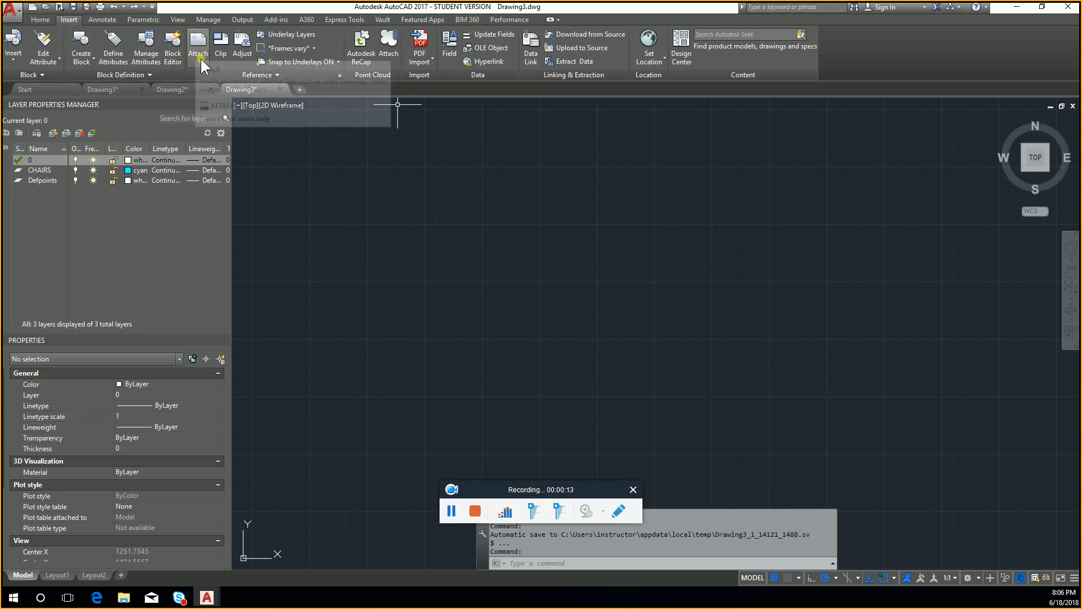
- Check which file types can be attached as a reference, and leave the file selection without attaching anything
{"action": "left_click", "coordinate": [196, 41]}
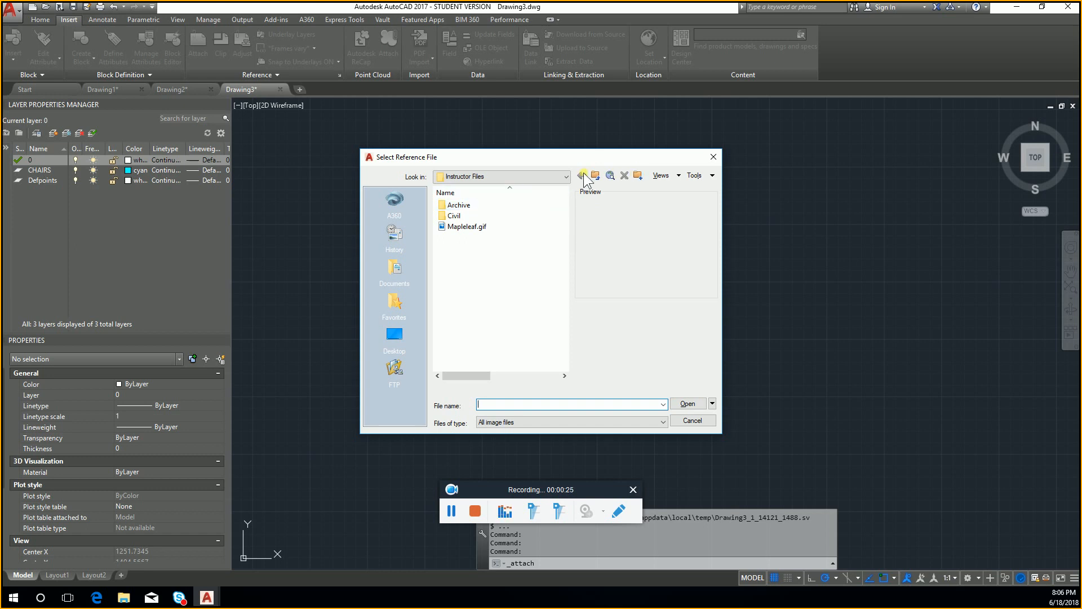
{"action": "left_click", "coordinate": [589, 418]}
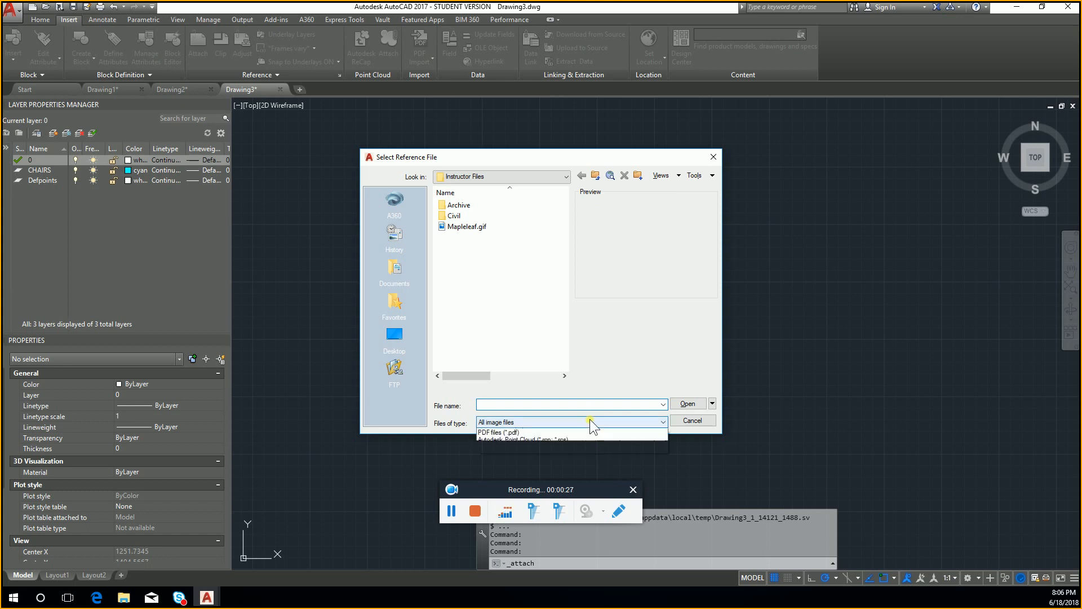
{"action": "left_click", "coordinate": [588, 417]}
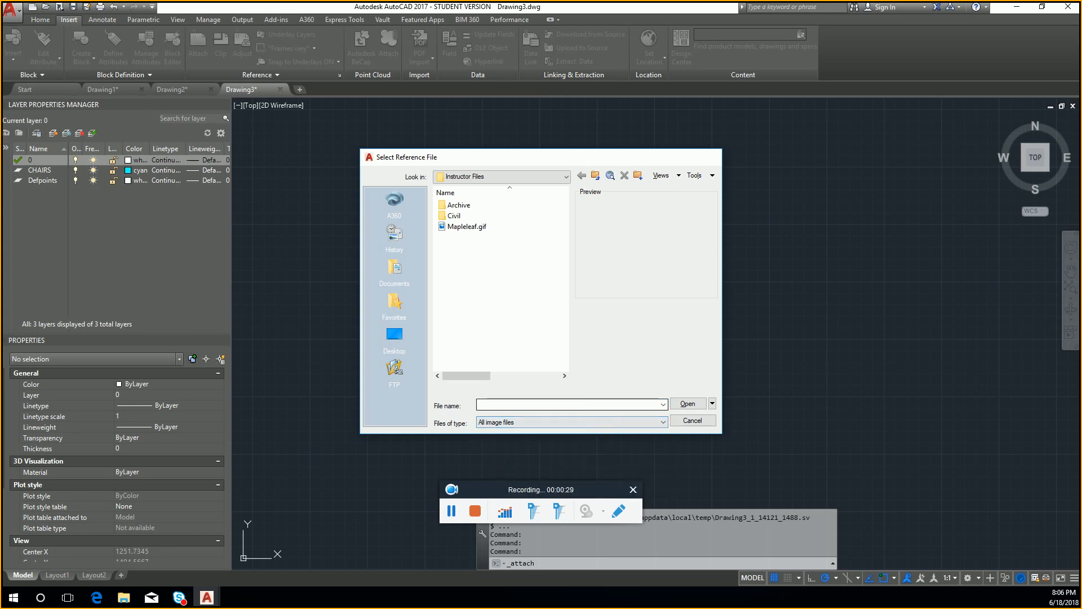
{"action": "key", "text": "Escape"}
{"action": "key", "text": "Escape"}
{"action": "type", "text": "I"}
{"action": "key", "text": "Return"}
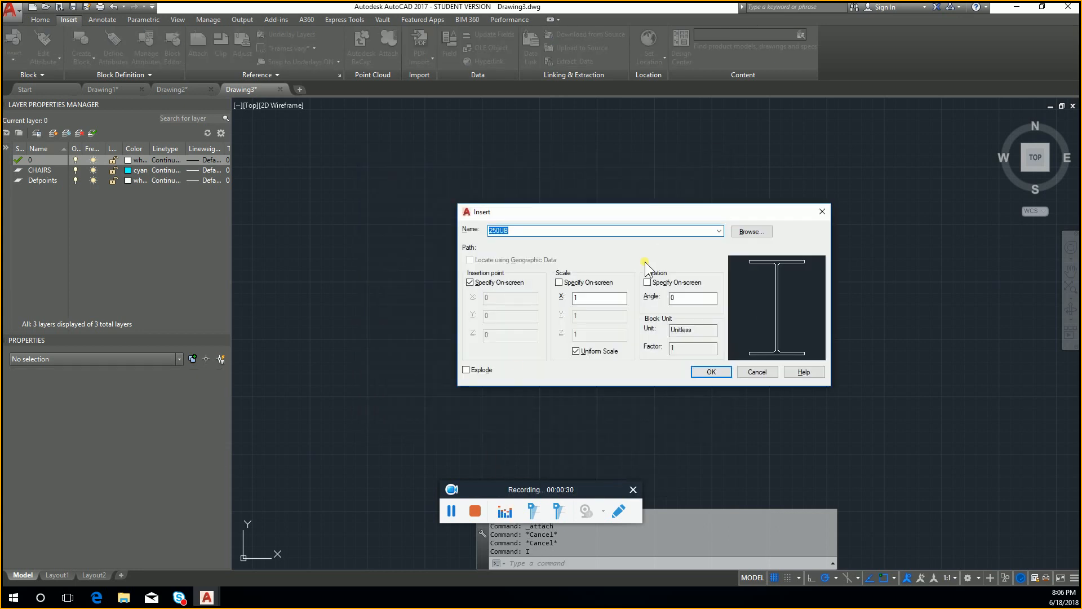
{"action": "left_click", "coordinate": [734, 231]}
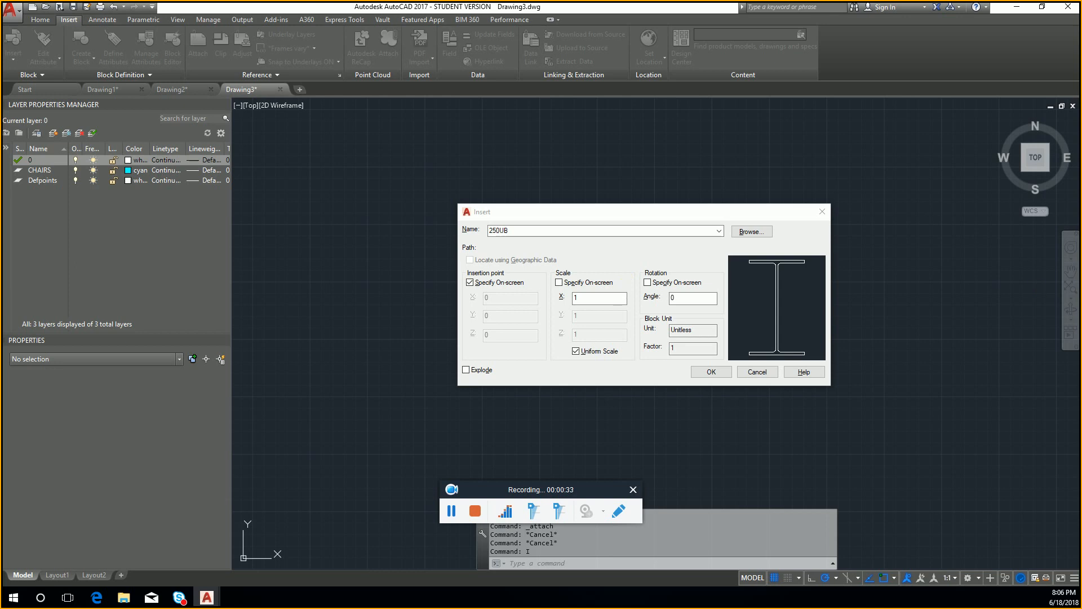
{"action": "left_click_drag", "start_coordinate": [806, 134], "coordinate": [745, 134]}
{"action": "scroll", "coordinate": [708, 257], "scroll_direction": "down", "scroll_amount": 5}
{"action": "scroll", "coordinate": [710, 269], "scroll_direction": "up", "scroll_amount": 4}
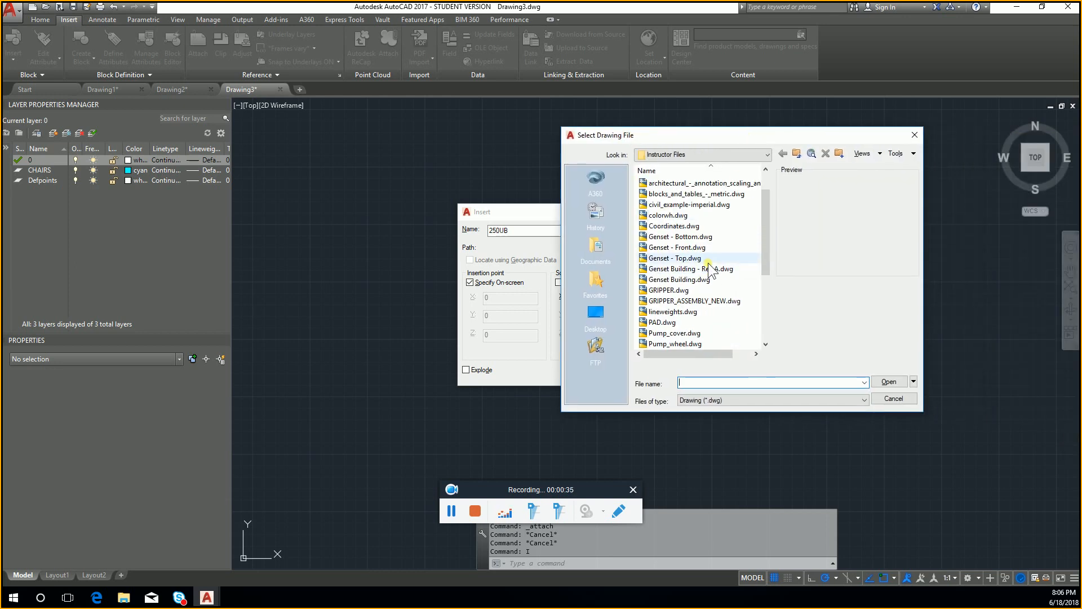
{"action": "key", "text": "Escape"}
{"action": "key", "text": "Escape"}
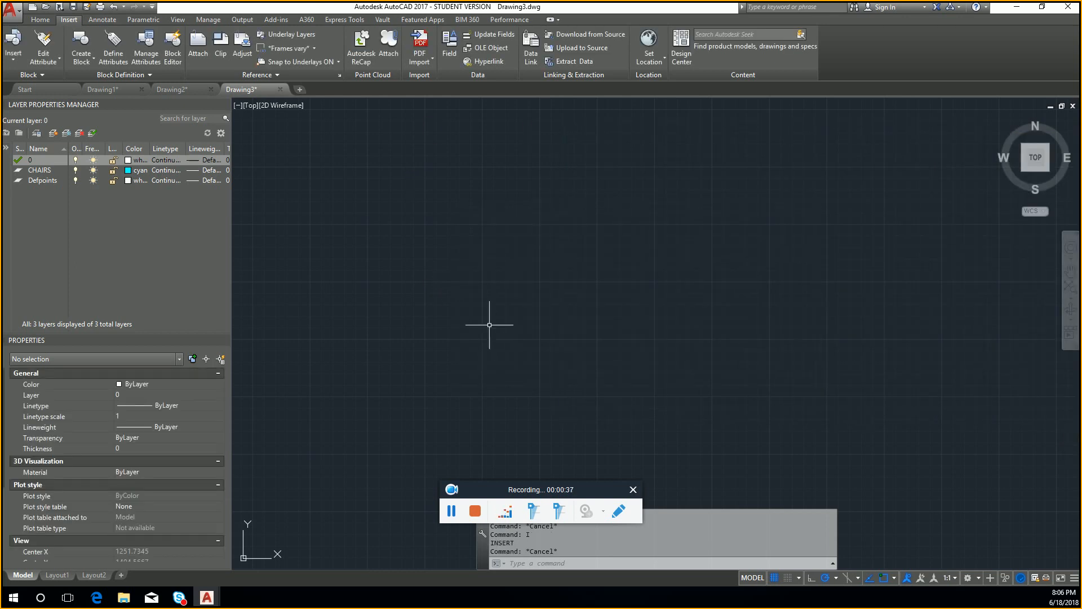
- Choose Genset - Front.dwg from the Instructor Files folder as the drawing to insert as a block
{"action": "type", "text": "i"}
{"action": "key", "text": "Return"}
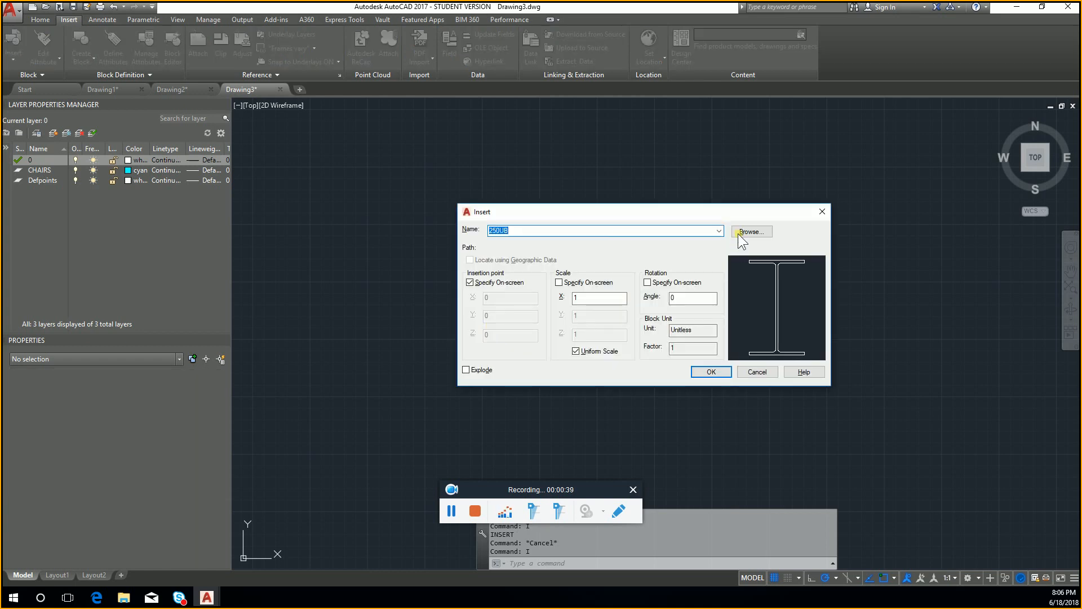
{"action": "left_click", "coordinate": [738, 233]}
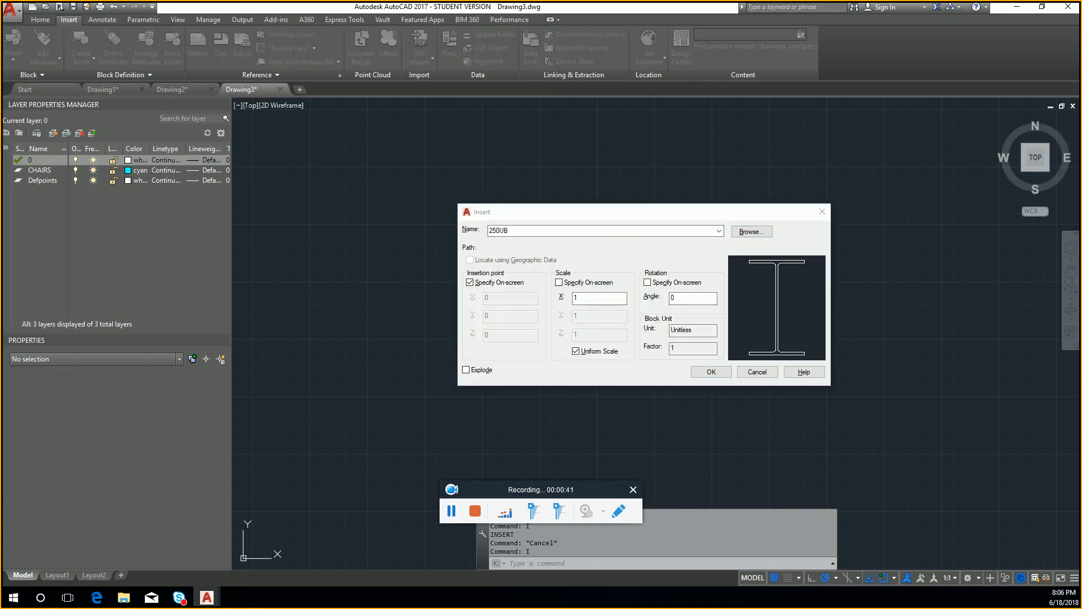
{"action": "left_click", "coordinate": [625, 265]}
{"action": "scroll", "coordinate": [644, 289], "scroll_direction": "down", "scroll_amount": 2}
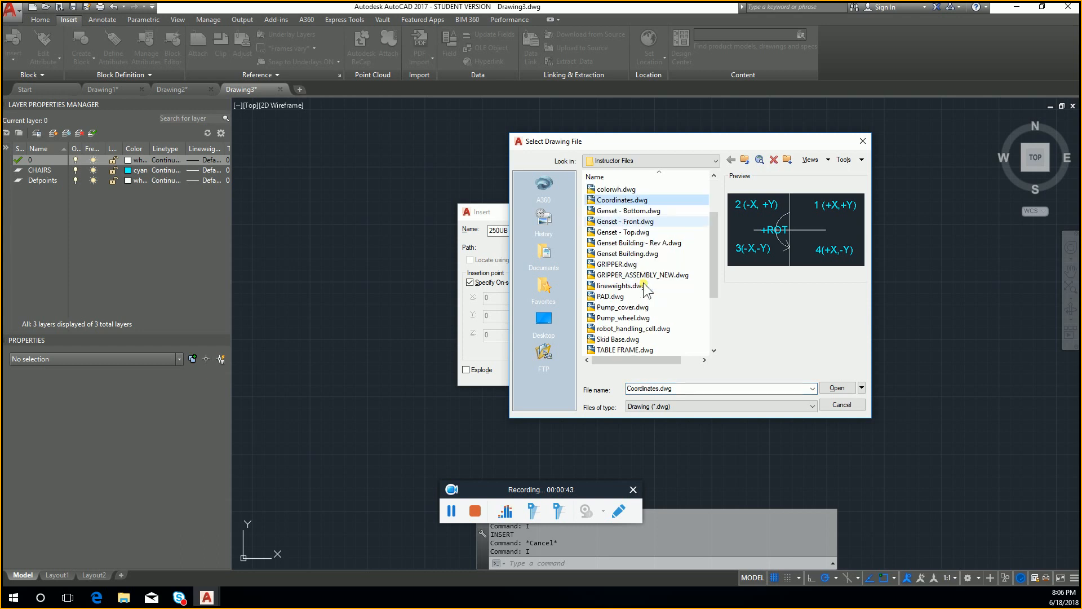
{"action": "scroll", "coordinate": [648, 282], "scroll_direction": "up", "scroll_amount": 2}
{"action": "scroll", "coordinate": [667, 293], "scroll_direction": "down", "scroll_amount": 4}
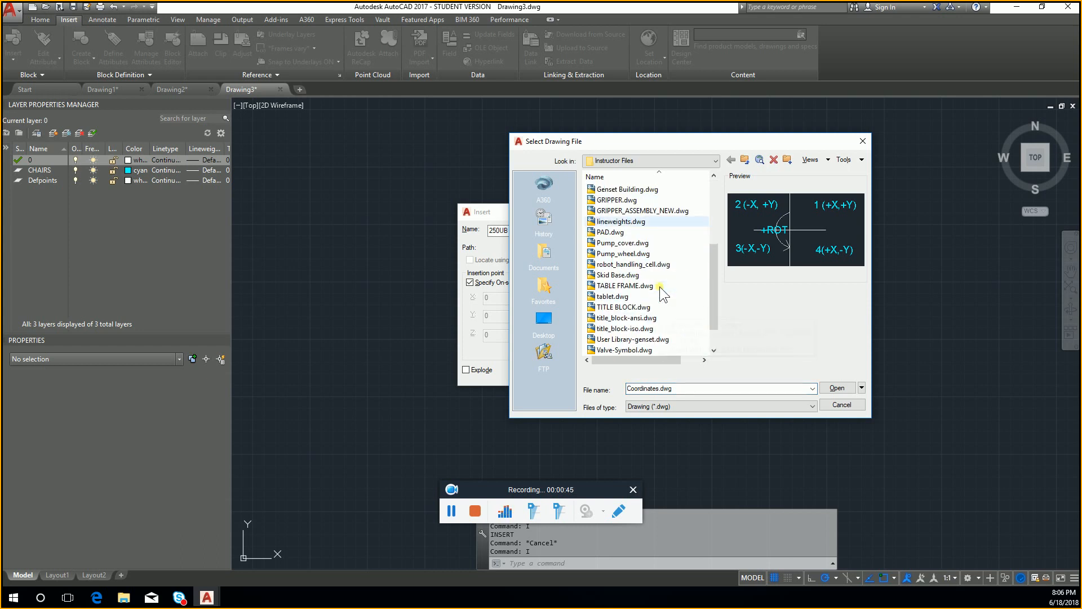
{"action": "scroll", "coordinate": [655, 310], "scroll_direction": "down", "scroll_amount": 1}
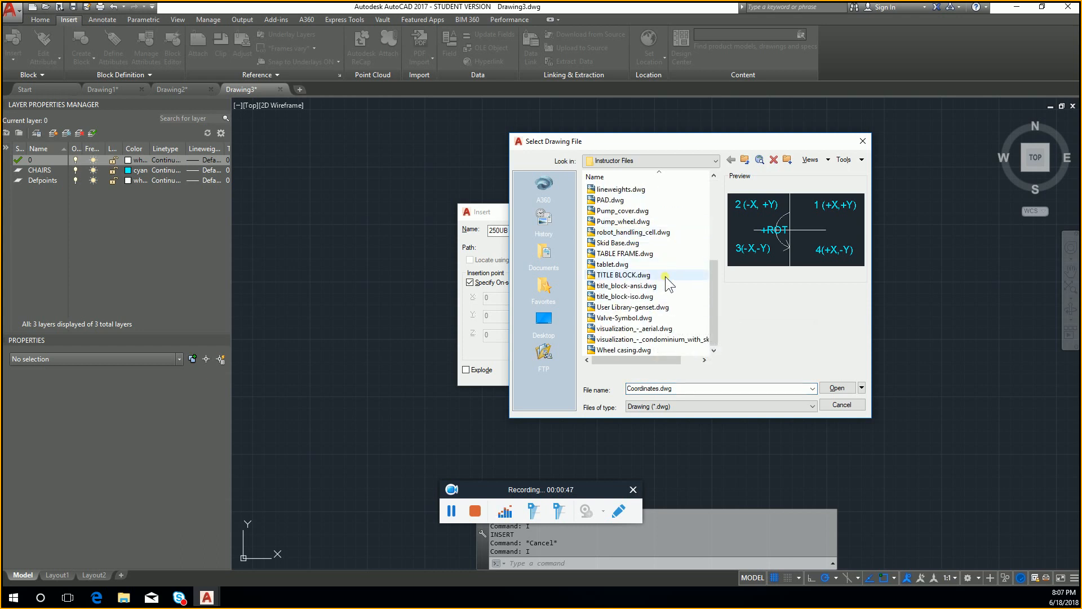
{"action": "scroll", "coordinate": [659, 201], "scroll_direction": "up", "scroll_amount": 3}
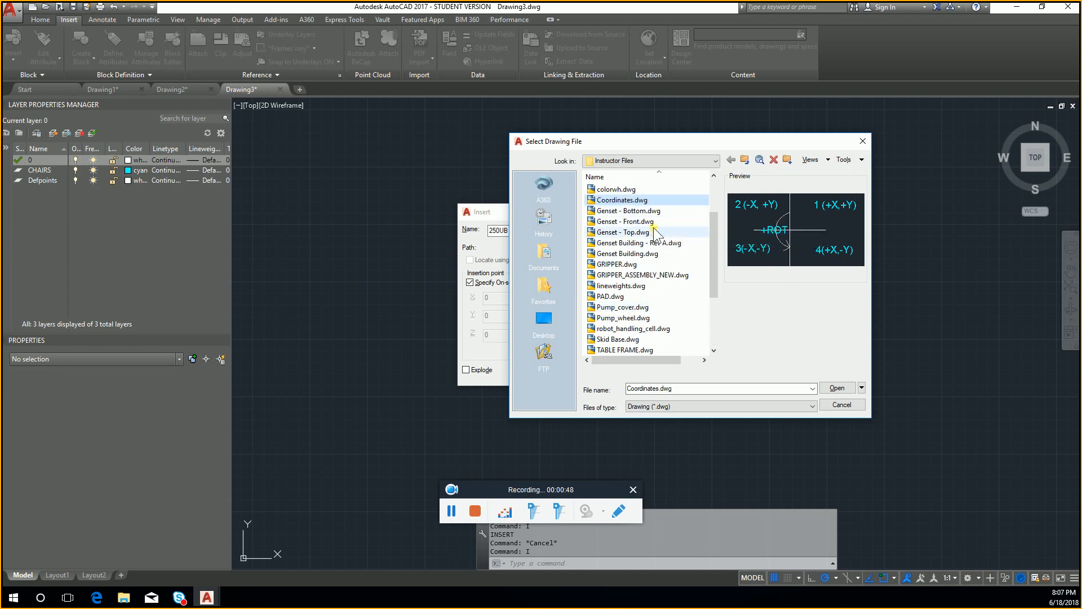
{"action": "left_click", "coordinate": [662, 222]}
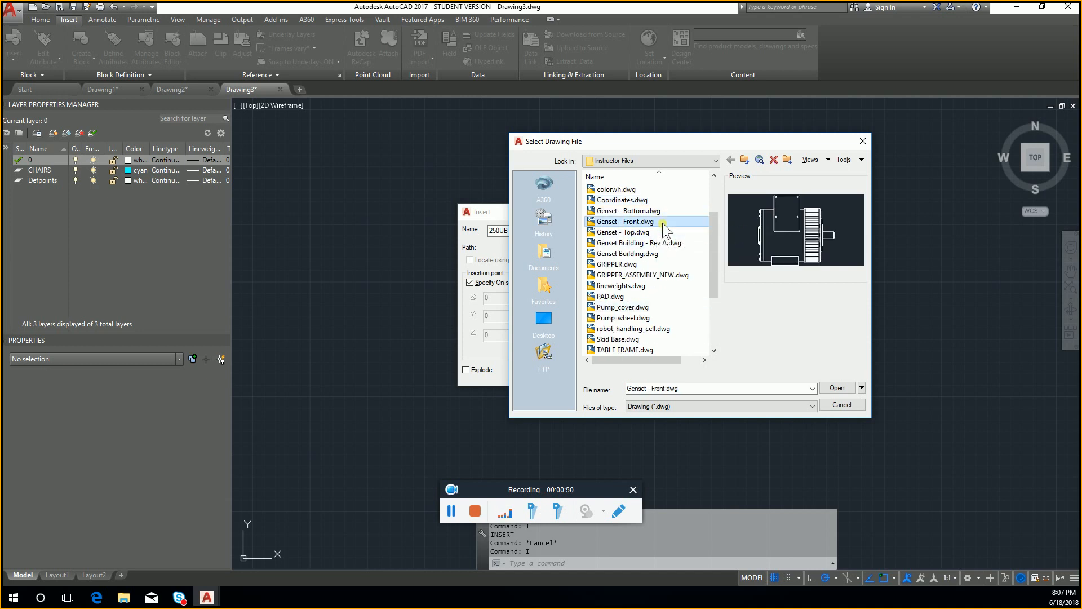
{"action": "double_click", "coordinate": [662, 222]}
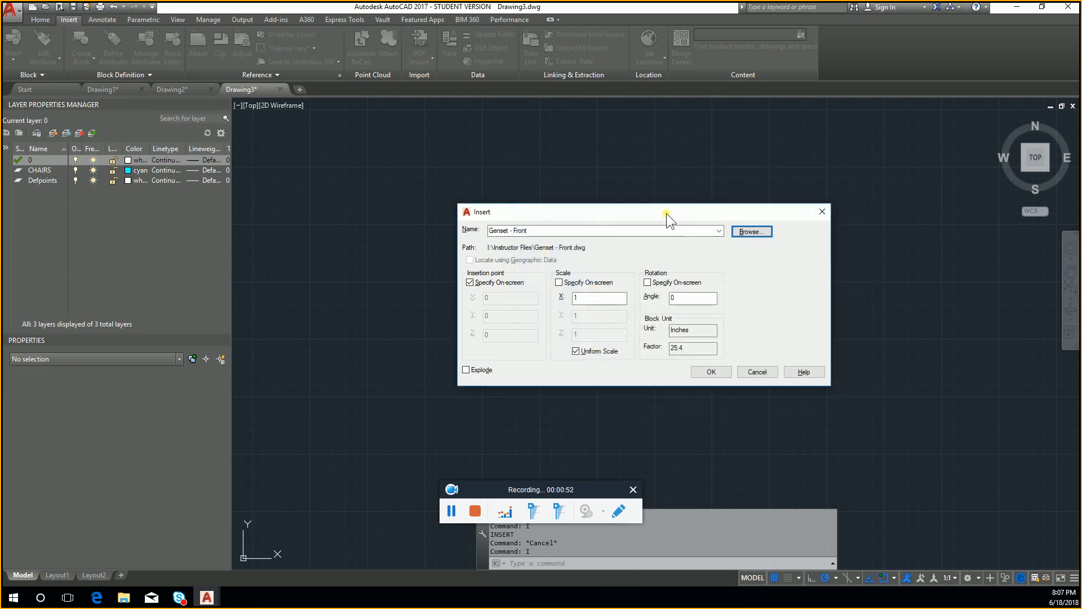
{"action": "left_click_drag", "start_coordinate": [666, 213], "coordinate": [808, 145]}
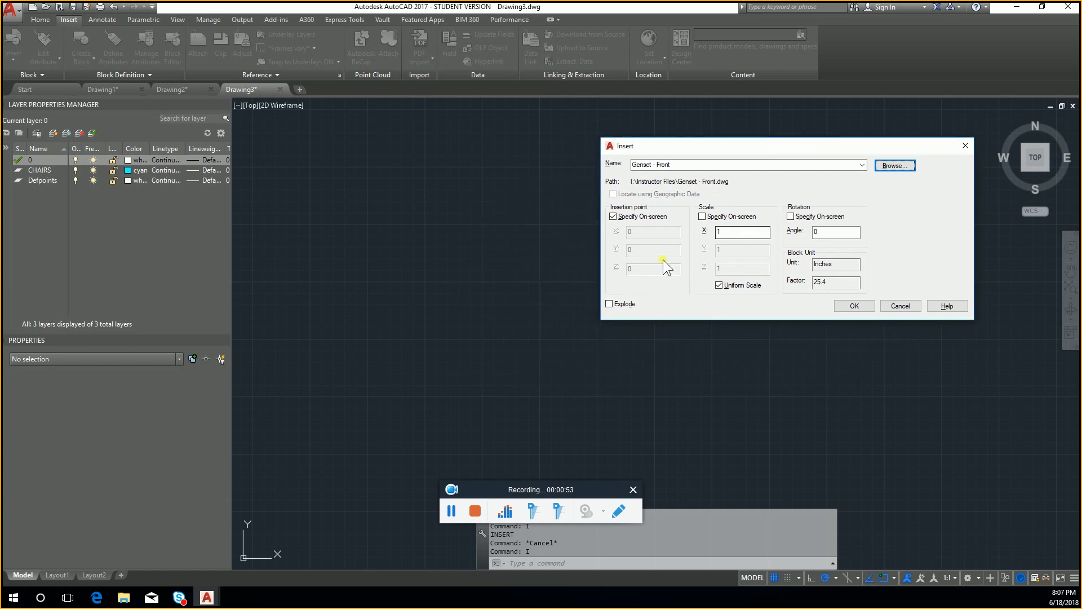
- Fix the block's insertion point at coordinates 0,0,0 instead of specifying it on screen
{"action": "left_click", "coordinate": [613, 217]}
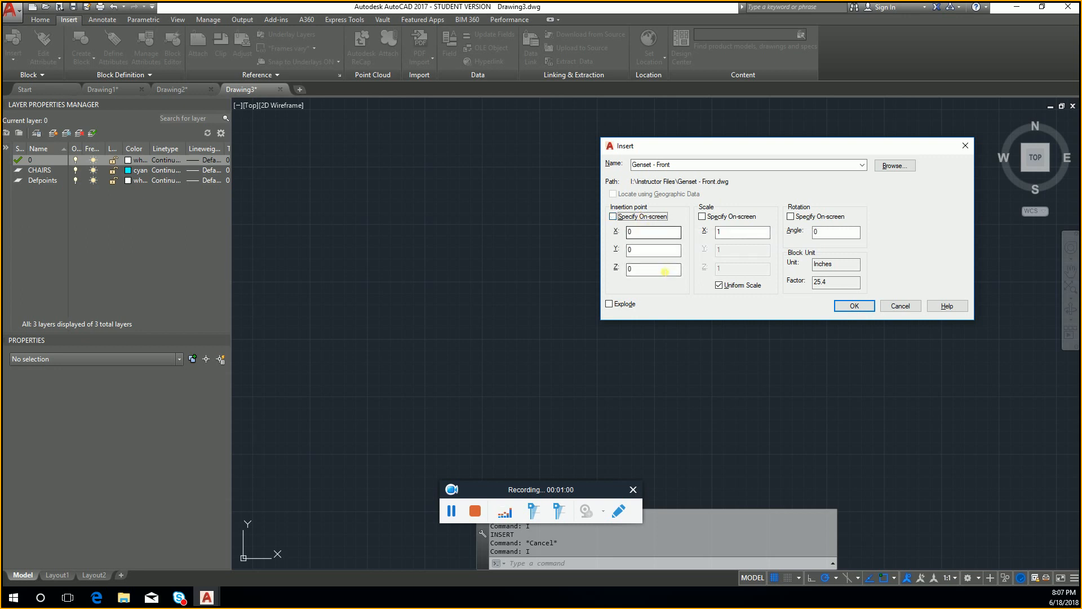
{"action": "left_click", "coordinate": [746, 235]}
{"action": "left_click", "coordinate": [747, 220]}
{"action": "left_click", "coordinate": [742, 220]}
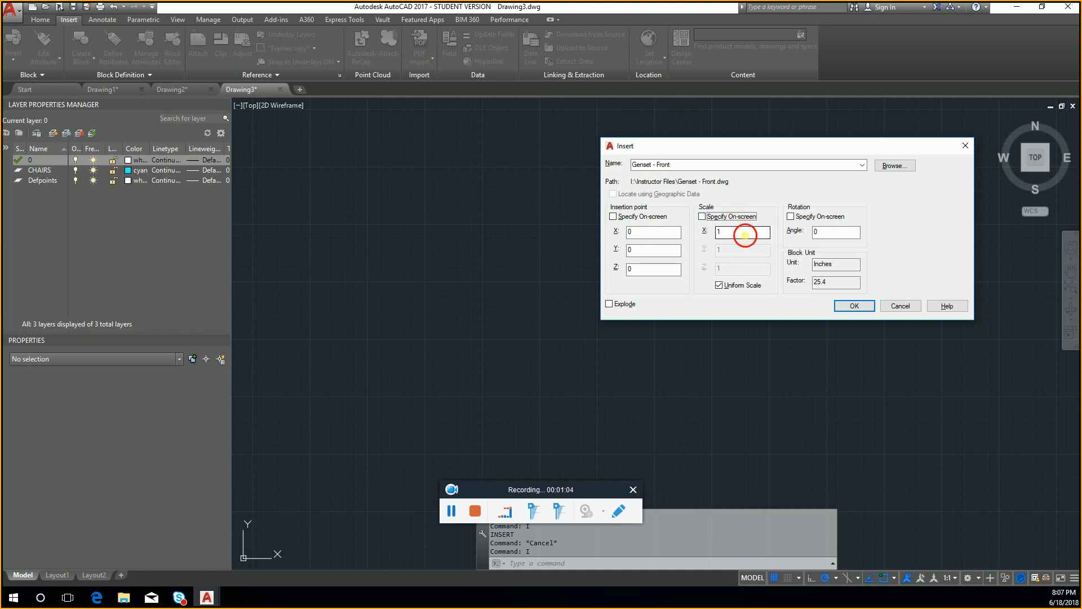
- Set the block's X scale to 2 with uniform scaling turned off, and insert the Genset - Front block into the drawing
{"action": "double_click", "coordinate": [745, 236]}
{"action": "type", "text": "2"}
{"action": "left_click", "coordinate": [732, 284]}
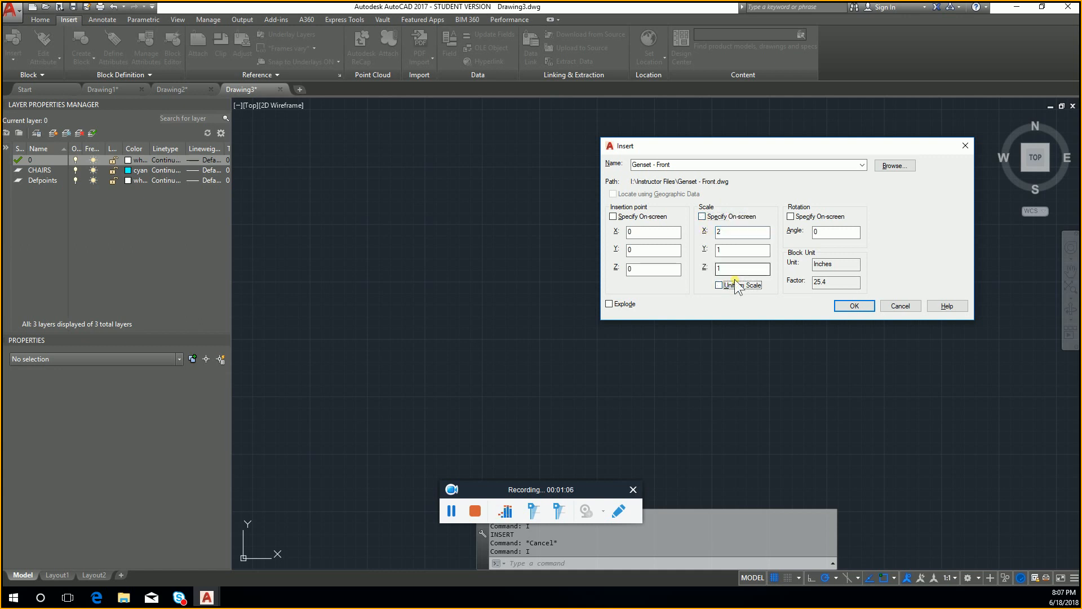
{"action": "double_click", "coordinate": [718, 231]}
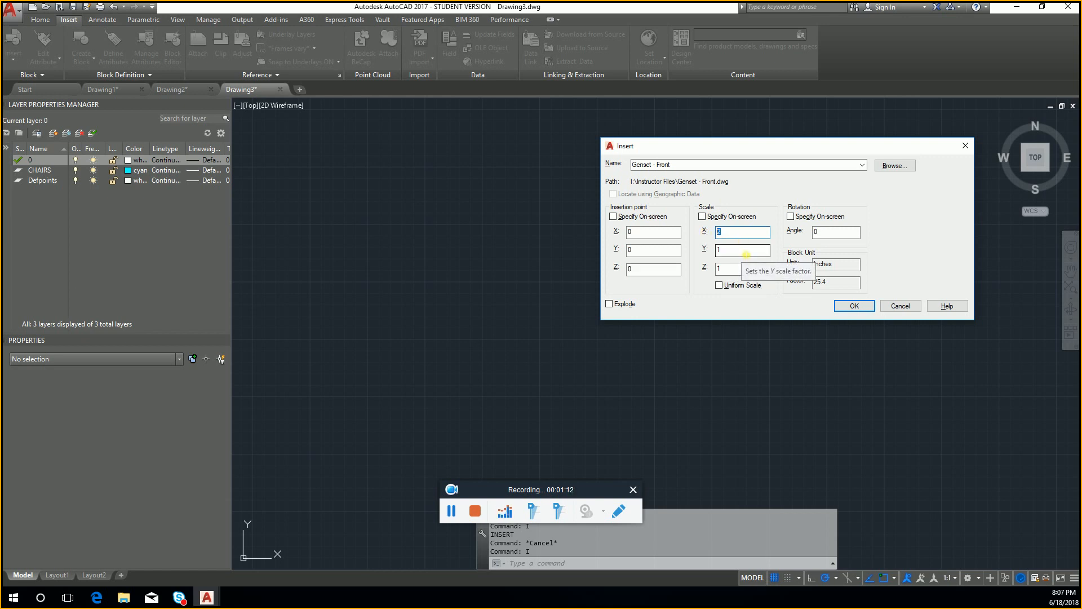
{"action": "type", "text": "2"}
{"action": "key", "text": "Tab"}
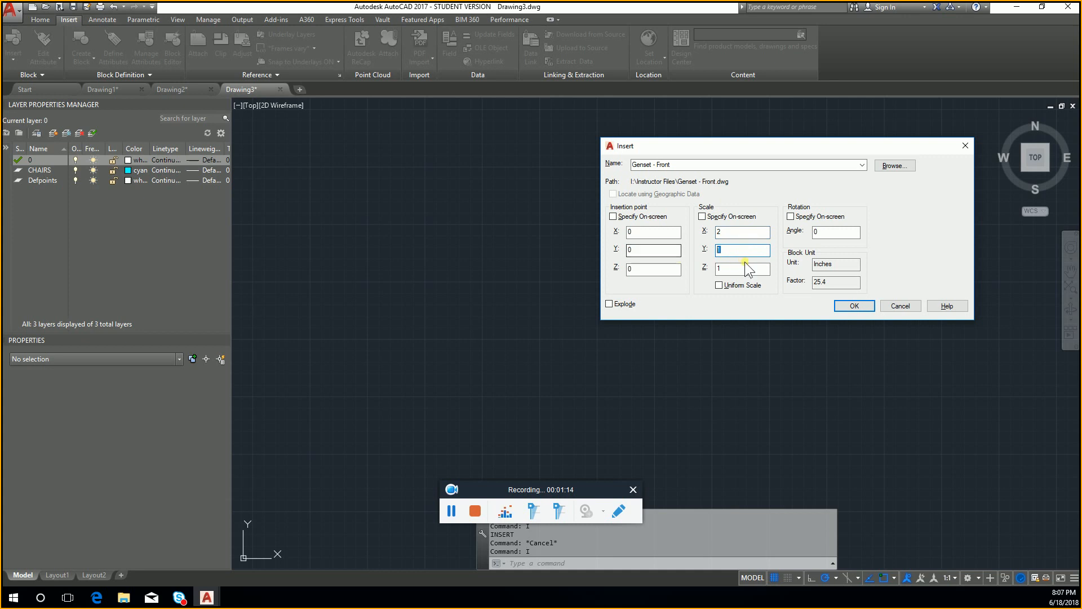
{"action": "left_click", "coordinate": [852, 306]}
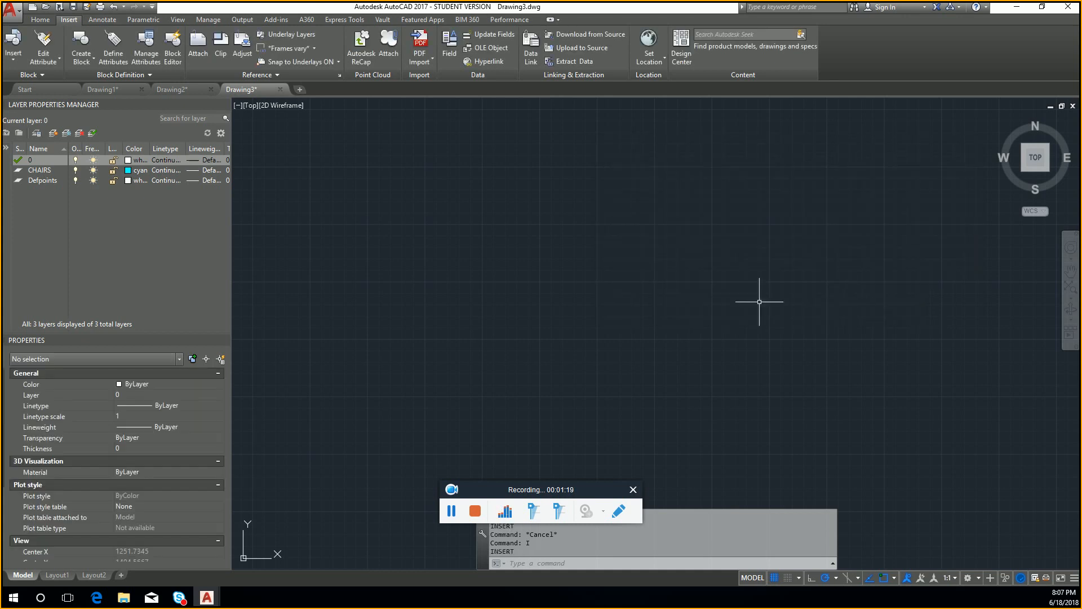
{"action": "middle_click_drag", "start_coordinate": [449, 350], "coordinate": [451, 345]}
{"action": "middle_click", "coordinate": [451, 345]}
{"action": "scroll", "coordinate": [453, 342], "scroll_direction": "down", "scroll_amount": 4}
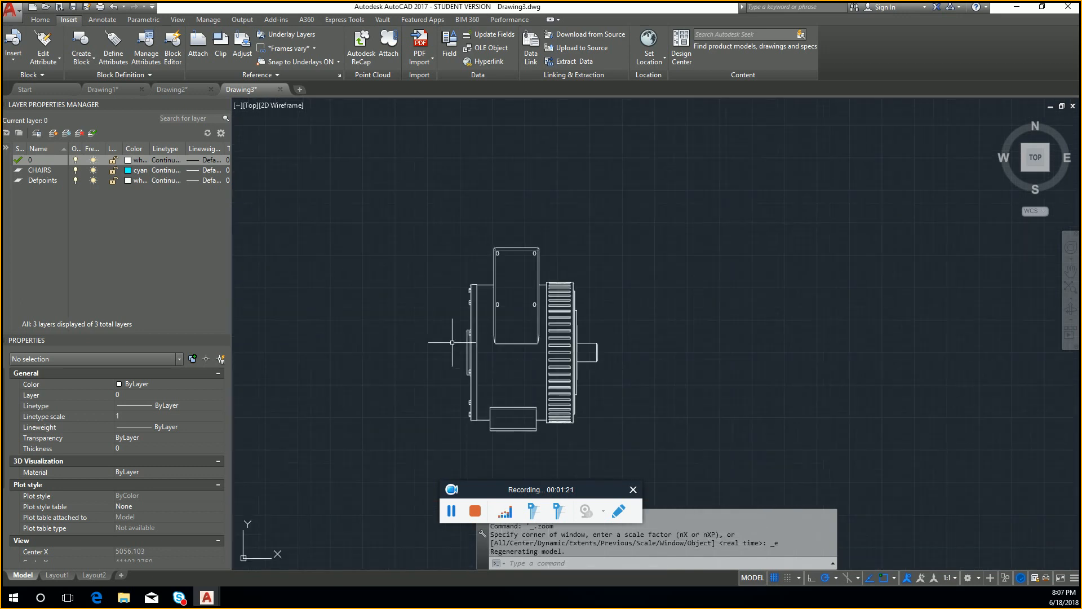
{"action": "middle_click_drag", "start_coordinate": [523, 363], "coordinate": [577, 317]}
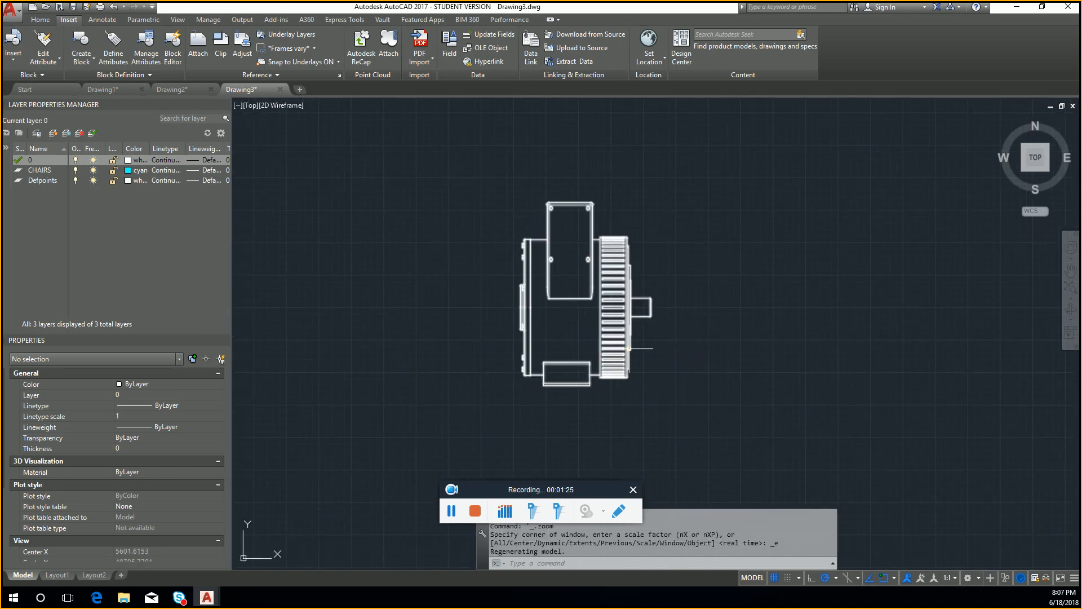
{"action": "type", "text": "i"}
{"action": "key", "text": "Return"}
{"action": "left_click", "coordinate": [862, 166]}
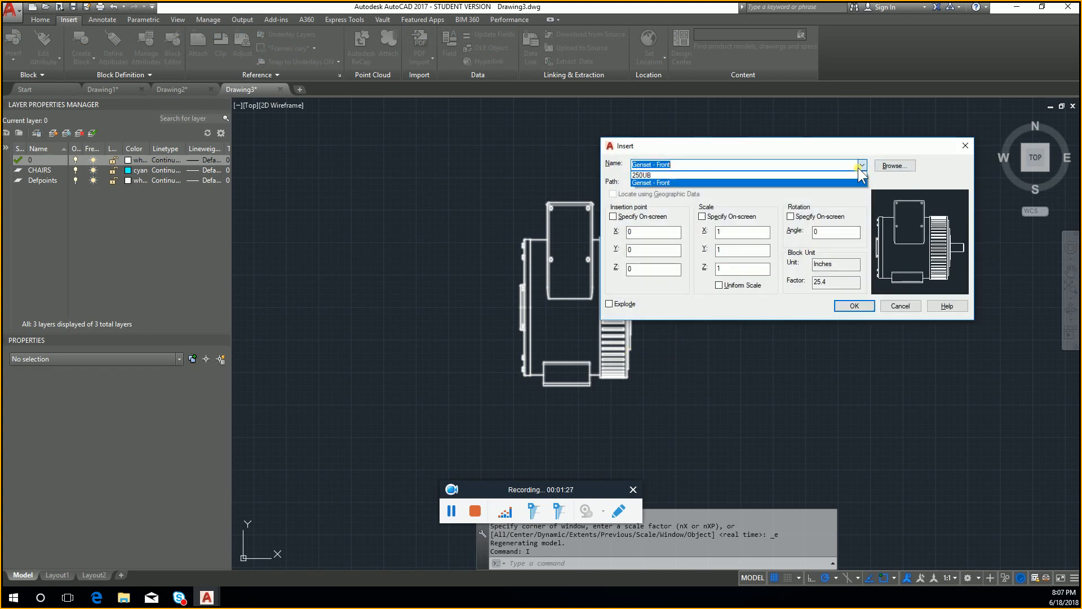
{"action": "left_click", "coordinate": [895, 166]}
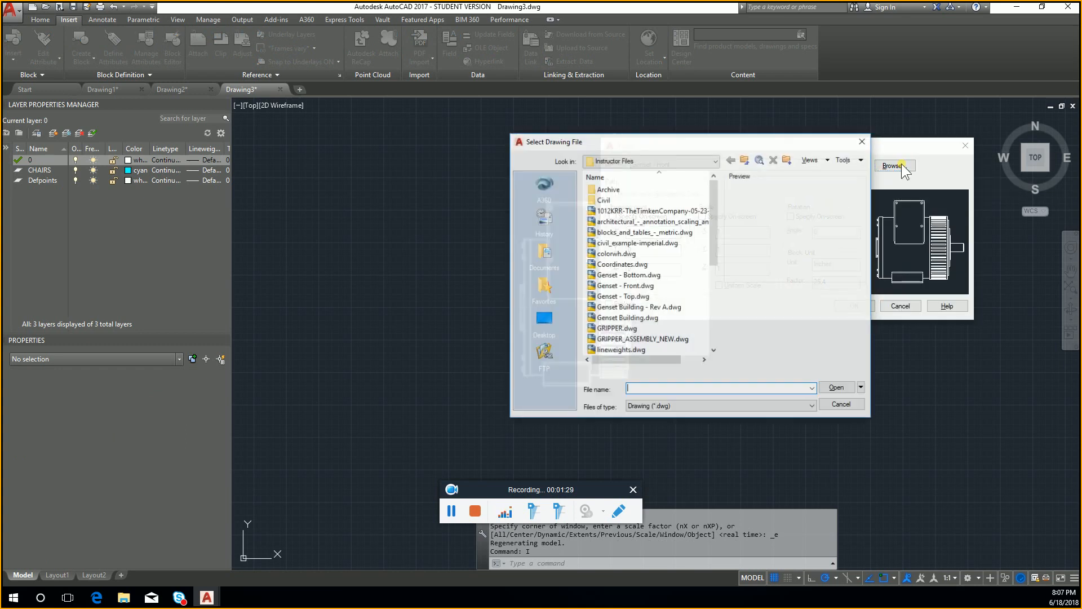
{"action": "key", "text": "Escape"}
{"action": "key", "text": "Escape"}
{"action": "key", "text": "Escape"}
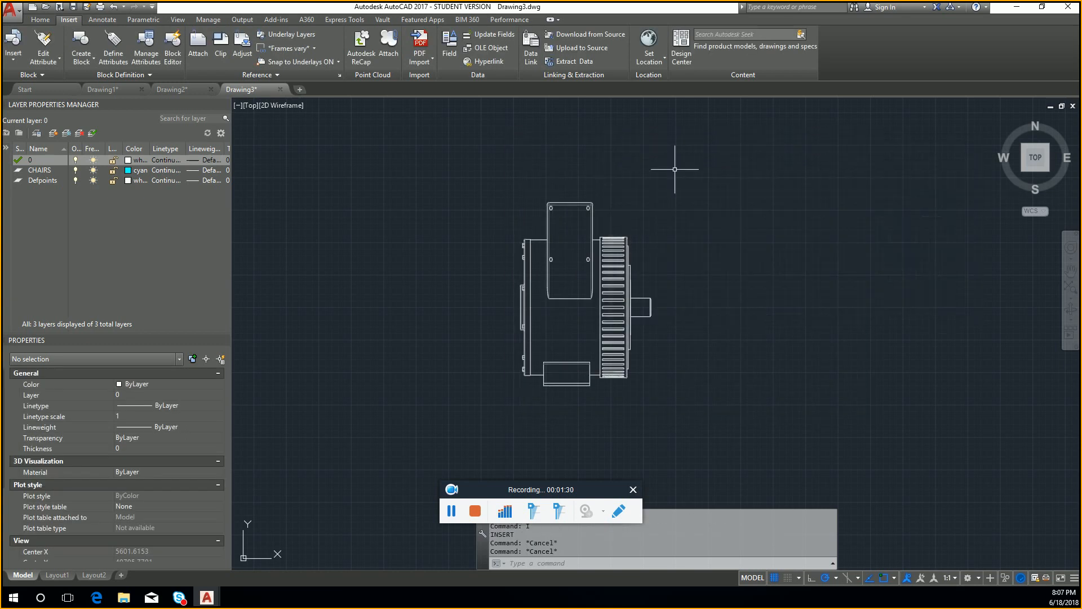
- Start attaching a reference image and browse to the AutoCAD Spring 2018 folder inside AutoCAD Training on the Work 1 (F:) drive
{"action": "left_click", "coordinate": [204, 42]}
{"action": "left_click", "coordinate": [477, 228]}
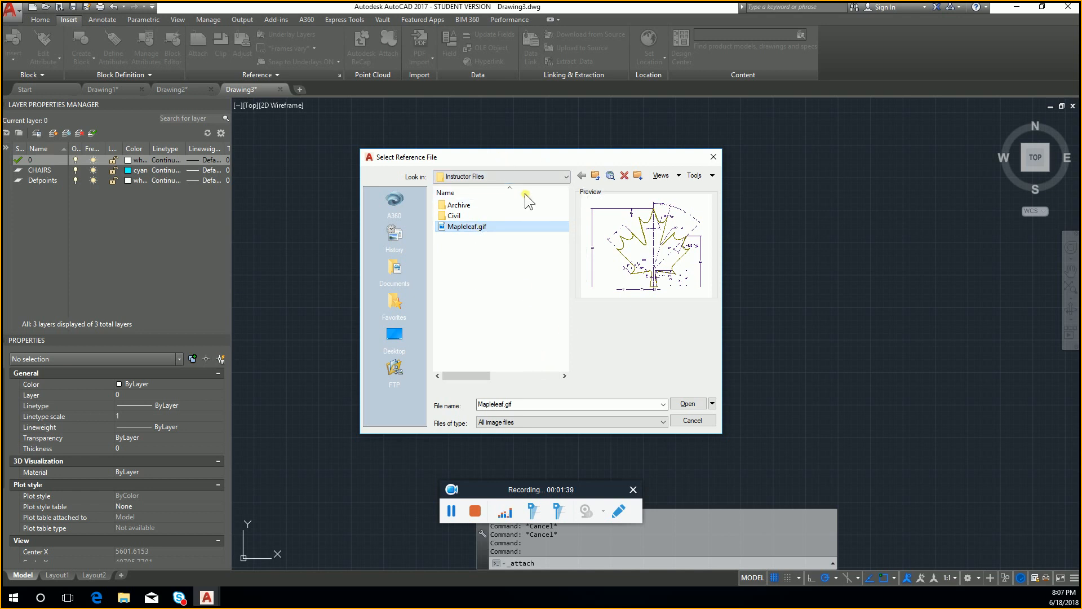
{"action": "left_click", "coordinate": [563, 177]}
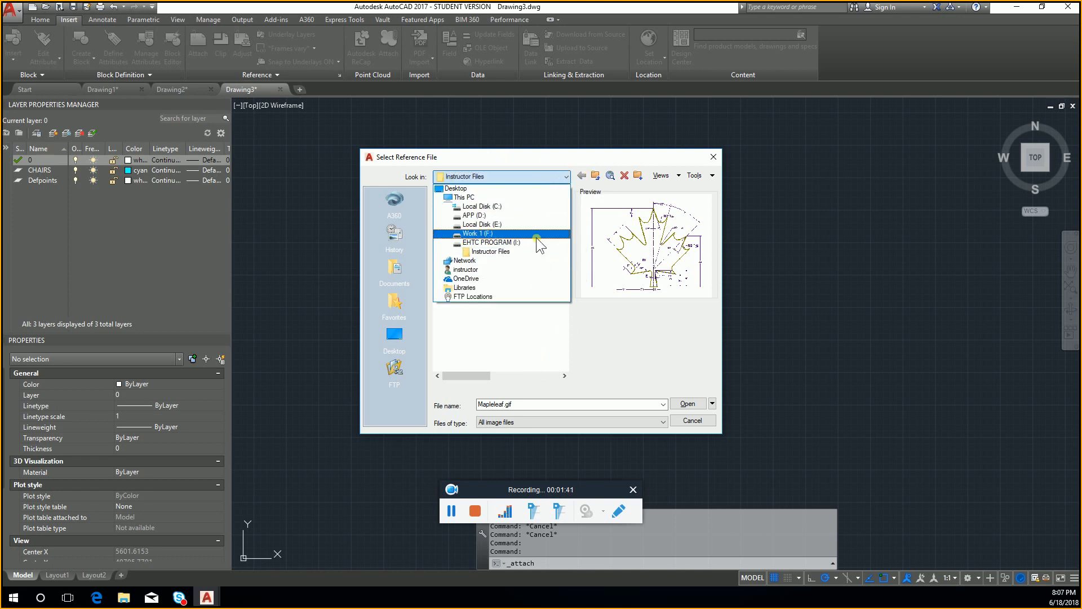
{"action": "left_click", "coordinate": [525, 234]}
{"action": "double_click", "coordinate": [500, 215]}
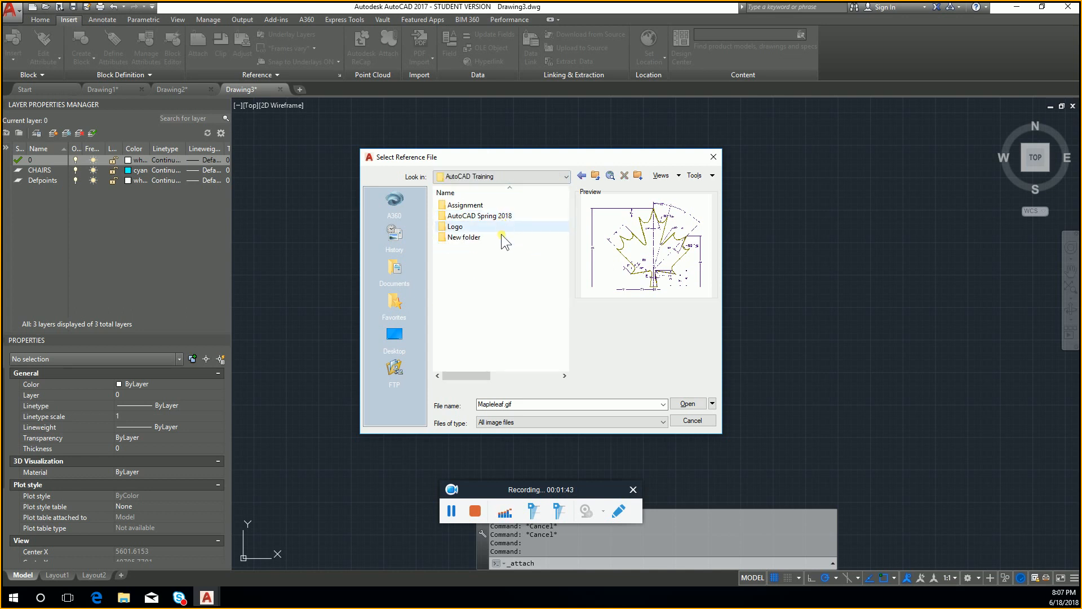
{"action": "double_click", "coordinate": [525, 207]}
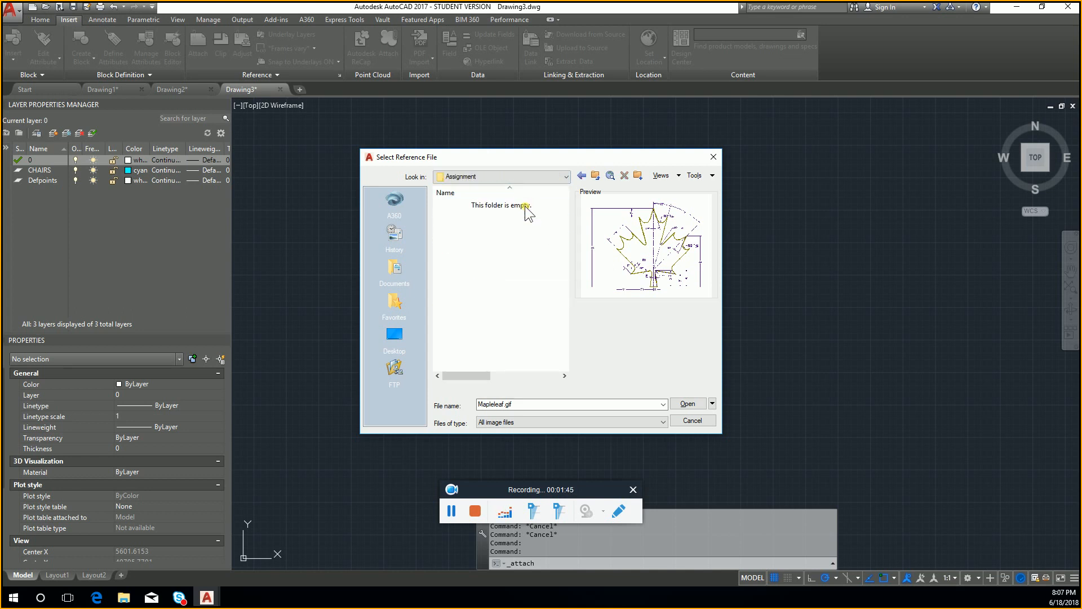
{"action": "left_click", "coordinate": [596, 175]}
{"action": "double_click", "coordinate": [511, 214]}
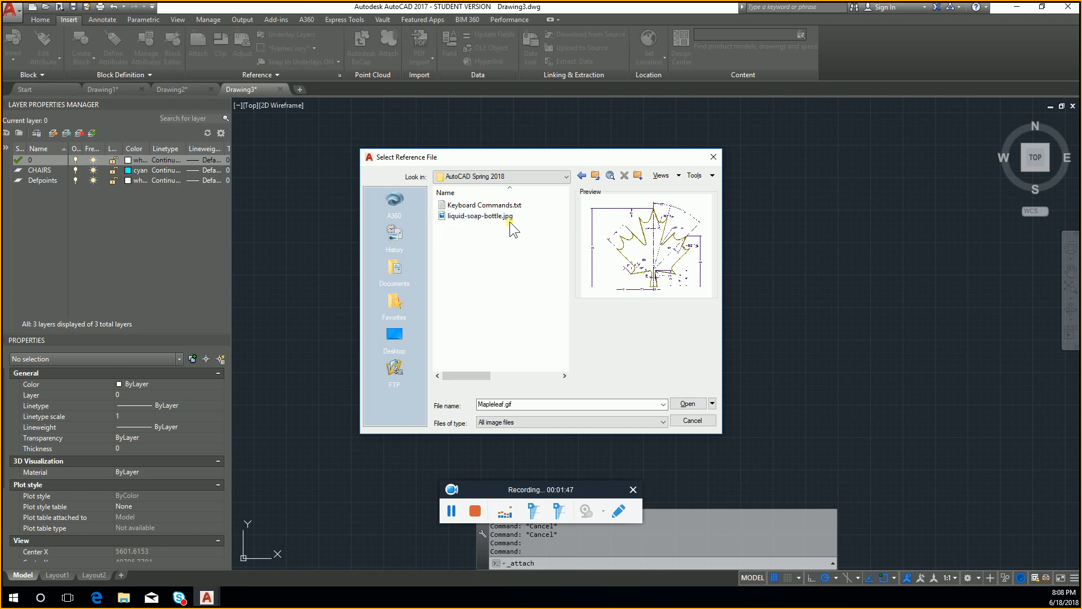
- Choose liquid-soap-bottle.jpg as the image to attach, with insertion point and scale specified on screen and rotation angle 0
{"action": "left_click", "coordinate": [510, 219]}
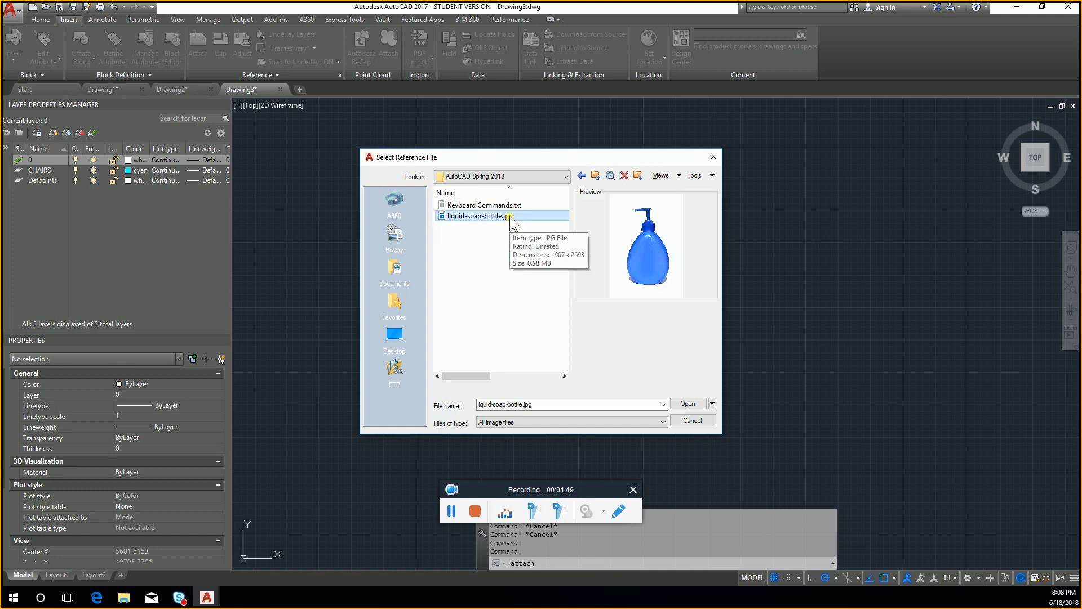
{"action": "double_click", "coordinate": [510, 215]}
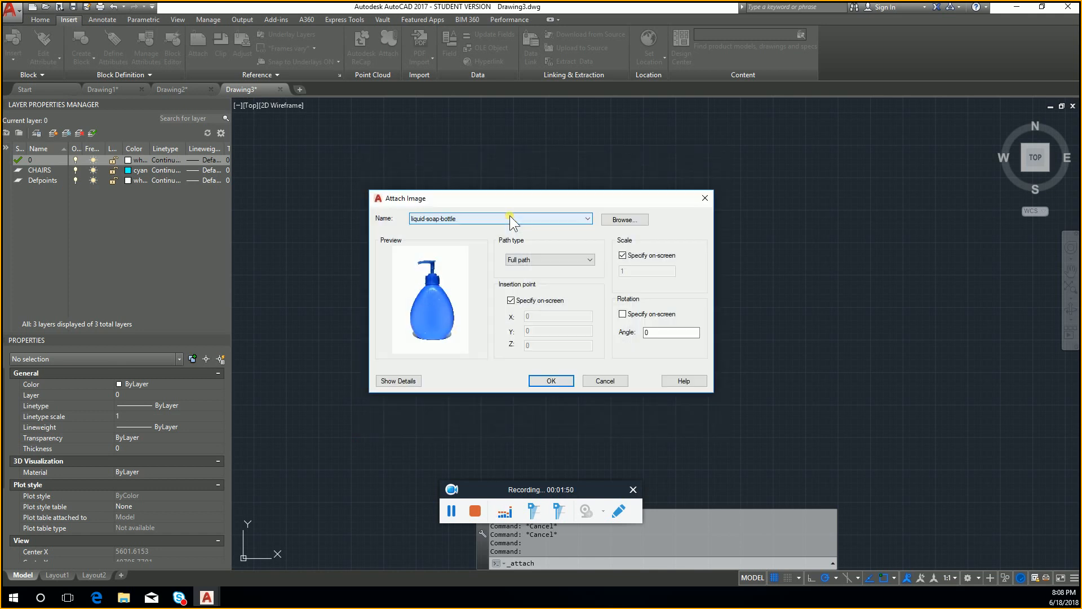
{"action": "left_click", "coordinate": [533, 380]}
- Place the soap bottle image in the empty area beside the genset block at about 2894, 39514, and pick its scale on screen
{"action": "middle_click_drag", "start_coordinate": [379, 382], "coordinate": [464, 300]}
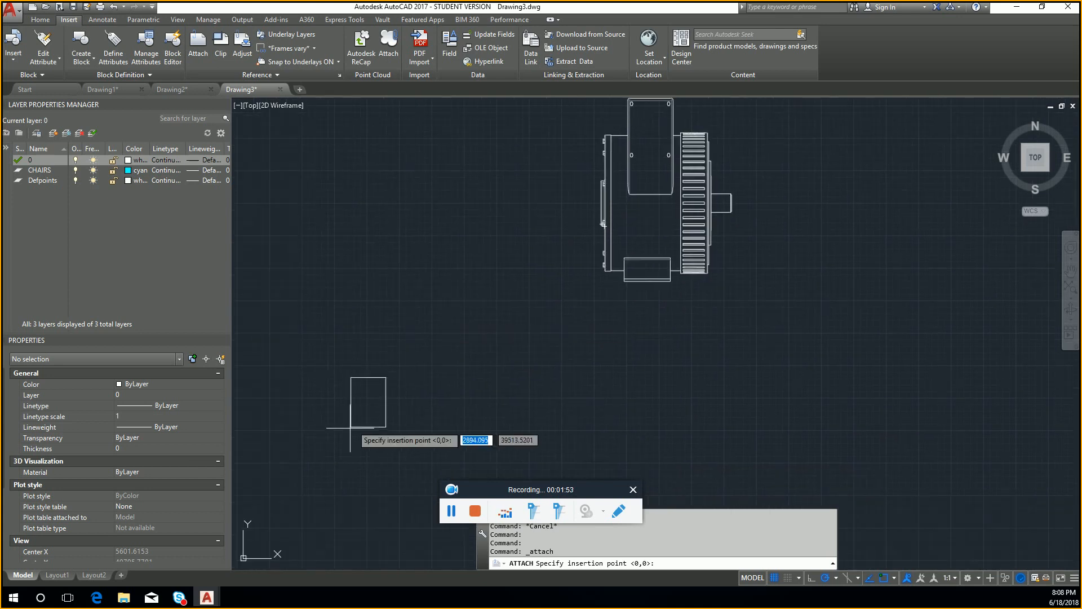
{"action": "left_click", "coordinate": [350, 428]}
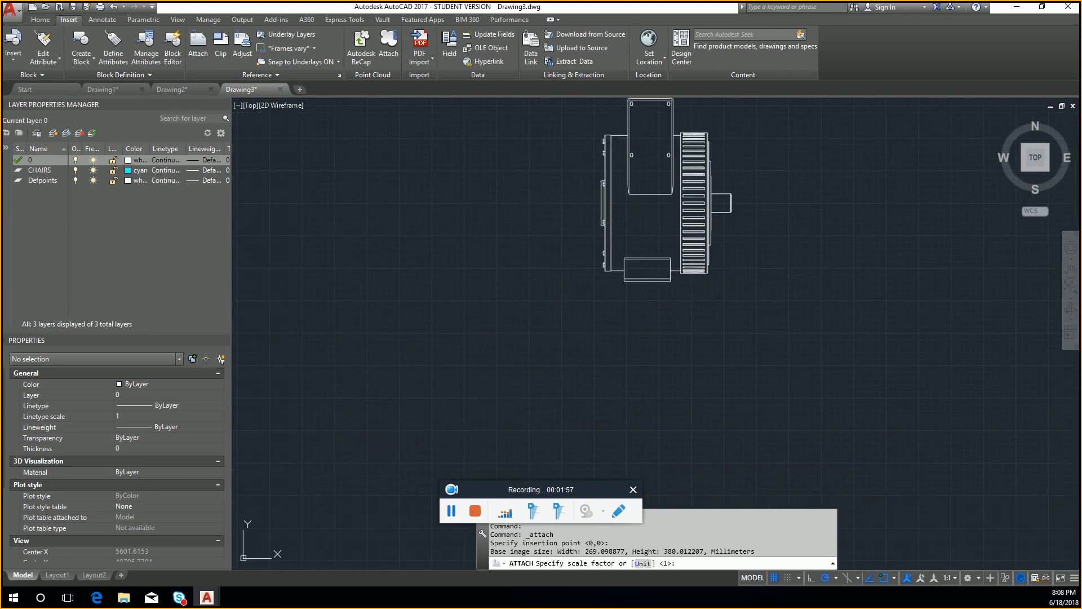
{"action": "middle_click", "coordinate": [400, 359]}
{"action": "middle_click", "coordinate": [400, 359]}
{"action": "scroll", "coordinate": [856, 358], "scroll_direction": "down", "scroll_amount": 4}
{"action": "middle_click_drag", "start_coordinate": [857, 357], "coordinate": [671, 326]}
{"action": "scroll", "coordinate": [691, 328], "scroll_direction": "up", "scroll_amount": 2}
{"action": "left_click", "coordinate": [614, 313]}
{"action": "key", "text": "Escape"}
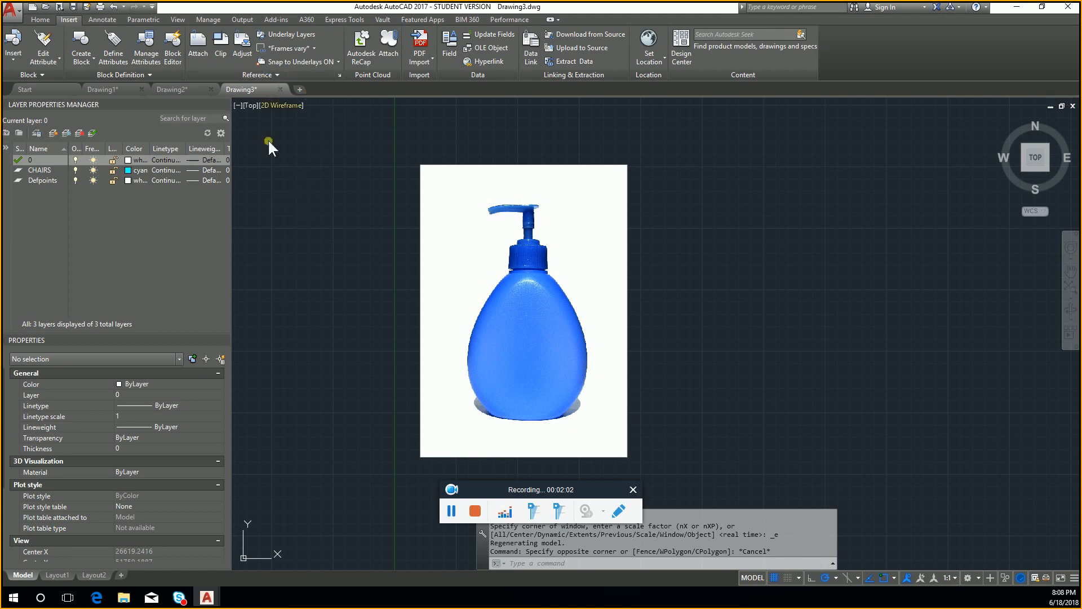
{"action": "right_click", "coordinate": [268, 196]}
{"action": "key", "text": "Escape"}
{"action": "right_click", "coordinate": [180, 228]}
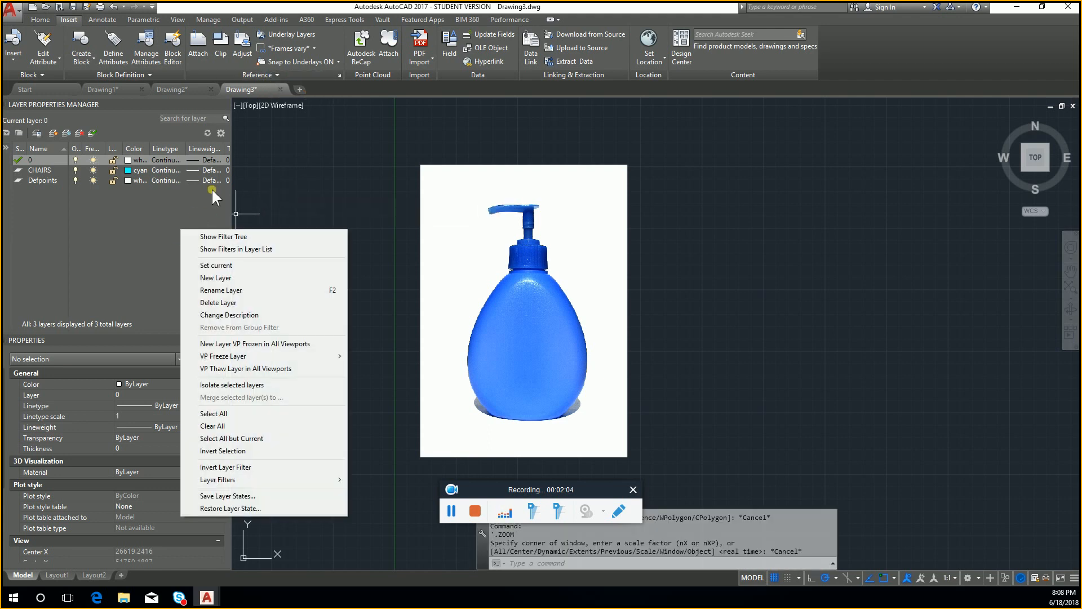
{"action": "key", "text": "Escape"}
{"action": "right_click", "coordinate": [415, 85]}
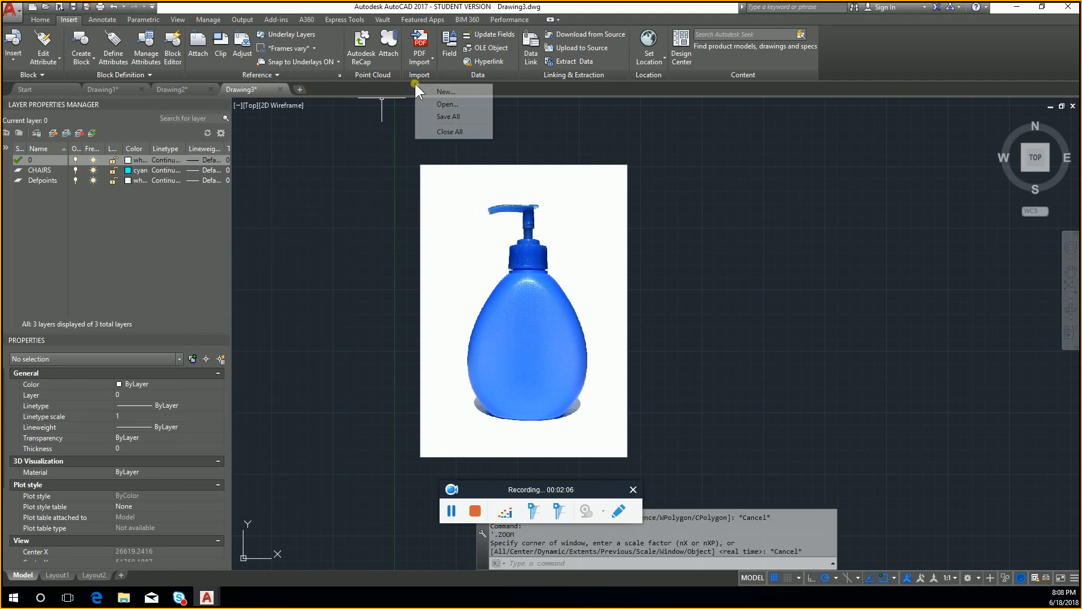
{"action": "key", "text": "Escape"}
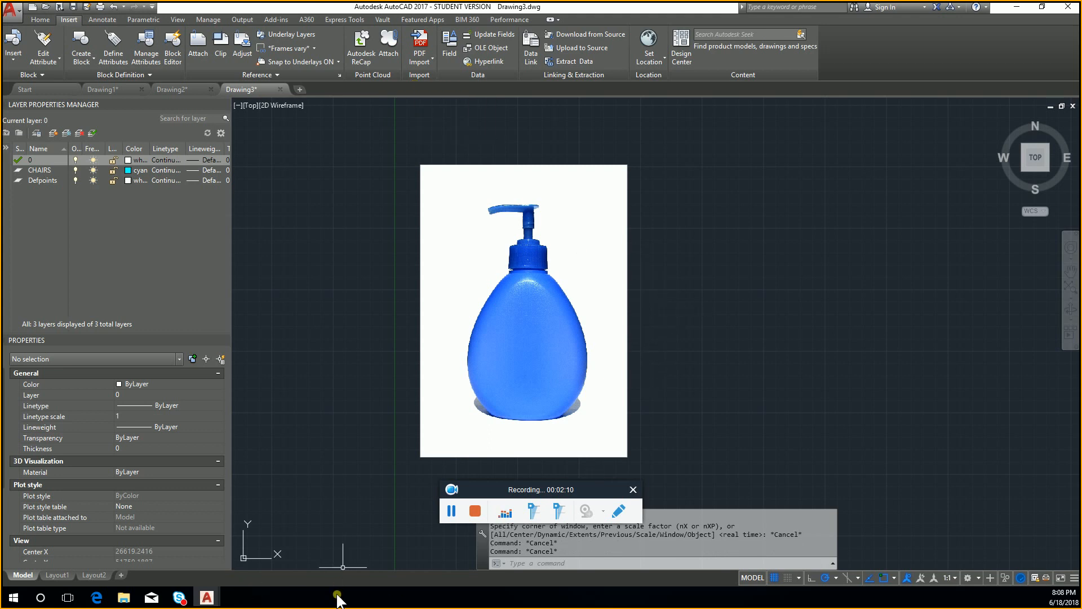
- Open the External References palette with the XREF command
{"action": "type", "text": "xref"}
{"action": "key", "text": "Return"}
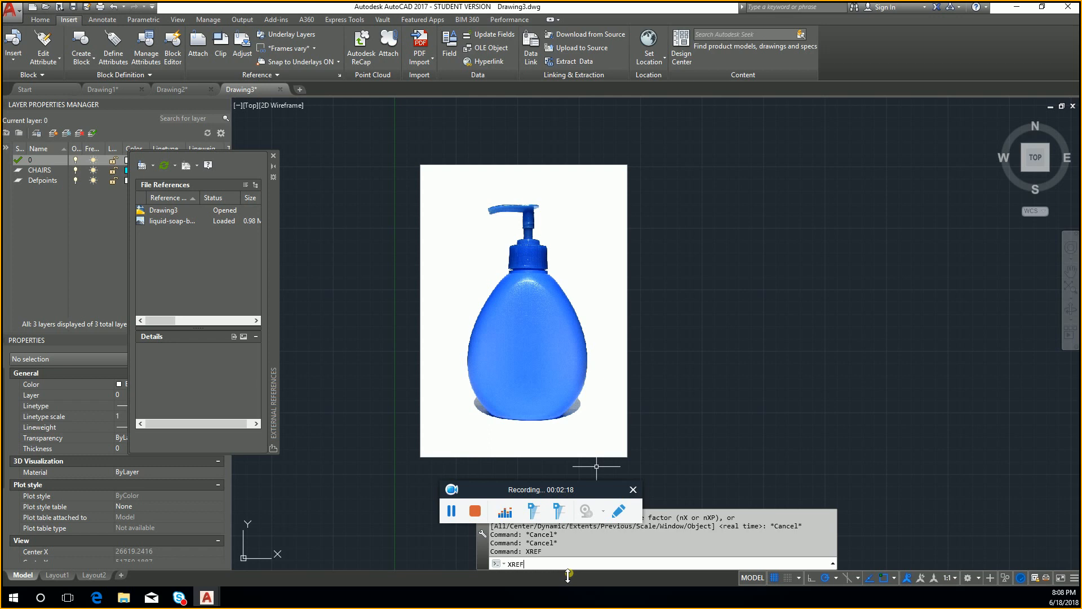
{"action": "type", "text": "XREF"}
{"action": "key", "text": "Return"}
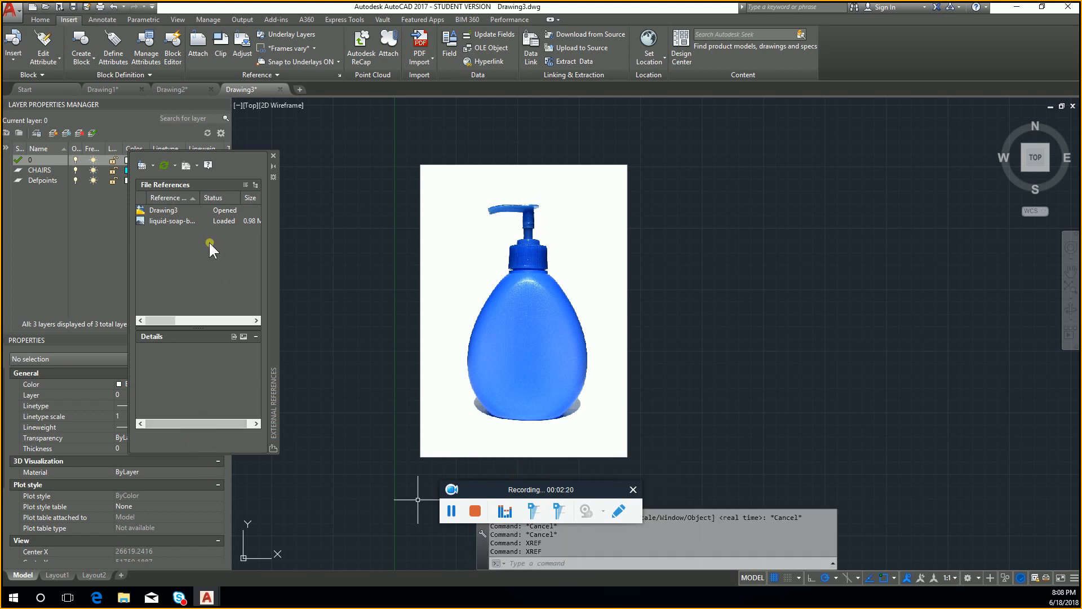
- Examine the details of the liquid-soap-bottle reference and the operations available for it
{"action": "left_click", "coordinate": [170, 221]}
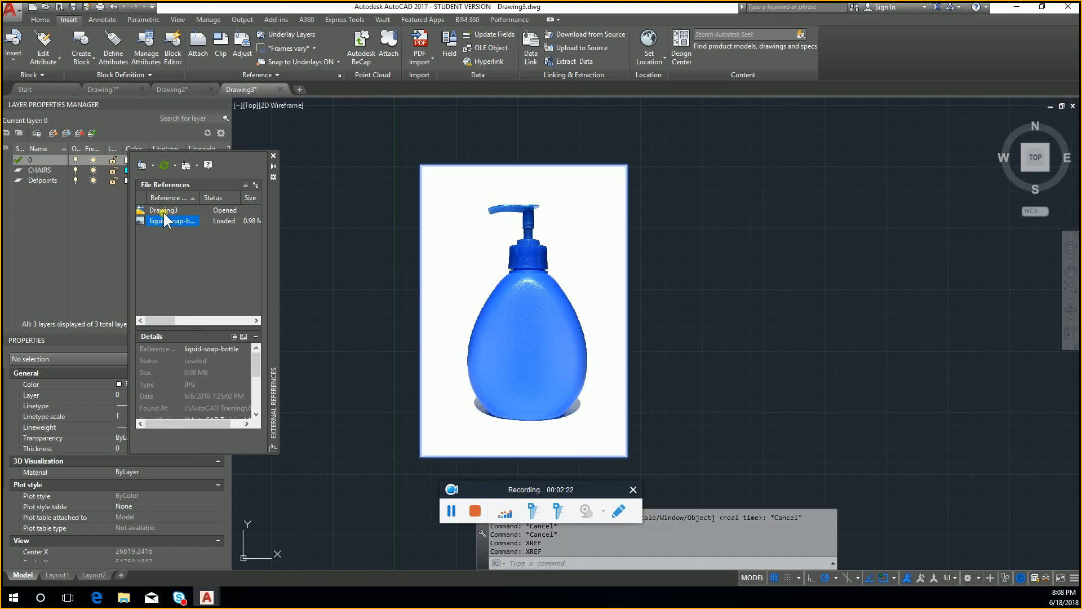
{"action": "left_click", "coordinate": [260, 248]}
{"action": "left_click", "coordinate": [282, 271]}
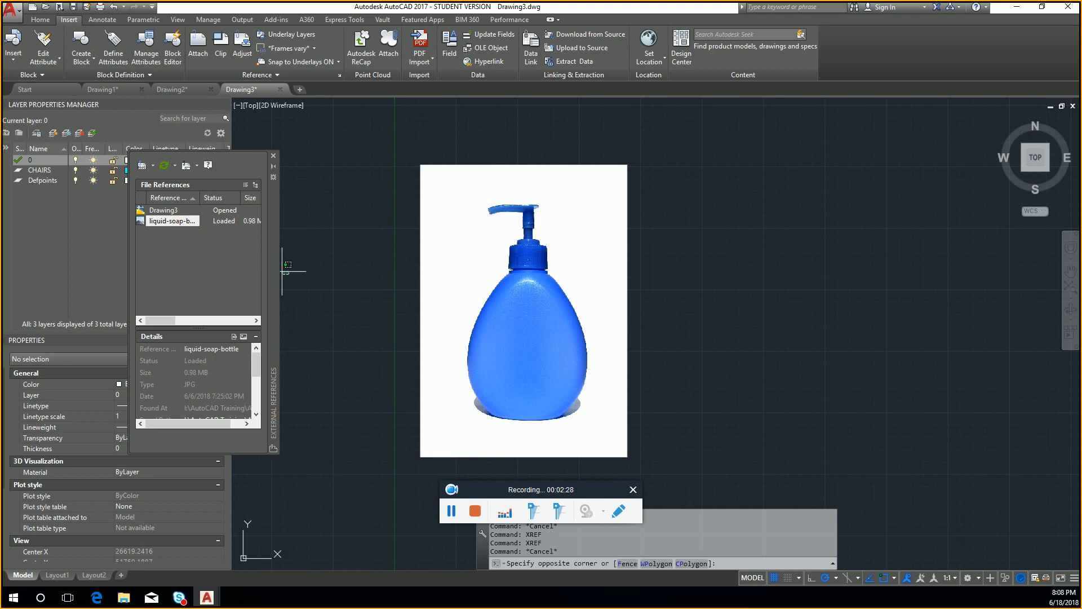
{"action": "left_click", "coordinate": [267, 263]}
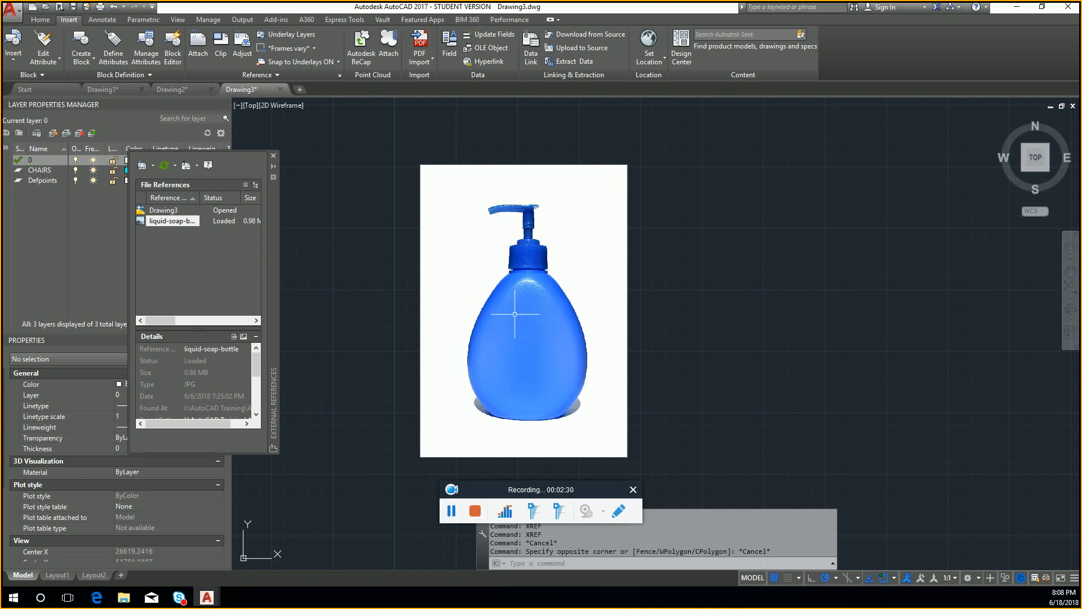
{"action": "right_click", "coordinate": [182, 219]}
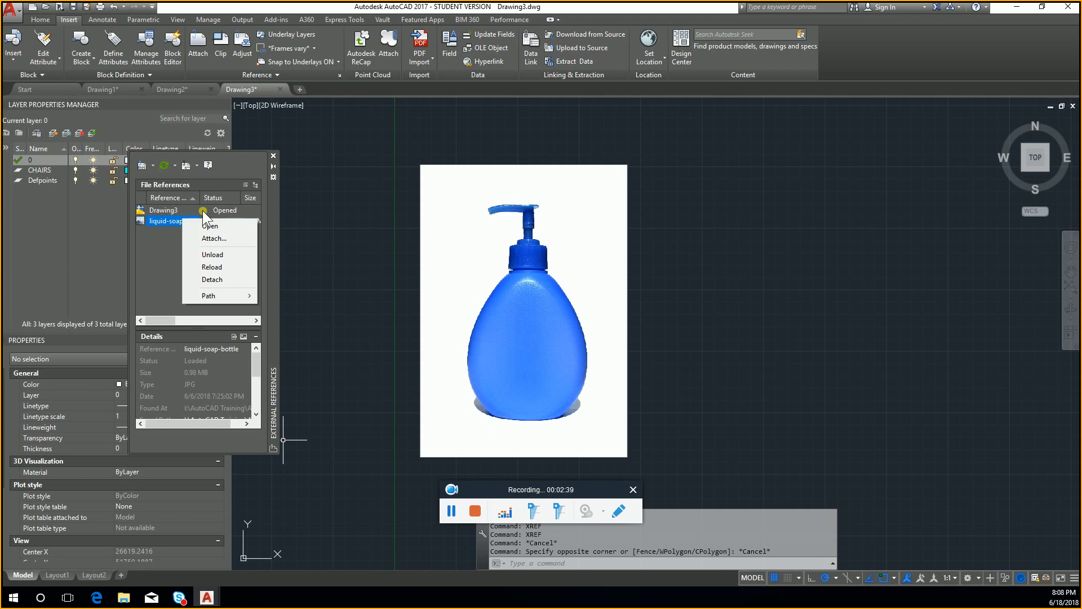
{"action": "left_click", "coordinate": [113, 202]}
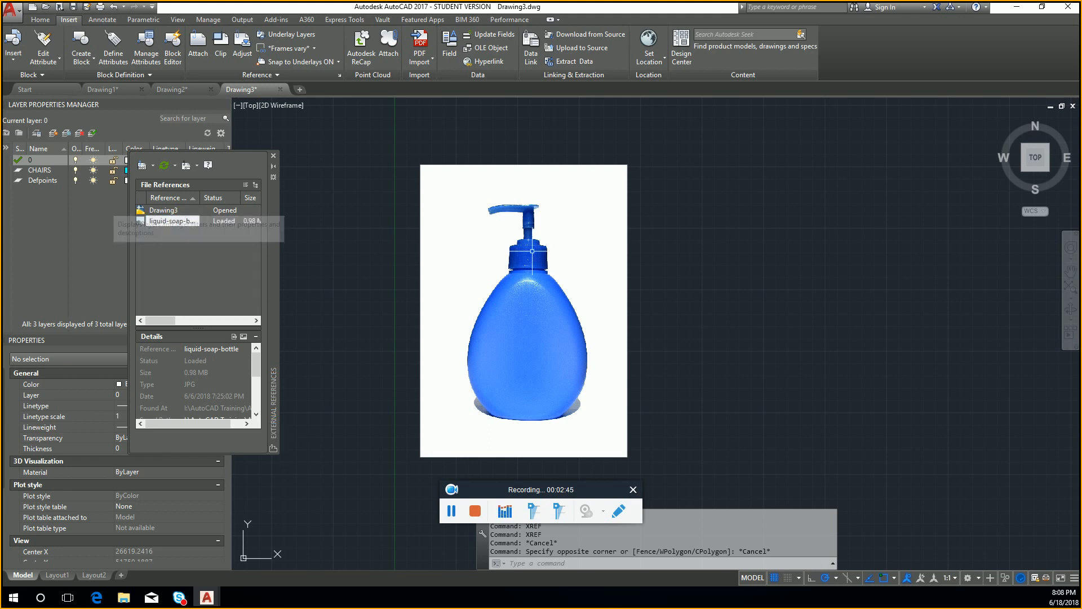
{"action": "key", "text": "Escape"}
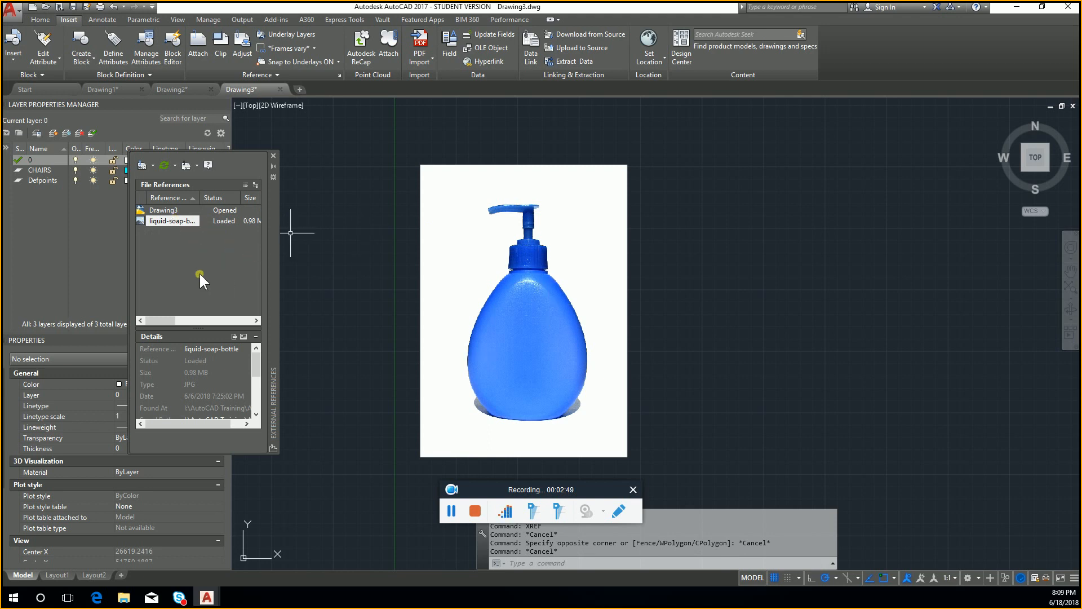
{"action": "right_click", "coordinate": [220, 263]}
{"action": "left_click", "coordinate": [503, 286]}
{"action": "left_click", "coordinate": [510, 247]}
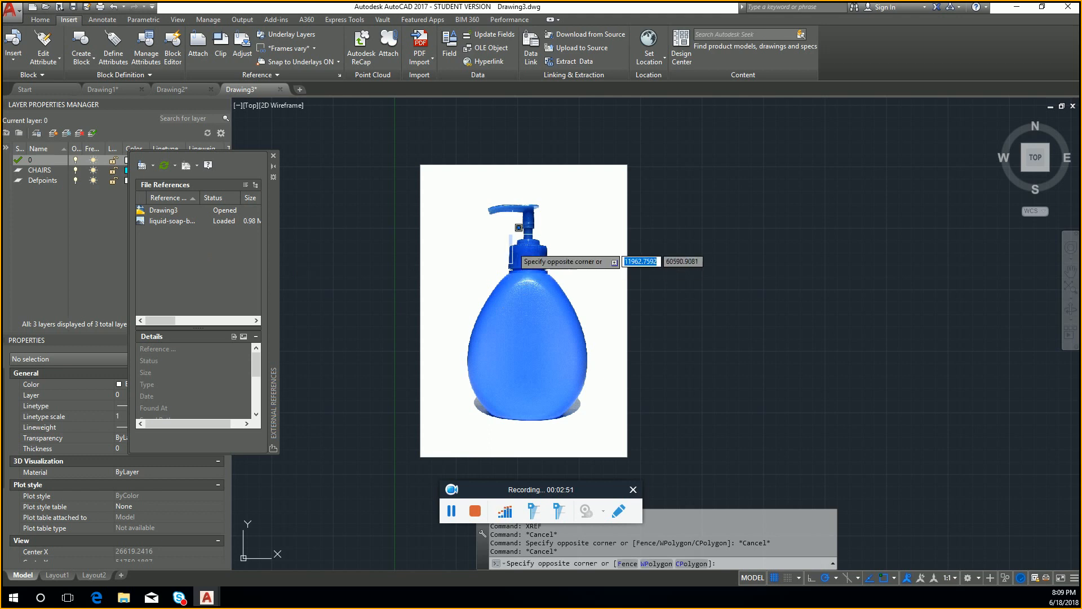
{"action": "key", "text": "Escape"}
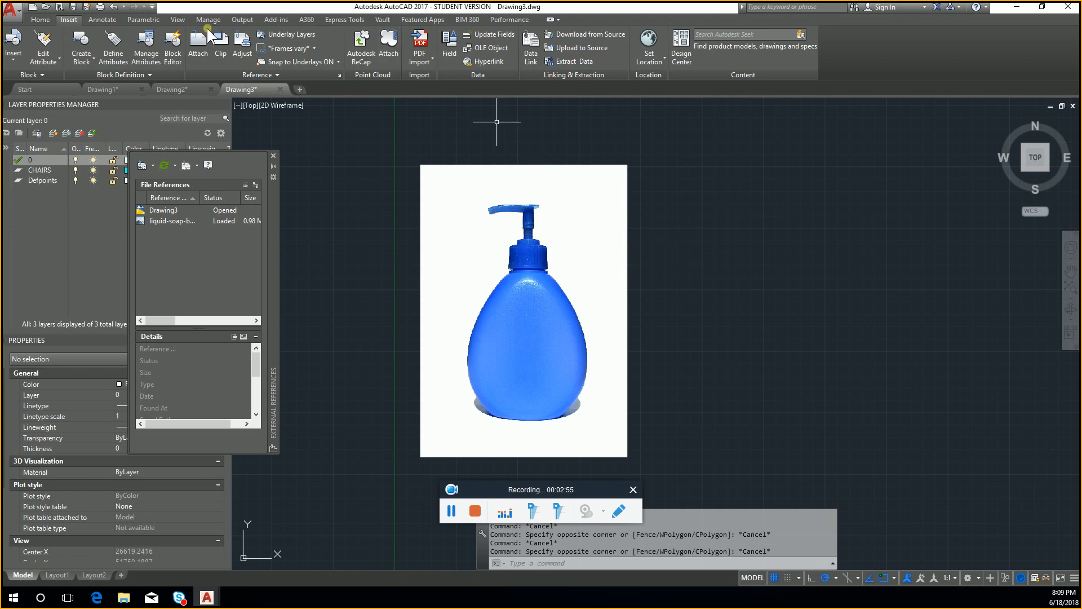
- Start attaching another reference, browse to the Instructor Files folder on the EHTC PROGRAM (I:) drive, and filter for Drawing (*.dwg) files
{"action": "left_click", "coordinate": [198, 45]}
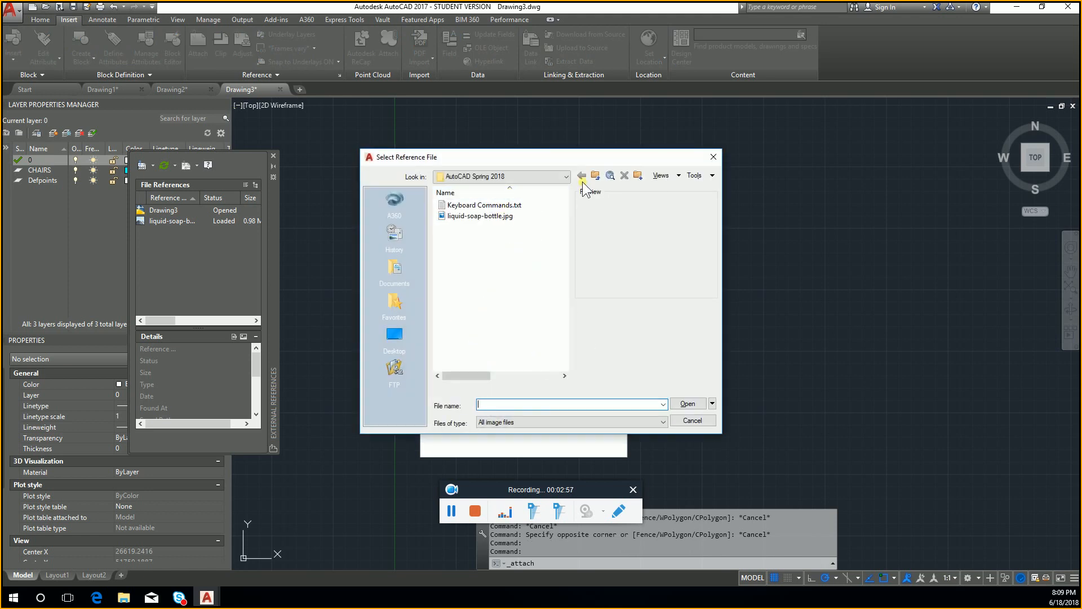
{"action": "left_click", "coordinate": [595, 177]}
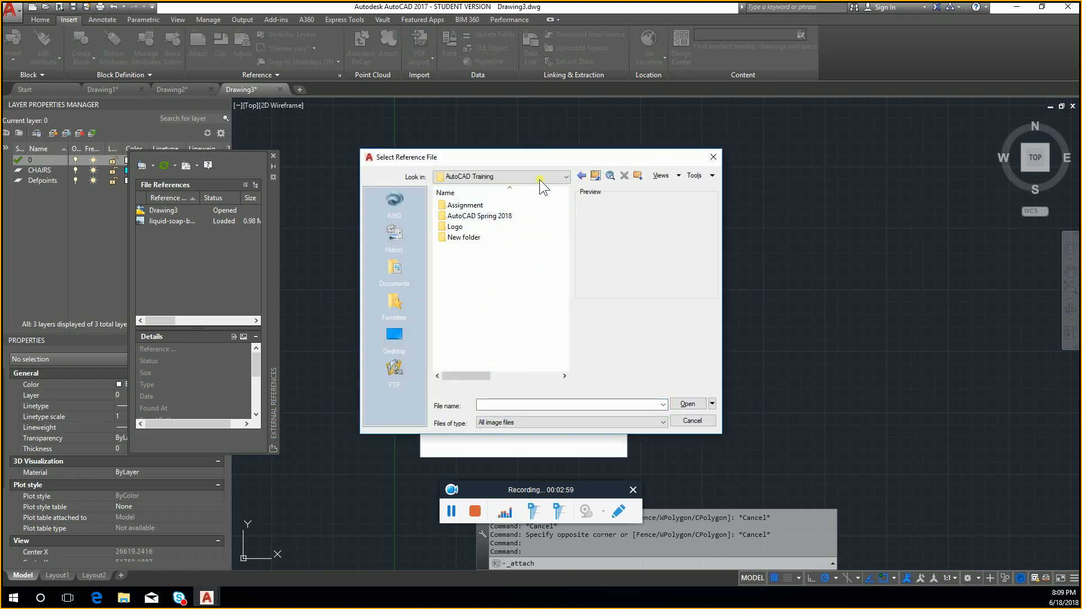
{"action": "left_click", "coordinate": [594, 177]}
{"action": "double_click", "coordinate": [526, 248]}
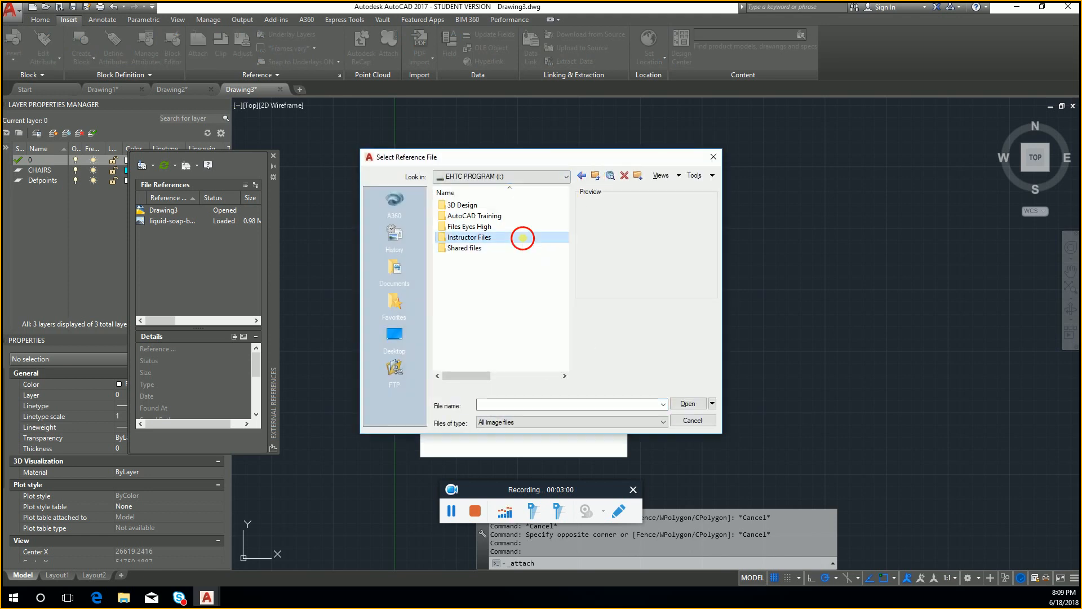
{"action": "left_click", "coordinate": [584, 422]}
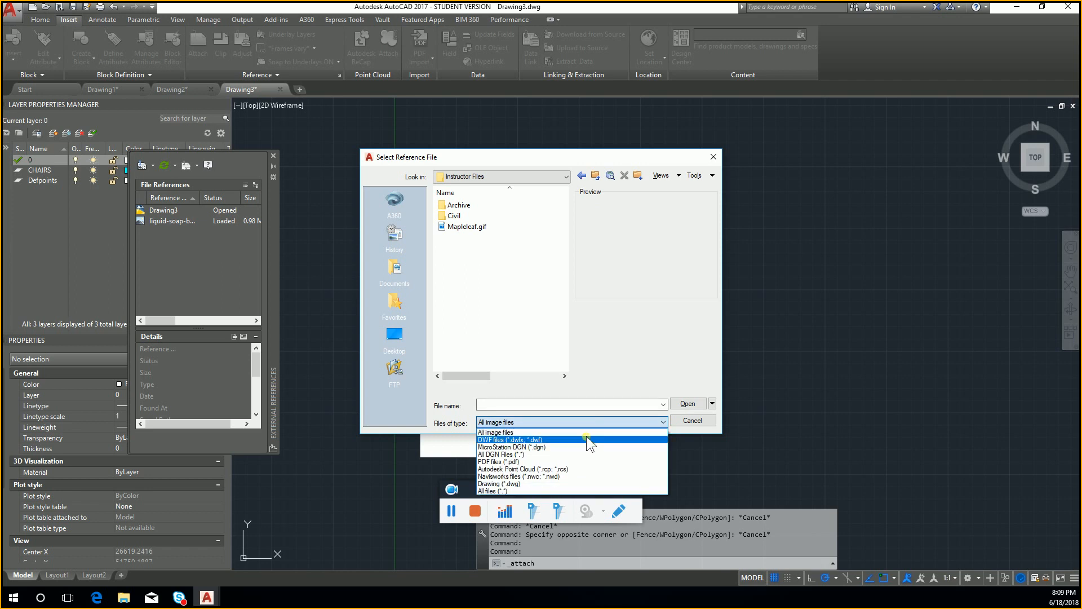
{"action": "left_click", "coordinate": [585, 483]}
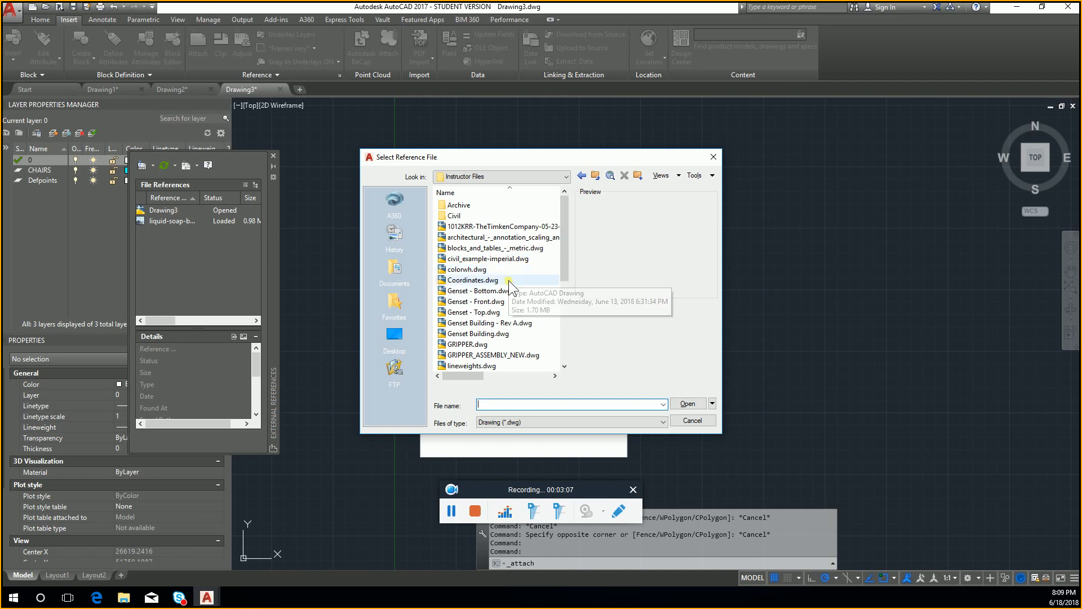
- Attach Genset - Bottom.dwg as an attachment-type external reference at scale 1, inserting it near the lower edge of the soap bottle image
{"action": "left_click", "coordinate": [508, 280]}
{"action": "left_click", "coordinate": [513, 291]}
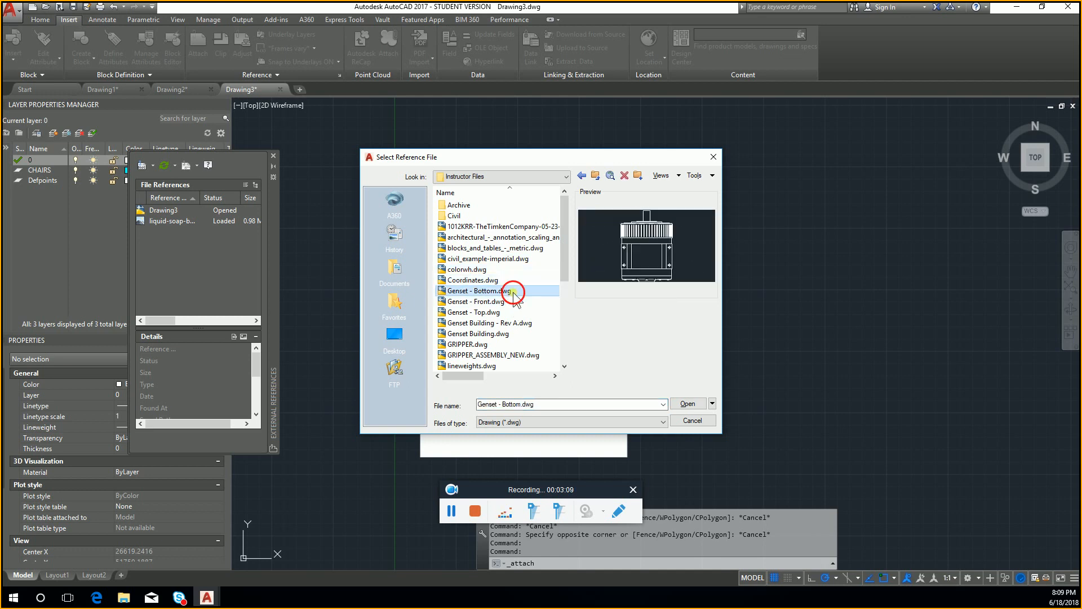
{"action": "double_click", "coordinate": [514, 292]}
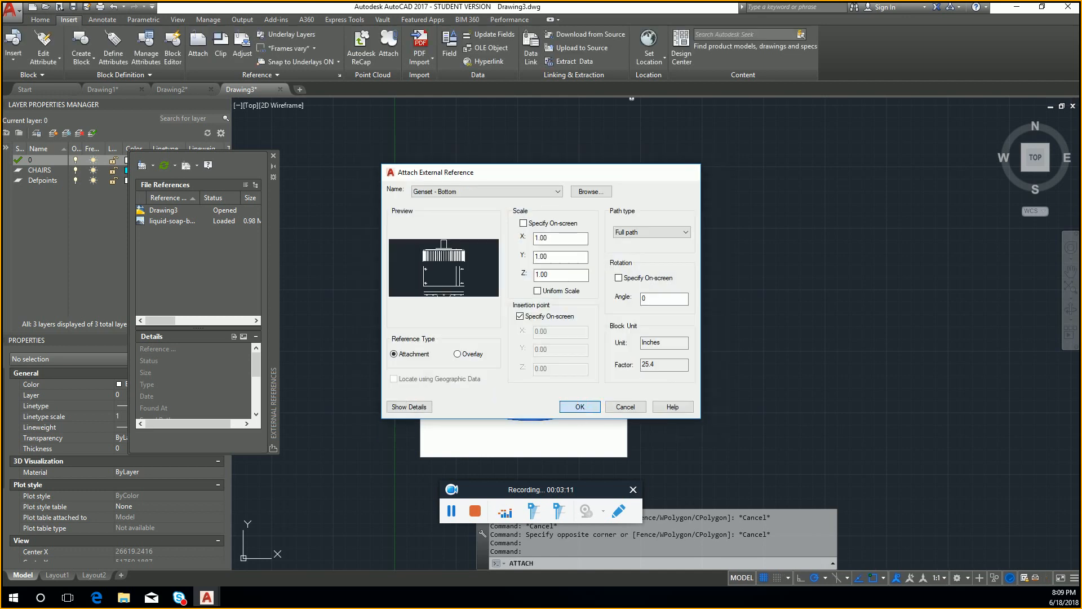
{"action": "left_click", "coordinate": [580, 406]}
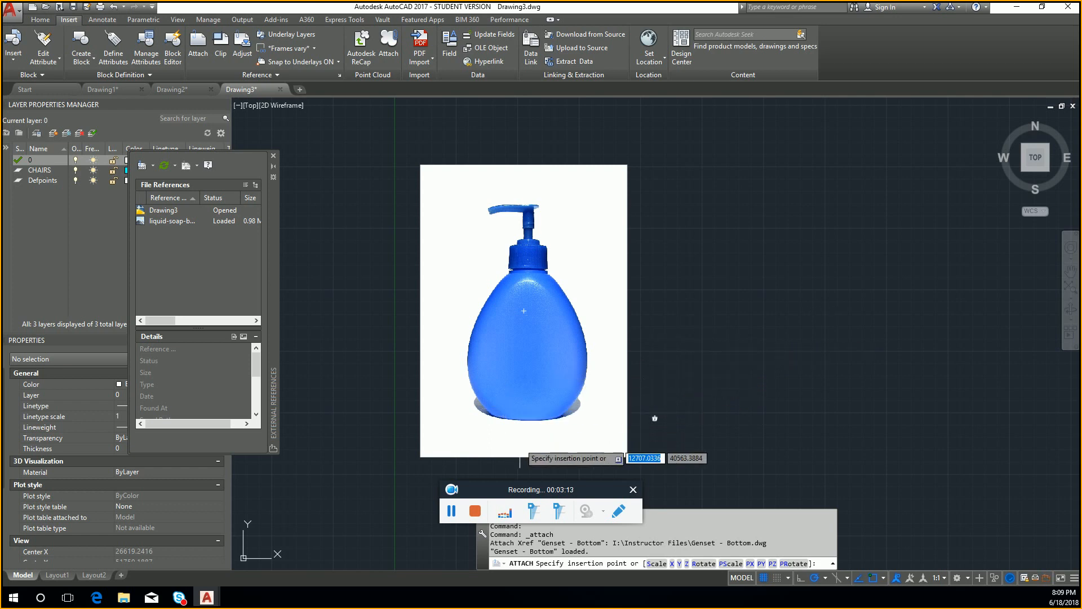
{"action": "left_click", "coordinate": [510, 444]}
- Select the attached Genset - Bottom reference and examine its geometry and external reference properties
{"action": "scroll", "coordinate": [648, 427], "scroll_direction": "up", "scroll_amount": 5}
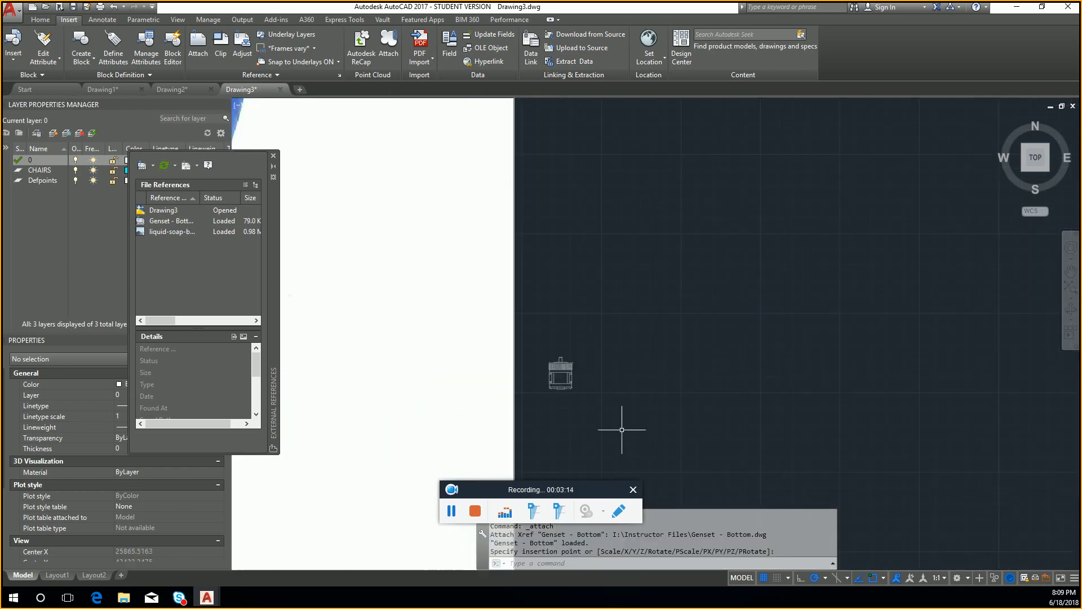
{"action": "scroll", "coordinate": [614, 414], "scroll_direction": "up", "scroll_amount": 4}
{"action": "key", "text": "Escape"}
{"action": "left_click", "coordinate": [530, 350]}
{"action": "left_click", "coordinate": [461, 272]}
{"action": "scroll", "coordinate": [453, 309], "scroll_direction": "up", "scroll_amount": 6}
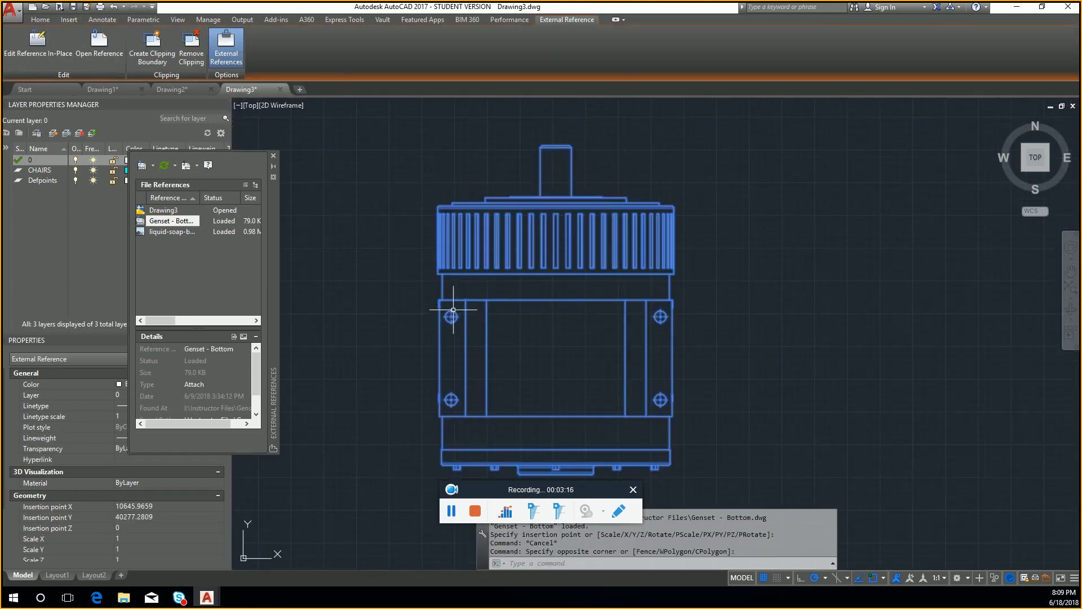
{"action": "key", "text": "Escape"}
{"action": "left_click", "coordinate": [561, 164]}
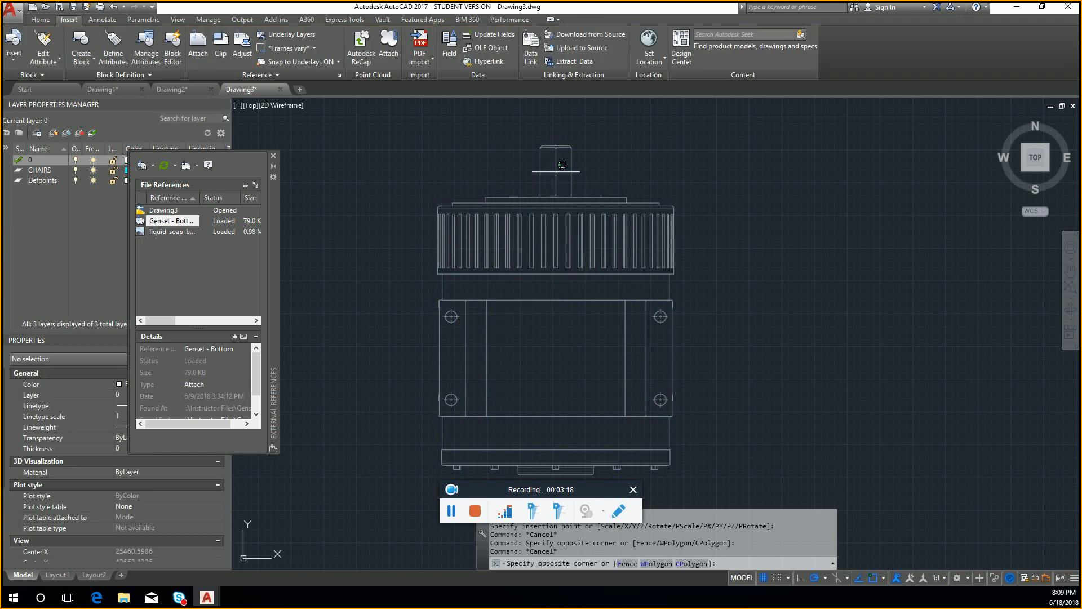
{"action": "left_click", "coordinate": [527, 157]}
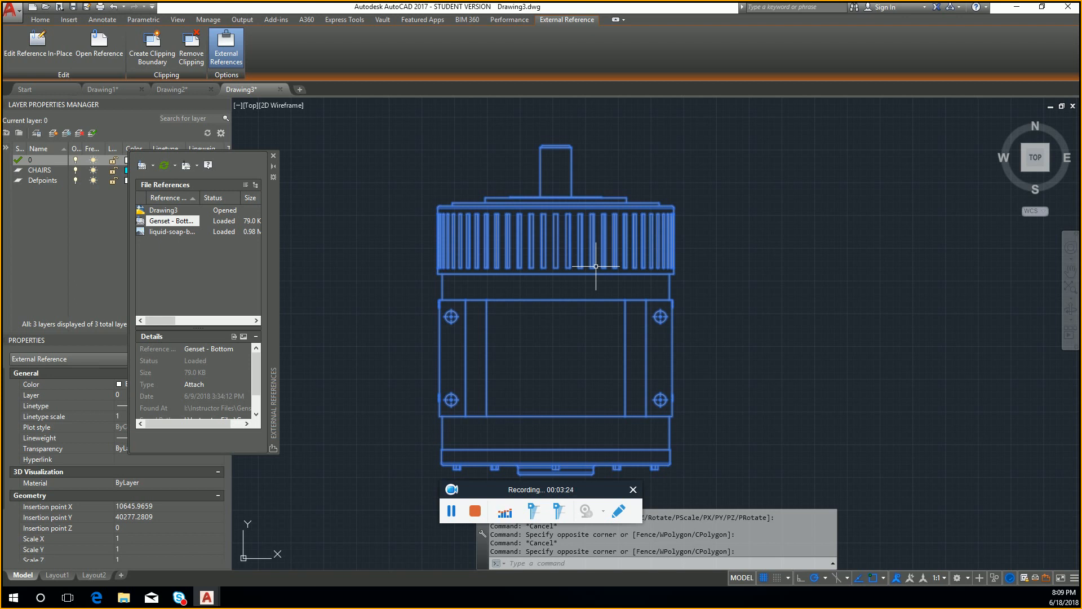
{"action": "key", "text": "Escape"}
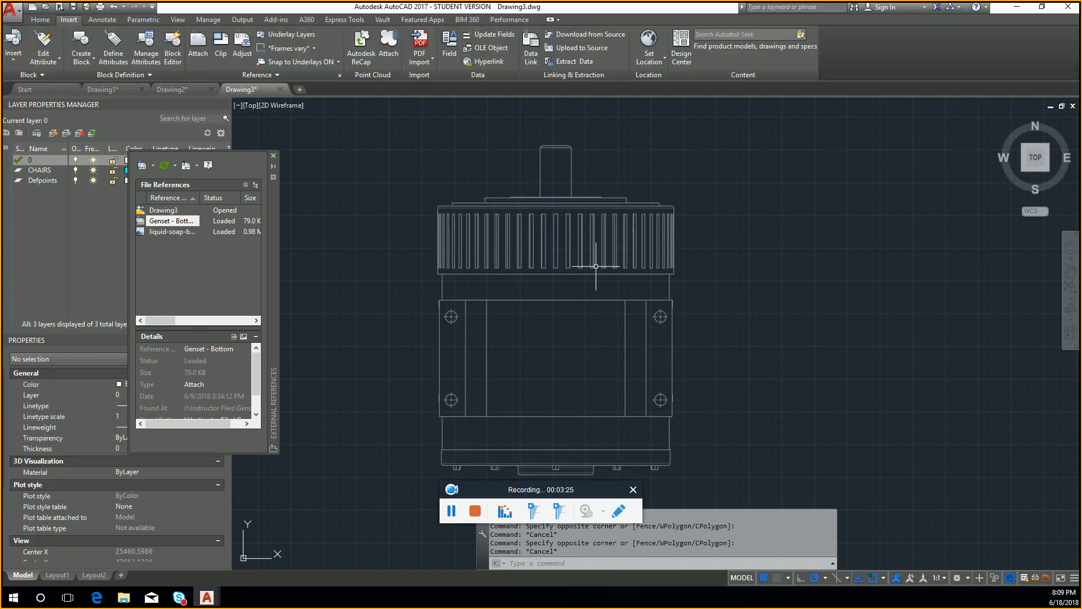
{"action": "left_click", "coordinate": [537, 207]}
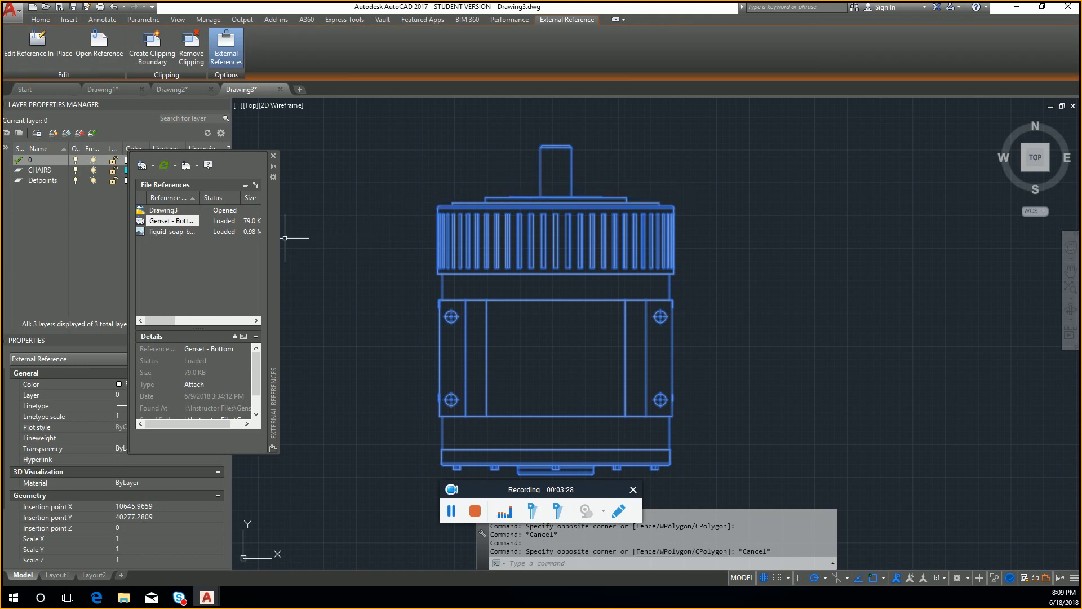
- Widen the External References palette to show the Type, Date and Saved Path columns, and move it over the drawing area
{"action": "left_click", "coordinate": [270, 206]}
{"action": "left_click_drag", "start_coordinate": [450, 214], "coordinate": [461, 212]}
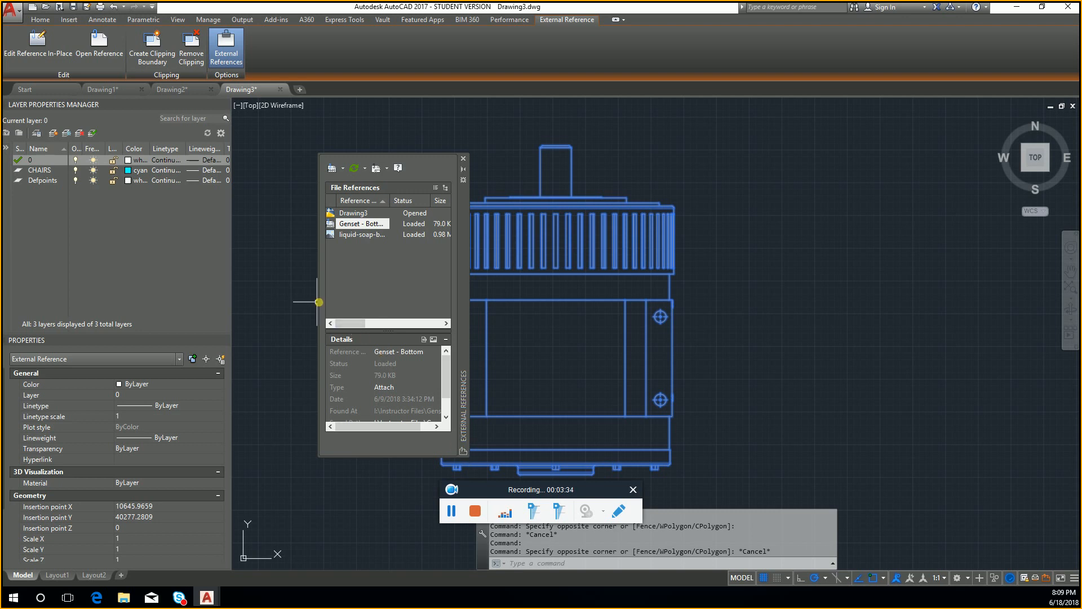
{"action": "left_click_drag", "start_coordinate": [322, 304], "coordinate": [36, 303]}
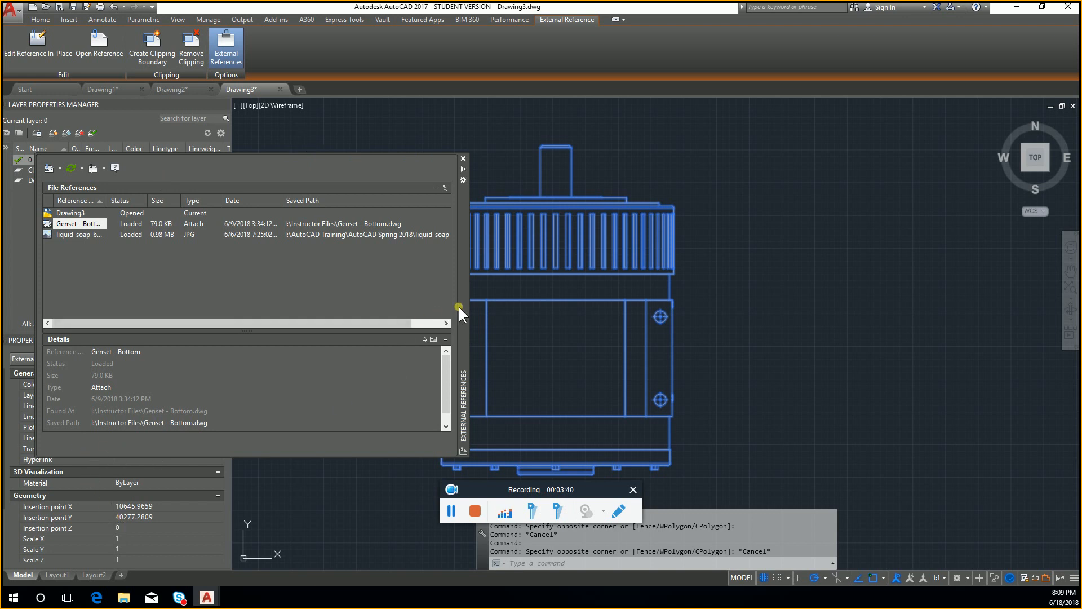
{"action": "mouse_move", "coordinate": [460, 313]}
{"action": "left_mouse_down"}
{"action": "mouse_move", "coordinate": [527, 293]}
{"action": "mouse_move", "coordinate": [1056, 299]}
{"action": "mouse_move", "coordinate": [888, 288]}
{"action": "left_mouse_up"}
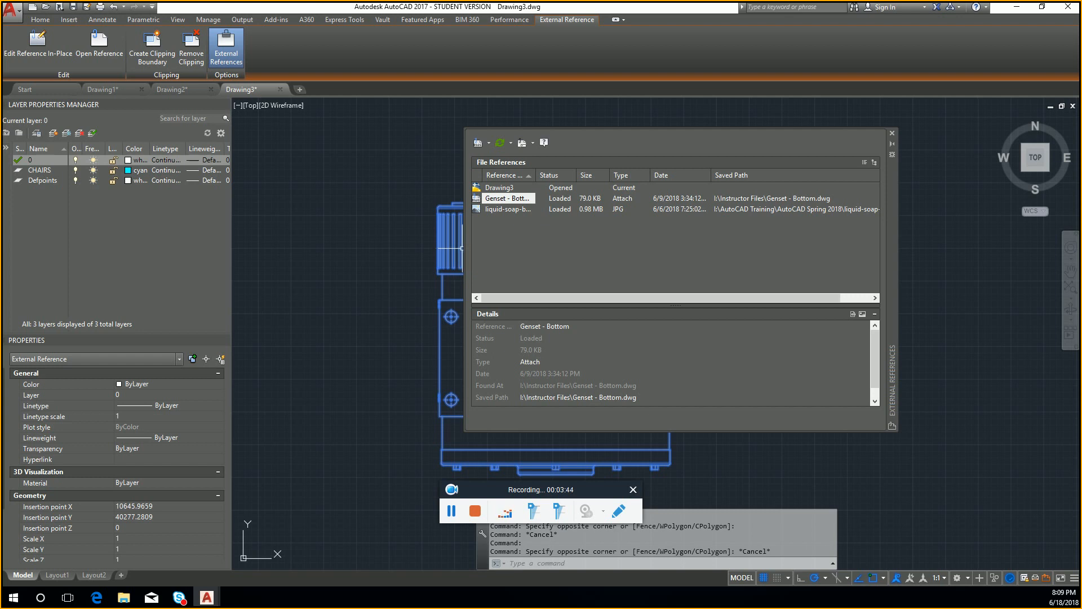
- Widen the External References palette to show full saved paths, and examine the Genset - Bottom and liquid-soap-bottle entries
{"action": "left_click_drag", "start_coordinate": [469, 254], "coordinate": [301, 262]}
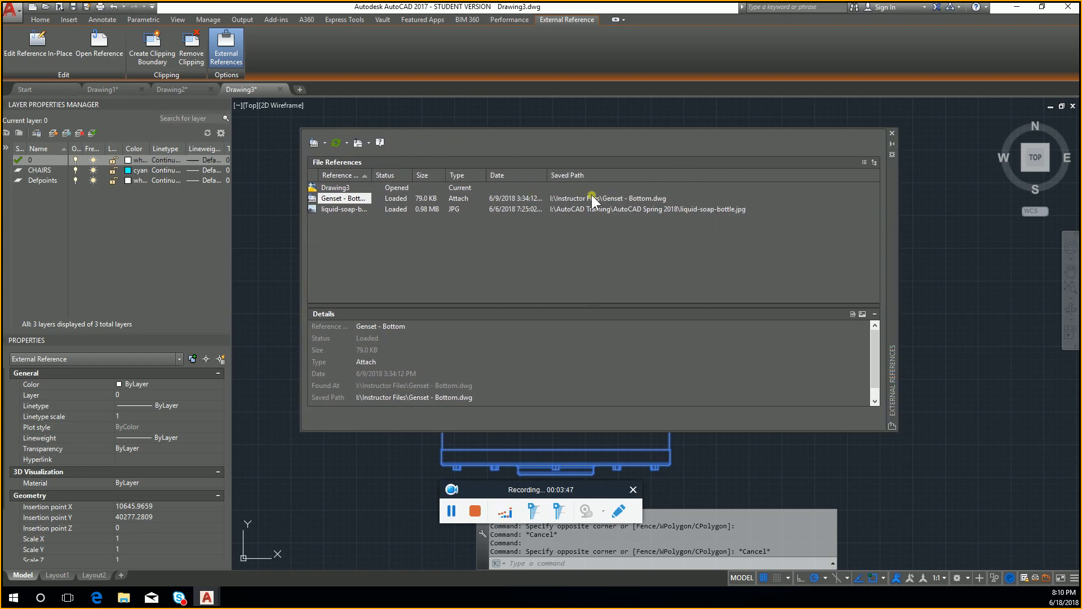
{"action": "left_click", "coordinate": [571, 198]}
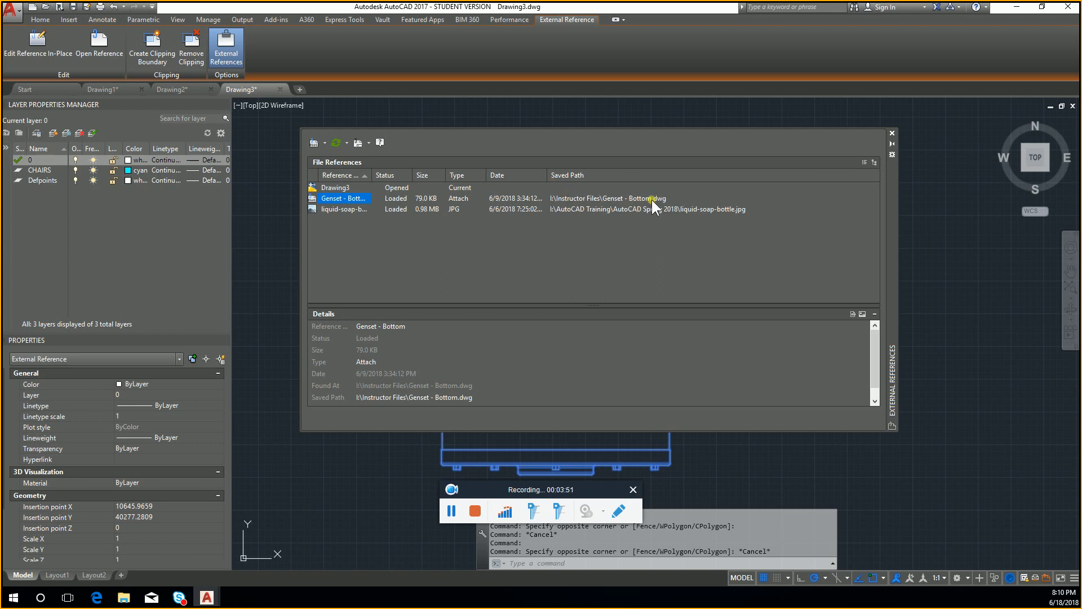
{"action": "mouse_move", "coordinate": [652, 201]}
{"action": "mouse_move", "coordinate": [433, 209]}
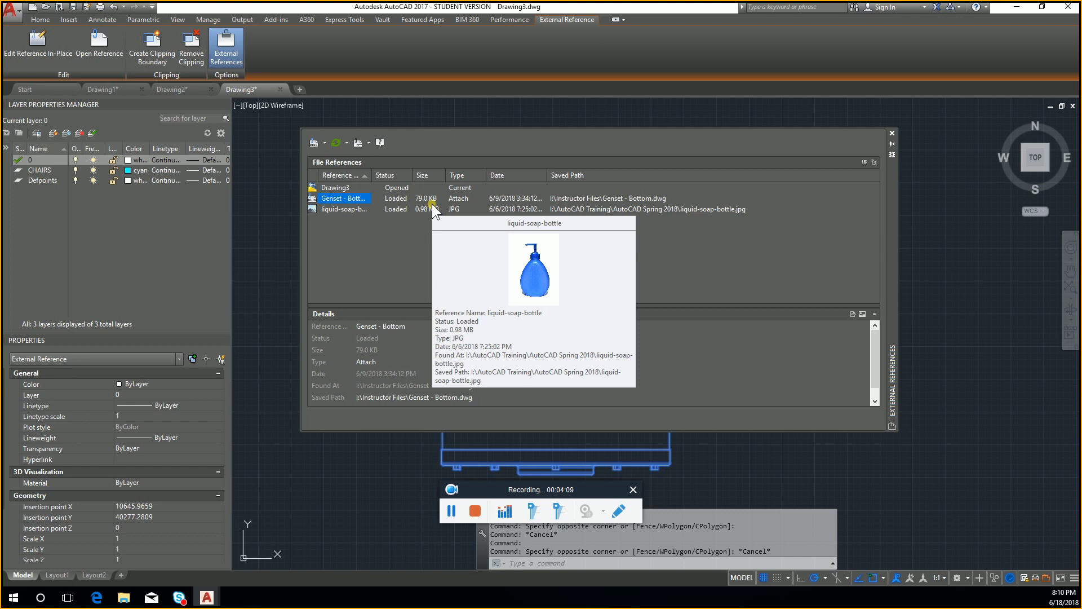
- Reload the Genset - Bottom external reference, clear the selection, and close the External References palette
{"action": "right_click", "coordinate": [345, 199]}
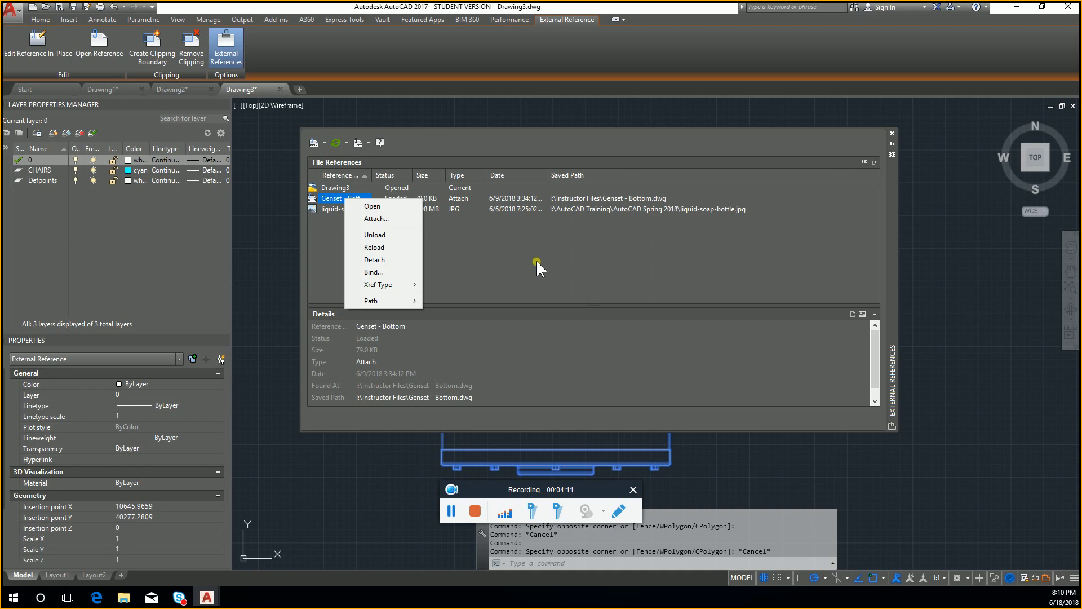
{"action": "left_click", "coordinate": [399, 250]}
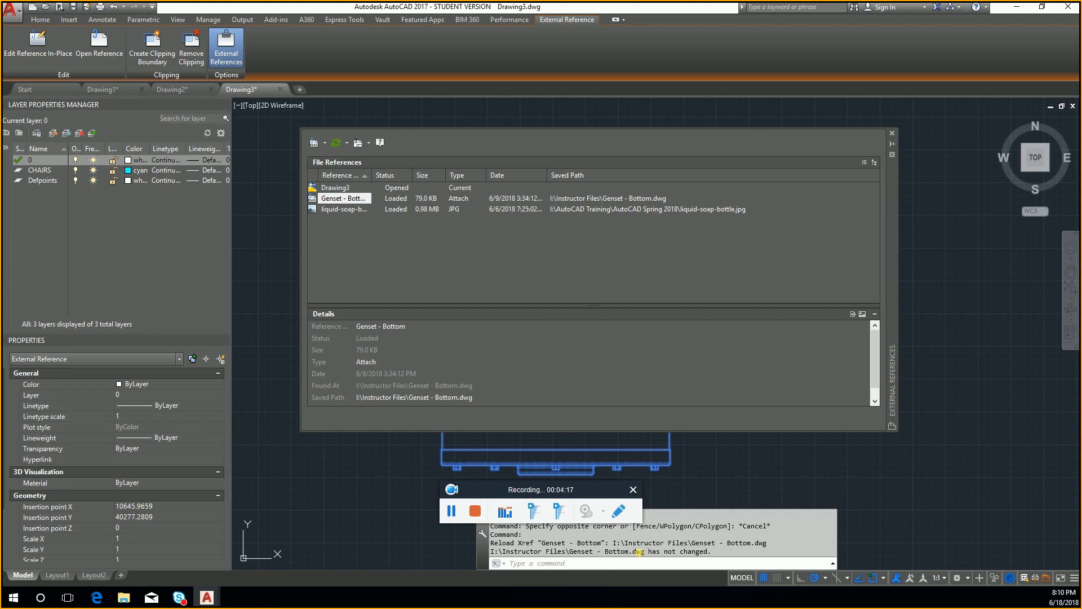
{"action": "left_click_drag", "start_coordinate": [588, 495], "coordinate": [621, 433]}
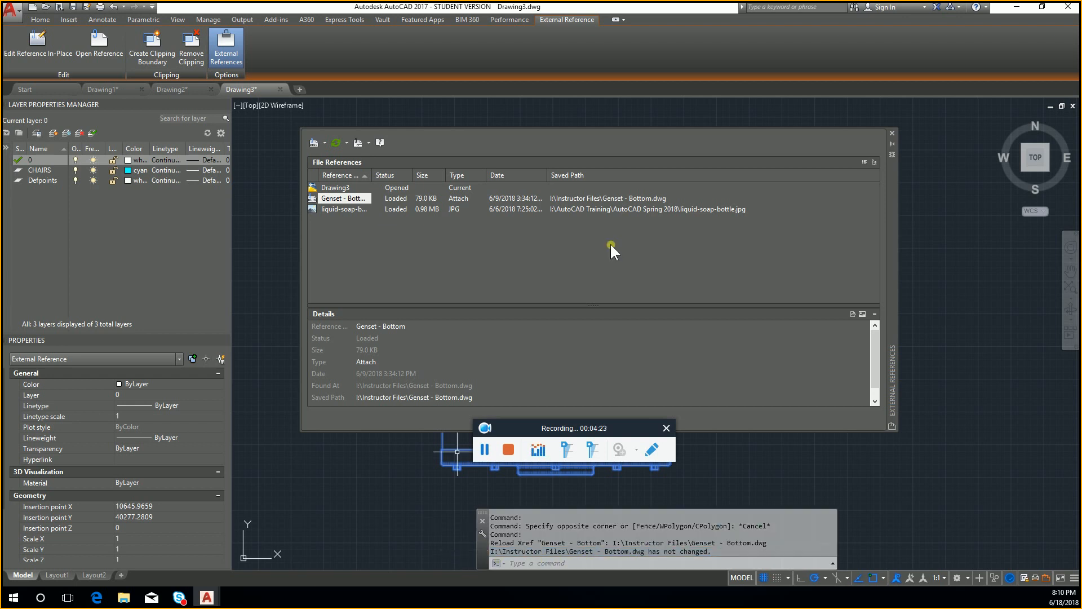
{"action": "key", "text": "Escape"}
{"action": "left_click", "coordinate": [893, 131]}
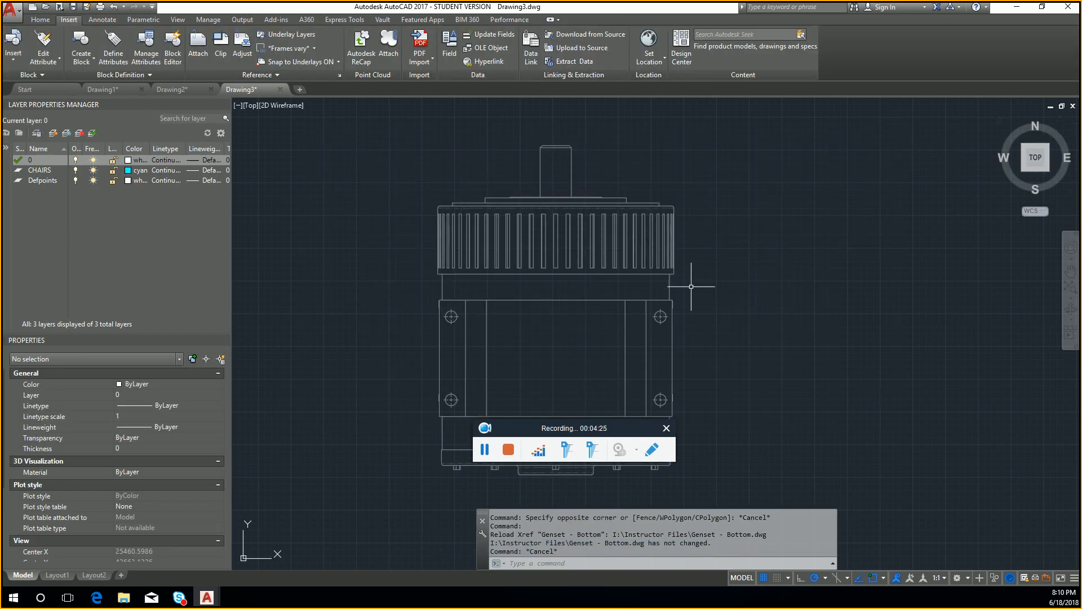
{"action": "key", "text": "Escape"}
{"action": "left_click", "coordinate": [675, 299]}
{"action": "left_click", "coordinate": [642, 275]}
{"action": "right_click", "coordinate": [642, 275]}
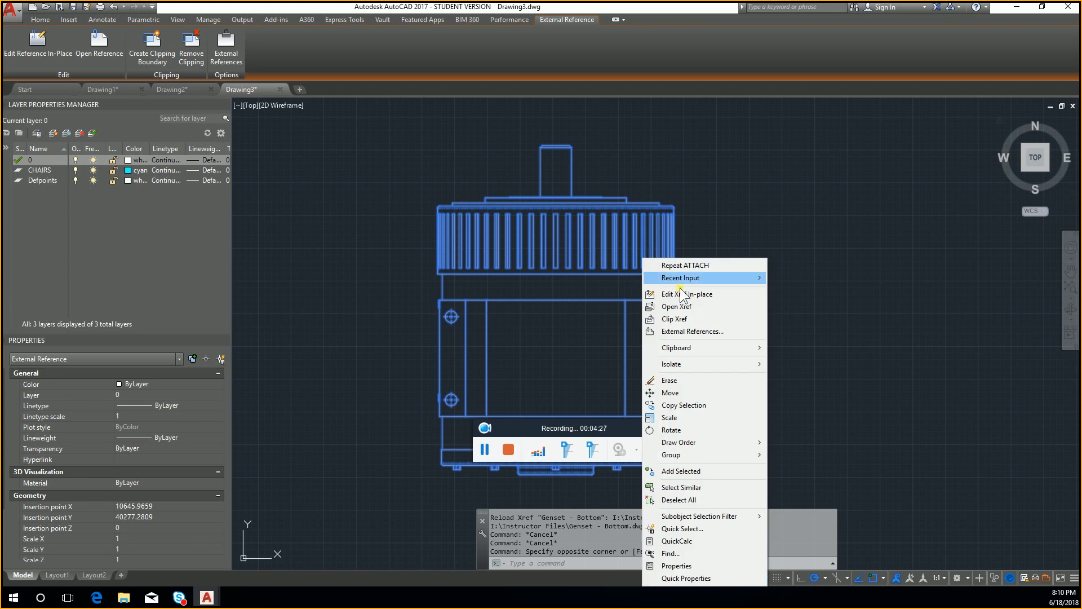
{"action": "key", "text": "Escape"}
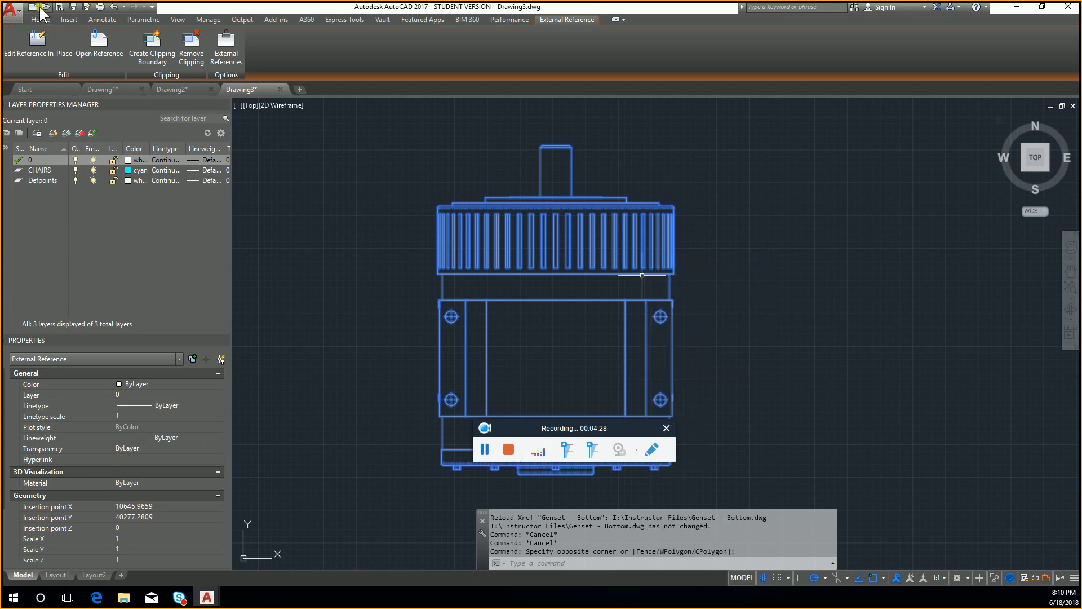
{"action": "left_click", "coordinate": [45, 8]}
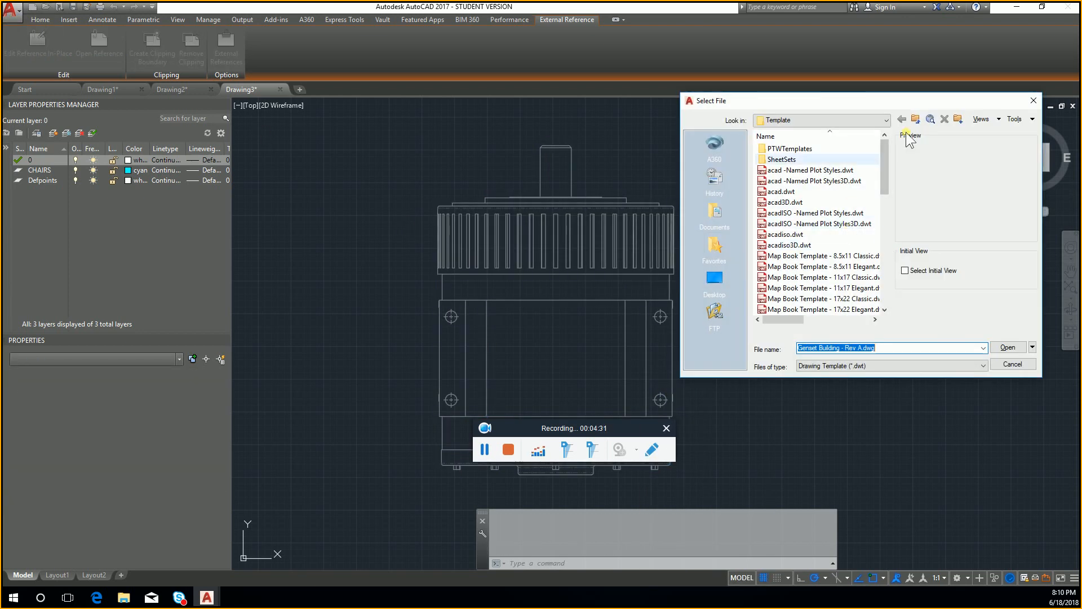
{"action": "left_click", "coordinate": [887, 119]}
{"action": "key", "text": "Escape"}
- Switch to File Explorer and open Genset - Top.dwg from the Instructor Files folder
{"action": "key", "text": "alt+Tab"}
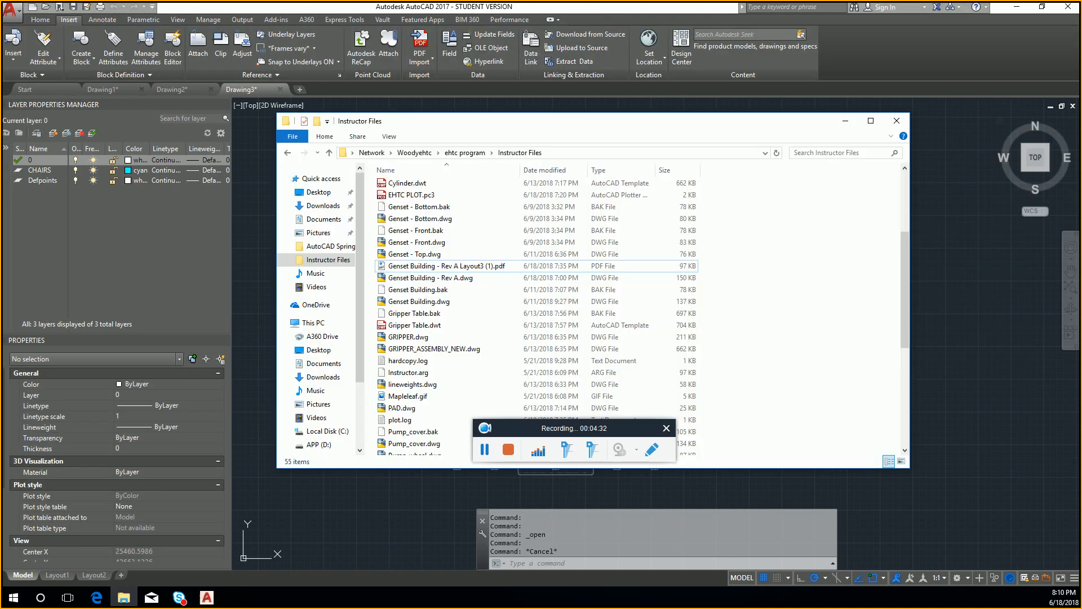
{"action": "left_click", "coordinate": [477, 256]}
{"action": "double_click", "coordinate": [477, 255]}
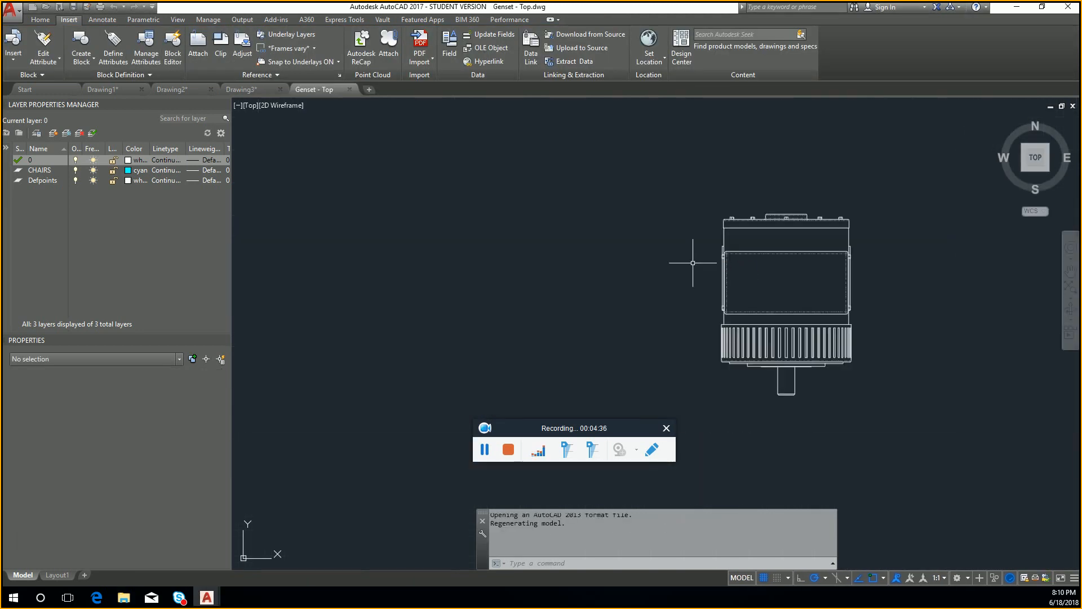
- Draw a diagonal line inside the genset's dashed rectangle, and close Genset - Top.dwg saving the changes
{"action": "type", "text": "L"}
{"action": "key", "text": "Return"}
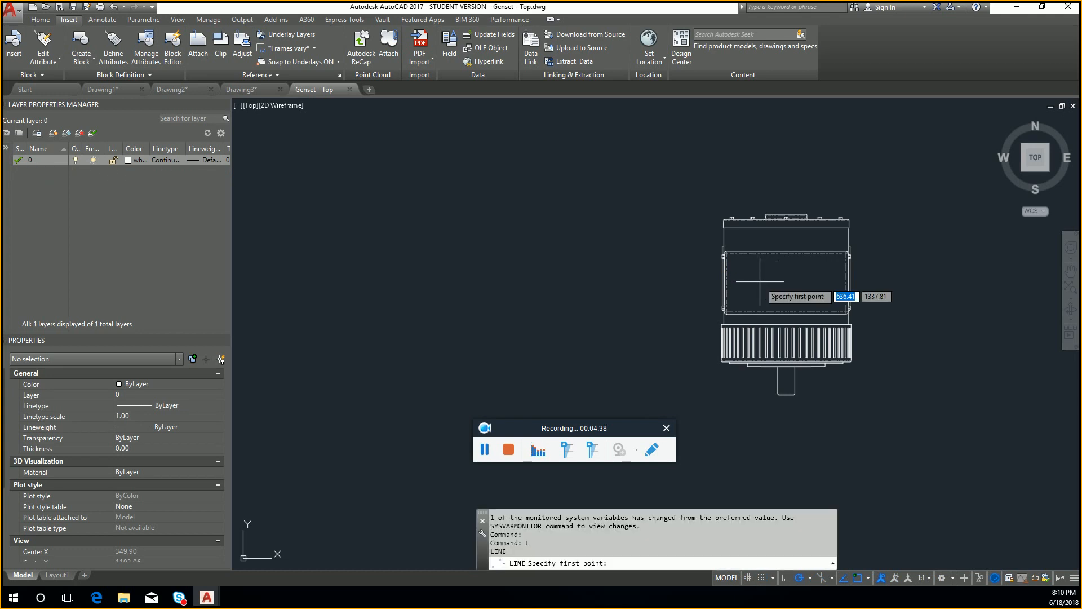
{"action": "left_click", "coordinate": [754, 293]}
{"action": "left_click", "coordinate": [820, 265]}
{"action": "key", "text": "Return"}
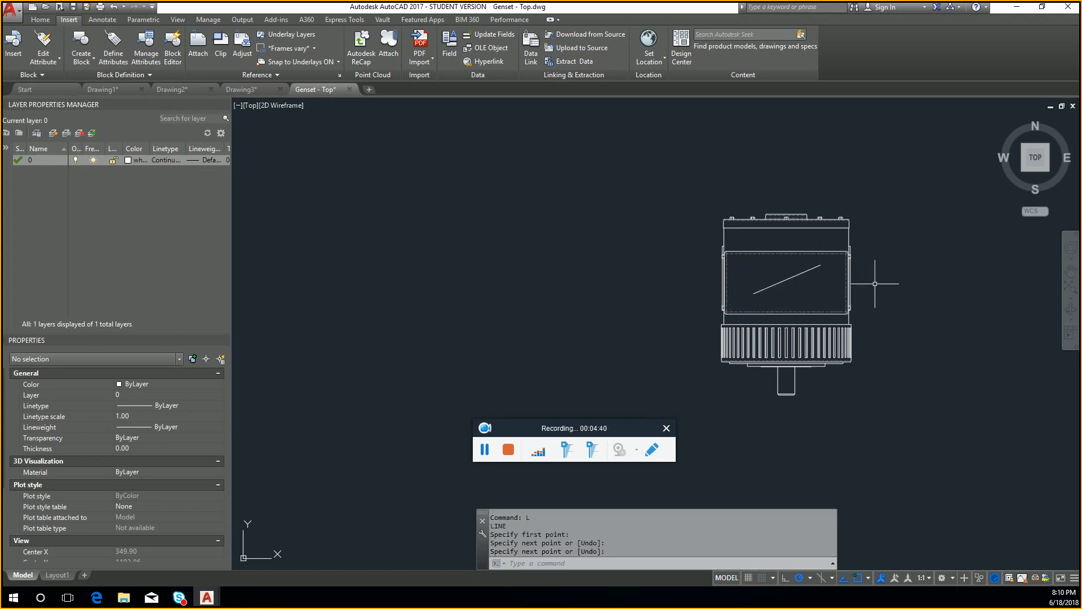
{"action": "left_click", "coordinate": [1073, 105]}
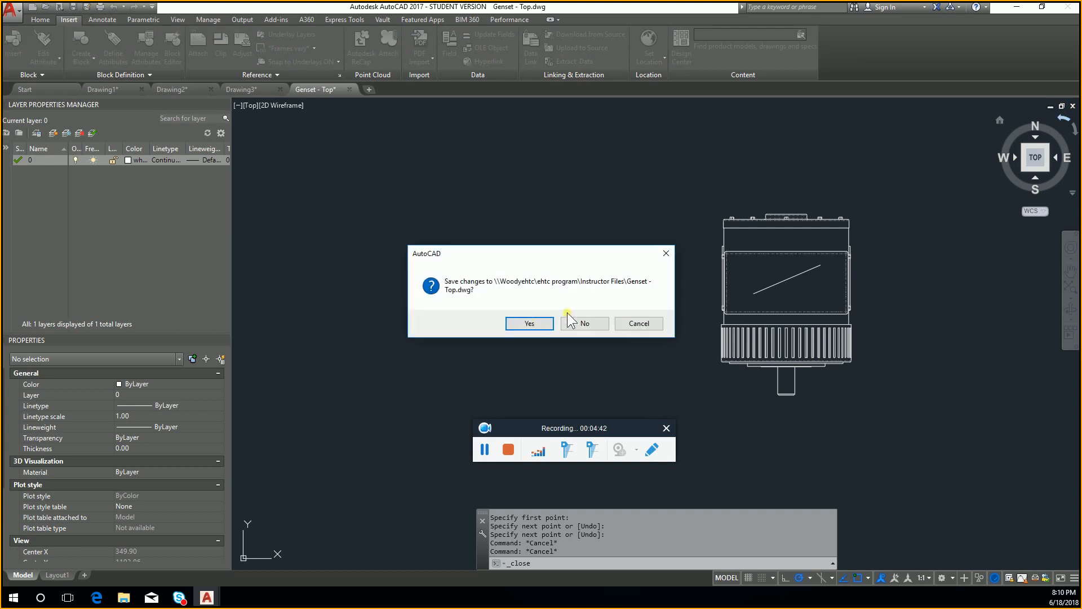
{"action": "left_click", "coordinate": [532, 322]}
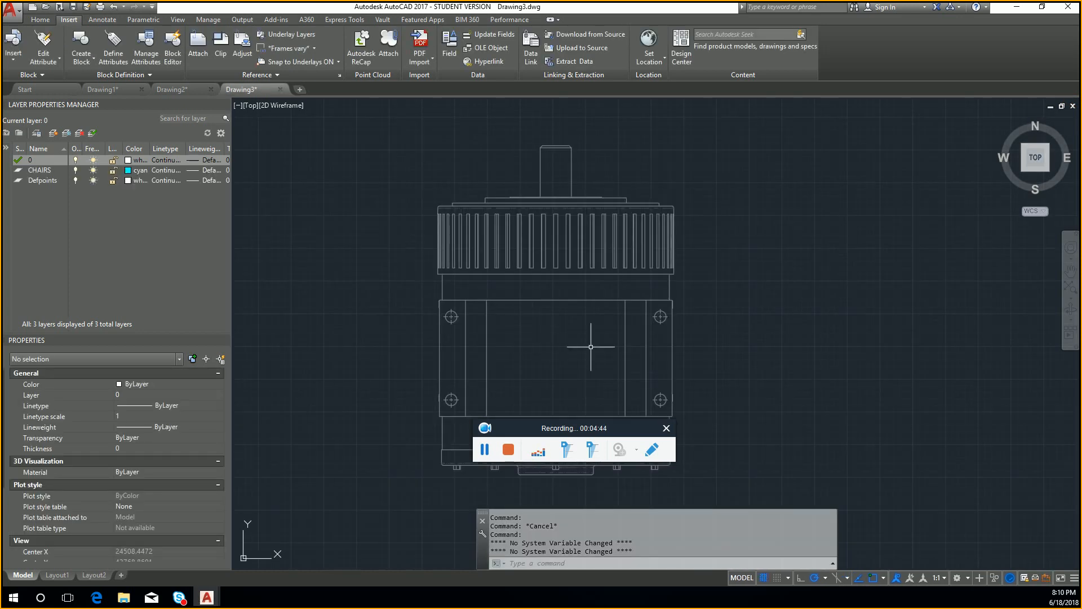
- Open the external references list of Drawing3 with XREF and check the status of Genset - Bottom
{"action": "left_click", "coordinate": [332, 331]}
{"action": "type", "text": "XR"}
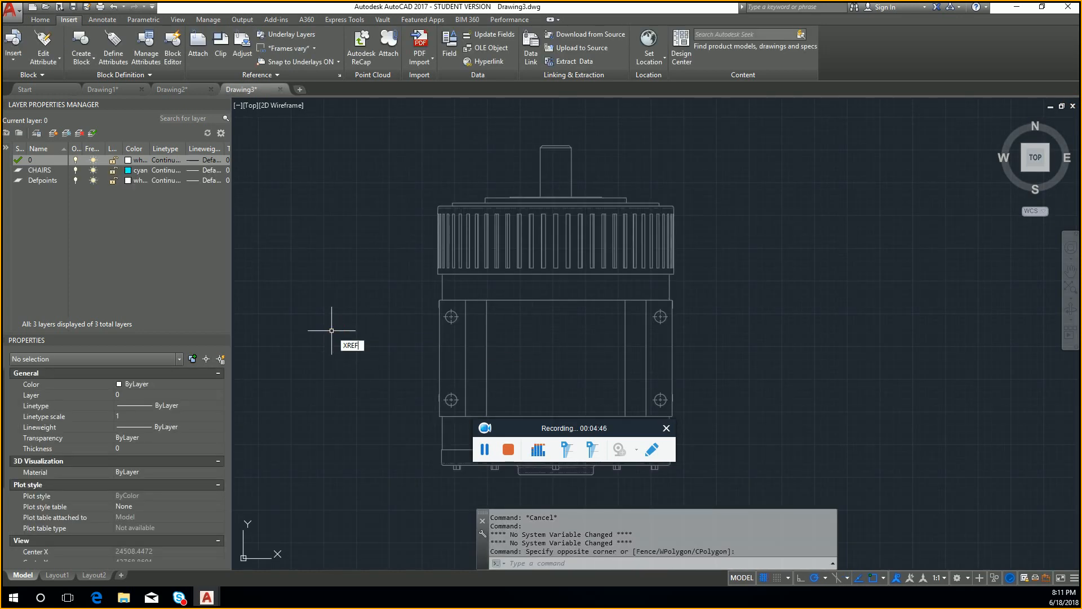
{"action": "type", "text": "EF"}
{"action": "key", "text": "Return"}
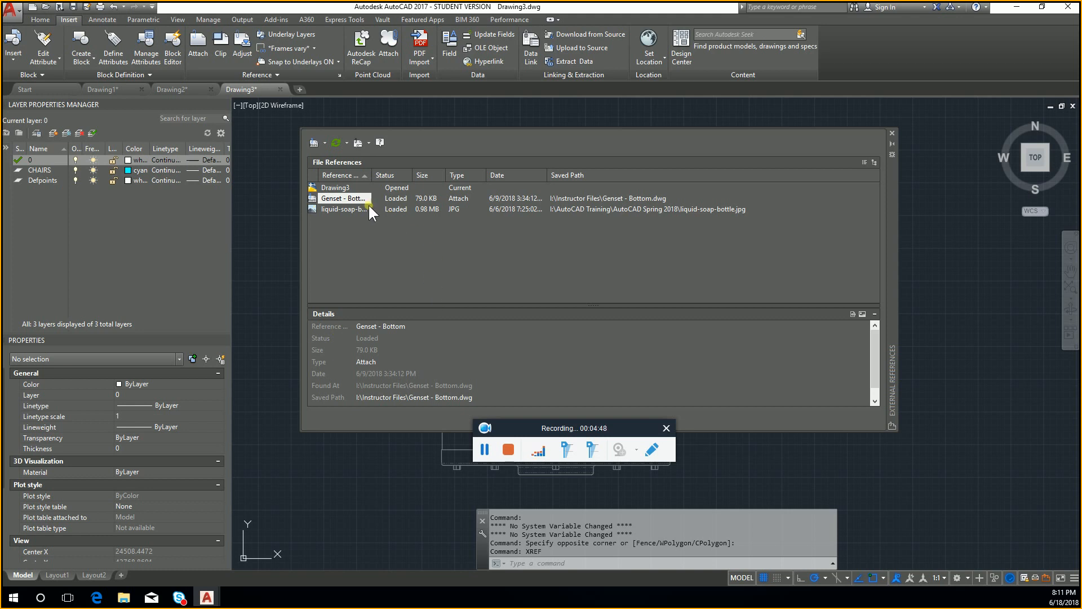
{"action": "key", "text": "Escape"}
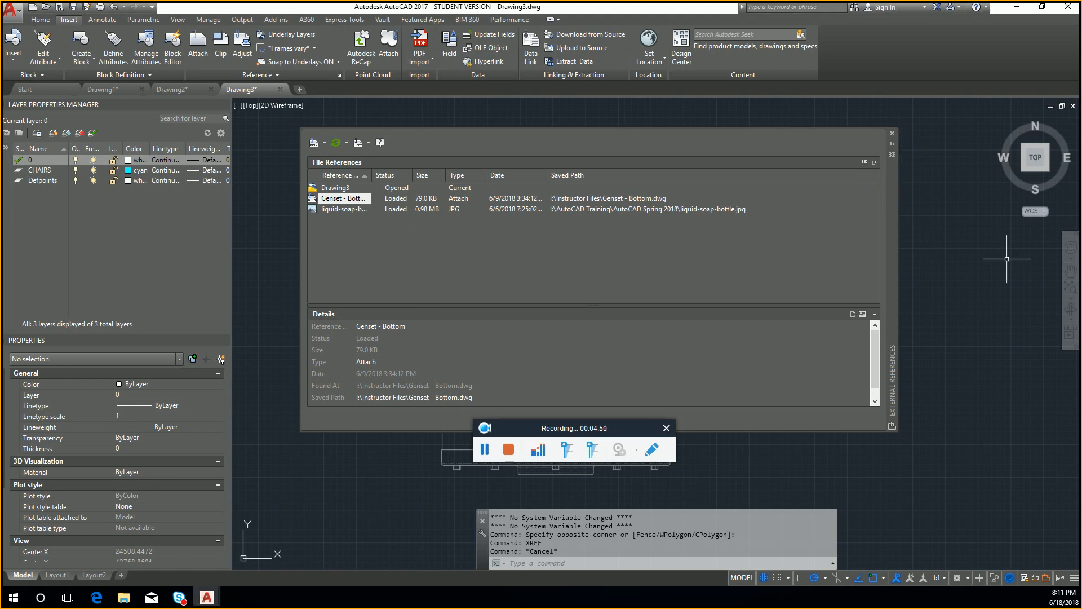
- Switch to File Explorer, open Genset - Bottom.dwg, and get the External References palette out of the way
{"action": "key", "text": "alt+Tab"}
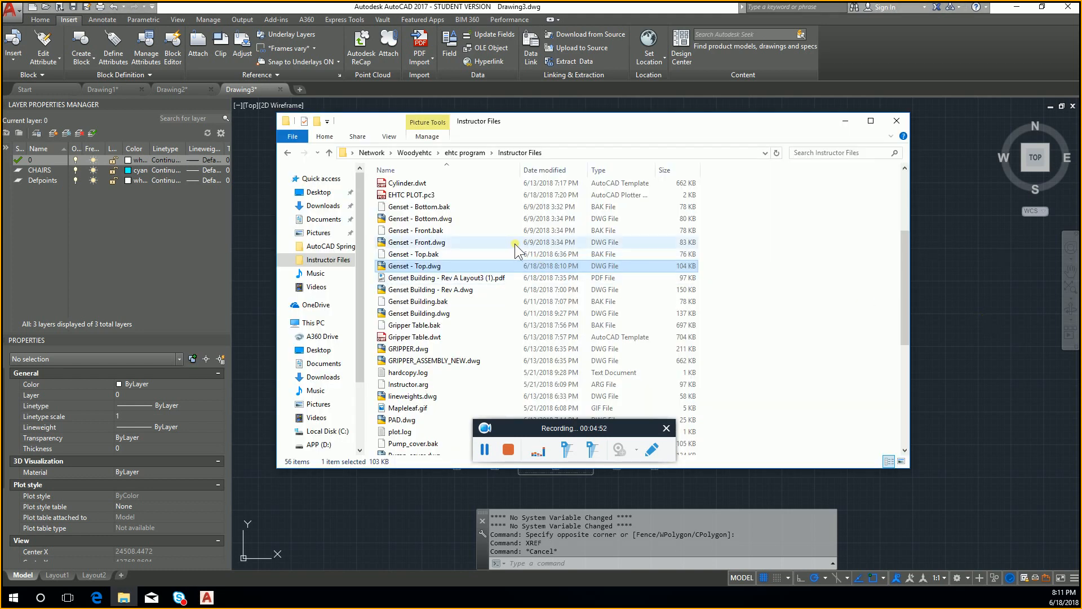
{"action": "double_click", "coordinate": [428, 219]}
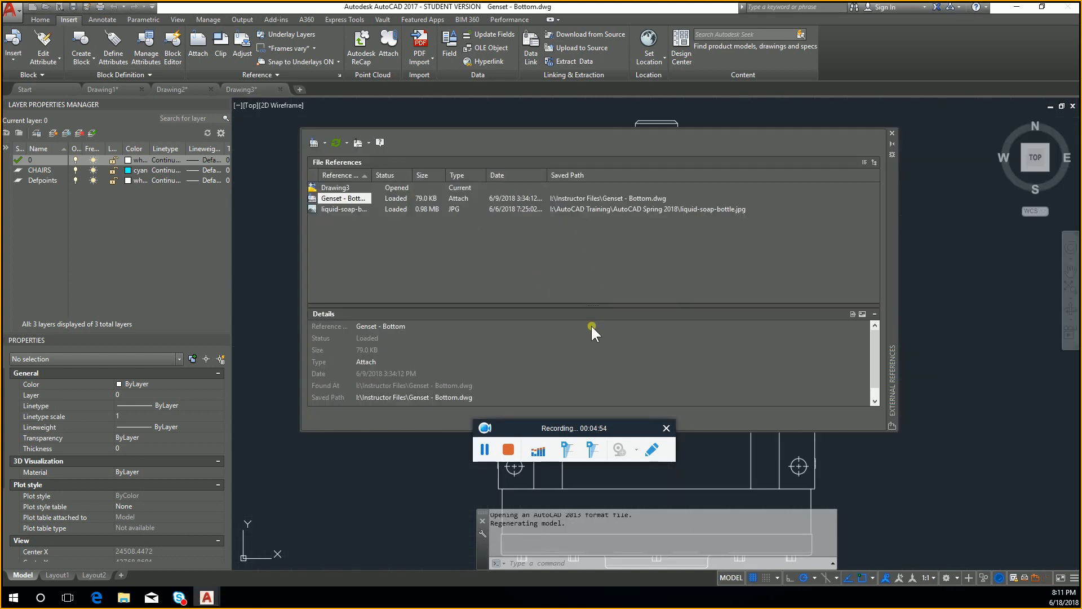
{"action": "left_click", "coordinate": [941, 336]}
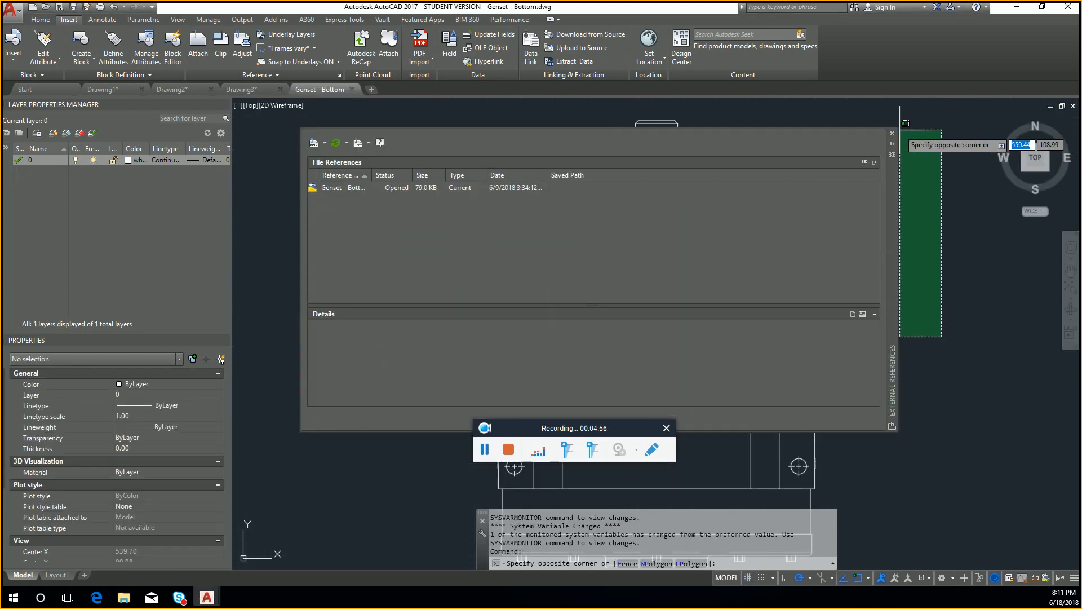
- Draw a diagonal line inside the genset's central rectangle, and save and close Genset - Bottom.dwg
{"action": "type", "text": "l"}
{"action": "key", "text": "Return"}
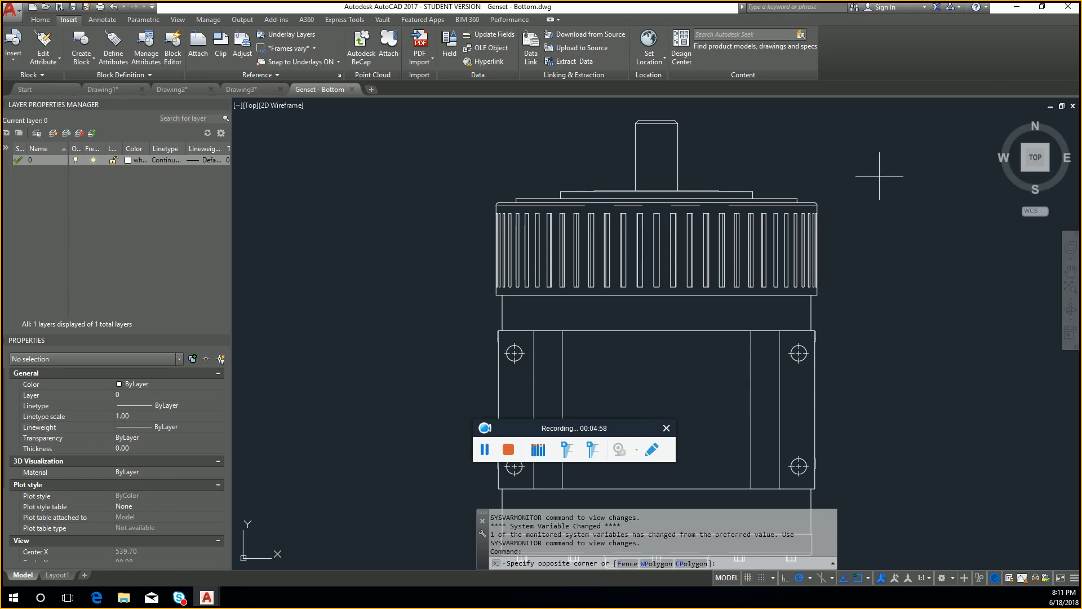
{"action": "left_click", "coordinate": [744, 401]}
{"action": "left_click", "coordinate": [593, 355]}
{"action": "key", "text": "Escape"}
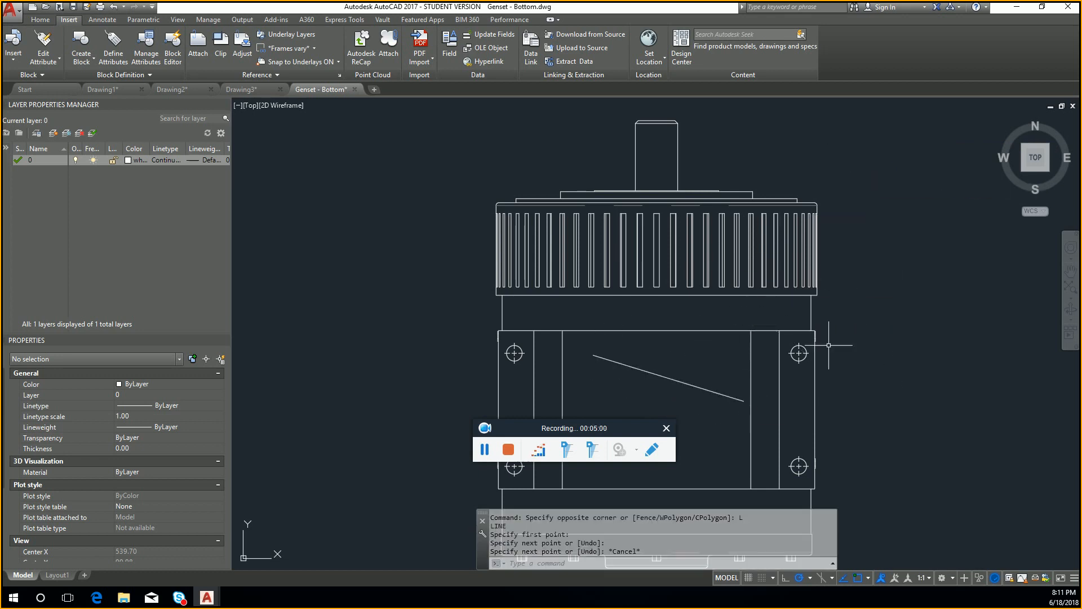
{"action": "key", "text": "ctrl+s"}
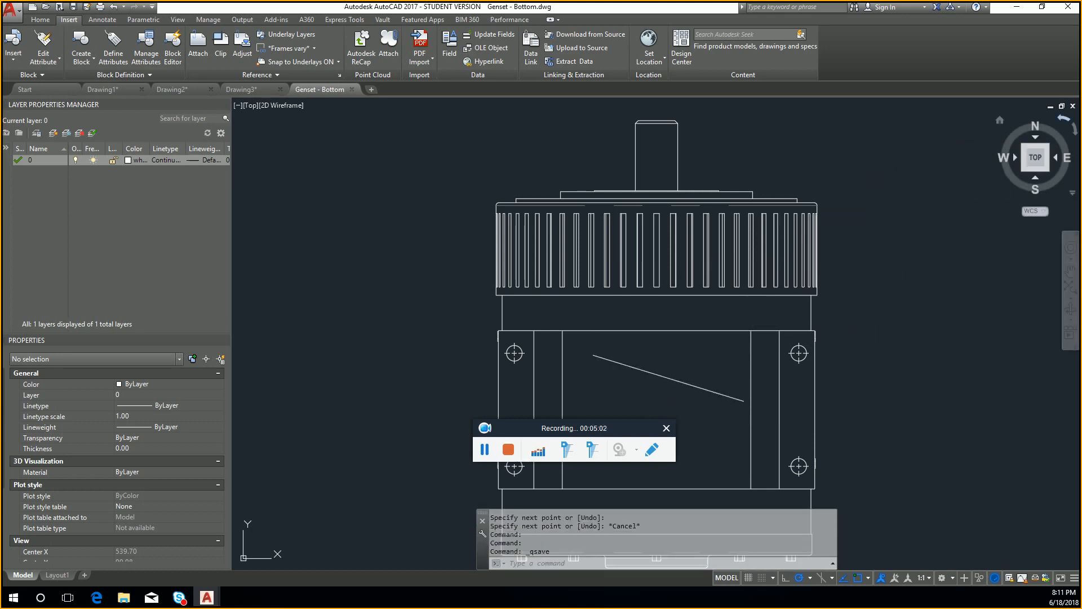
{"action": "left_click", "coordinate": [1072, 105]}
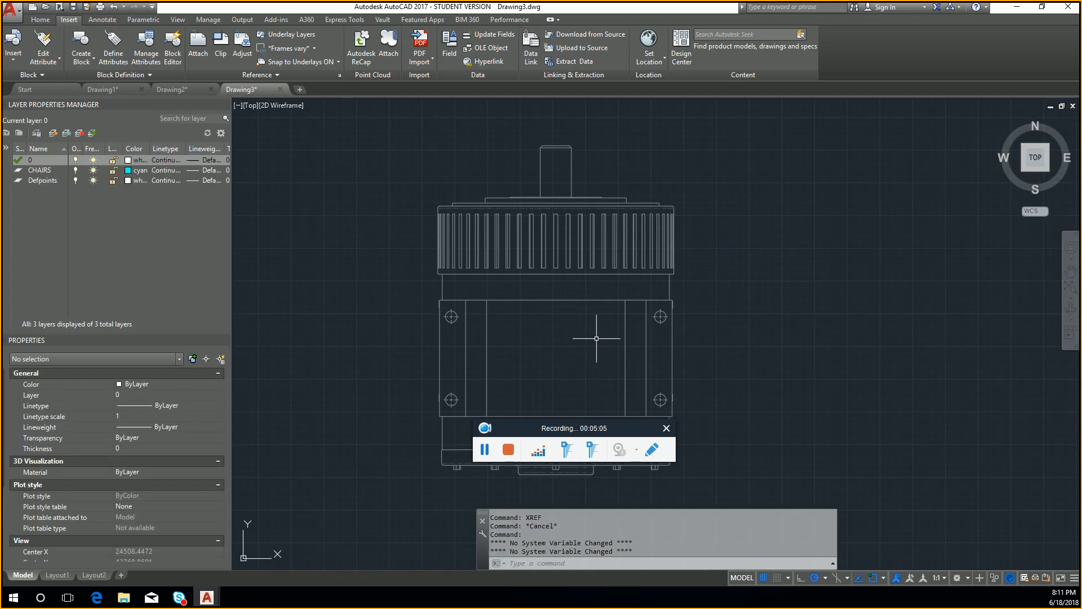
- Reopen the external references list with XREF, widening the Status column, and reload the Genset - Bottom reference
{"action": "type", "text": "xref"}
{"action": "key", "text": "Return"}
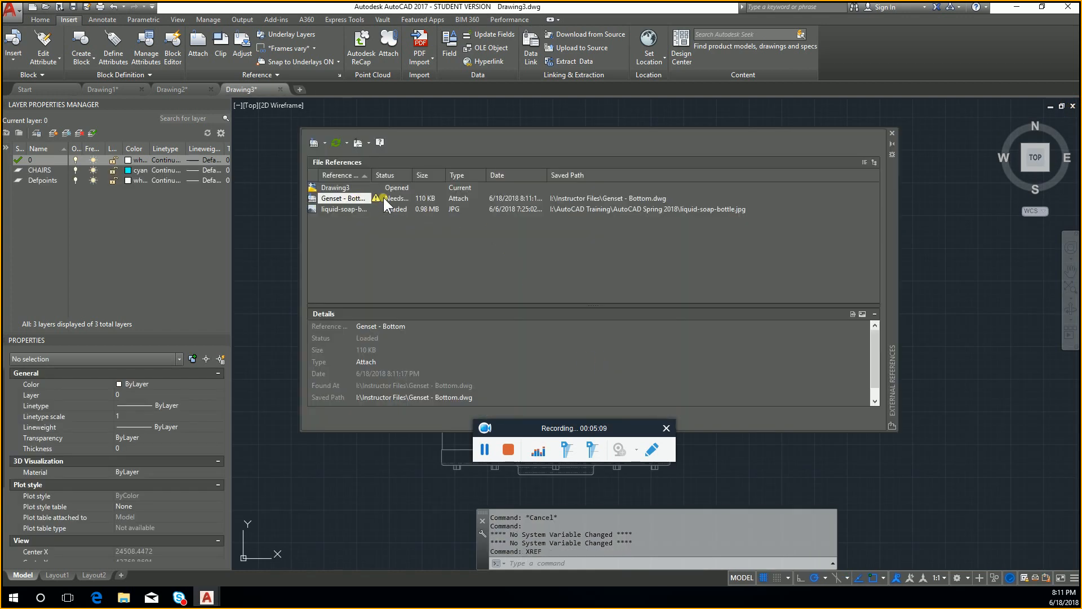
{"action": "left_click_drag", "start_coordinate": [408, 174], "coordinate": [464, 174]}
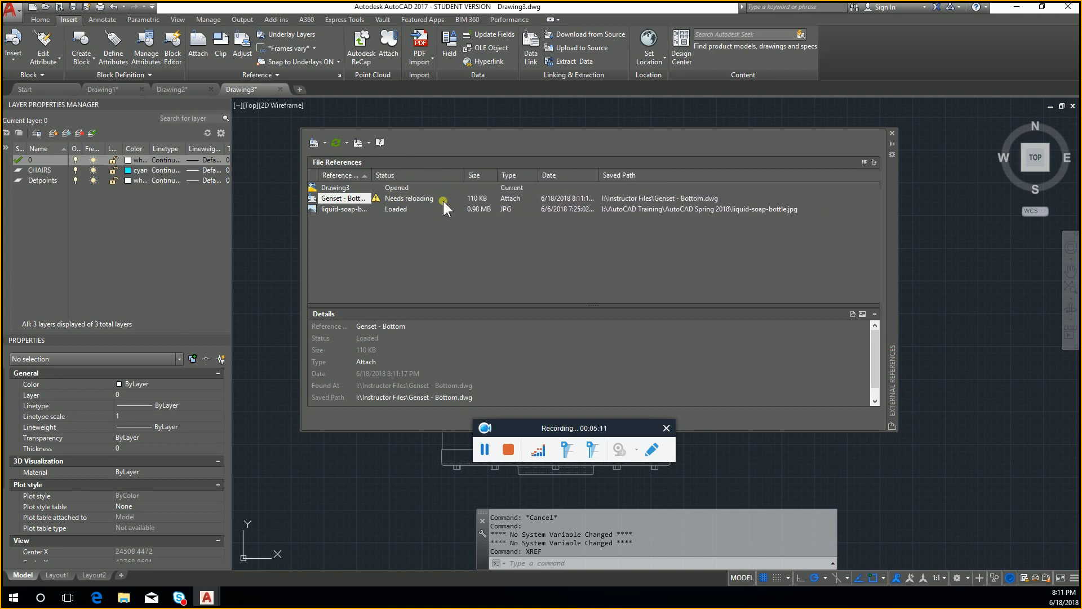
{"action": "mouse_move", "coordinate": [409, 207]}
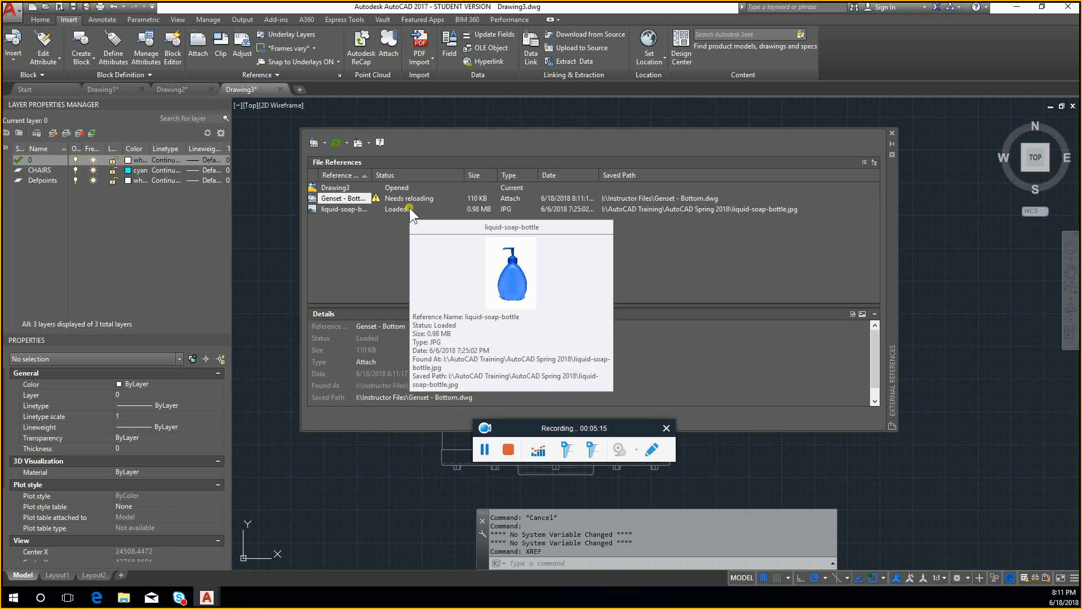
{"action": "right_click", "coordinate": [343, 200]}
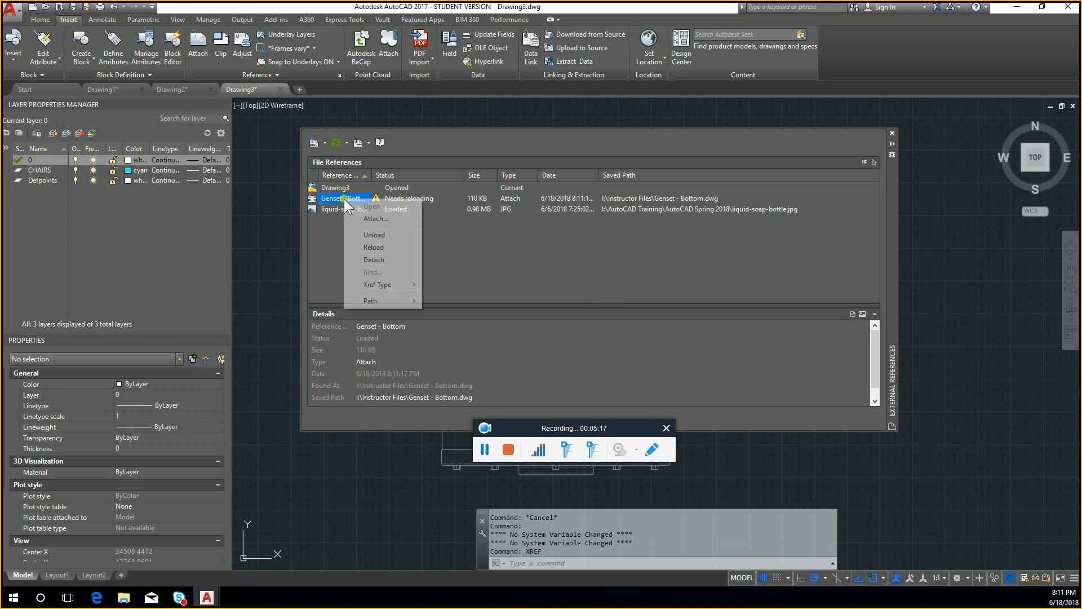
{"action": "left_click", "coordinate": [392, 248]}
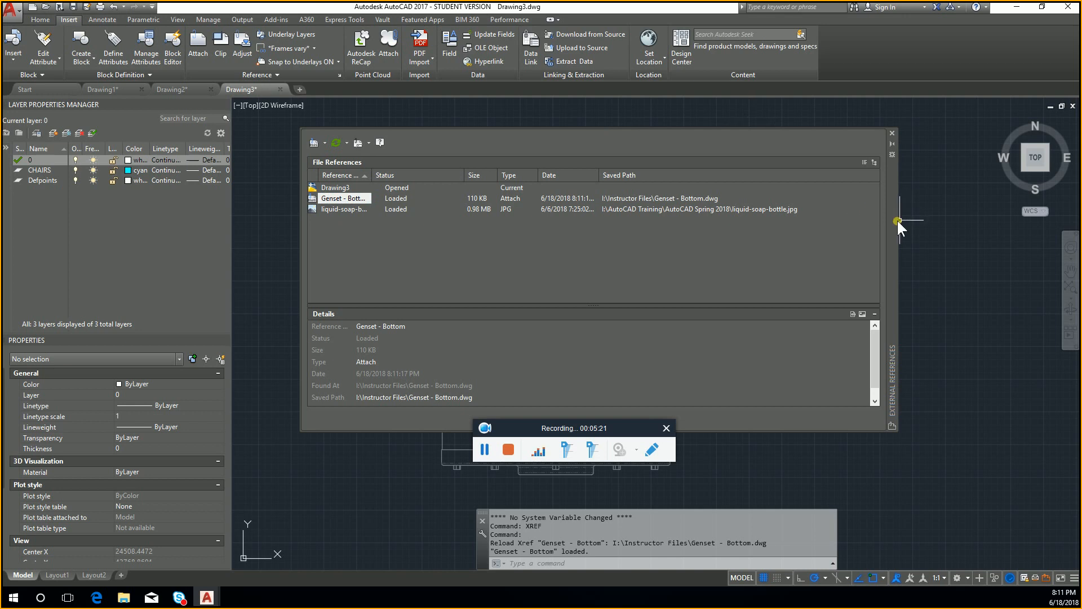
- Dock the External References palette beside the layer and properties palettes, and select the reloaded Genset - Bottom reference in the drawing
{"action": "left_click_drag", "start_coordinate": [896, 221], "coordinate": [729, 203]}
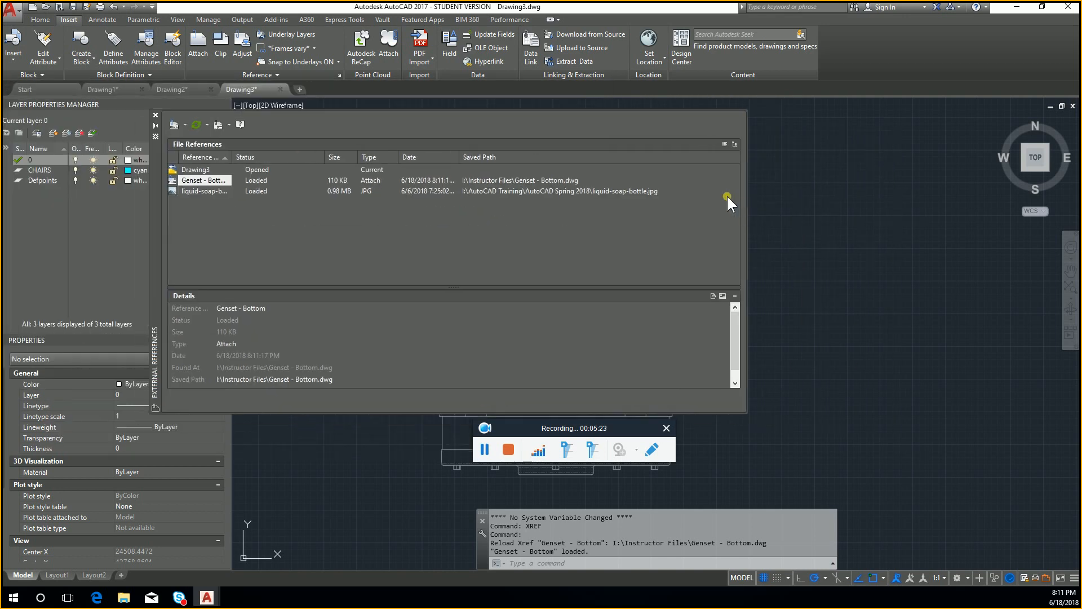
{"action": "left_click", "coordinate": [197, 203]}
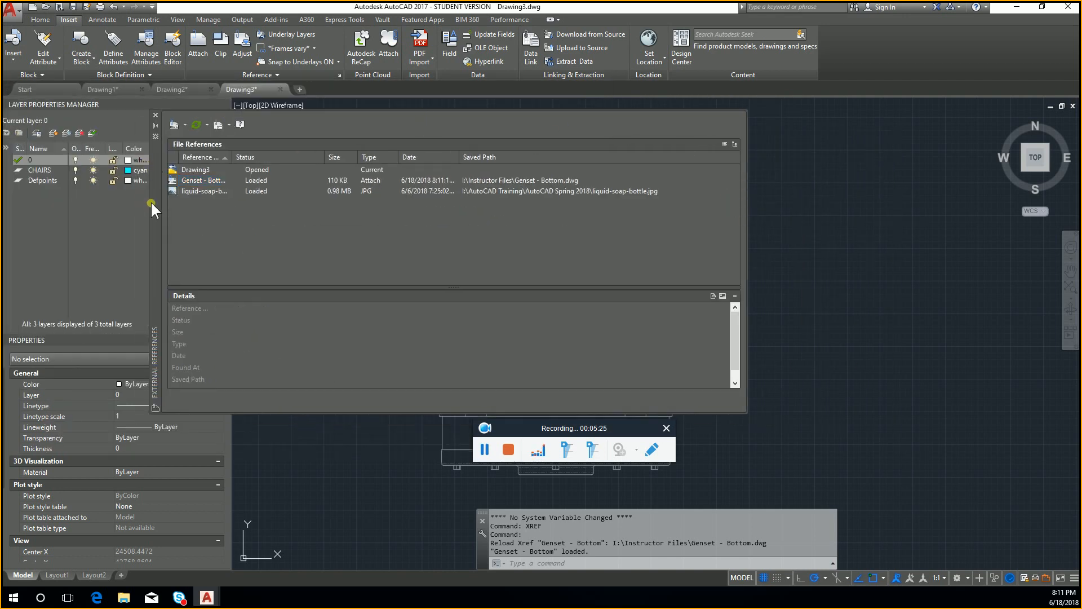
{"action": "mouse_move", "coordinate": [154, 203]}
{"action": "left_mouse_down"}
{"action": "mouse_move", "coordinate": [492, 350]}
{"action": "mouse_move", "coordinate": [280, 283]}
{"action": "mouse_move", "coordinate": [235, 282]}
{"action": "left_mouse_up"}
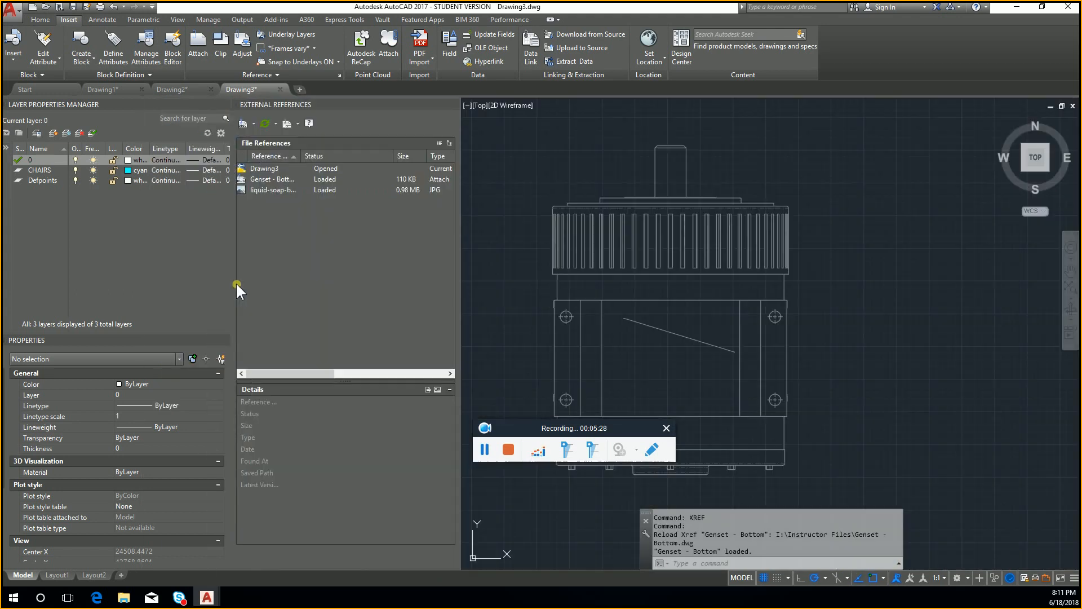
{"action": "left_click", "coordinate": [667, 329]}
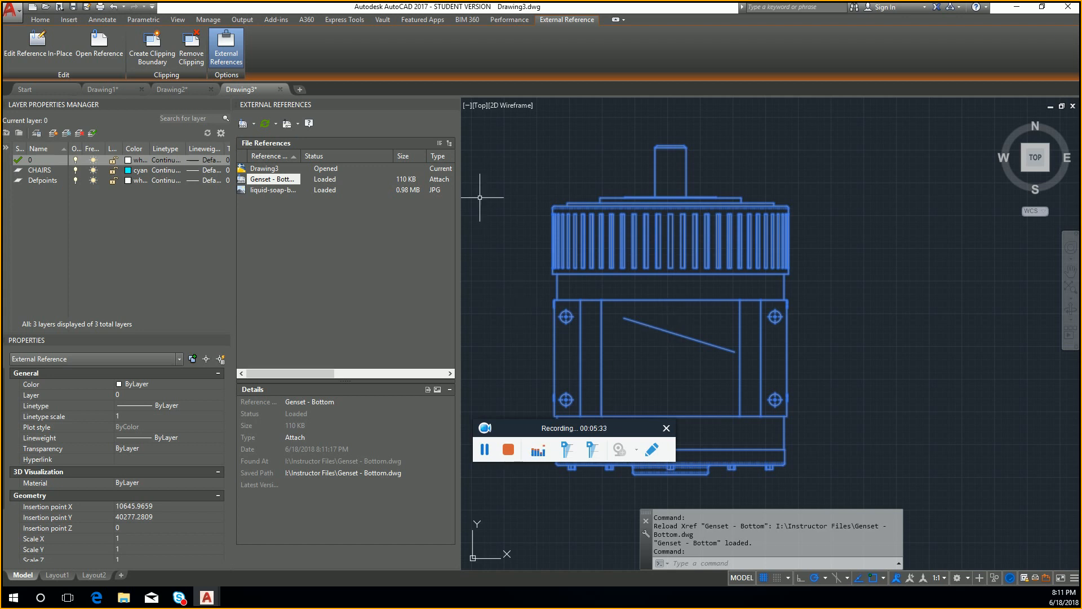
- Clear the selection, switch to File Explorer, and open architectural_-_annotation_scaling_and_multileaders.dwg from the Instructor Files folder
{"action": "left_click", "coordinate": [343, 179]}
{"action": "mouse_move", "coordinate": [363, 188]}
{"action": "key", "text": "Escape"}
{"action": "key", "text": "Escape"}
{"action": "left_click", "coordinate": [124, 597]}
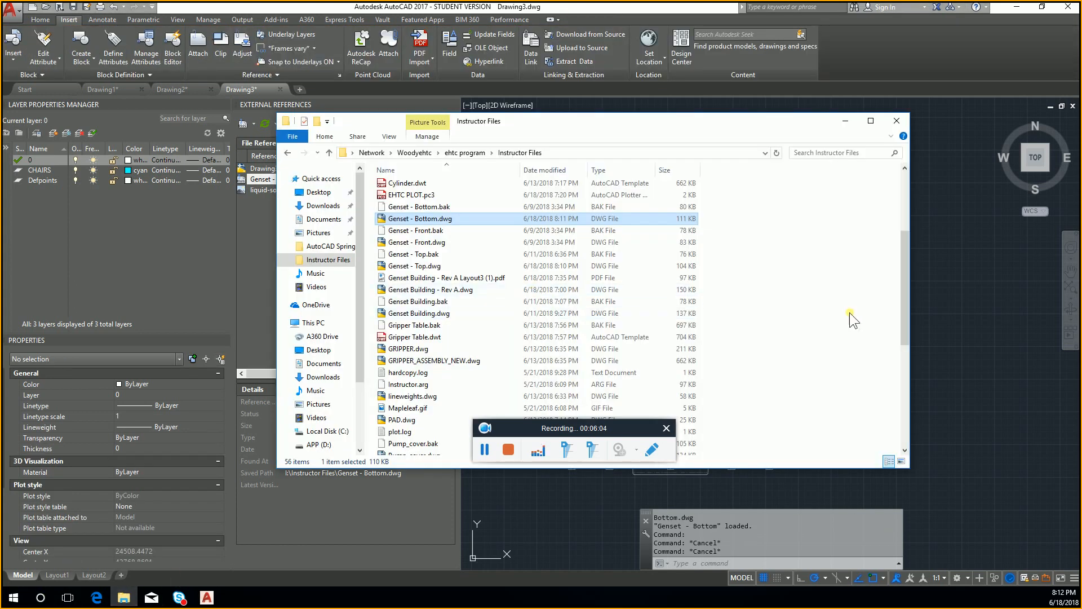
{"action": "left_click", "coordinate": [801, 317]}
{"action": "scroll", "coordinate": [784, 310], "scroll_direction": "down", "scroll_amount": 7}
{"action": "scroll", "coordinate": [632, 282], "scroll_direction": "up", "scroll_amount": 8}
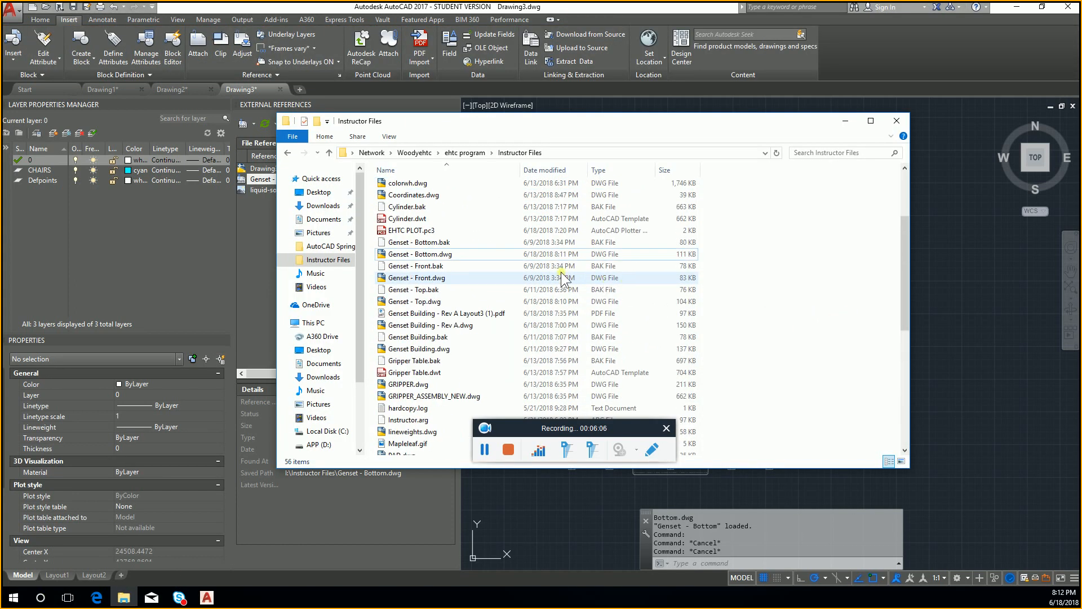
{"action": "scroll", "coordinate": [562, 277], "scroll_direction": "up", "scroll_amount": 3}
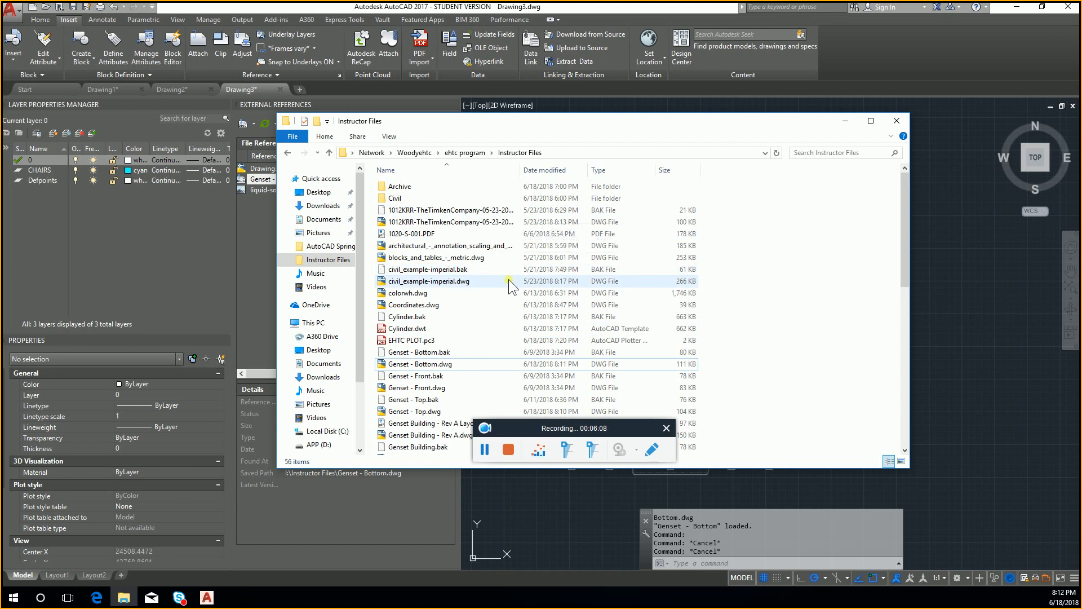
{"action": "double_click", "coordinate": [499, 246]}
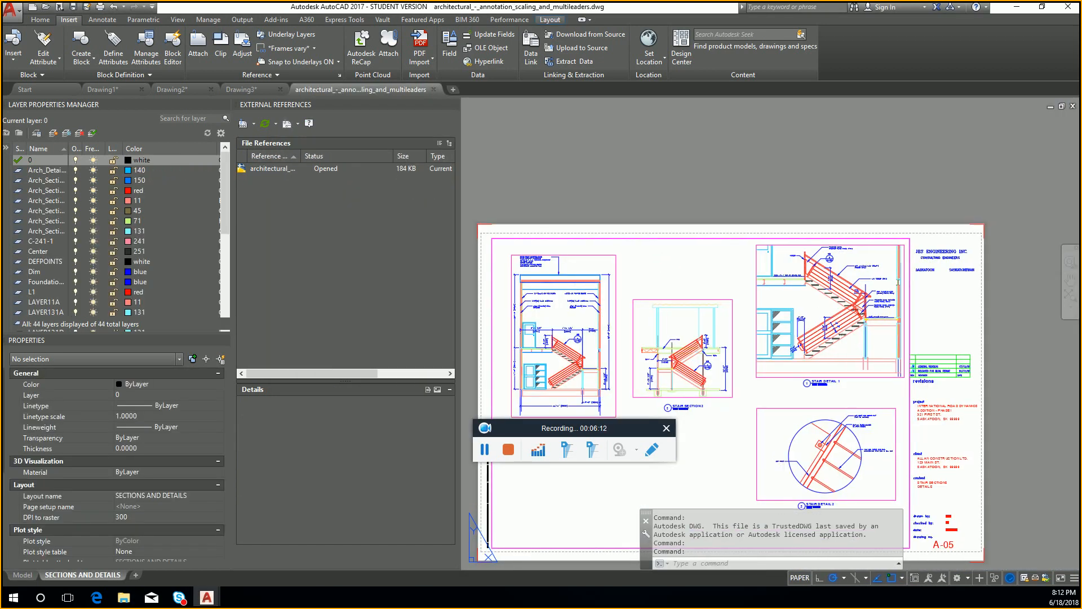
- Examine the stair sections and details on the sheet, and close the architectural drawing without saving changes
{"action": "scroll", "coordinate": [607, 466], "scroll_direction": "up", "scroll_amount": 3}
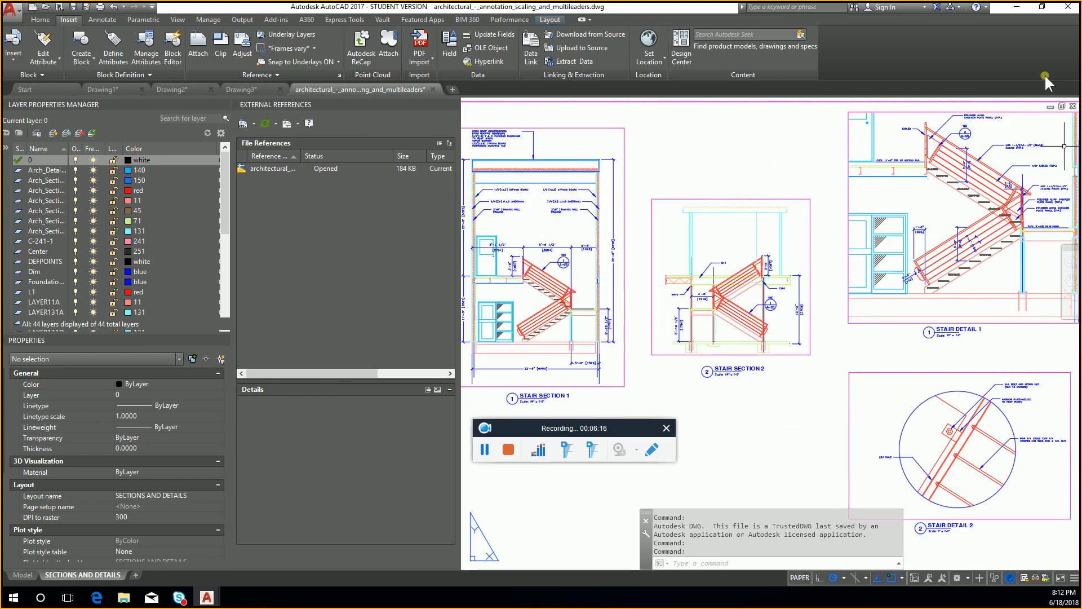
{"action": "left_click", "coordinate": [1072, 106]}
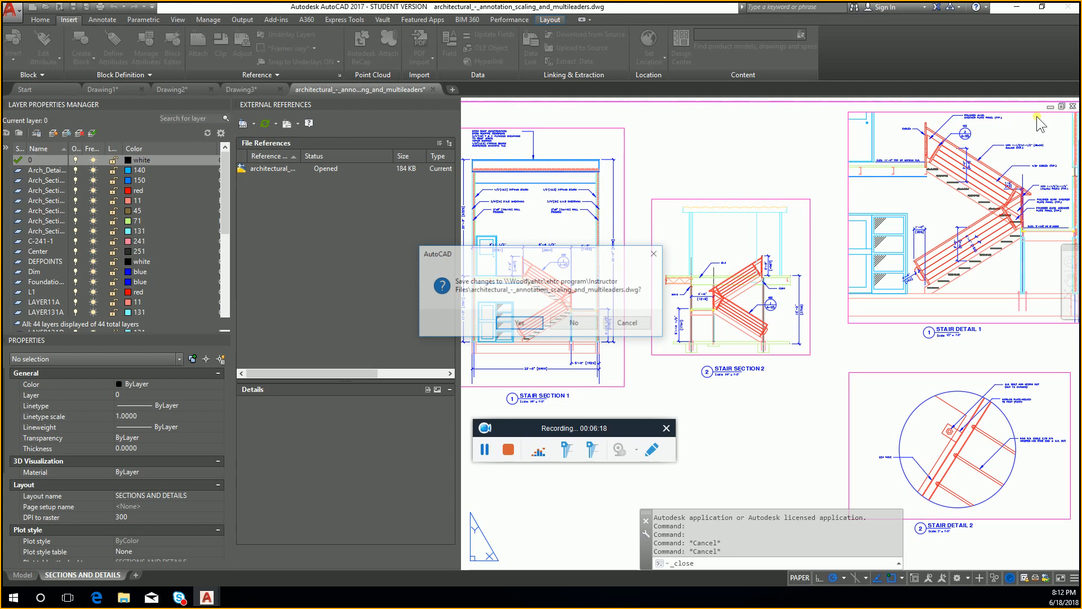
{"action": "left_click", "coordinate": [575, 324]}
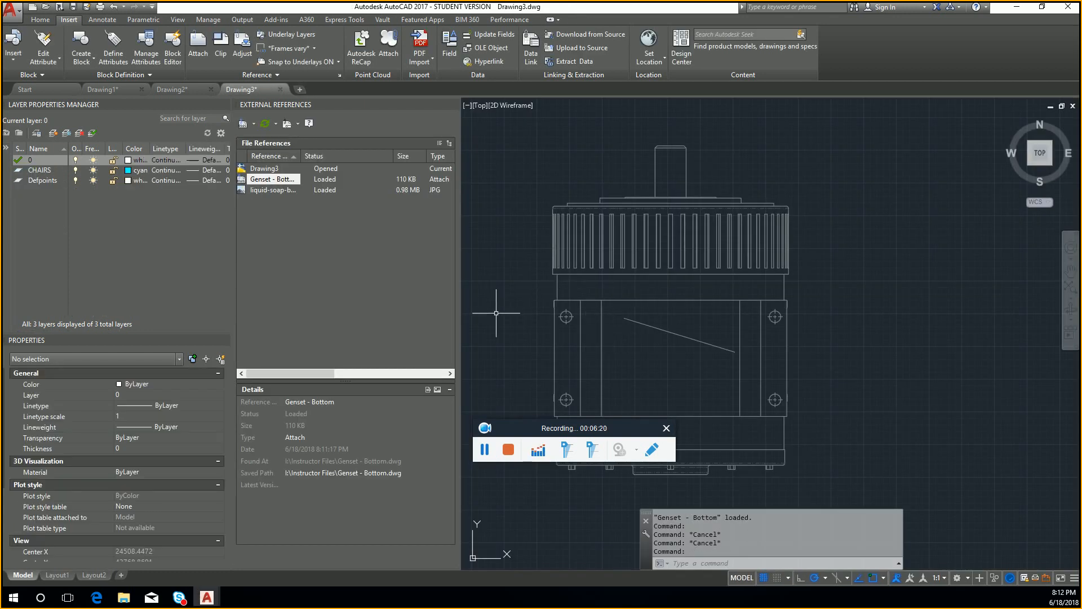
- Start attaching an external reference to Drawing3 and choose architectural_-_annotation_scaling_and_multileaders.dwg from the Instructor Files folder
{"action": "left_click", "coordinate": [199, 46]}
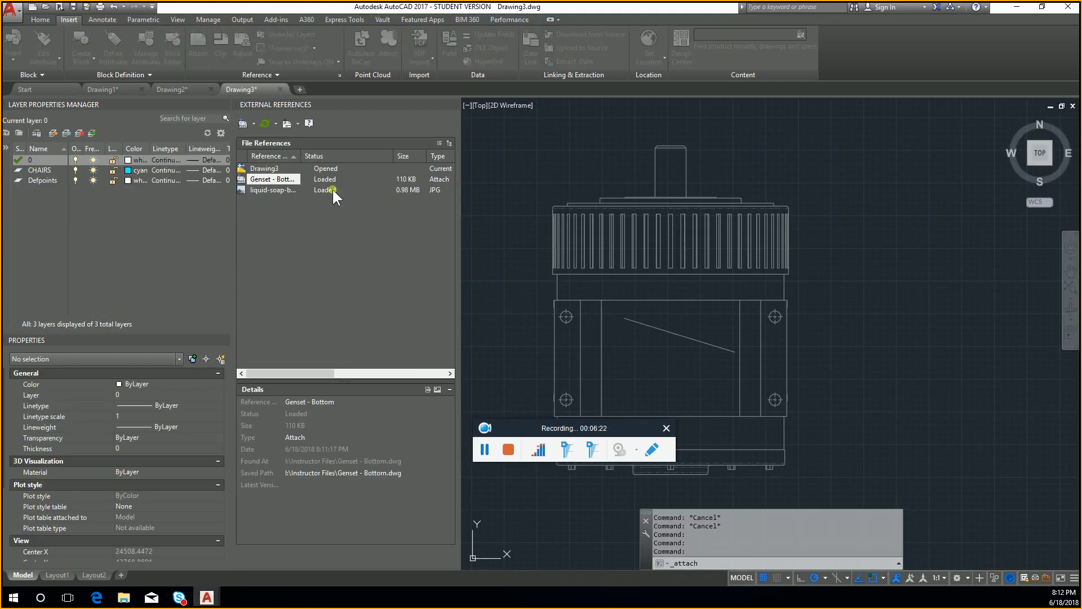
{"action": "left_click", "coordinate": [524, 258]}
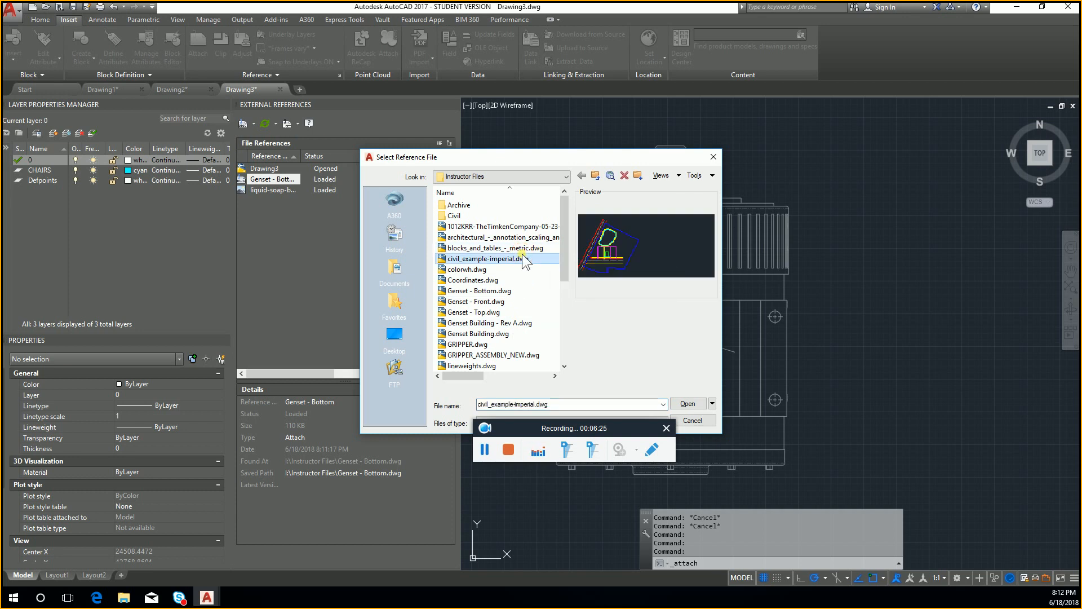
{"action": "left_click", "coordinate": [527, 238]}
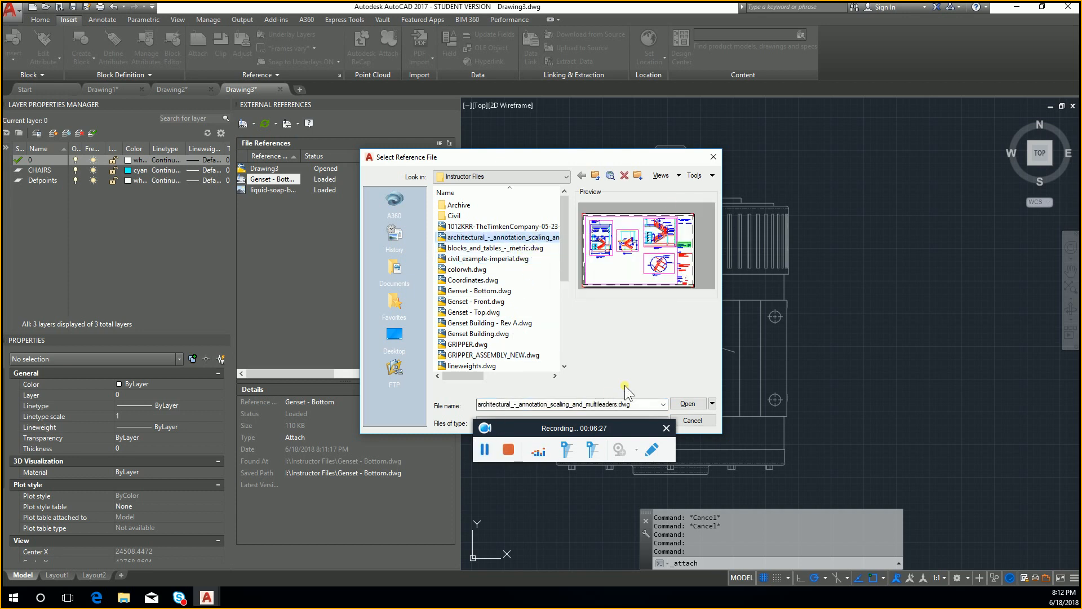
{"action": "left_click_drag", "start_coordinate": [665, 157], "coordinate": [713, 115]}
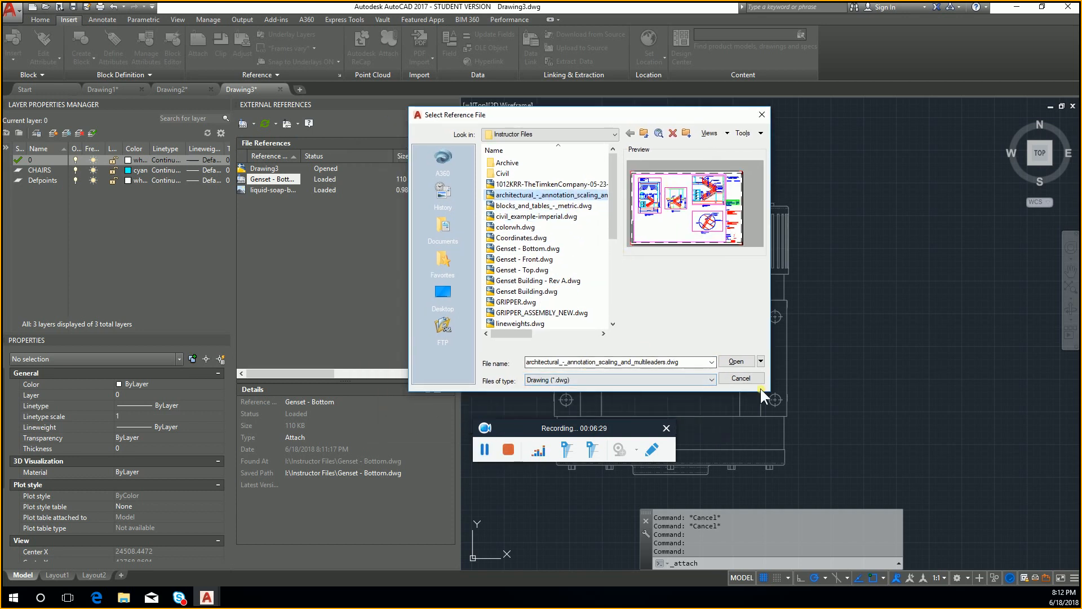
{"action": "left_click", "coordinate": [761, 361]}
{"action": "left_click", "coordinate": [762, 354]}
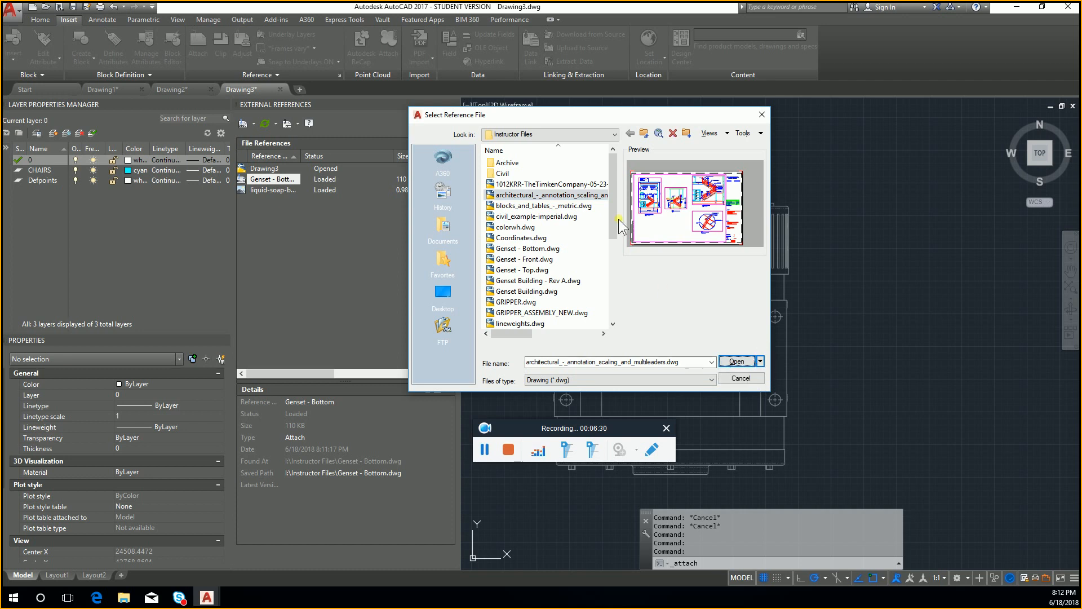
{"action": "double_click", "coordinate": [556, 194]}
- Attach the architectural reference as an Attachment with full path and scale 1.00, placing it below the soap bottle image
{"action": "left_click", "coordinate": [554, 192]}
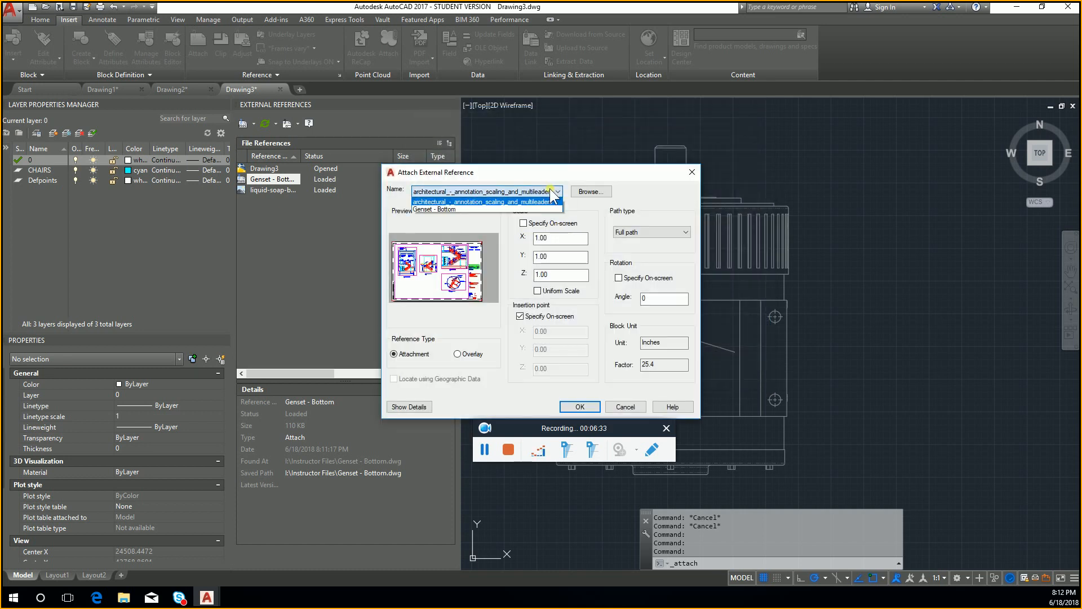
{"action": "left_click", "coordinate": [552, 196]}
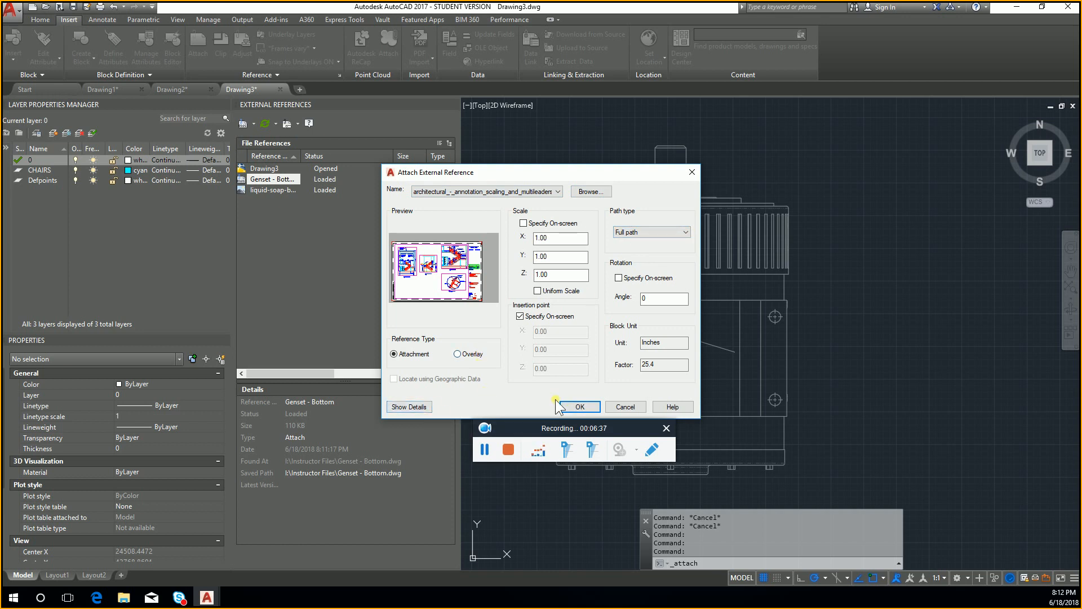
{"action": "left_click", "coordinate": [582, 408]}
{"action": "scroll", "coordinate": [639, 325], "scroll_direction": "down", "scroll_amount": 5}
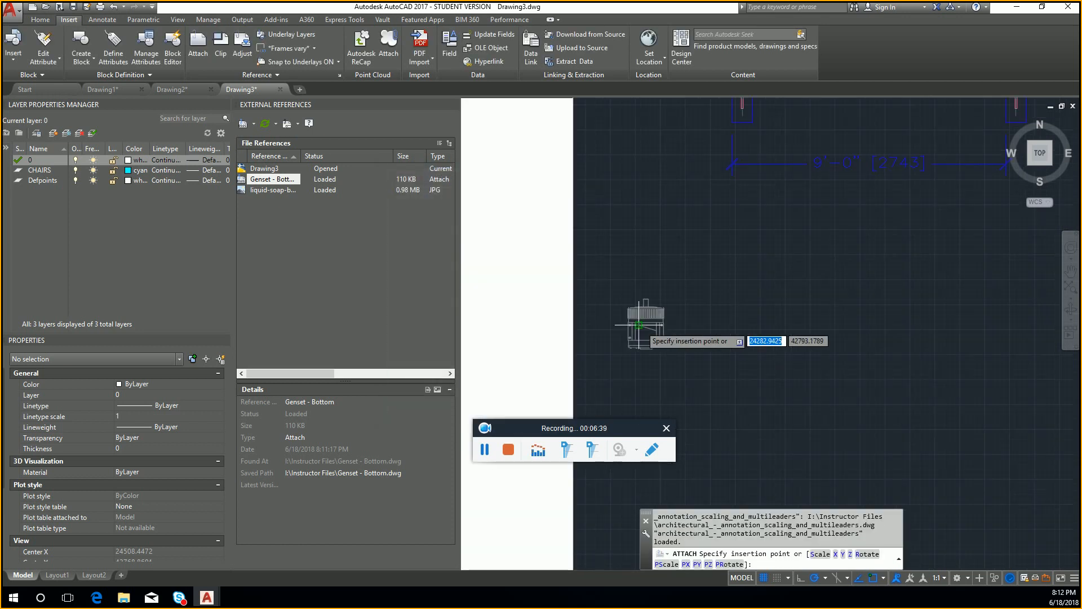
{"action": "scroll", "coordinate": [639, 325], "scroll_direction": "down", "scroll_amount": 6}
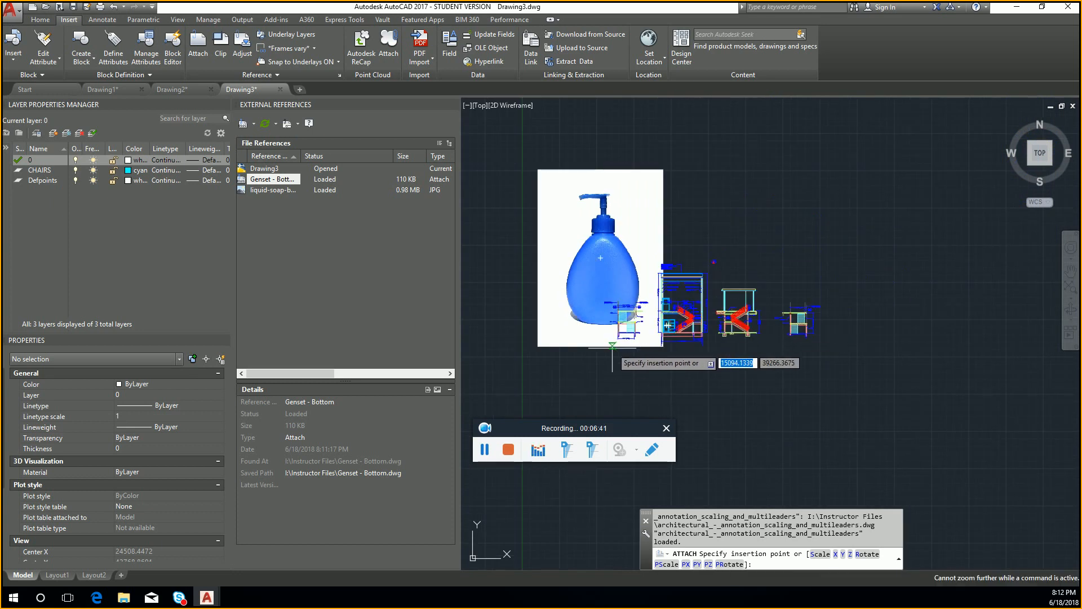
{"action": "middle_click_drag", "start_coordinate": [657, 327], "coordinate": [796, 255]}
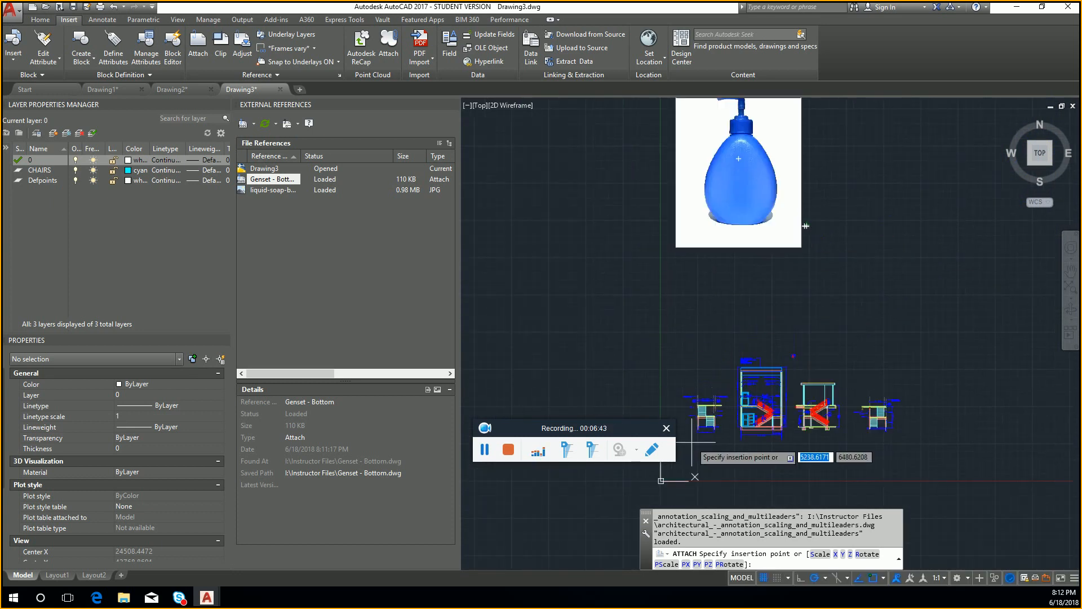
{"action": "key", "text": "Escape"}
- Draw a right triangle with the Line command beside the stair landing's support, with a sloping side about 369 units long
{"action": "scroll", "coordinate": [768, 429], "scroll_direction": "up", "scroll_amount": 6}
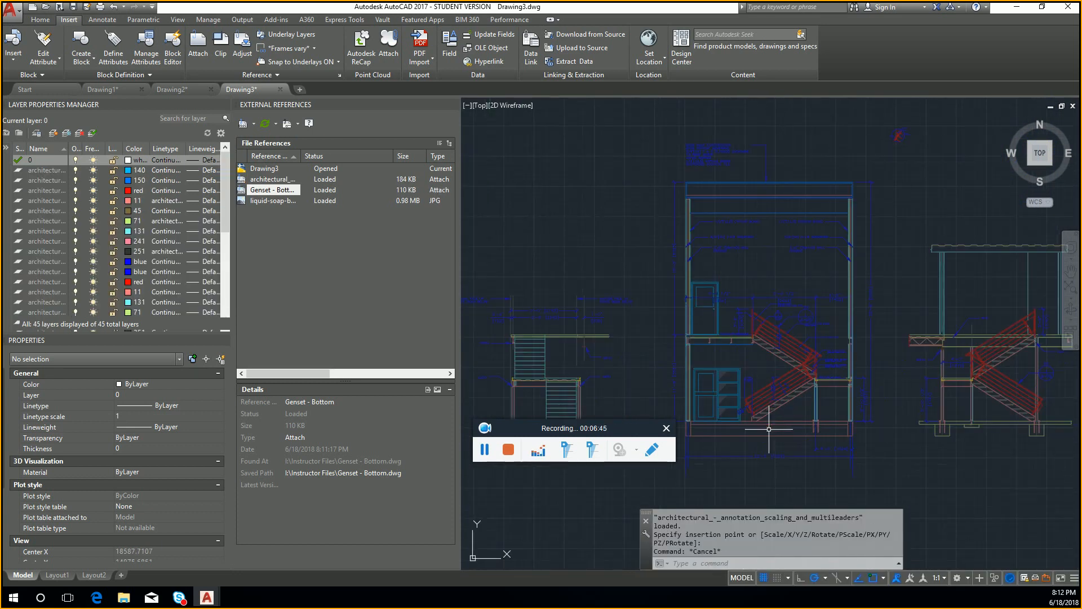
{"action": "middle_click_drag", "start_coordinate": [768, 429], "coordinate": [696, 343]}
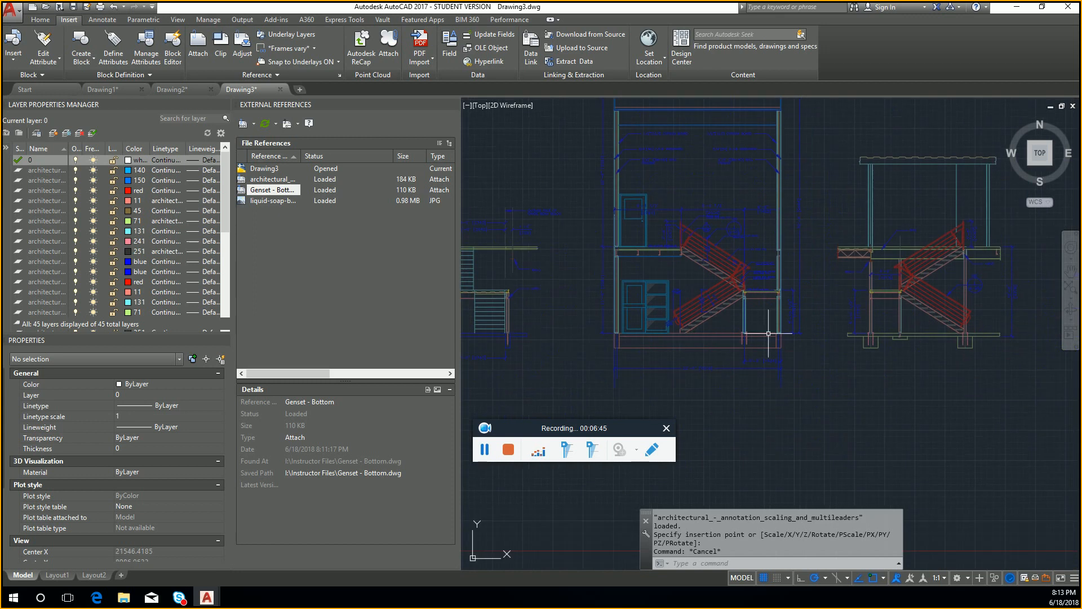
{"action": "left_click", "coordinate": [747, 262]}
{"action": "key", "text": "Escape"}
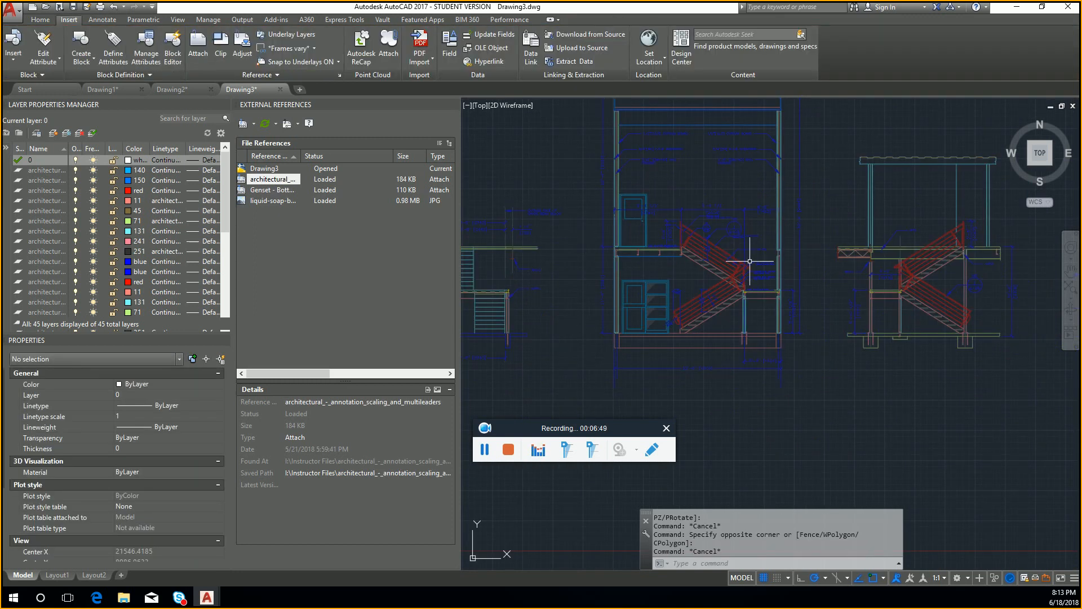
{"action": "type", "text": "L"}
{"action": "key", "text": "Return"}
{"action": "scroll", "coordinate": [705, 281], "scroll_direction": "up", "scroll_amount": 6}
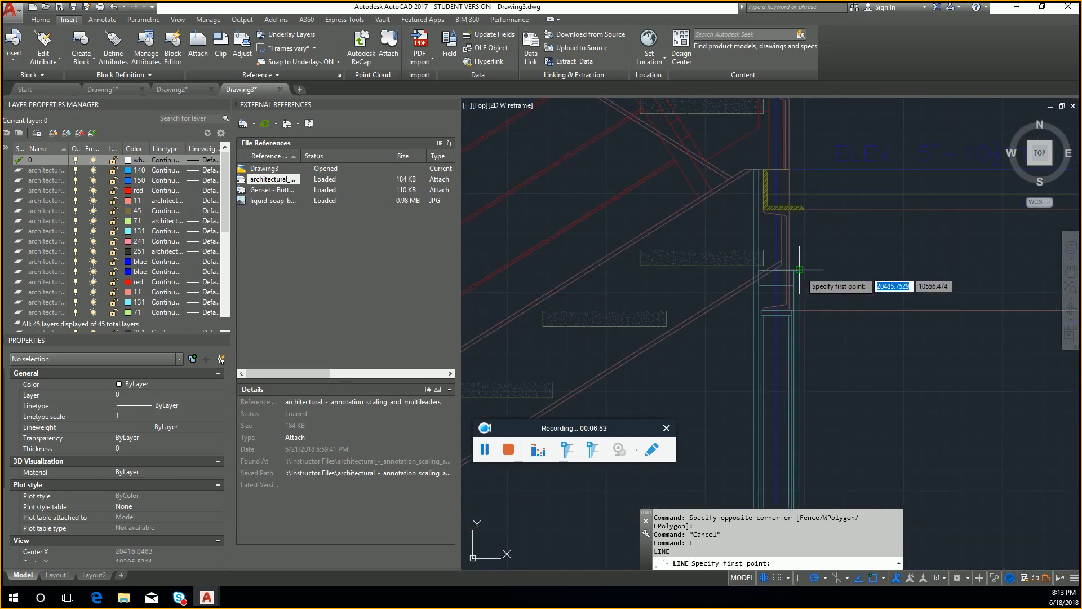
{"action": "left_click", "coordinate": [799, 270]}
{"action": "left_click", "coordinate": [927, 270]}
{"action": "left_click", "coordinate": [927, 209]}
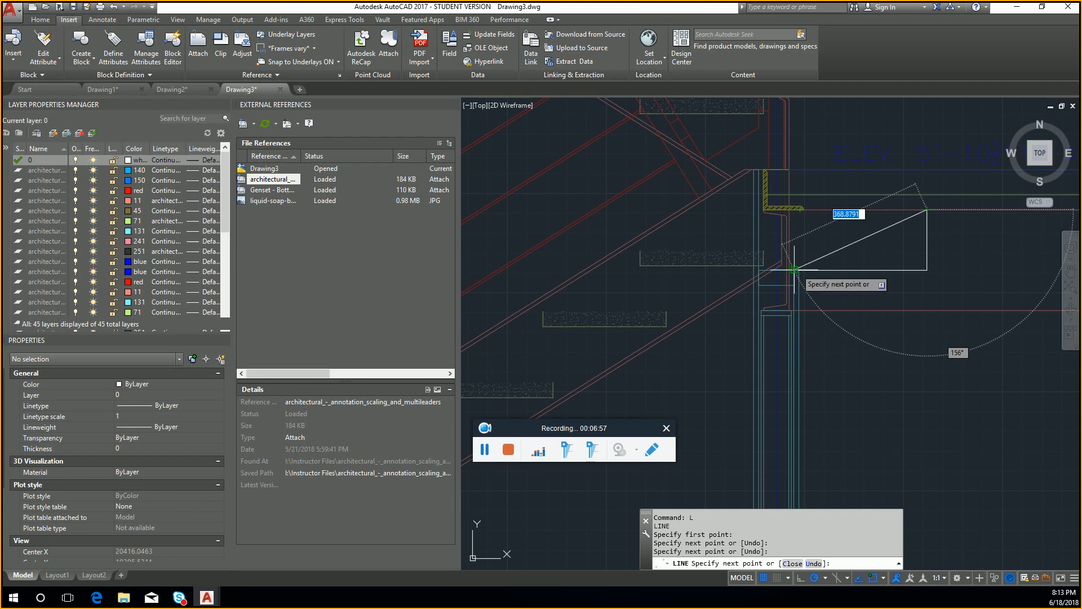
{"action": "left_click", "coordinate": [794, 269]}
{"action": "key", "text": "Escape"}
{"action": "middle_click_drag", "start_coordinate": [905, 301], "coordinate": [801, 301]}
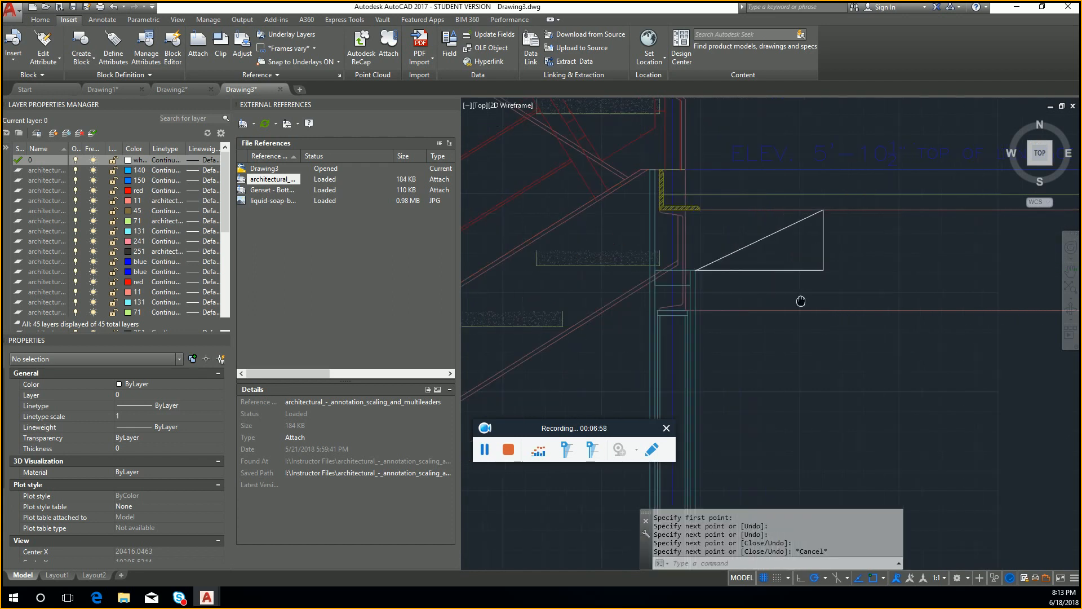
{"action": "key", "text": "Return"}
{"action": "key", "text": "Escape"}
{"action": "scroll", "coordinate": [863, 293], "scroll_direction": "down", "scroll_amount": 6}
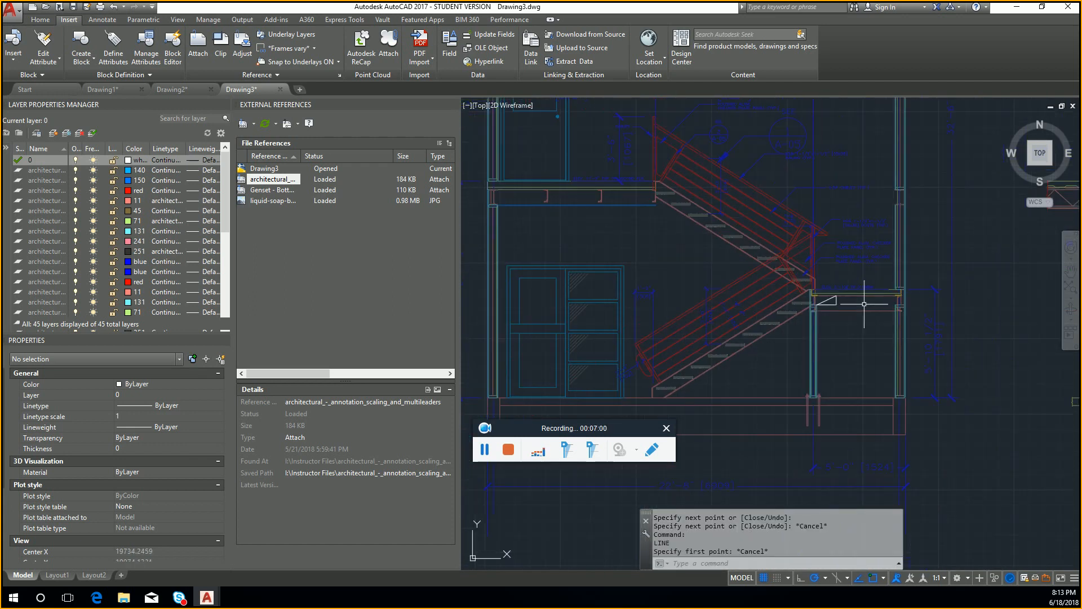
- Switch to Layout1, activate its viewport, and frame the triangle beside the stair landing in it
{"action": "left_click", "coordinate": [57, 575]}
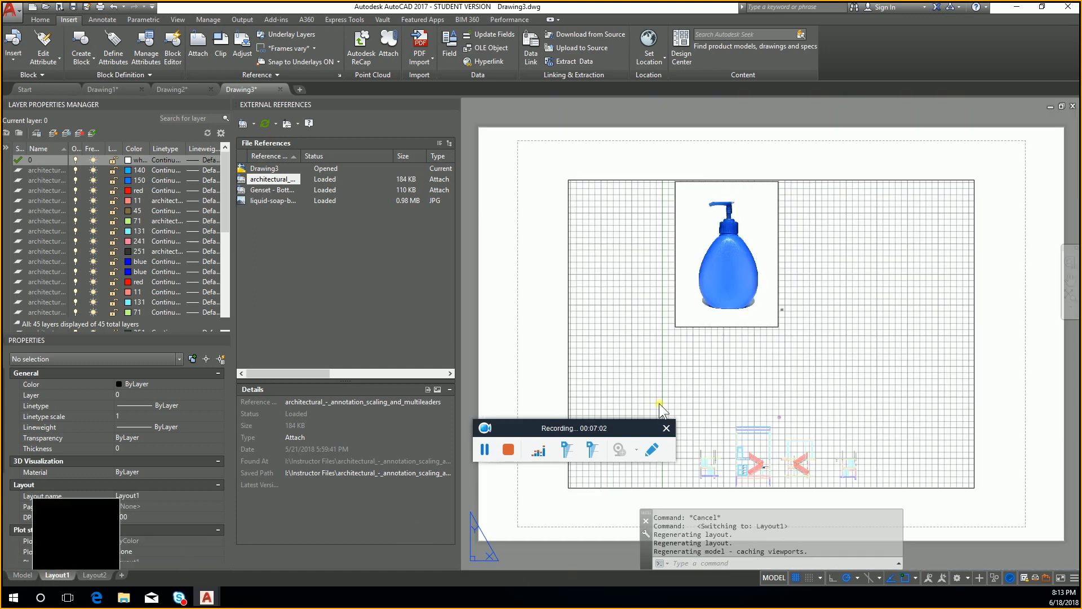
{"action": "middle_click_drag", "start_coordinate": [832, 440], "coordinate": [764, 323]}
{"action": "left_click", "coordinate": [770, 376]}
{"action": "double_click", "coordinate": [771, 376]}
{"action": "scroll", "coordinate": [773, 404], "scroll_direction": "up", "scroll_amount": 3}
{"action": "scroll", "coordinate": [736, 337], "scroll_direction": "up", "scroll_amount": 6}
{"action": "middle_click_drag", "start_coordinate": [690, 315], "coordinate": [935, 296]}
{"action": "scroll", "coordinate": [629, 260], "scroll_direction": "up", "scroll_amount": 4}
{"action": "middle_click_drag", "start_coordinate": [629, 260], "coordinate": [639, 281]}
{"action": "scroll", "coordinate": [686, 252], "scroll_direction": "up", "scroll_amount": 4}
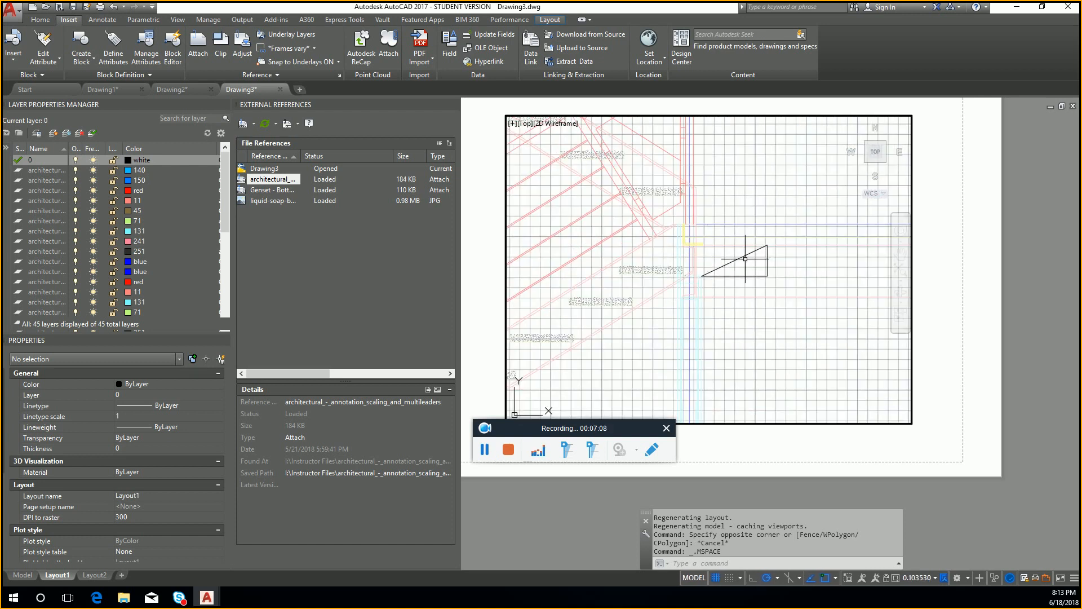
{"action": "key", "text": "Escape"}
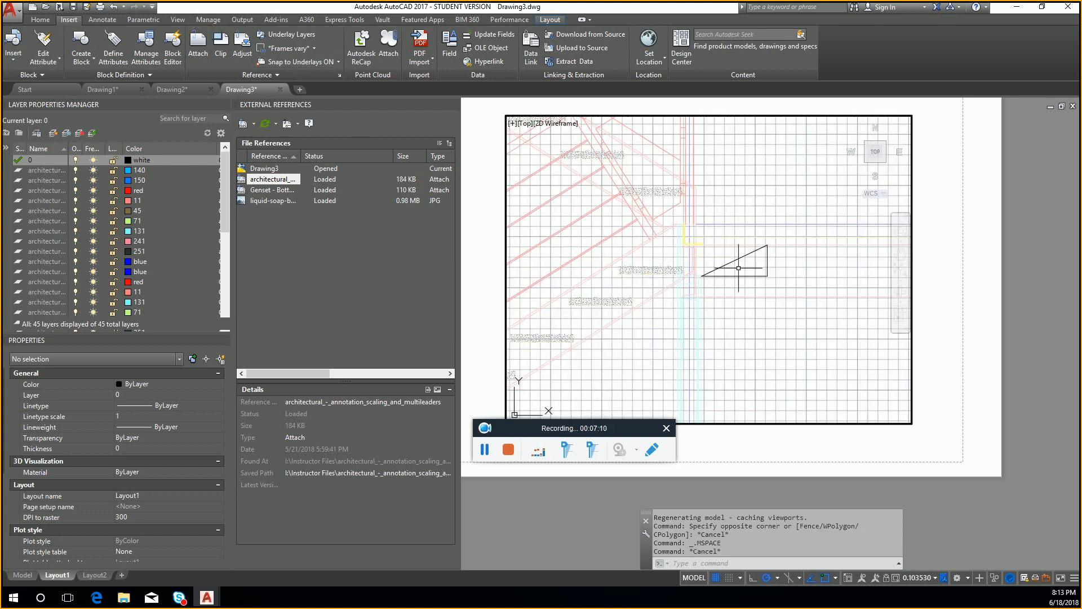
{"action": "key", "text": "Escape"}
- Open the single-sheet plot settings for Layout1, review the plot options, and leave without plotting
{"action": "key", "text": "ctrl+p"}
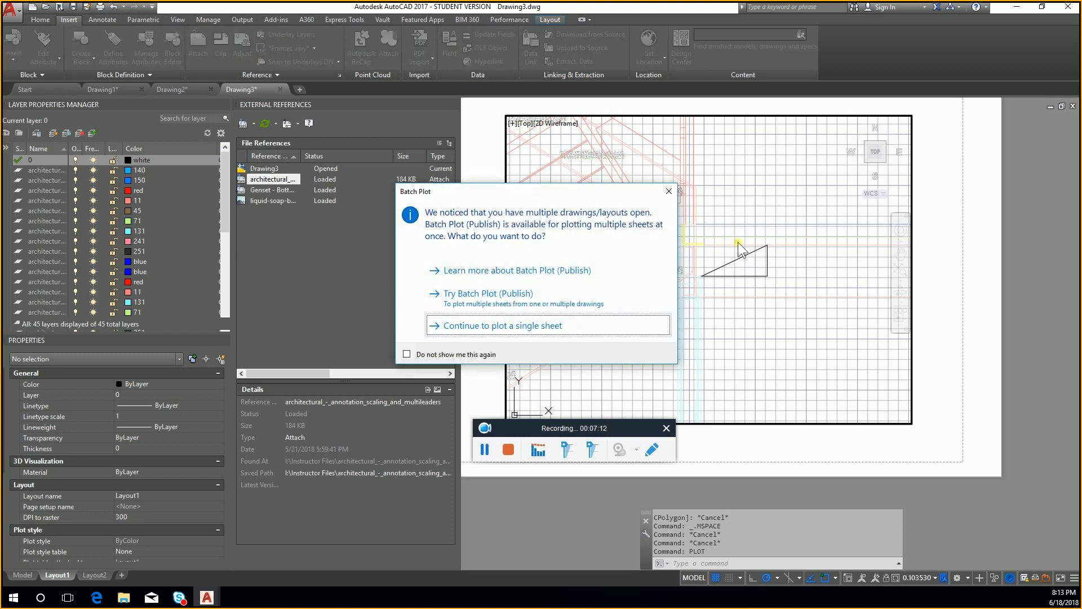
{"action": "left_click", "coordinate": [578, 327]}
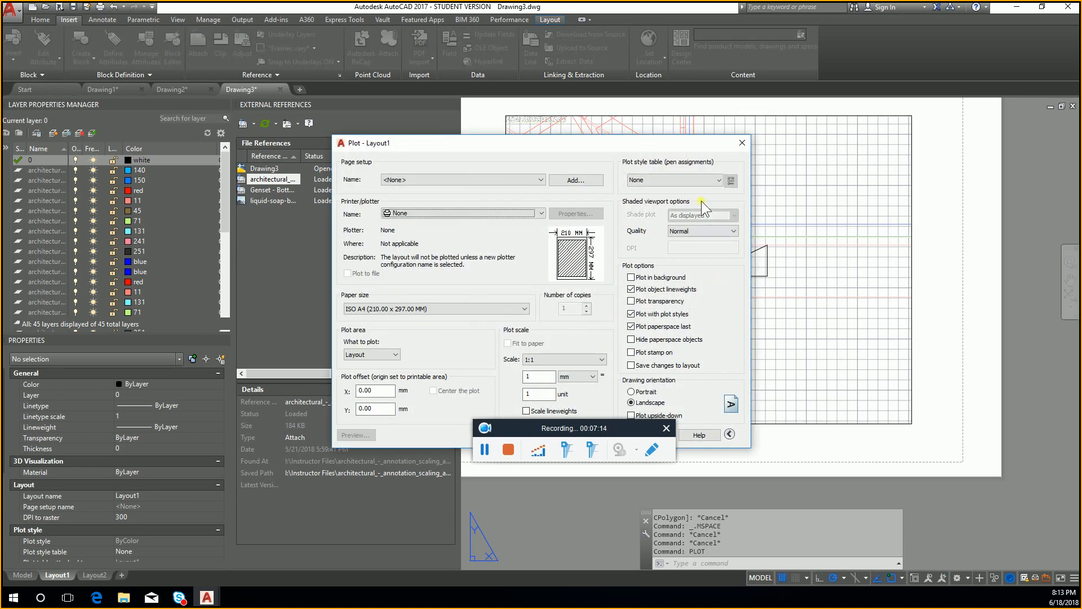
{"action": "left_click_drag", "start_coordinate": [685, 150], "coordinate": [705, 97]}
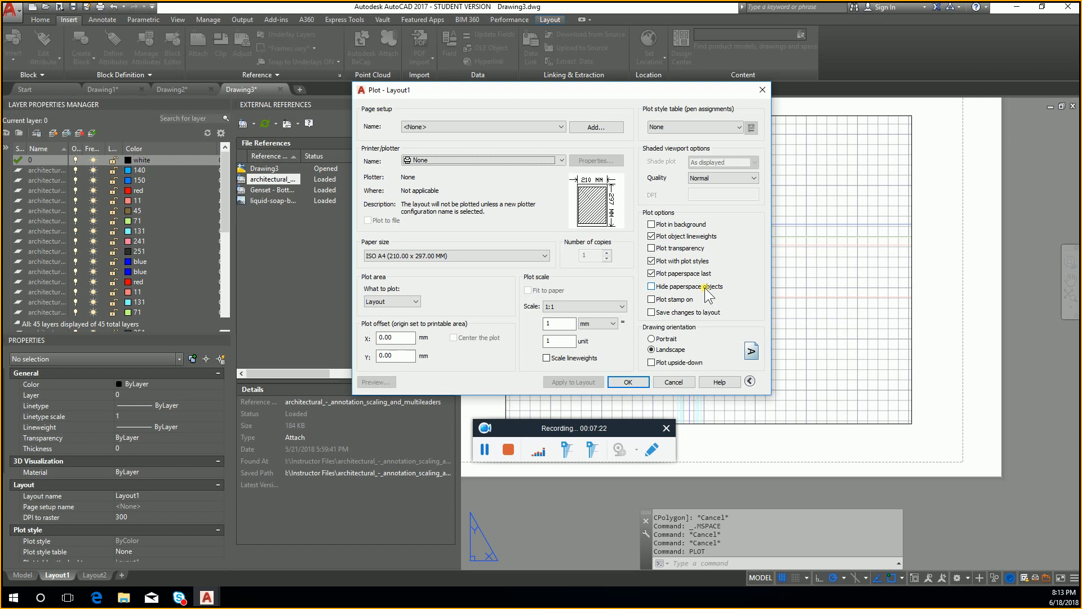
{"action": "key", "text": "Escape"}
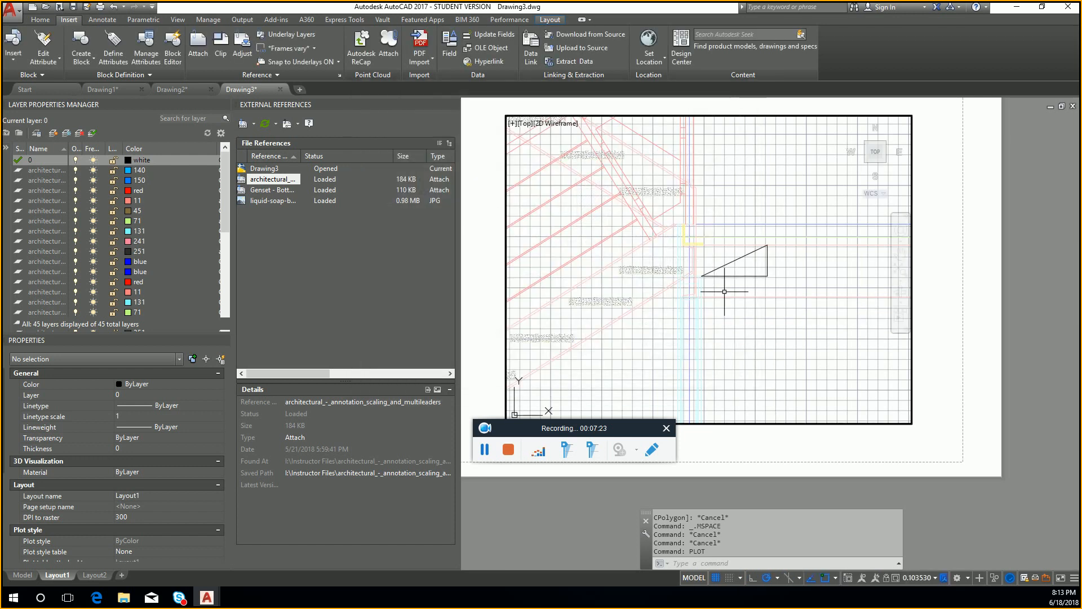
- Compare the triangle with the surrounding architectural reference in model space and Layout1, finishing in model space
{"action": "left_click", "coordinate": [31, 578]}
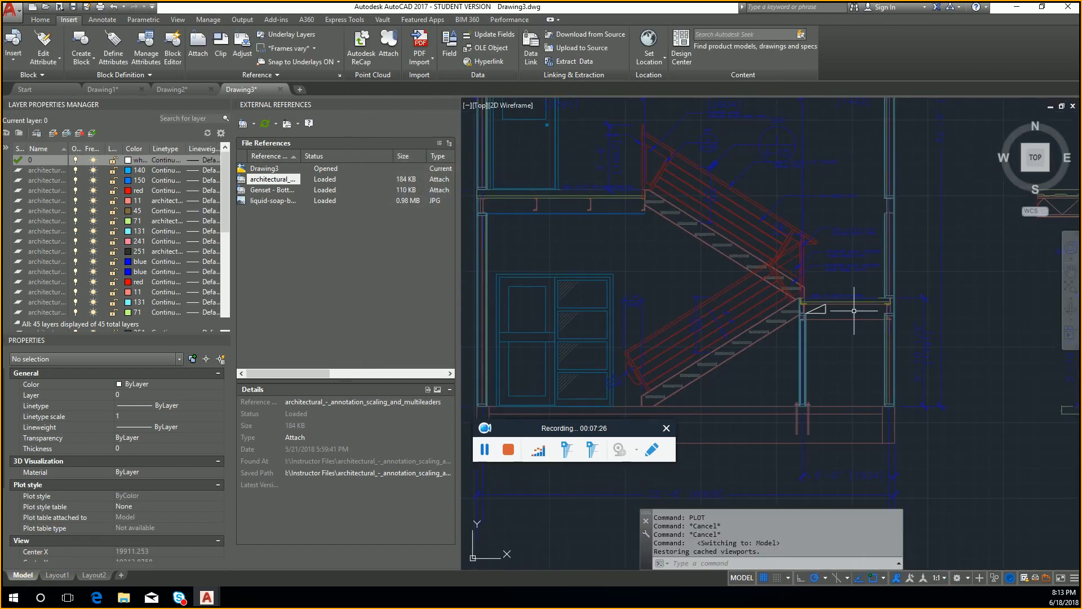
{"action": "scroll", "coordinate": [854, 311], "scroll_direction": "up", "scroll_amount": 8}
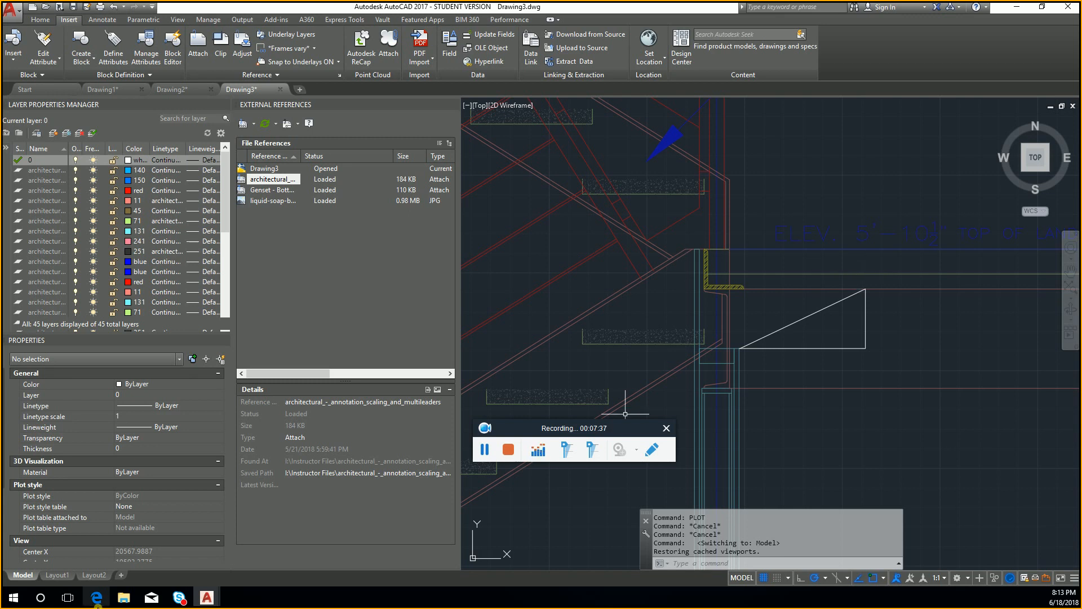
{"action": "left_click", "coordinate": [57, 575]}
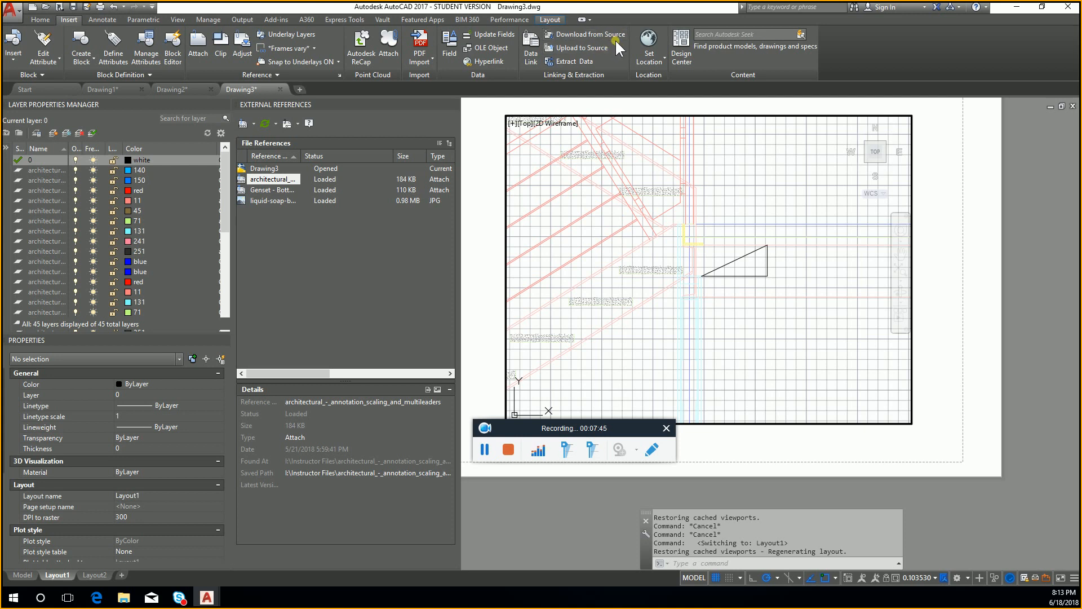
{"action": "left_click", "coordinate": [33, 575]}
{"action": "scroll", "coordinate": [706, 235], "scroll_direction": "down", "scroll_amount": 3}
{"action": "middle_click_drag", "start_coordinate": [701, 228], "coordinate": [745, 274]}
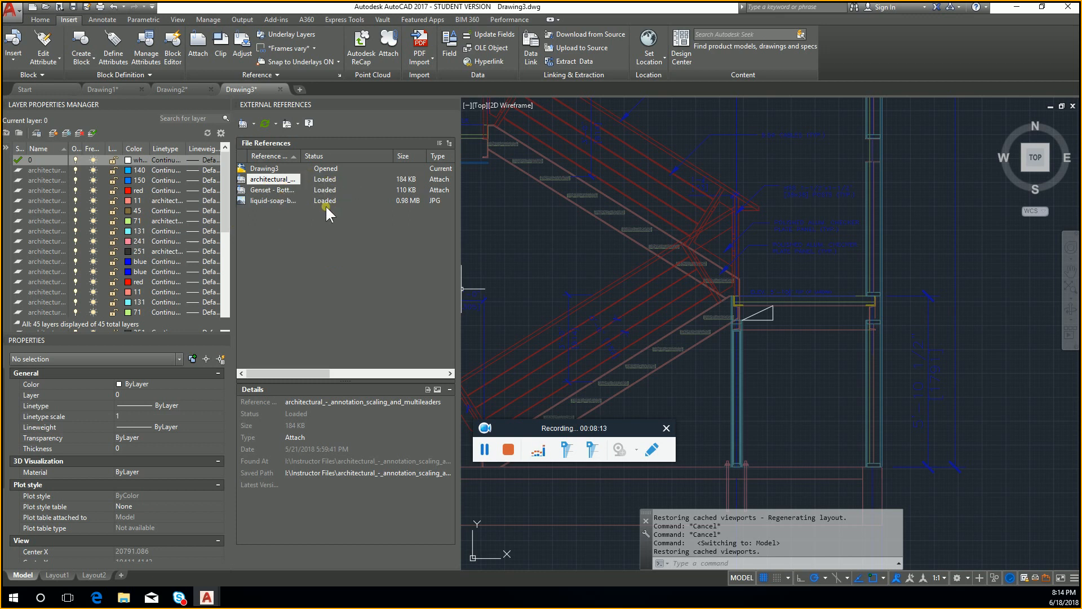
- Open architectural_-_annotation_scaling_and_multileaders.dwg from the Instructor Files folder and switch it to model space
{"action": "key", "text": "alt+Tab"}
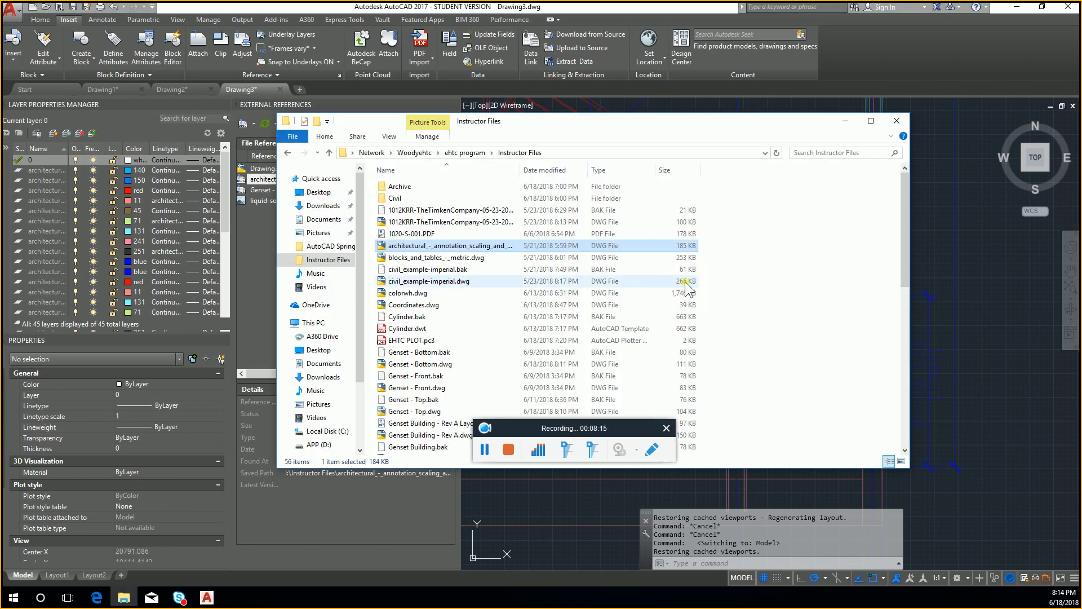
{"action": "double_click", "coordinate": [615, 244]}
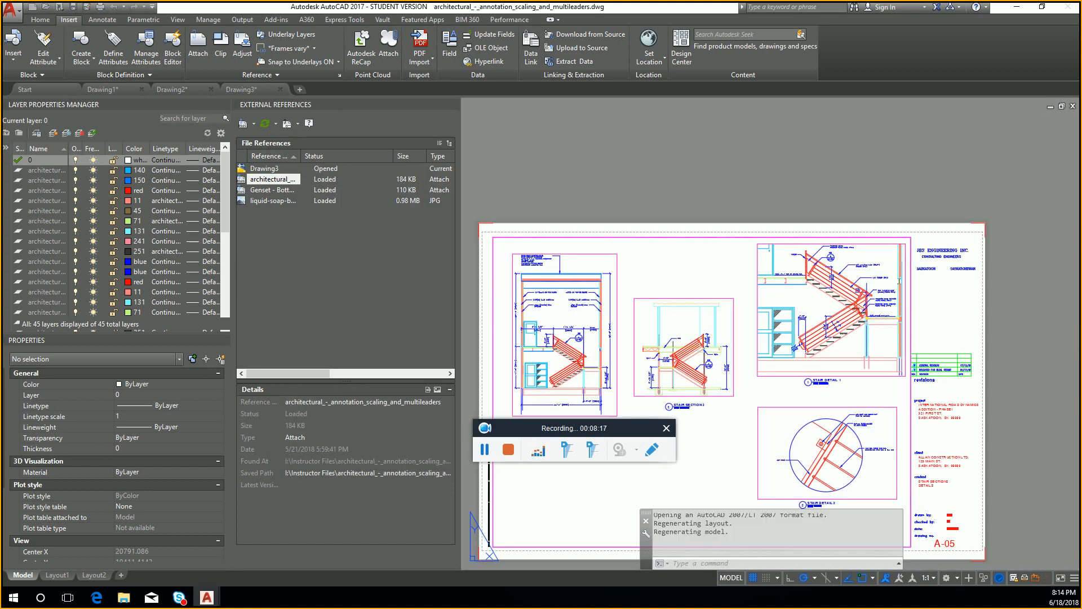
{"action": "left_click", "coordinate": [25, 575]}
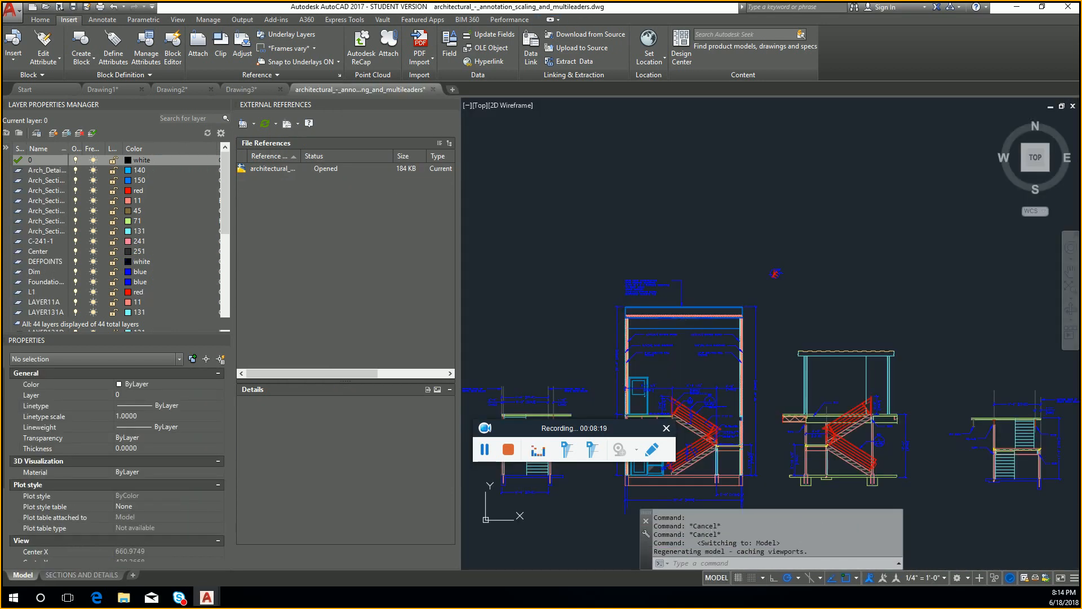
- Draw a vertical line through the lower panel of the ground-floor door beside the stair, from the panel's top edge to its bottom edge
{"action": "scroll", "coordinate": [754, 293], "scroll_direction": "up", "scroll_amount": 6}
{"action": "scroll", "coordinate": [754, 293], "scroll_direction": "down", "scroll_amount": 5}
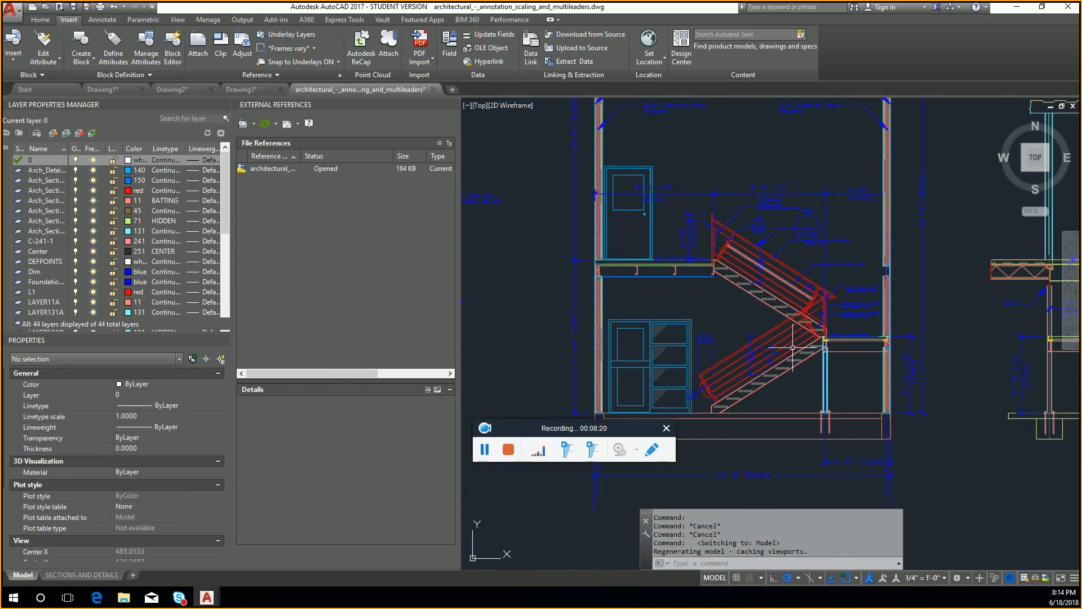
{"action": "scroll", "coordinate": [764, 367], "scroll_direction": "up", "scroll_amount": 4}
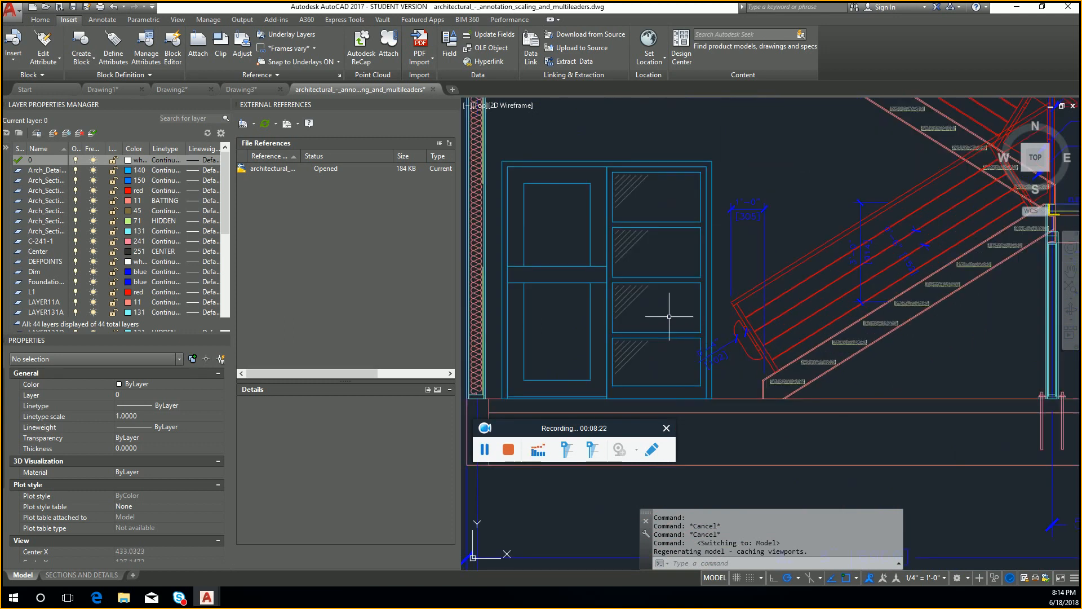
{"action": "type", "text": "l"}
{"action": "key", "text": "Return"}
{"action": "middle_click_drag", "start_coordinate": [577, 297], "coordinate": [658, 289]}
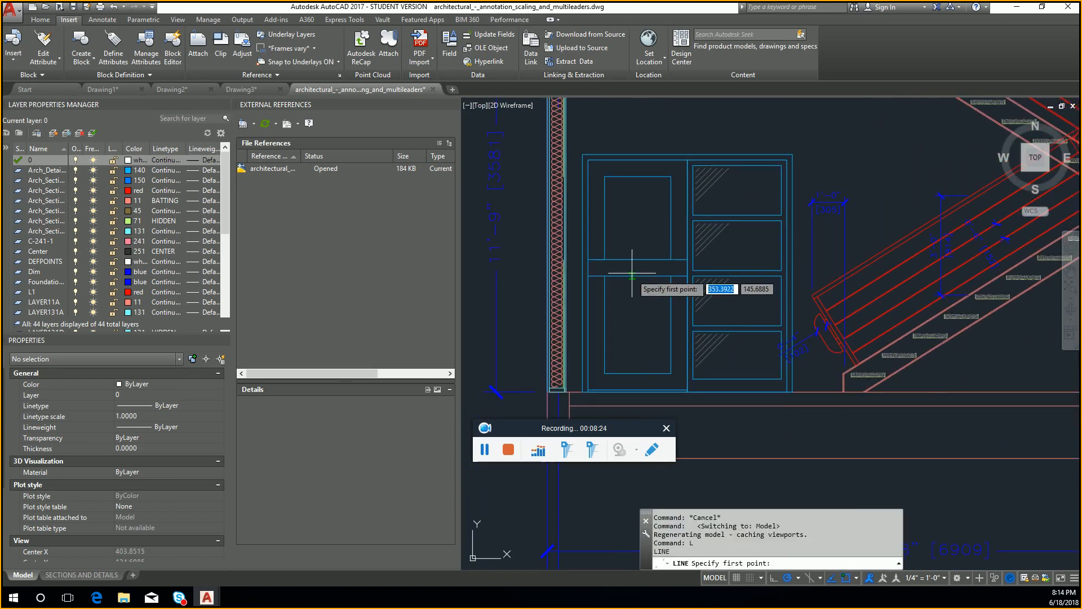
{"action": "left_click", "coordinate": [638, 276]}
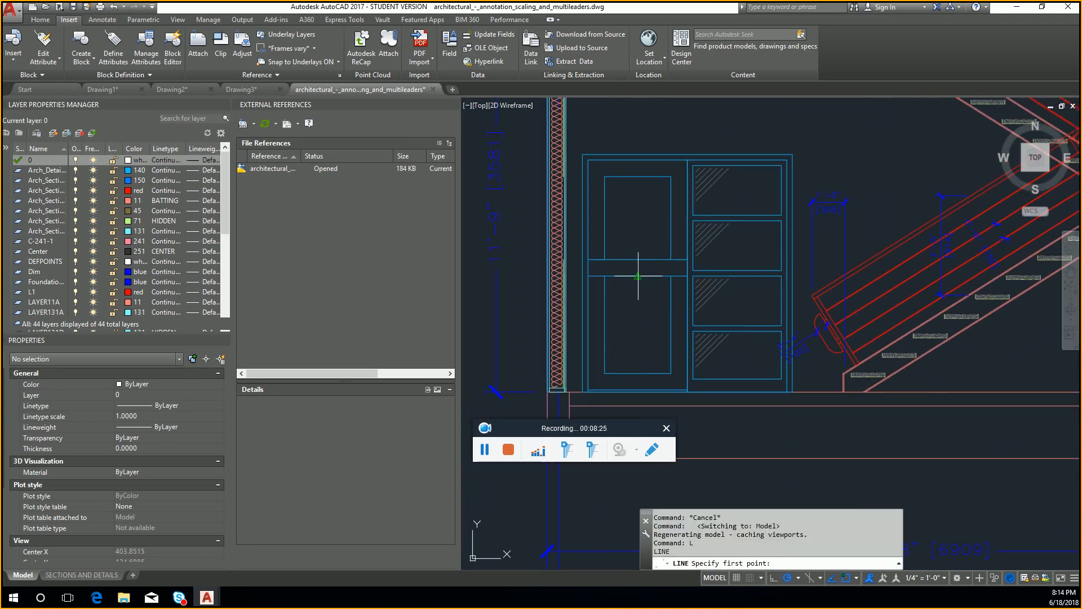
{"action": "left_click", "coordinate": [638, 372]}
{"action": "key", "text": "Escape"}
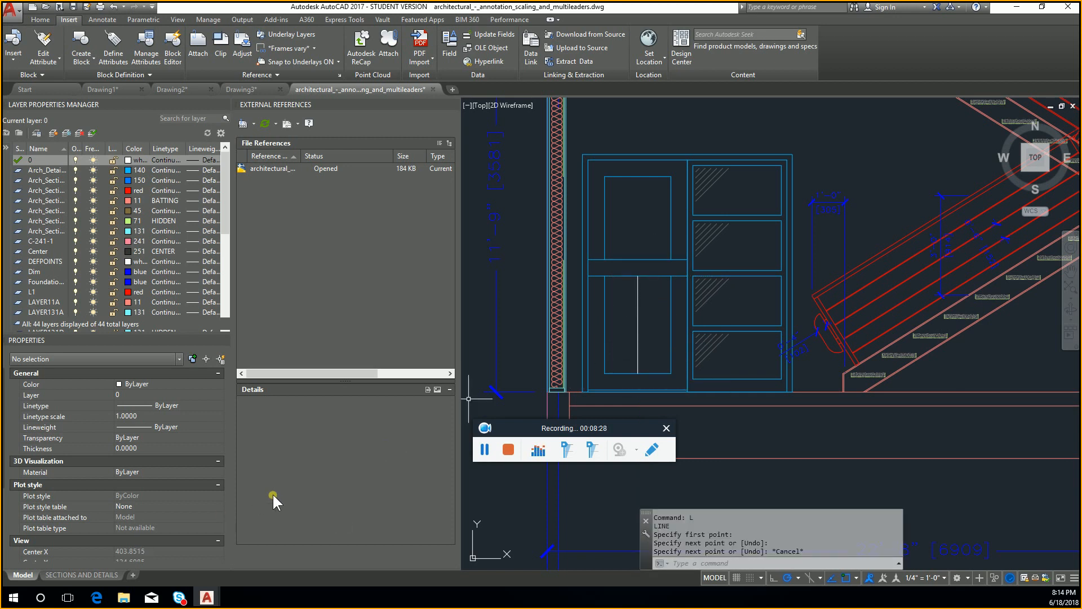
- Save the edited architectural drawing and close it to return to Drawing3
{"action": "key", "text": "ctrl+s"}
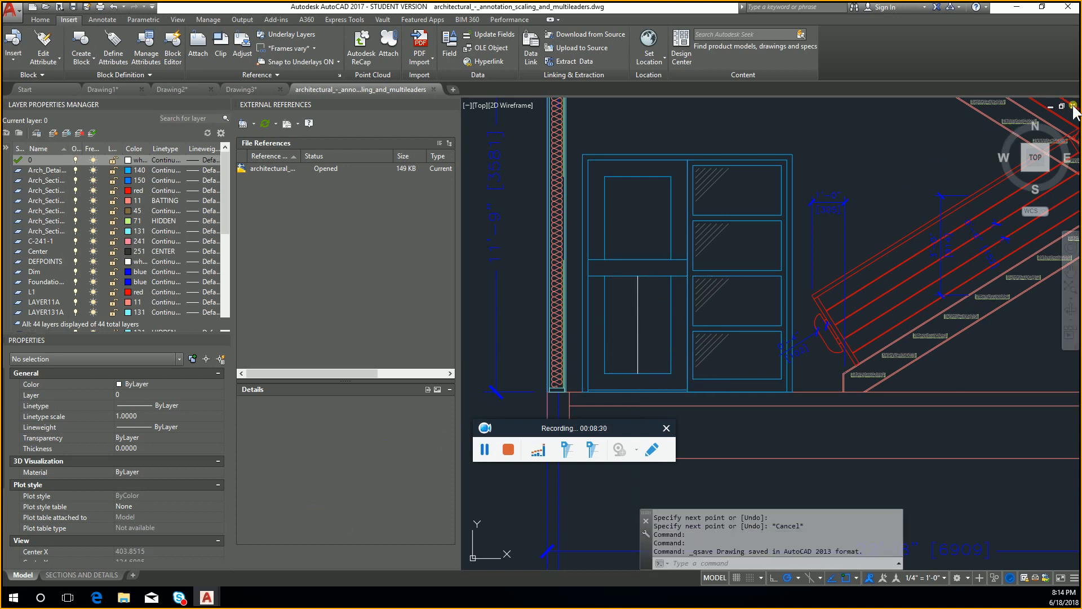
{"action": "left_click", "coordinate": [1073, 106]}
- Widen the external references list and its Reference Name column, and examine the architectural reference's status, date and saved path
{"action": "middle_click_drag", "start_coordinate": [640, 304], "coordinate": [756, 299]}
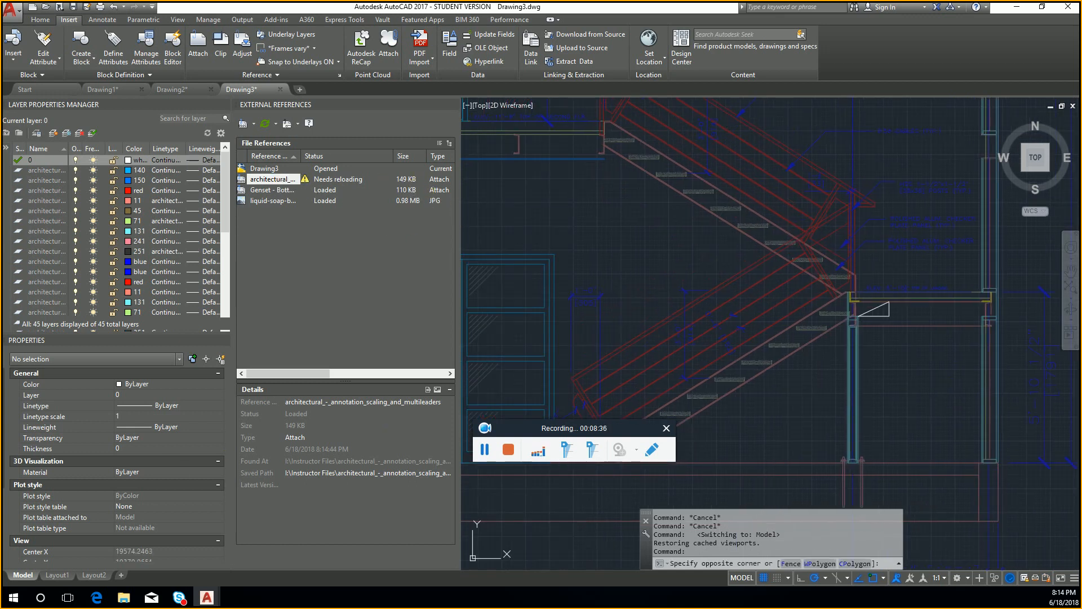
{"action": "left_click", "coordinate": [533, 206]}
{"action": "left_click_drag", "start_coordinate": [543, 214], "coordinate": [915, 217]}
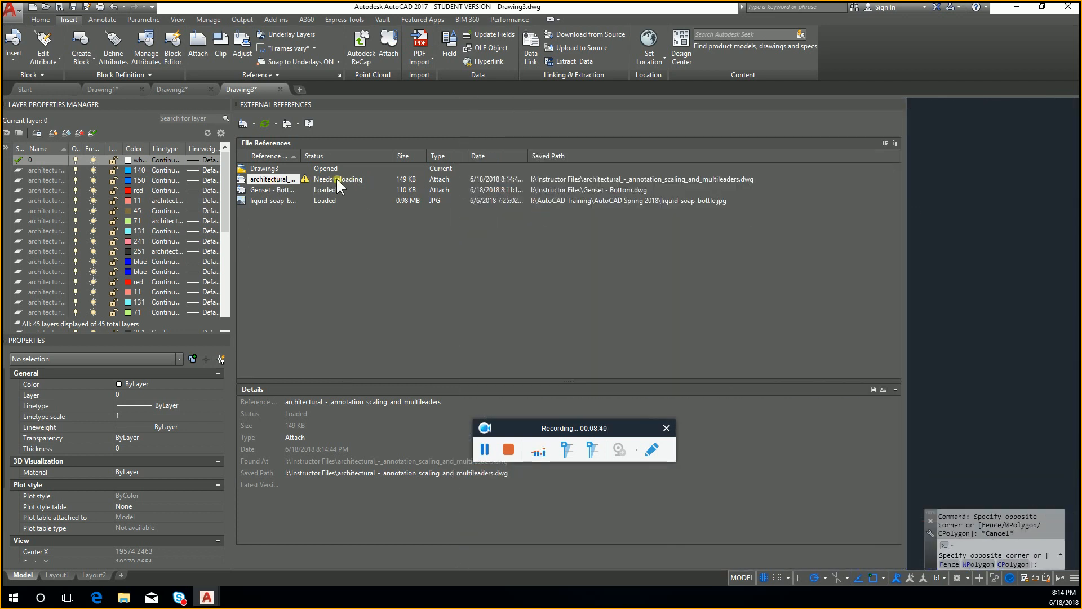
{"action": "left_click", "coordinate": [577, 178]}
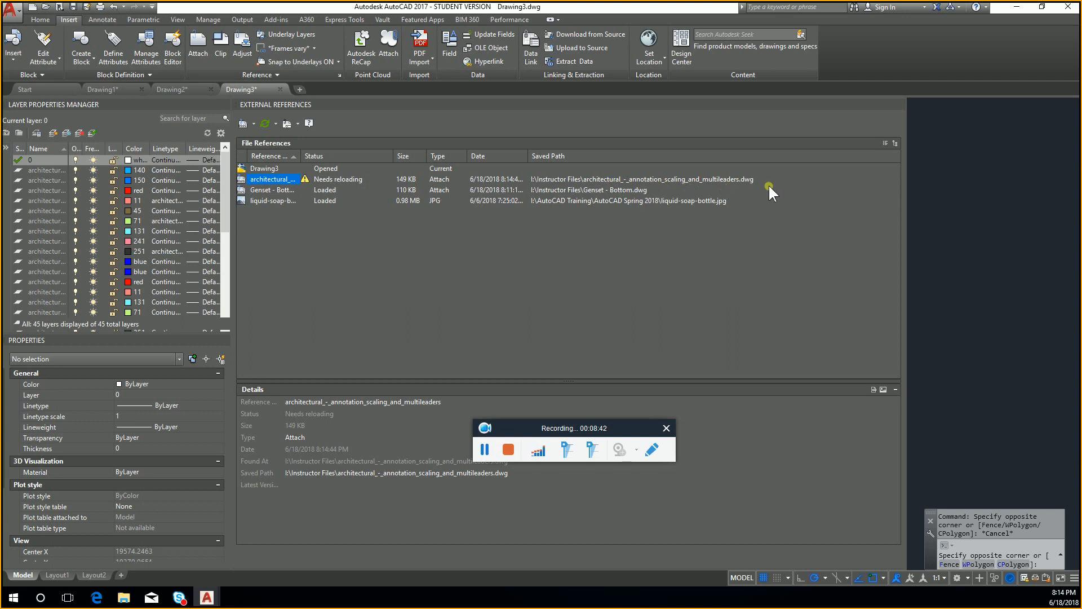
{"action": "left_click_drag", "start_coordinate": [304, 160], "coordinate": [407, 160]}
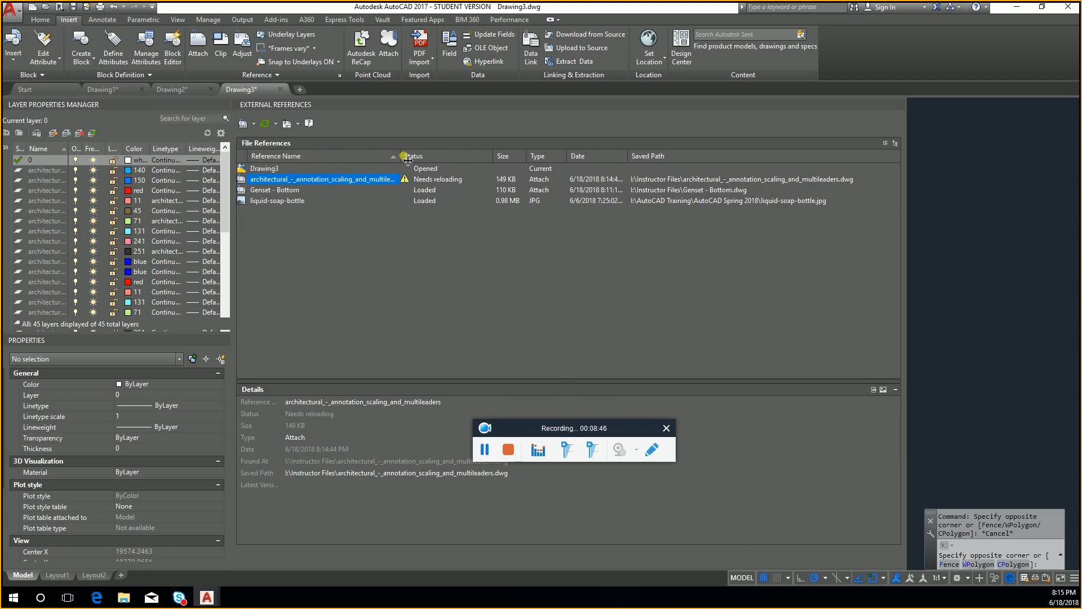
- Narrow the external references list to expose the referenced door, and reload the architectural reference
{"action": "left_click", "coordinate": [928, 225]}
{"action": "middle_click_drag", "start_coordinate": [938, 257], "coordinate": [1061, 189]}
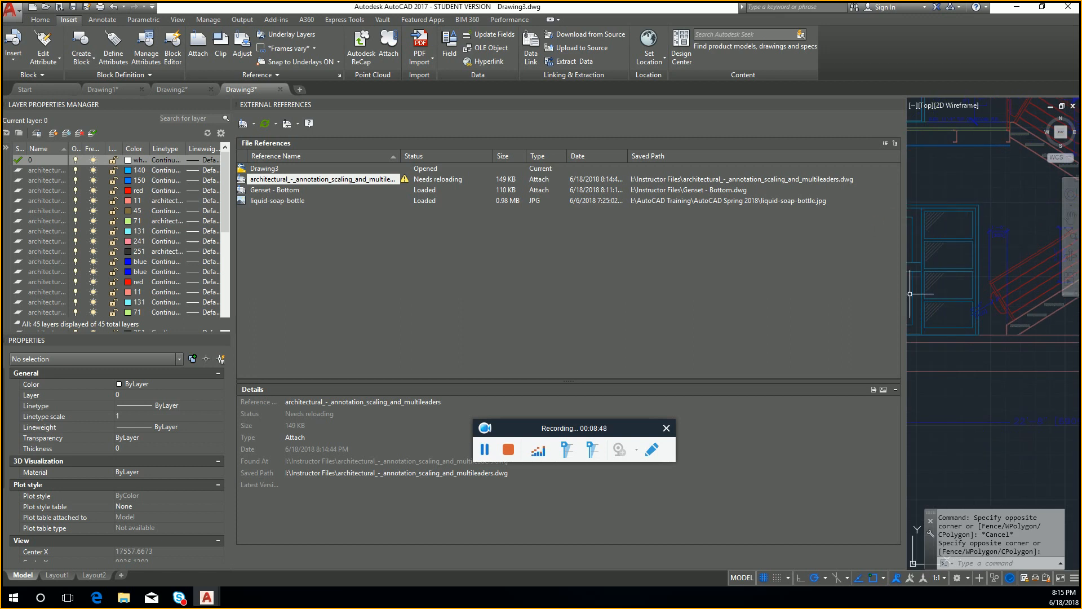
{"action": "left_click_drag", "start_coordinate": [914, 297], "coordinate": [487, 299]}
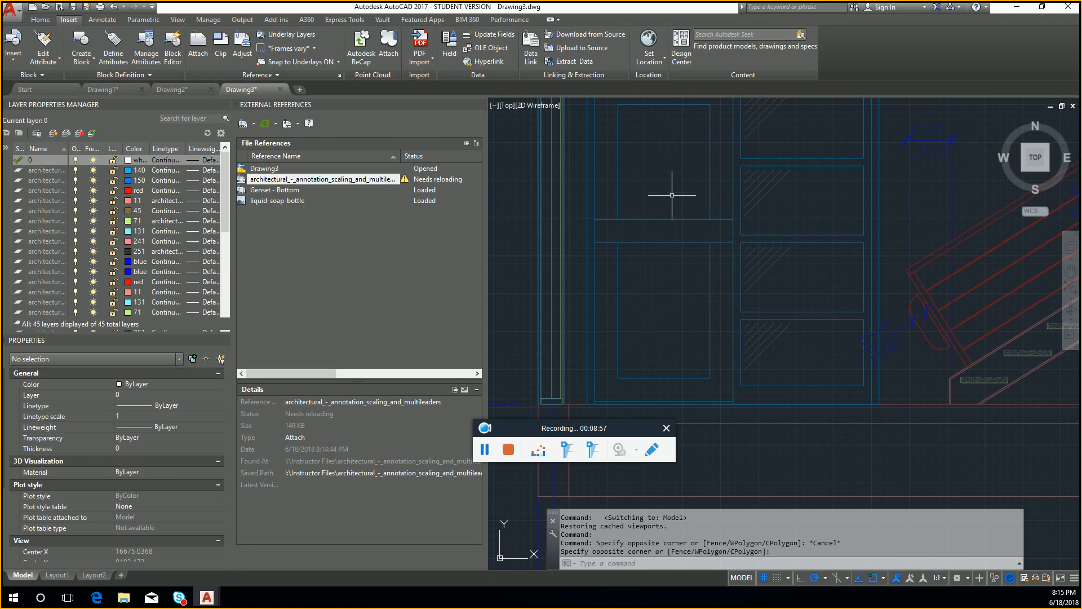
{"action": "right_click", "coordinate": [322, 181]}
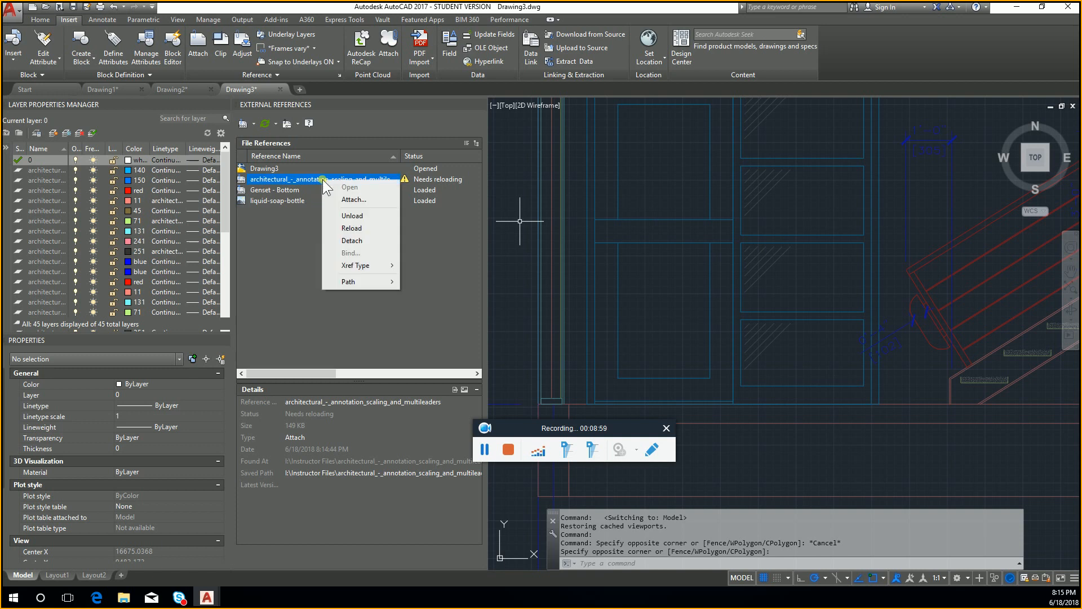
{"action": "left_click", "coordinate": [389, 228]}
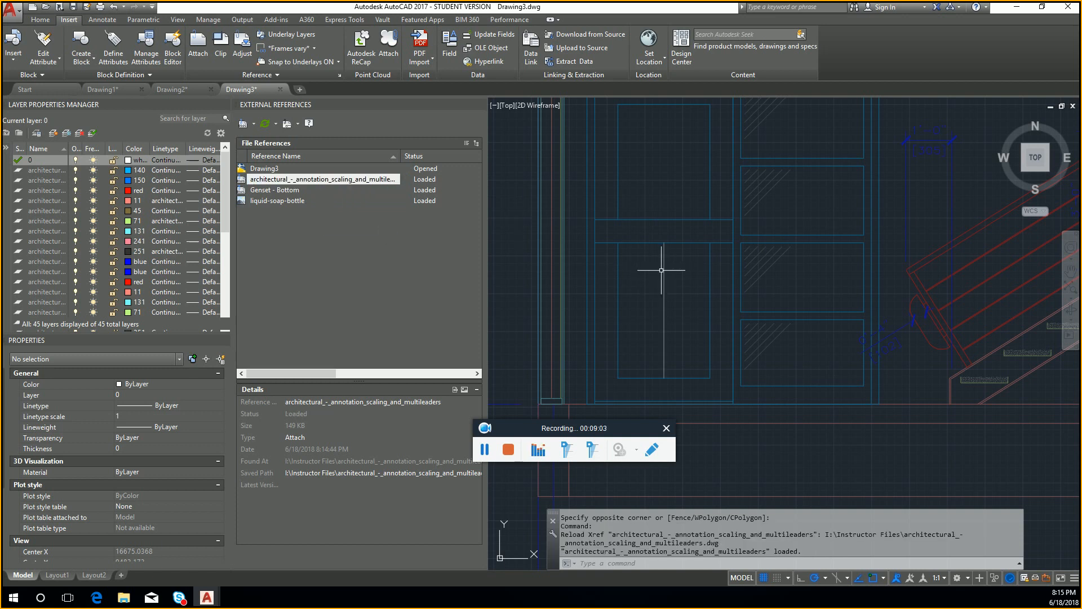
{"action": "right_click", "coordinate": [388, 182]}
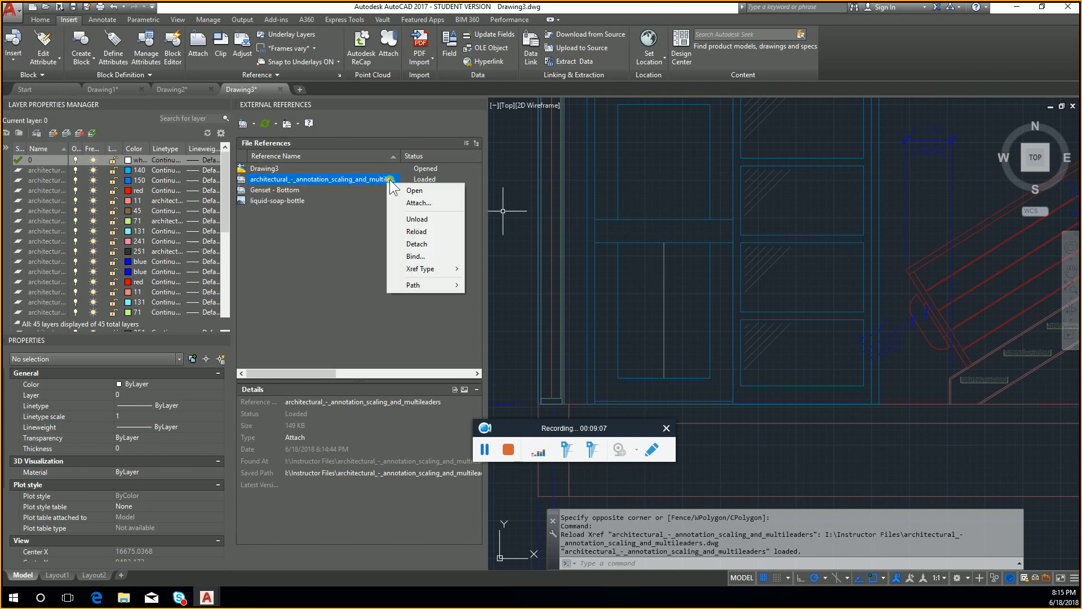
{"action": "mouse_move", "coordinate": [434, 271]}
{"action": "left_click", "coordinate": [640, 237]}
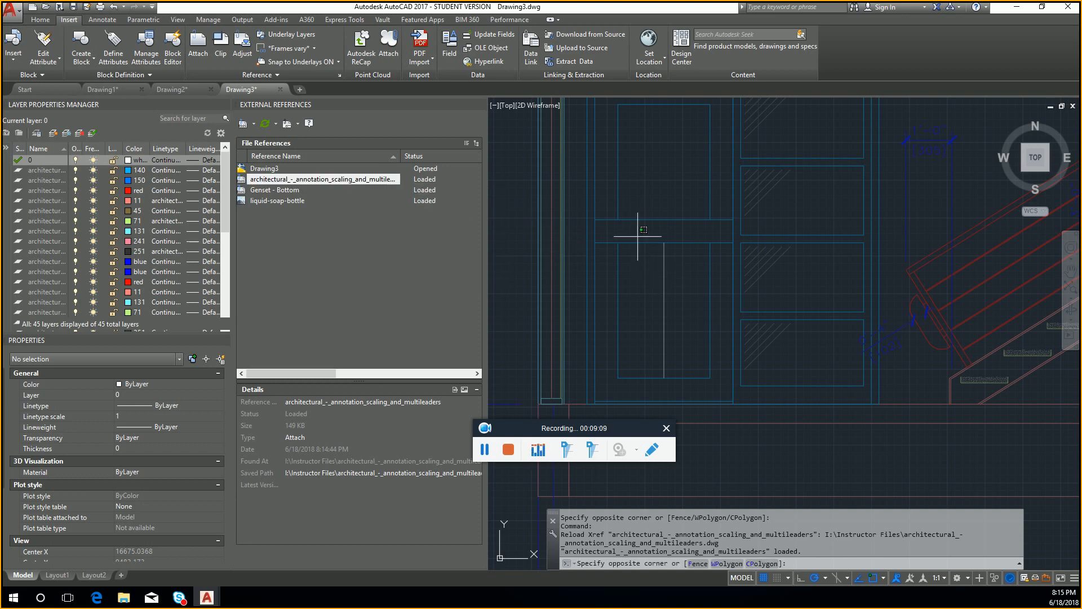
{"action": "key", "text": "Escape"}
- Unload the architectural_-_annotation_scaling_and_multileaders reference from Drawing3
{"action": "scroll", "coordinate": [684, 222], "scroll_direction": "down", "scroll_amount": 3}
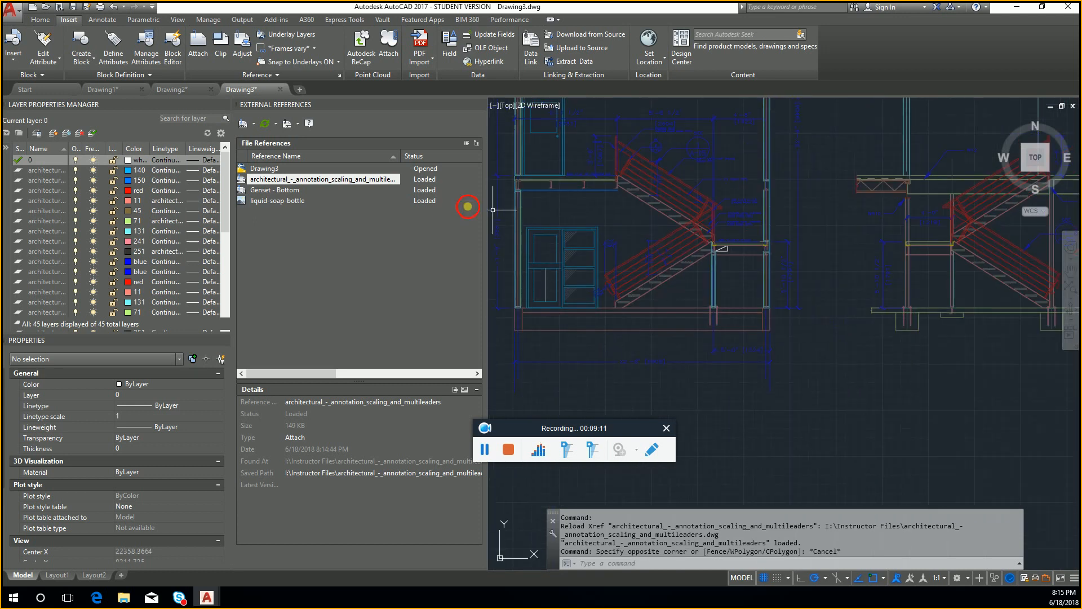
{"action": "right_click", "coordinate": [381, 179]}
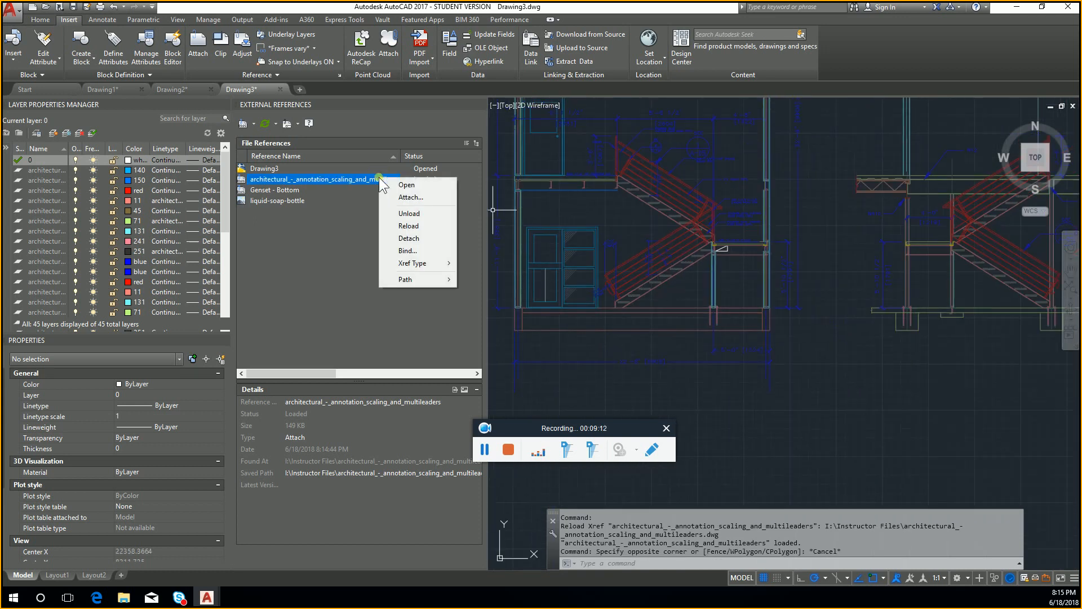
{"action": "left_click", "coordinate": [422, 213]}
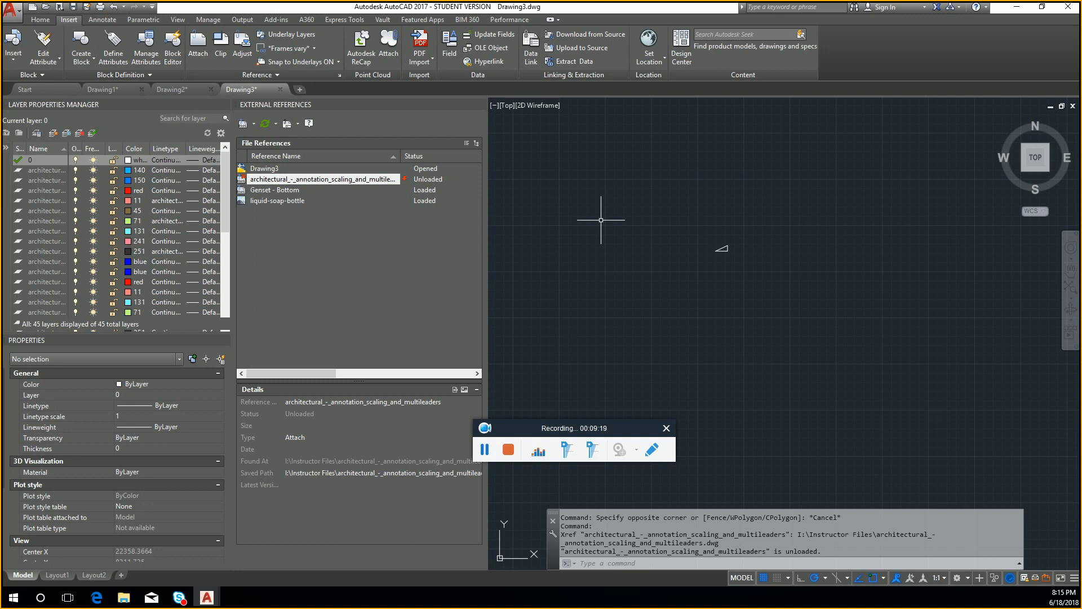
- Switch to Layout1, enlarge the triangle within its viewport, and return to paper space
{"action": "left_click", "coordinate": [61, 574]}
{"action": "left_click", "coordinate": [813, 309]}
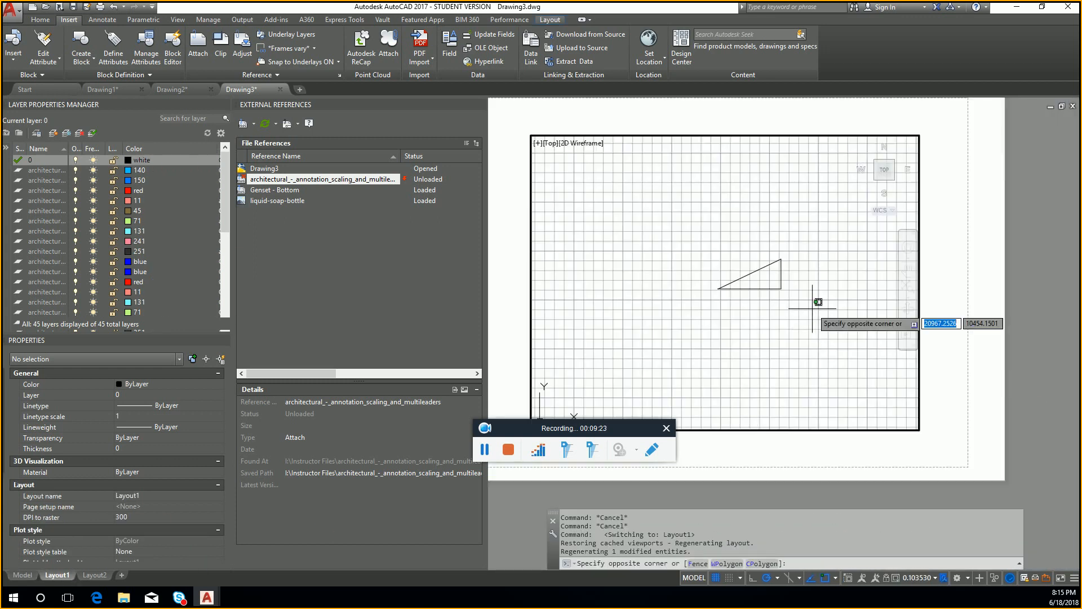
{"action": "left_click", "coordinate": [797, 295]}
{"action": "scroll", "coordinate": [786, 287], "scroll_direction": "up", "scroll_amount": 5}
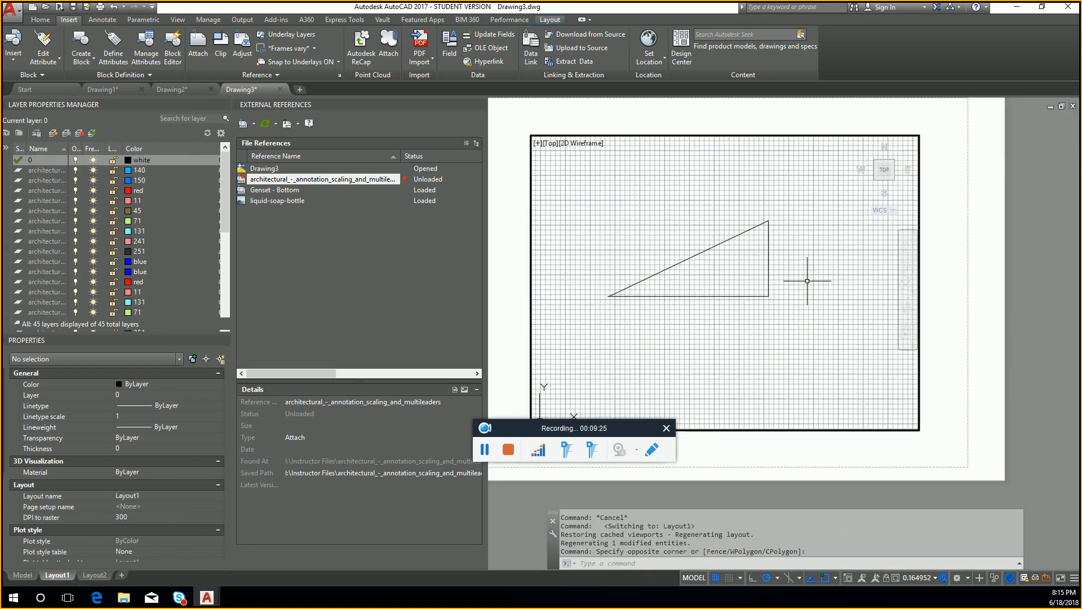
{"action": "double_click", "coordinate": [941, 302]}
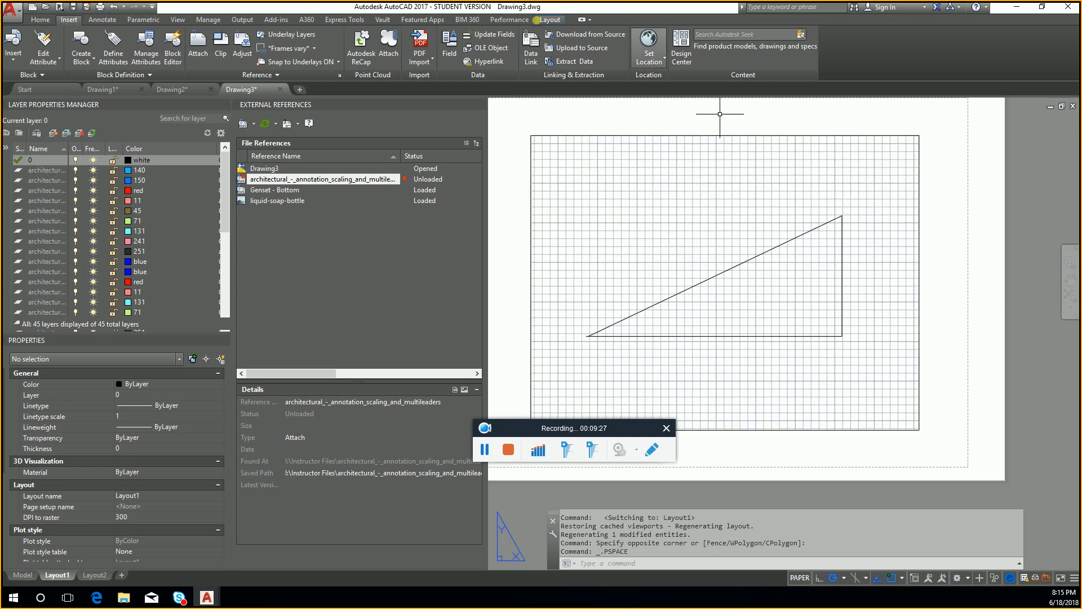
- Dimension the triangle's vertical side in Layout1's paper space, placing the dimension outside the triangle beside that side
{"action": "left_click", "coordinate": [49, 19]}
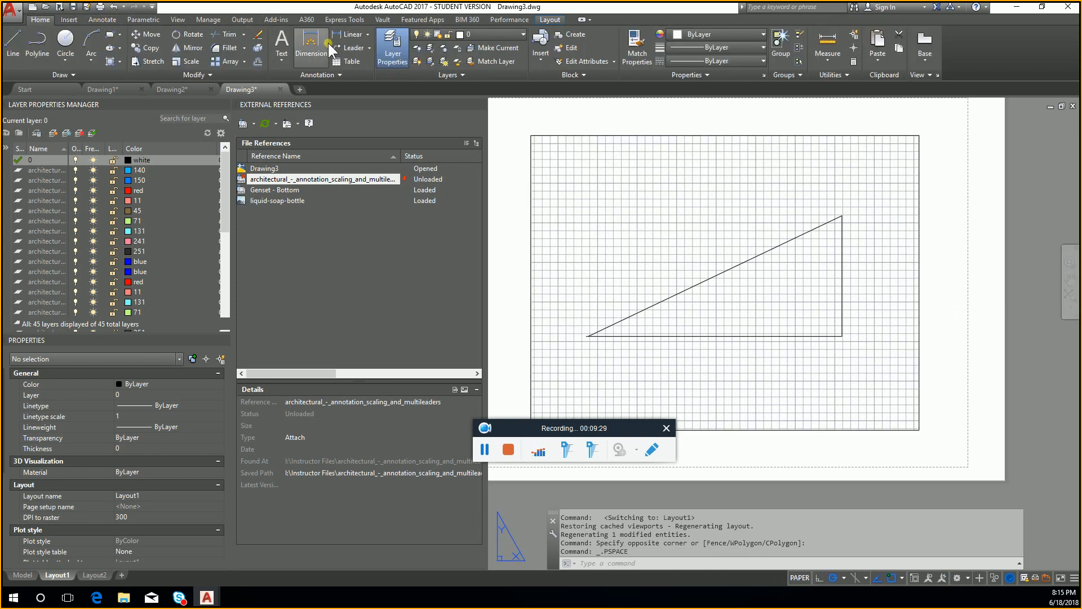
{"action": "left_click", "coordinate": [104, 17]}
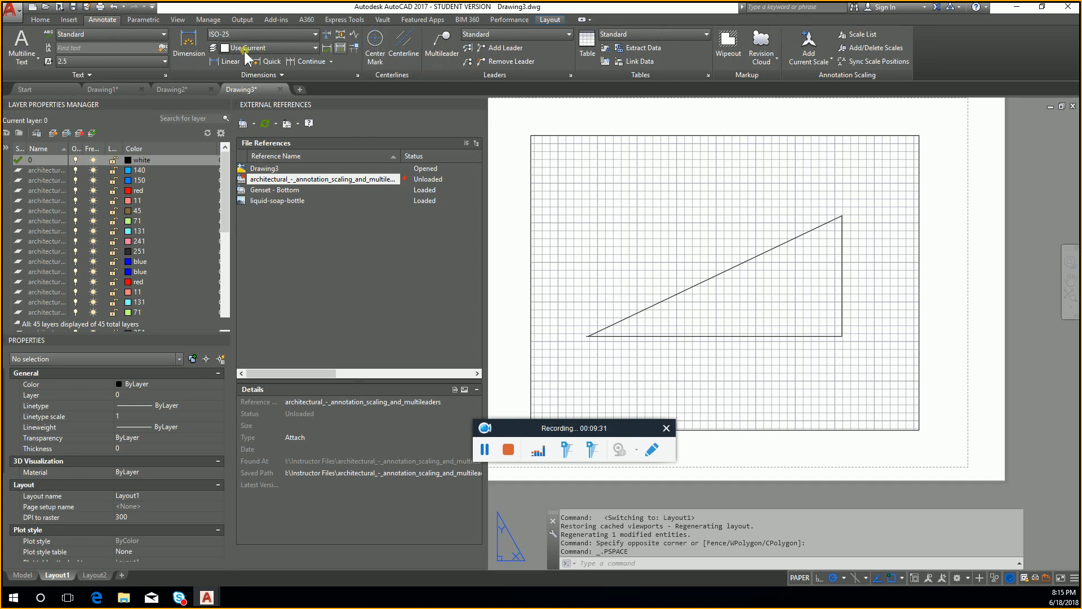
{"action": "left_click", "coordinate": [189, 45]}
{"action": "left_click", "coordinate": [841, 216]}
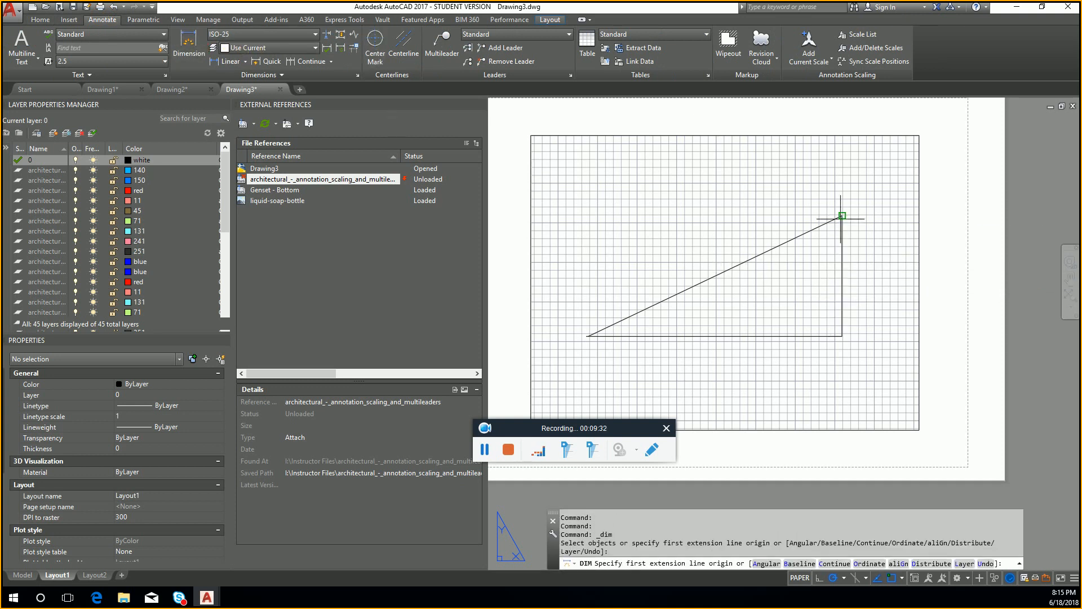
{"action": "left_click", "coordinate": [841, 336]}
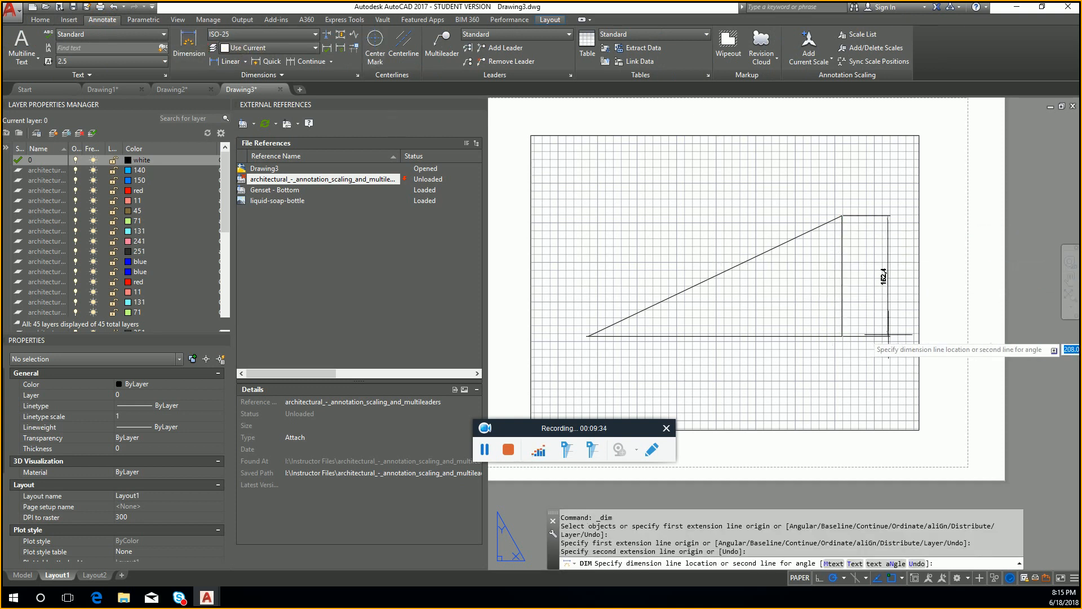
{"action": "left_click", "coordinate": [864, 332]}
{"action": "key", "text": "Return"}
- Dimension the triangle's horizontal base, placing the dimension below it
{"action": "key", "text": "Return"}
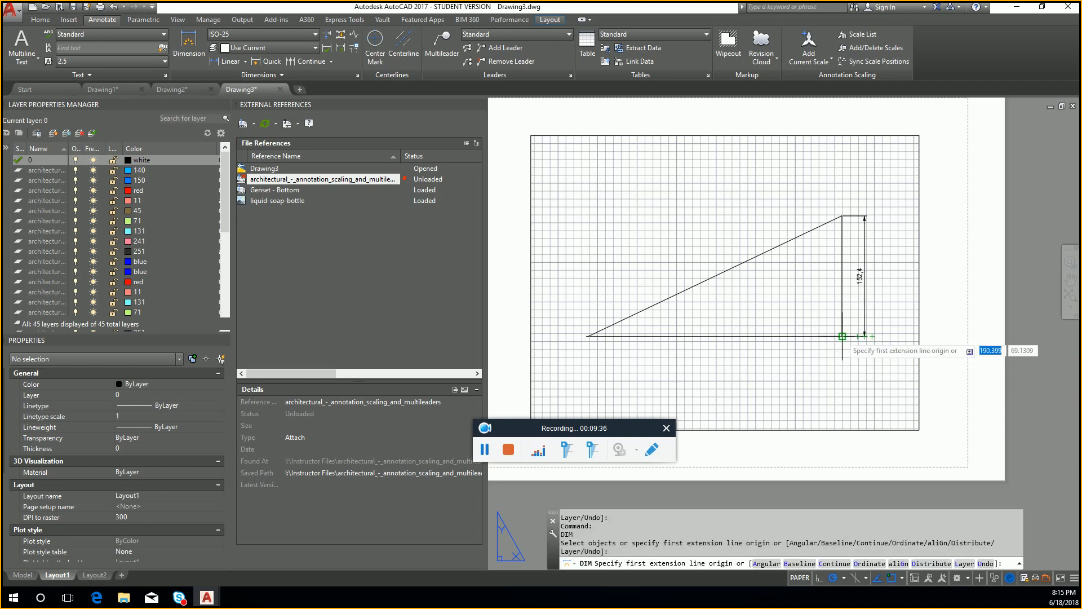
{"action": "left_click", "coordinate": [841, 336]}
{"action": "left_click", "coordinate": [586, 336]}
{"action": "left_click", "coordinate": [623, 372]}
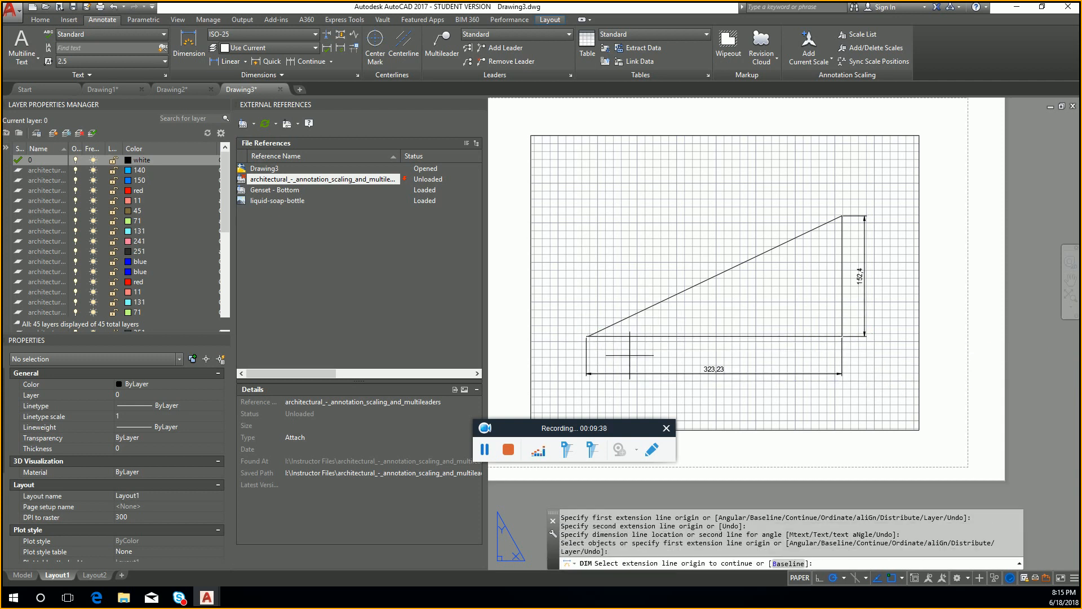
{"action": "key", "text": "Escape"}
{"action": "key", "text": "Escape"}
- Open the single-sheet plot settings for Layout1, choose Microsoft Print to PDF as the plotter, and preview the plot
{"action": "type", "text": "PLO"}
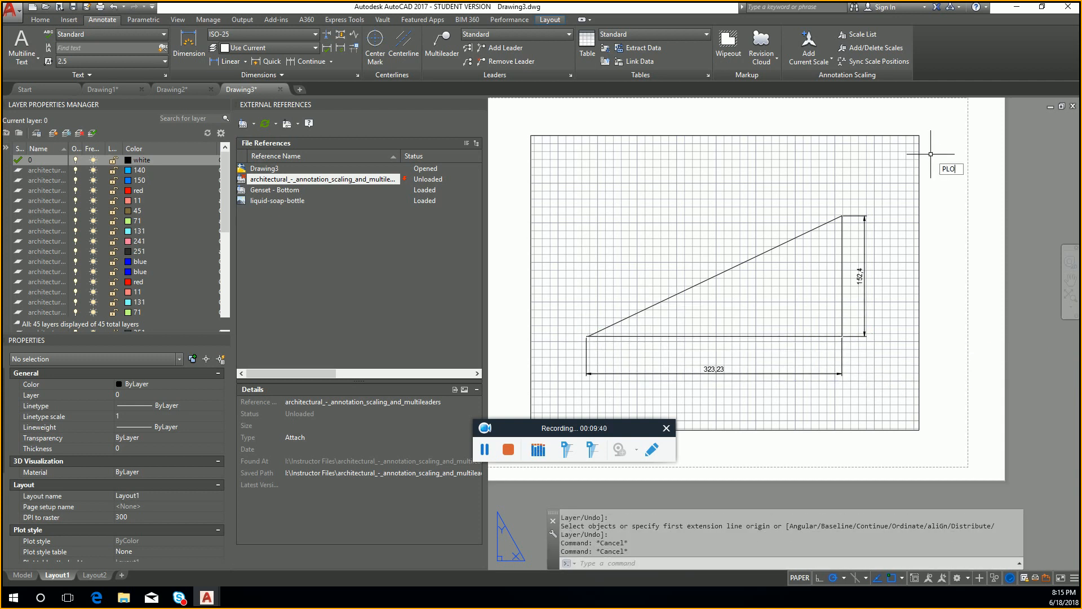
{"action": "type", "text": "T"}
{"action": "key", "text": "Return"}
{"action": "left_click", "coordinate": [584, 326]}
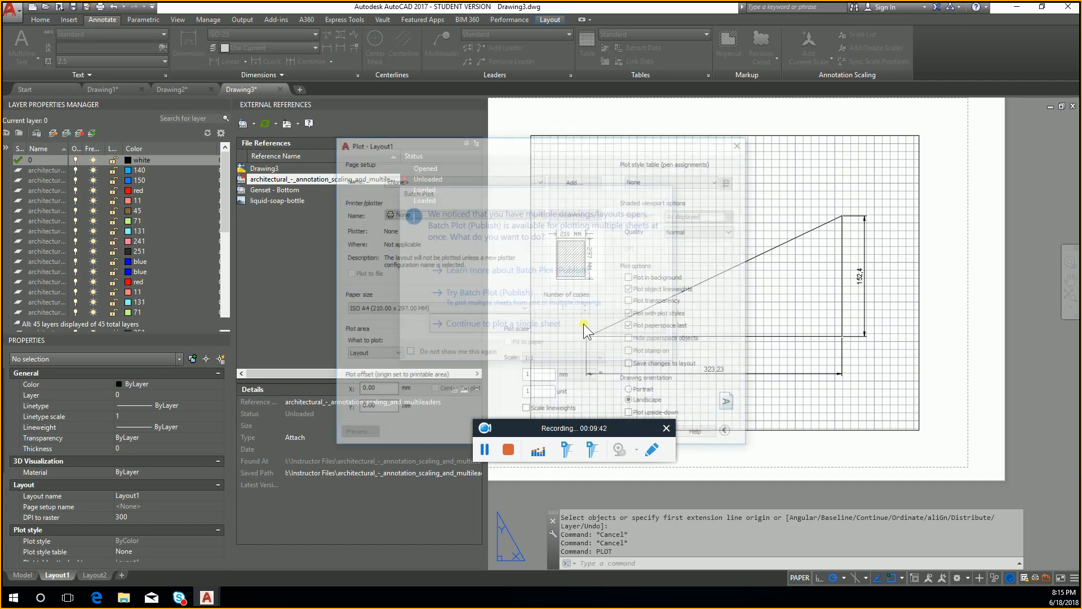
{"action": "left_click", "coordinate": [507, 213]}
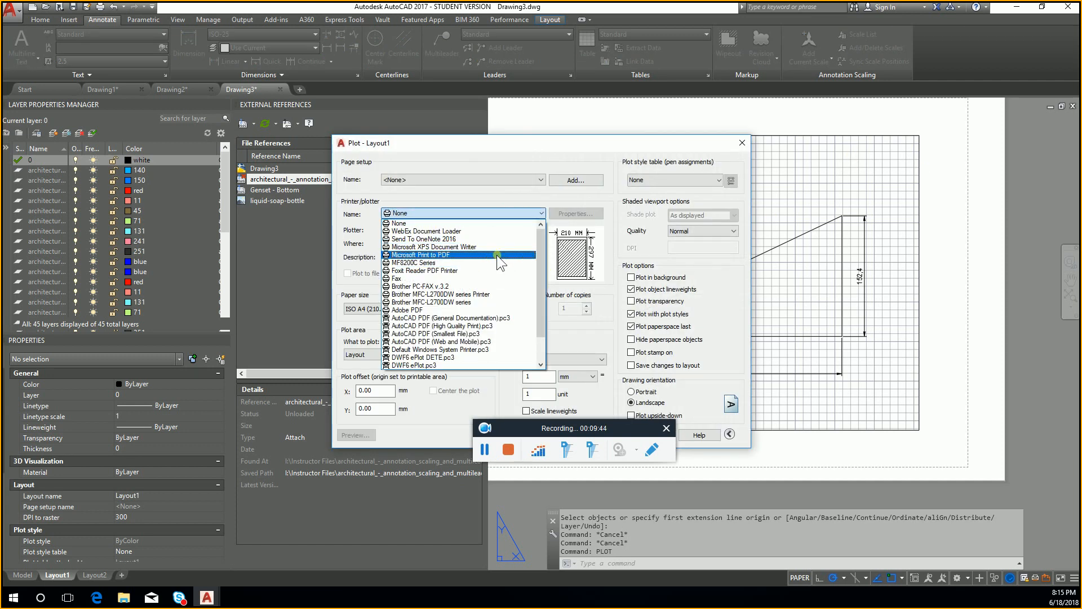
{"action": "left_click", "coordinate": [498, 255]}
{"action": "left_click", "coordinate": [355, 435]}
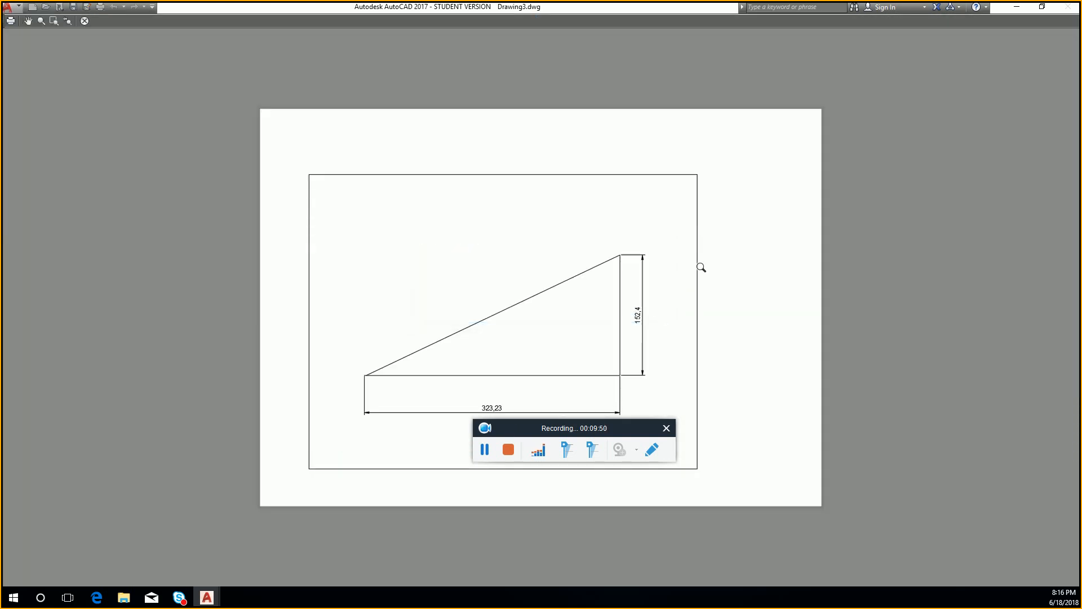
- Cancel the plot from its preview and return to model space
{"action": "key", "text": "Escape"}
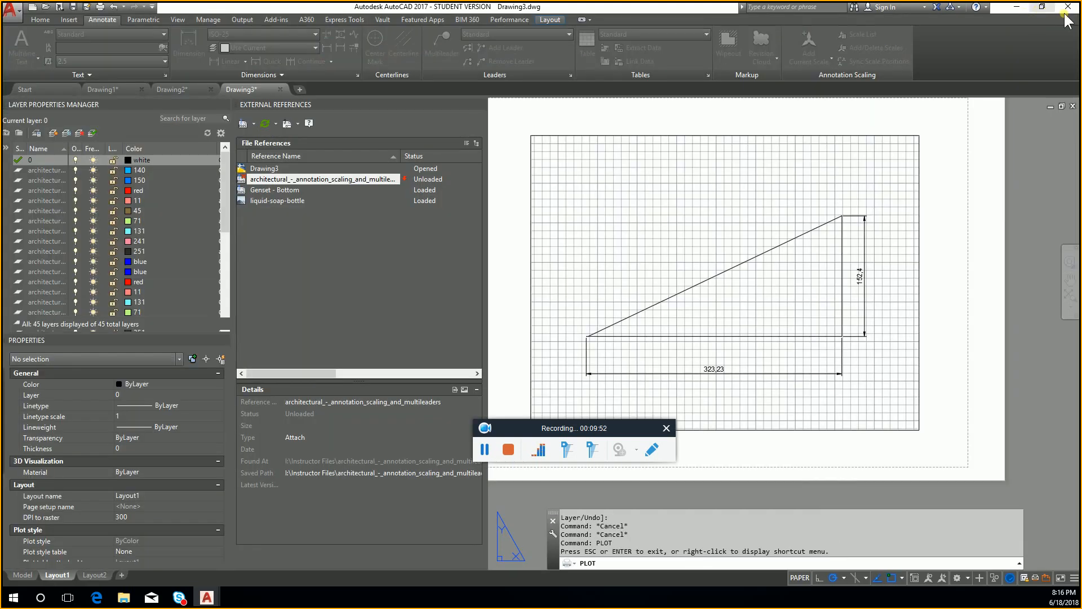
{"action": "left_click", "coordinate": [742, 142]}
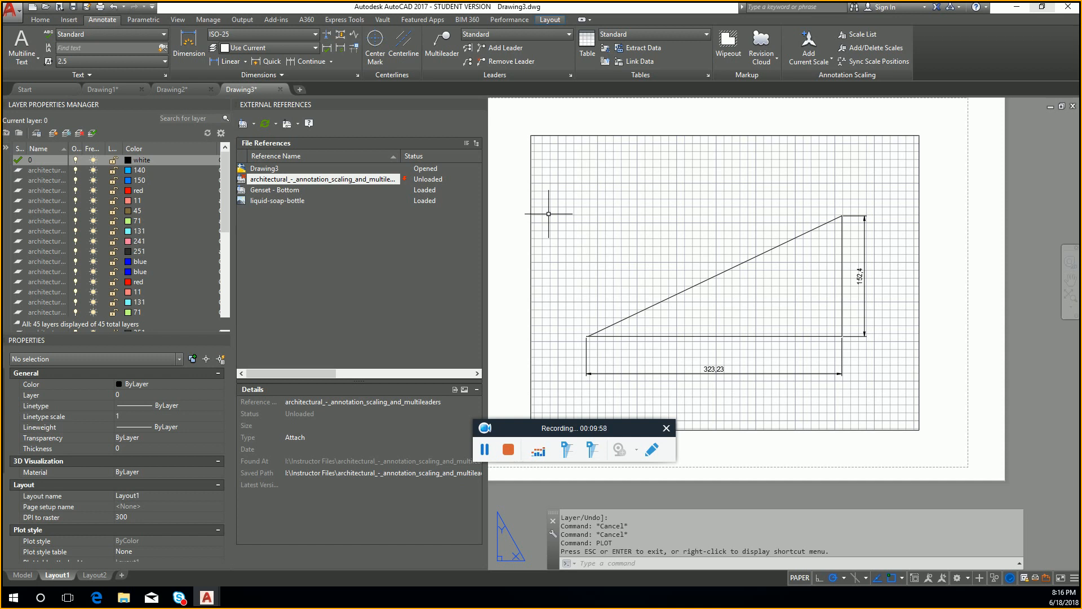
{"action": "key", "text": "Escape"}
{"action": "key", "text": "Escape"}
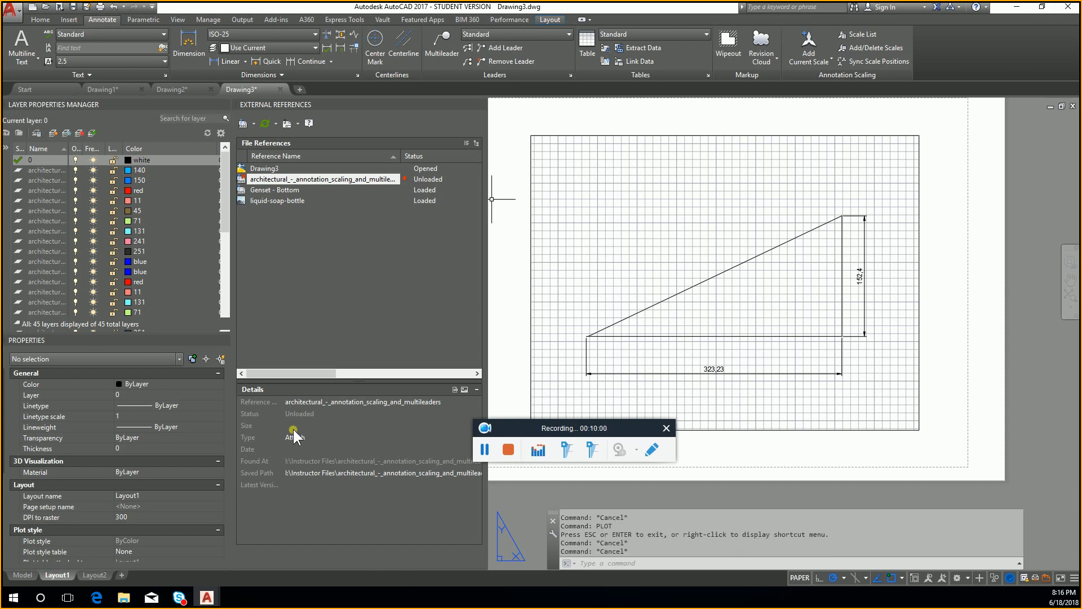
{"action": "left_click", "coordinate": [20, 574]}
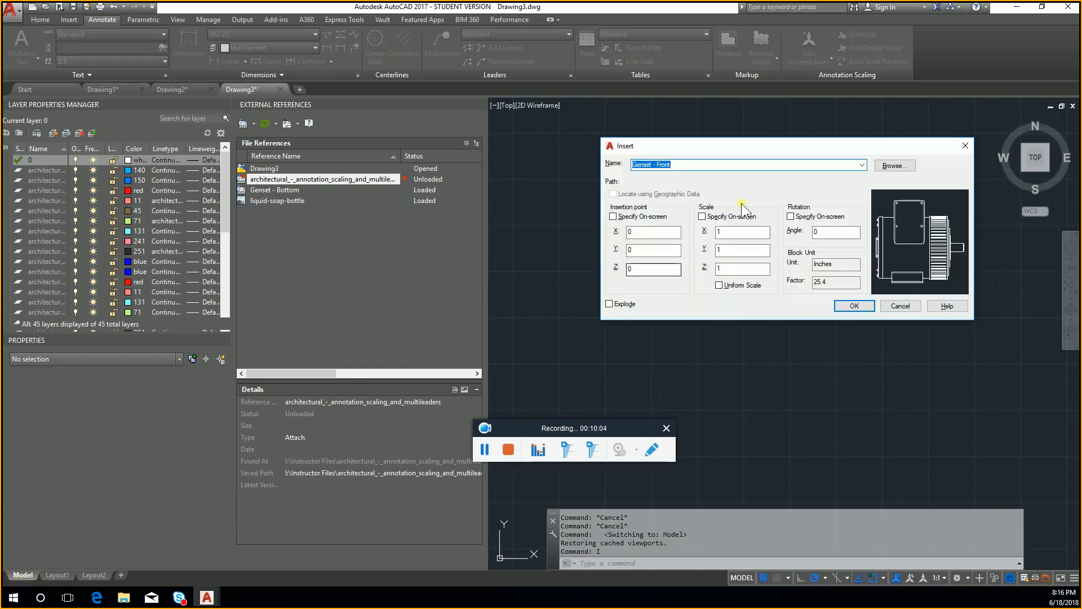
- Try to insert architectural_-_annotation_scaling_and_multileaders.dwg as a block while it is still attached as an external reference
{"action": "left_click", "coordinate": [862, 165]}
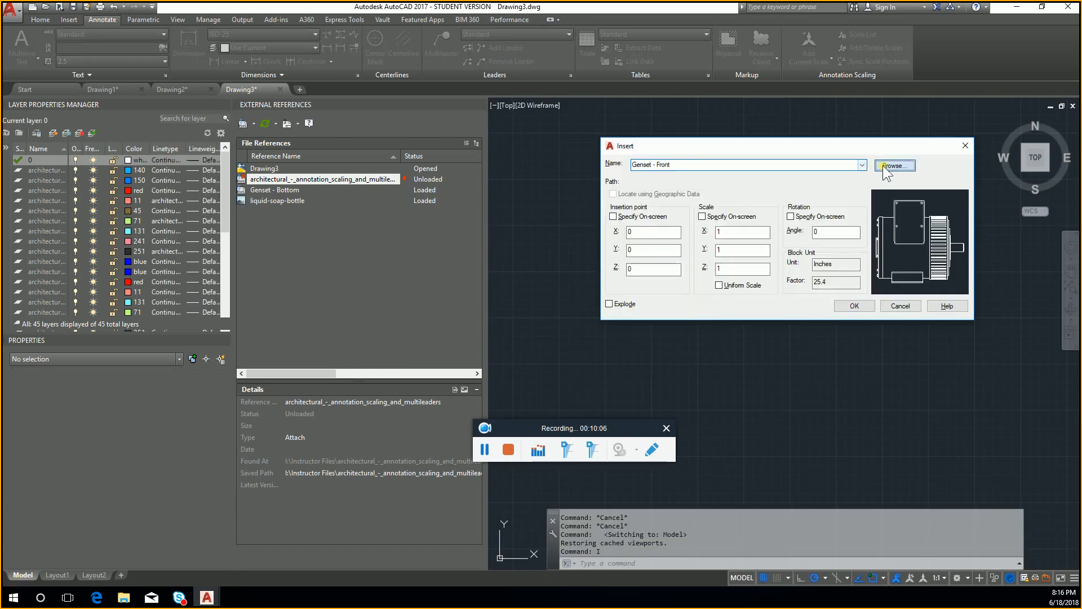
{"action": "left_click", "coordinate": [894, 165]}
{"action": "left_click", "coordinate": [688, 221]}
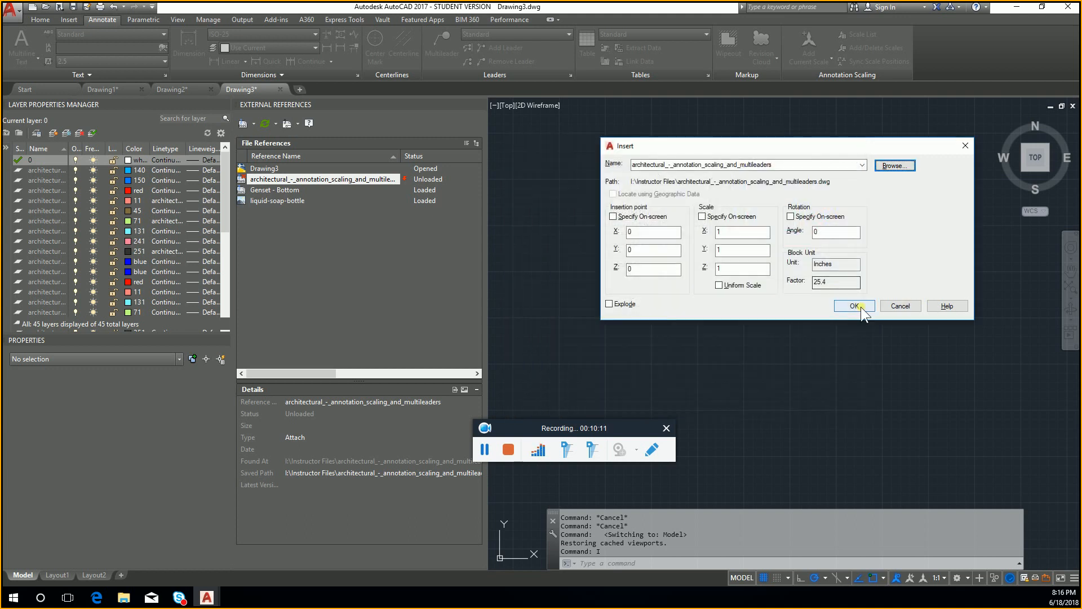
{"action": "left_click", "coordinate": [856, 306]}
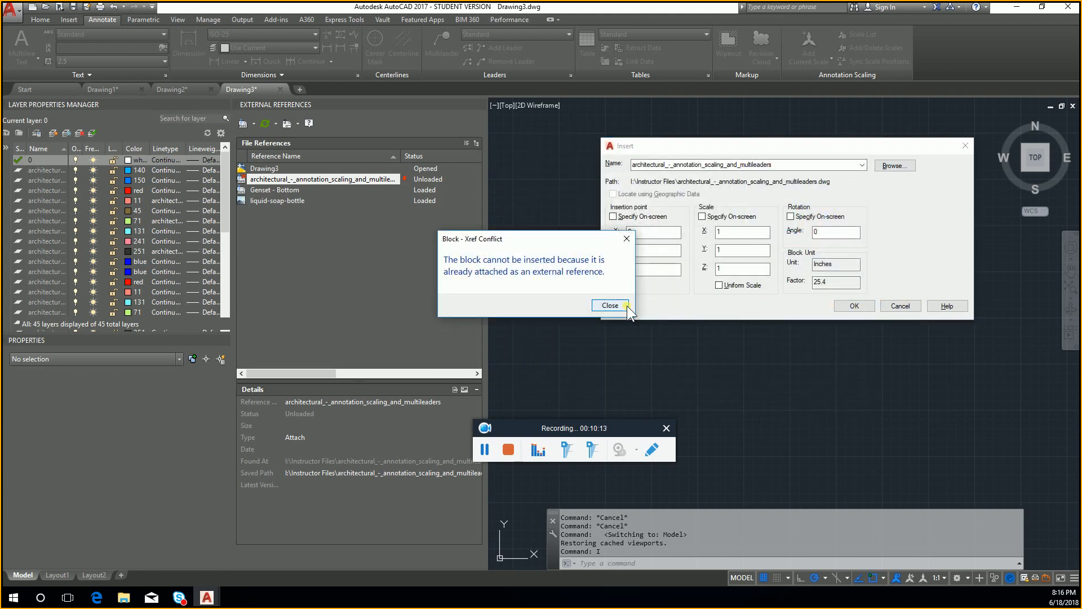
{"action": "left_click", "coordinate": [623, 306]}
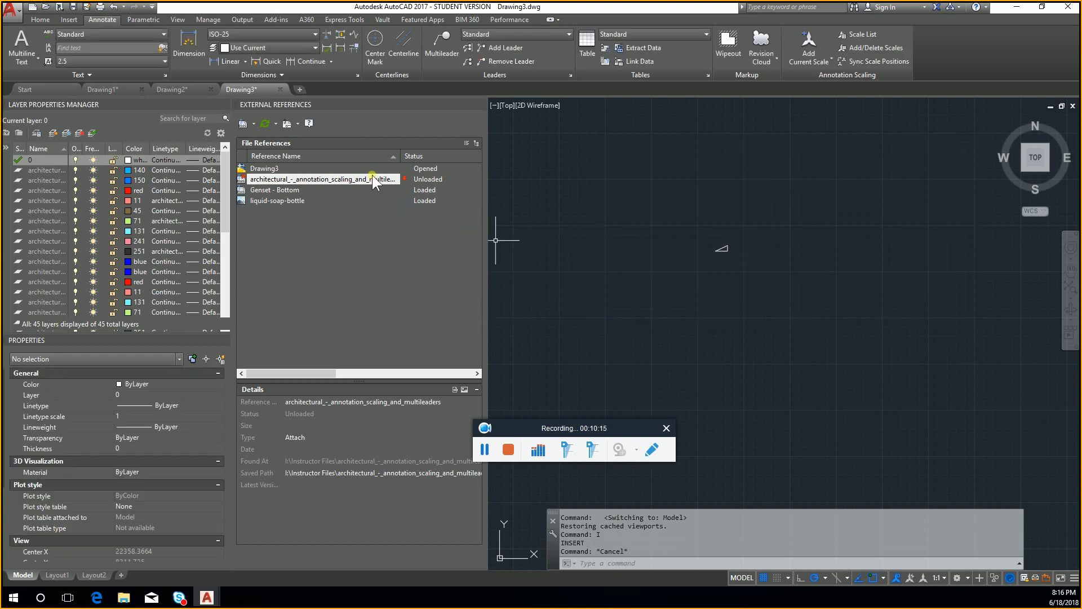
- Remove the saved path from the unloaded architectural_-_annotation_scaling_and_multileaders reference and detach it from the drawing
{"action": "right_click", "coordinate": [372, 178]}
{"action": "left_click", "coordinate": [434, 236]}
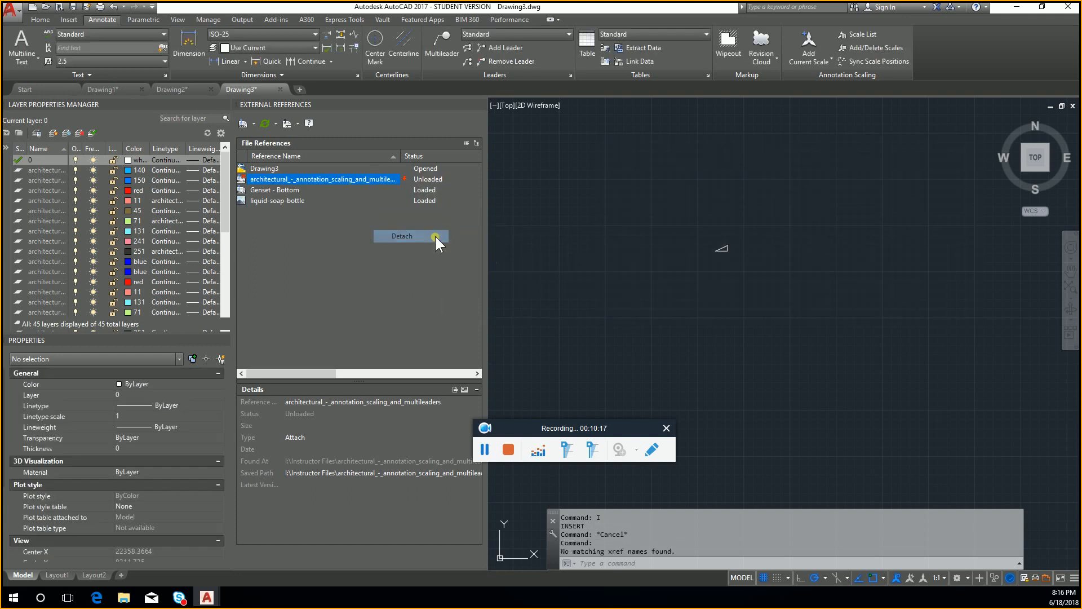
{"action": "right_click", "coordinate": [381, 178]}
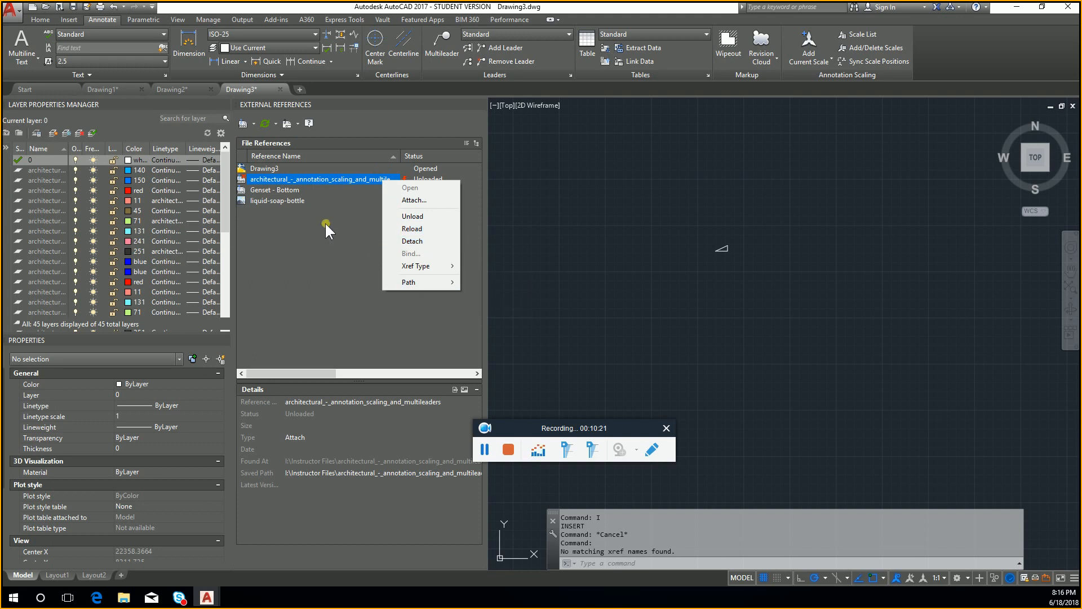
{"action": "left_click", "coordinate": [336, 178]}
{"action": "right_click", "coordinate": [336, 178]}
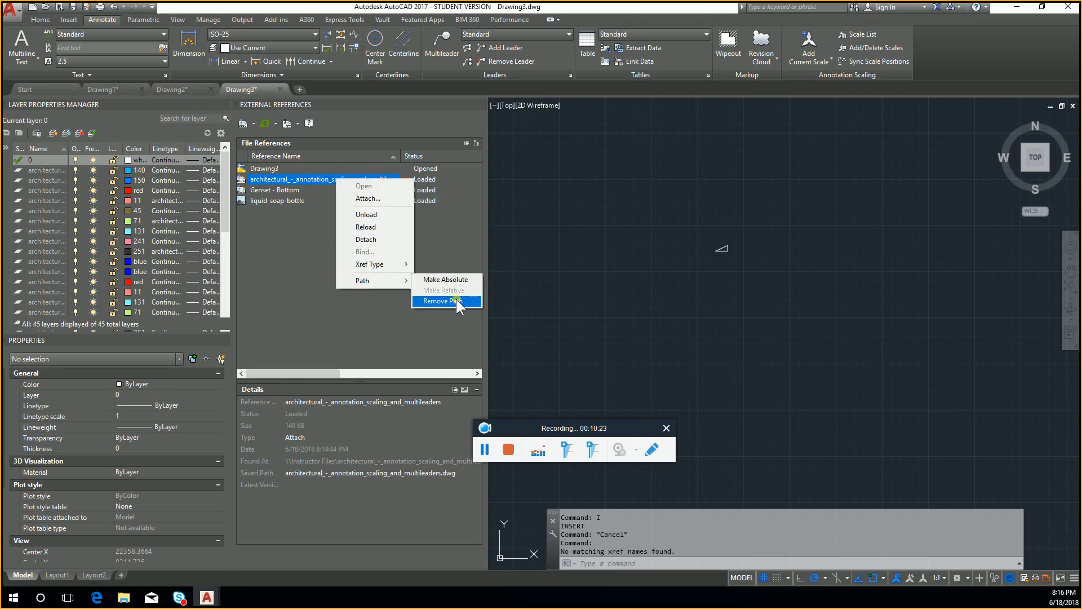
{"action": "left_click", "coordinate": [454, 298]}
{"action": "right_click", "coordinate": [373, 177]}
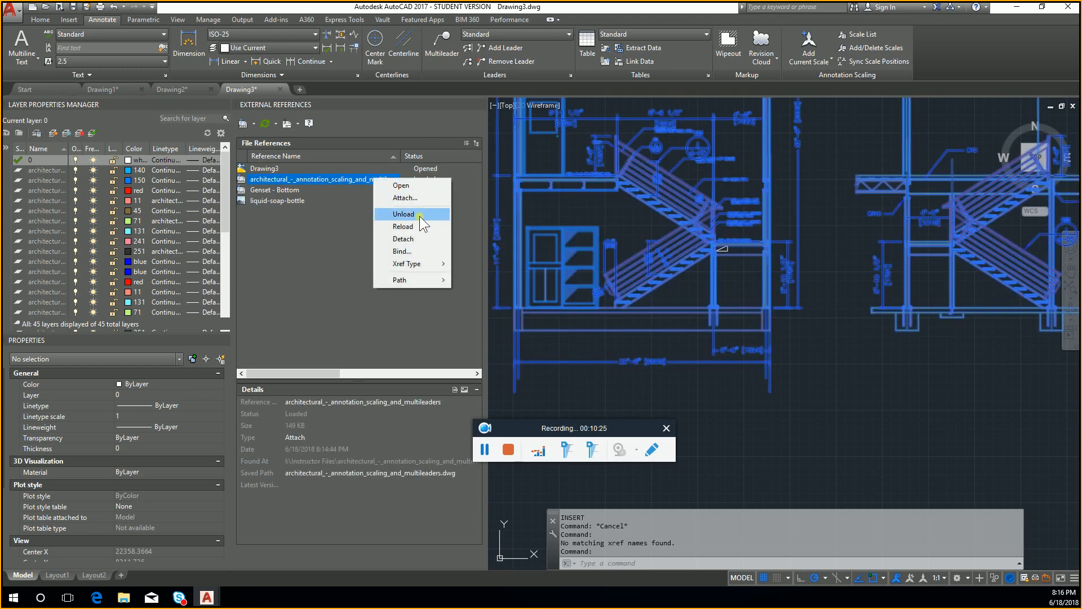
{"action": "left_click", "coordinate": [419, 237]}
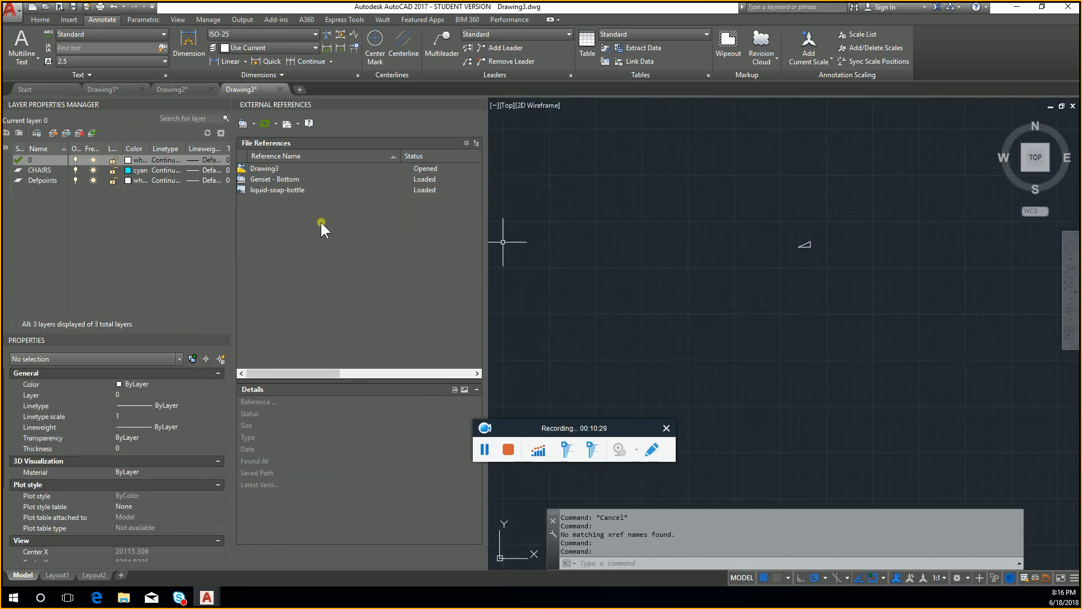
- Insert architectural_-_annotation_scaling_and_multileaders.dwg as a block at 0,0,0 with scale 1 and rotation 0
{"action": "type", "text": "i"}
{"action": "key", "text": "Return"}
{"action": "left_click", "coordinate": [862, 166]}
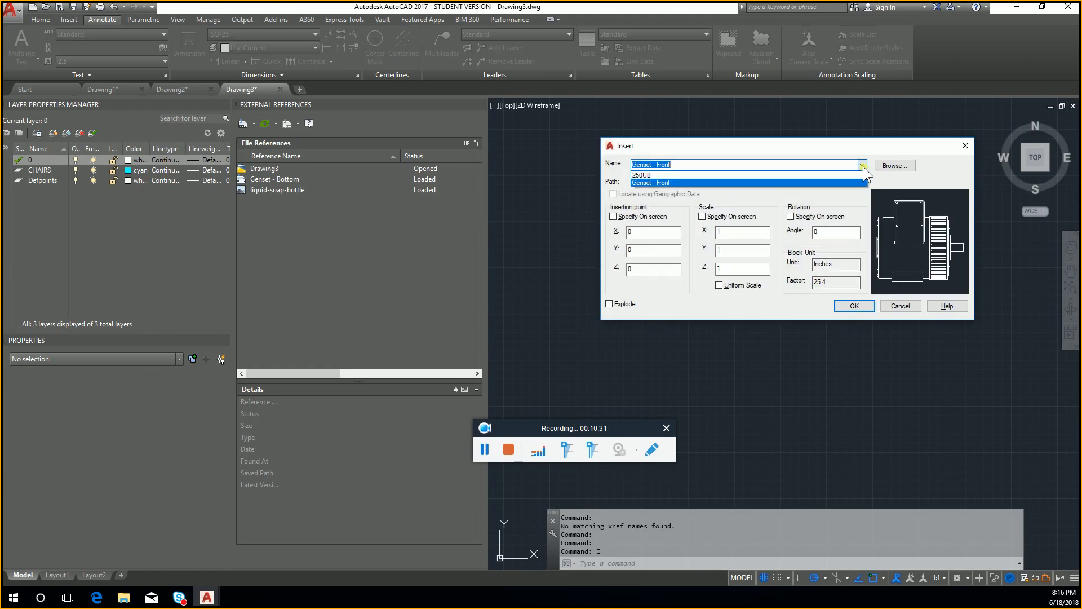
{"action": "left_click", "coordinate": [898, 166]}
{"action": "double_click", "coordinate": [668, 213]}
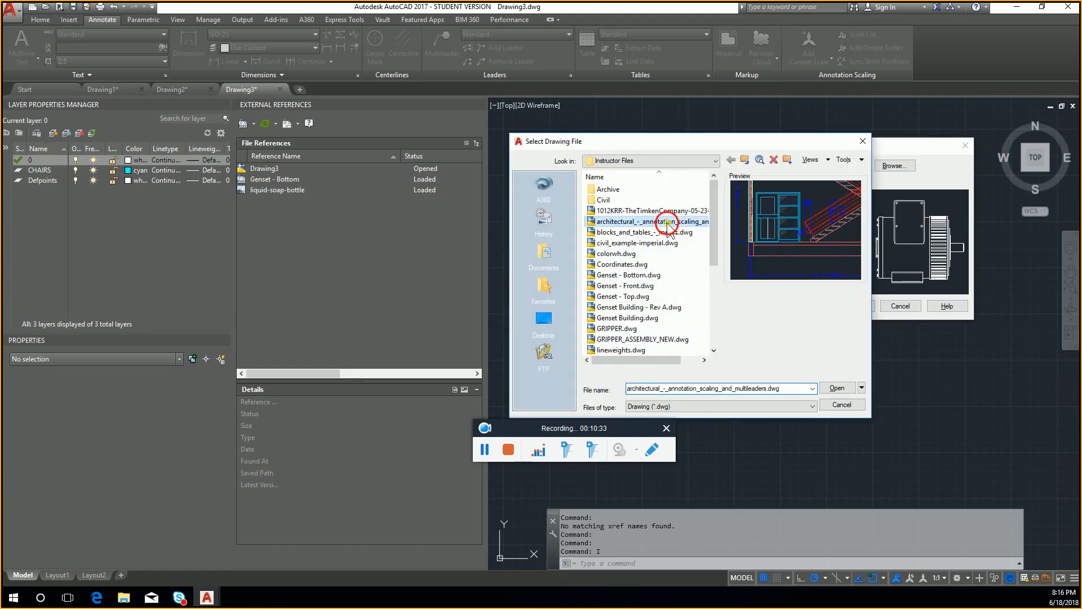
{"action": "left_click", "coordinate": [854, 305]}
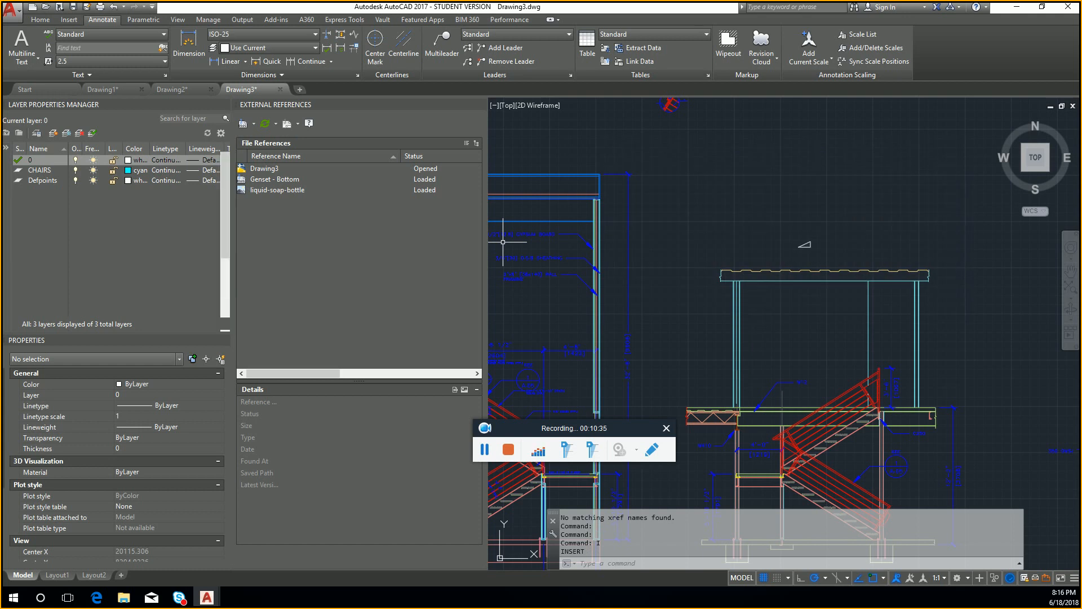
{"action": "scroll", "coordinate": [789, 283], "scroll_direction": "down", "scroll_amount": 4}
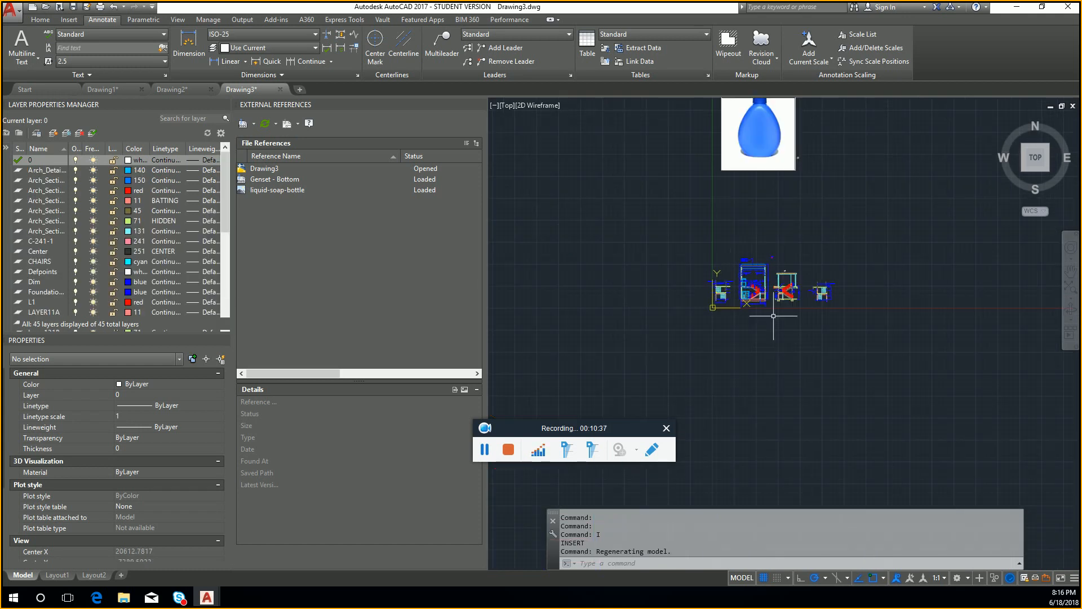
{"action": "scroll", "coordinate": [754, 288], "scroll_direction": "up", "scroll_amount": 5}
{"action": "key", "text": "Escape"}
{"action": "scroll", "coordinate": [741, 288], "scroll_direction": "up", "scroll_amount": 1}
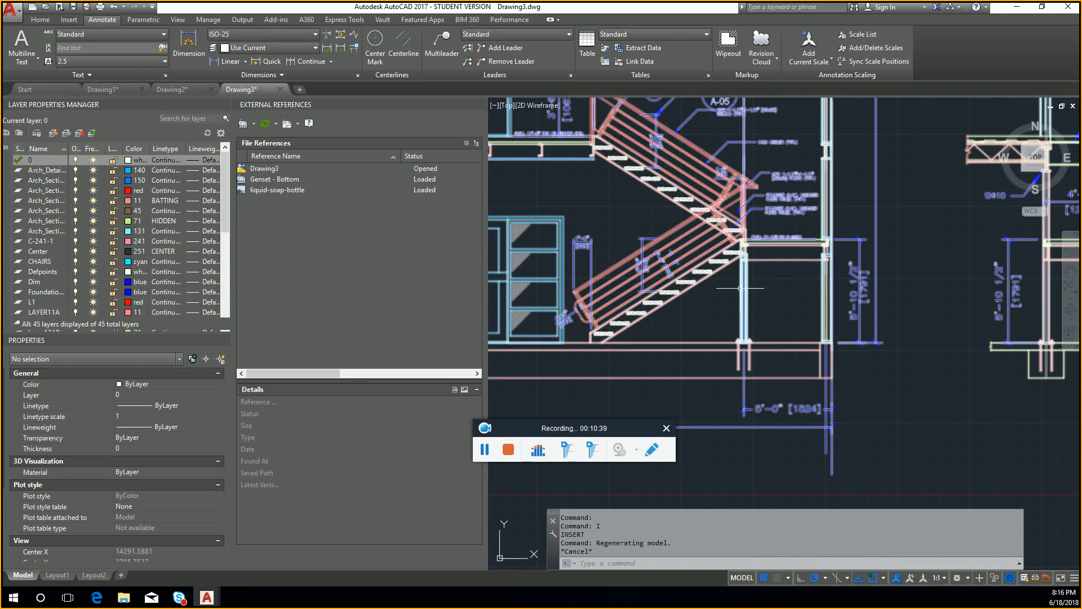
- Save the drawing as XREF TEST in the Instructor Files folder, using the AutoCAD 2013 Drawing format
{"action": "key", "text": "ctrl+s"}
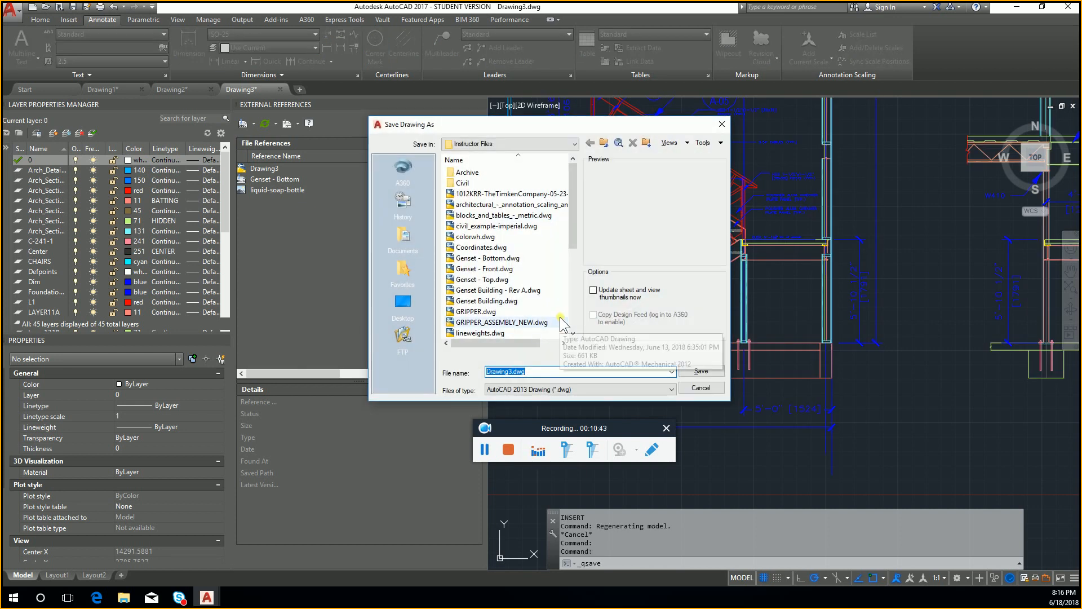
{"action": "type", "text": "xref"}
{"action": "key", "text": "BackSpace"}
{"action": "key", "text": "BackSpace"}
{"action": "key", "text": "BackSpace"}
{"action": "type", "text": "X"}
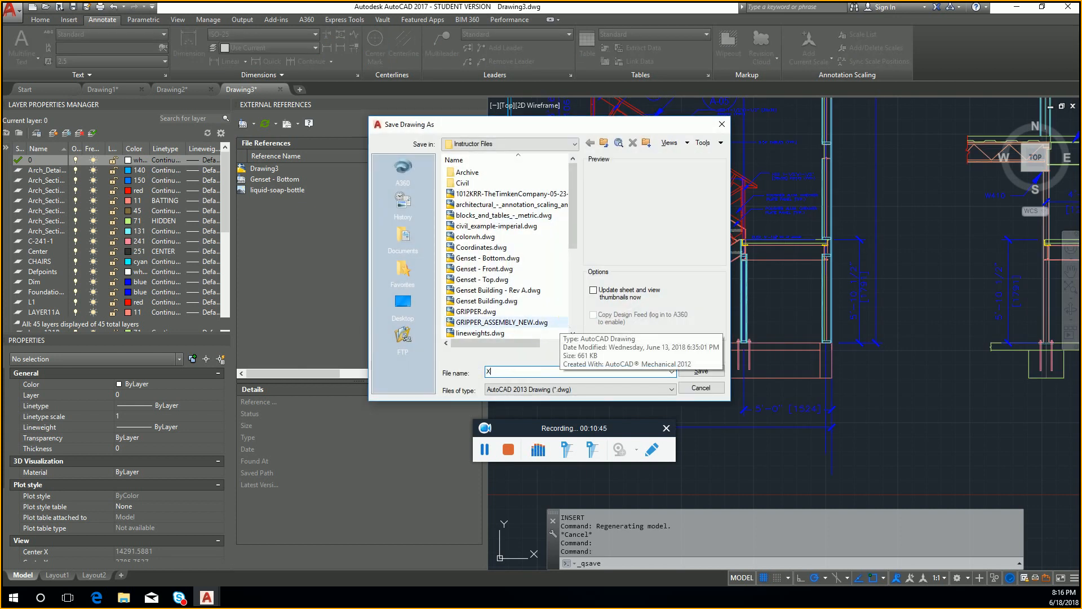
{"action": "type", "text": "REF TEST"}
{"action": "key", "text": "Return"}
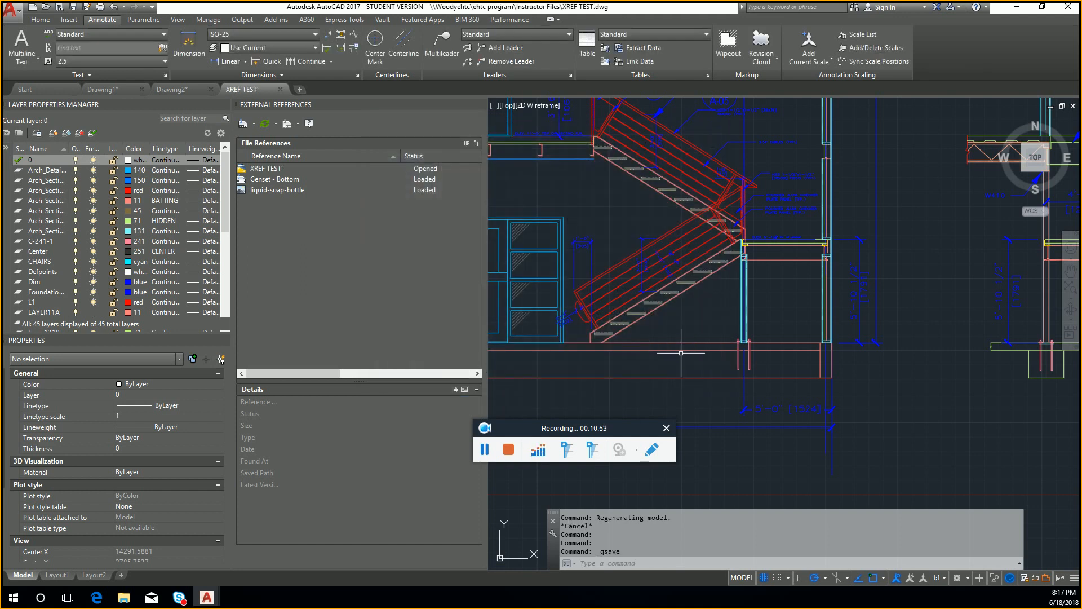
{"action": "middle_click_drag", "start_coordinate": [713, 290], "coordinate": [758, 327]}
{"action": "scroll", "coordinate": [758, 328], "scroll_direction": "down", "scroll_amount": 2}
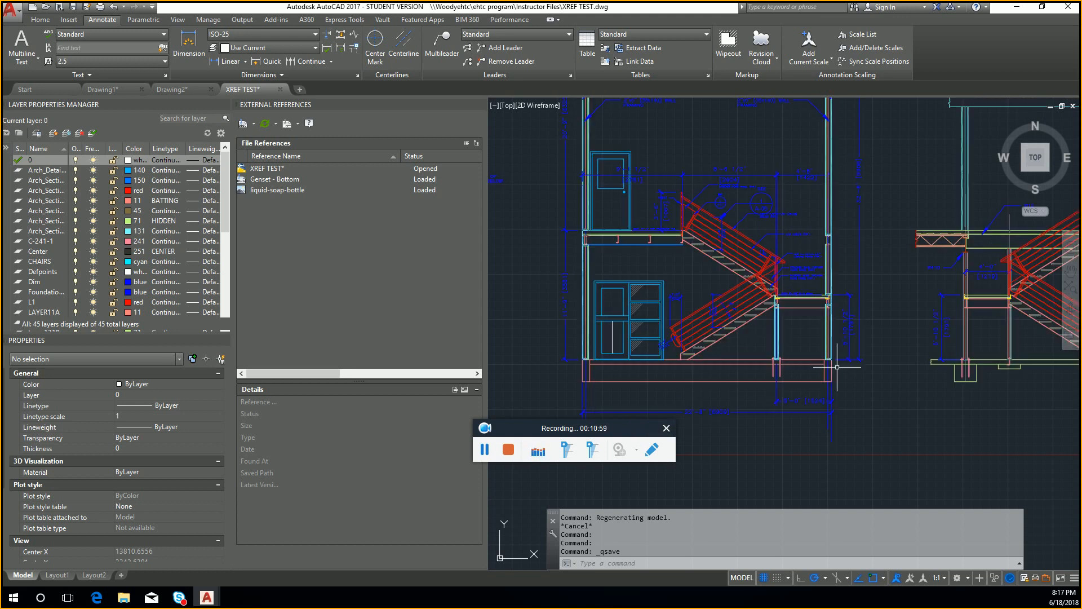
{"action": "type", "text": "L"}
{"action": "key", "text": "Return"}
{"action": "scroll", "coordinate": [564, 318], "scroll_direction": "up", "scroll_amount": 4}
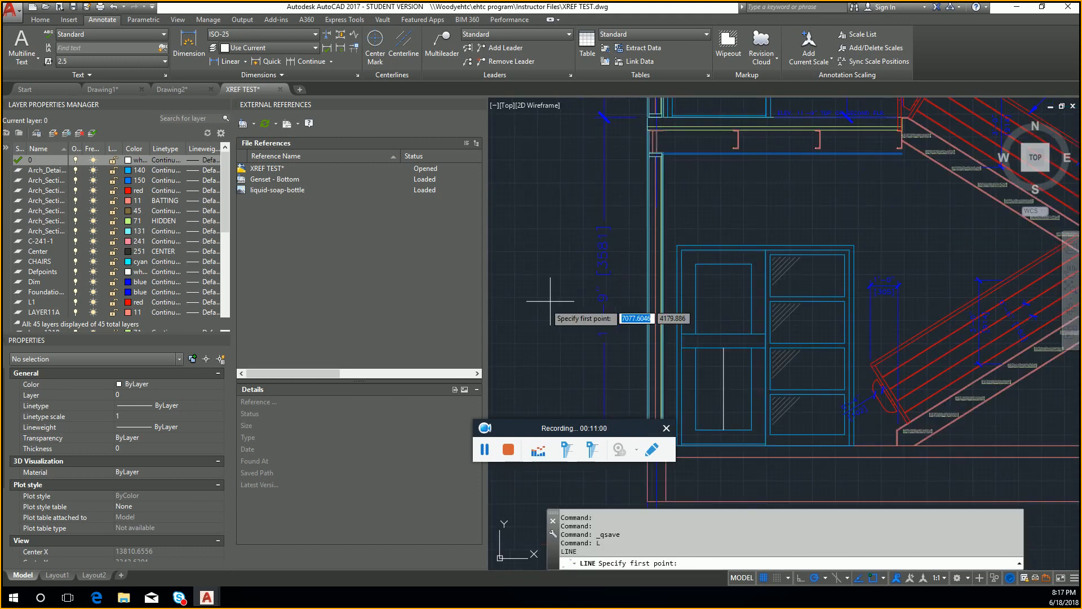
{"action": "key", "text": "Escape"}
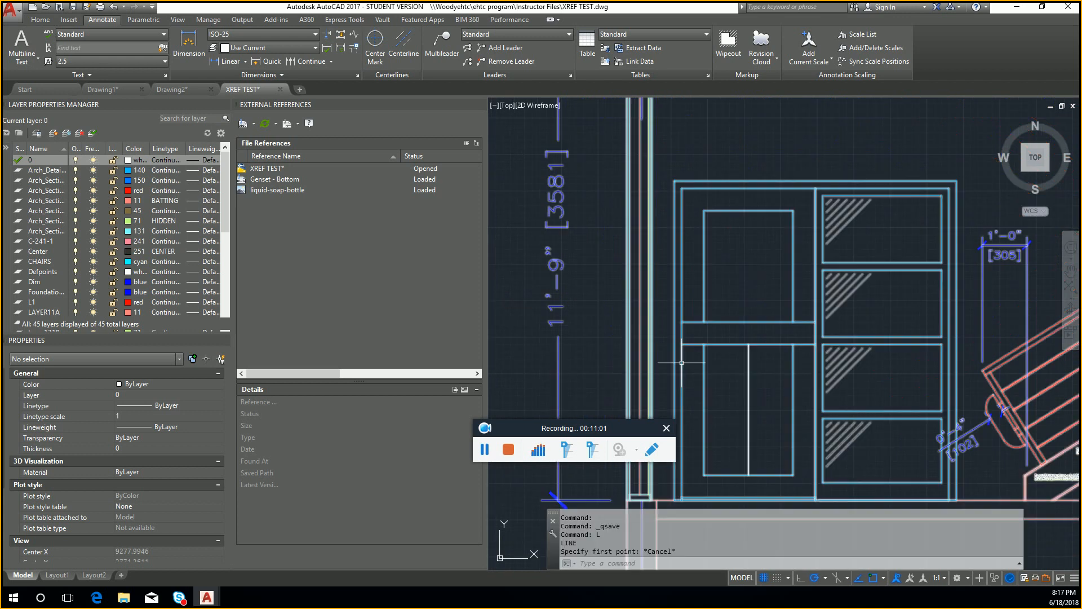
- Start in-place editing of the inserted architectural block with REFEDIT, automatically selecting all nested objects
{"action": "left_click", "coordinate": [749, 375]}
{"action": "scroll", "coordinate": [710, 355], "scroll_direction": "down", "scroll_amount": 5}
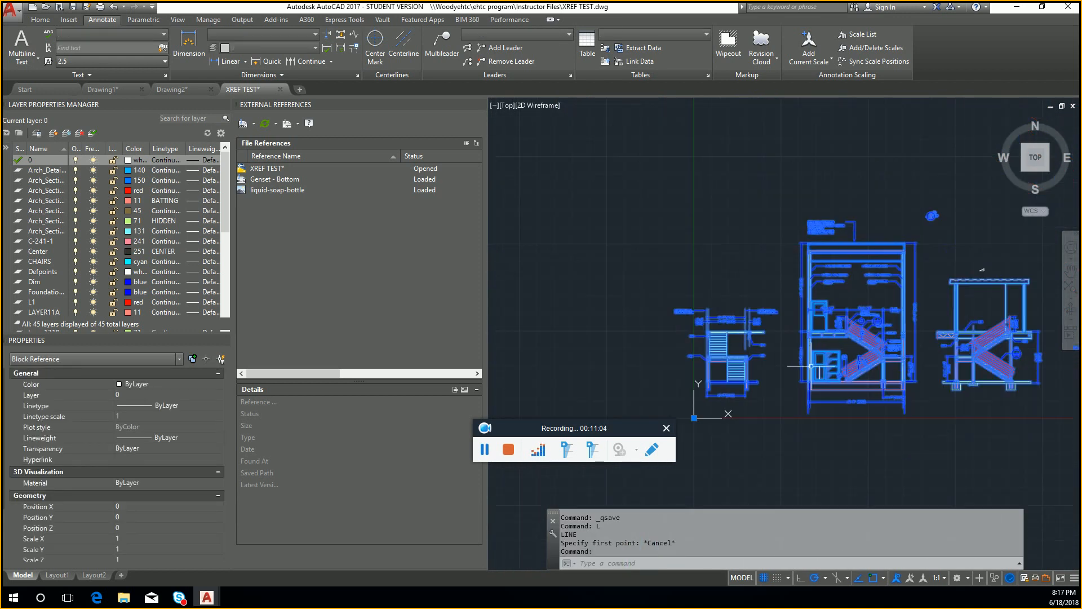
{"action": "middle_click_drag", "start_coordinate": [822, 359], "coordinate": [791, 358]}
{"action": "type", "text": "REFEDI"}
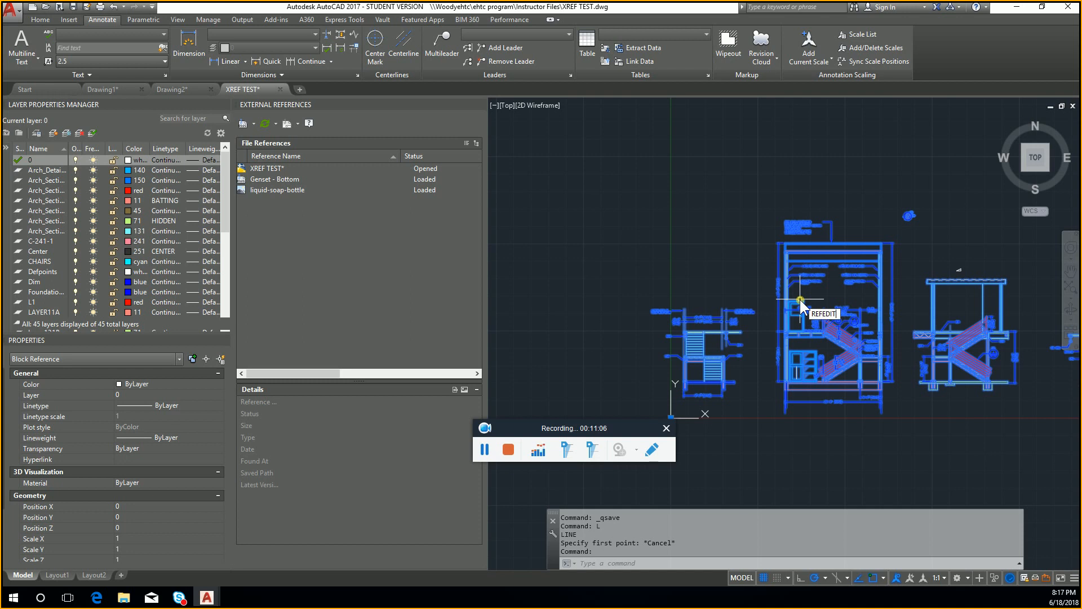
{"action": "type", "text": "T"}
{"action": "key", "text": "Return"}
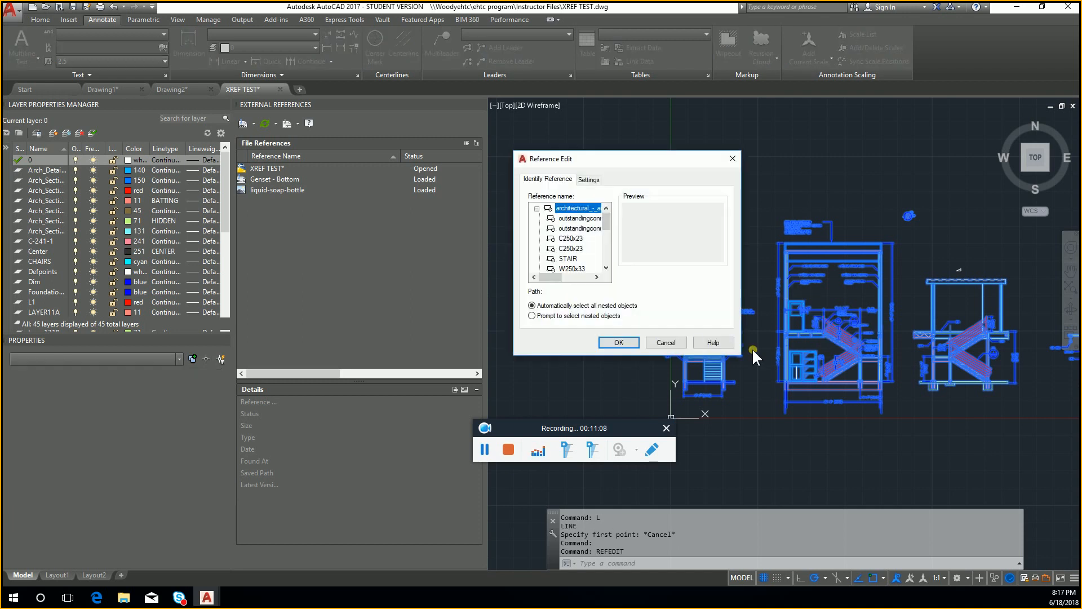
{"action": "left_click", "coordinate": [619, 343]}
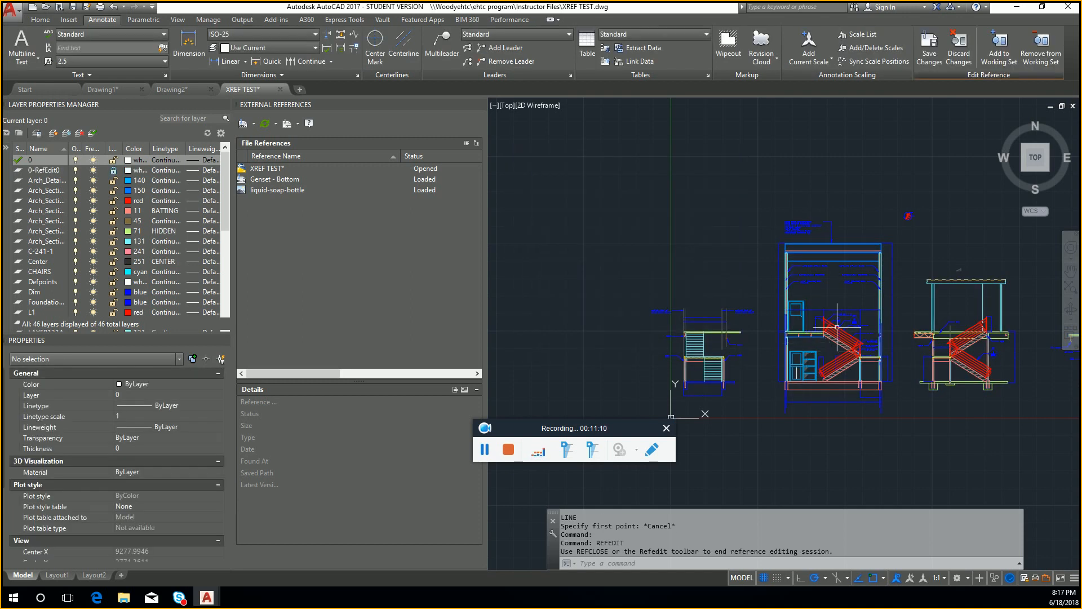
- End the in-place block editing session and discard its changes
{"action": "scroll", "coordinate": [824, 344], "scroll_direction": "up", "scroll_amount": 5}
{"action": "middle_click_drag", "start_coordinate": [824, 344], "coordinate": [973, 250]}
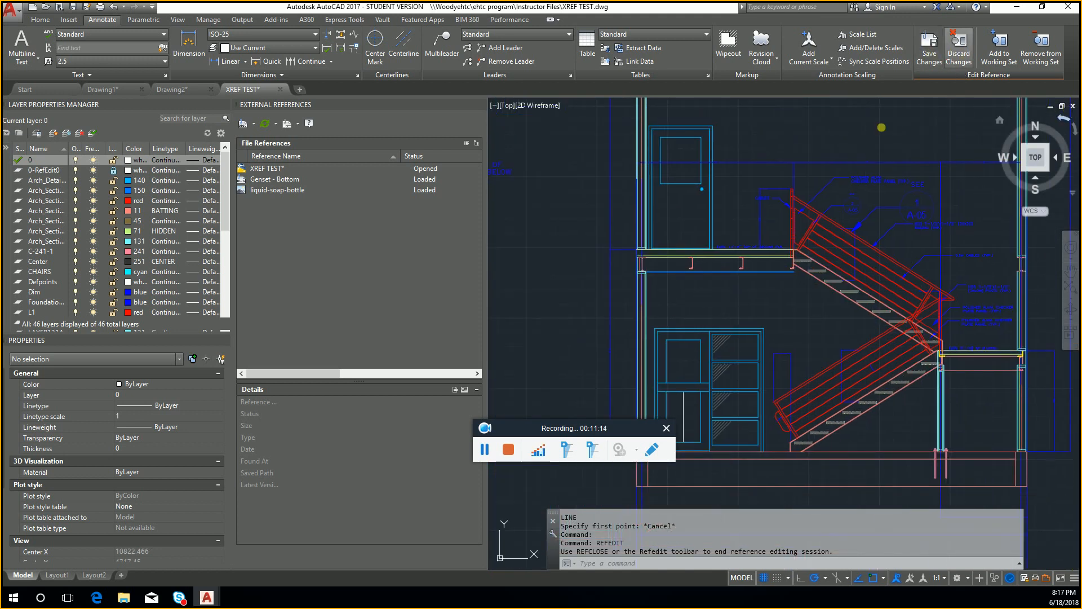
{"action": "left_click", "coordinate": [959, 48]}
{"action": "left_click", "coordinate": [546, 335]}
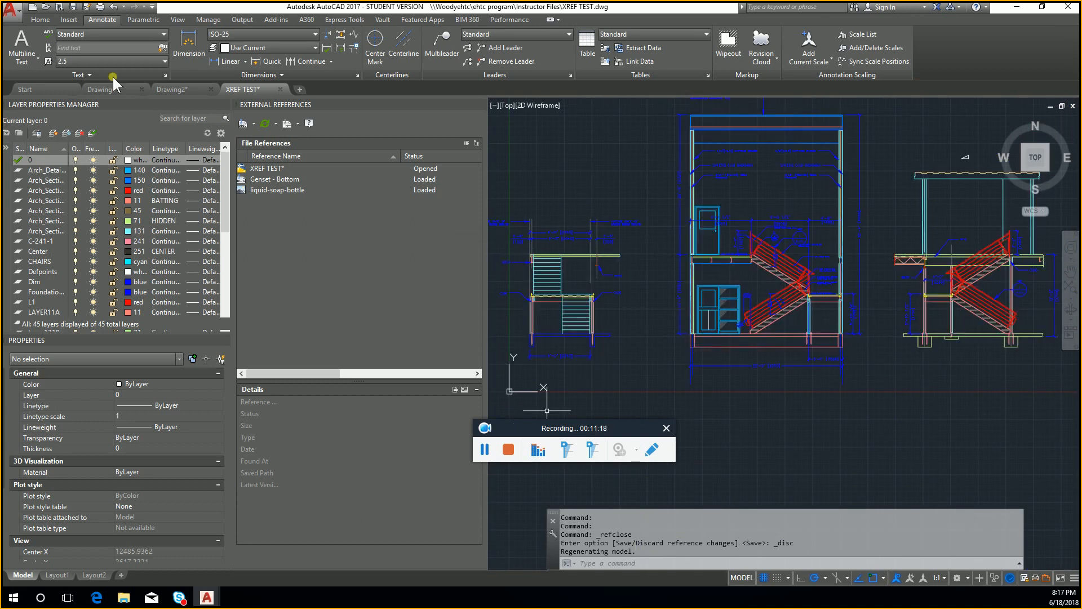
- Open the source drawing architectural_-_annotation_scaling_and_multileaders.dwg from the recent documents
{"action": "left_click", "coordinate": [12, 14]}
{"action": "left_click", "coordinate": [186, 115]}
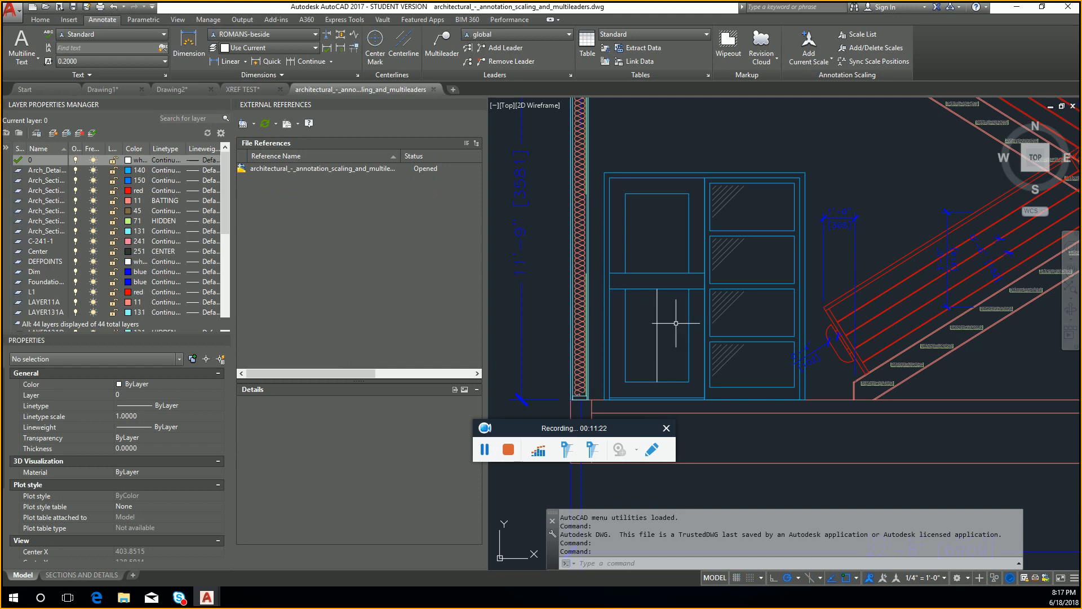
- Erase the vertical line in the lower panel of the ground-floor cabinet beside the stairs and save the source drawing
{"action": "left_click", "coordinate": [676, 323]}
{"action": "left_click", "coordinate": [620, 313]}
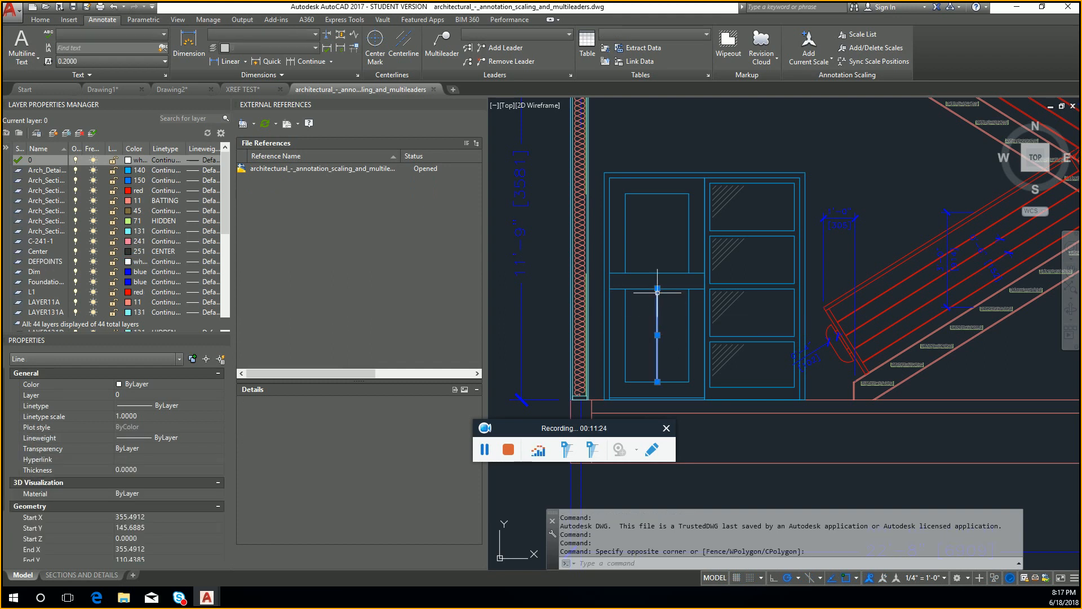
{"action": "key", "text": "Delete"}
{"action": "key", "text": "ctrl+s"}
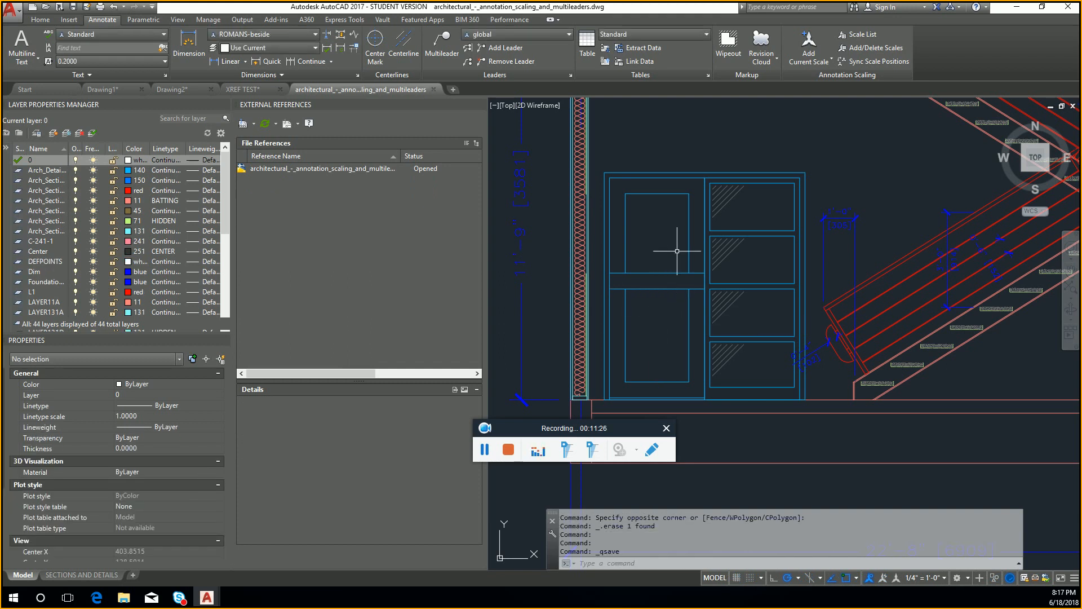
{"action": "scroll", "coordinate": [677, 251], "scroll_direction": "down", "scroll_amount": 8}
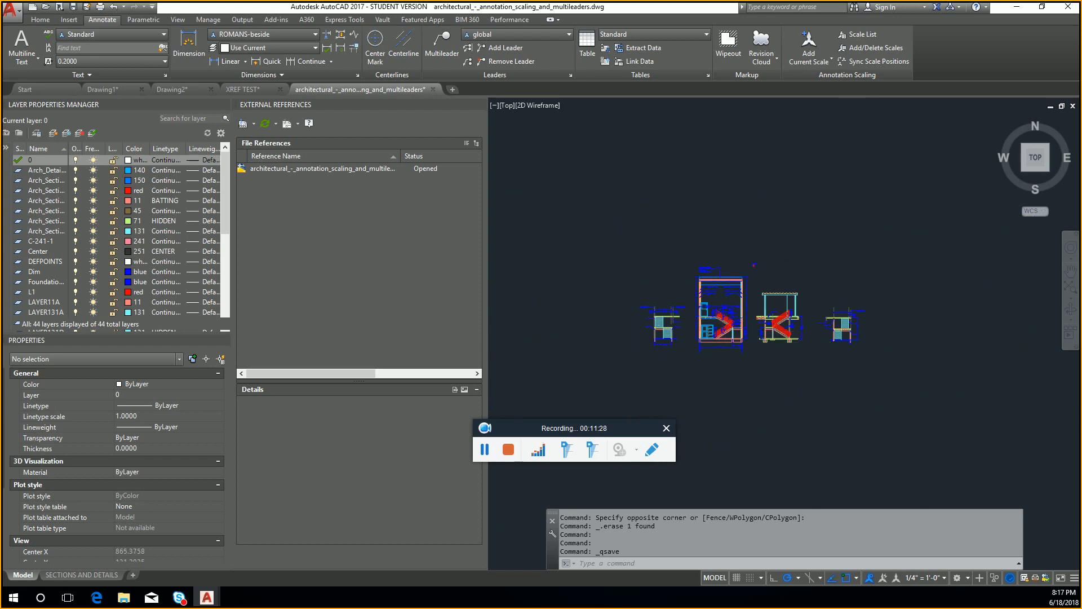
{"action": "scroll", "coordinate": [827, 325], "scroll_direction": "up", "scroll_amount": 4}
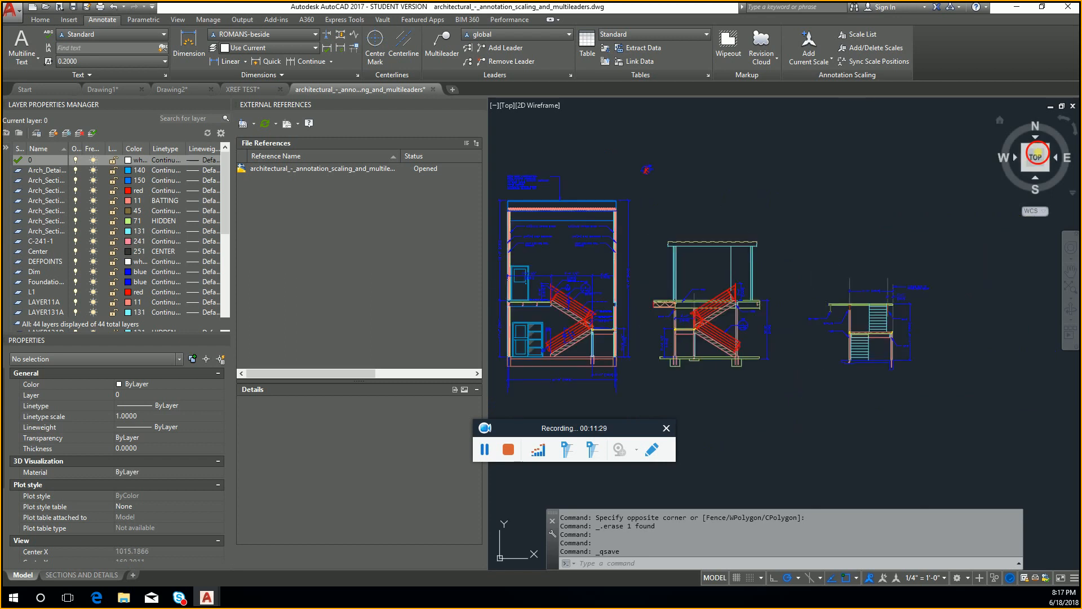
- Close the source drawing, return to XREF TEST.dwg and inspect the ground-floor cabinet in the inserted architectural block
{"action": "left_click", "coordinate": [1072, 106]}
{"action": "left_click", "coordinate": [523, 315]}
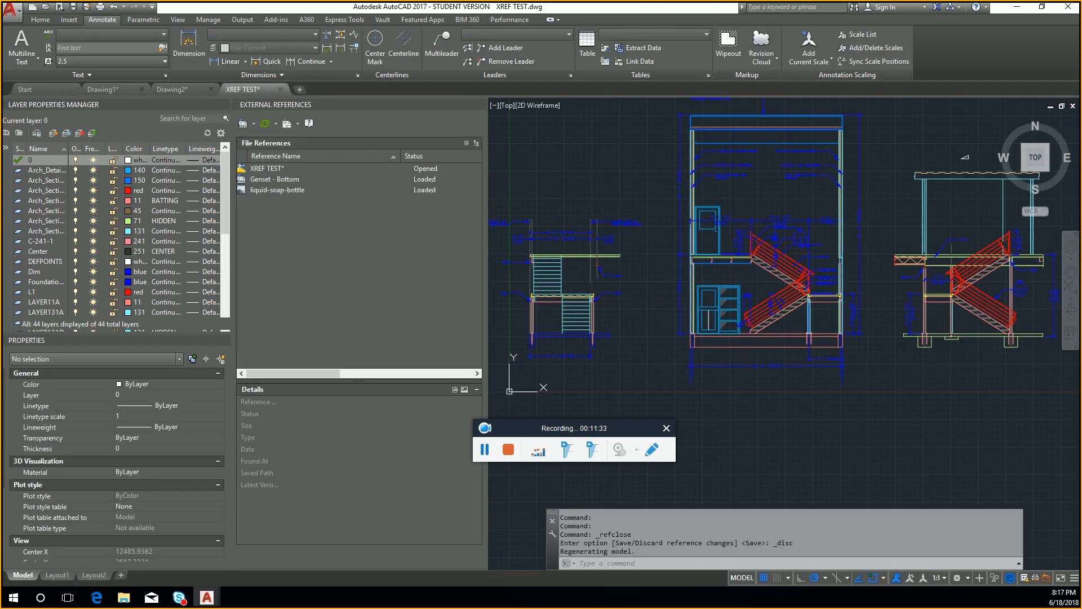
{"action": "scroll", "coordinate": [696, 322], "scroll_direction": "up", "scroll_amount": 4}
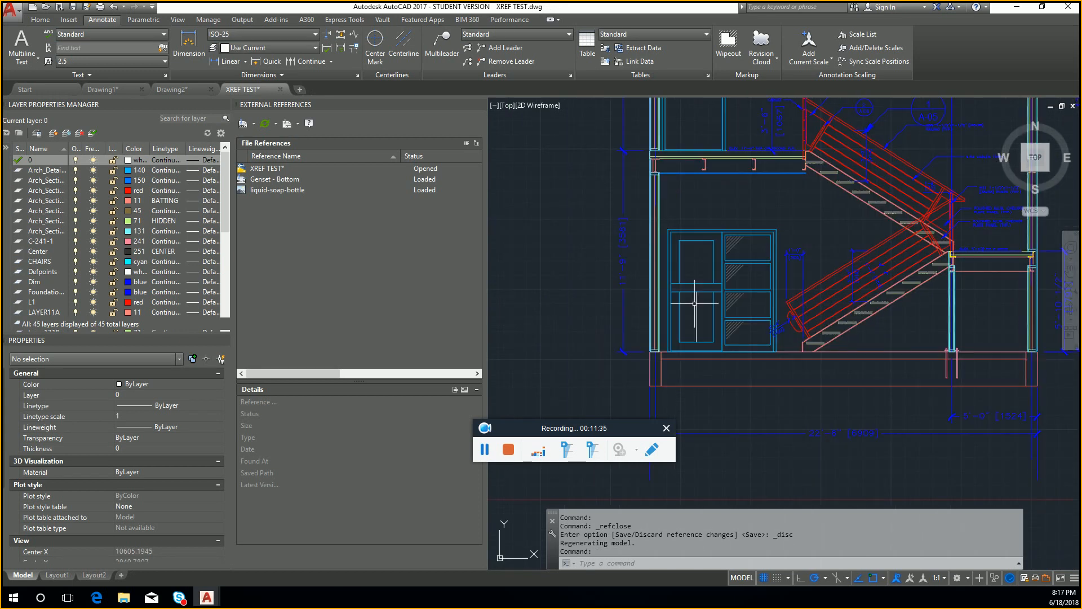
{"action": "left_click", "coordinate": [694, 303]}
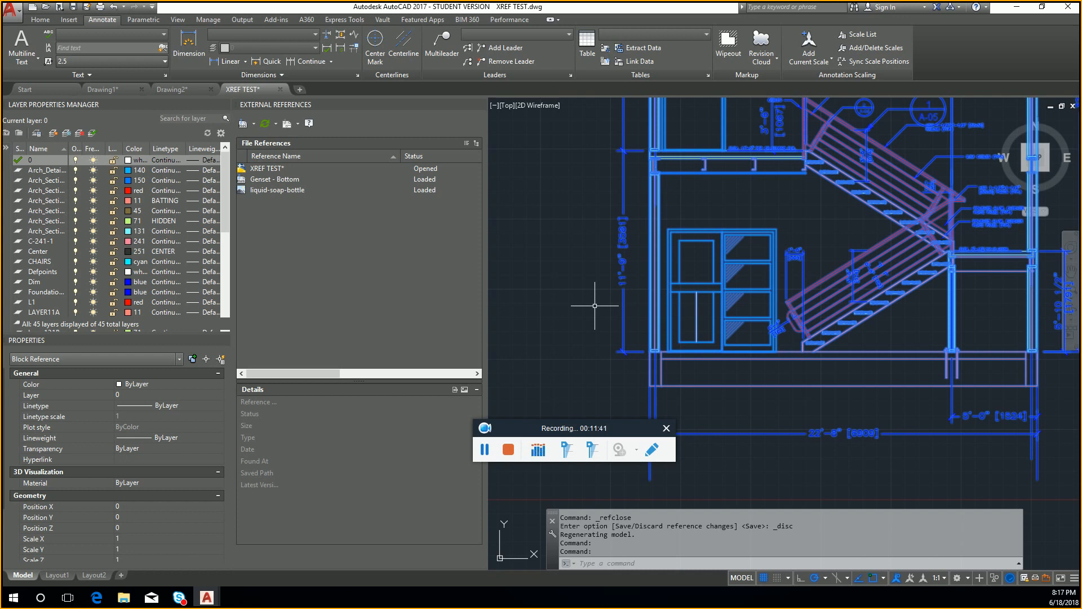
- Insert the existing architectural_-_annotation_scaling_and_multileaders block at 0,0,0 with a scale of 1 and no rotation
{"action": "type", "text": "i"}
{"action": "key", "text": "Return"}
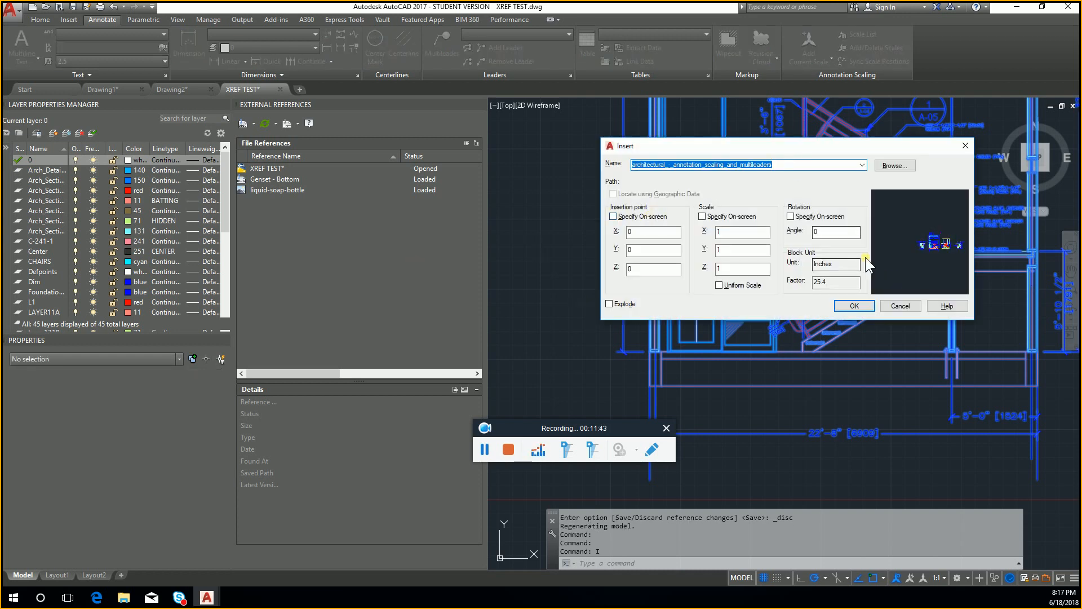
{"action": "left_click", "coordinate": [861, 165]}
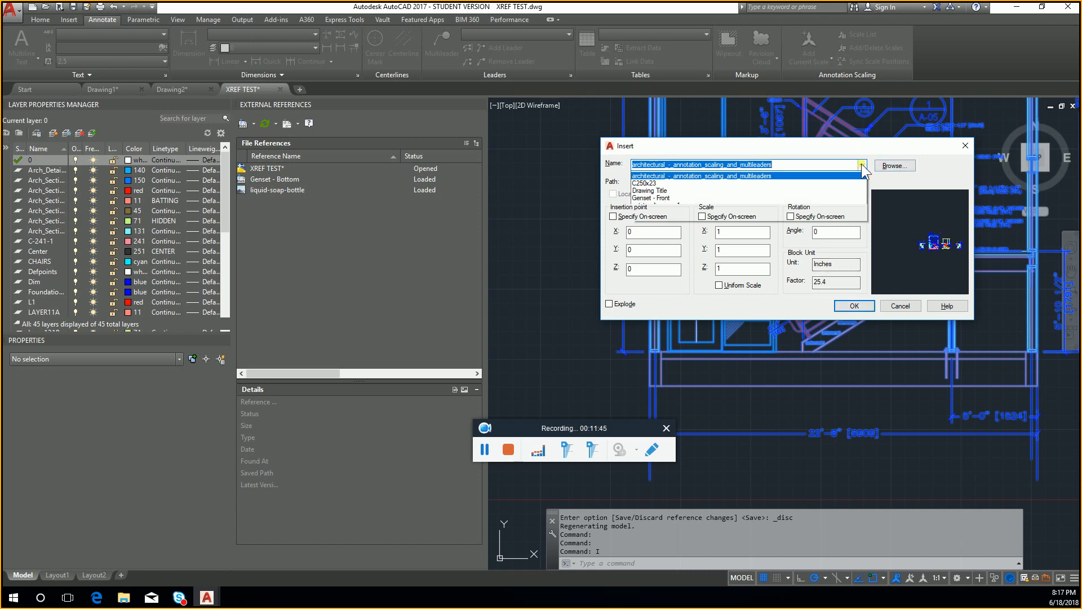
{"action": "left_click", "coordinate": [800, 194]}
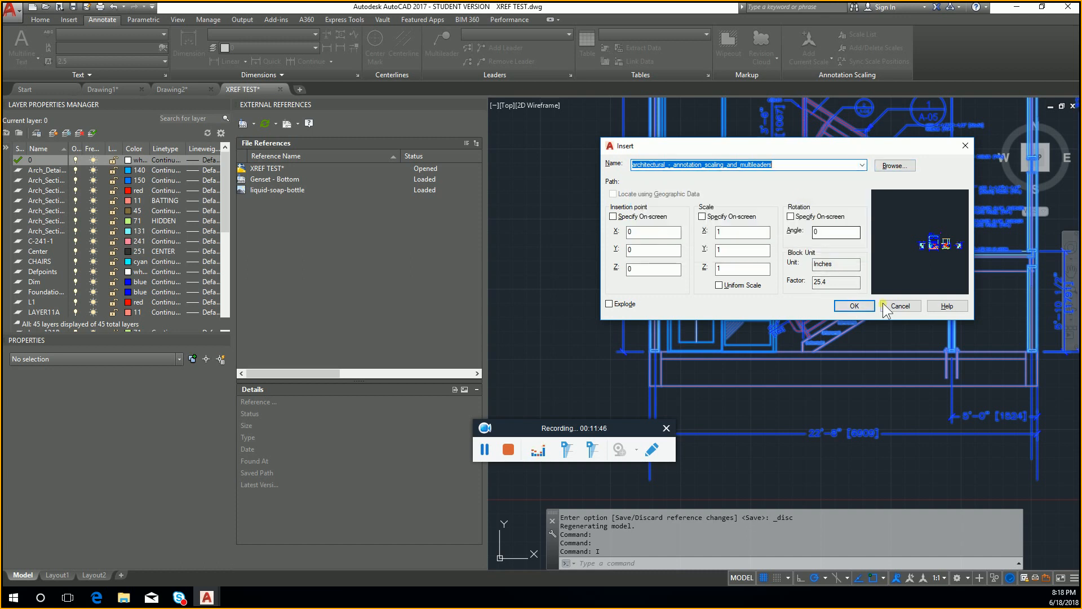
{"action": "left_click", "coordinate": [854, 306]}
{"action": "scroll", "coordinate": [756, 257], "scroll_direction": "down", "scroll_amount": 5}
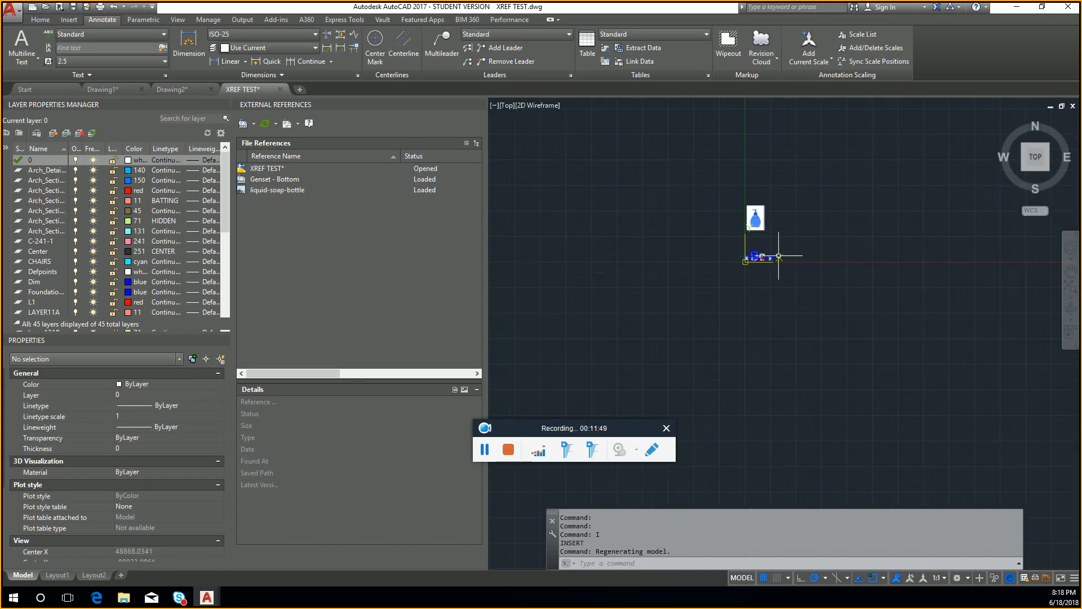
- Undo the last insertion of the architectural block
{"action": "scroll", "coordinate": [758, 260], "scroll_direction": "up", "scroll_amount": 4}
{"action": "type", "text": "I"}
{"action": "key", "text": "Return"}
{"action": "key", "text": "Escape"}
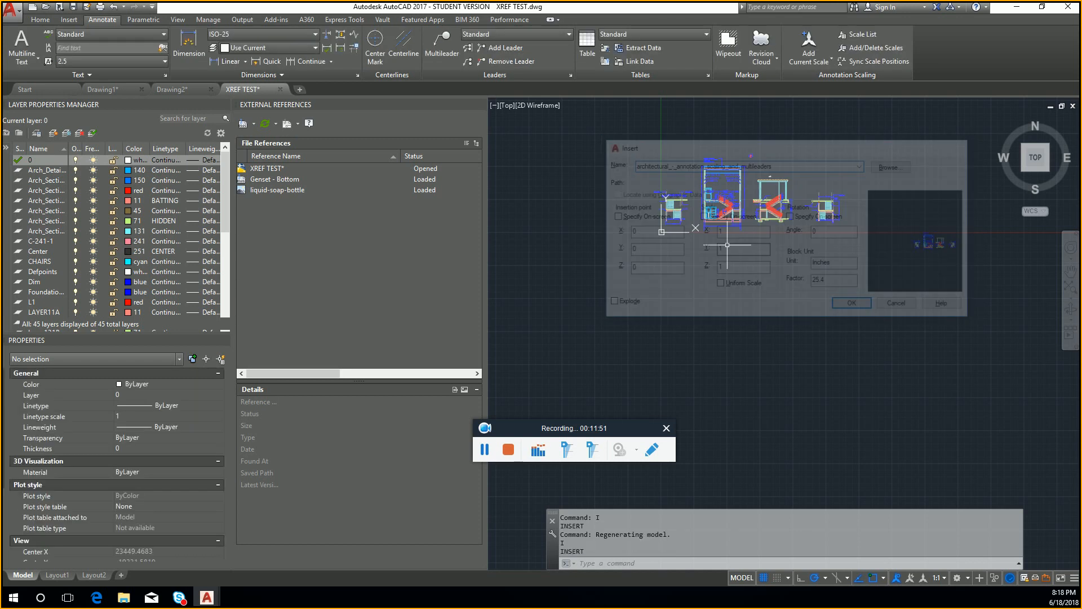
{"action": "key", "text": "ctrl+z"}
{"action": "key", "text": "ctrl+z"}
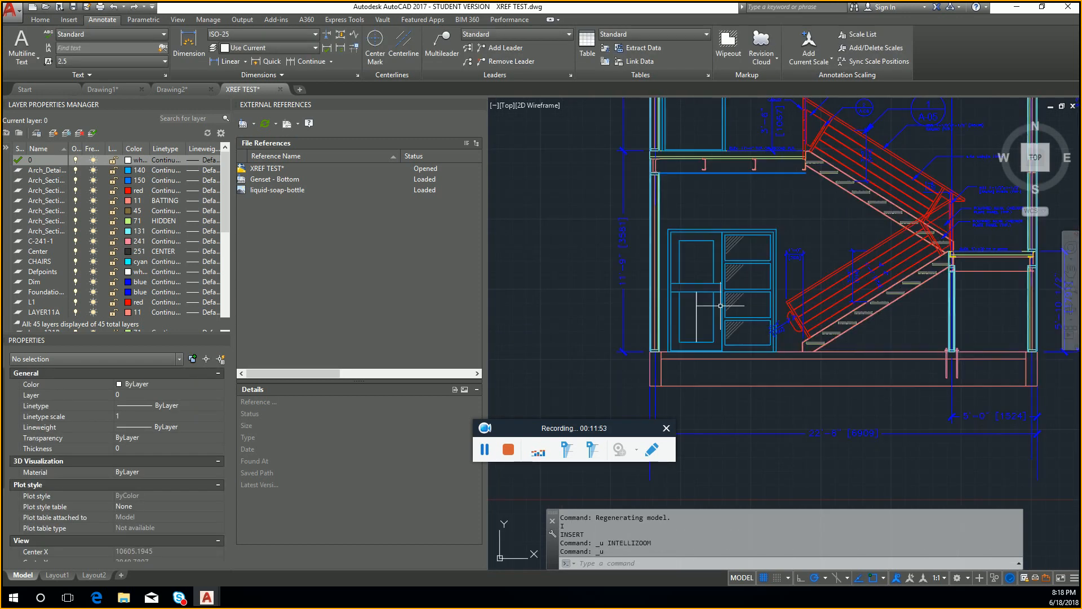
- Insert another copy of the architectural block with an on-screen insertion point at about 31159, 15556
{"action": "type", "text": "I"}
{"action": "key", "text": "Return"}
{"action": "left_click", "coordinate": [614, 216]}
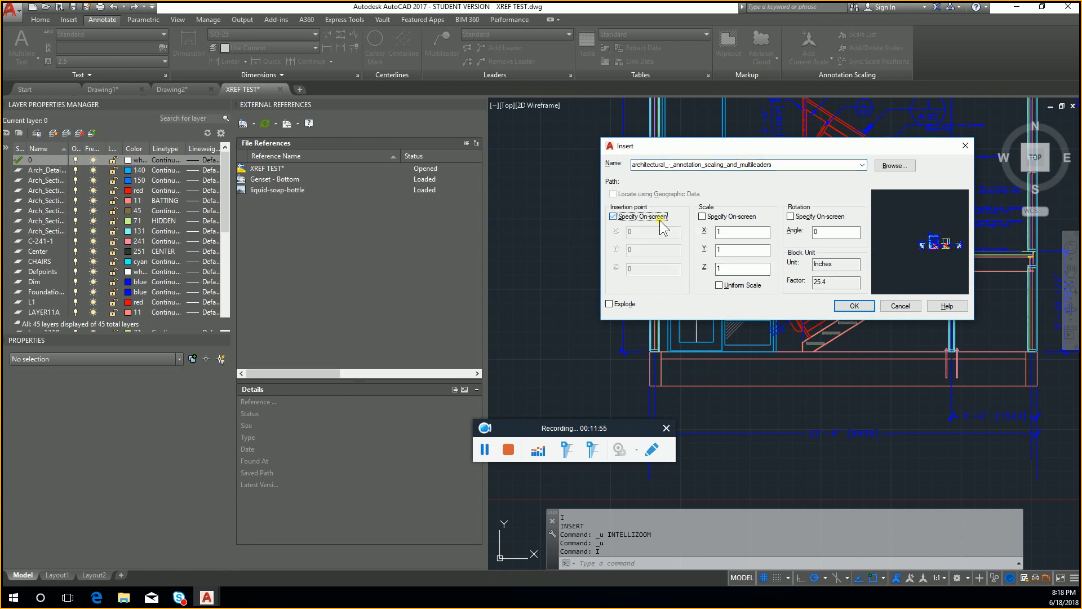
{"action": "left_click", "coordinate": [852, 304]}
{"action": "scroll", "coordinate": [846, 308], "scroll_direction": "down", "scroll_amount": 10}
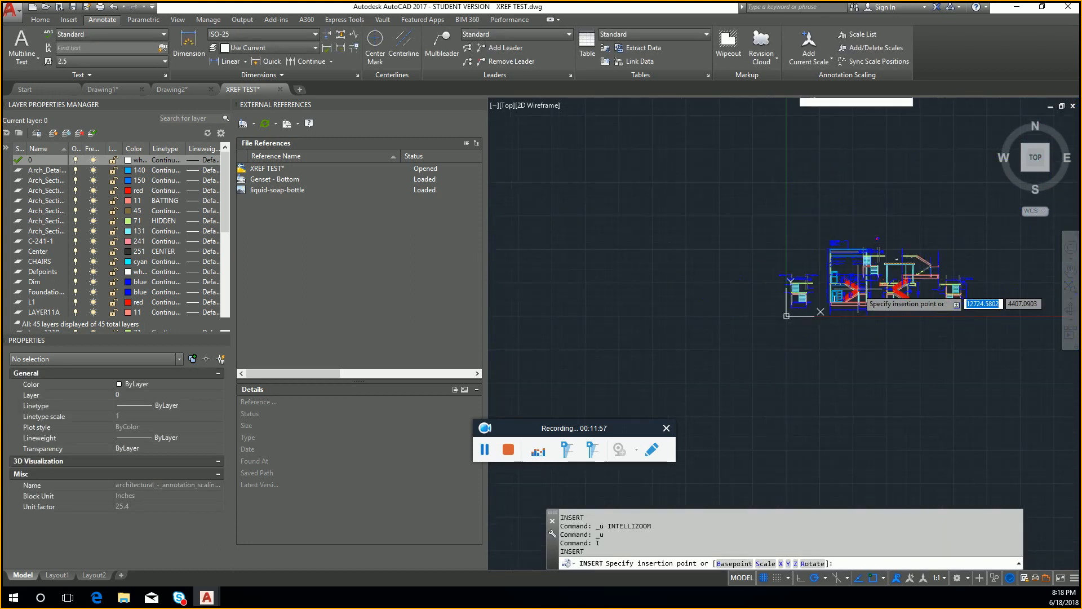
{"action": "middle_click_drag", "start_coordinate": [853, 288], "coordinate": [691, 302]}
{"action": "key", "text": "Escape"}
{"action": "scroll", "coordinate": [694, 220], "scroll_direction": "up", "scroll_amount": 10}
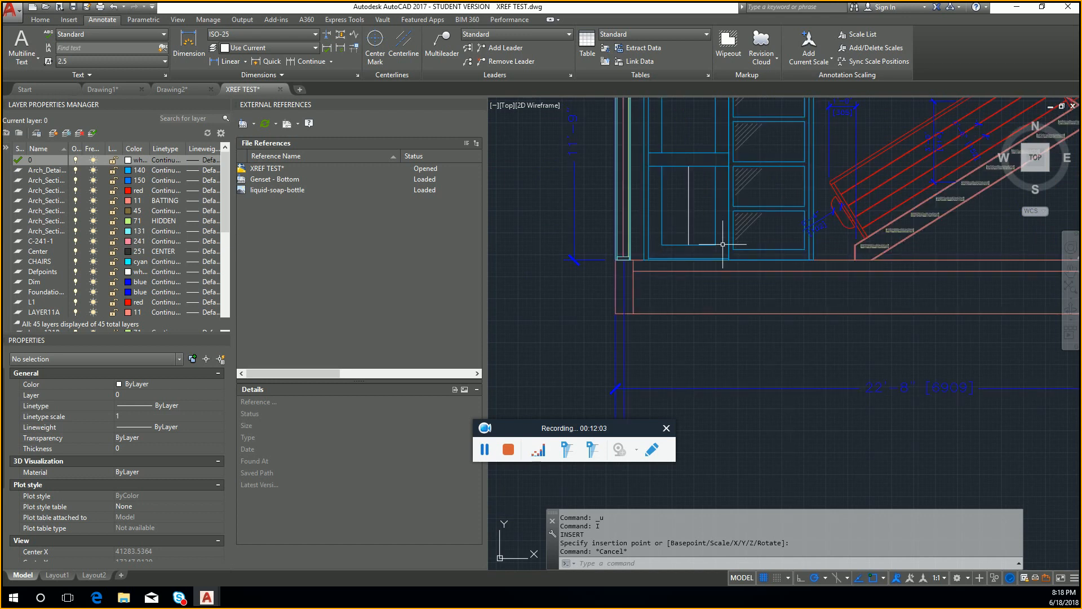
- Examine the new block copy beside the original, checking the lower panel of its ground-floor cabinet for the vertical line
{"action": "left_click", "coordinate": [680, 190]}
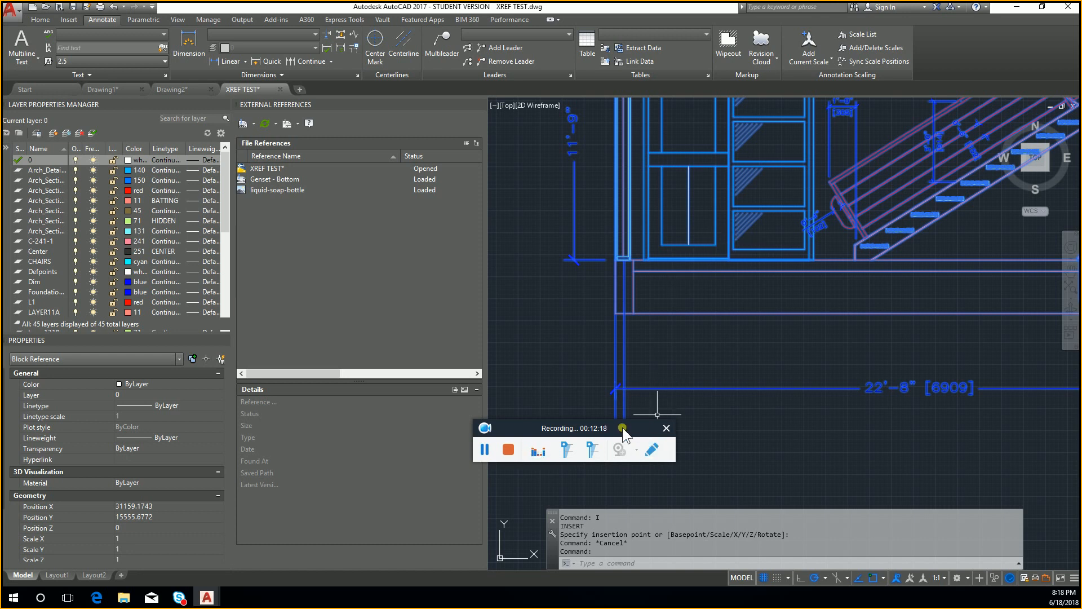
{"action": "left_click_drag", "start_coordinate": [623, 428], "coordinate": [1081, 428]}
{"action": "left_click", "coordinate": [954, 339]}
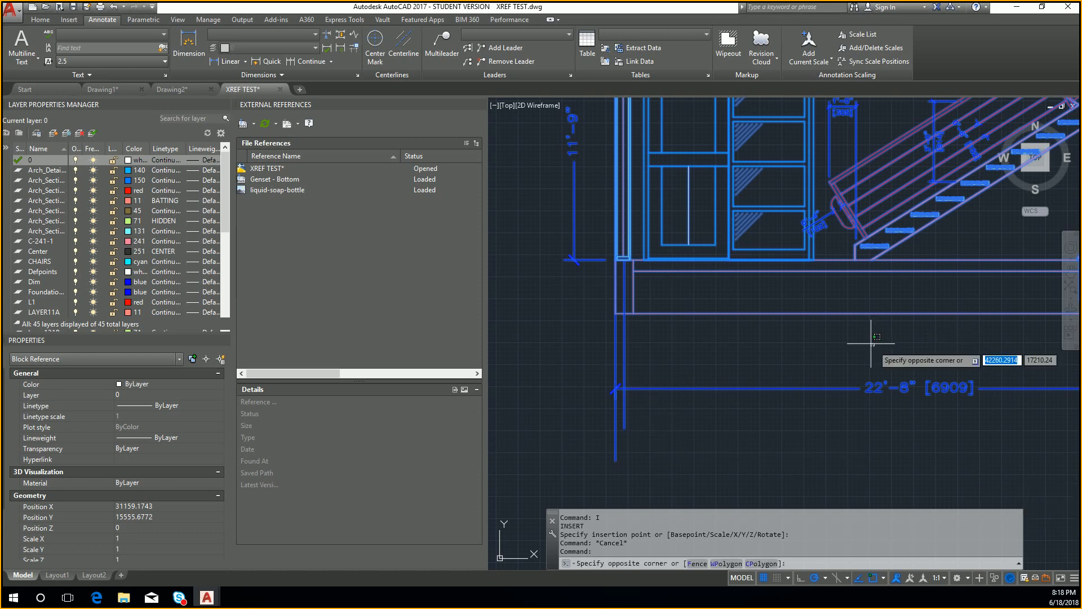
{"action": "key", "text": "Escape"}
{"action": "key", "text": "Escape"}
{"action": "scroll", "coordinate": [863, 315], "scroll_direction": "down", "scroll_amount": 5}
{"action": "scroll", "coordinate": [865, 274], "scroll_direction": "down", "scroll_amount": 4}
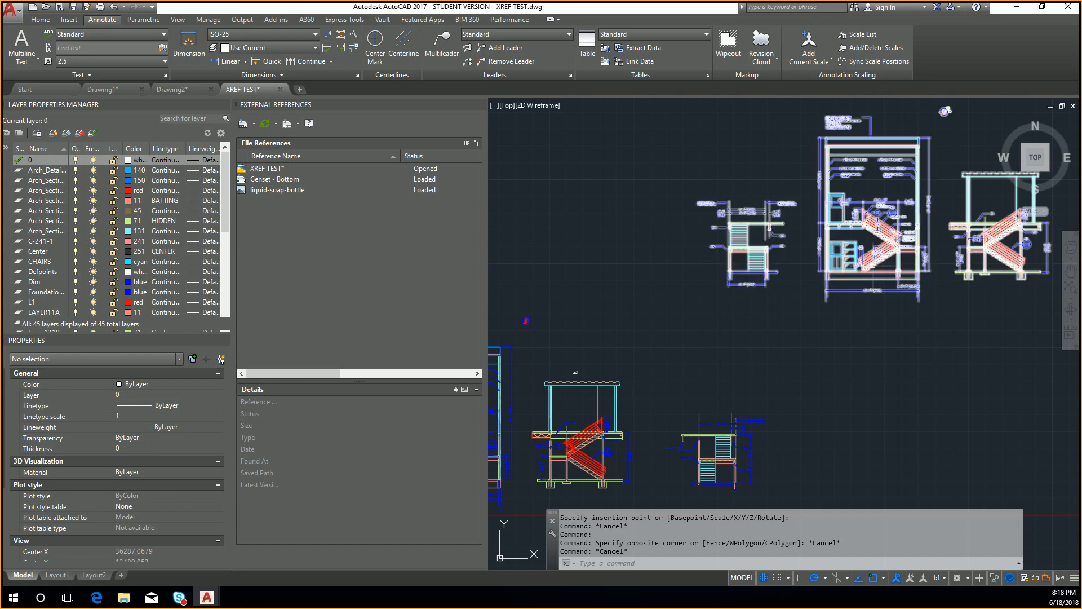
{"action": "scroll", "coordinate": [796, 292], "scroll_direction": "up", "scroll_amount": 4}
{"action": "scroll", "coordinate": [813, 268], "scroll_direction": "up", "scroll_amount": 4}
{"action": "middle_click_drag", "start_coordinate": [964, 216], "coordinate": [827, 270]}
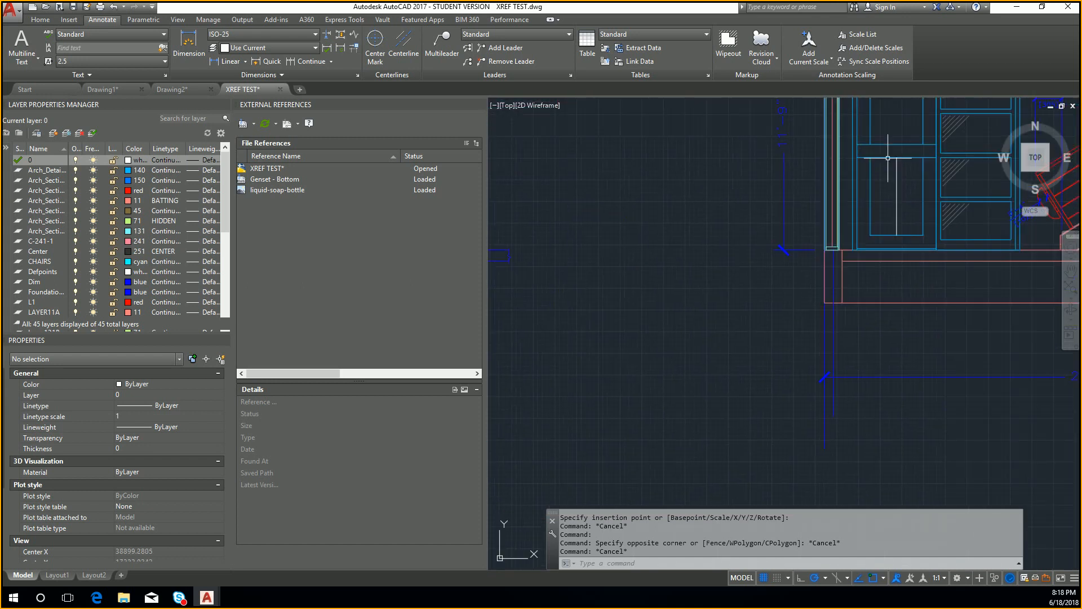
- Reopen the source drawing architectural_-_annotation_scaling_and_multileaders.dwg from the recent documents
{"action": "left_click", "coordinate": [8, 13]}
{"action": "left_click", "coordinate": [102, 89]}
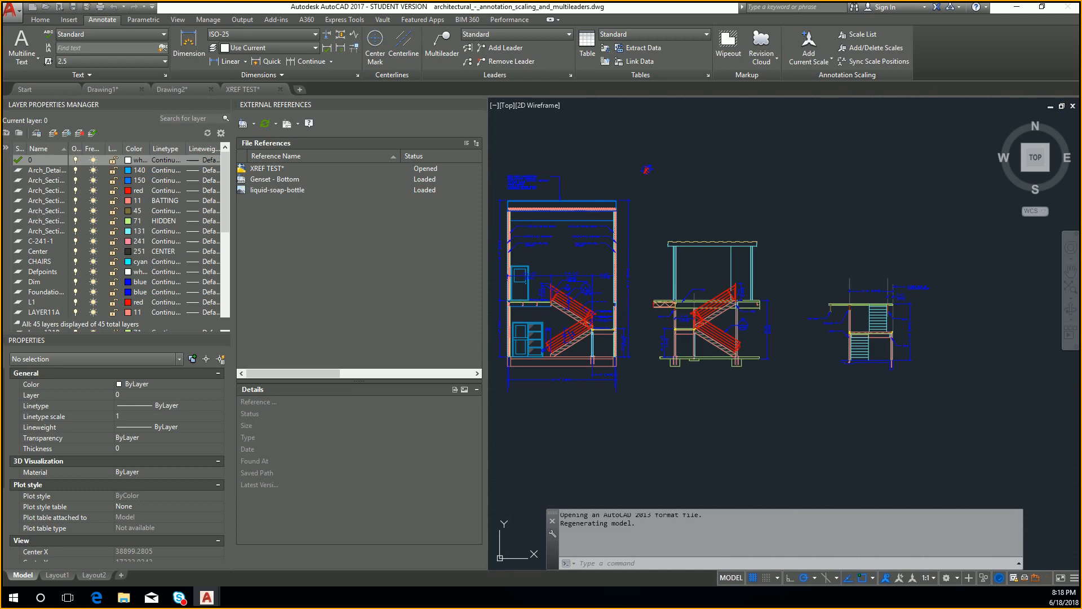
{"action": "scroll", "coordinate": [680, 321], "scroll_direction": "up", "scroll_amount": 5}
{"action": "scroll", "coordinate": [680, 321], "scroll_direction": "down", "scroll_amount": 5}
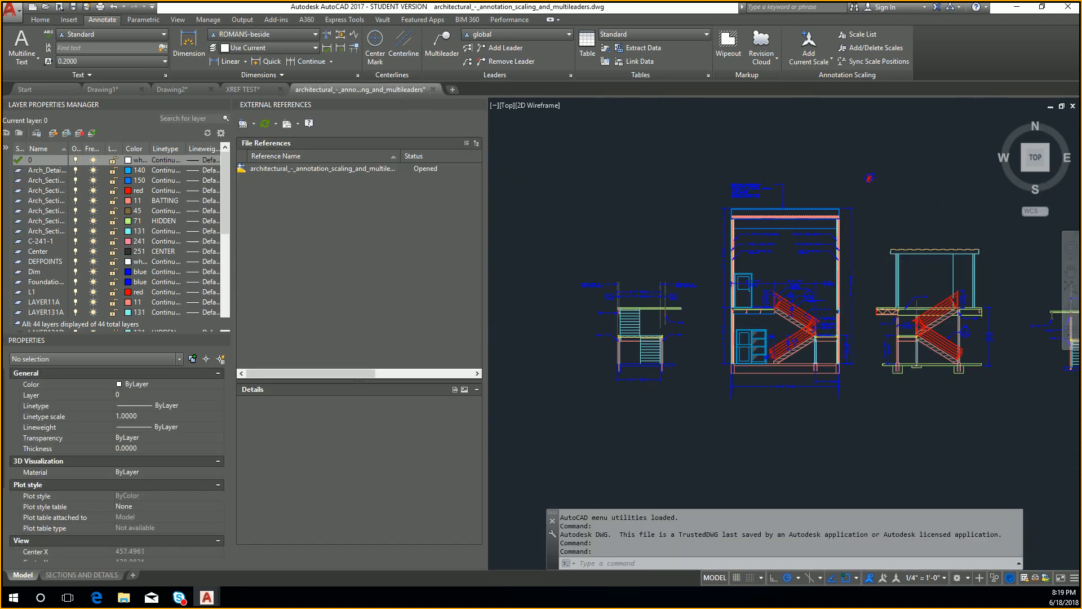
- Examine the lower panel of the ground-floor cabinet beside the stairs in the source drawing
{"action": "scroll", "coordinate": [755, 383], "scroll_direction": "up", "scroll_amount": 4}
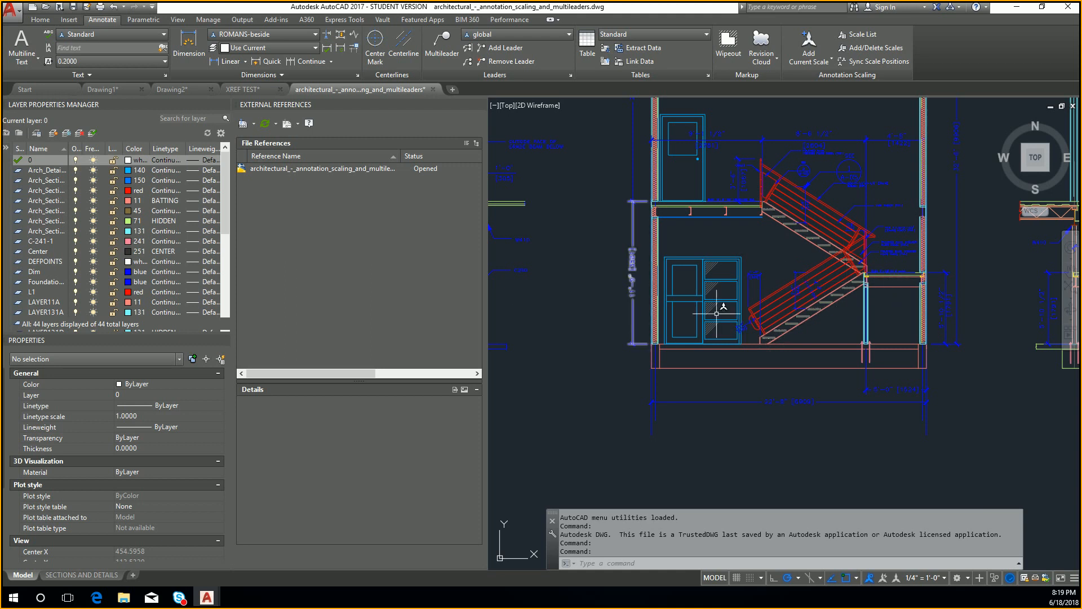
{"action": "scroll", "coordinate": [657, 313], "scroll_direction": "up", "scroll_amount": 6}
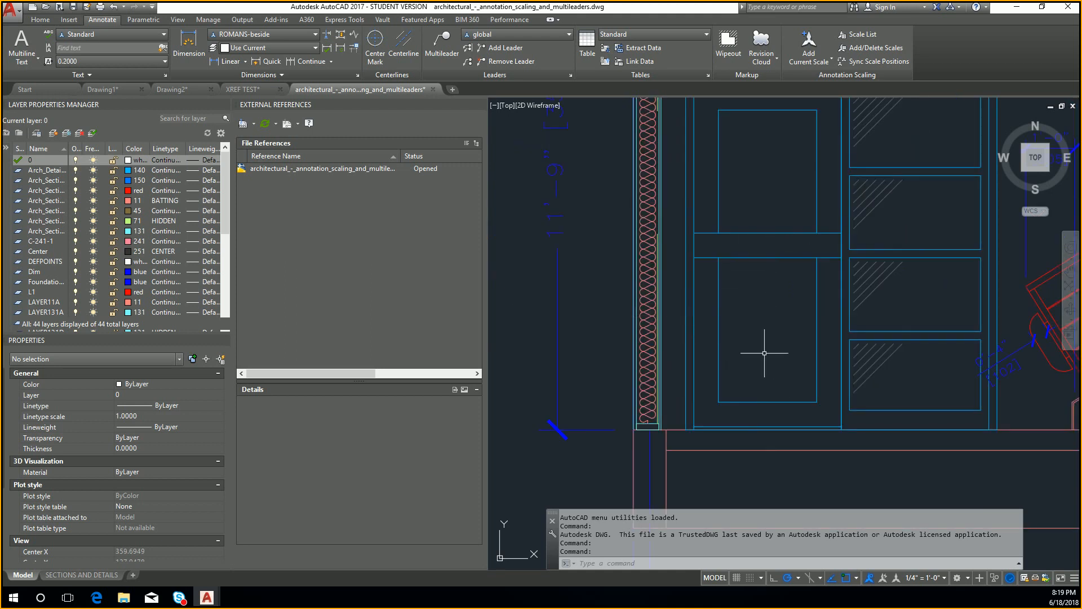
{"action": "scroll", "coordinate": [762, 338], "scroll_direction": "down", "scroll_amount": 10}
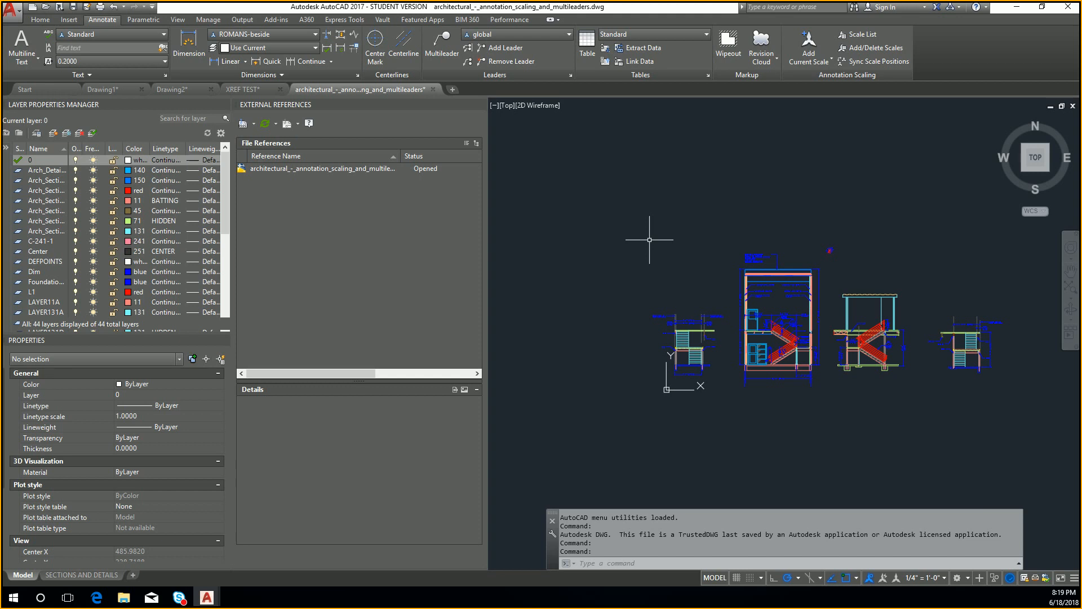
{"action": "scroll", "coordinate": [756, 366], "scroll_direction": "up", "scroll_amount": 2}
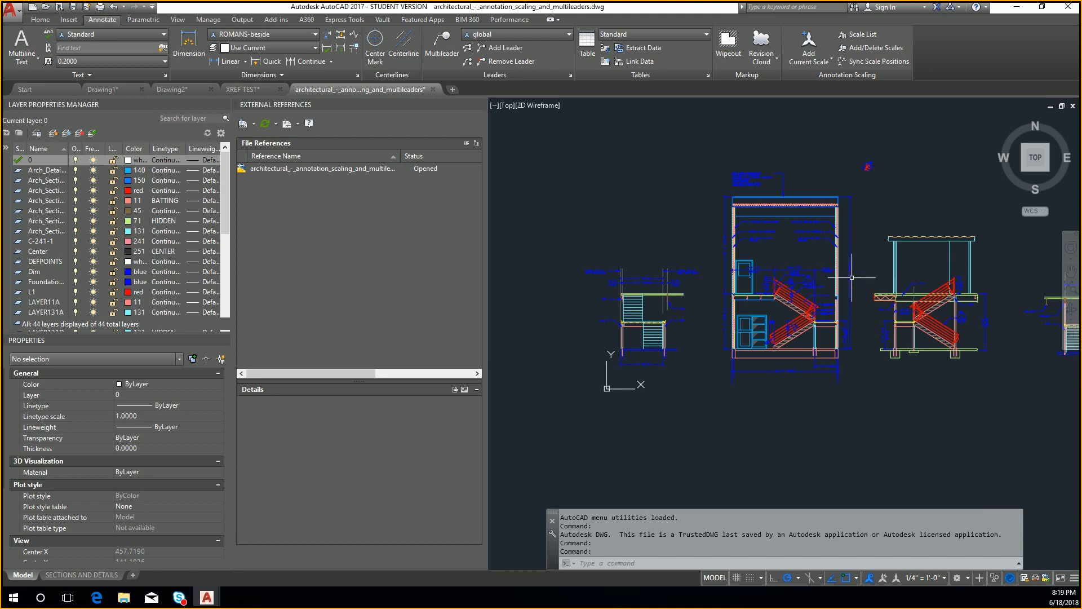
{"action": "scroll", "coordinate": [852, 277], "scroll_direction": "up", "scroll_amount": 2}
{"action": "scroll", "coordinate": [784, 298], "scroll_direction": "up", "scroll_amount": 2}
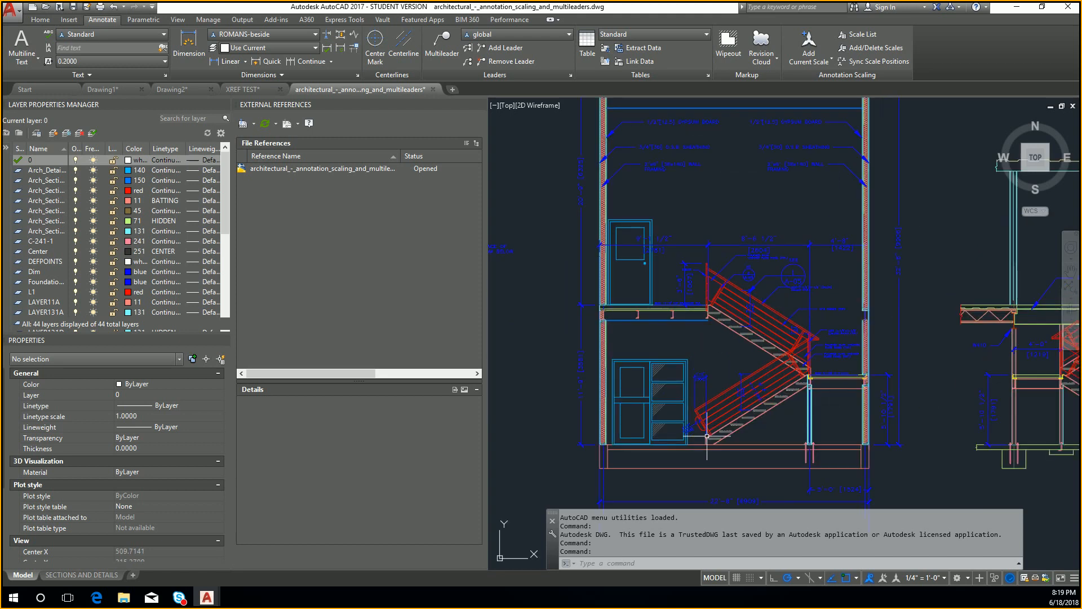
{"action": "middle_click_drag", "start_coordinate": [625, 485], "coordinate": [669, 411]}
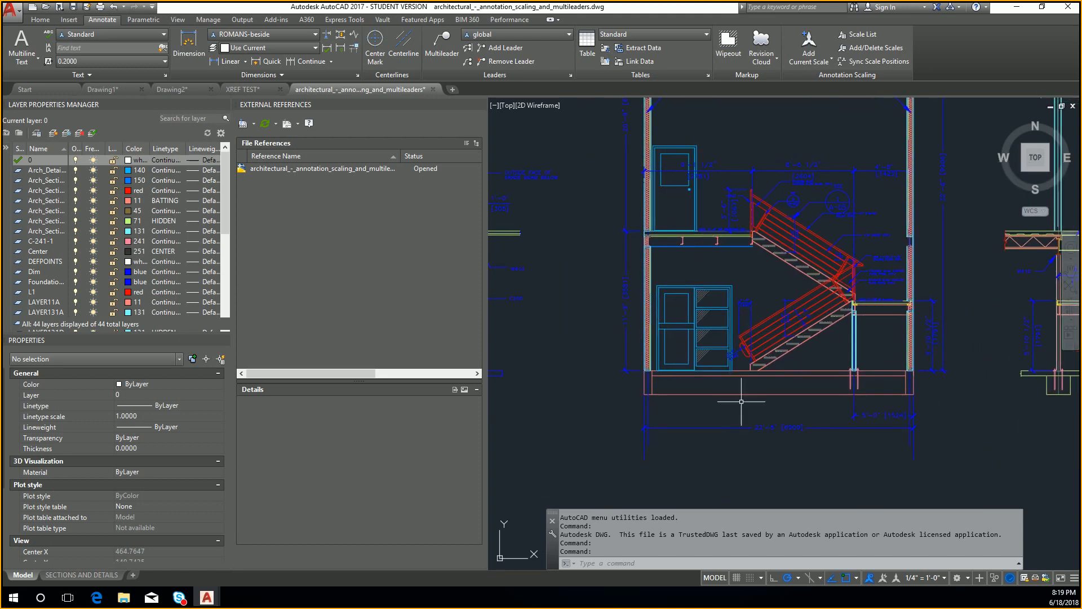
{"action": "scroll", "coordinate": [682, 389], "scroll_direction": "up", "scroll_amount": 2}
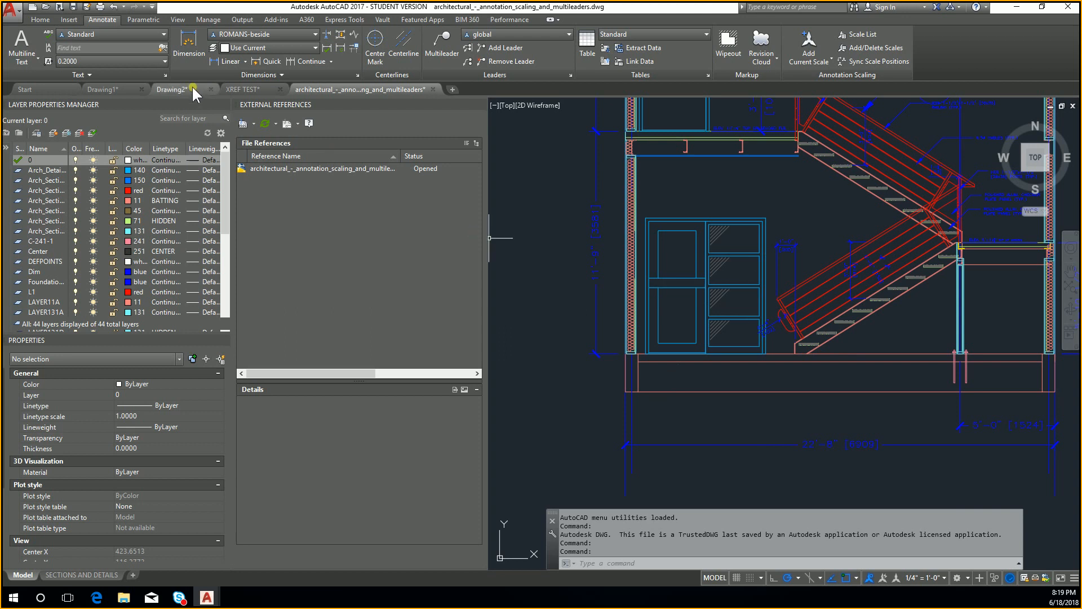
- Switch to Drawing1 and insert the architectural_-_annotation_scaling_and_multileaders drawing file as a block at 0,0
{"action": "left_click", "coordinate": [108, 90]}
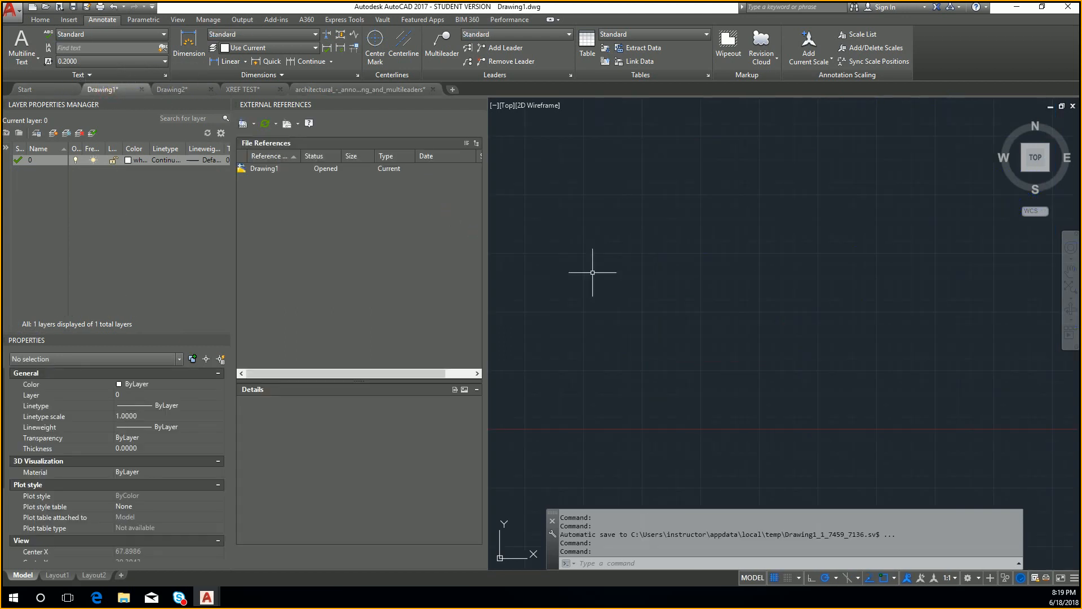
{"action": "type", "text": "i"}
{"action": "key", "text": "Return"}
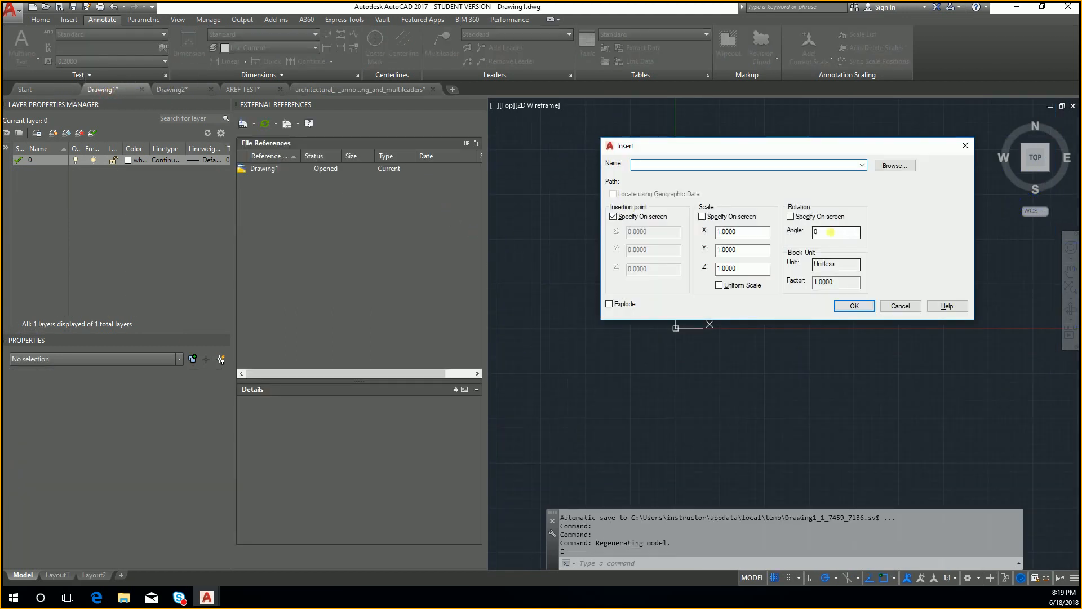
{"action": "left_click", "coordinate": [894, 166]}
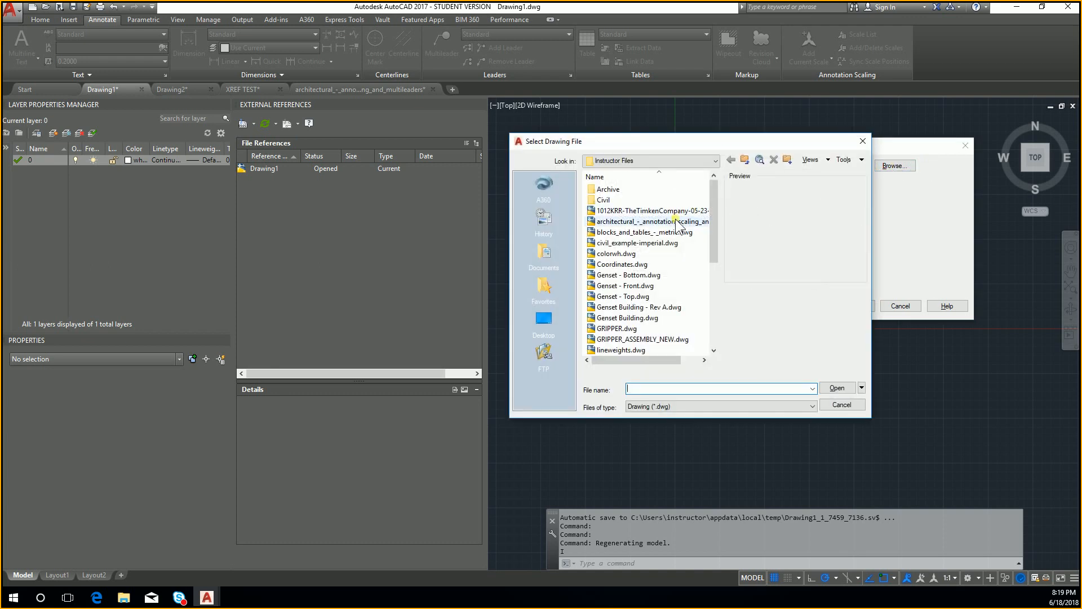
{"action": "double_click", "coordinate": [652, 221]}
{"action": "left_click", "coordinate": [870, 309]}
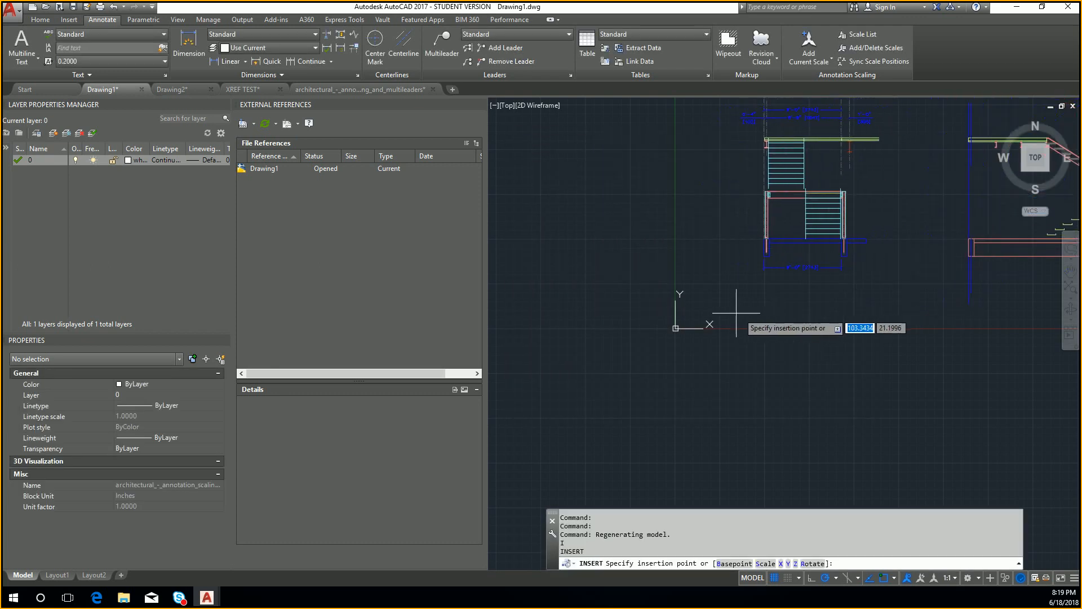
{"action": "type", "text": "0,0"}
{"action": "key", "text": "Return"}
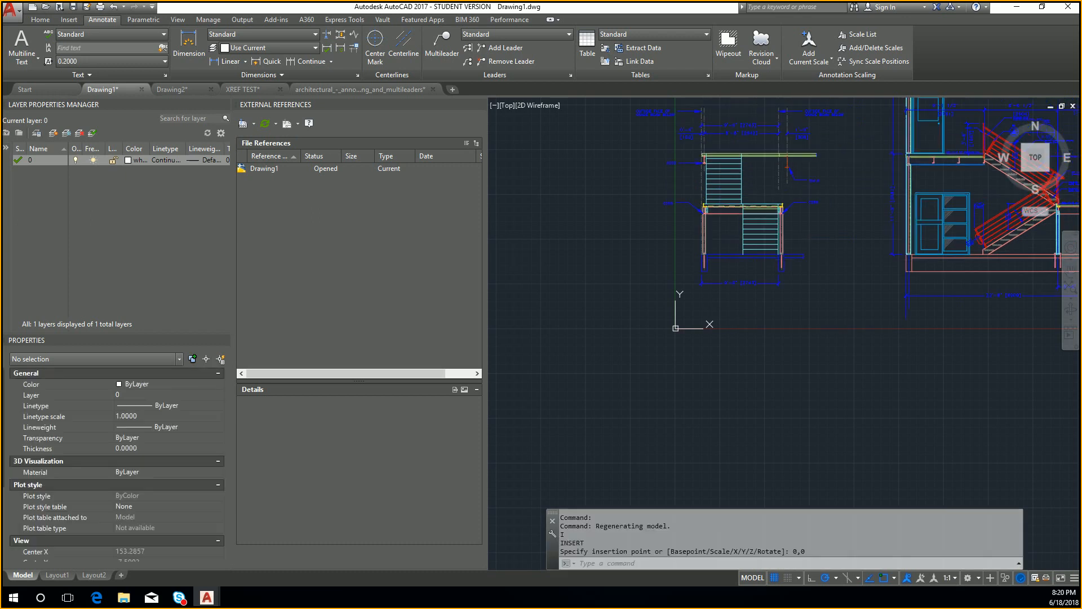
{"action": "key", "text": "Escape"}
- Explode the inserted architectural block in Drawing1 into its individual objects
{"action": "scroll", "coordinate": [975, 244], "scroll_direction": "down", "scroll_amount": 2}
{"action": "middle_click_drag", "start_coordinate": [975, 245], "coordinate": [758, 299]}
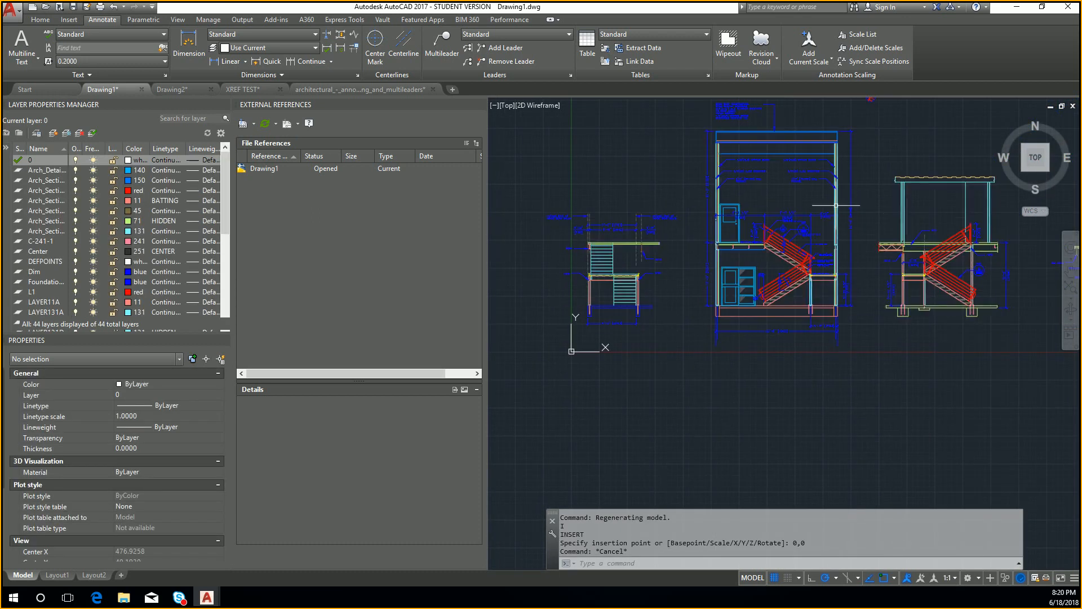
{"action": "left_click", "coordinate": [793, 284]}
{"action": "type", "text": "EXPLODE"}
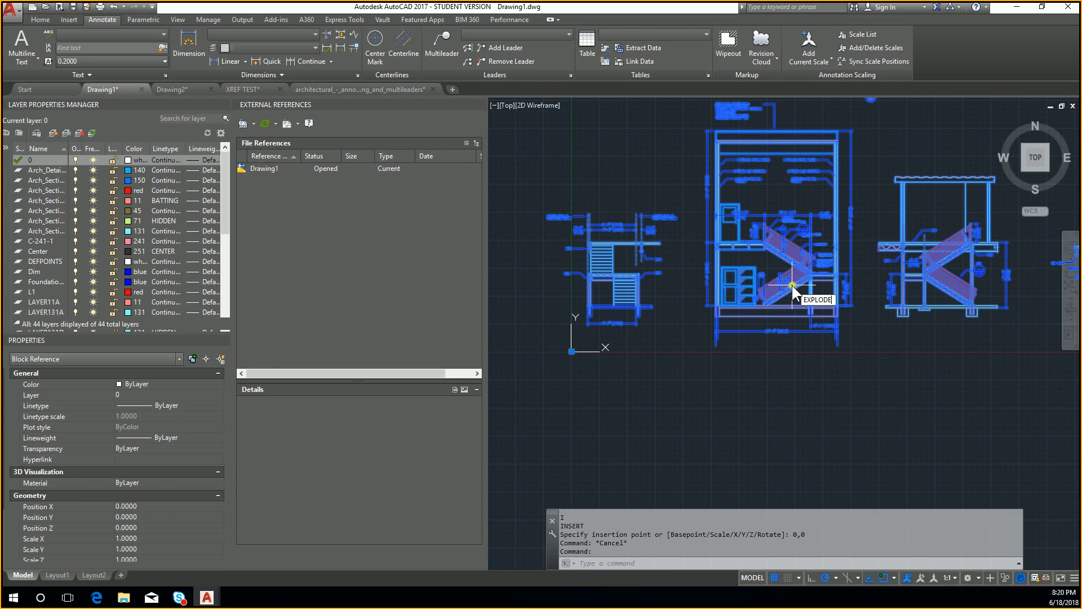
{"action": "key", "text": "Return"}
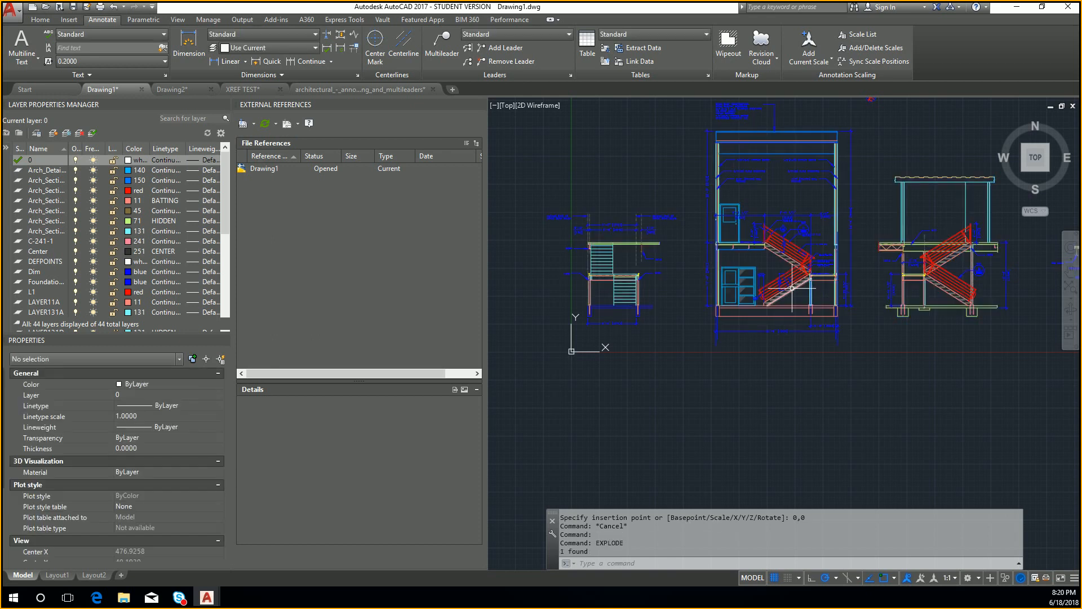
- Erase the two lines of a middle rail in the lower stair flight's red railing with a crossing selection
{"action": "scroll", "coordinate": [703, 303], "scroll_direction": "up", "scroll_amount": 8}
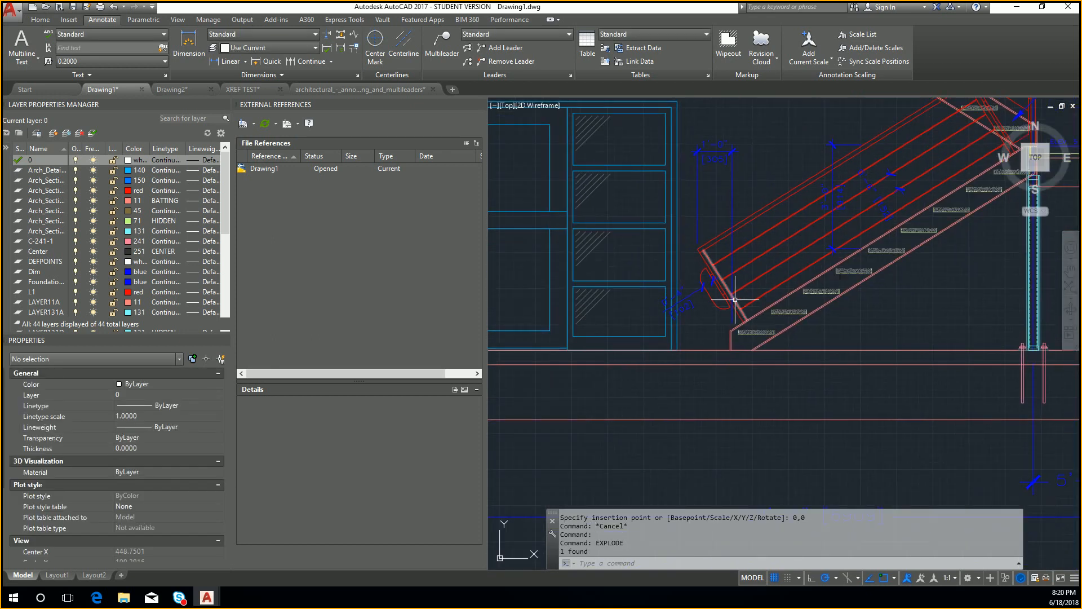
{"action": "middle_click_drag", "start_coordinate": [744, 253], "coordinate": [763, 270]}
{"action": "scroll", "coordinate": [777, 270], "scroll_direction": "up", "scroll_amount": 4}
{"action": "left_click", "coordinate": [800, 284]}
{"action": "left_click", "coordinate": [780, 266]}
{"action": "key", "text": "Delete"}
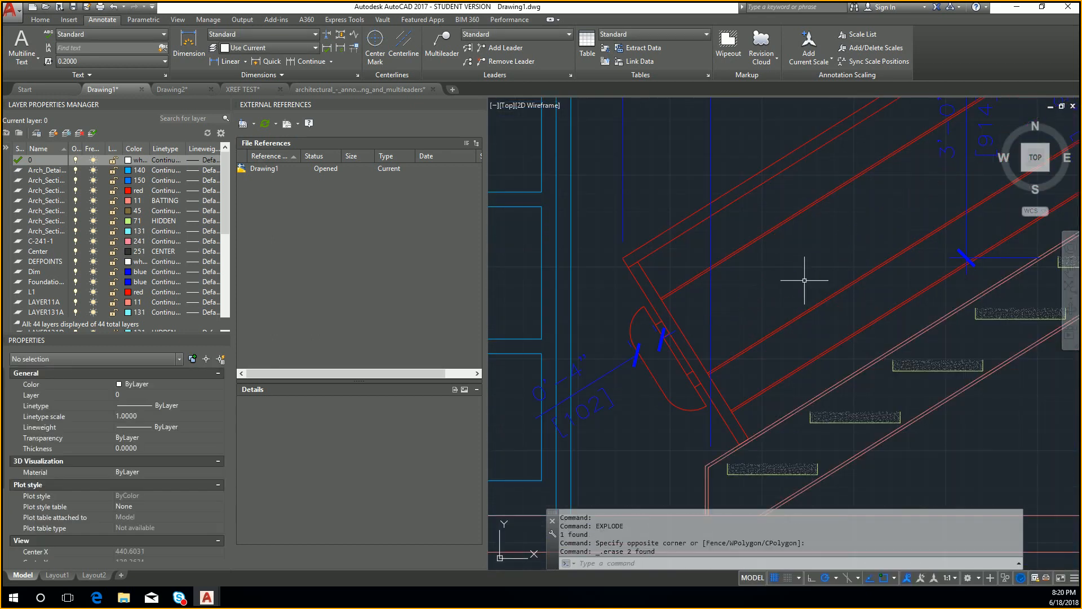
- Erase the two lines of the lowest rail in the lower stair flight's red railing
{"action": "left_click", "coordinate": [877, 343]}
{"action": "left_click", "coordinate": [857, 326]}
{"action": "key", "text": "Delete"}
- Erase the lowest rail and a middle rail of the upper stair flight's red railing in the same section
{"action": "scroll", "coordinate": [919, 243], "scroll_direction": "down", "scroll_amount": 5}
{"action": "middle_click_drag", "start_coordinate": [1015, 150], "coordinate": [671, 416]}
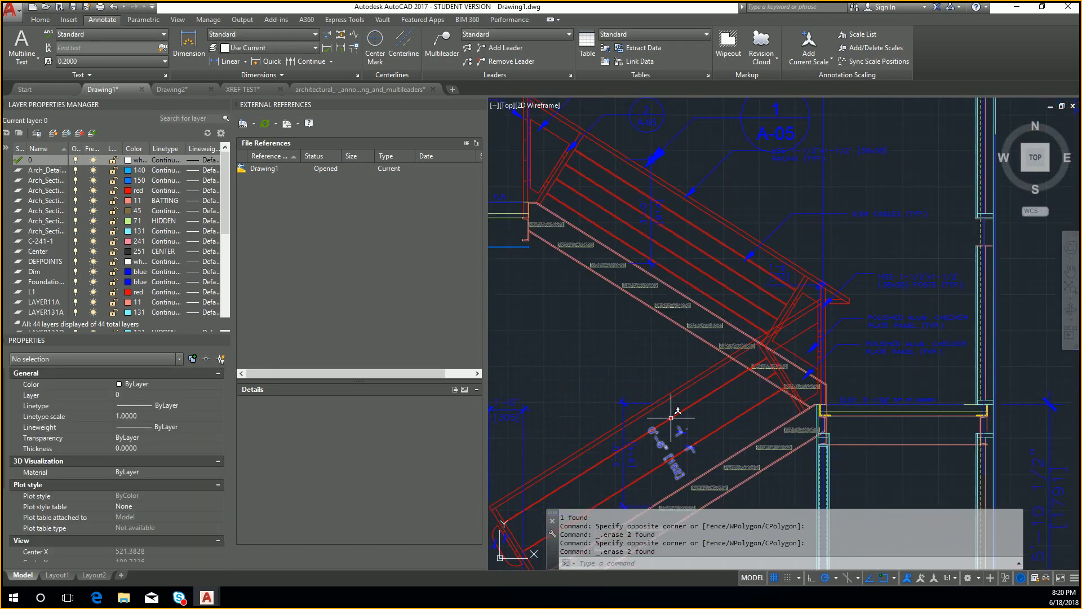
{"action": "scroll", "coordinate": [706, 322], "scroll_direction": "up", "scroll_amount": 5}
{"action": "middle_click_drag", "start_coordinate": [834, 305], "coordinate": [826, 332]}
{"action": "left_click", "coordinate": [774, 322]}
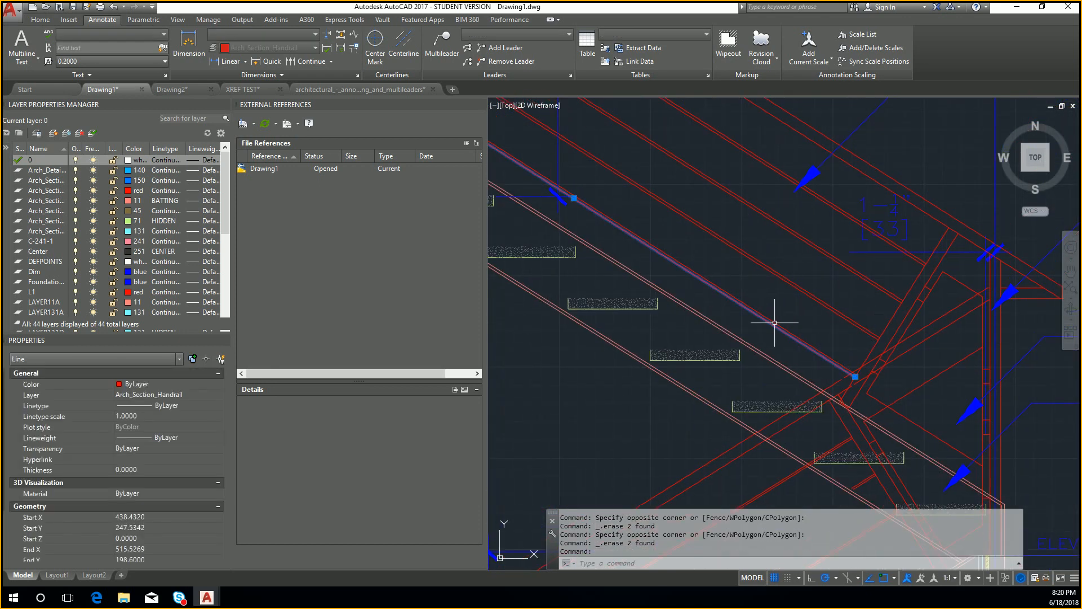
{"action": "left_click", "coordinate": [782, 336]}
{"action": "left_click", "coordinate": [756, 307]}
{"action": "key", "text": "Delete"}
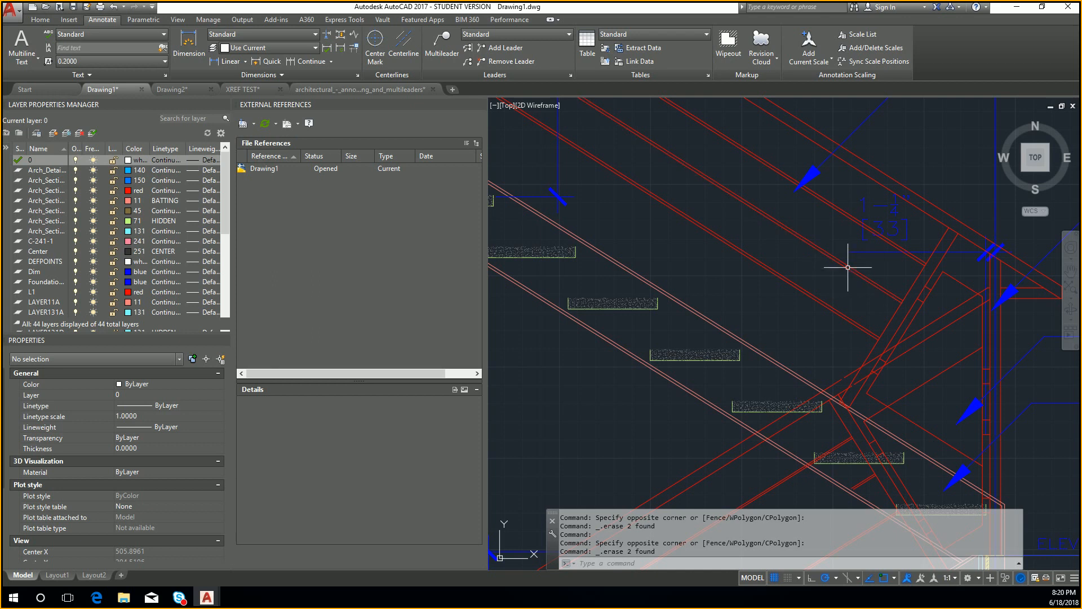
{"action": "left_click", "coordinate": [829, 276]}
{"action": "key", "text": "Escape"}
{"action": "scroll", "coordinate": [829, 276], "scroll_direction": "down", "scroll_amount": 8}
{"action": "scroll", "coordinate": [831, 305], "scroll_direction": "up", "scroll_amount": 5}
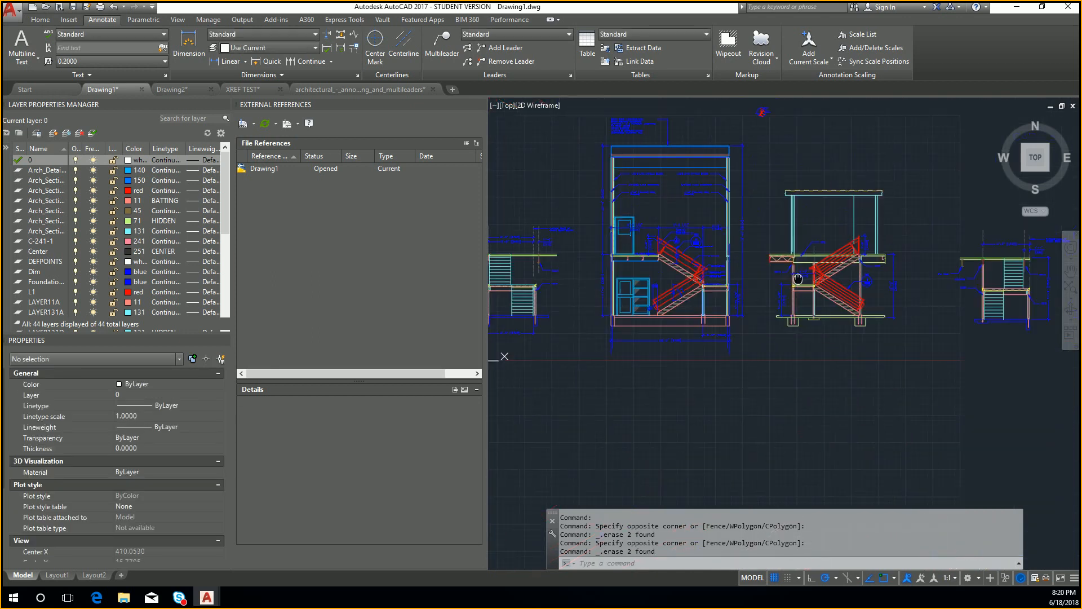
{"action": "scroll", "coordinate": [831, 305], "scroll_direction": "up", "scroll_amount": 5}
{"action": "left_click", "coordinate": [824, 299]}
{"action": "left_click", "coordinate": [800, 276]}
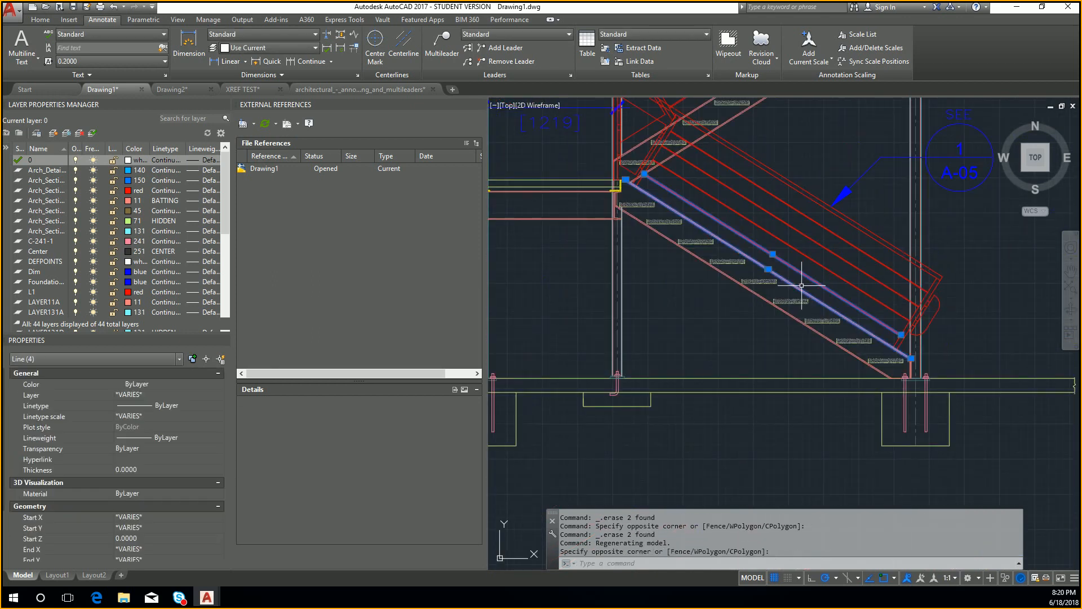
{"action": "key", "text": "Escape"}
{"action": "key", "text": "Escape"}
- Erase the lowest rail and a middle rail of the lower flight's railing in the second stair section
{"action": "left_click", "coordinate": [820, 285]}
{"action": "left_click", "coordinate": [829, 250]}
{"action": "key", "text": "Delete"}
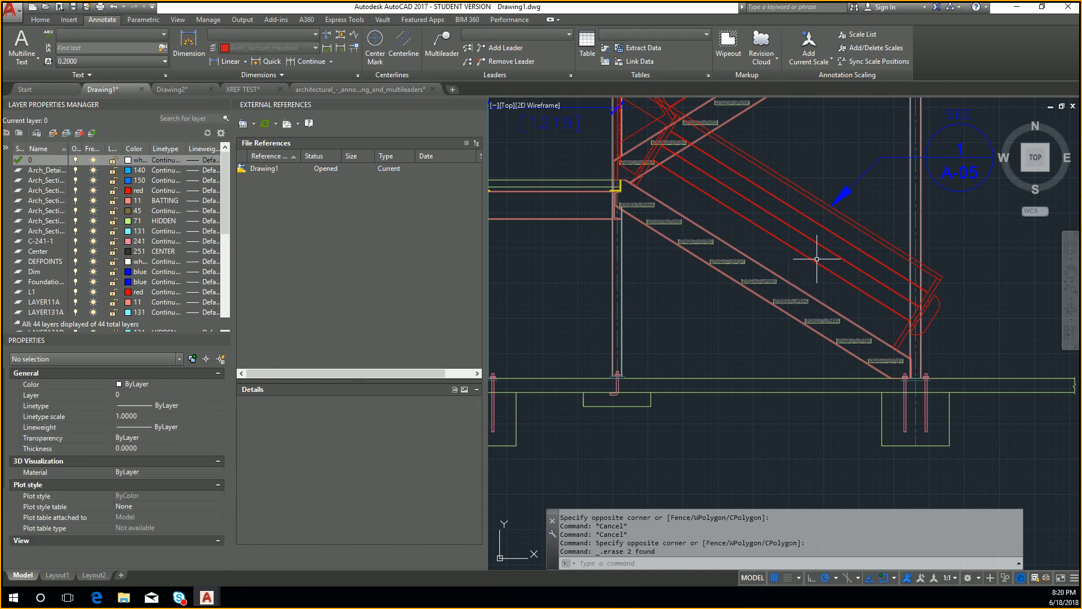
{"action": "left_click", "coordinate": [827, 256]}
{"action": "left_click", "coordinate": [824, 244]}
{"action": "key", "text": "Delete"}
- Erase the lowest rail and a middle rail of the upper flight's railing in the second stair section
{"action": "middle_click_drag", "start_coordinate": [762, 187], "coordinate": [820, 354]}
{"action": "left_click", "coordinate": [782, 252]}
{"action": "left_click", "coordinate": [765, 242]}
{"action": "key", "text": "Delete"}
{"action": "scroll", "coordinate": [750, 238], "scroll_direction": "up", "scroll_amount": 4}
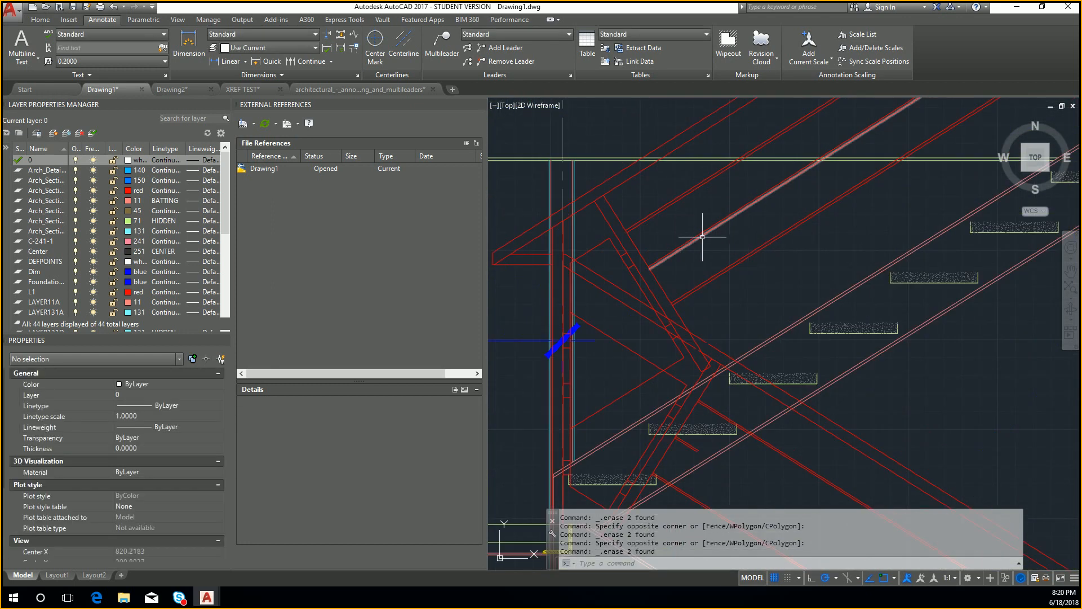
{"action": "left_click", "coordinate": [720, 234]}
{"action": "left_click", "coordinate": [710, 222]}
{"action": "left_click", "coordinate": [709, 222]}
{"action": "key", "text": "Delete"}
- Save the drawing in Instructor Files as architectural_-_annotation_scaling_and_multileaders TYPE A.dwg
{"action": "middle_click", "coordinate": [759, 230]}
{"action": "middle_click", "coordinate": [759, 230]}
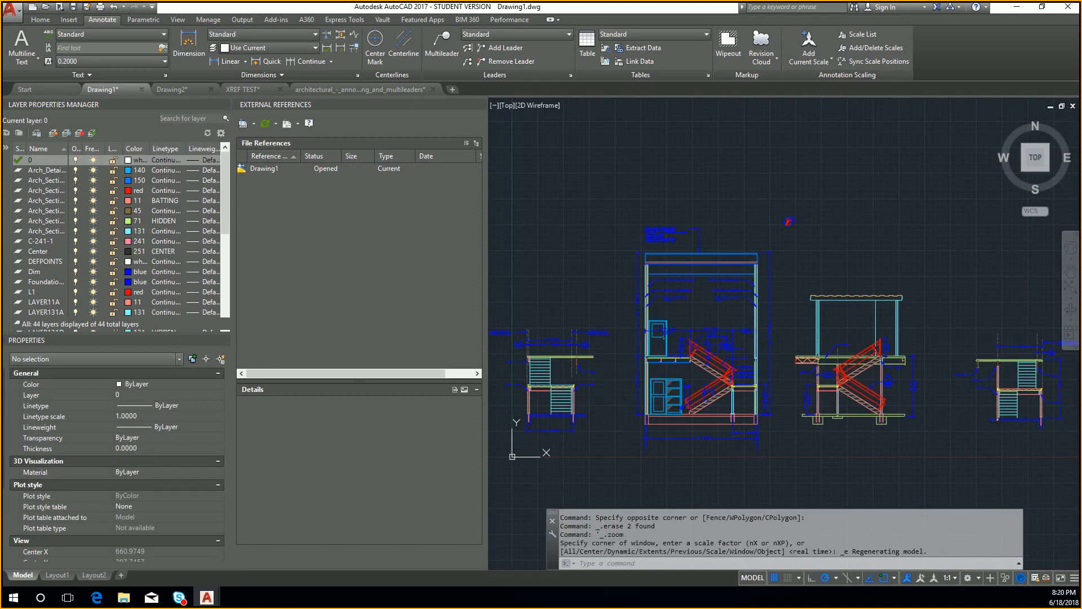
{"action": "key", "text": "ctrl+s"}
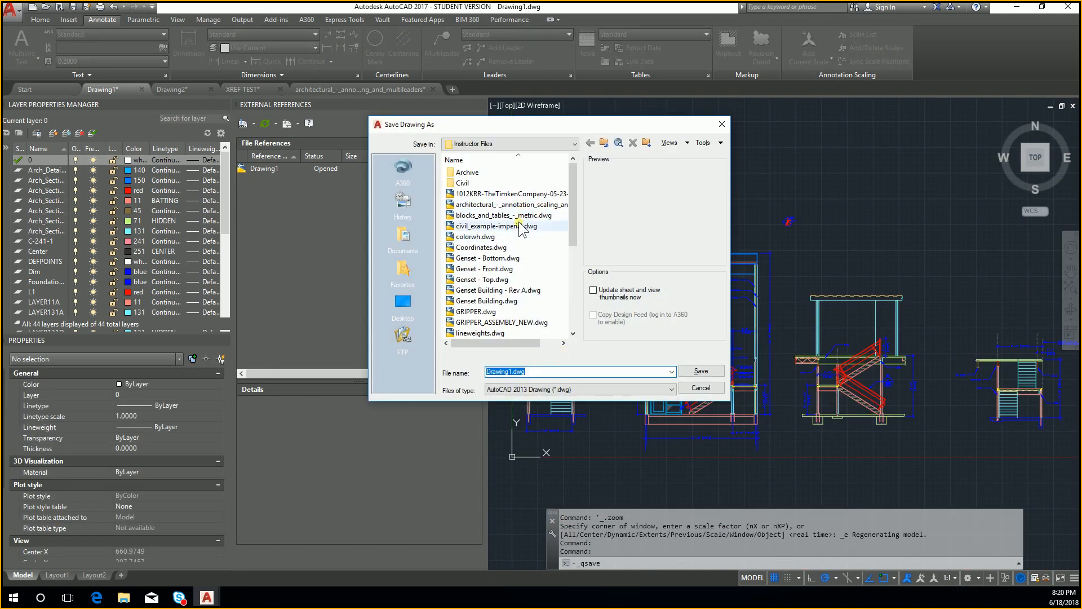
{"action": "left_click", "coordinate": [516, 205]}
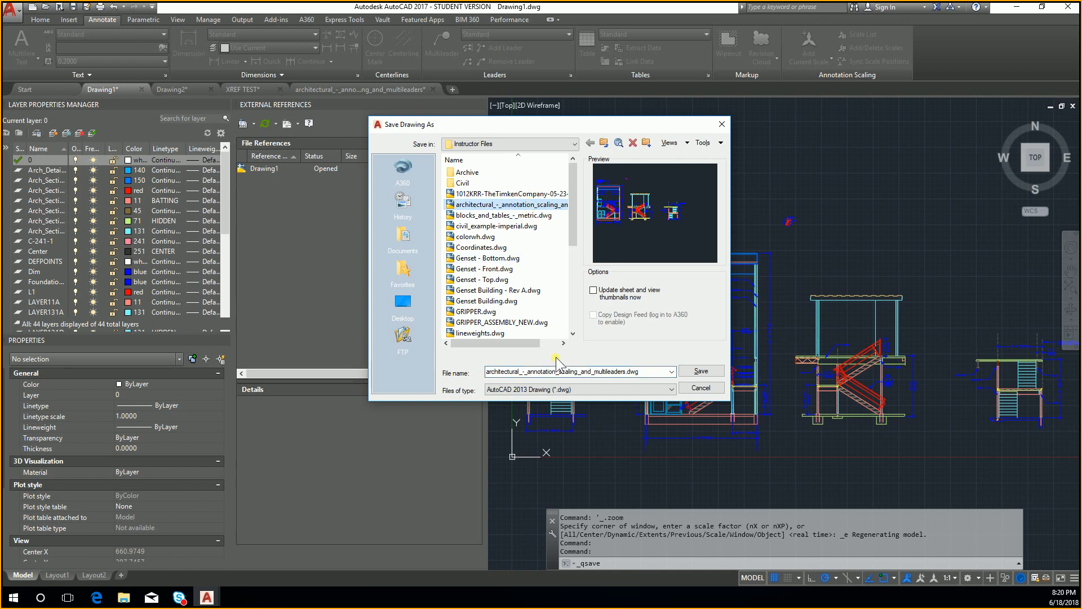
{"action": "left_click", "coordinate": [628, 372]}
{"action": "left_click_drag", "start_coordinate": [625, 372], "coordinate": [628, 372]}
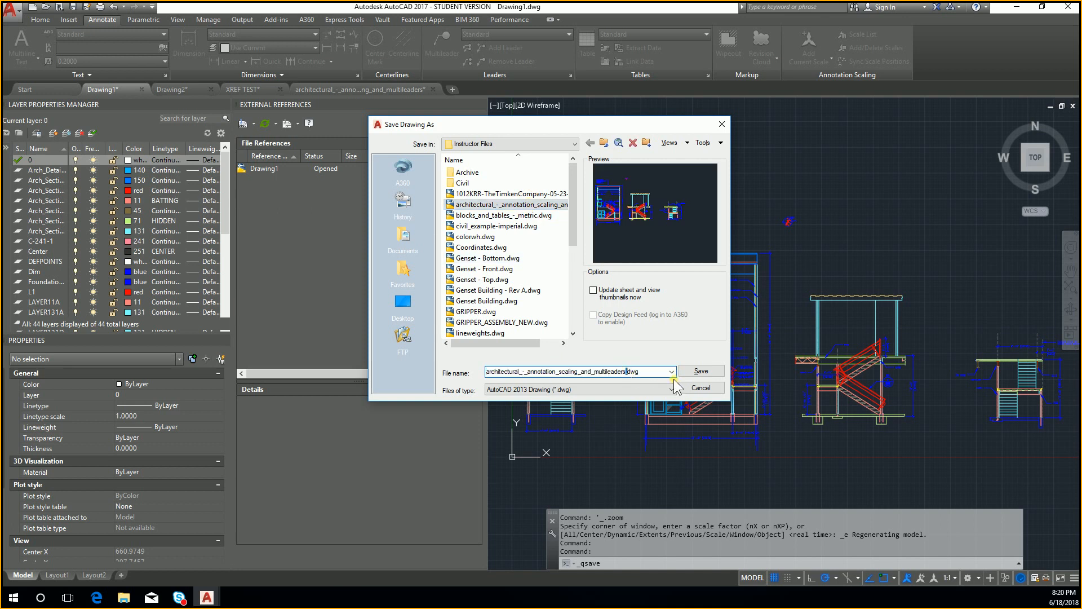
{"action": "type", "text": "TY"}
{"action": "type", "text": "PE A"}
{"action": "key", "text": "Return"}
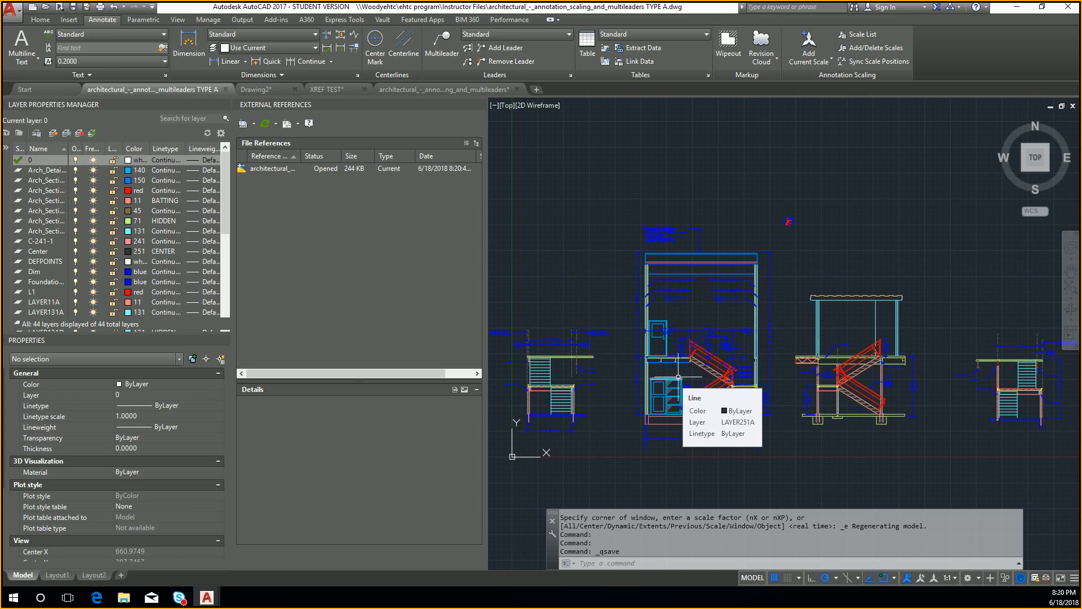
{"action": "scroll", "coordinate": [678, 376], "scroll_direction": "up", "scroll_amount": 10}
{"action": "key", "text": "Escape"}
{"action": "left_click", "coordinate": [911, 331]}
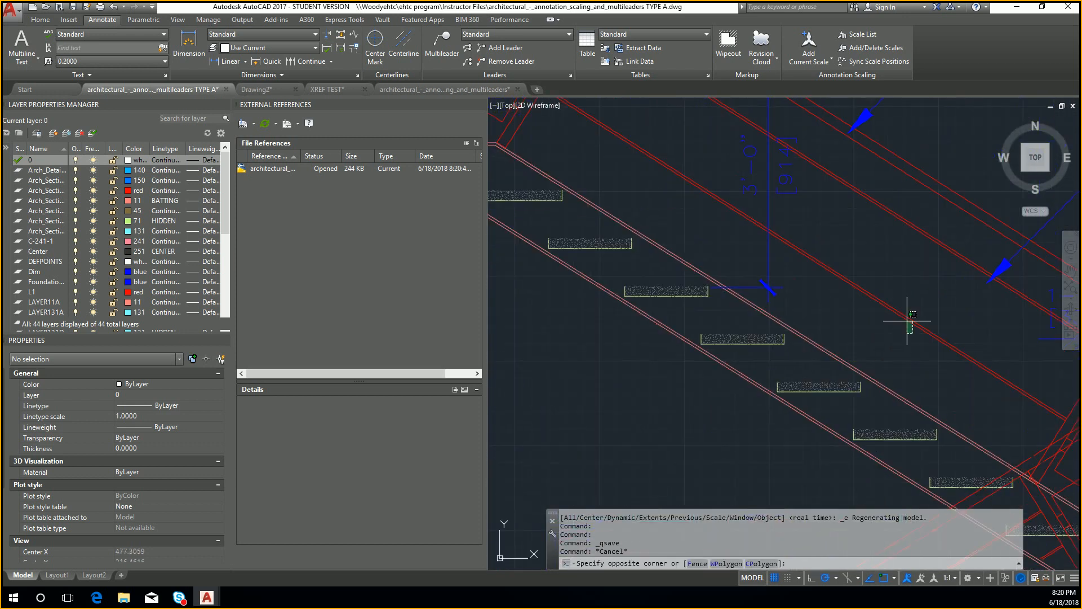
{"action": "left_click", "coordinate": [897, 303]}
{"action": "key", "text": "Escape"}
- Draw a cross line about 11.6 units long between the two remaining rails of the first section's upper flight
{"action": "type", "text": "l"}
{"action": "key", "text": "Return"}
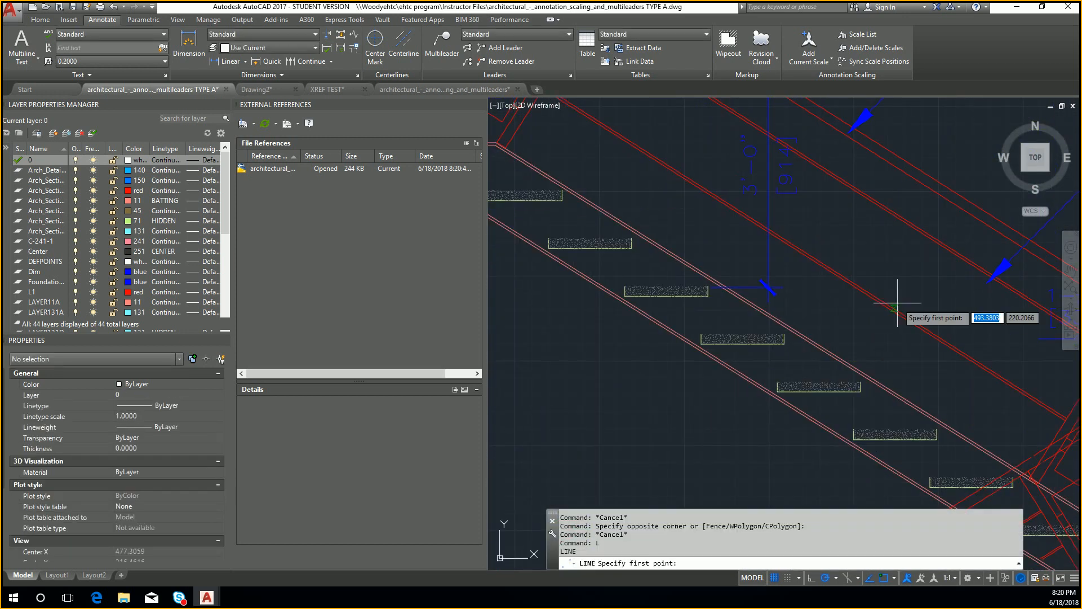
{"action": "left_click", "coordinate": [806, 252]}
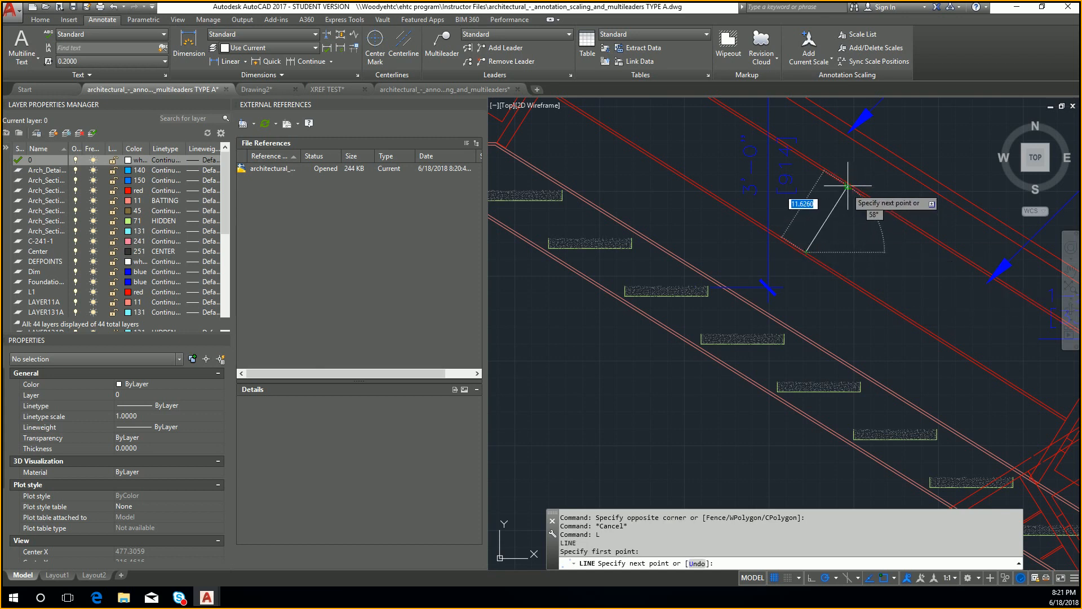
{"action": "left_click", "coordinate": [855, 191]}
{"action": "key", "text": "Return"}
- Draw two diagonal lines from the cross line's upper end to the lower rail's two ends at the railing posts
{"action": "key", "text": "Return"}
{"action": "left_click", "coordinate": [855, 190]}
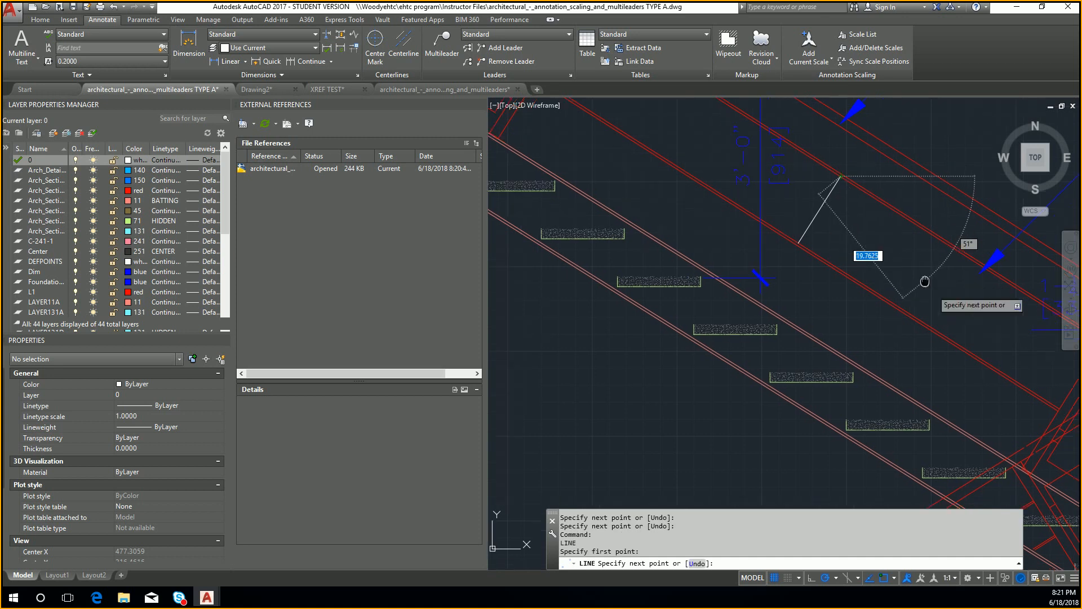
{"action": "left_click", "coordinate": [997, 367]}
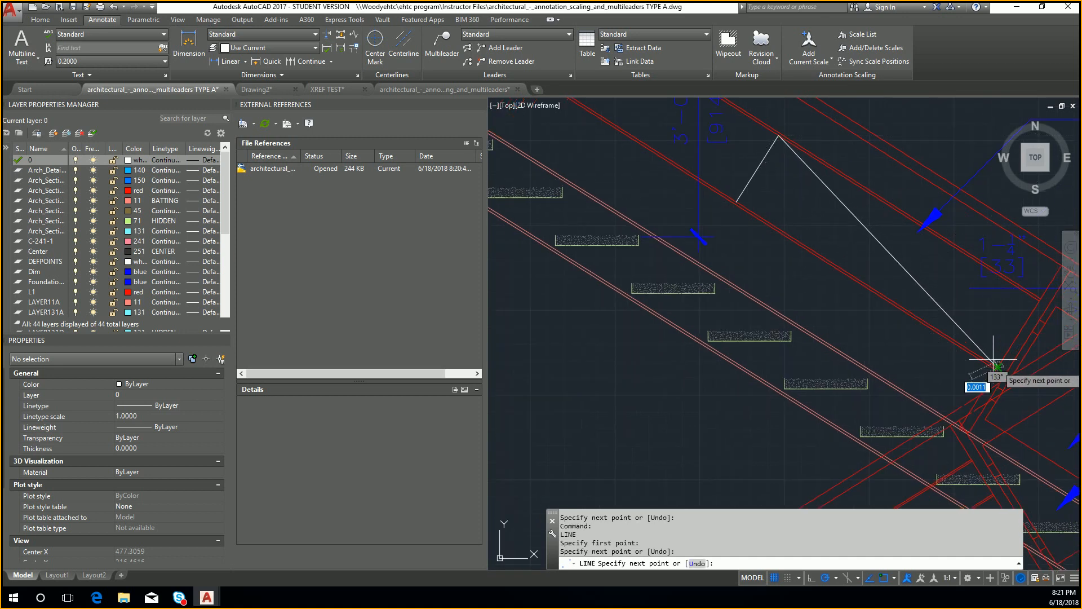
{"action": "key", "text": "Return"}
{"action": "key", "text": "Return"}
{"action": "left_click", "coordinate": [780, 136]}
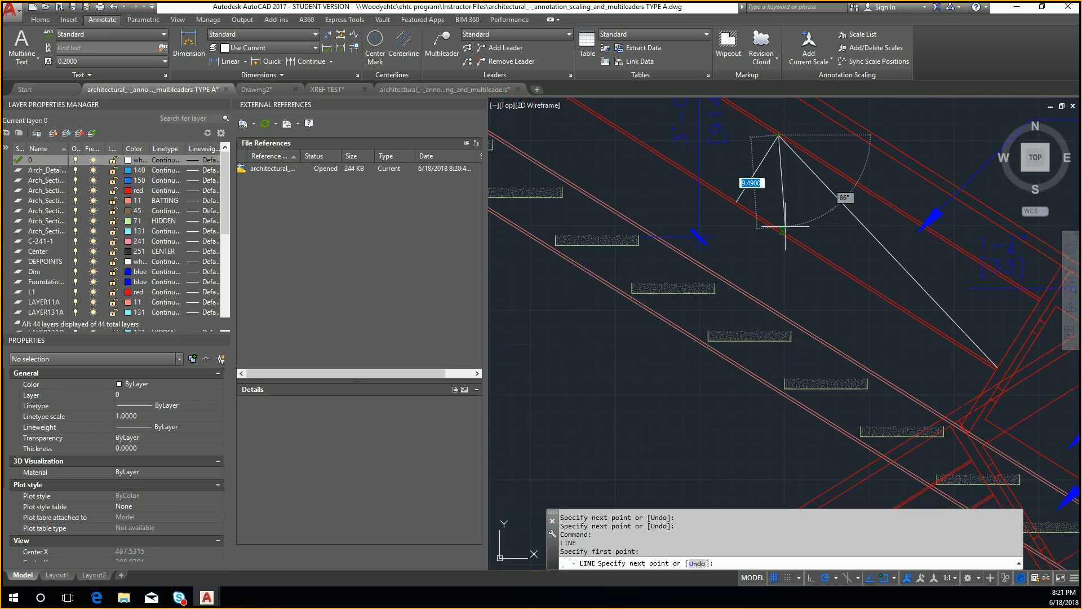
{"action": "middle_click_drag", "start_coordinate": [698, 150], "coordinate": [829, 333]}
{"action": "left_click", "coordinate": [608, 221]}
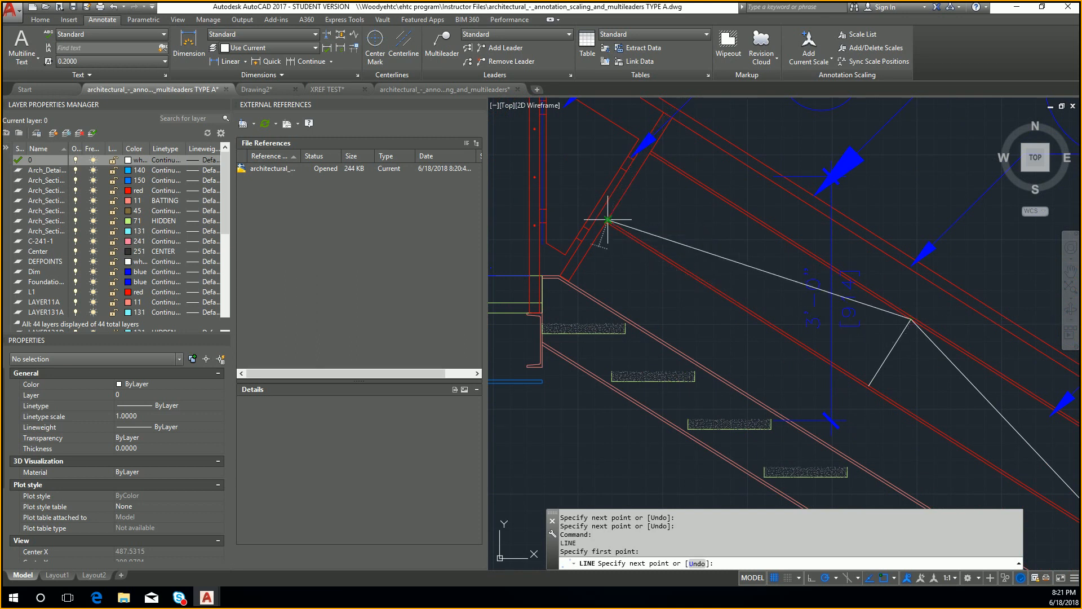
{"action": "key", "text": "Return"}
- Draw two diagonal lines linking the cross line's lower end with the upper rail's two ends at the railing posts
{"action": "key", "text": "Return"}
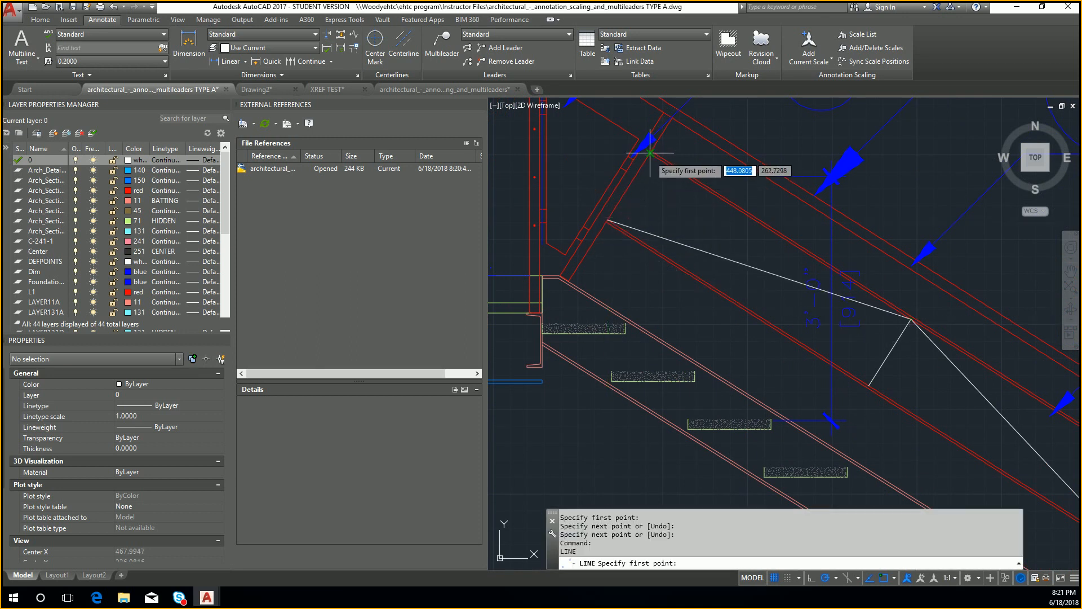
{"action": "left_click", "coordinate": [651, 153]}
{"action": "left_click", "coordinate": [869, 385]}
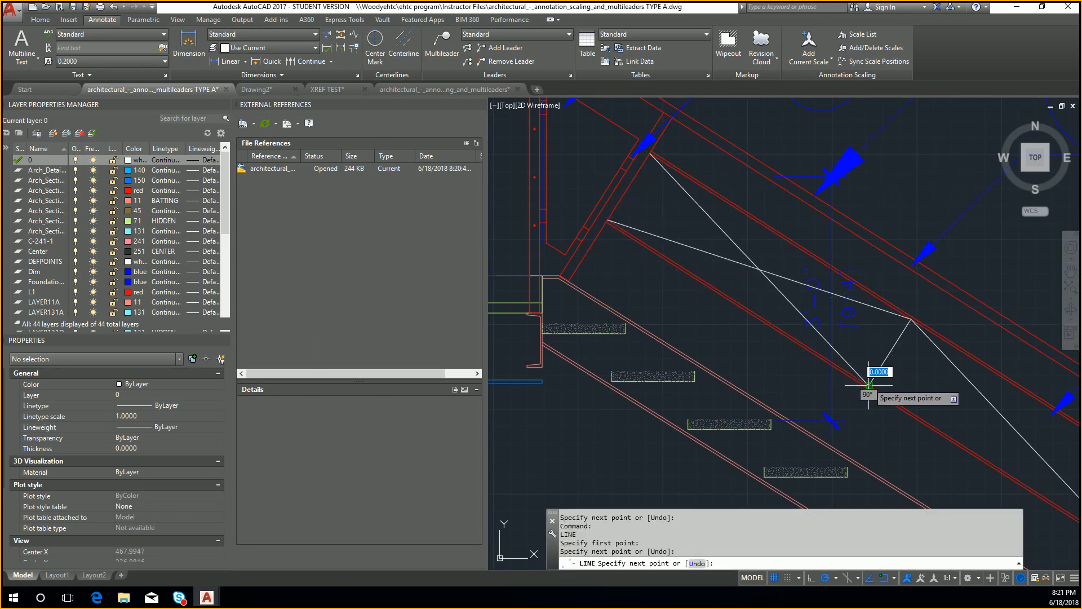
{"action": "key", "text": "Return"}
{"action": "key", "text": "Return"}
{"action": "left_click", "coordinate": [868, 385]}
{"action": "middle_click_drag", "start_coordinate": [924, 420], "coordinate": [554, 308]}
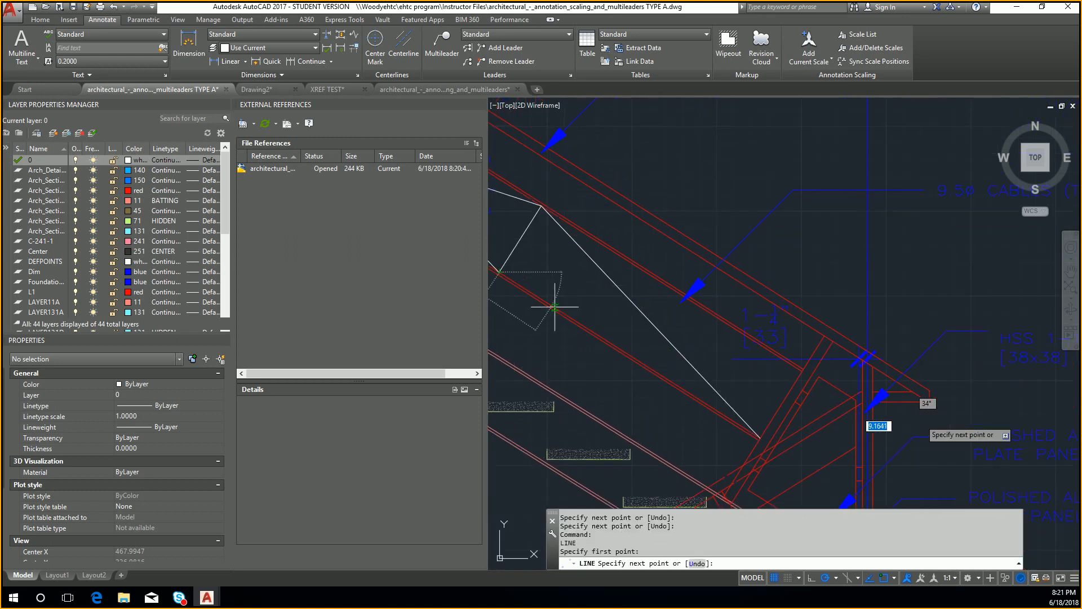
{"action": "key", "text": "Escape"}
{"action": "scroll", "coordinate": [750, 373], "scroll_direction": "down", "scroll_amount": 4}
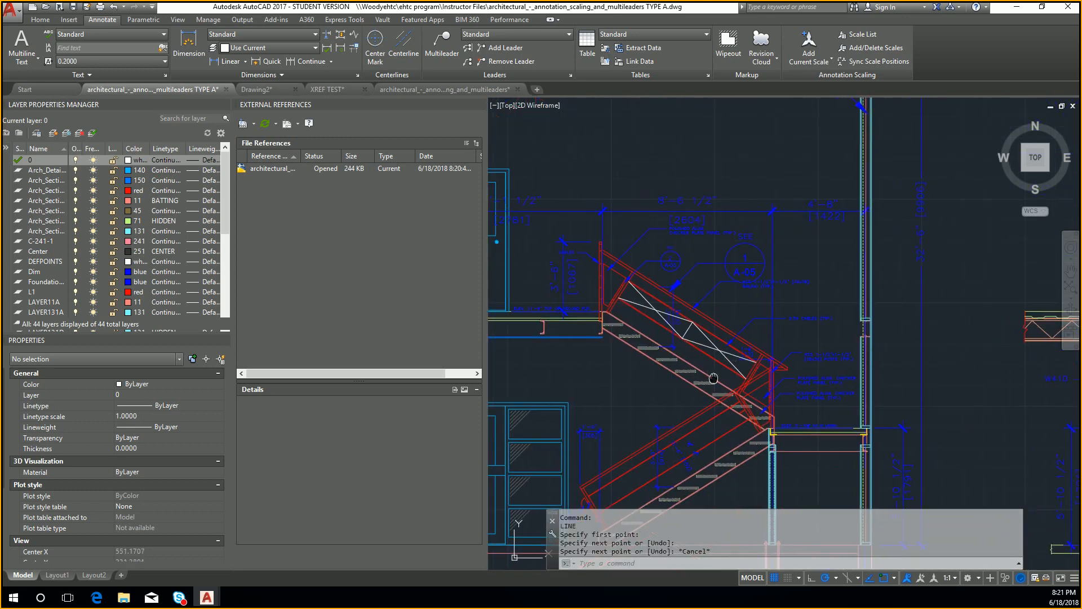
{"action": "key", "text": "Return"}
{"action": "scroll", "coordinate": [732, 378], "scroll_direction": "up", "scroll_amount": 5}
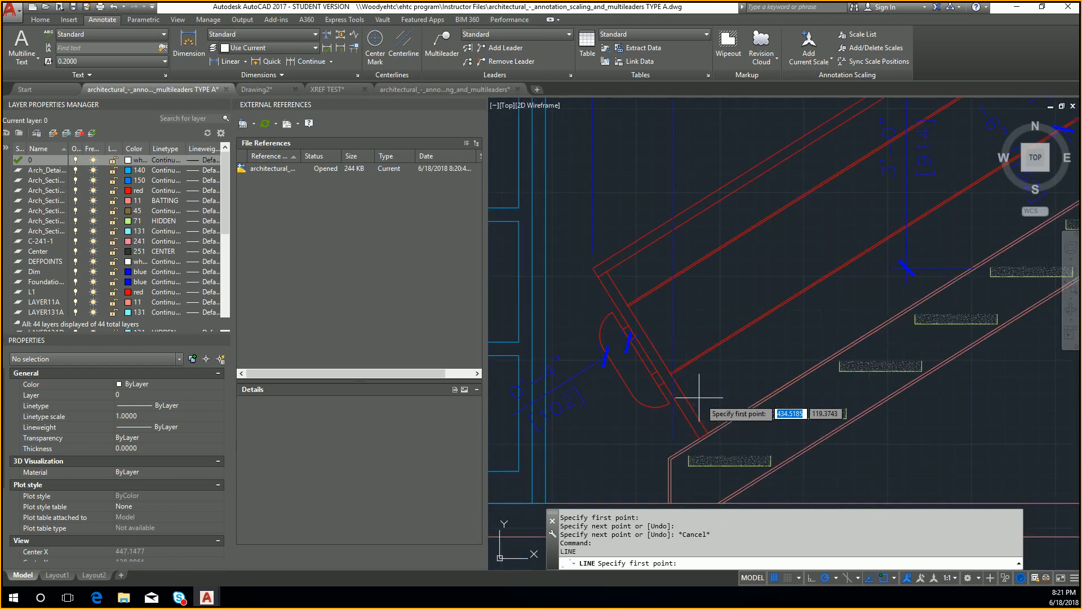
{"action": "middle_click_drag", "start_coordinate": [853, 255], "coordinate": [787, 310]}
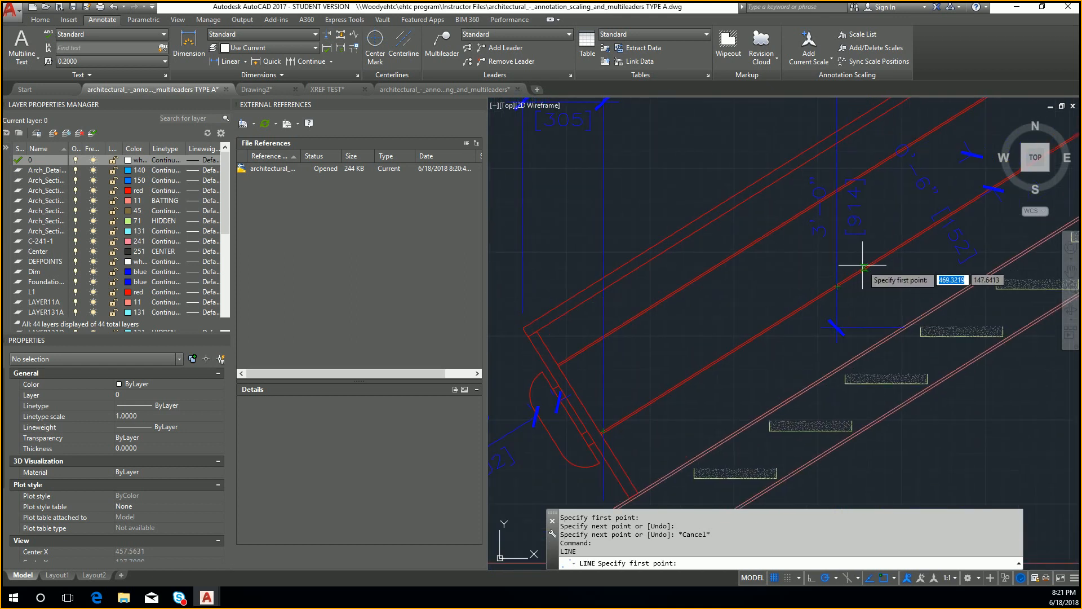
{"action": "key", "text": "Escape"}
{"action": "middle_click_drag", "start_coordinate": [865, 257], "coordinate": [838, 356]}
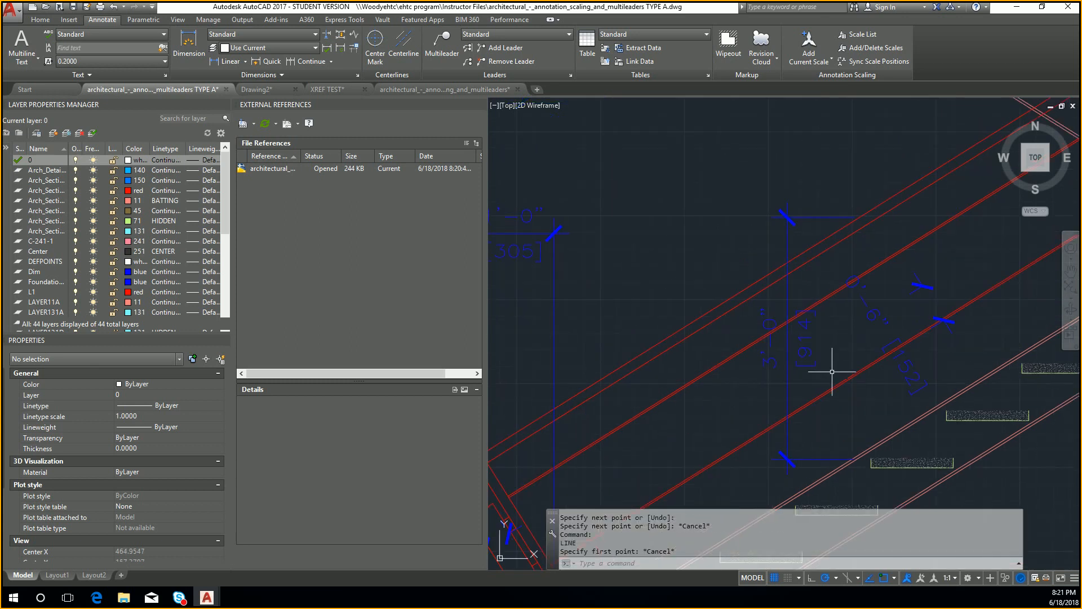
{"action": "middle_click_drag", "start_coordinate": [849, 273], "coordinate": [808, 449]}
{"action": "scroll", "coordinate": [808, 448], "scroll_direction": "down", "scroll_amount": 6}
{"action": "scroll", "coordinate": [828, 374], "scroll_direction": "up", "scroll_amount": 2}
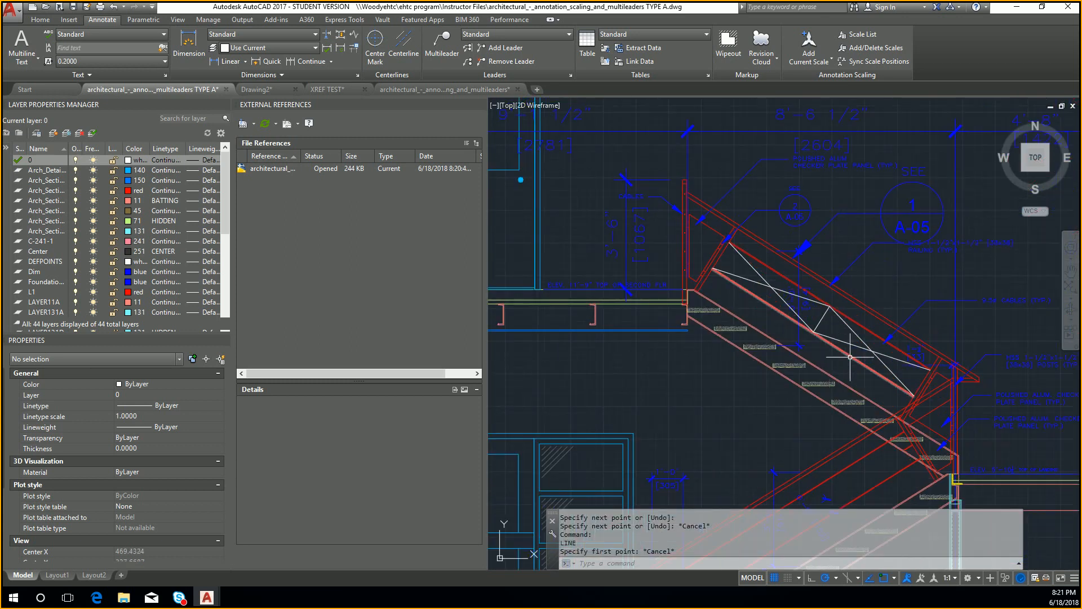
- Save the modified TYPE A drawing
{"action": "scroll", "coordinate": [850, 357], "scroll_direction": "up", "scroll_amount": 2}
{"action": "key", "text": "ctrl+s"}
{"action": "scroll", "coordinate": [798, 361], "scroll_direction": "down", "scroll_amount": 3}
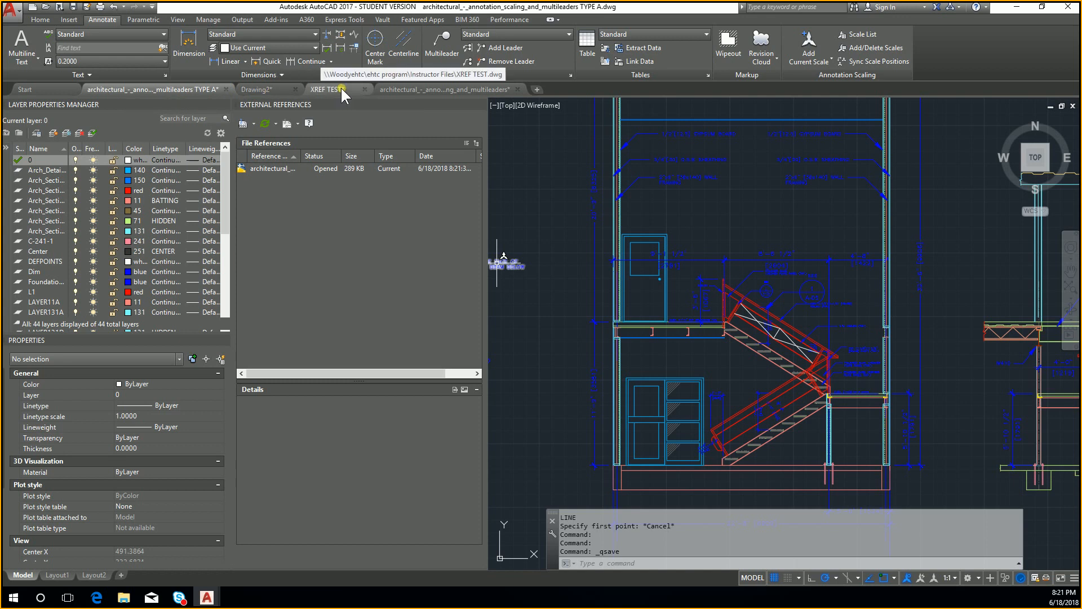
- Switch to the source drawing architectural_-_annotation_scaling_and_multileaders.dwg and examine the railings of both stair flights
{"action": "left_click", "coordinate": [10, 10]}
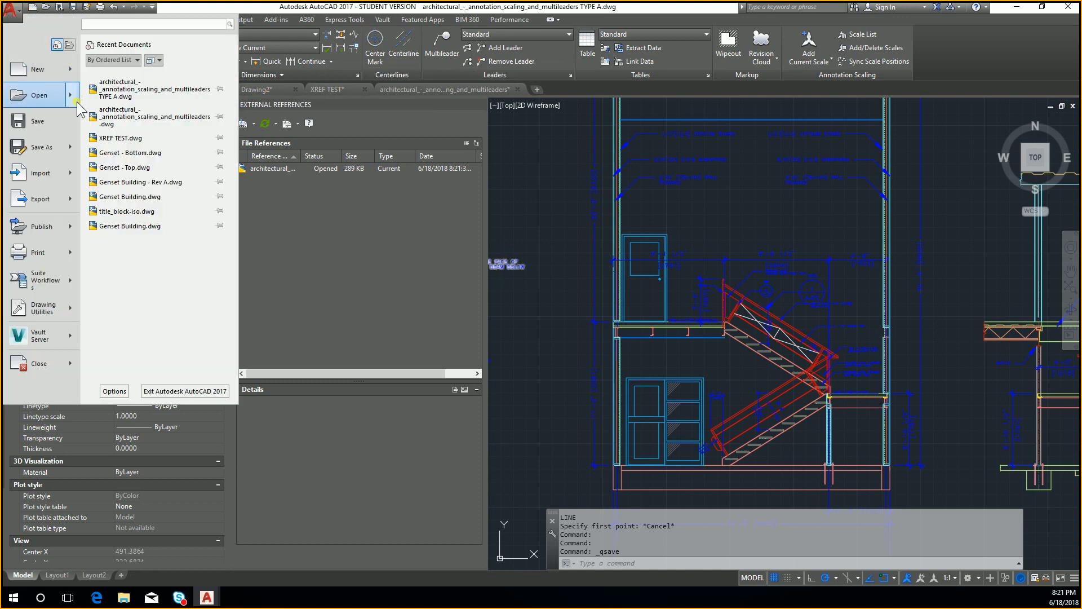
{"action": "left_click", "coordinate": [145, 107]}
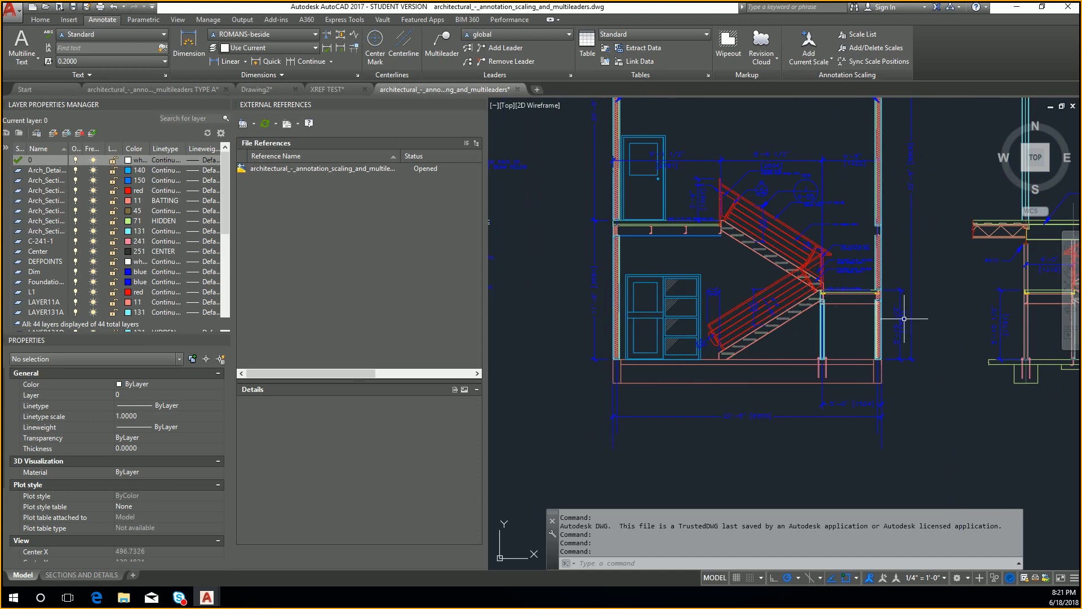
{"action": "scroll", "coordinate": [812, 293], "scroll_direction": "up", "scroll_amount": 7}
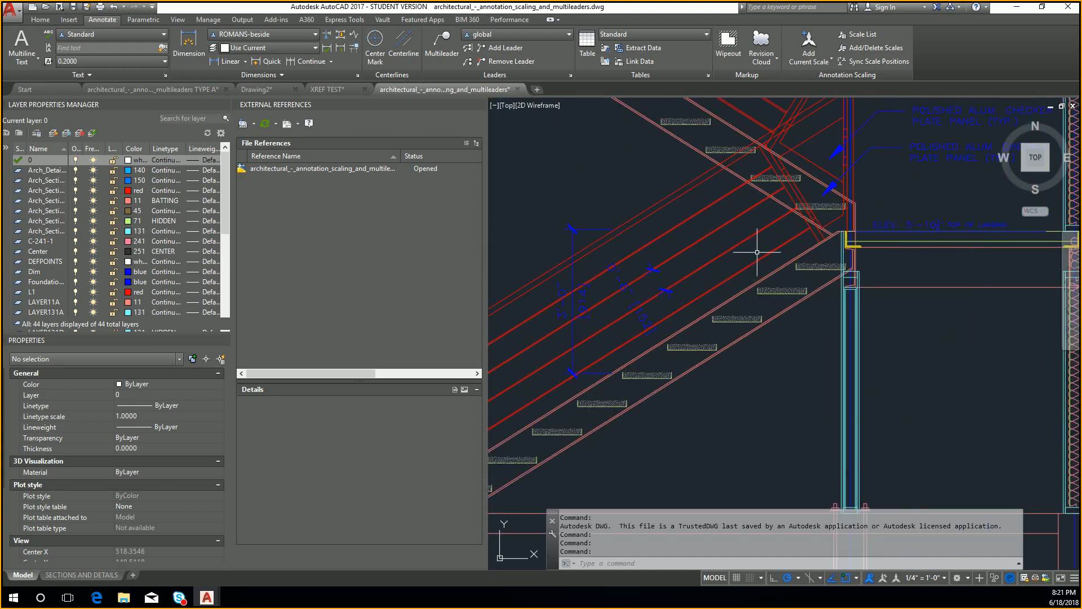
{"action": "middle_click_drag", "start_coordinate": [679, 265], "coordinate": [709, 453]}
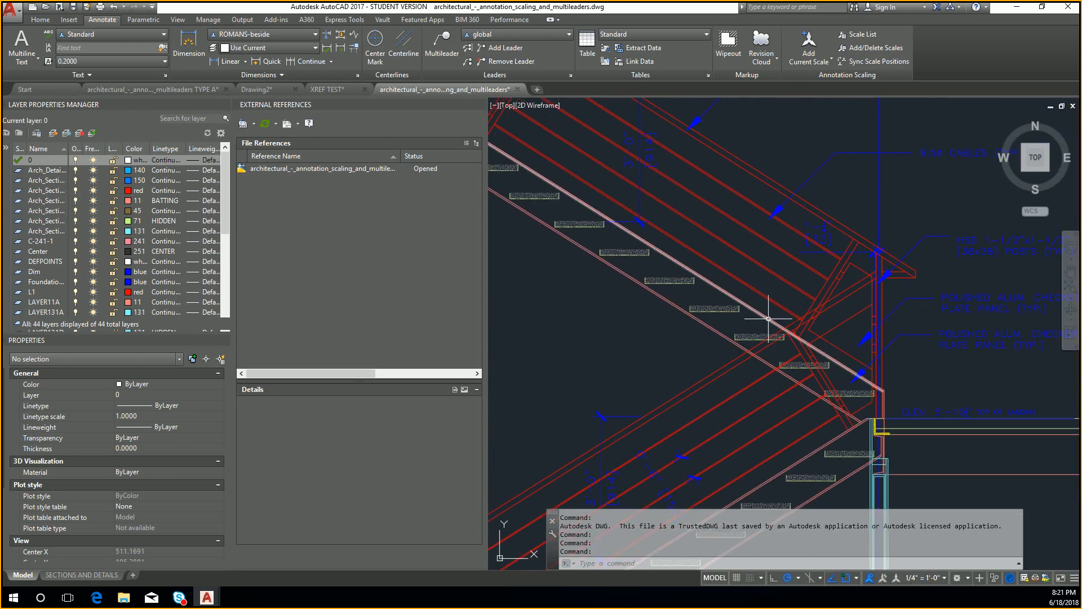
{"action": "scroll", "coordinate": [657, 215], "scroll_direction": "down", "scroll_amount": 4}
{"action": "scroll", "coordinate": [648, 265], "scroll_direction": "up", "scroll_amount": 5}
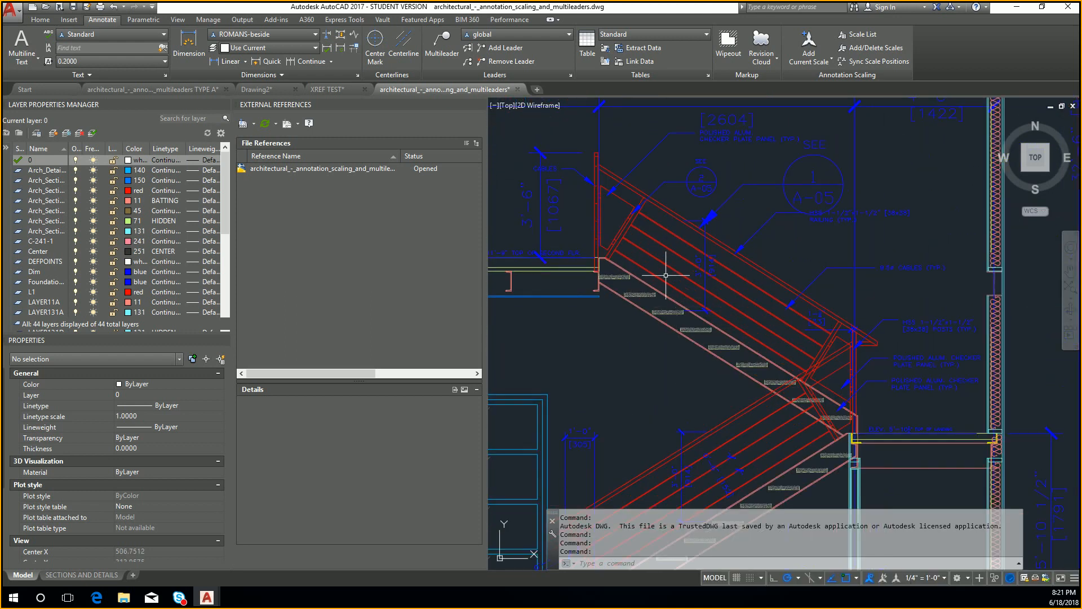
{"action": "scroll", "coordinate": [699, 262], "scroll_direction": "down", "scroll_amount": 2}
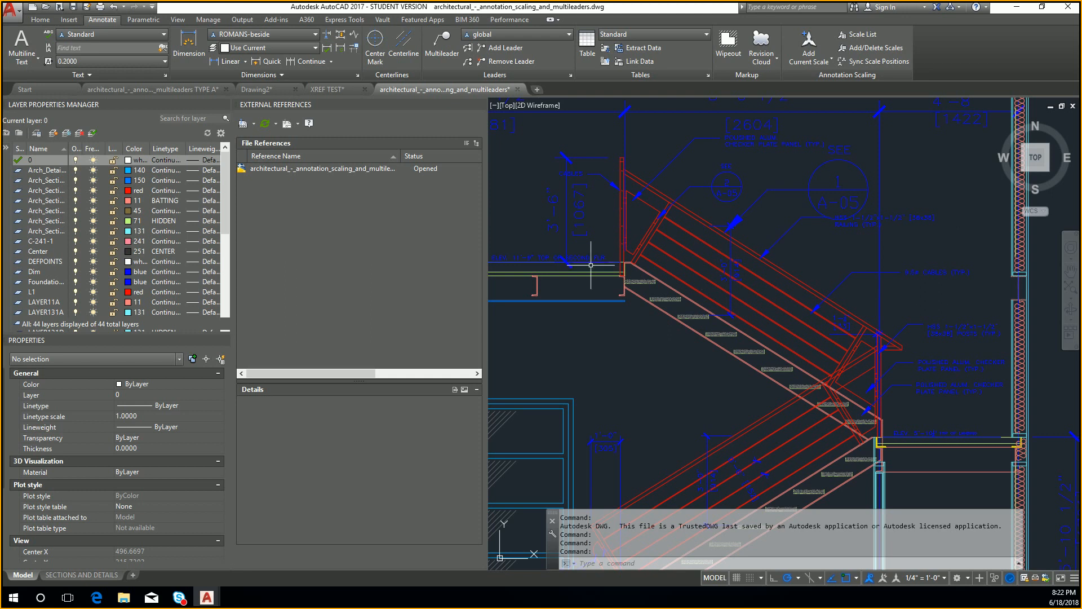
{"action": "scroll", "coordinate": [634, 236], "scroll_direction": "down", "scroll_amount": 3}
{"action": "key", "text": "Escape"}
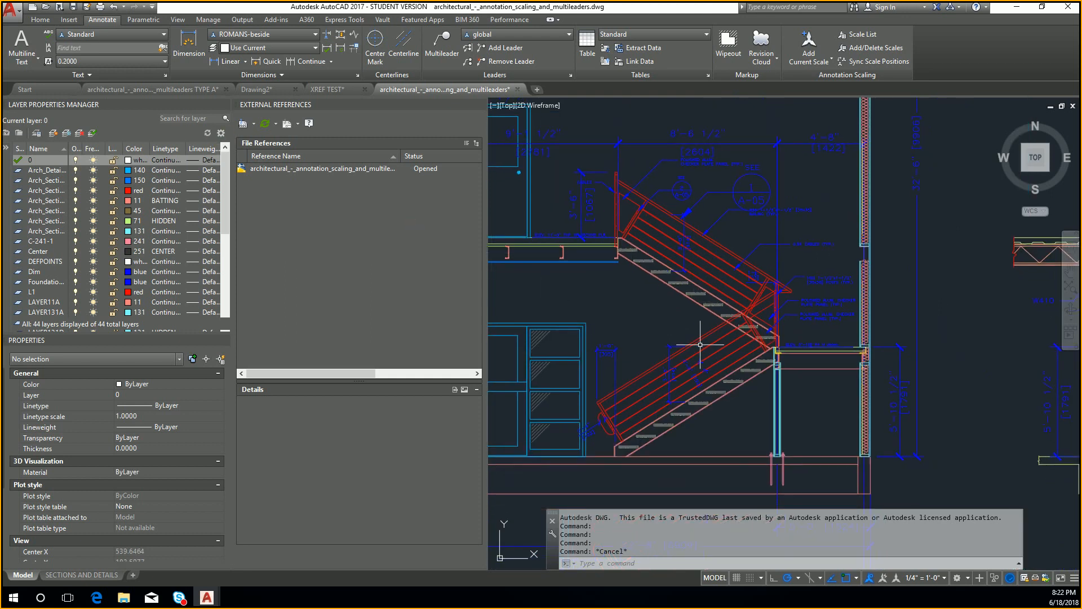
- Switch to the XREF TEST drawing and delete both inserted copies of the architectural stair drawings
{"action": "left_click", "coordinate": [38, 88]}
{"action": "left_click", "coordinate": [272, 88]}
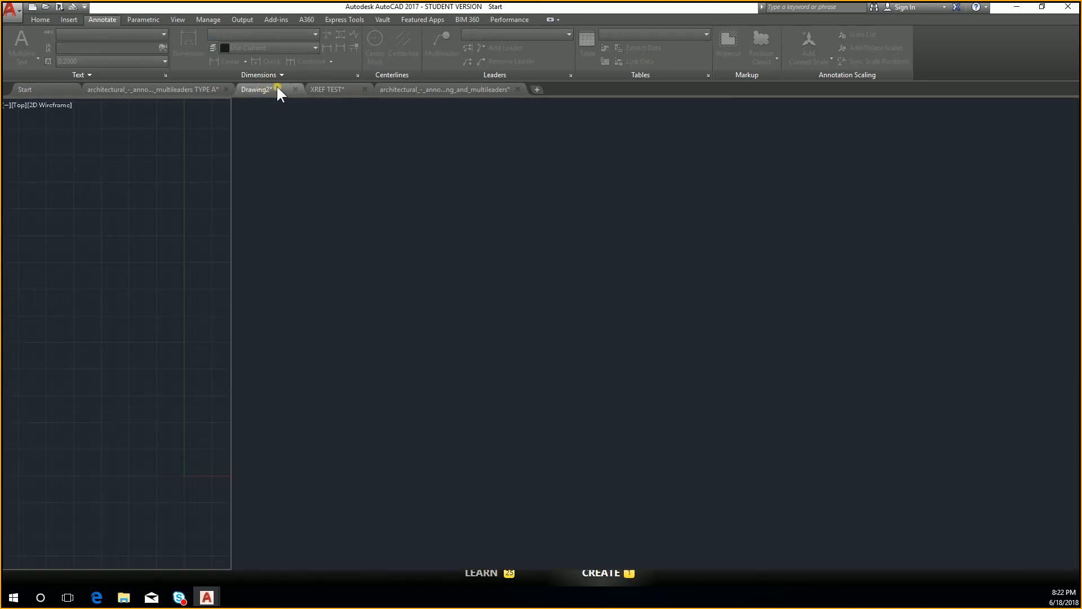
{"action": "left_click", "coordinate": [335, 88]}
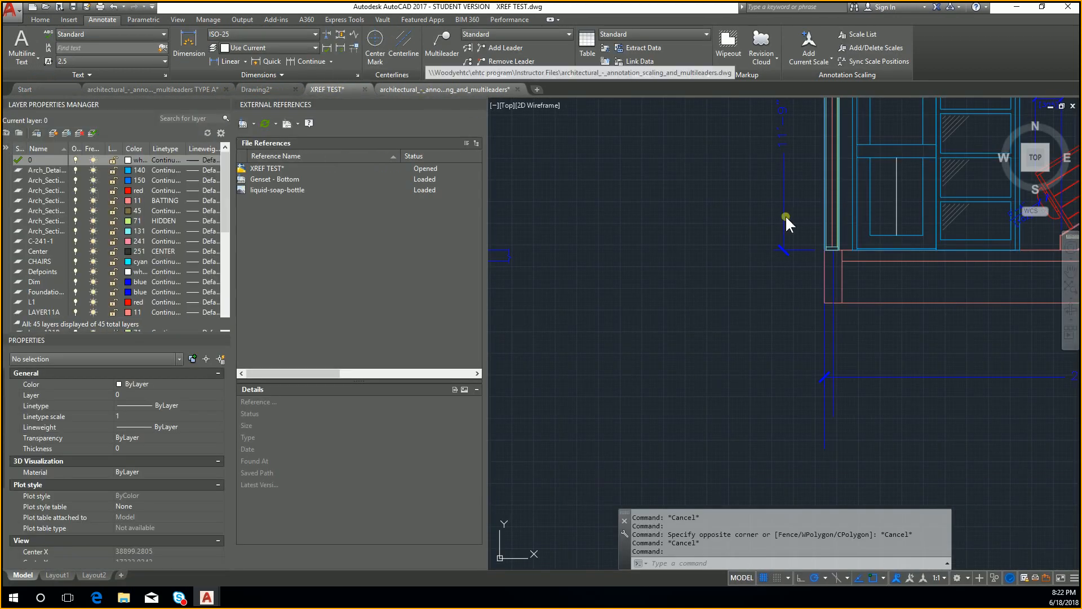
{"action": "scroll", "coordinate": [786, 218], "scroll_direction": "down", "scroll_amount": 10}
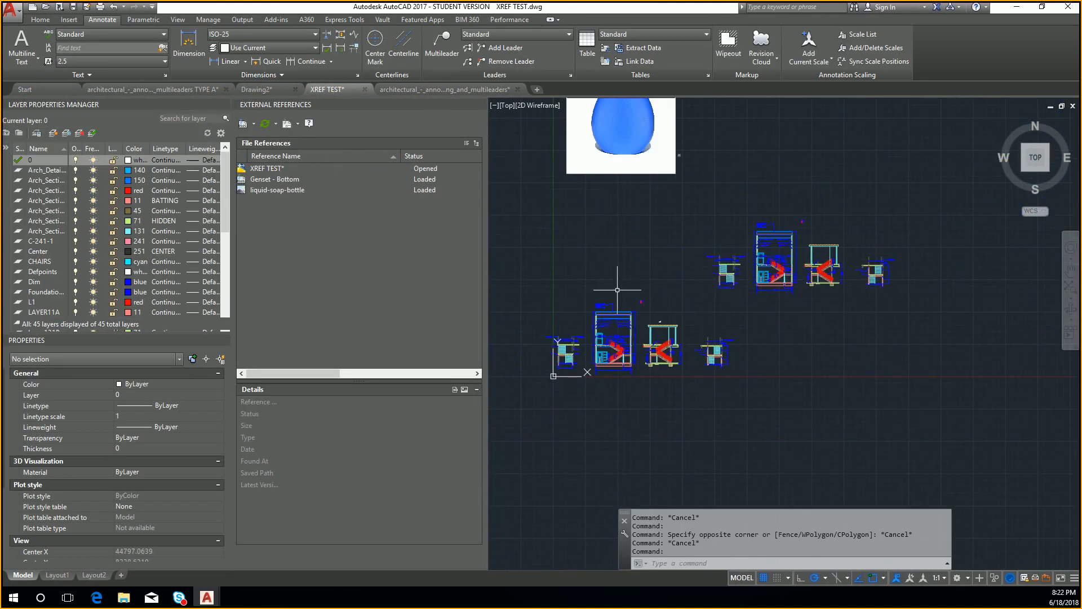
{"action": "left_click", "coordinate": [880, 365]}
{"action": "left_click", "coordinate": [701, 233]}
{"action": "key", "text": "Delete"}
{"action": "left_click", "coordinate": [768, 350]}
{"action": "left_click", "coordinate": [623, 286]}
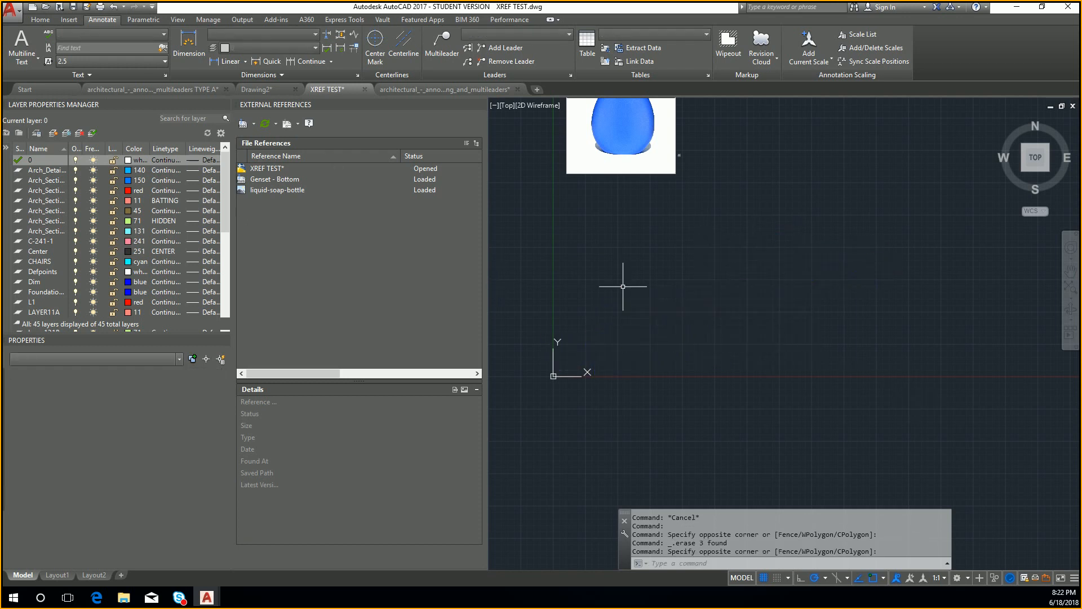
{"action": "key", "text": "Delete"}
{"action": "scroll", "coordinate": [719, 328], "scroll_direction": "up", "scroll_amount": 1}
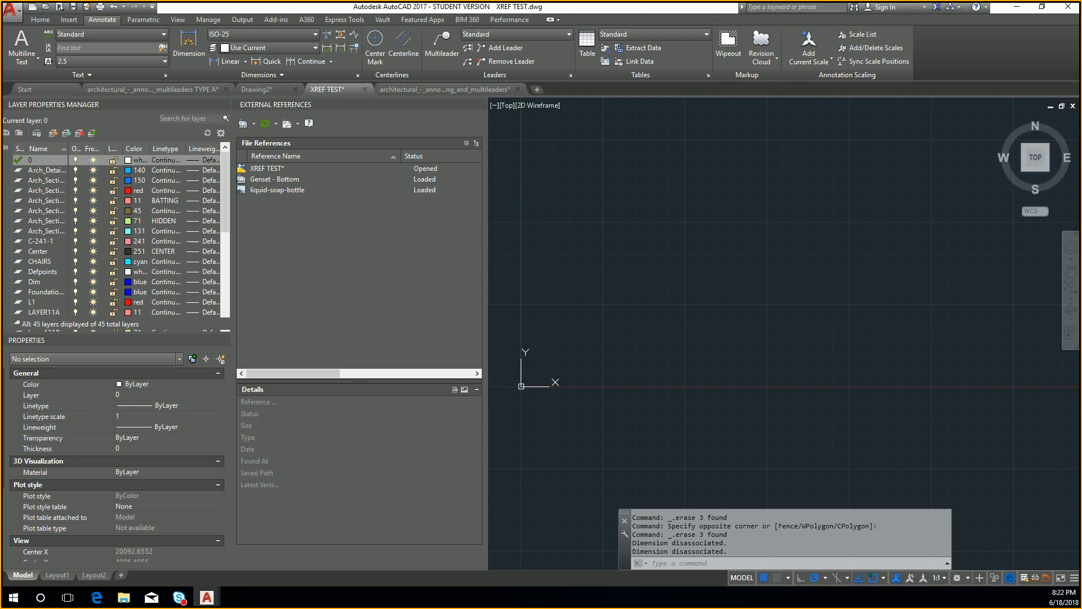
{"action": "type", "text": "I"}
{"action": "key", "text": "Return"}
{"action": "key", "text": "Escape"}
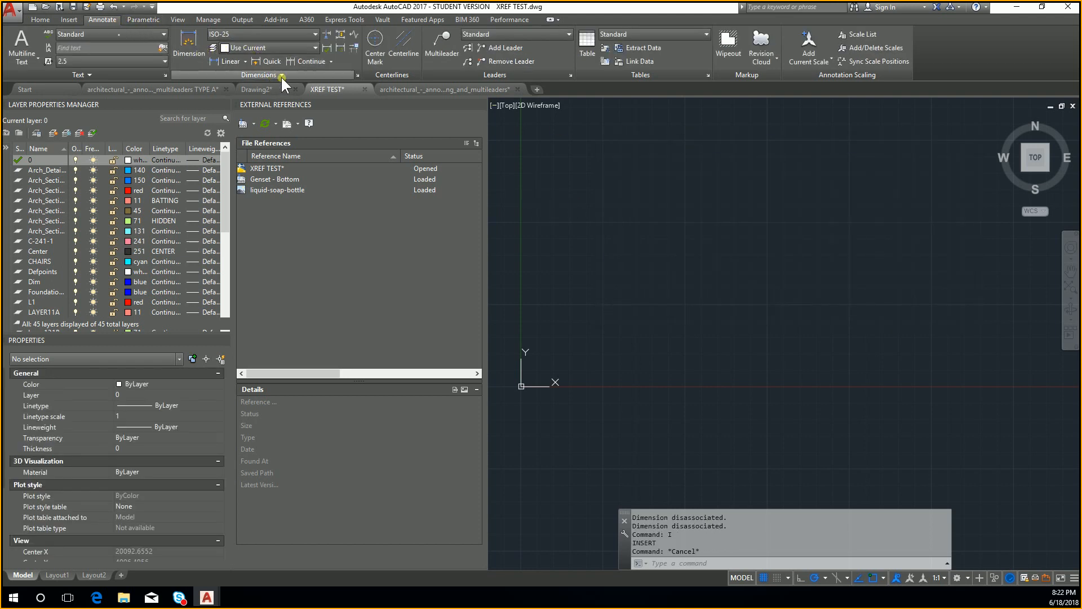
- Try to attach architectural_-_annotation_scaling_and_multileaders.dwg as an external reference at scale 1.00 and rotation 0
{"action": "left_click", "coordinate": [69, 19]}
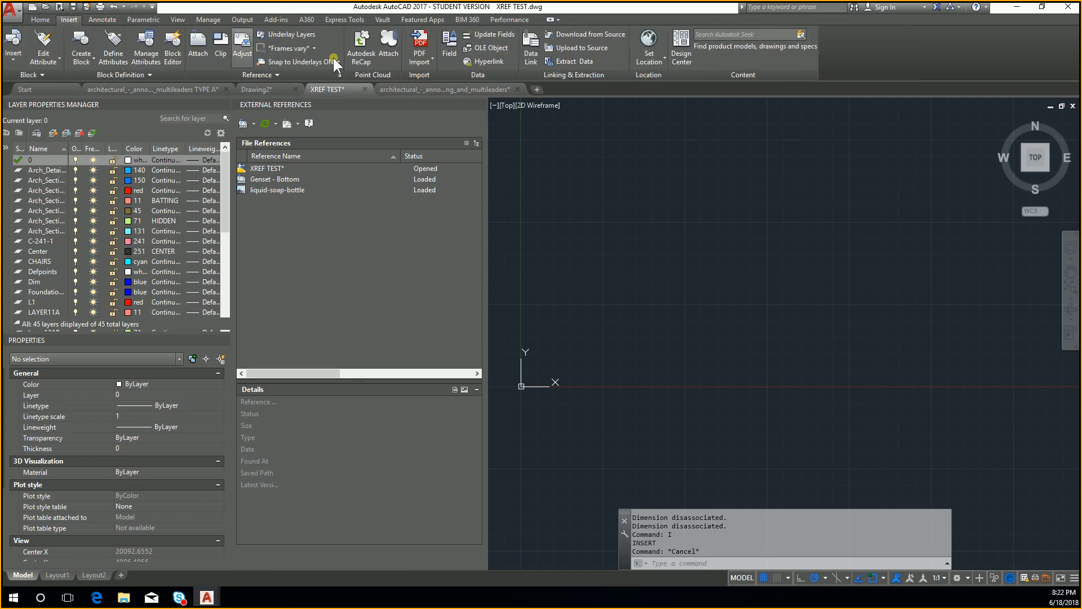
{"action": "left_click", "coordinate": [198, 53]}
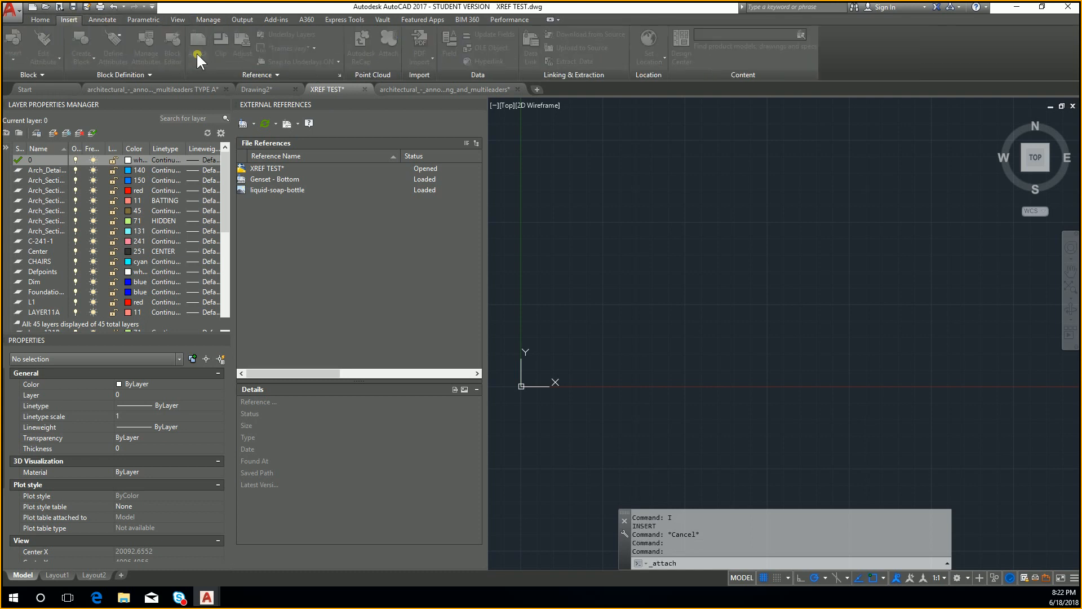
{"action": "left_click", "coordinate": [541, 195]}
{"action": "left_click", "coordinate": [541, 205]}
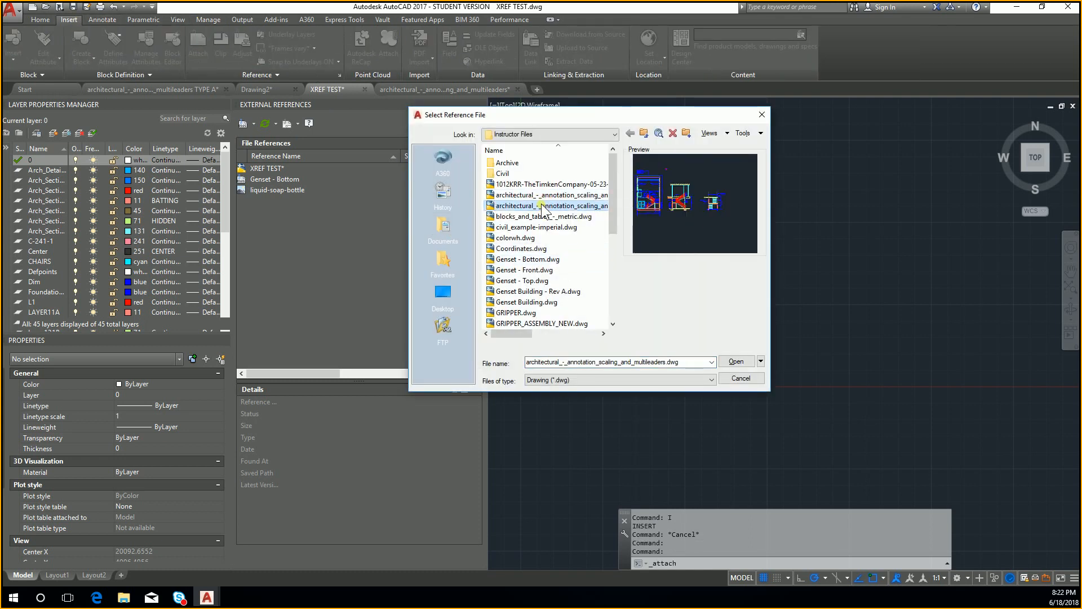
{"action": "left_click", "coordinate": [743, 362]}
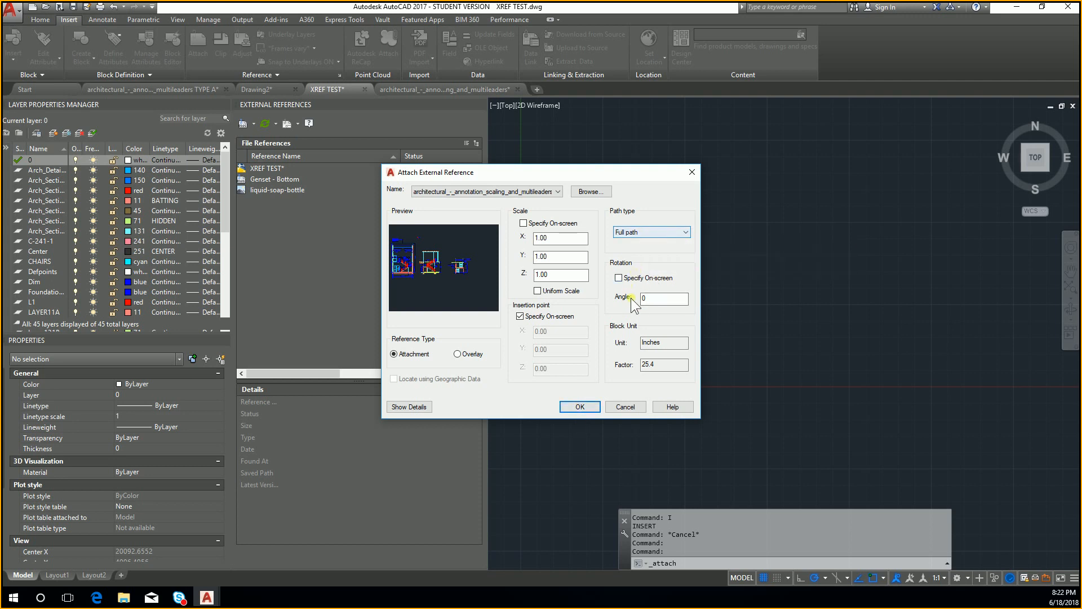
{"action": "left_click", "coordinate": [580, 406]}
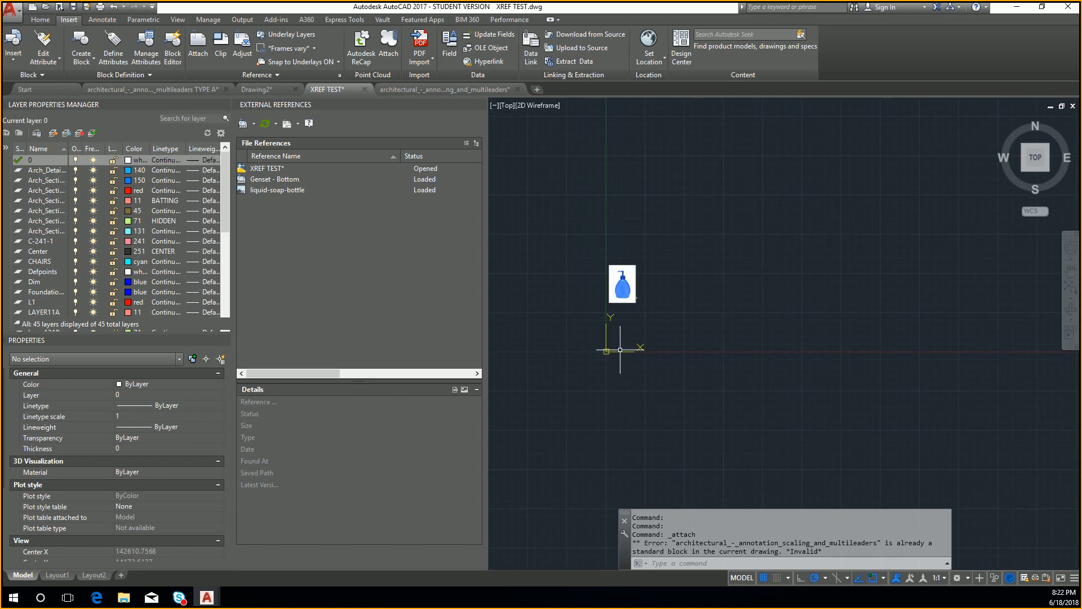
{"action": "key", "text": "Escape"}
{"action": "key", "text": "Escape"}
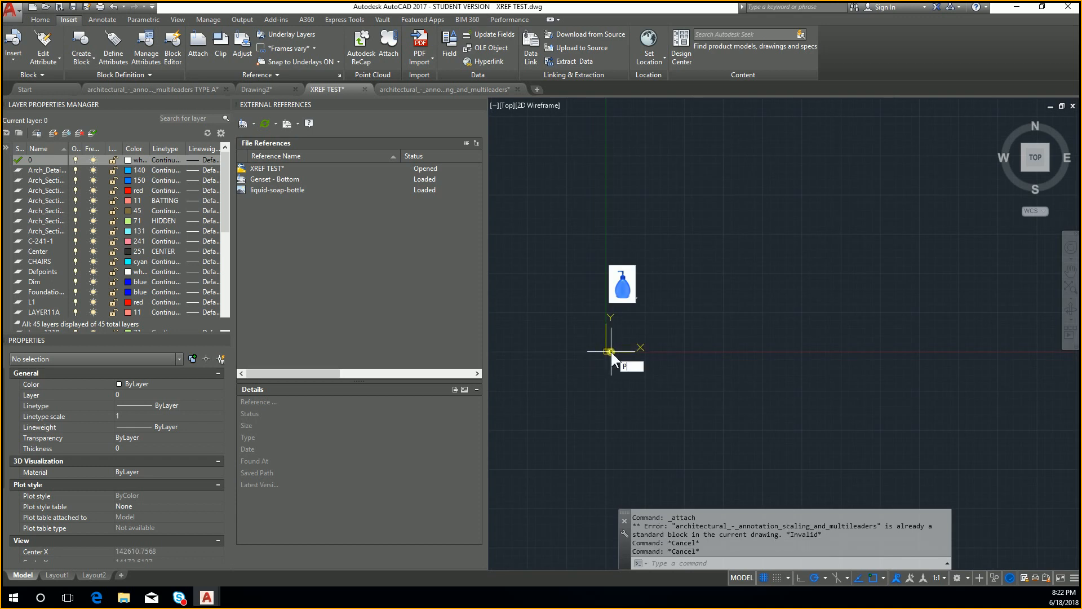
- Purge all unused items, including the leftover block definitions, from the XREF TEST drawing
{"action": "type", "text": "purge"}
{"action": "key", "text": "Return"}
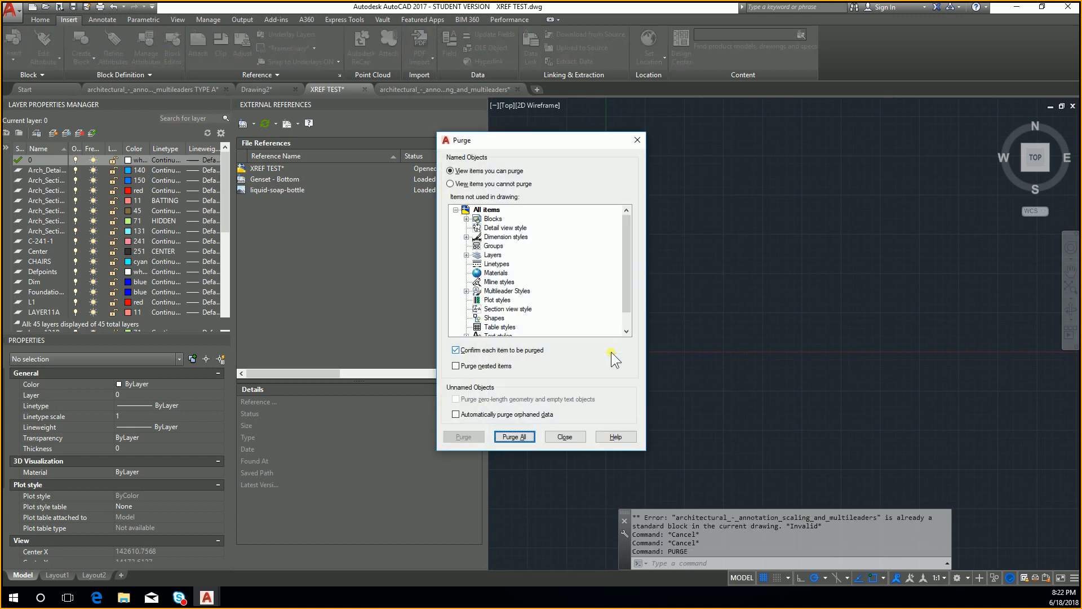
{"action": "left_click", "coordinate": [522, 438]}
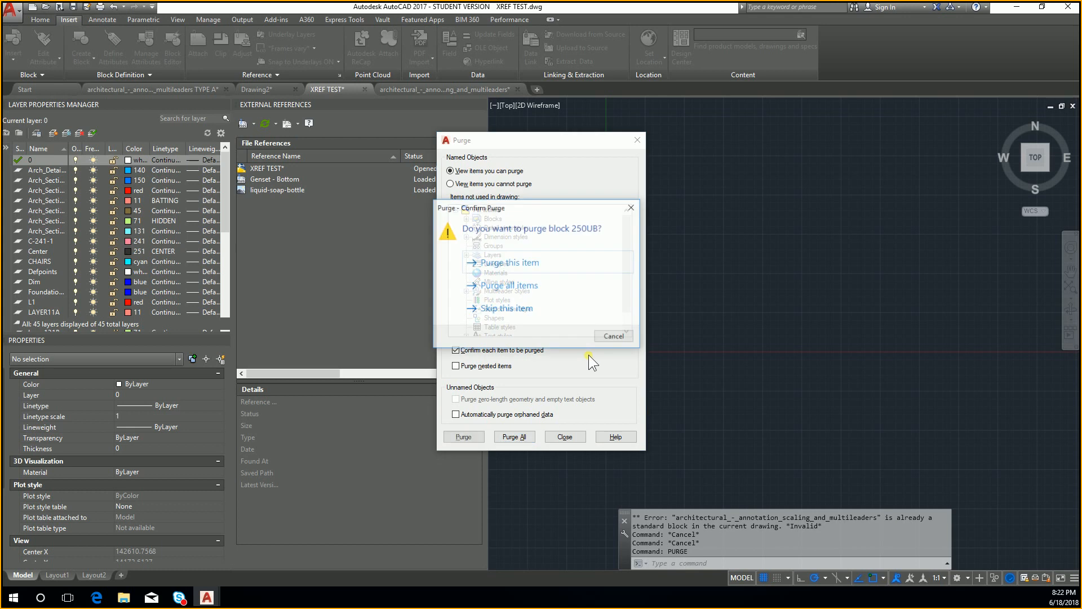
{"action": "left_click", "coordinate": [536, 286]}
{"action": "left_click", "coordinate": [564, 437]}
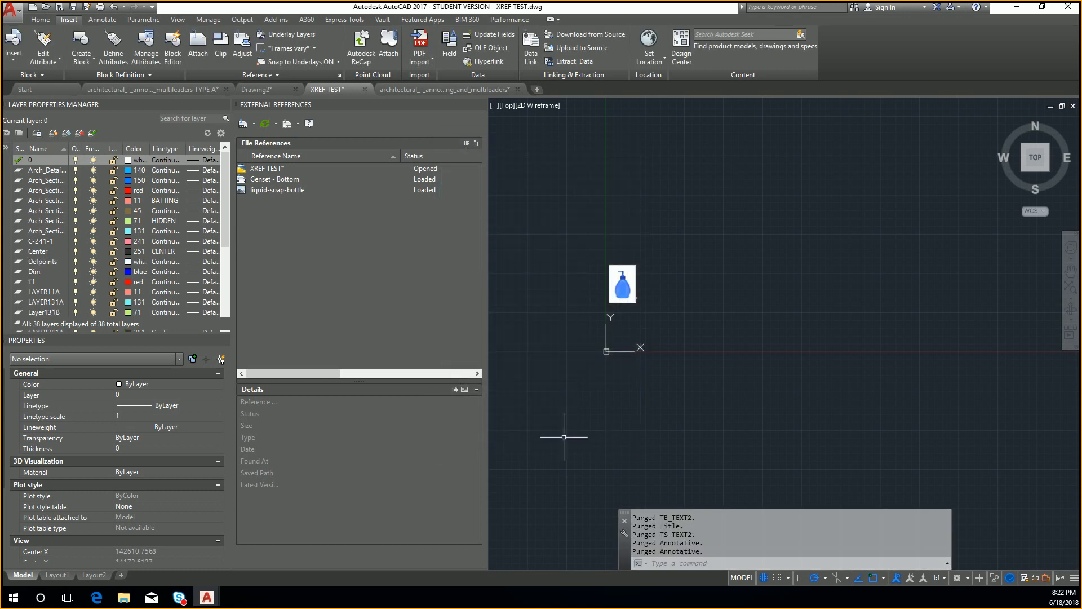
- Attach architectural_-_annotation_scaling_and_multileaders.dwg as an external reference with its insertion point at 0,0
{"action": "left_click", "coordinate": [198, 42]}
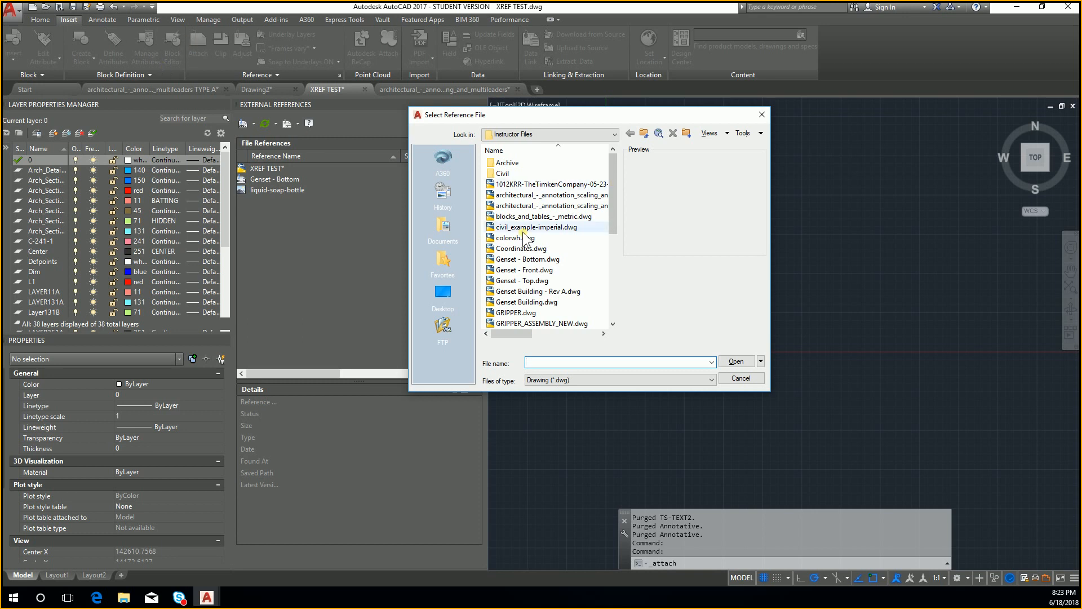
{"action": "left_click", "coordinate": [556, 207]}
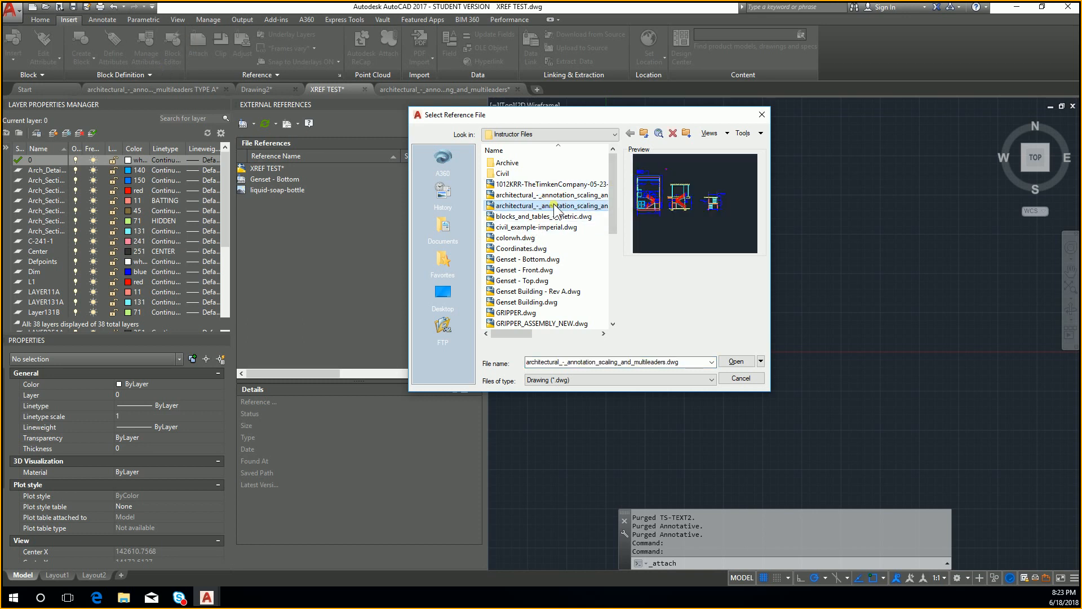
{"action": "left_click", "coordinate": [733, 362]}
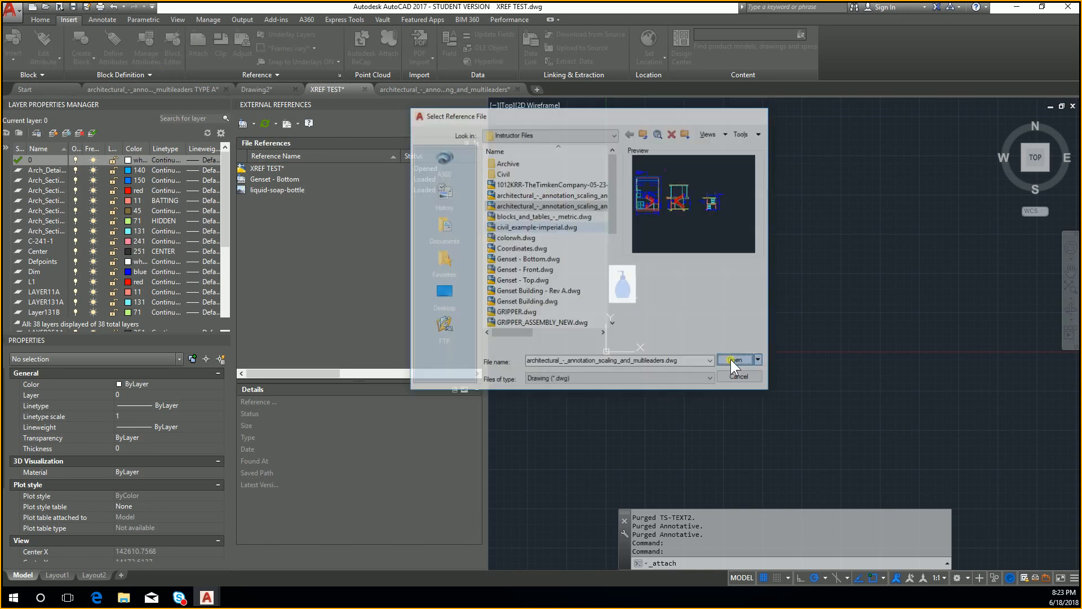
{"action": "left_click", "coordinate": [581, 406]}
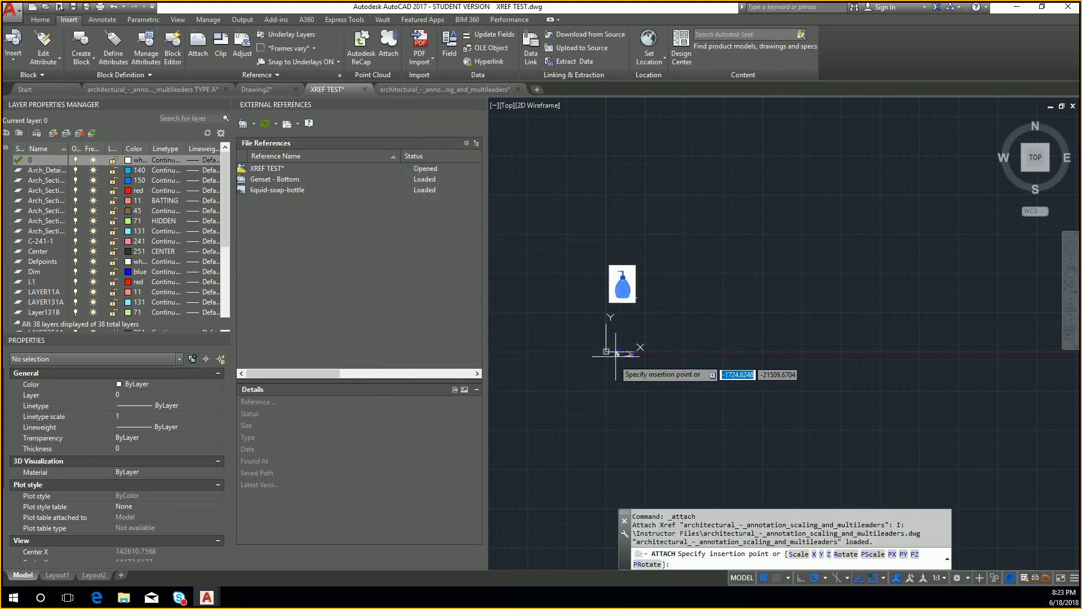
{"action": "scroll", "coordinate": [615, 354], "scroll_direction": "up", "scroll_amount": 4}
{"action": "type", "text": "0,0"}
{"action": "key", "text": "Return"}
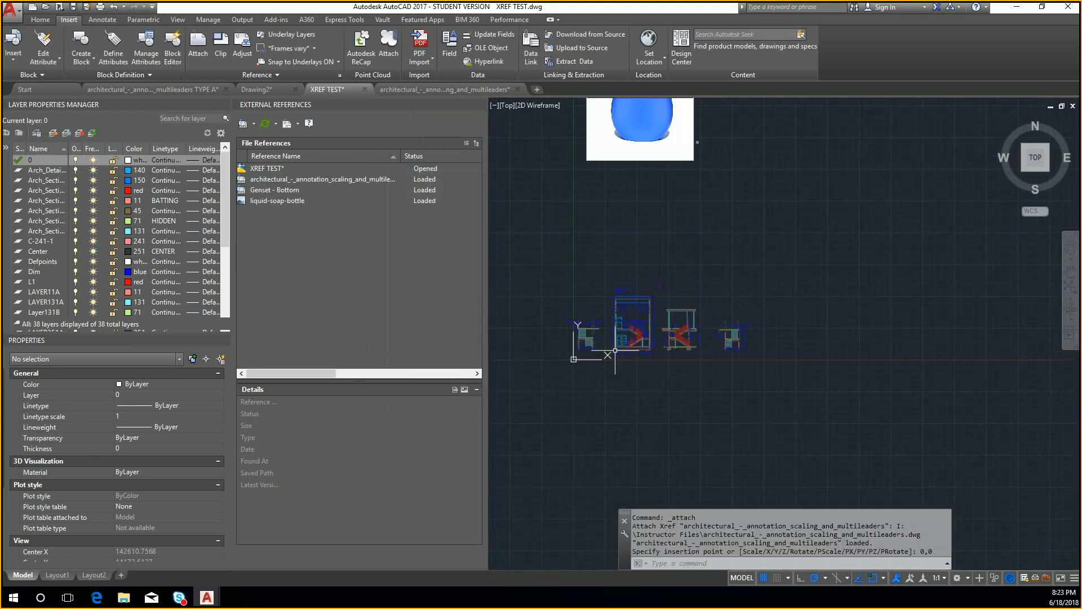
- Draw a connected three-segment line over the attached reference, from the lower end of the upper flight's railing up along the flight in the second stair section
{"action": "scroll", "coordinate": [687, 325], "scroll_direction": "up", "scroll_amount": 8}
{"action": "scroll", "coordinate": [687, 324], "scroll_direction": "down", "scroll_amount": 3}
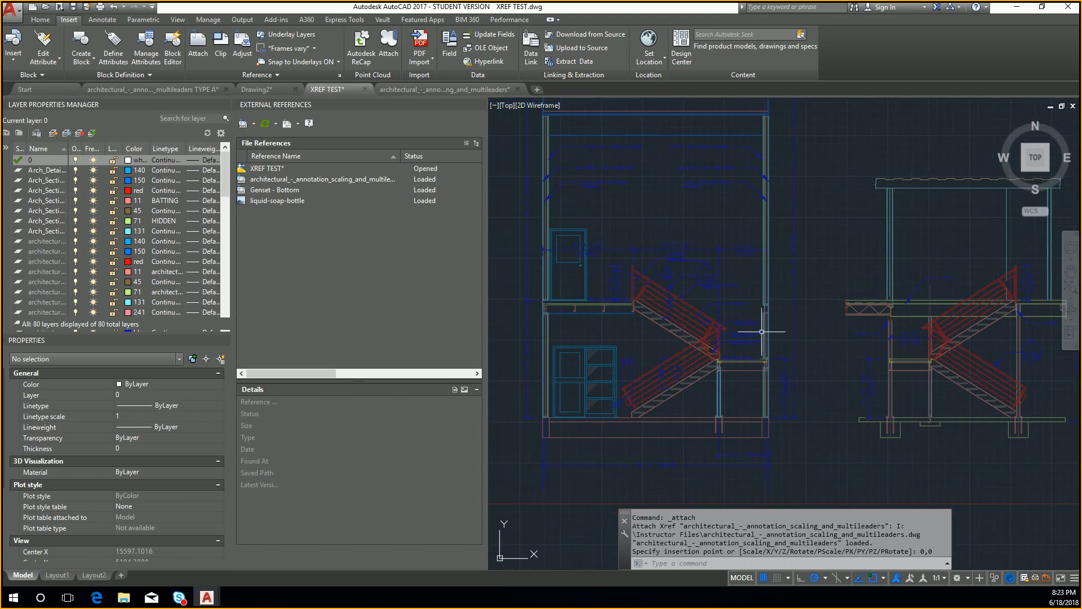
{"action": "middle_click_drag", "start_coordinate": [889, 379], "coordinate": [797, 380]}
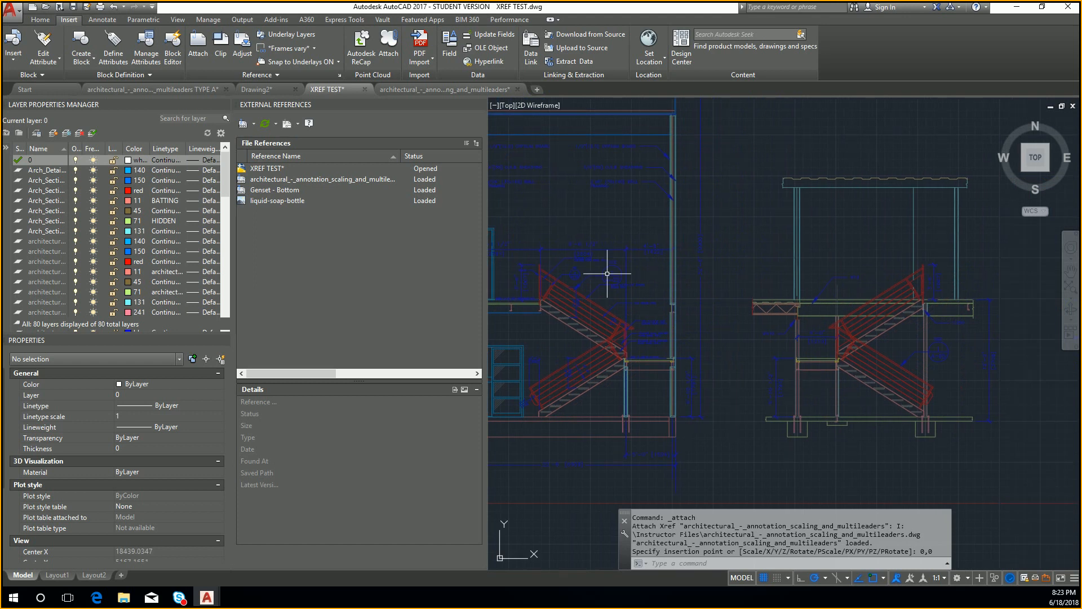
{"action": "middle_click_drag", "start_coordinate": [567, 334], "coordinate": [646, 356]}
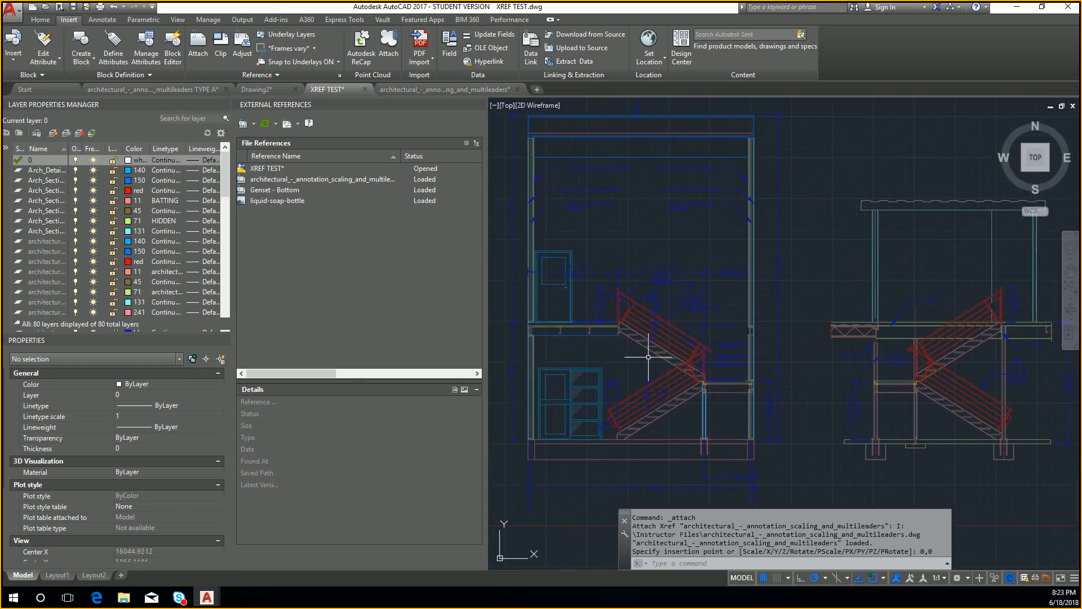
{"action": "type", "text": "l"}
{"action": "key", "text": "Return"}
{"action": "scroll", "coordinate": [845, 366], "scroll_direction": "up", "scroll_amount": 5}
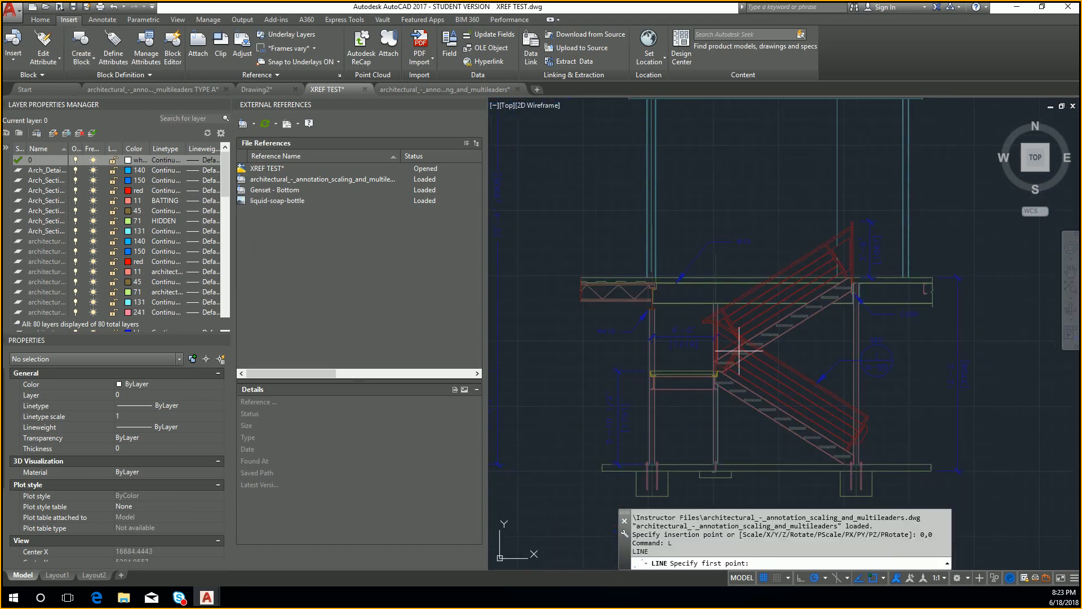
{"action": "scroll", "coordinate": [790, 338], "scroll_direction": "up", "scroll_amount": 4}
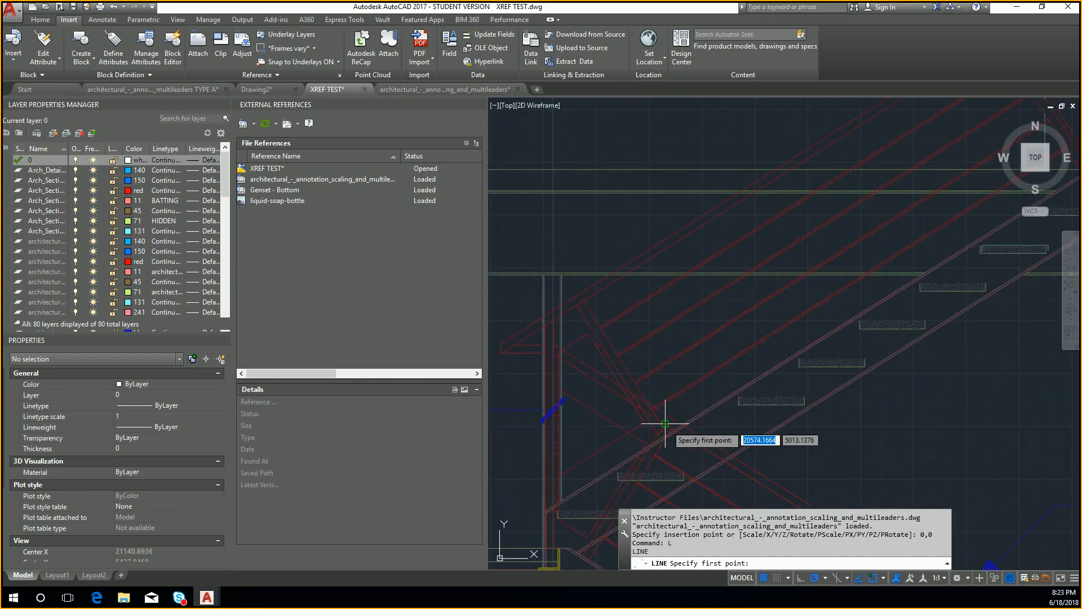
{"action": "scroll", "coordinate": [647, 394], "scroll_direction": "up", "scroll_amount": 3}
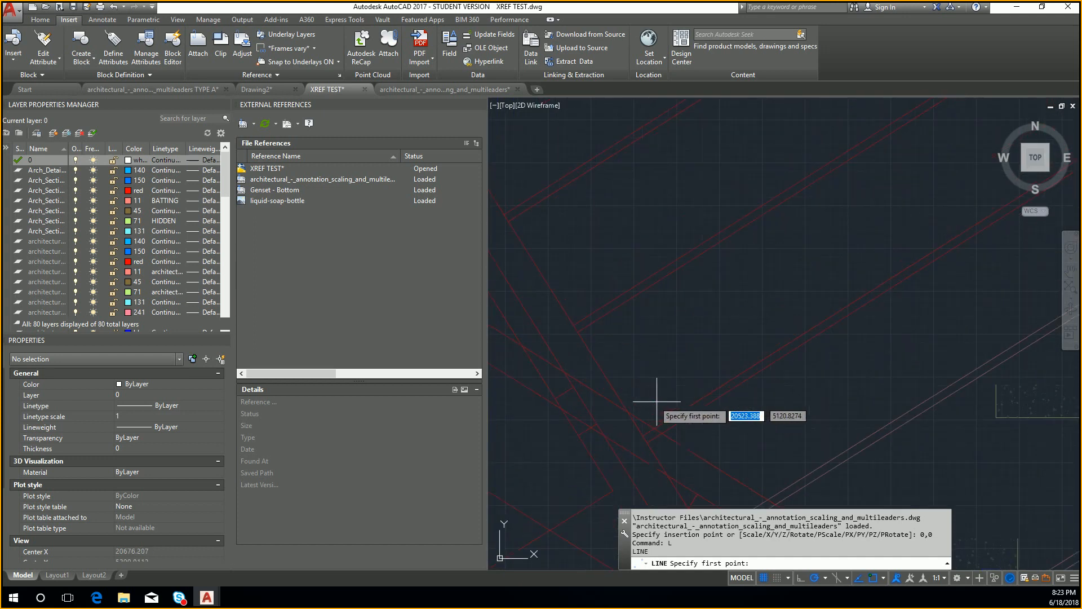
{"action": "left_click", "coordinate": [647, 442]}
{"action": "middle_click_drag", "start_coordinate": [927, 359], "coordinate": [616, 453]}
{"action": "left_click", "coordinate": [800, 378]}
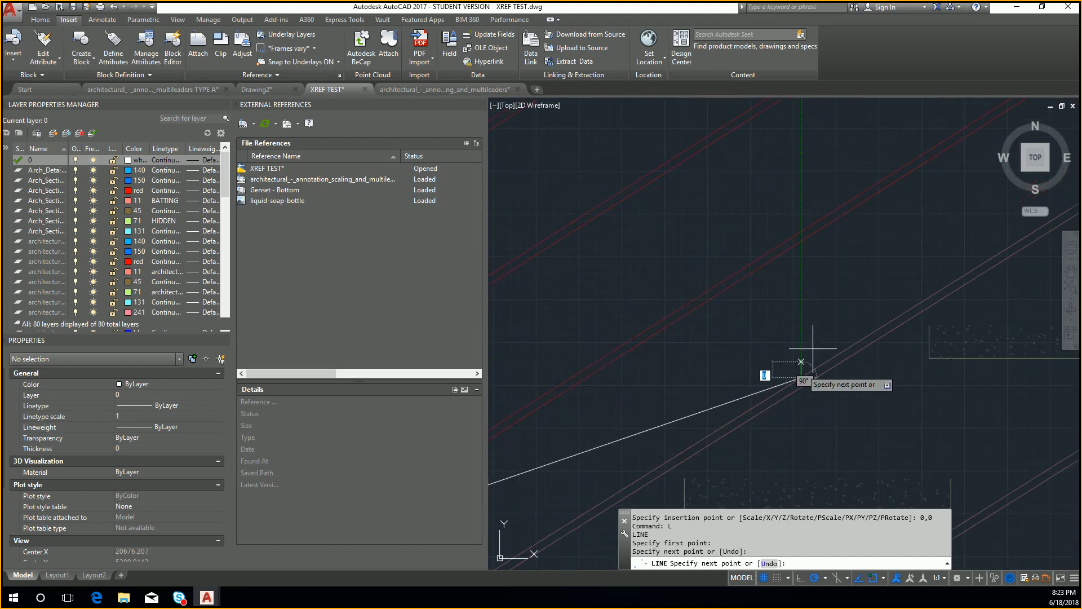
{"action": "left_click", "coordinate": [883, 189]}
{"action": "scroll", "coordinate": [789, 343], "scroll_direction": "down", "scroll_amount": 5}
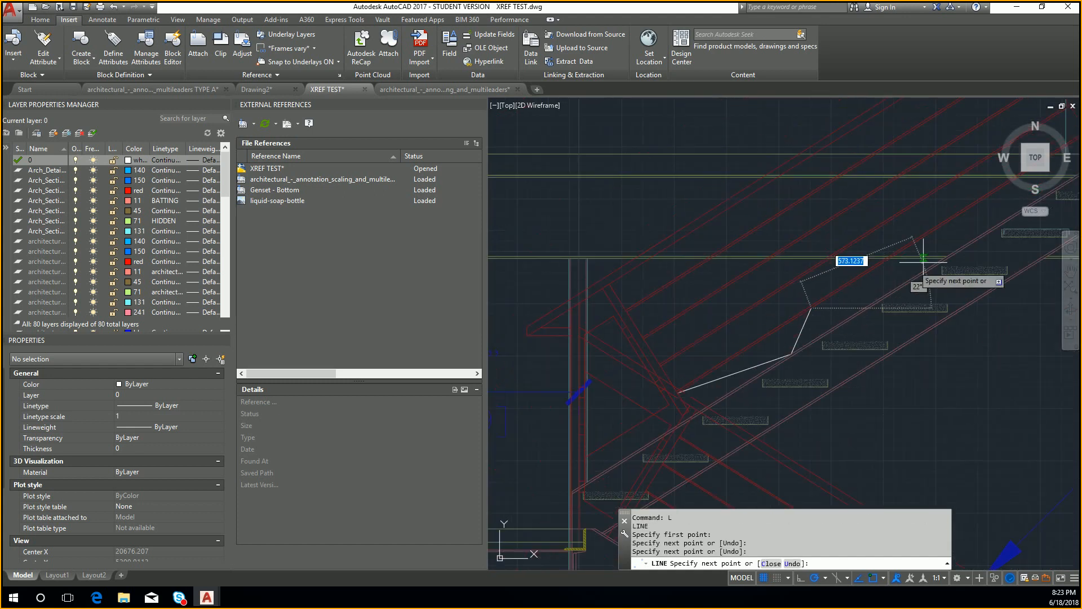
{"action": "left_click", "coordinate": [941, 259]}
{"action": "key", "text": "Escape"}
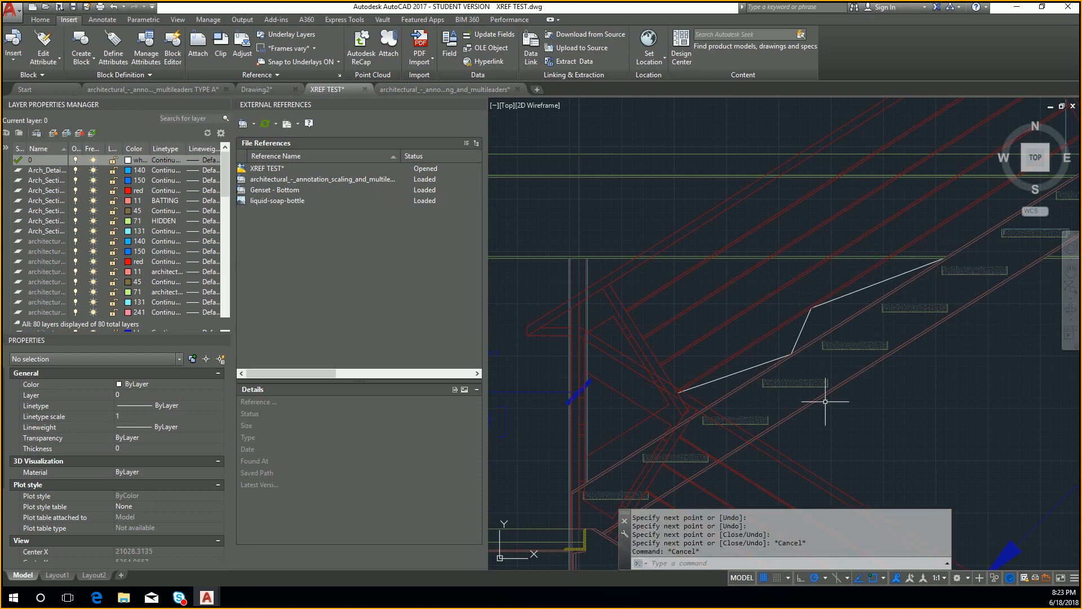
- Switch to the source drawing architectural_-_annotation_scaling_and_multileaders.dwg and examine the upper flight's railing in the second stair section
{"action": "left_click", "coordinate": [162, 88]}
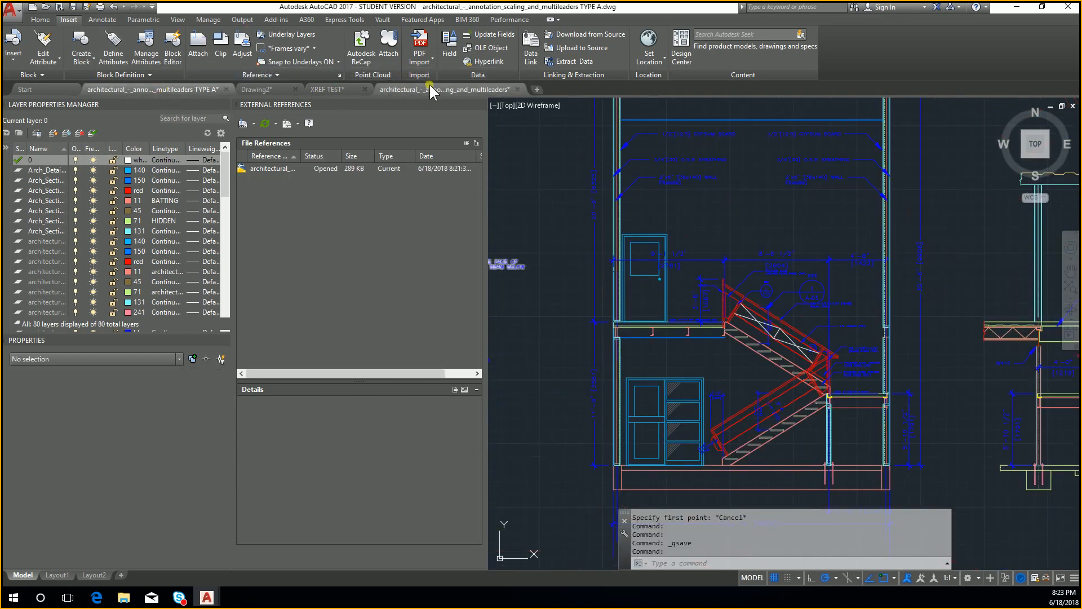
{"action": "left_click", "coordinate": [430, 88]}
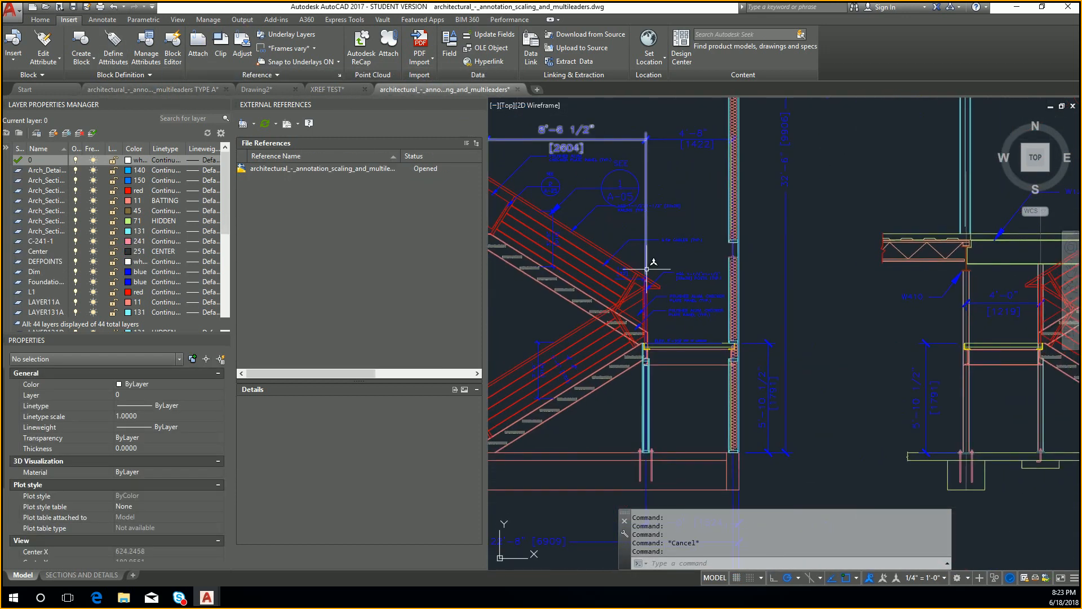
{"action": "scroll", "coordinate": [922, 266], "scroll_direction": "up", "scroll_amount": 2}
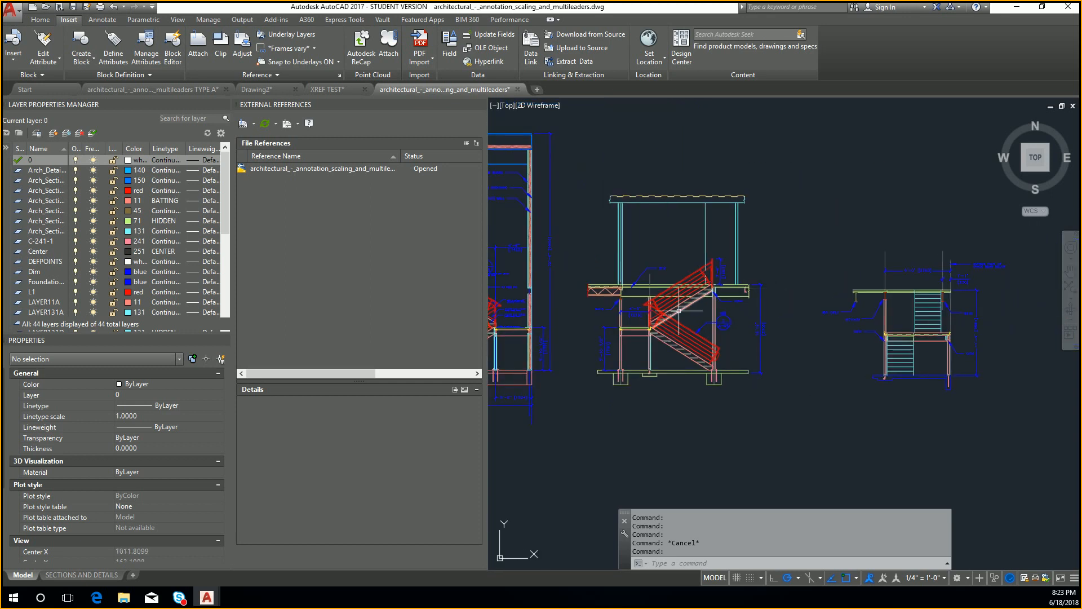
{"action": "scroll", "coordinate": [667, 309], "scroll_direction": "up", "scroll_amount": 3}
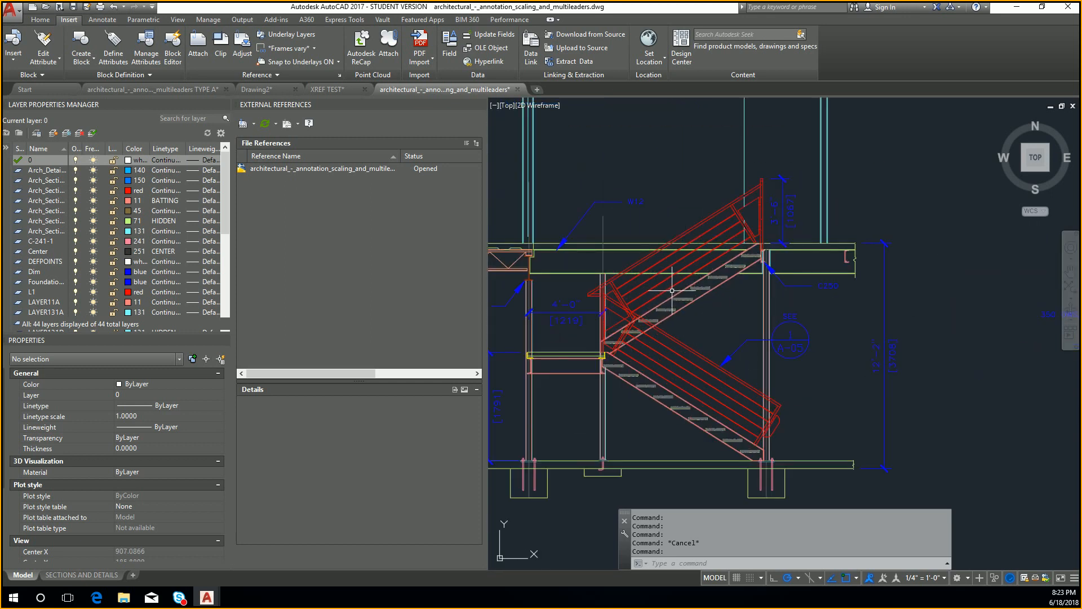
{"action": "scroll", "coordinate": [663, 298], "scroll_direction": "up", "scroll_amount": 2}
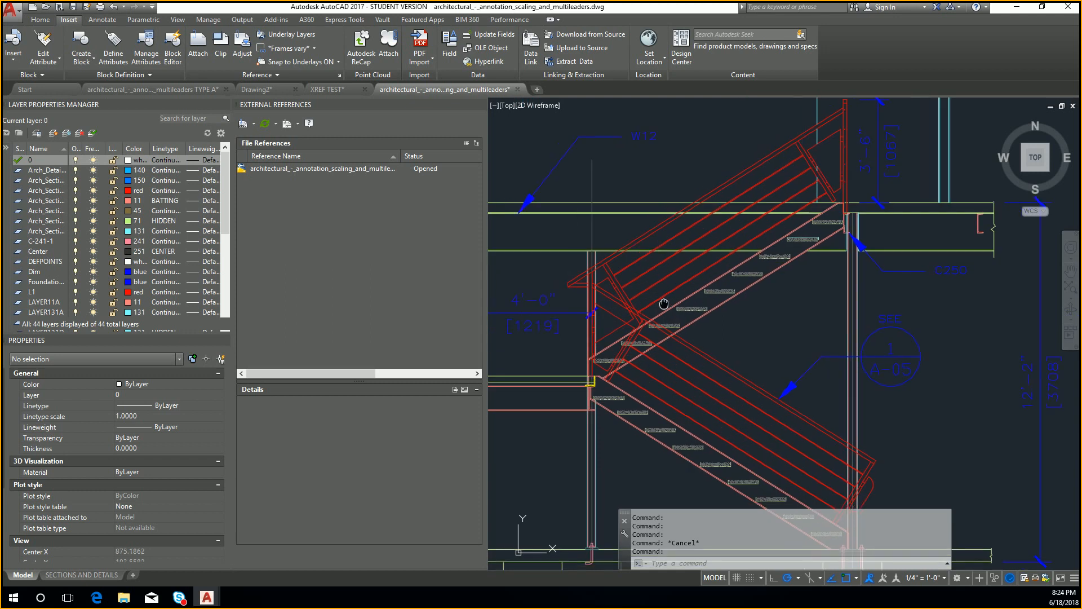
{"action": "scroll", "coordinate": [709, 290], "scroll_direction": "down", "scroll_amount": 4}
{"action": "scroll", "coordinate": [701, 290], "scroll_direction": "up", "scroll_amount": 5}
{"action": "scroll", "coordinate": [708, 295], "scroll_direction": "up", "scroll_amount": 2}
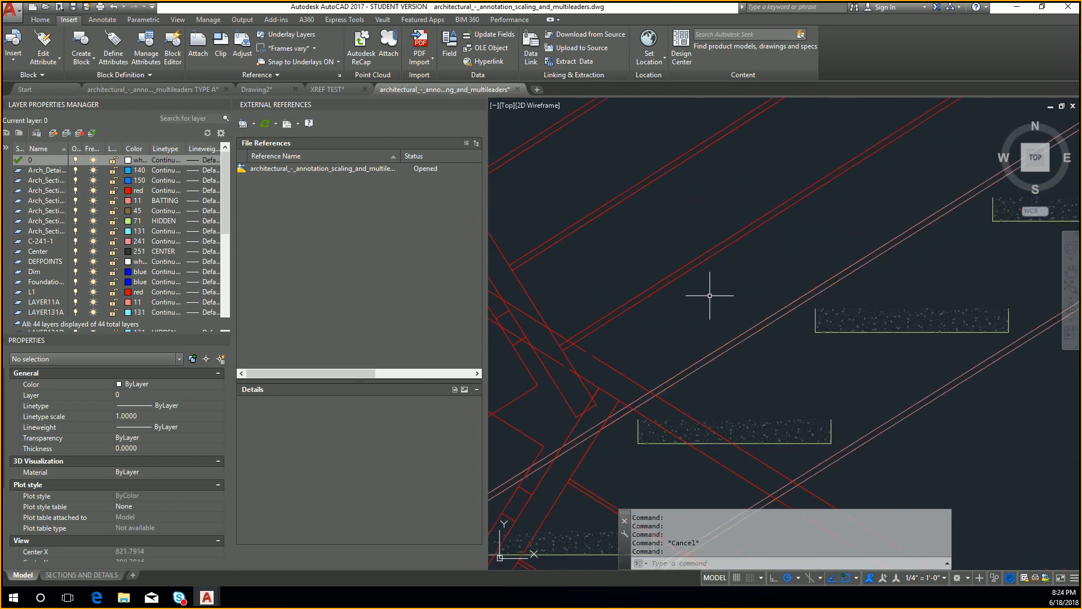
{"action": "scroll", "coordinate": [705, 302], "scroll_direction": "down", "scroll_amount": 2}
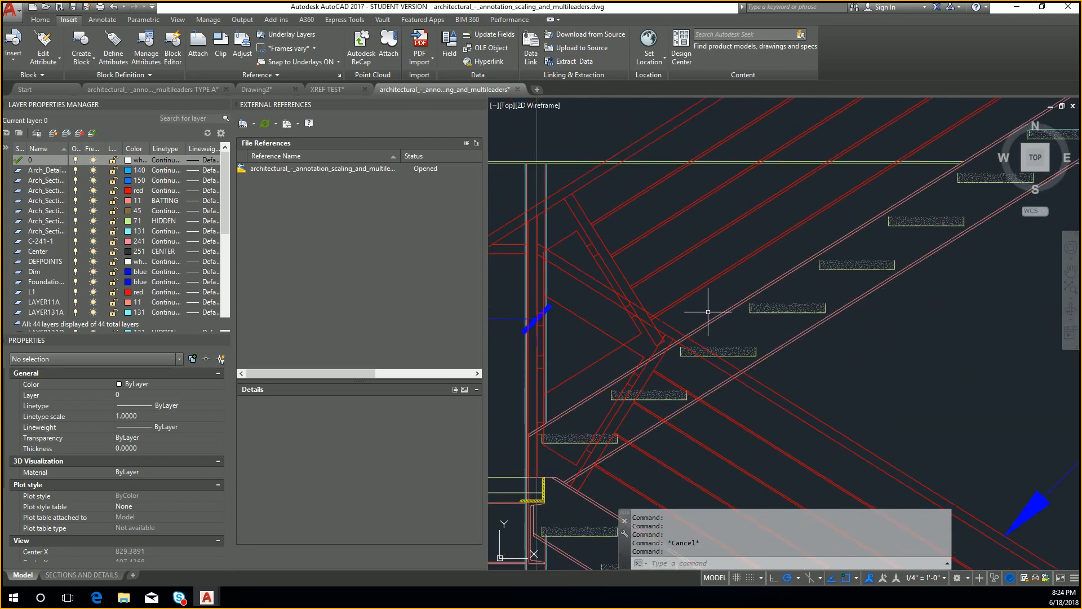
{"action": "left_click", "coordinate": [708, 312]}
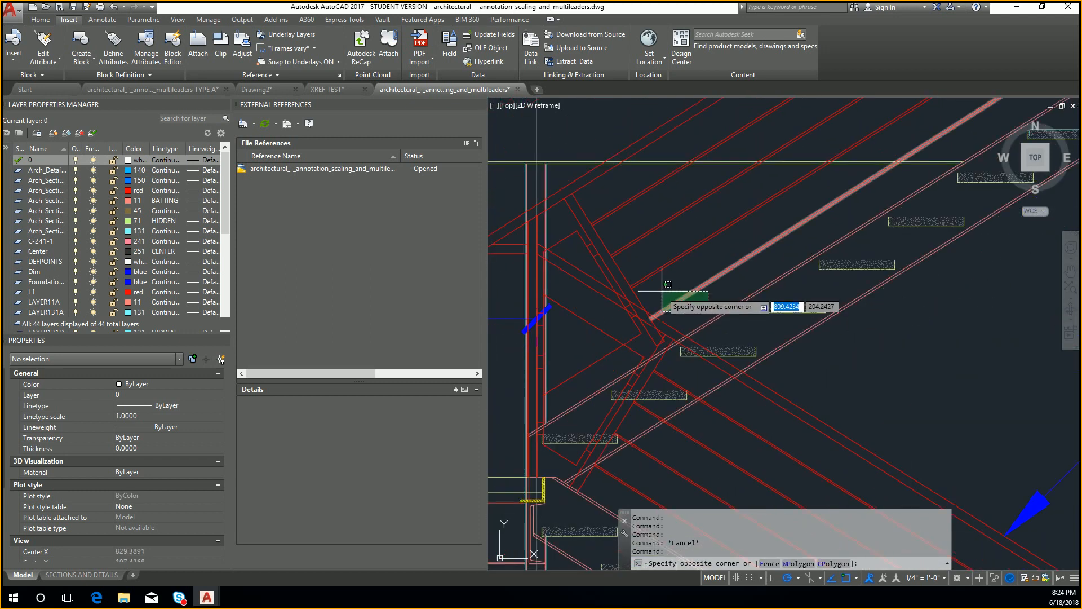
{"action": "left_click", "coordinate": [627, 290]}
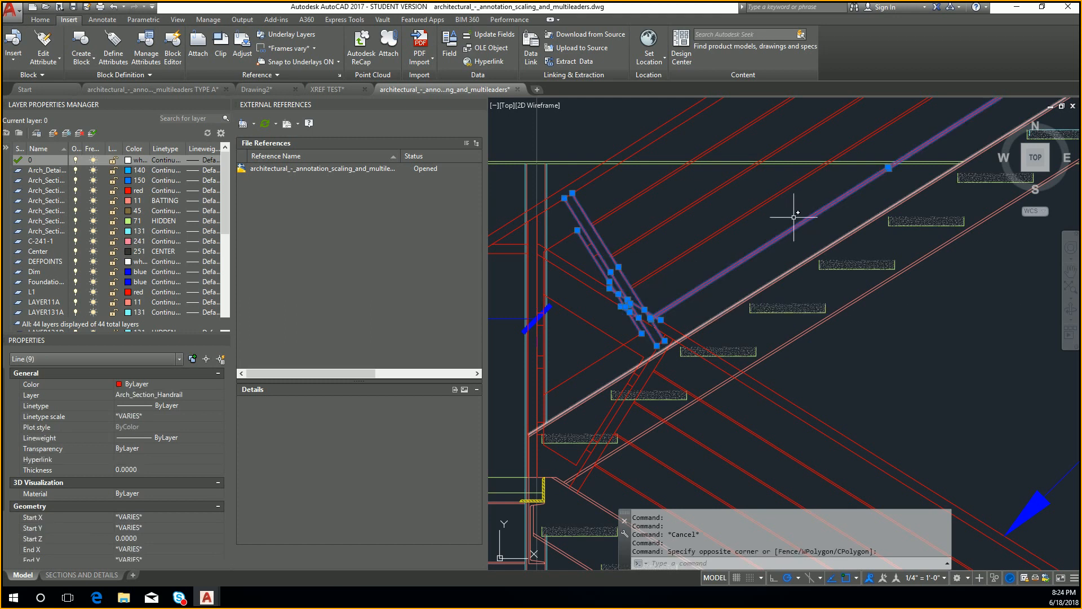
{"action": "key", "text": "Escape"}
{"action": "scroll", "coordinate": [793, 217], "scroll_direction": "down", "scroll_amount": 10}
{"action": "scroll", "coordinate": [777, 262], "scroll_direction": "up", "scroll_amount": 12}
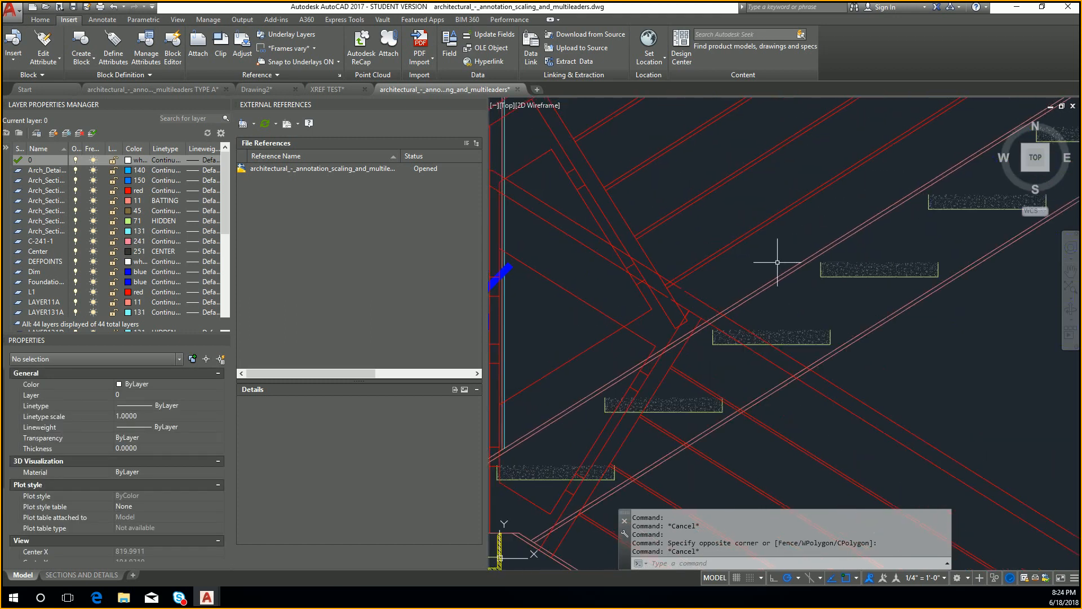
- Copy the two lowest railing bars of the upper flight in the second stair section to the empty area below the sections
{"action": "left_click", "coordinate": [777, 262]}
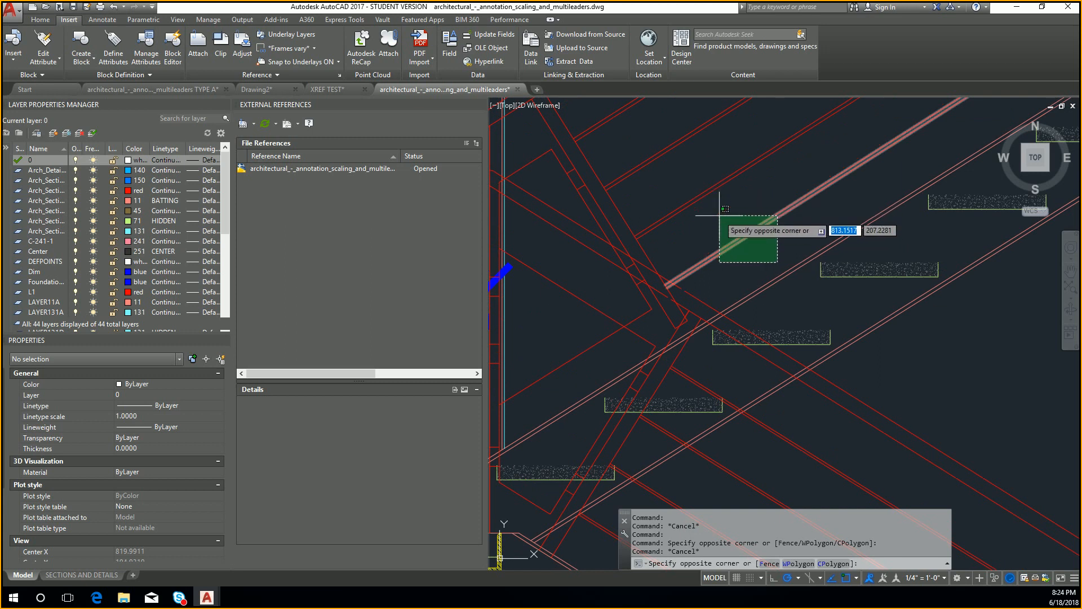
{"action": "left_click", "coordinate": [678, 187]}
{"action": "type", "text": "m"}
{"action": "key", "text": "Return"}
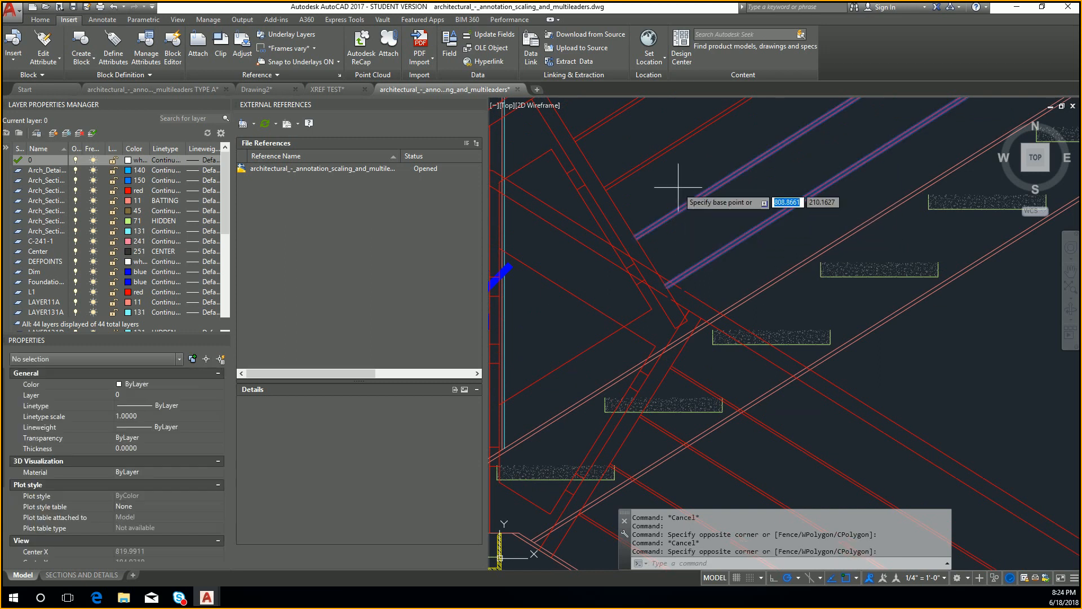
{"action": "left_click", "coordinate": [678, 187]}
{"action": "scroll", "coordinate": [733, 226], "scroll_direction": "down", "scroll_amount": 8}
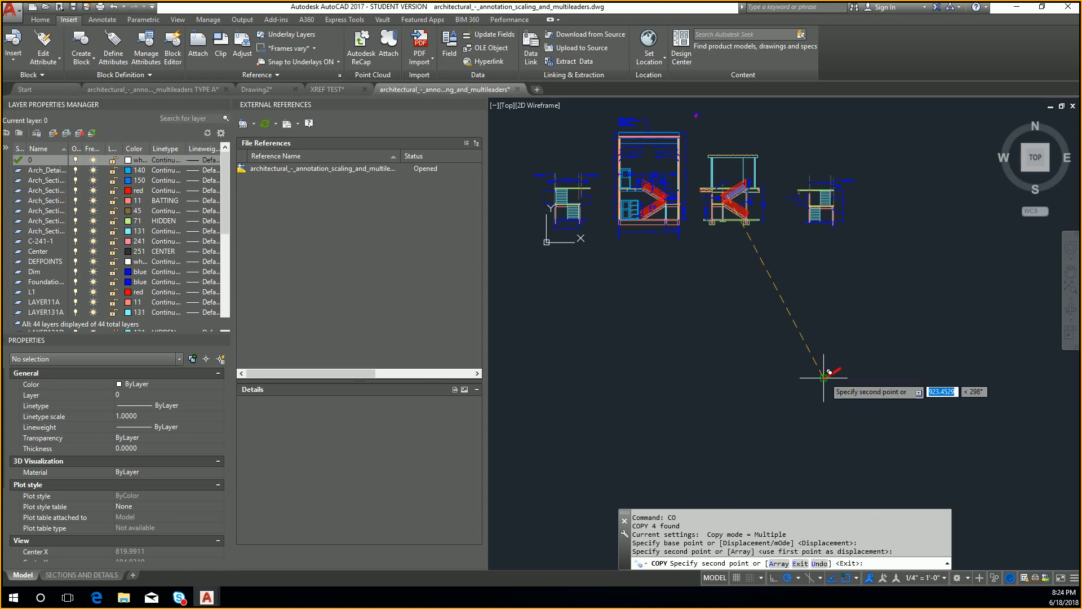
{"action": "key", "text": "Escape"}
- Delete the two lines of the lowest railing bar on the upper flight of the second stair section
{"action": "scroll", "coordinate": [817, 338], "scroll_direction": "up", "scroll_amount": 4}
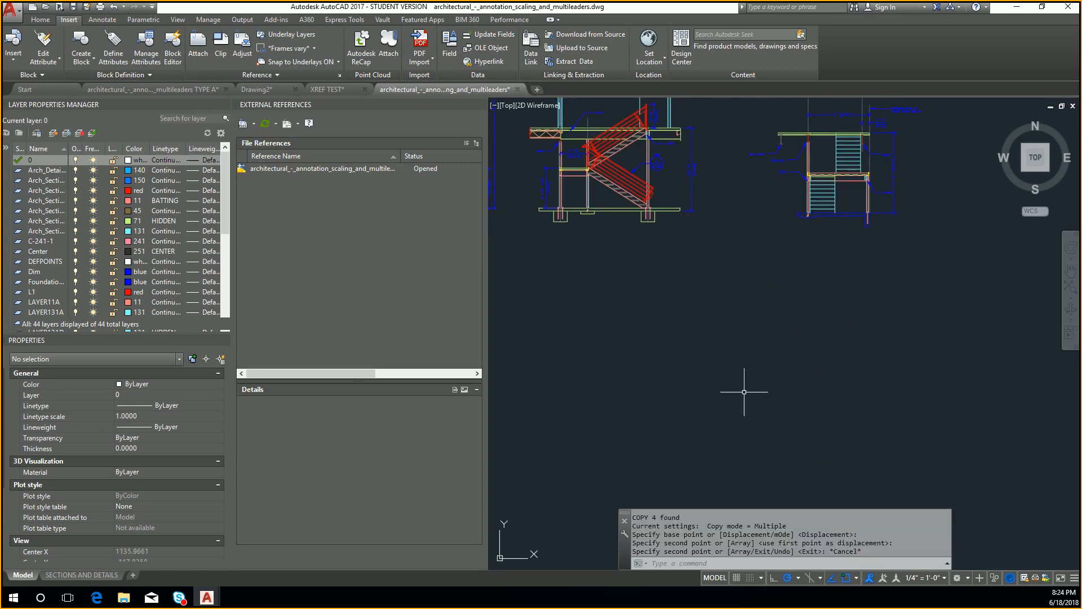
{"action": "scroll", "coordinate": [744, 392], "scroll_direction": "up", "scroll_amount": 8}
{"action": "left_click", "coordinate": [727, 276]}
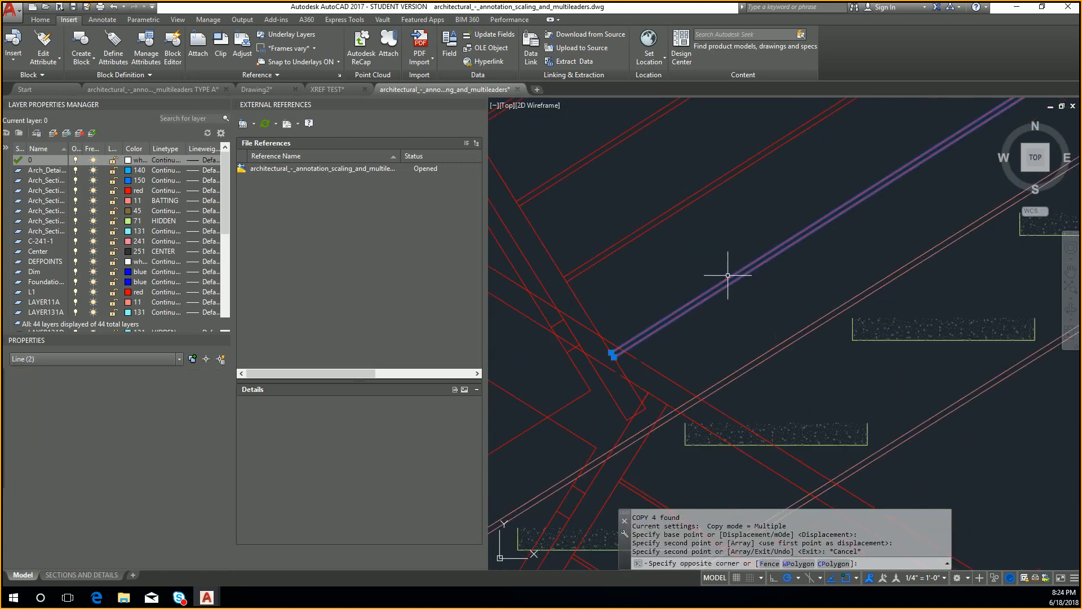
{"action": "key", "text": "Delete"}
{"action": "scroll", "coordinate": [725, 272], "scroll_direction": "down", "scroll_amount": 5}
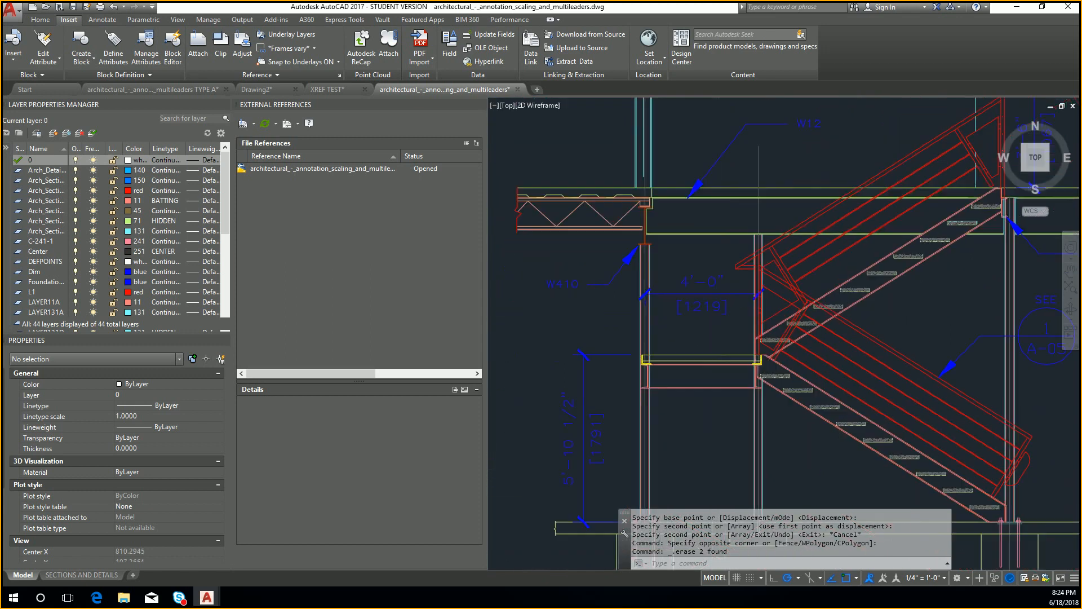
- Fit the whole source drawing in view, then save and close it
{"action": "middle_click", "coordinate": [908, 225]}
{"action": "middle_click", "coordinate": [908, 225]}
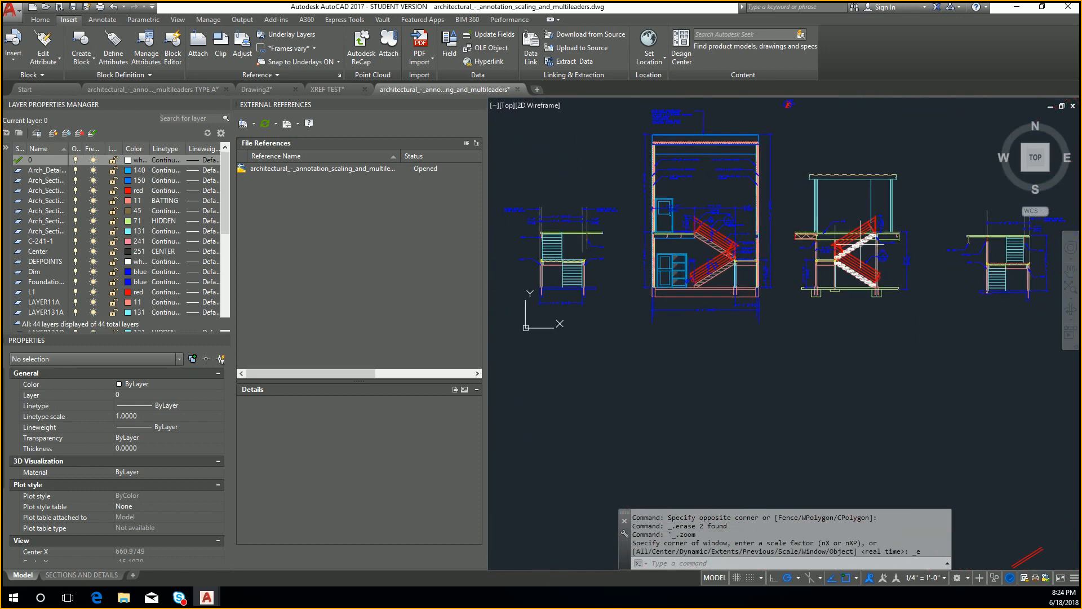
{"action": "key", "text": "ctrl+s"}
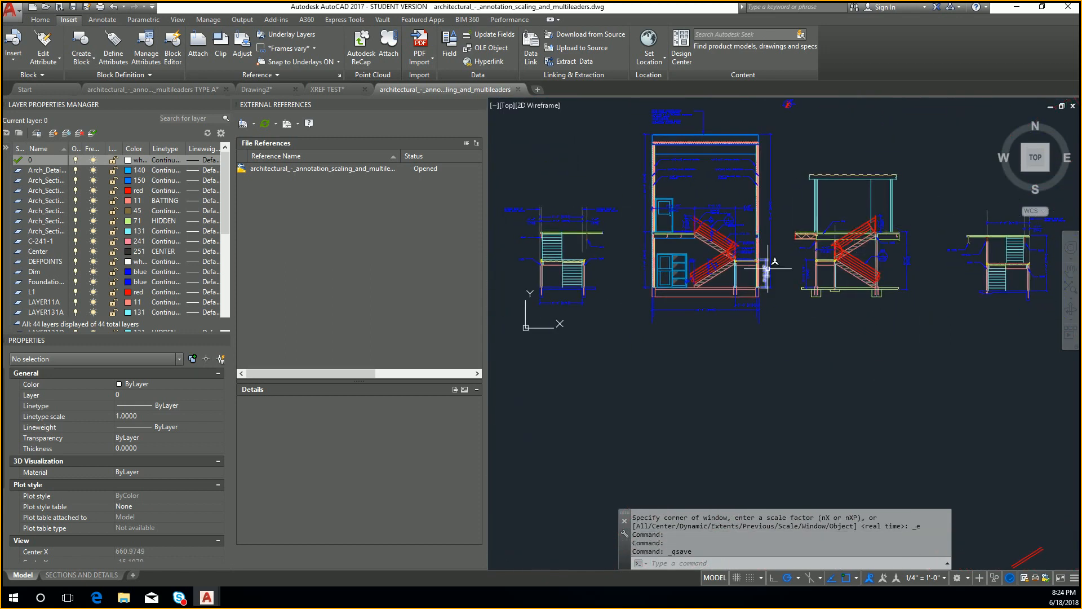
{"action": "left_click", "coordinate": [519, 90]}
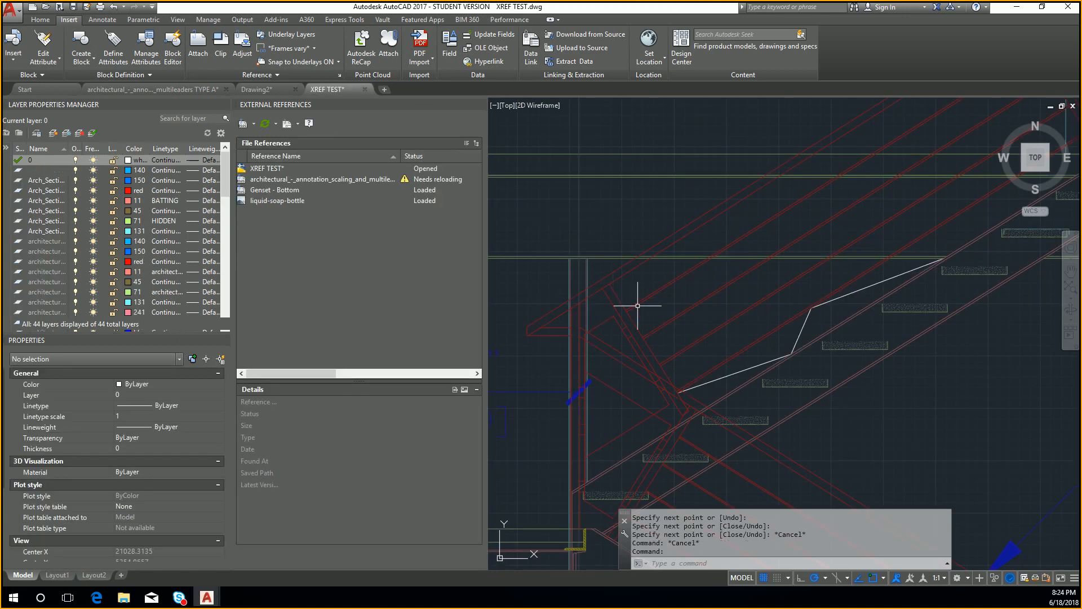
- Reload the architectural_-_annotation_scaling_and_multileaders external reference in the XREF TEST drawing and inspect the second stair section
{"action": "left_click", "coordinate": [369, 178]}
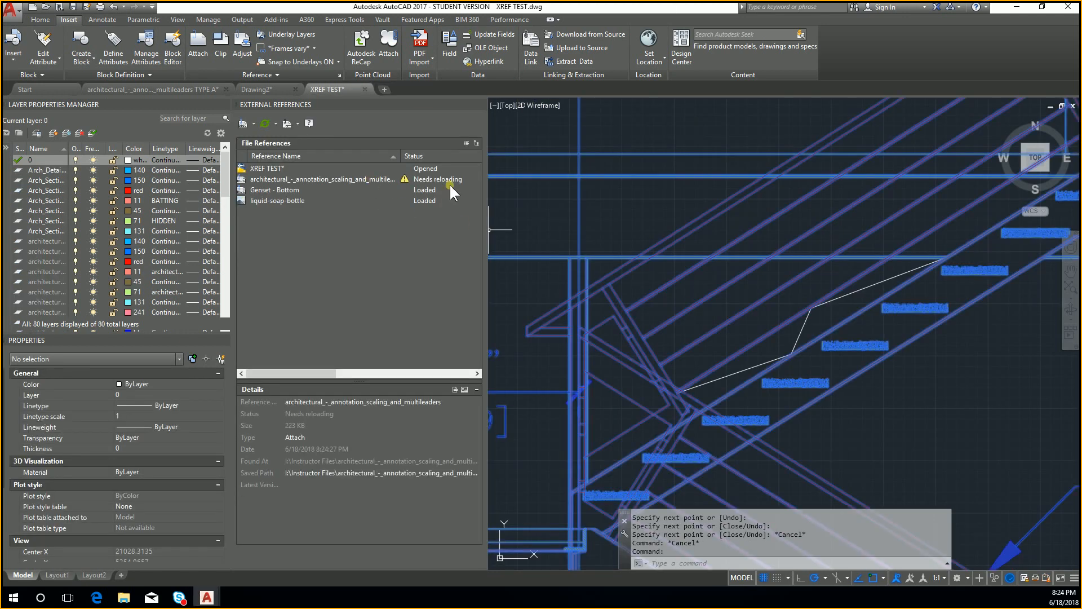
{"action": "left_click", "coordinate": [450, 180]}
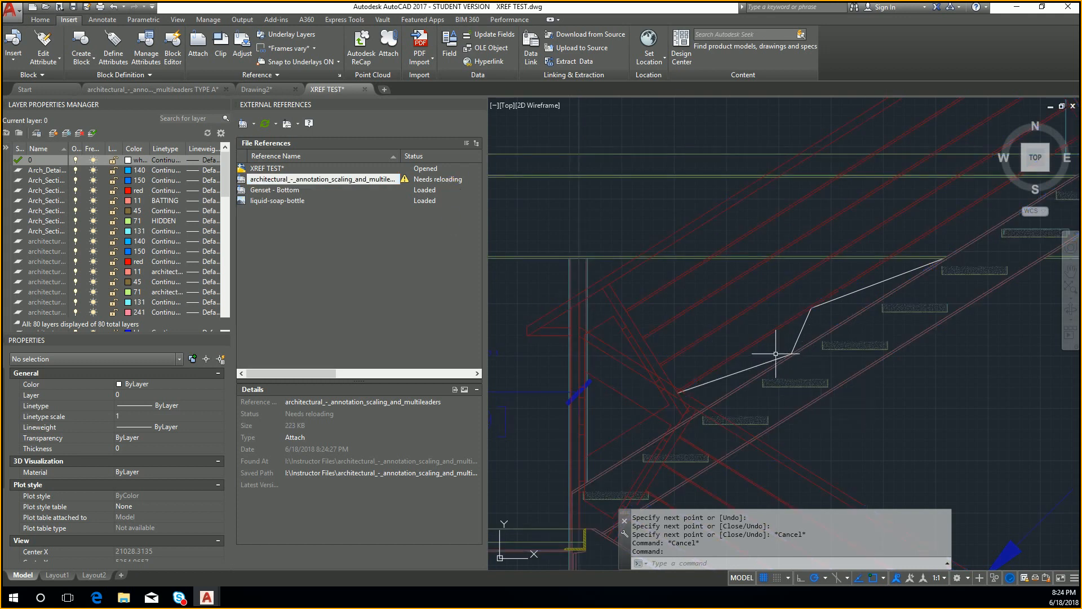
{"action": "right_click", "coordinate": [359, 176]}
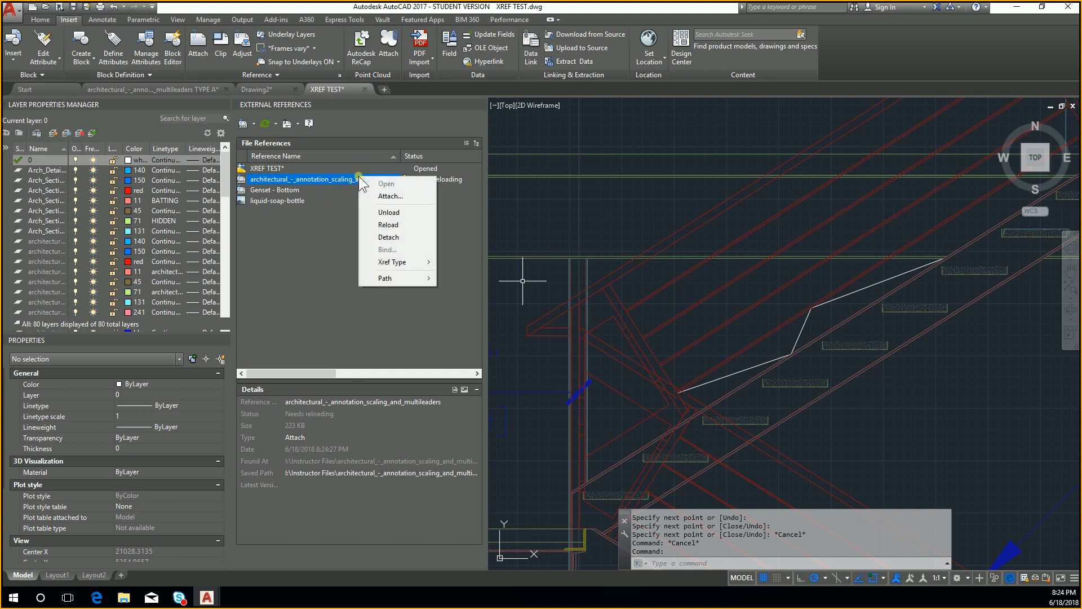
{"action": "left_click", "coordinate": [420, 224]}
{"action": "middle_click_drag", "start_coordinate": [800, 356], "coordinate": [672, 388]}
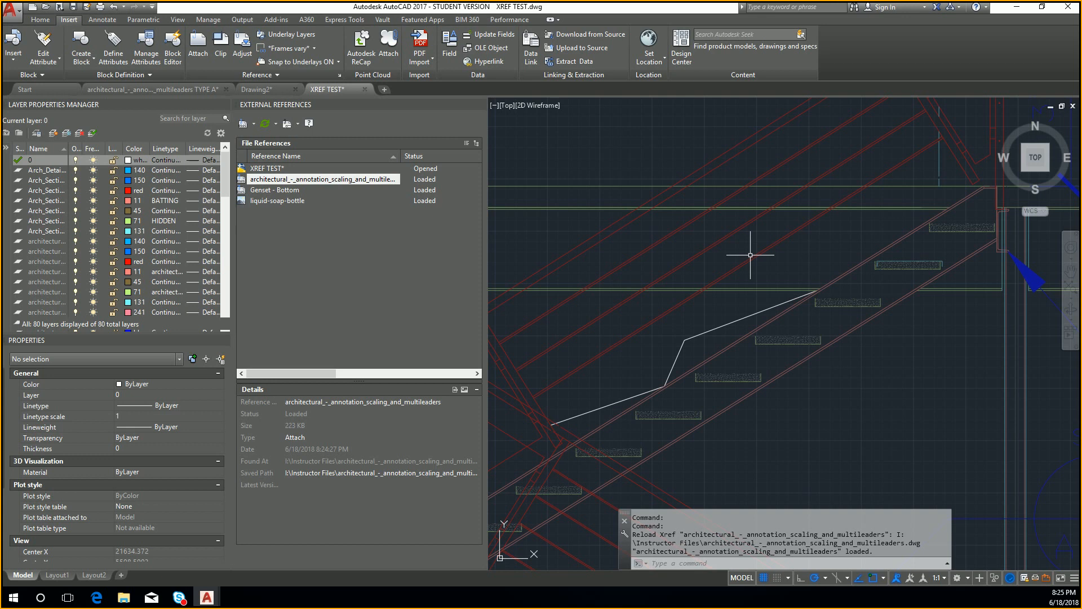
{"action": "scroll", "coordinate": [750, 255], "scroll_direction": "down", "scroll_amount": 4}
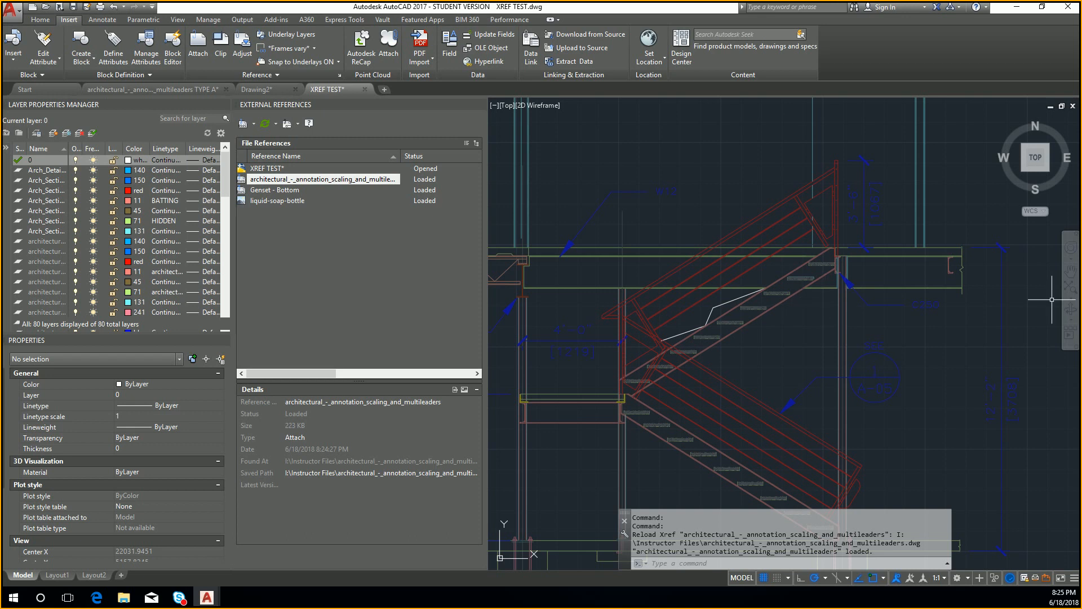
- Switch to File Explorer, look over the drawing files in the Instructor Files folder, and close the window
{"action": "key", "text": "alt+Tab"}
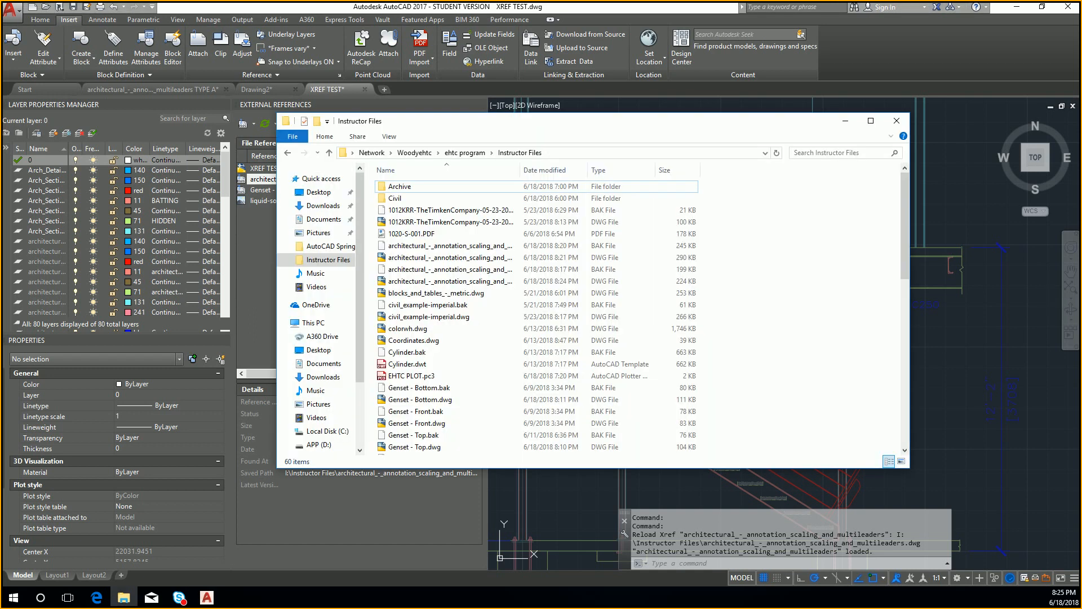
{"action": "key", "text": "alt+Tab"}
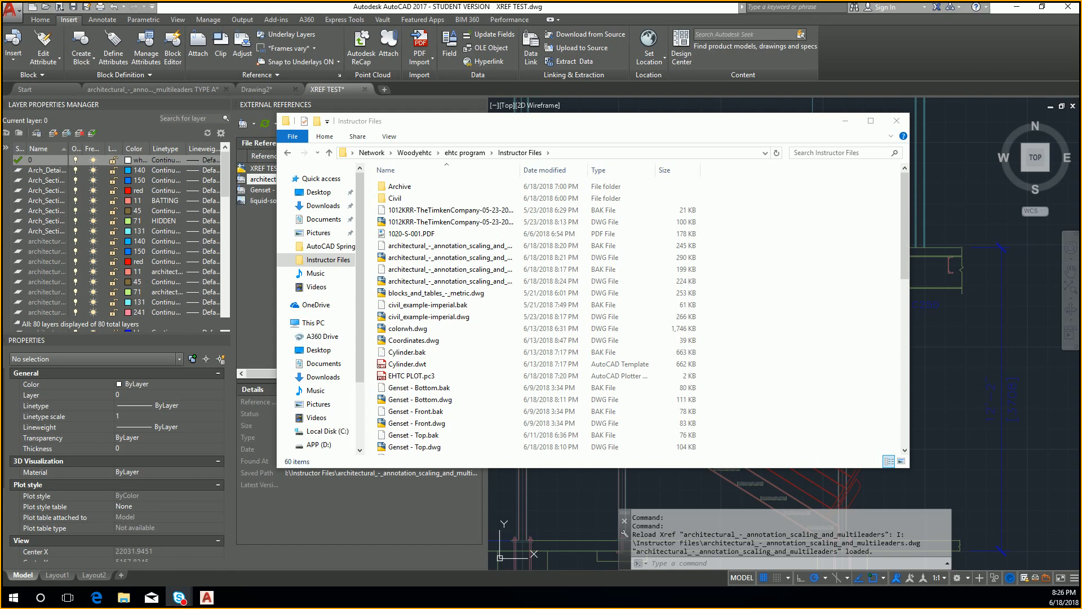
{"action": "left_click", "coordinate": [897, 121]}
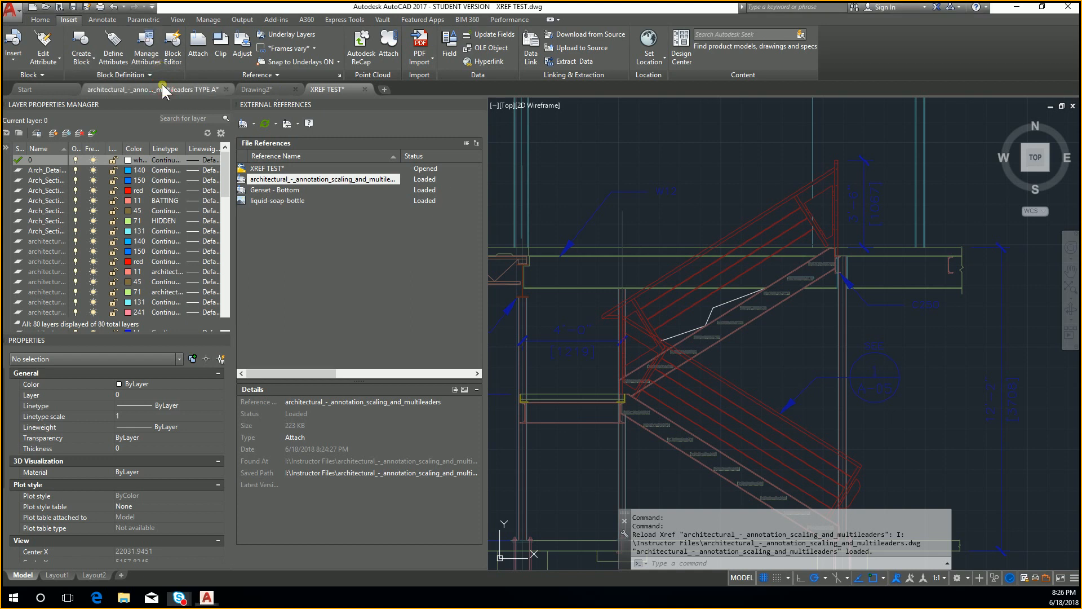
- Switch to the architectural_-_annotation_scaling_and_multileaders TYPE A drawing and examine its stair sections
{"action": "left_click", "coordinate": [258, 88]}
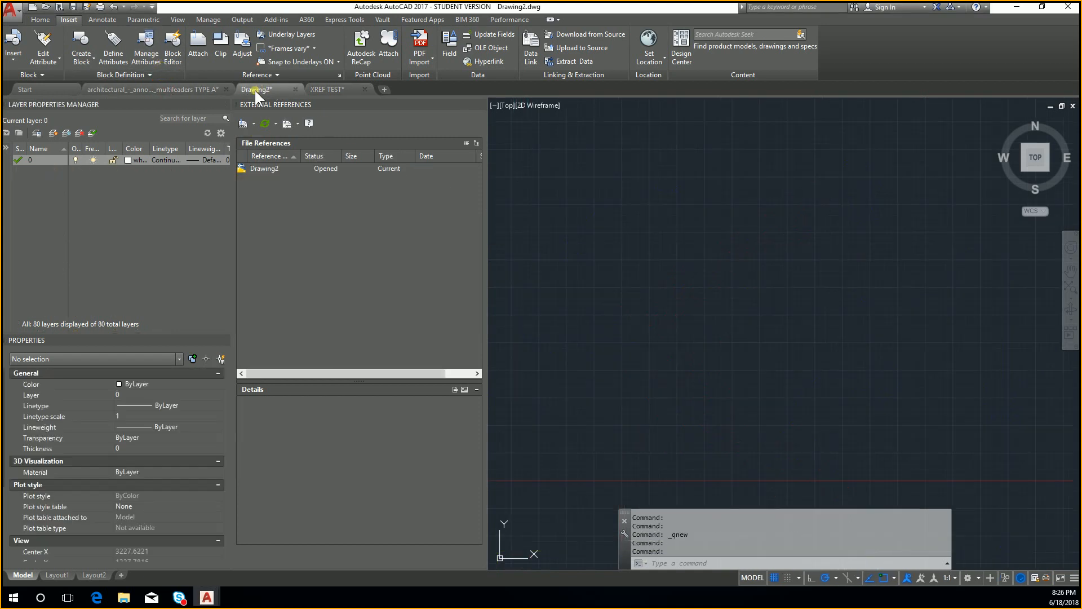
{"action": "left_click", "coordinate": [191, 90]}
{"action": "scroll", "coordinate": [640, 232], "scroll_direction": "down", "scroll_amount": 6}
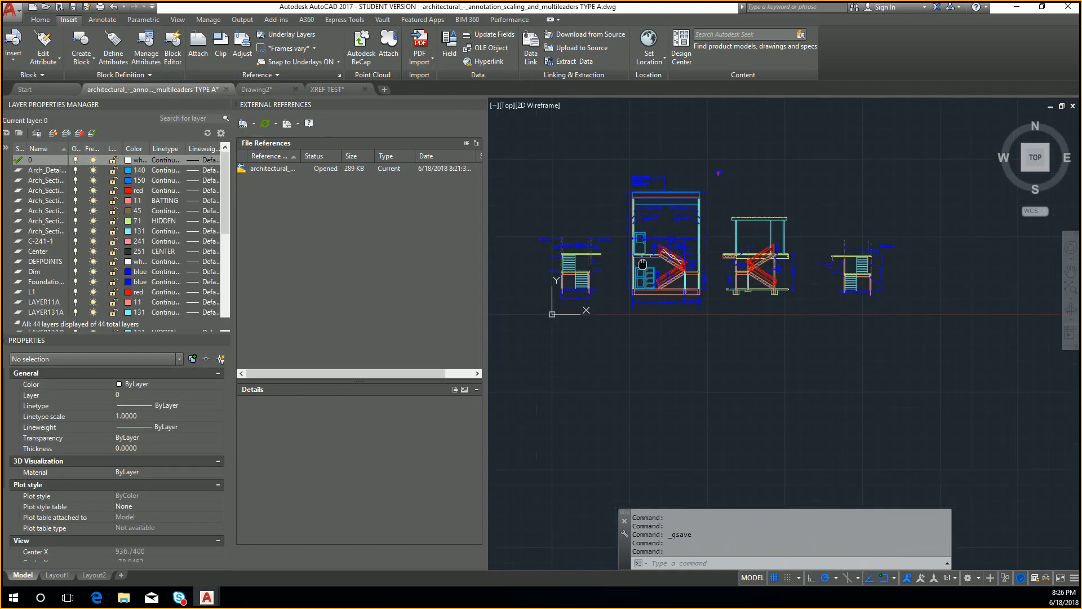
{"action": "middle_click_drag", "start_coordinate": [642, 265], "coordinate": [669, 326]}
{"action": "scroll", "coordinate": [709, 338], "scroll_direction": "up", "scroll_amount": 8}
{"action": "scroll", "coordinate": [734, 298], "scroll_direction": "down", "scroll_amount": 4}
{"action": "middle_click_drag", "start_coordinate": [783, 294], "coordinate": [733, 296]}
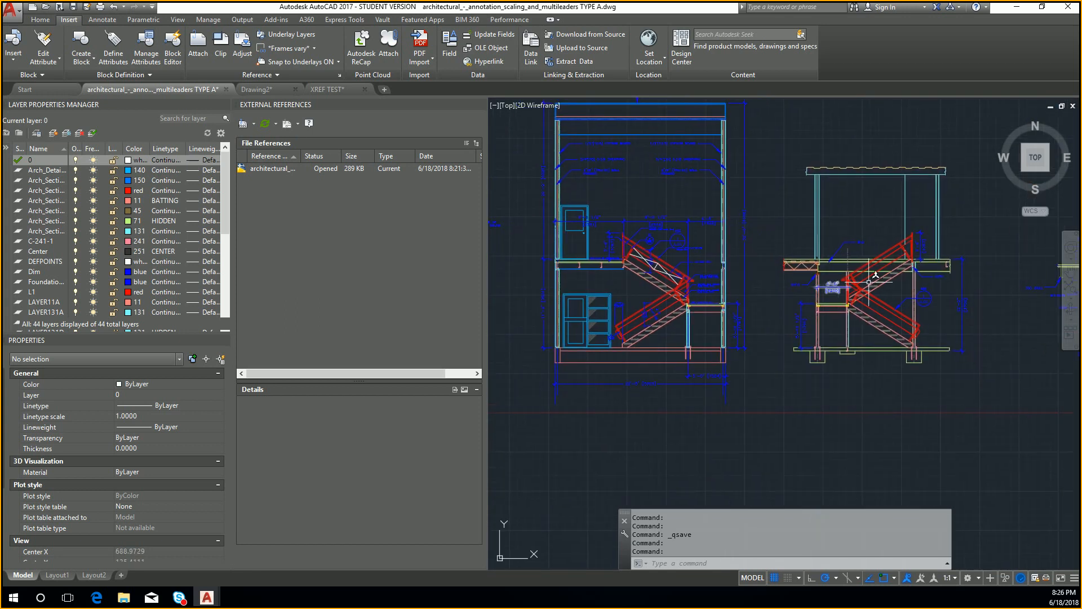
{"action": "scroll", "coordinate": [844, 217], "scroll_direction": "down", "scroll_amount": 5}
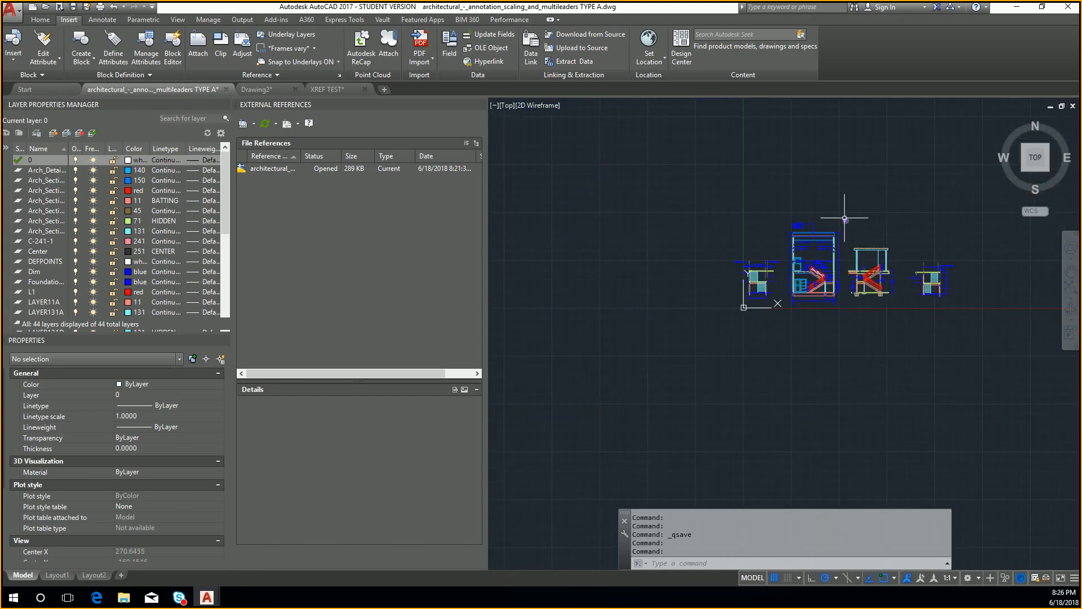
- Choose architectural_-_annotation_scaling_and_multileaders.dwg from Instructor Files as the block to insert into the TYPE A drawing
{"action": "type", "text": "I"}
{"action": "key", "text": "Return"}
{"action": "left_click", "coordinate": [892, 165]}
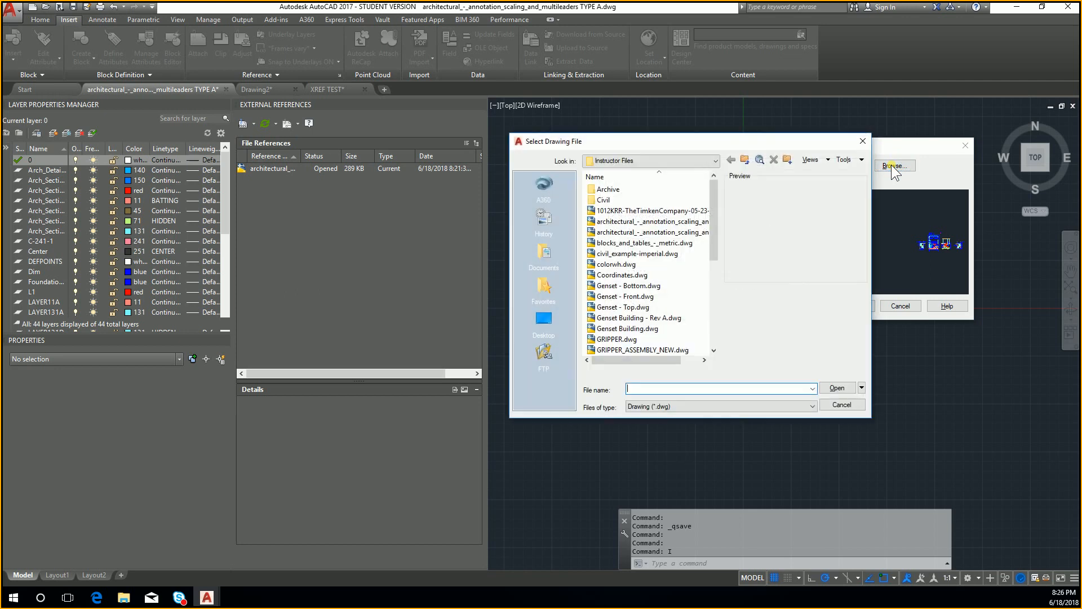
{"action": "left_click", "coordinate": [668, 232]}
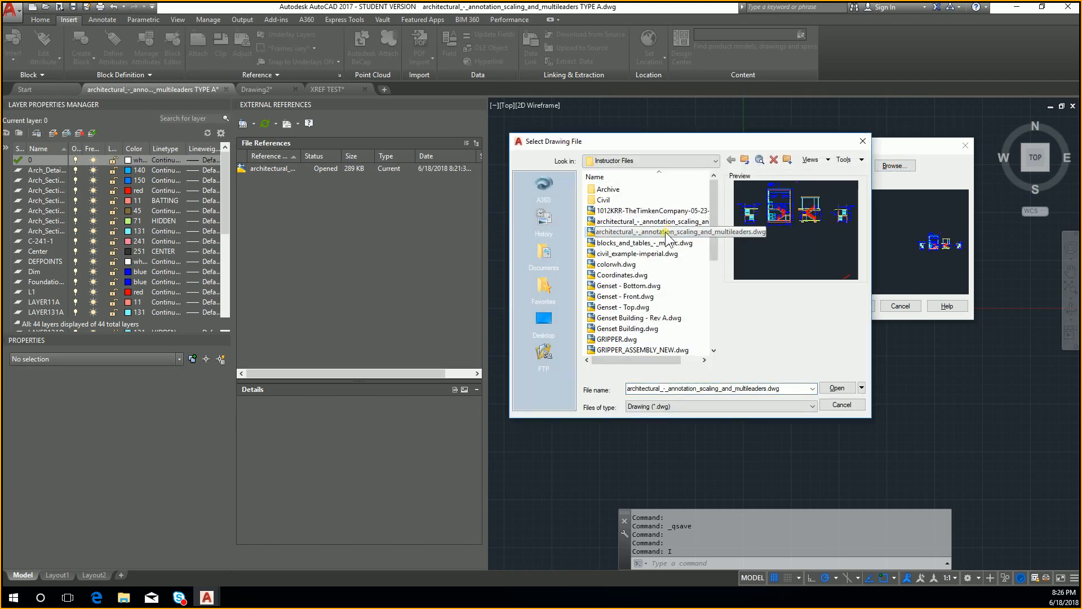
{"action": "left_click", "coordinate": [683, 242]}
{"action": "double_click", "coordinate": [681, 233]}
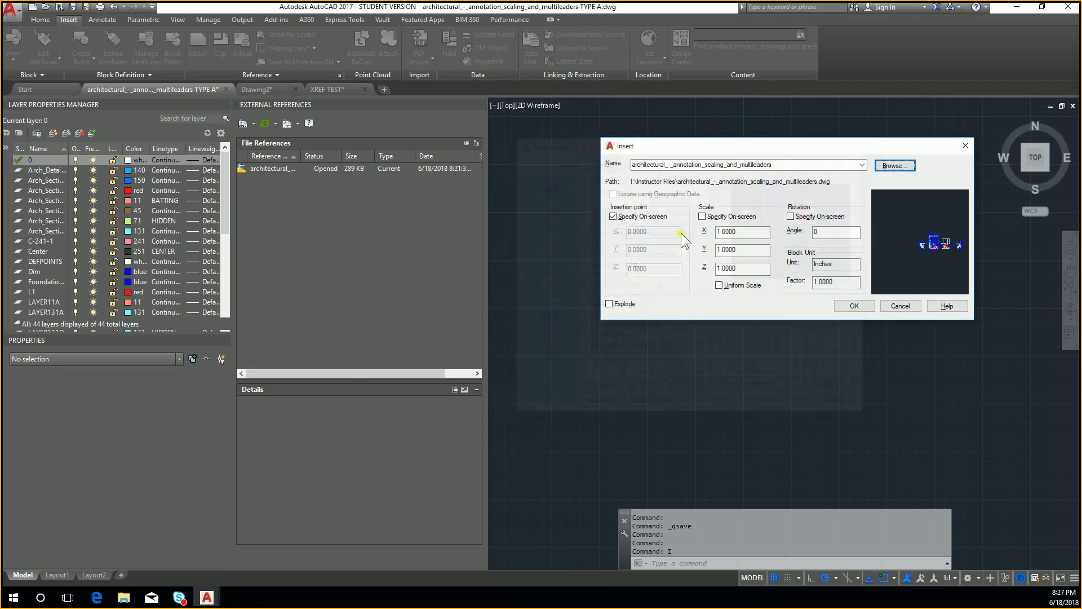
- Insert the architectural_-_annotation_scaling_and_multileaders drawing as a block, redefining the existing definition, and place it above the existing views
{"action": "left_click", "coordinate": [852, 305]}
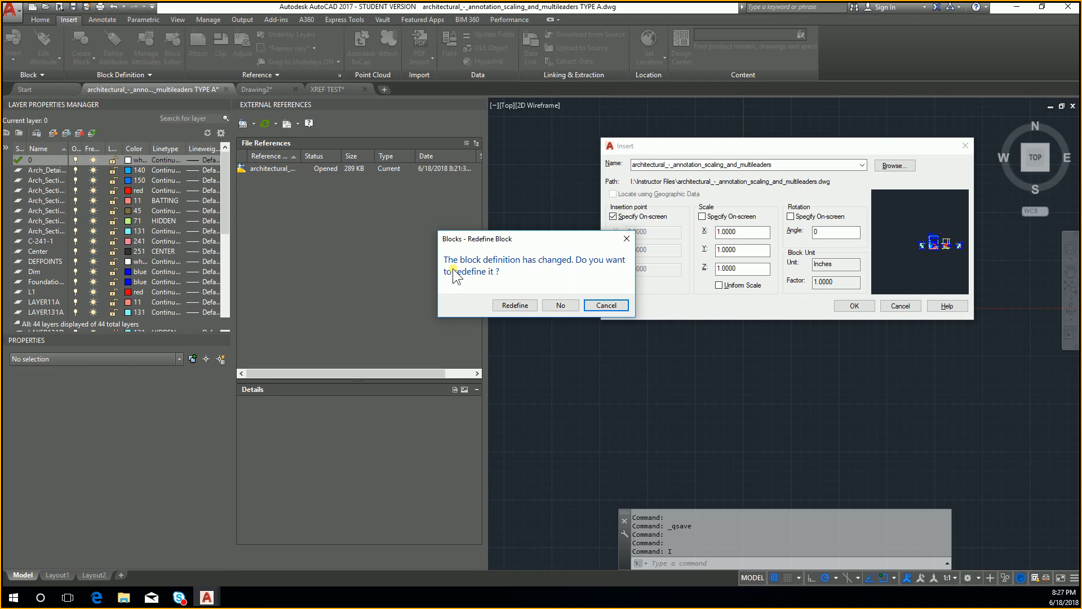
{"action": "left_click", "coordinate": [517, 306]}
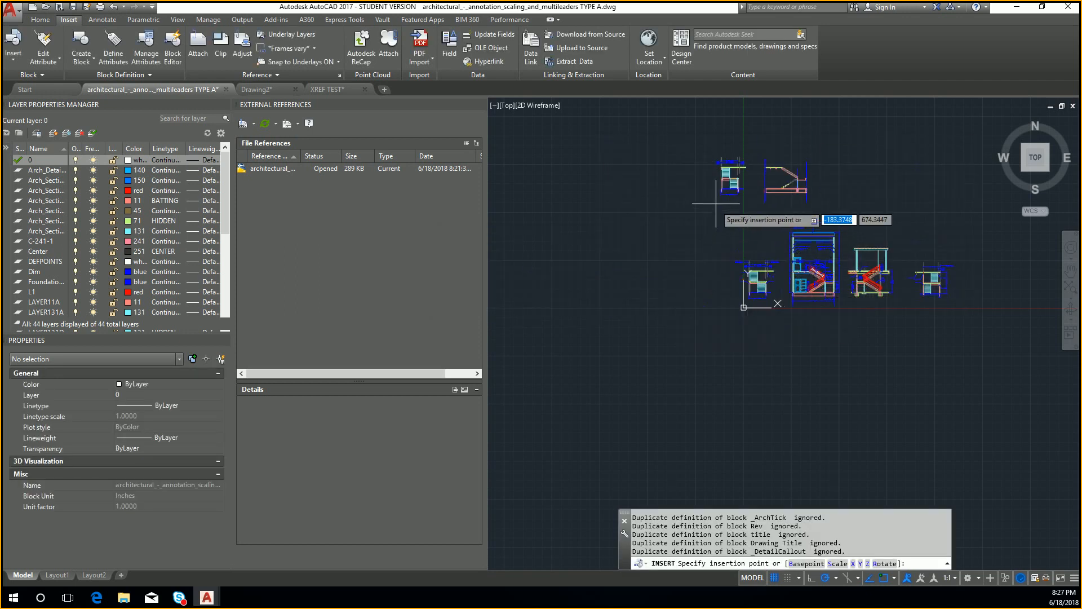
{"action": "left_click", "coordinate": [756, 180]}
{"action": "scroll", "coordinate": [898, 150], "scroll_direction": "up", "scroll_amount": 6}
{"action": "scroll", "coordinate": [844, 153], "scroll_direction": "up", "scroll_amount": 2}
{"action": "scroll", "coordinate": [845, 153], "scroll_direction": "up", "scroll_amount": 4}
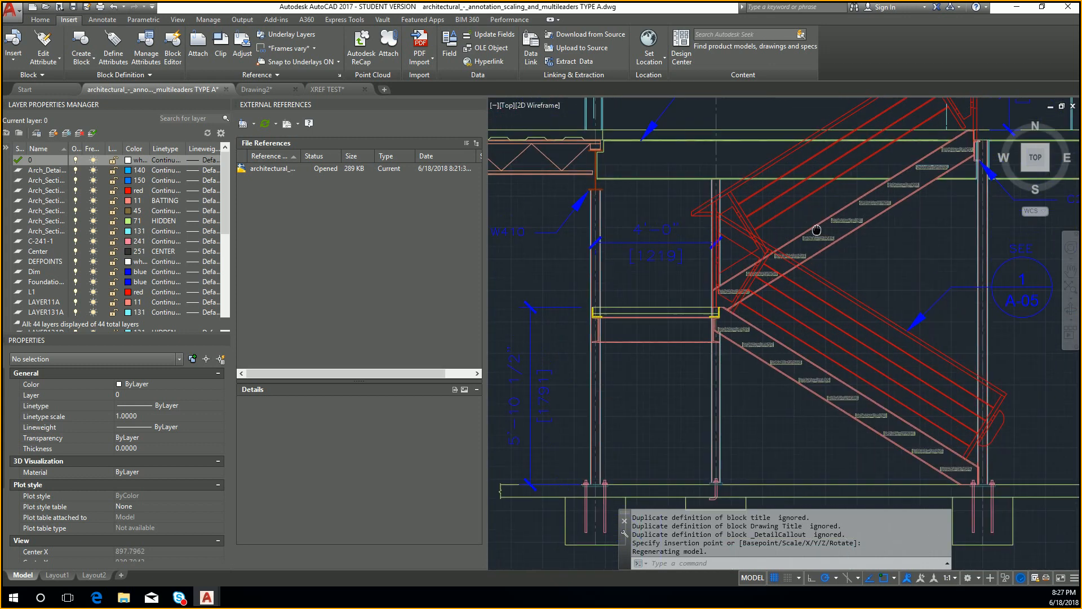
{"action": "key", "text": "Escape"}
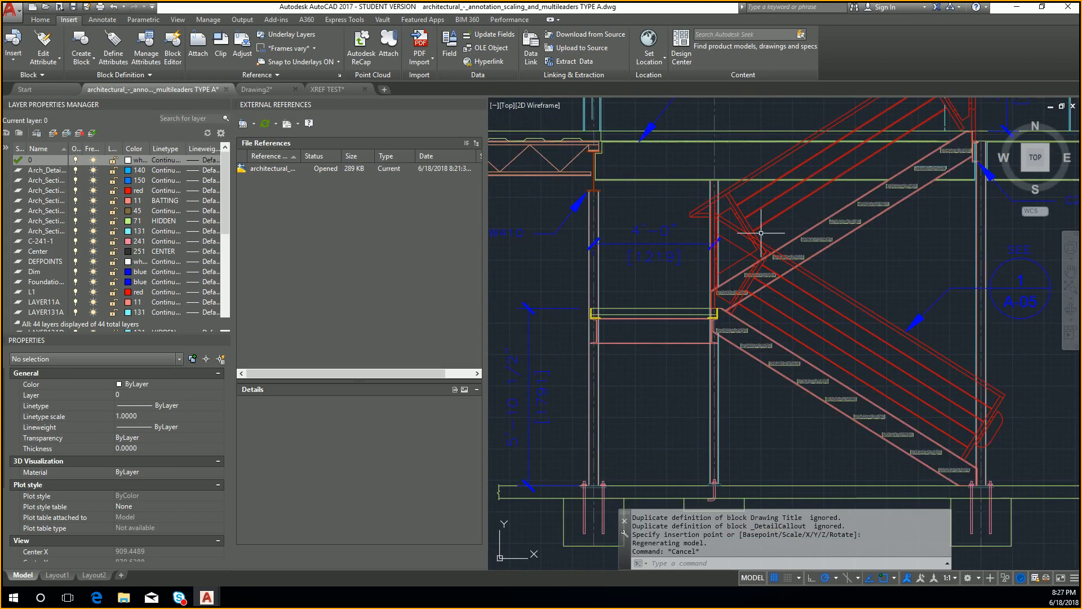
{"action": "scroll", "coordinate": [944, 129], "scroll_direction": "down", "scroll_amount": 6}
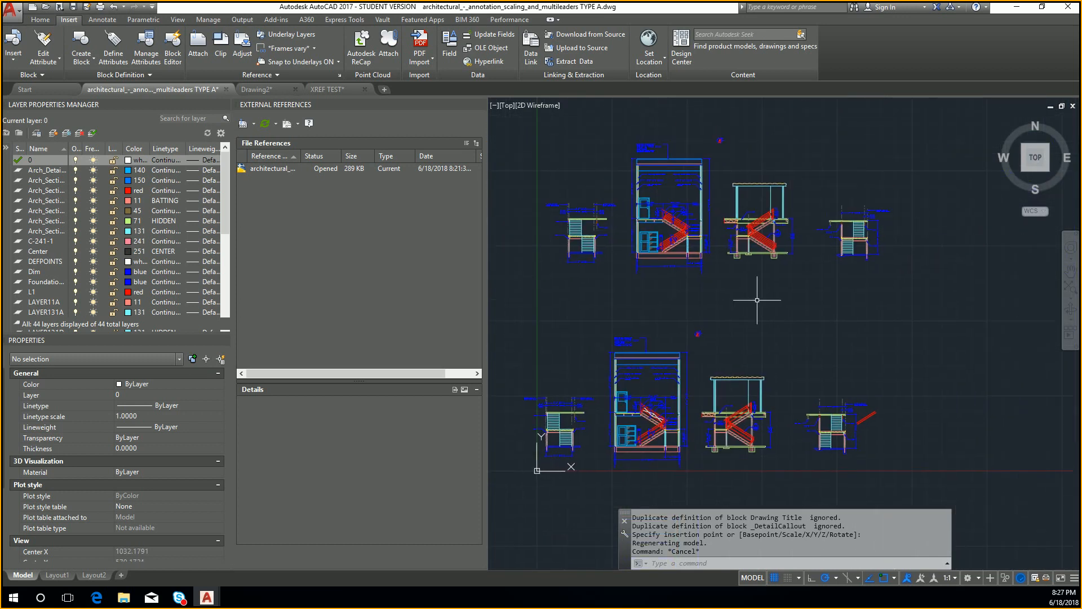
{"action": "scroll", "coordinate": [699, 451], "scroll_direction": "up", "scroll_amount": 8}
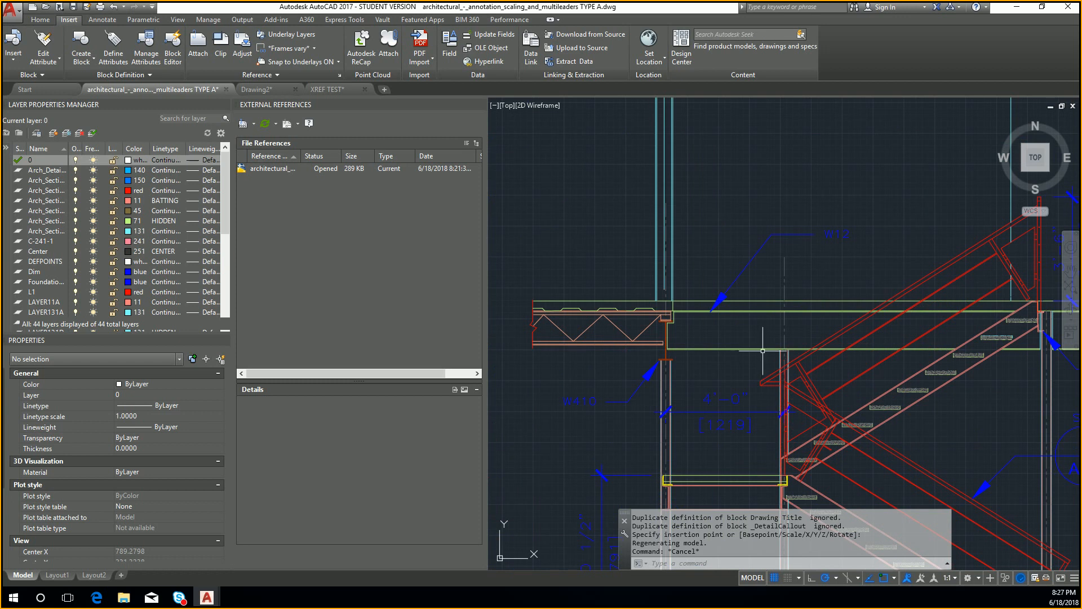
{"action": "mouse_move", "coordinate": [763, 350]}
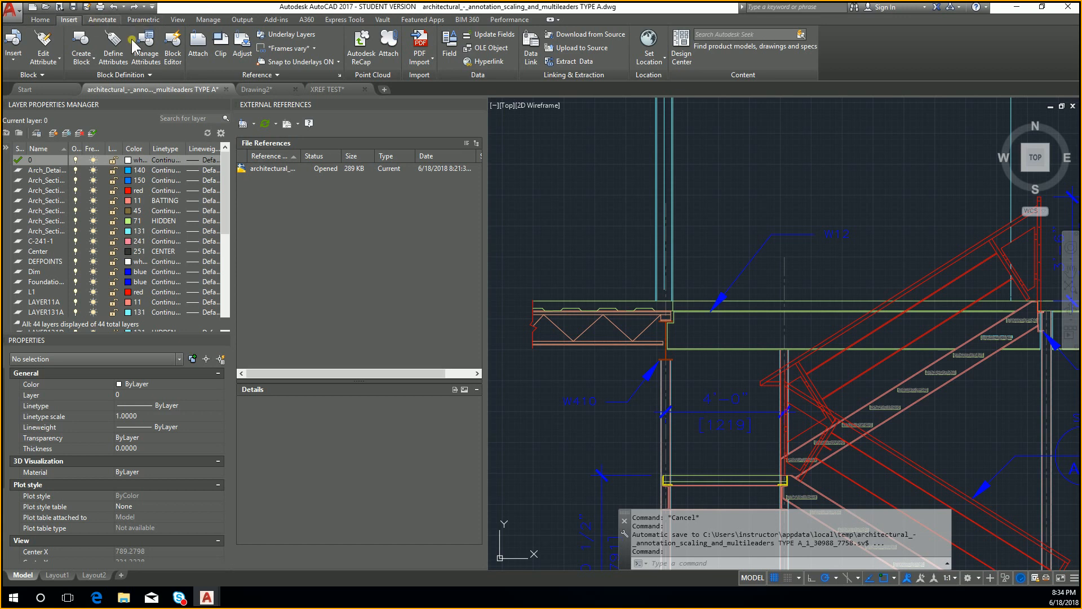
- Switch to the XREF TEST drawing and open "architectural example - solution.dwg" from the AutoCAD Spring 2018 folder in File Explorer
{"action": "left_click", "coordinate": [312, 90]}
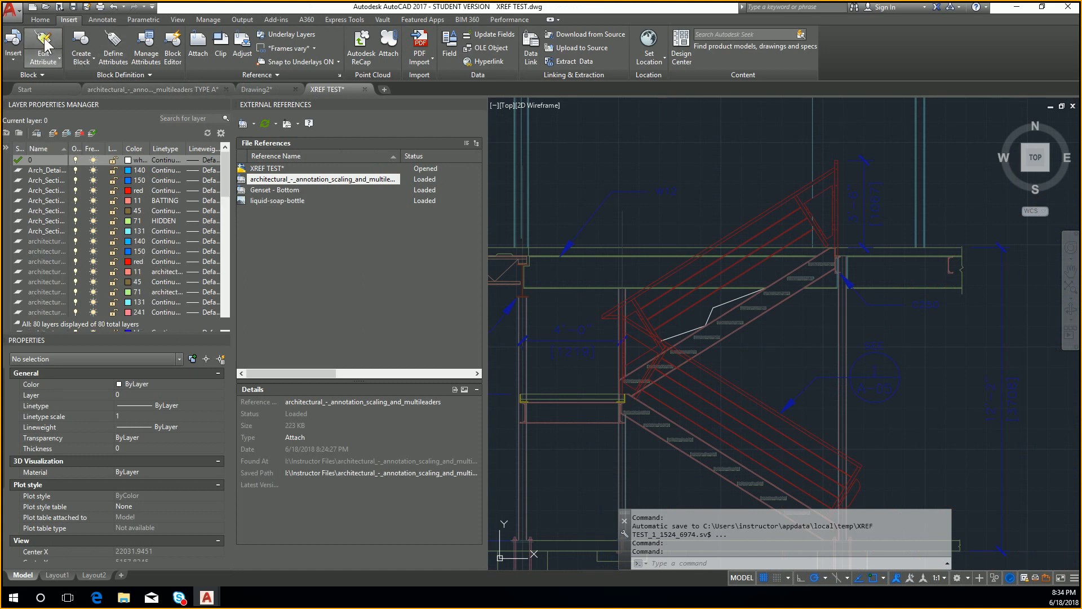
{"action": "left_click", "coordinate": [126, 602]}
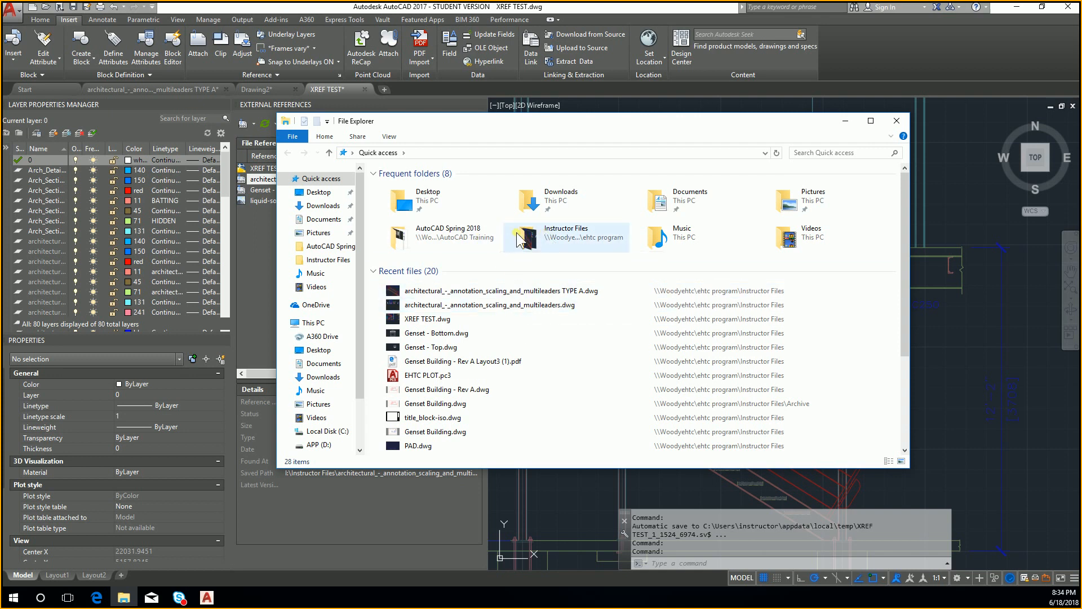
{"action": "double_click", "coordinate": [479, 234]}
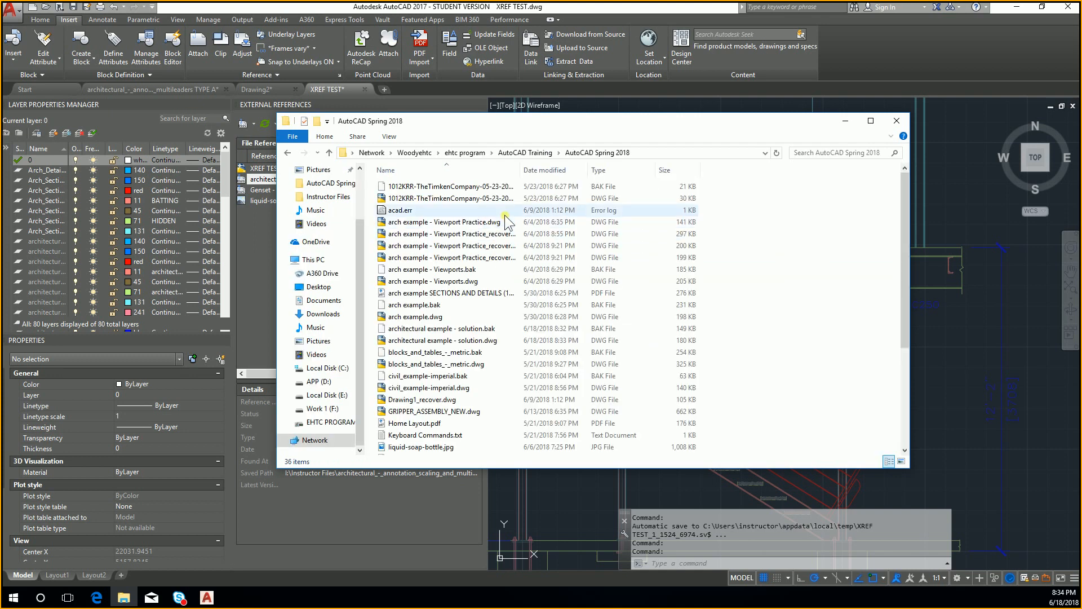
{"action": "left_click_drag", "start_coordinate": [521, 170], "coordinate": [628, 172]}
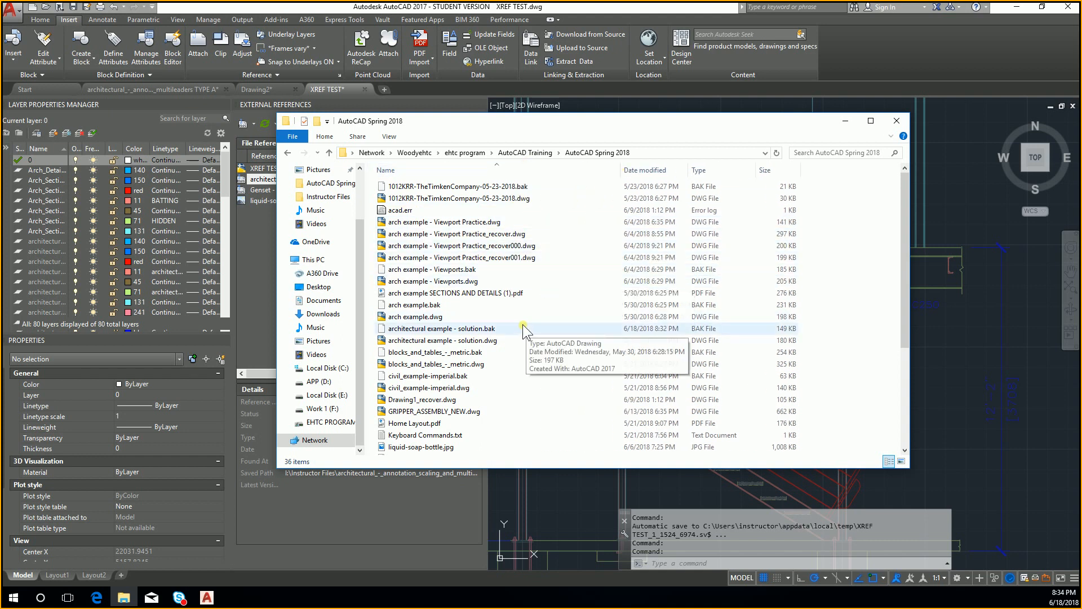
{"action": "double_click", "coordinate": [521, 340]}
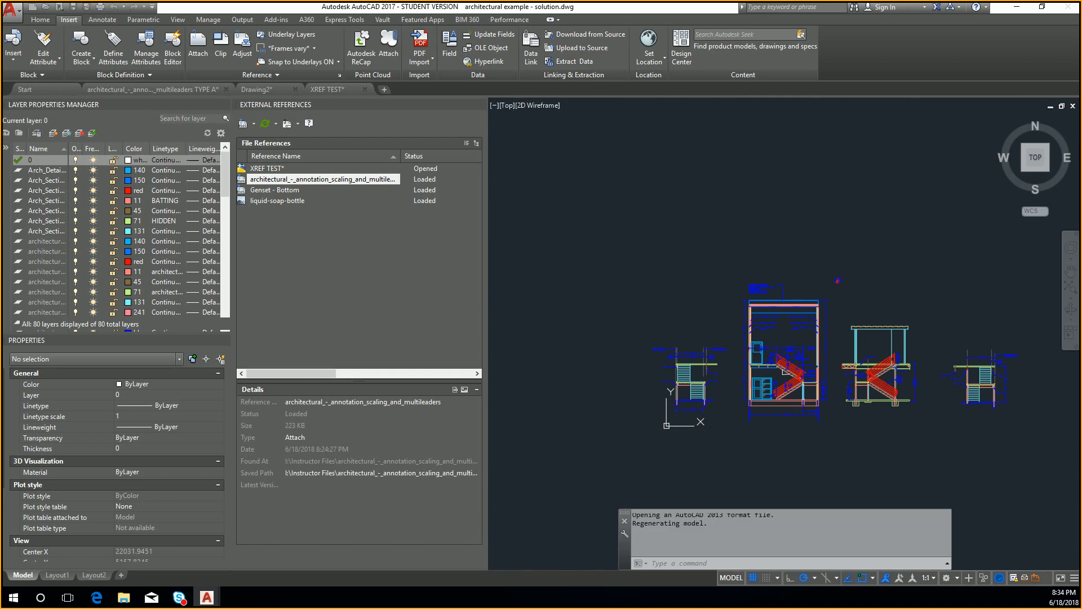
- Draw a closed triangle of lines beneath the stair, joining the white lines' corner, the blue cabinet's upper corner and the blue line's end below the landing
{"action": "scroll", "coordinate": [782, 371], "scroll_direction": "up", "scroll_amount": 15}
{"action": "middle_click_drag", "start_coordinate": [749, 359], "coordinate": [762, 336]}
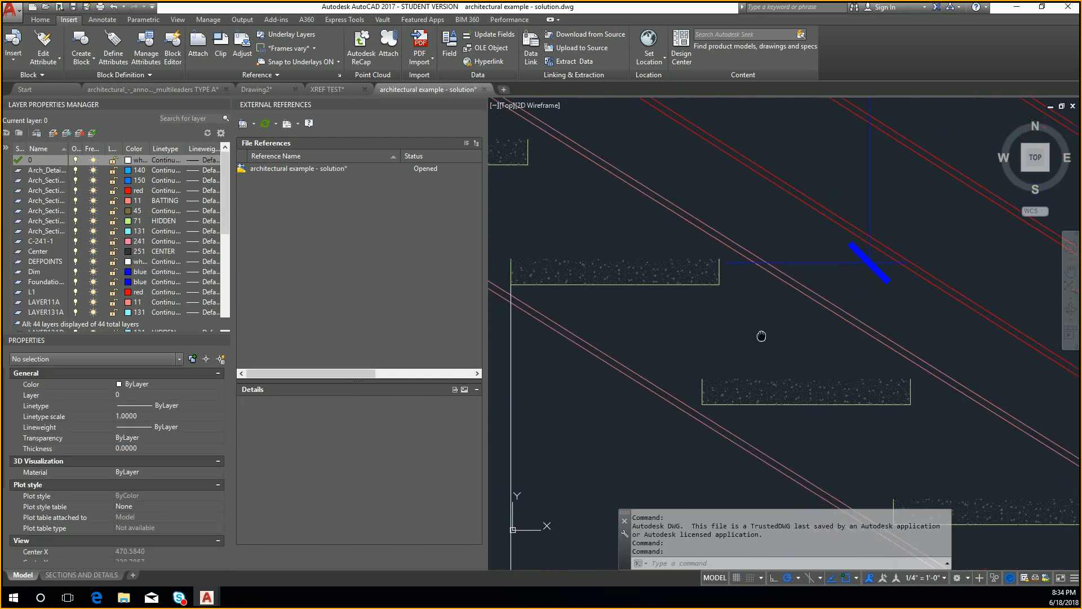
{"action": "scroll", "coordinate": [762, 336], "scroll_direction": "down", "scroll_amount": 4}
{"action": "left_click", "coordinate": [737, 435]}
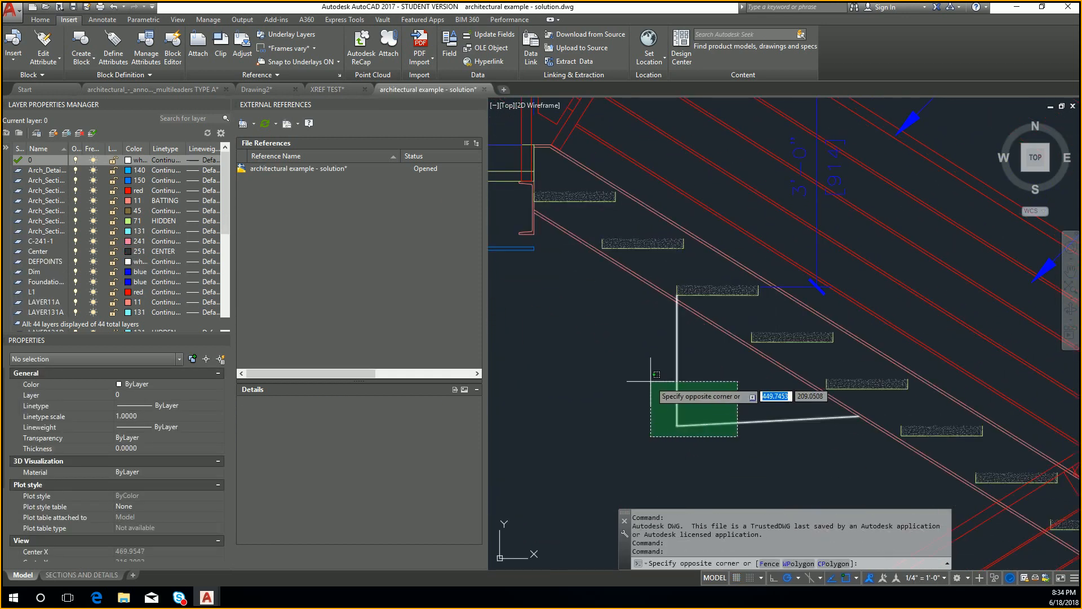
{"action": "key", "text": "Escape"}
{"action": "left_click", "coordinate": [40, 20]}
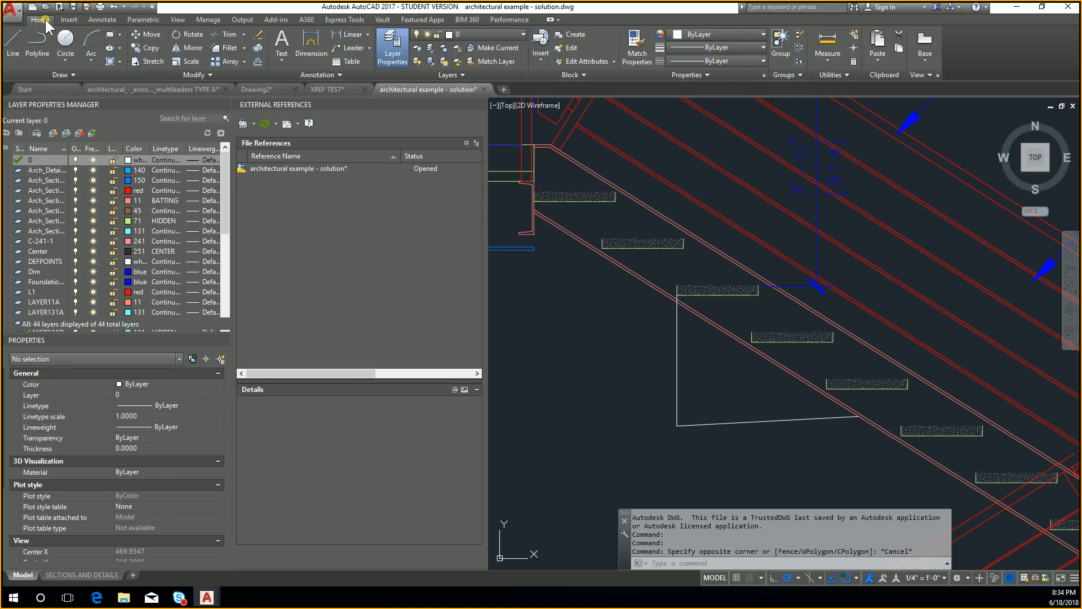
{"action": "left_click", "coordinate": [12, 40]}
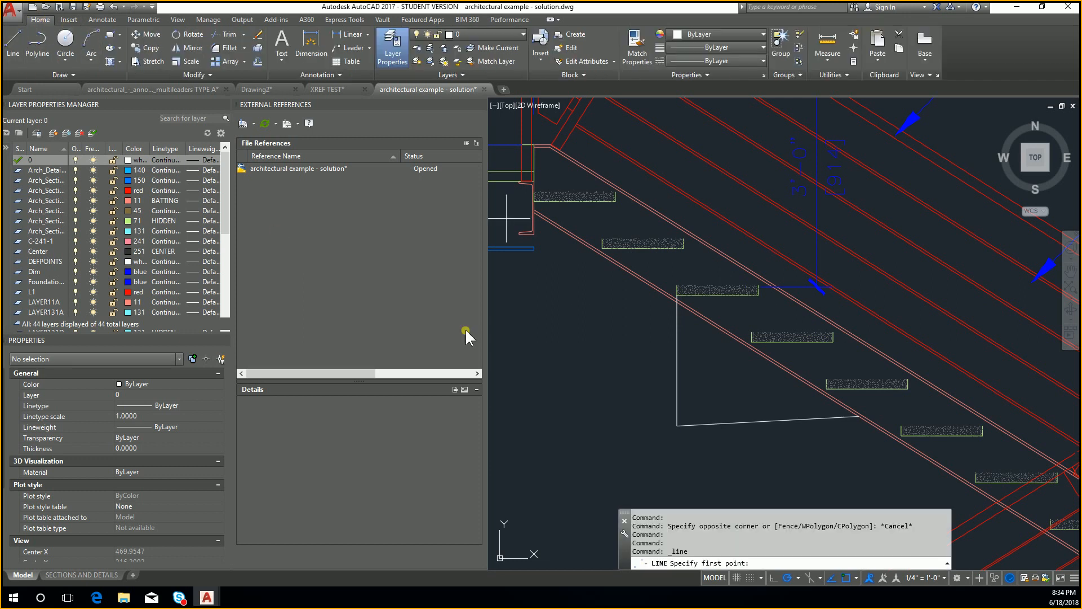
{"action": "left_click", "coordinate": [677, 426]}
{"action": "scroll", "coordinate": [684, 417], "scroll_direction": "down", "scroll_amount": 8}
{"action": "scroll", "coordinate": [665, 429], "scroll_direction": "up", "scroll_amount": 6}
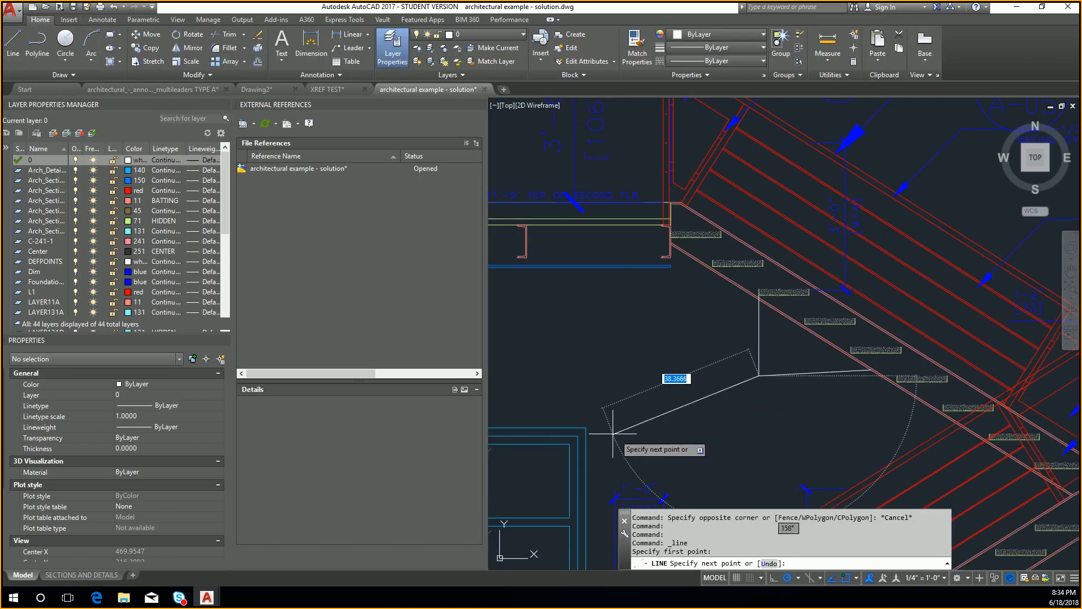
{"action": "left_click", "coordinate": [587, 426]}
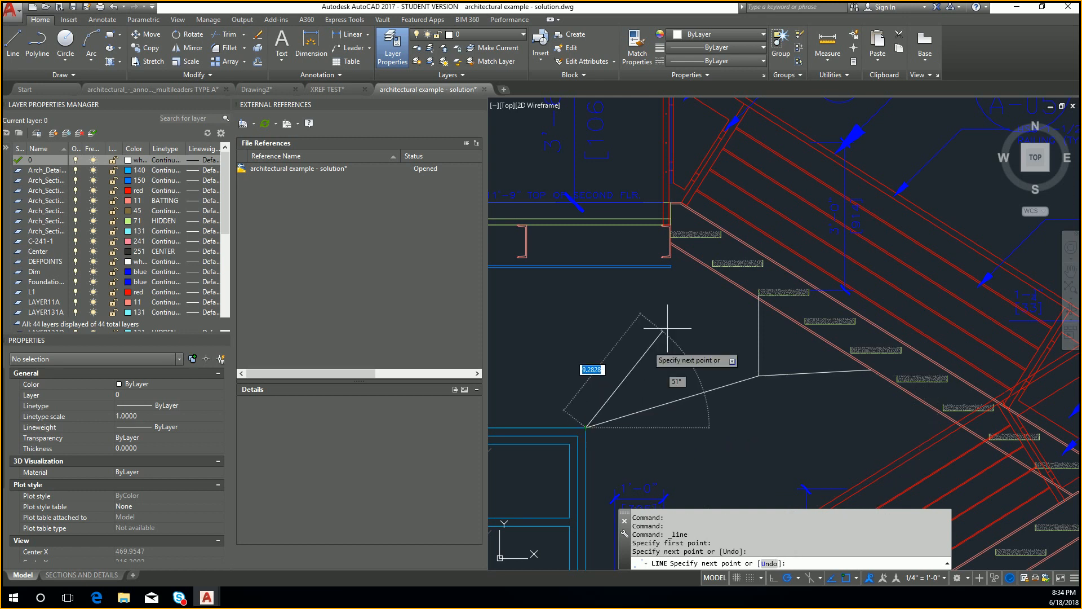
{"action": "left_click", "coordinate": [671, 267]}
{"action": "left_click", "coordinate": [757, 376]}
{"action": "key", "text": "Escape"}
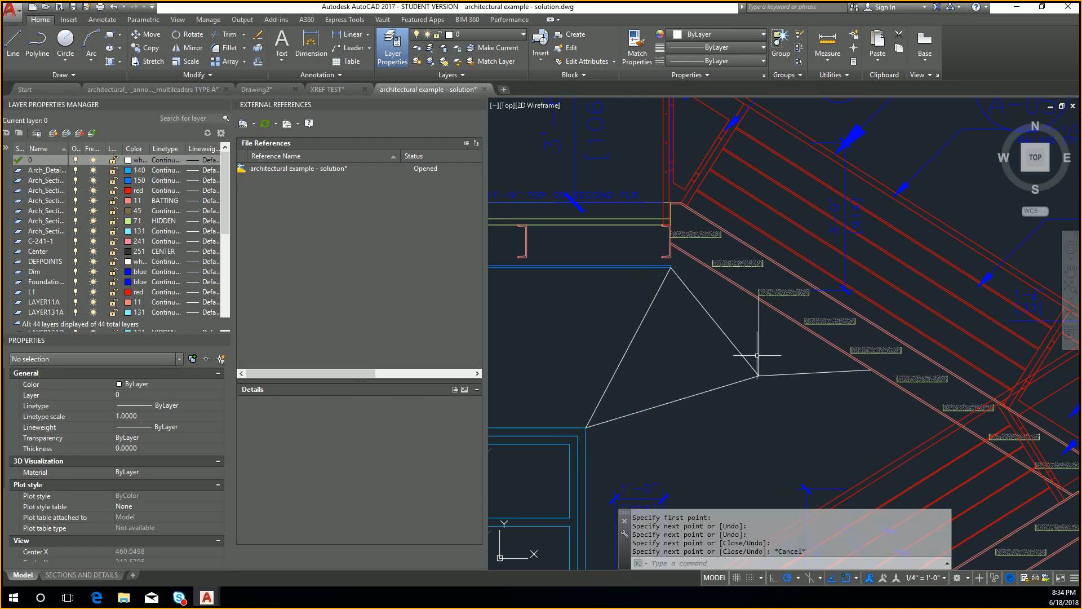
- Save the architectural example - solution drawing and close it
{"action": "key", "text": "ctrl+s"}
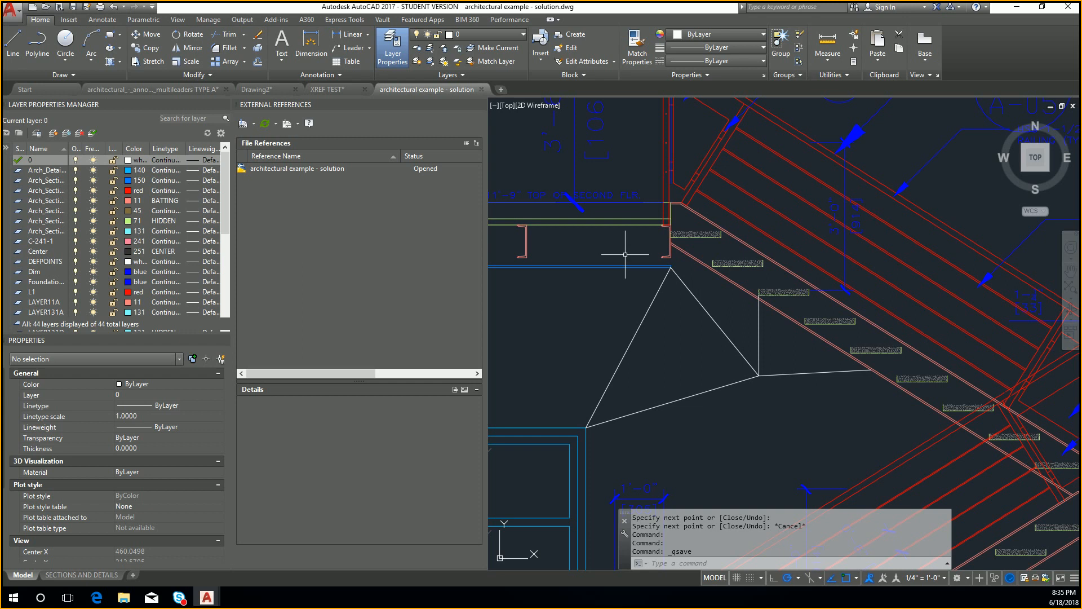
{"action": "left_click", "coordinate": [480, 89]}
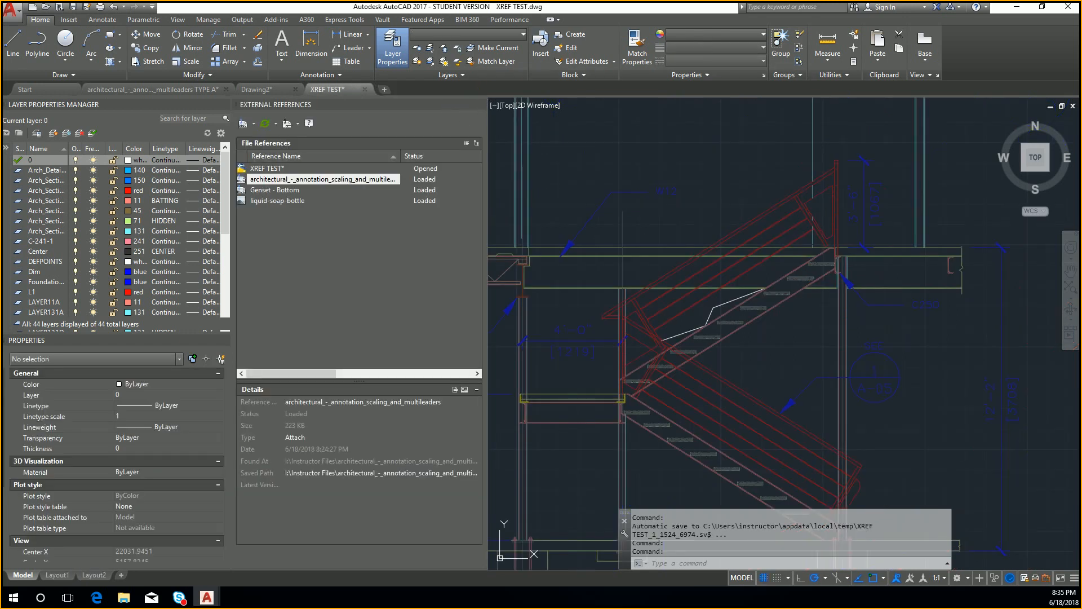
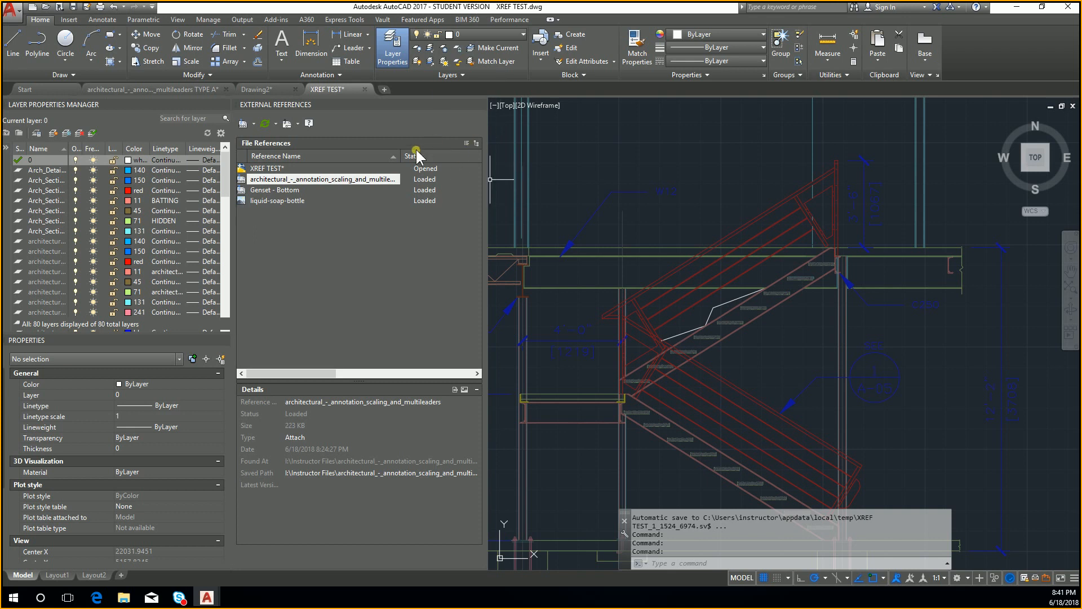
- Run the ATTACH command to view the reference file selection dialog, and dismiss it without choosing a file
{"action": "key", "text": "Escape"}
{"action": "key", "text": "Escape"}
{"action": "key", "text": "Escape"}
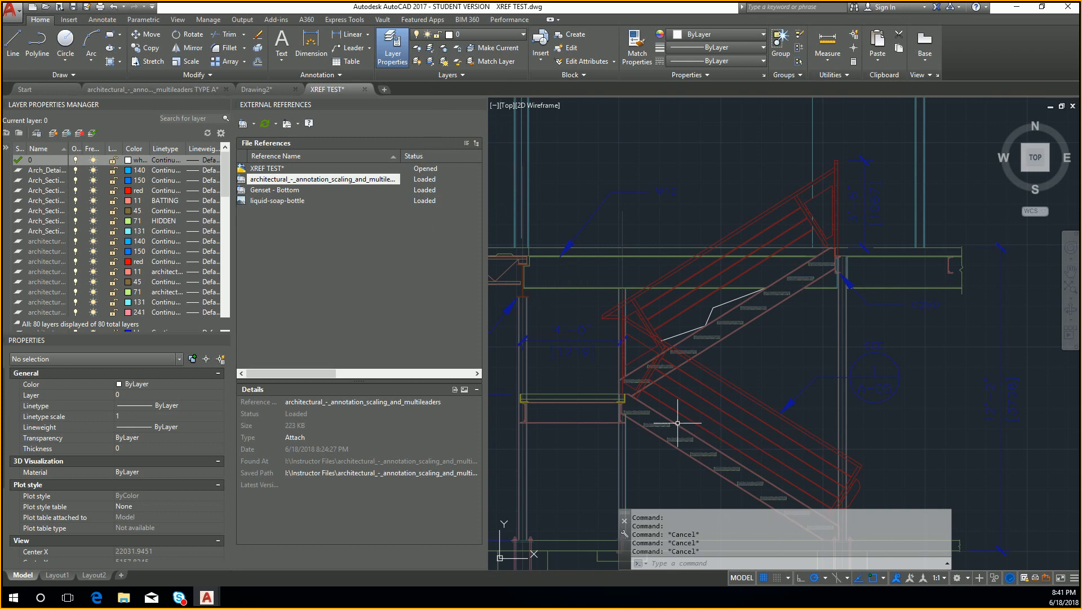
{"action": "type", "text": "ATTACH"}
{"action": "key", "text": "Return"}
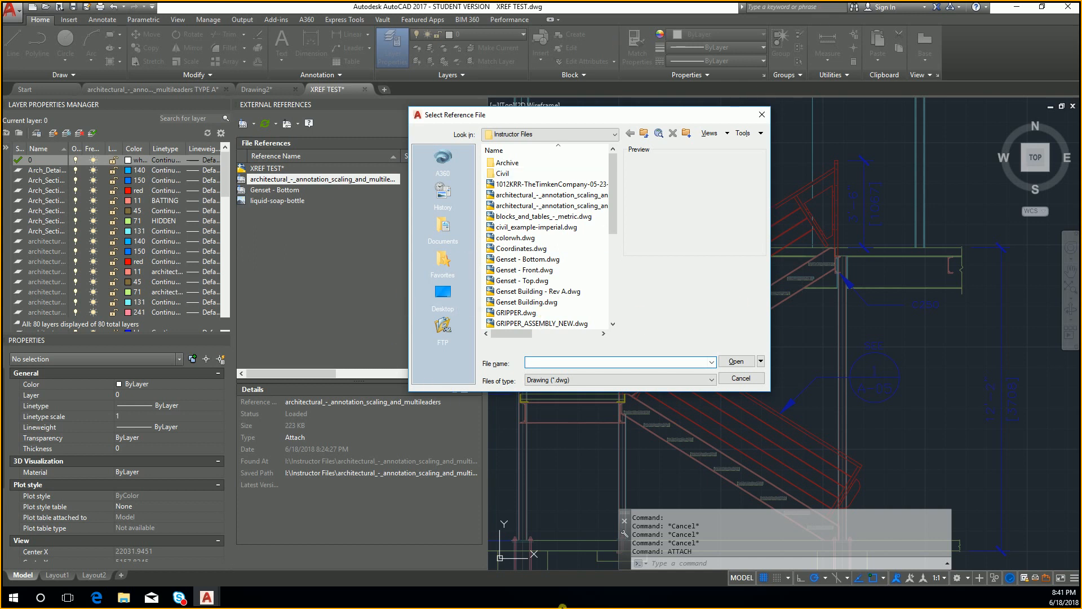
{"action": "key", "text": "Escape"}
- Set the FILEDIA system variable to 0
{"action": "type", "text": "FI"}
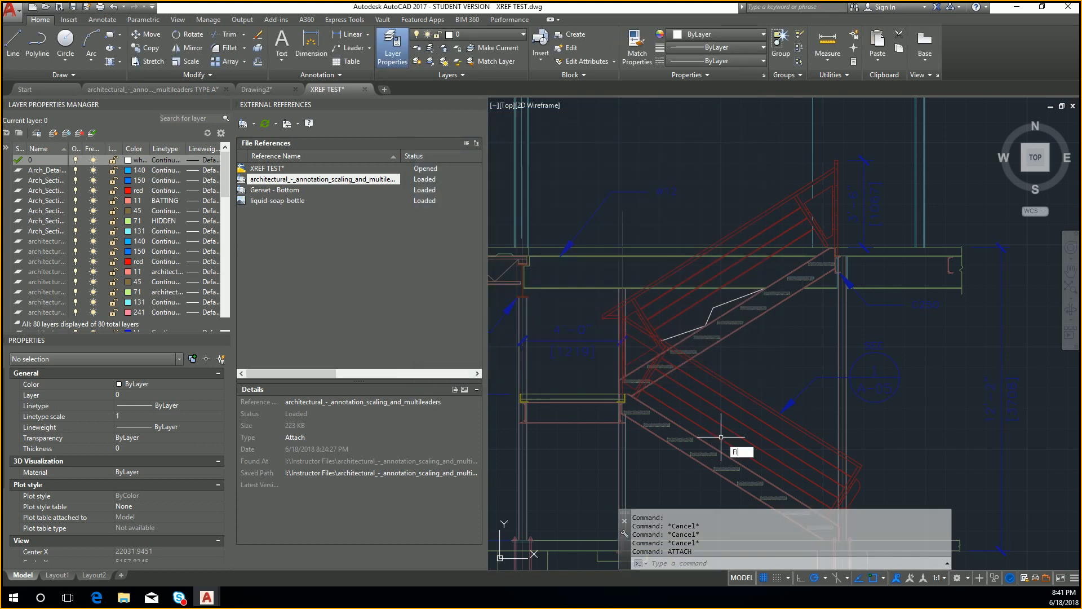
{"action": "type", "text": "LEDIA"}
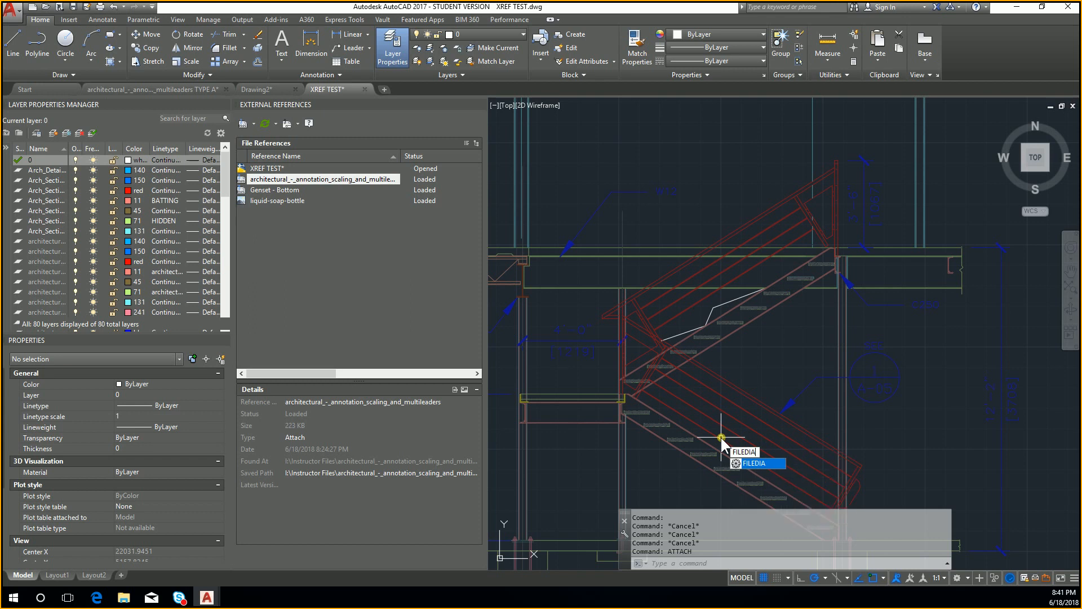
{"action": "key", "text": "Return"}
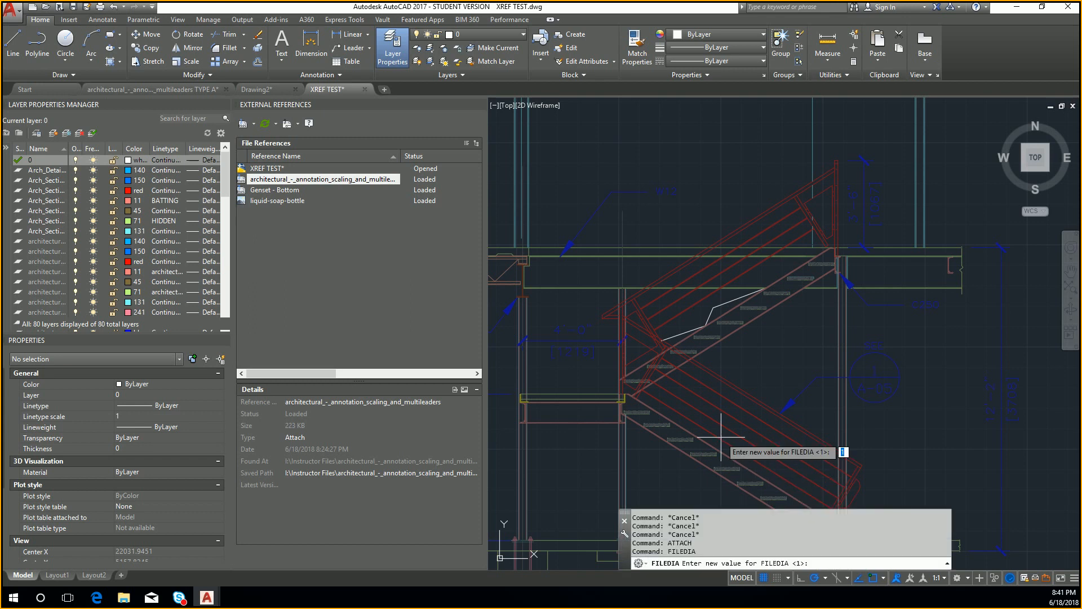
{"action": "type", "text": "0"}
{"action": "key", "text": "Return"}
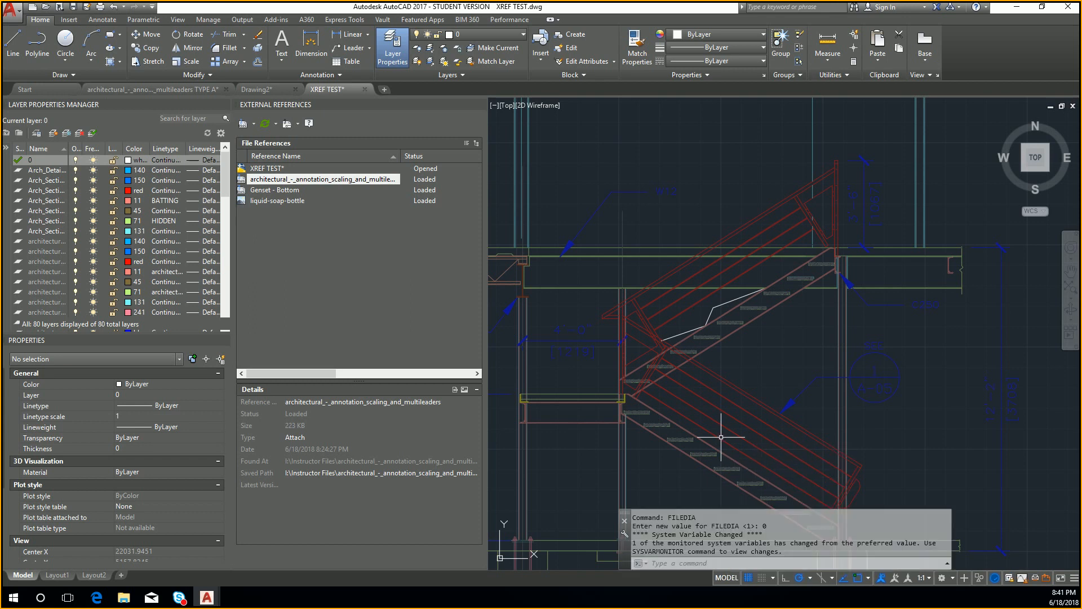
- Run ATTACH with file dialogs disabled to check how it requests the file, and cancel the command
{"action": "type", "text": "ATTACH"}
{"action": "key", "text": "Return"}
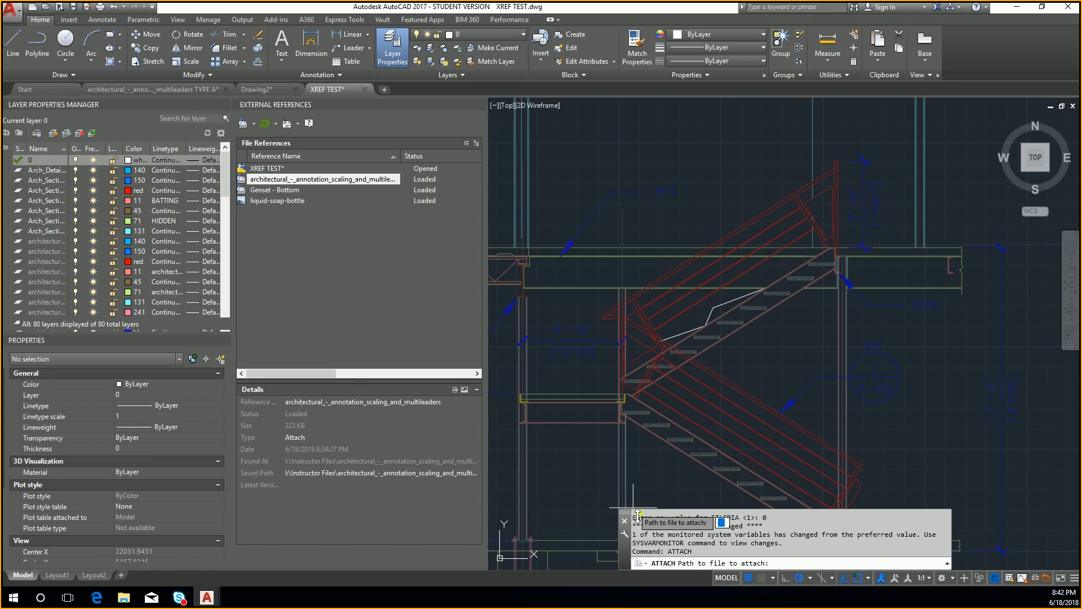
{"action": "key", "text": "Escape"}
{"action": "key", "text": "Escape"}
{"action": "key", "text": "Escape"}
- Set the FILEDIA system variable to 1 to re-enable file dialogs
{"action": "type", "text": "FILE"}
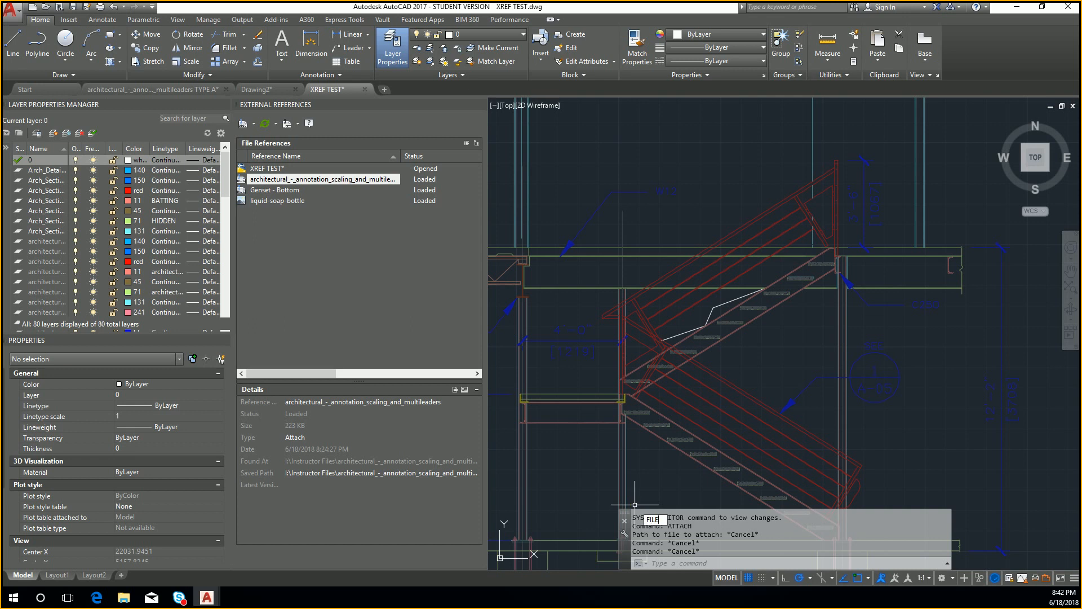
{"action": "type", "text": "DIA"}
{"action": "key", "text": "Return"}
{"action": "type", "text": "1"}
{"action": "key", "text": "Return"}
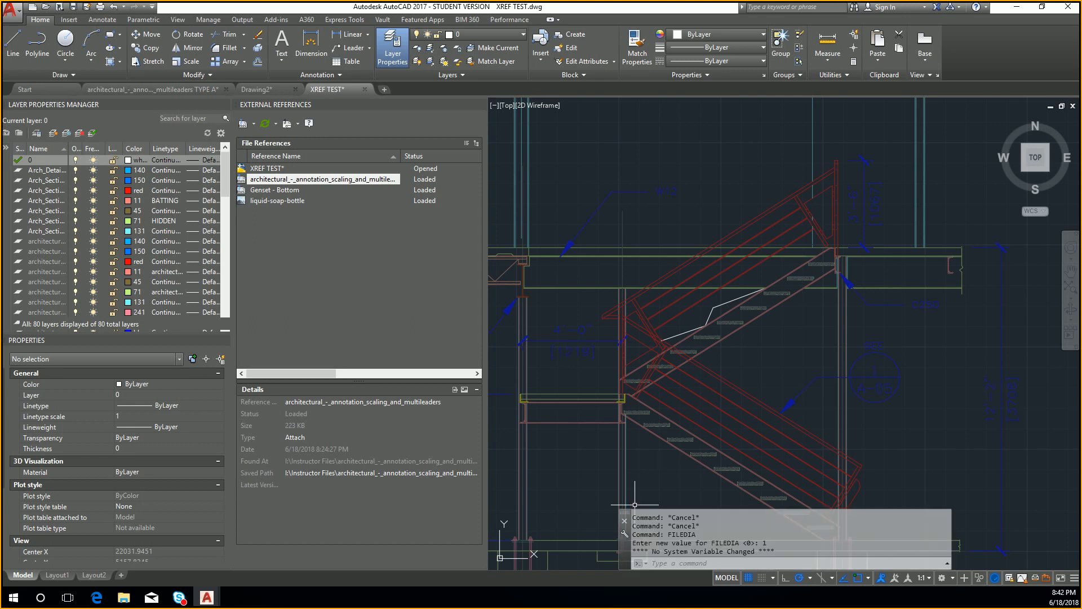
- Run ATTACH again to check the file selection dialog, and cancel without attaching a reference
{"action": "type", "text": "ATTACH"}
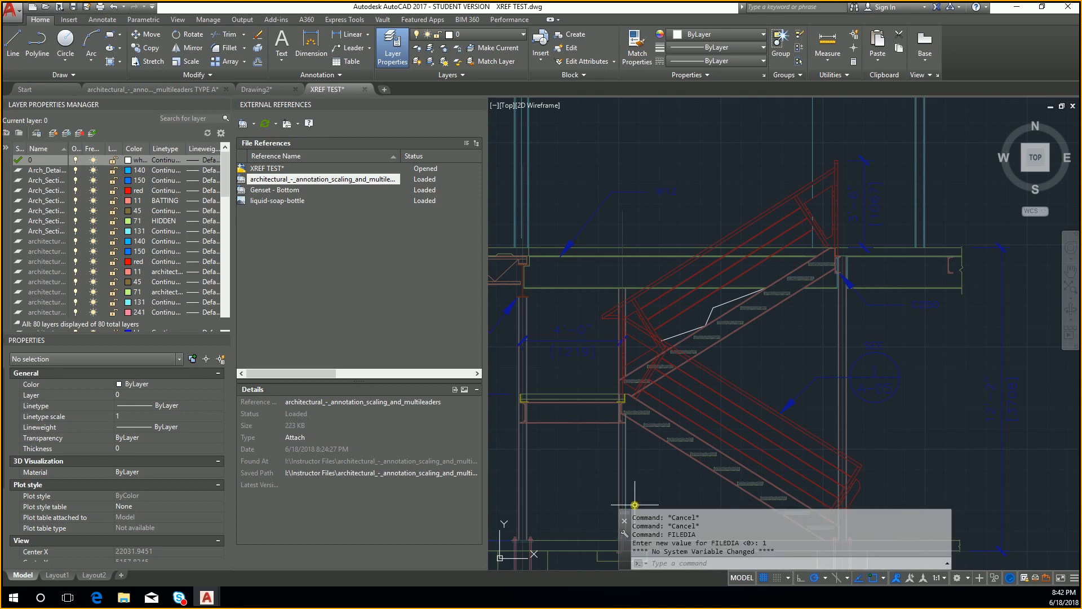
{"action": "key", "text": "Return"}
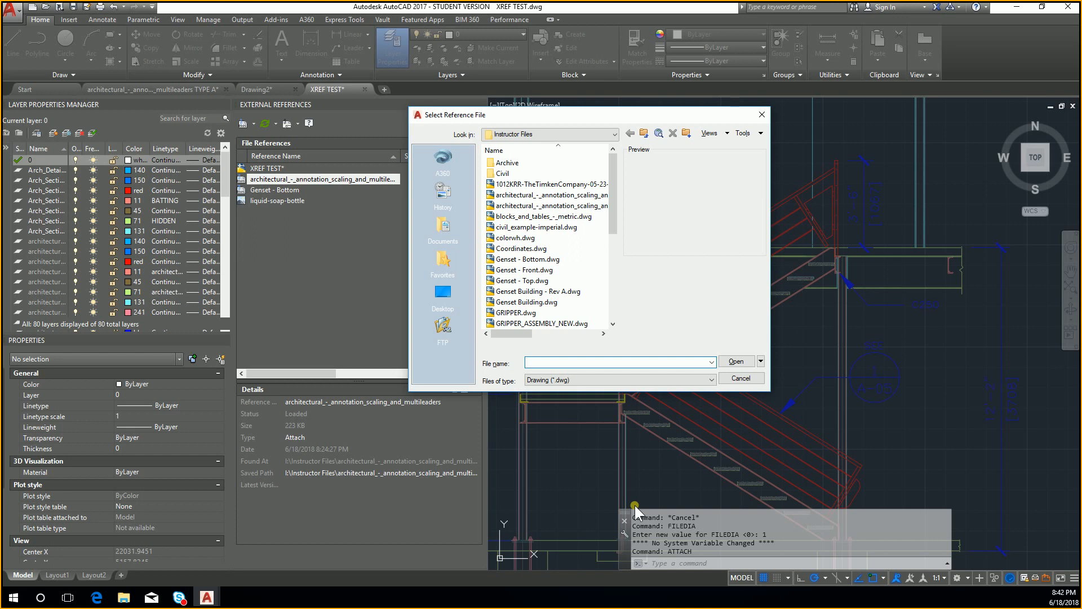
{"action": "key", "text": "Escape"}
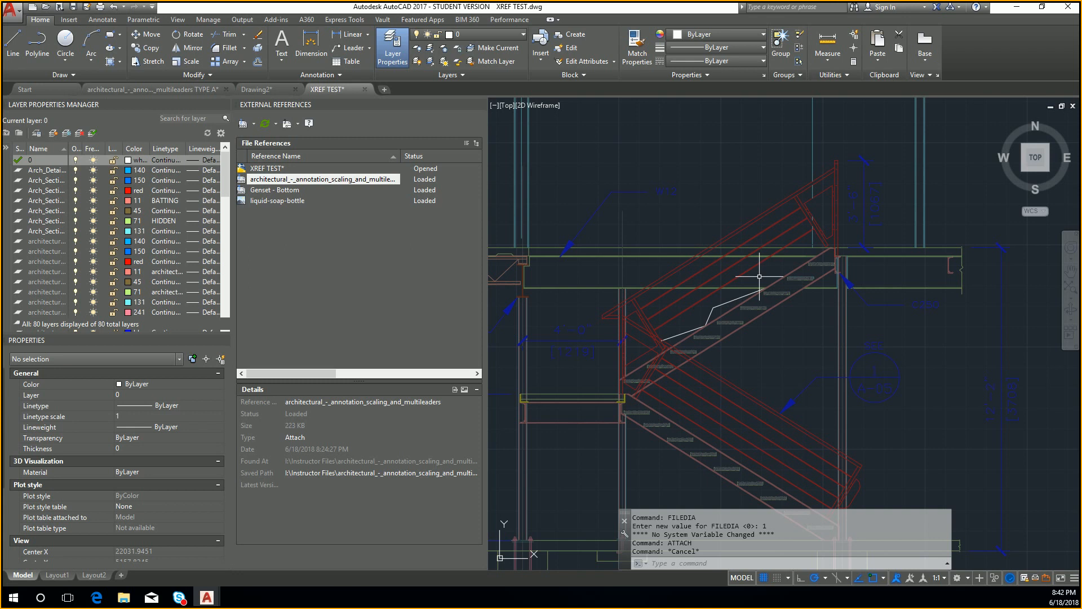
{"action": "scroll", "coordinate": [768, 288], "scroll_direction": "down", "scroll_amount": 5}
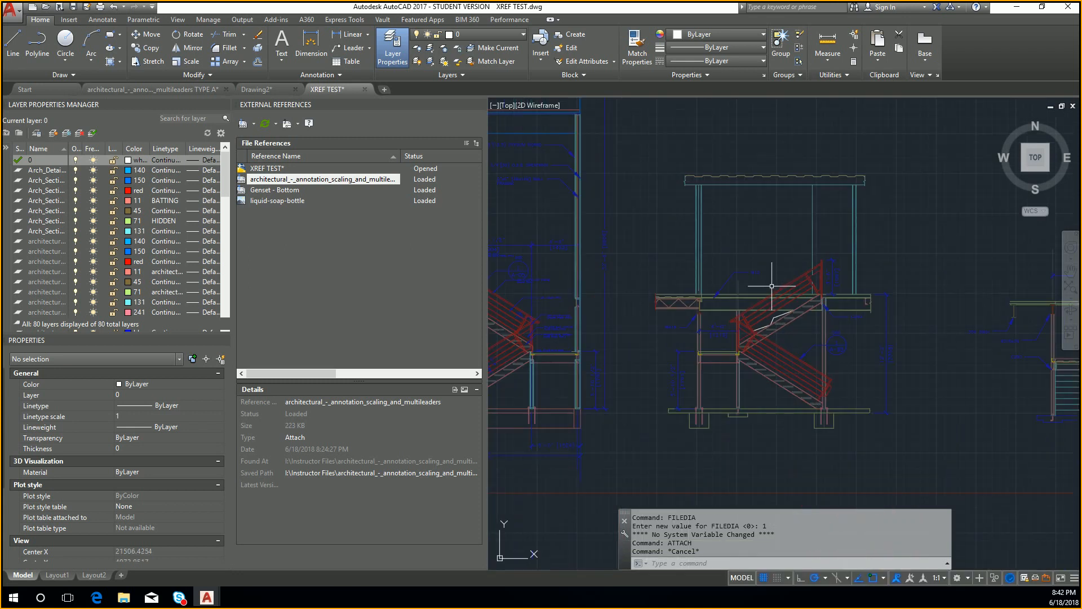
- Switch to Drawing2 and insert the architectural_-_annotation_scaling_and_multileaders drawing as a block at 0,0
{"action": "scroll", "coordinate": [891, 280], "scroll_direction": "down", "scroll_amount": 4}
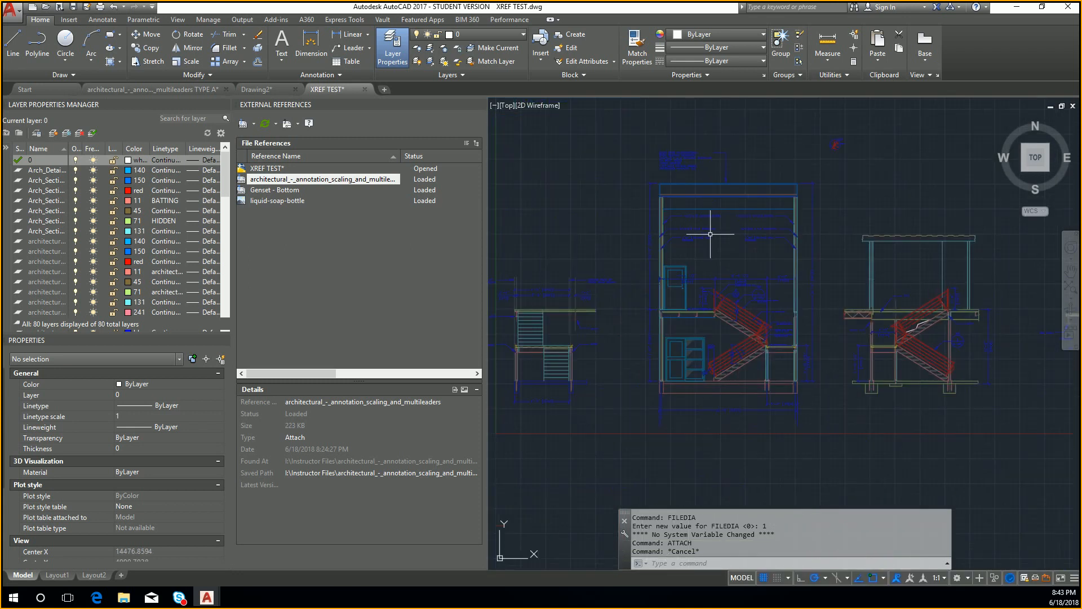
{"action": "left_click", "coordinate": [187, 89]}
{"action": "left_click", "coordinate": [256, 89]}
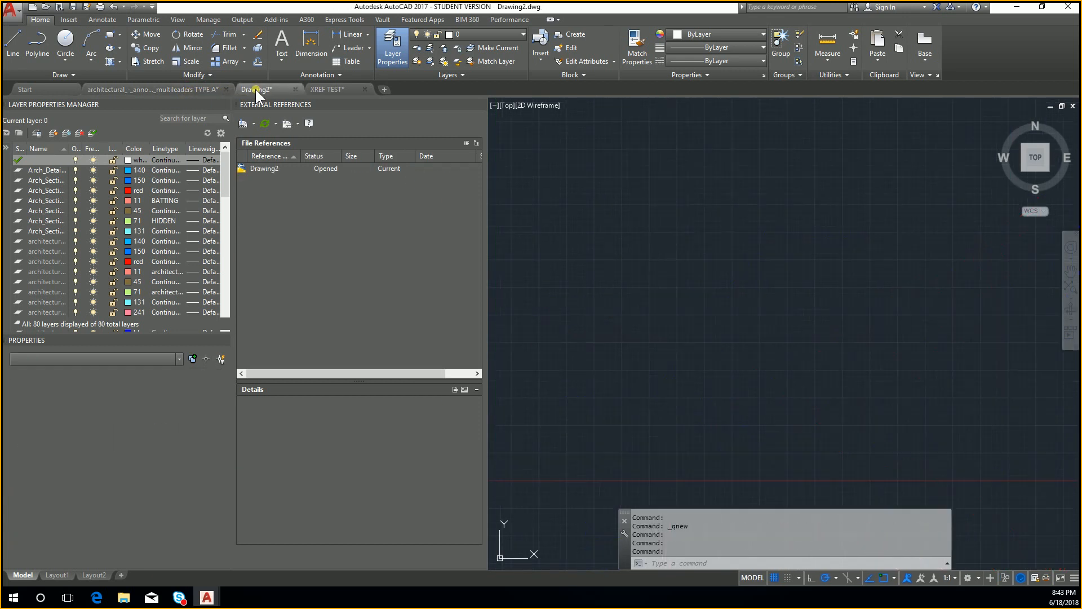
{"action": "scroll", "coordinate": [577, 197], "scroll_direction": "down", "scroll_amount": 5}
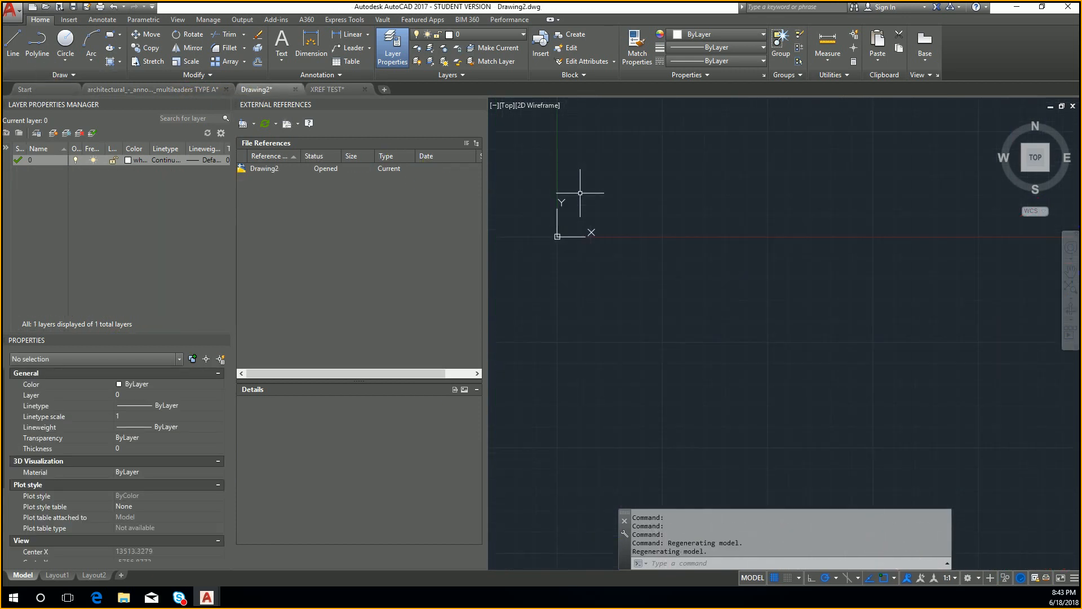
{"action": "type", "text": "i"}
{"action": "key", "text": "Return"}
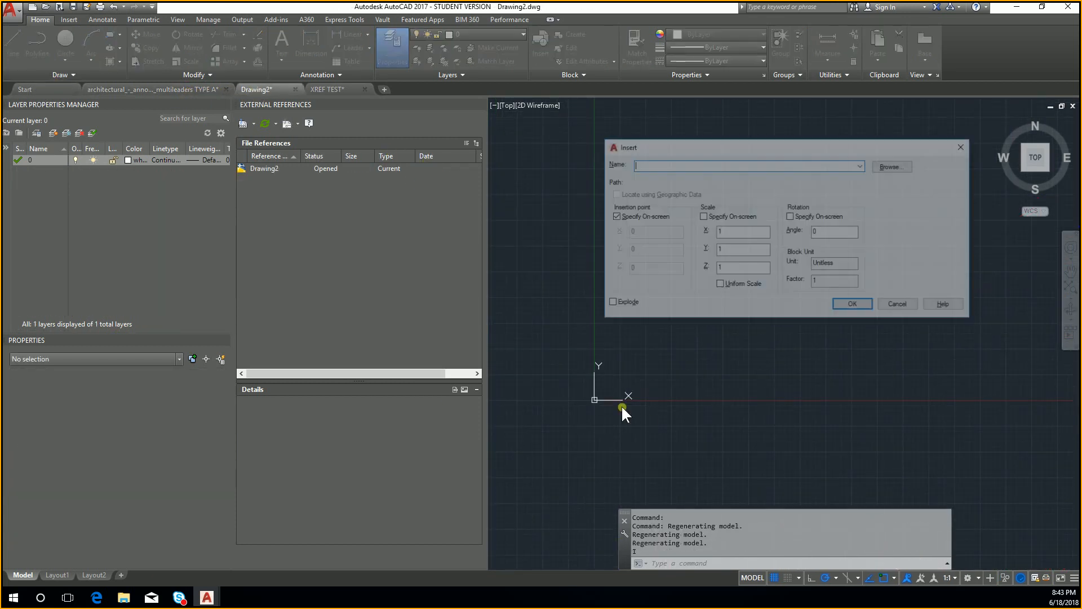
{"action": "left_click", "coordinate": [892, 165]}
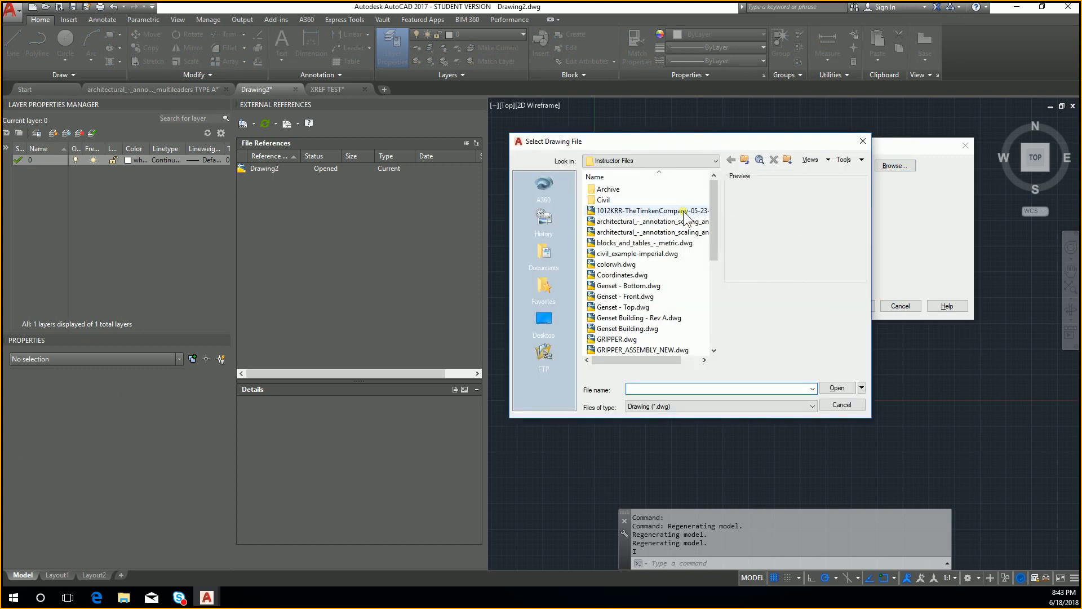
{"action": "left_click", "coordinate": [654, 232]}
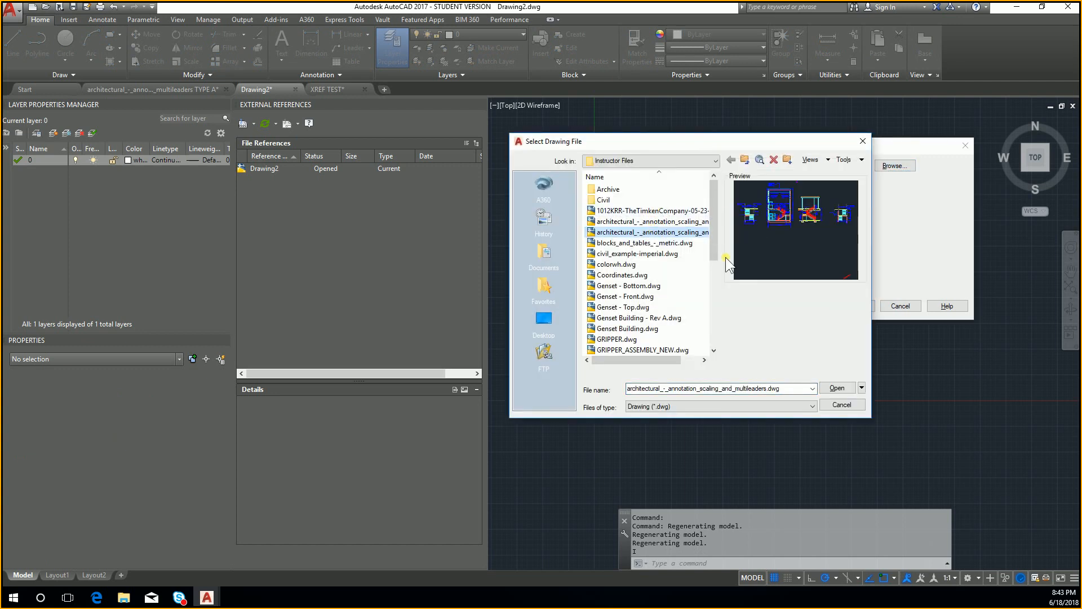
{"action": "left_click", "coordinate": [836, 388]}
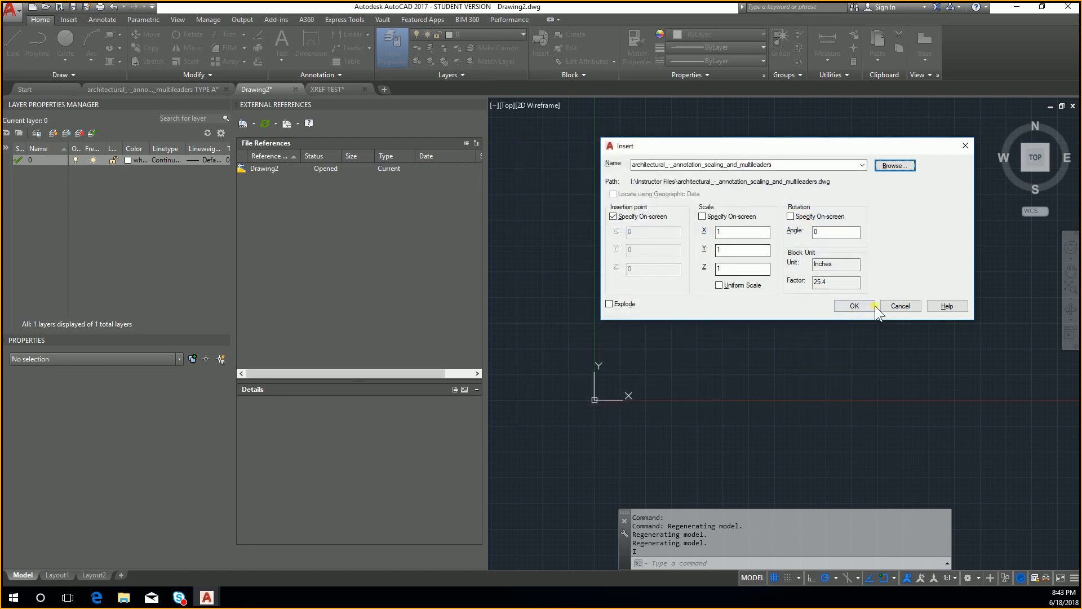
{"action": "left_click", "coordinate": [841, 306]}
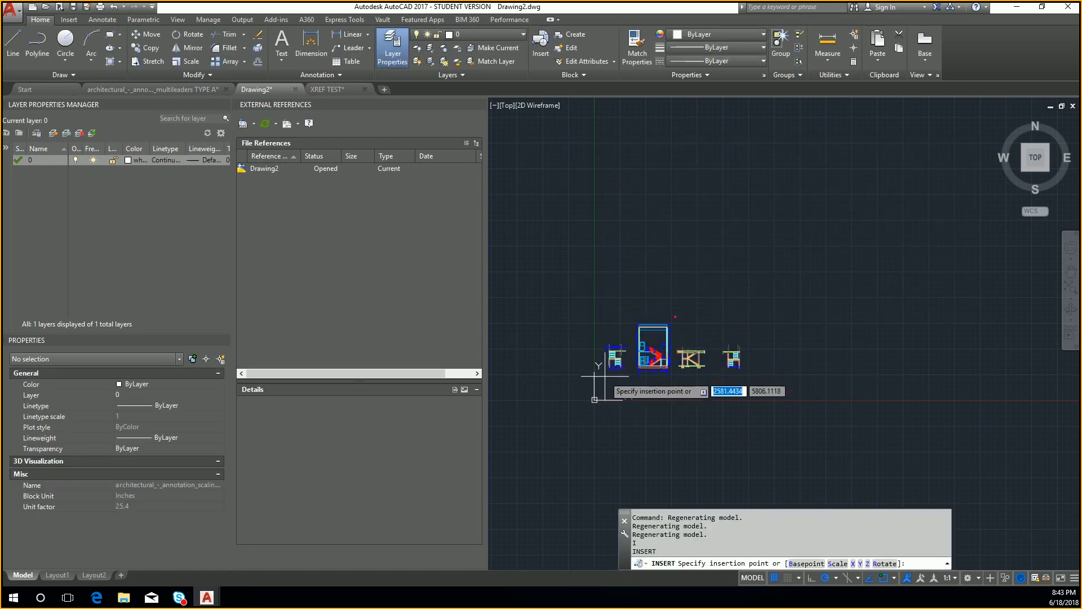
{"action": "type", "text": "0,0"}
{"action": "key", "text": "Return"}
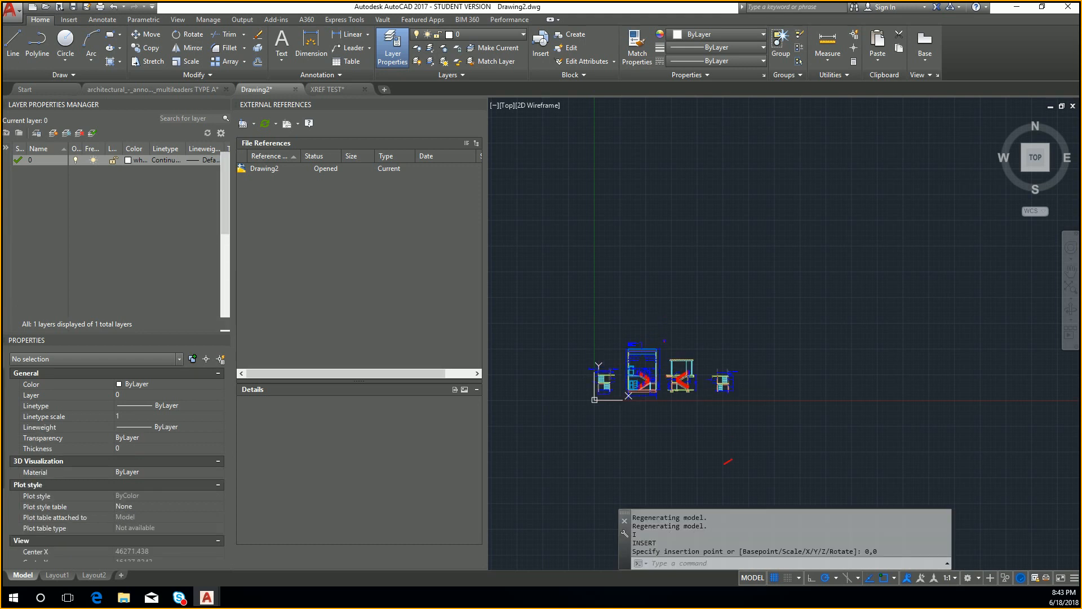
- Explode the inserted architectural block into editable objects
{"action": "key", "text": "Escape"}
{"action": "scroll", "coordinate": [577, 322], "scroll_direction": "up", "scroll_amount": 4}
{"action": "middle_click_drag", "start_coordinate": [705, 399], "coordinate": [577, 283]}
{"action": "left_click", "coordinate": [726, 379]}
{"action": "left_click", "coordinate": [575, 252]}
{"action": "middle_click_drag", "start_coordinate": [628, 333], "coordinate": [848, 264]}
{"action": "type", "text": "XPLODE"}
{"action": "key", "text": "Return"}
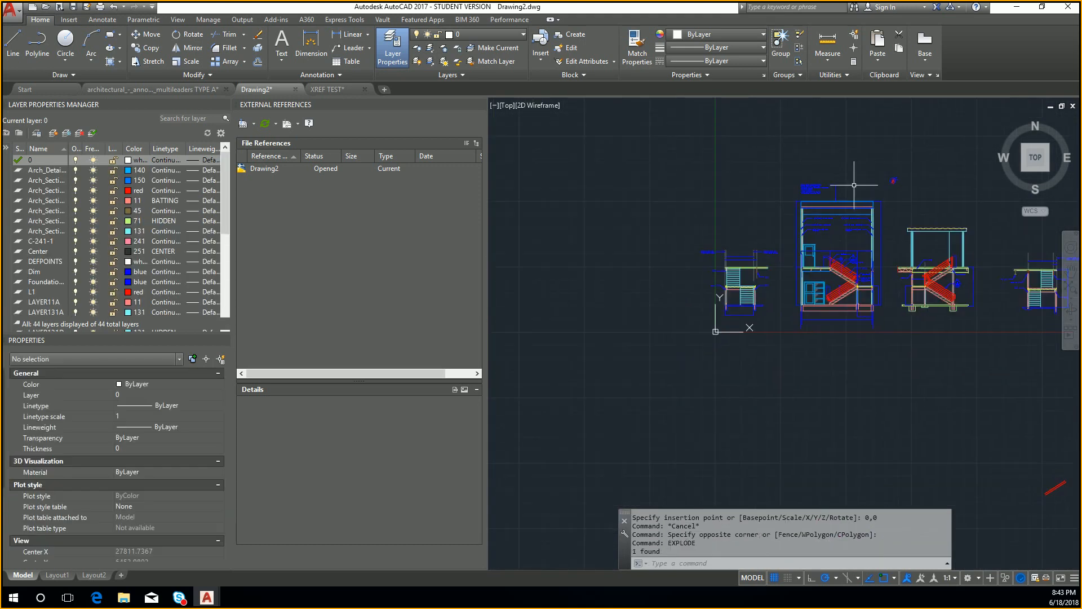
- Erase one middle pair of handrail lines on the lower stair flight of the roofed section
{"action": "scroll", "coordinate": [716, 316], "scroll_direction": "up", "scroll_amount": 6}
{"action": "scroll", "coordinate": [716, 317], "scroll_direction": "down", "scroll_amount": 2}
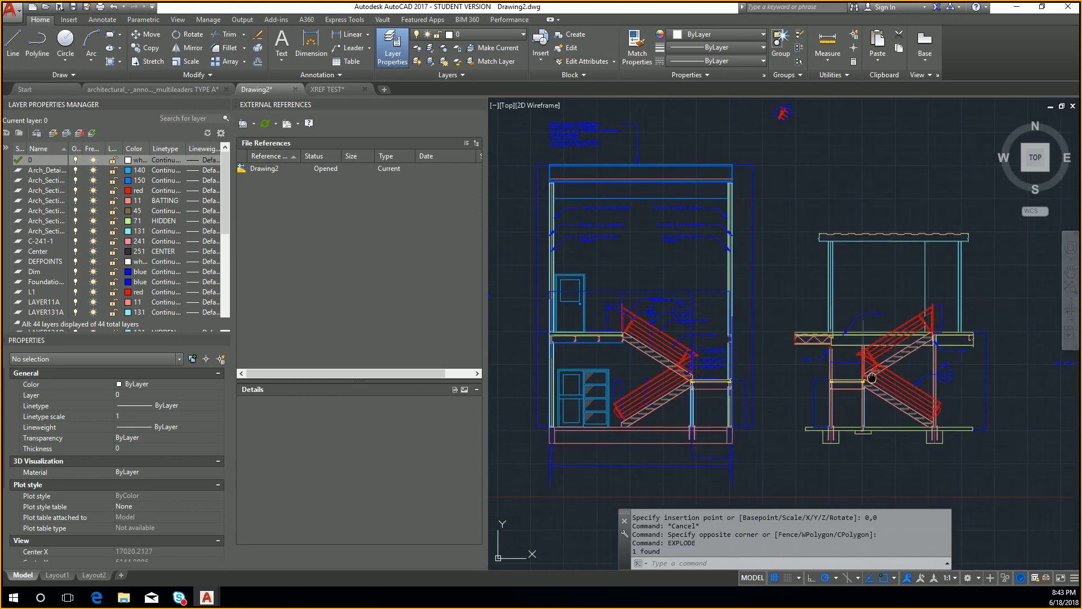
{"action": "scroll", "coordinate": [733, 344], "scroll_direction": "up", "scroll_amount": 4}
{"action": "scroll", "coordinate": [739, 342], "scroll_direction": "up", "scroll_amount": 2}
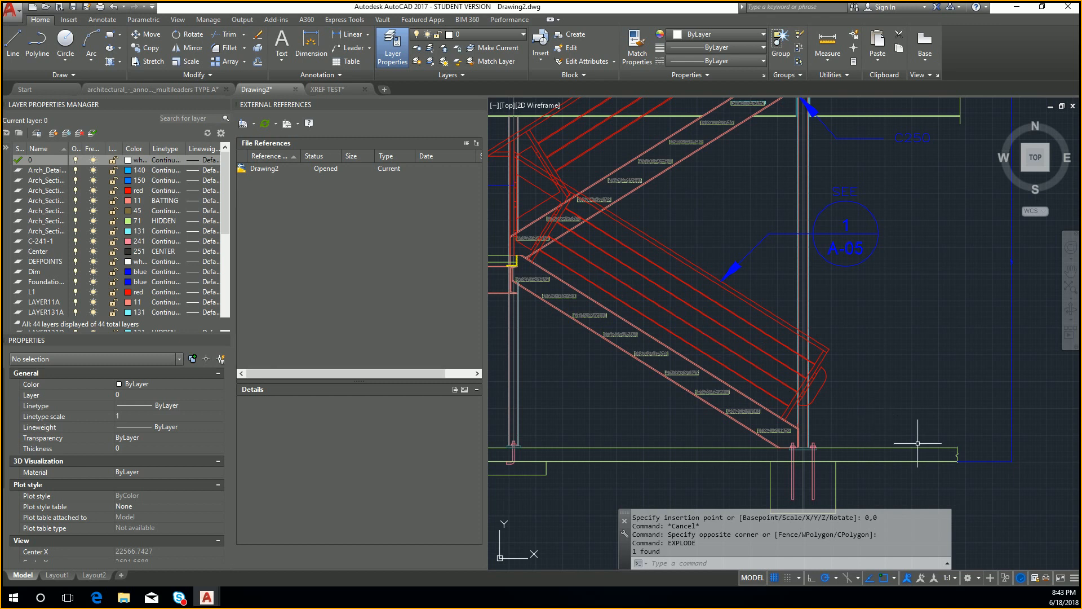
{"action": "scroll", "coordinate": [845, 341], "scroll_direction": "up", "scroll_amount": 2}
{"action": "left_click", "coordinate": [725, 357]}
{"action": "left_click", "coordinate": [715, 328]}
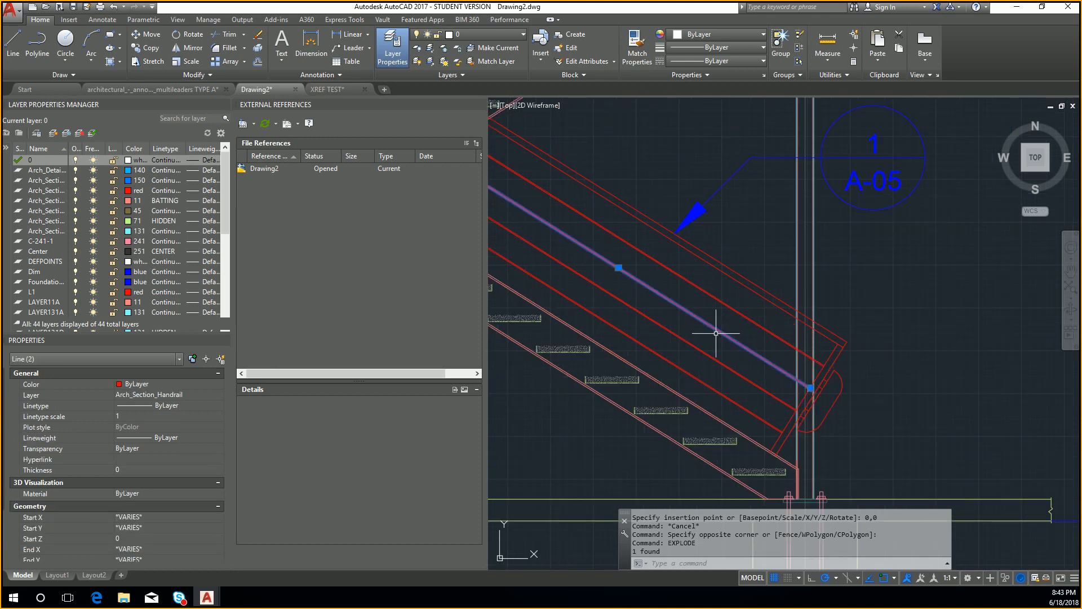
{"action": "key", "text": "Delete"}
- Try to erase the lowest handrail pair together with the adjacent stringer lines, and undo that erase
{"action": "left_click", "coordinate": [703, 379]}
{"action": "left_click", "coordinate": [642, 348]}
{"action": "key", "text": "Delete"}
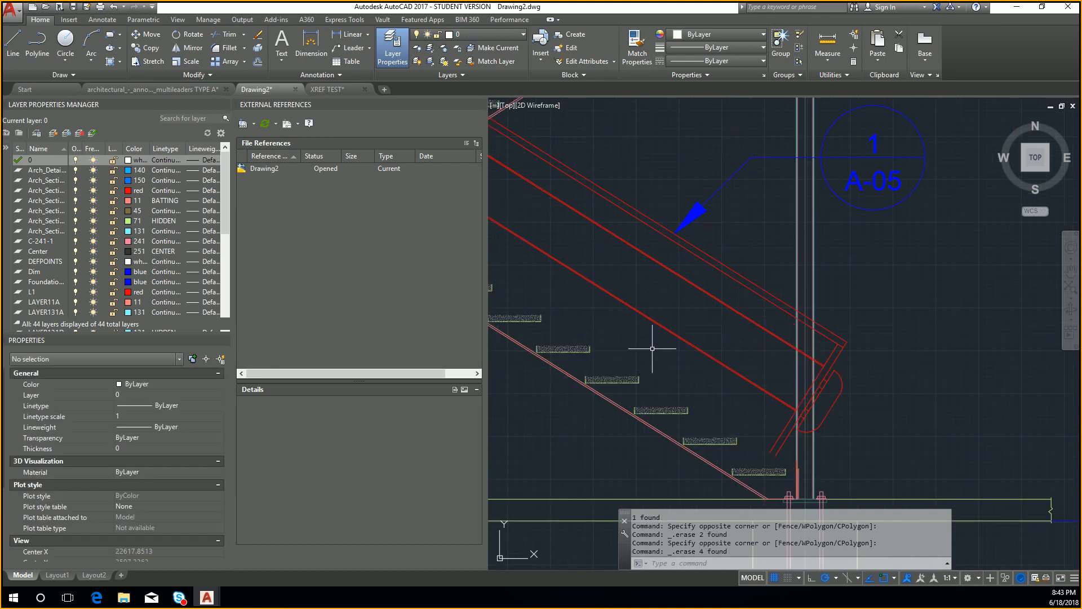
{"action": "key", "text": "ctrl+z"}
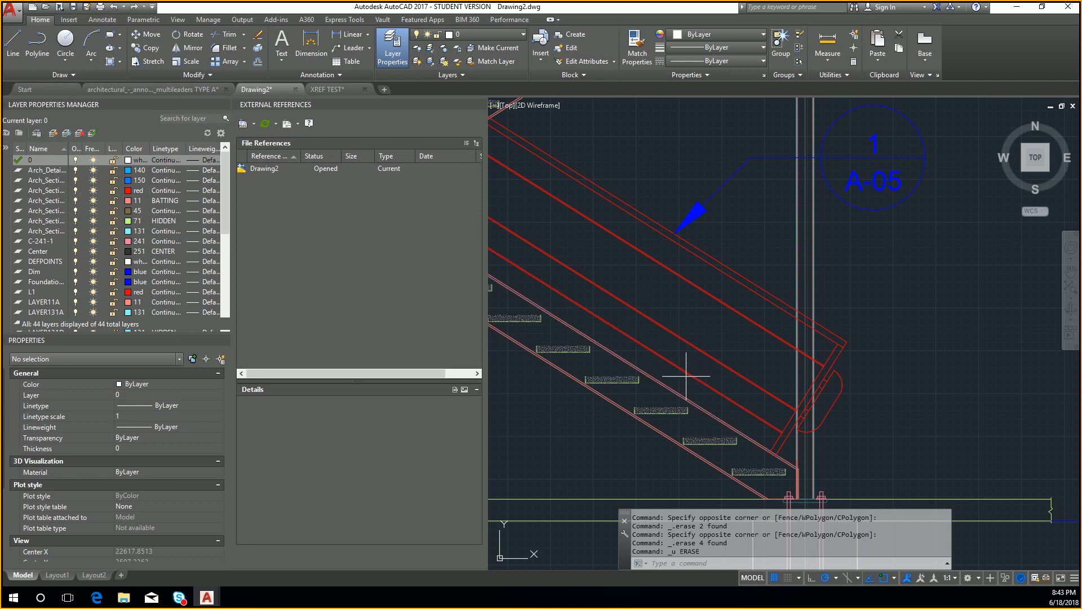
- Erase only the lowest pair of handrail lines on the lower stair flight
{"action": "left_click", "coordinate": [688, 379]}
{"action": "left_click", "coordinate": [677, 358]}
{"action": "key", "text": "Delete"}
- Erase one pair of intermediate handrail lines on the upper stair flight and fit the whole drawing in view
{"action": "middle_click_drag", "start_coordinate": [659, 291], "coordinate": [840, 462]}
{"action": "scroll", "coordinate": [790, 414], "scroll_direction": "down", "scroll_amount": 4}
{"action": "scroll", "coordinate": [734, 287], "scroll_direction": "up", "scroll_amount": 4}
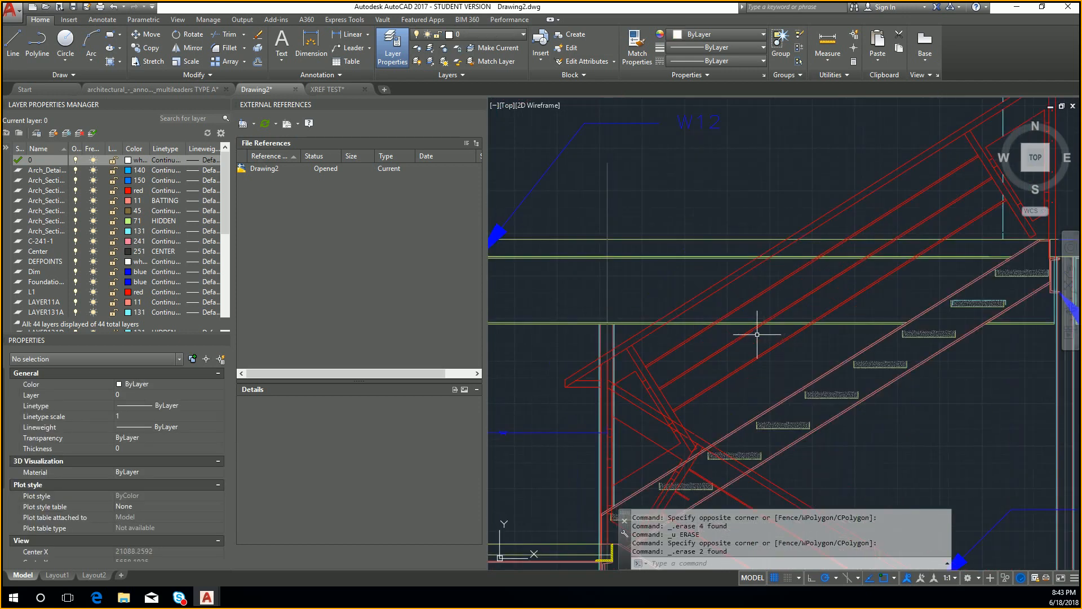
{"action": "left_click", "coordinate": [708, 374]}
{"action": "left_click", "coordinate": [679, 358]}
{"action": "key", "text": "Delete"}
{"action": "middle_click", "coordinate": [727, 367]}
{"action": "middle_click", "coordinate": [727, 367]}
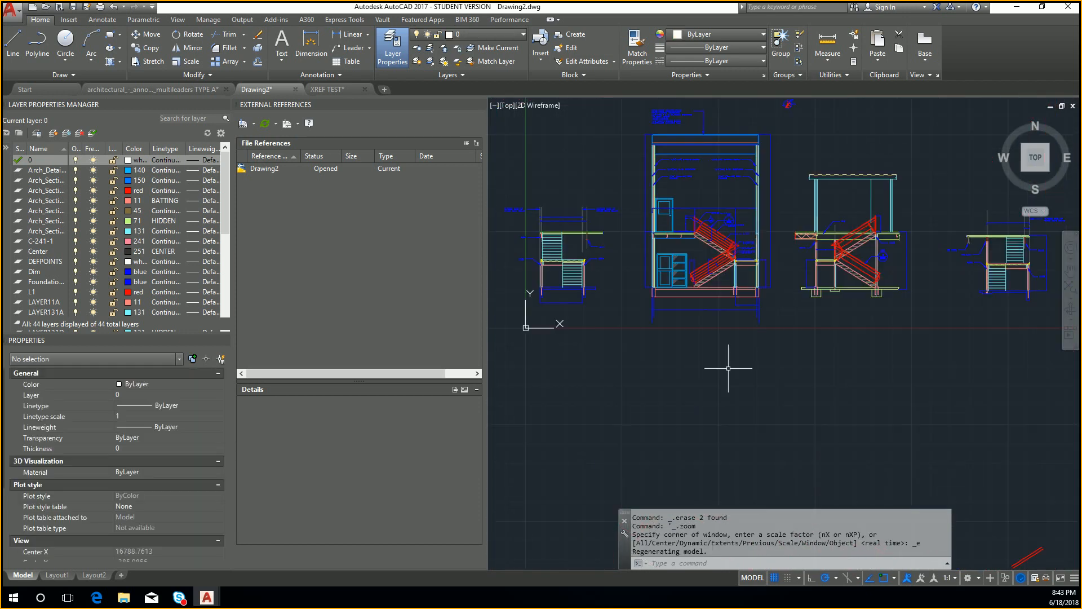
{"action": "key", "text": "ctrl+s"}
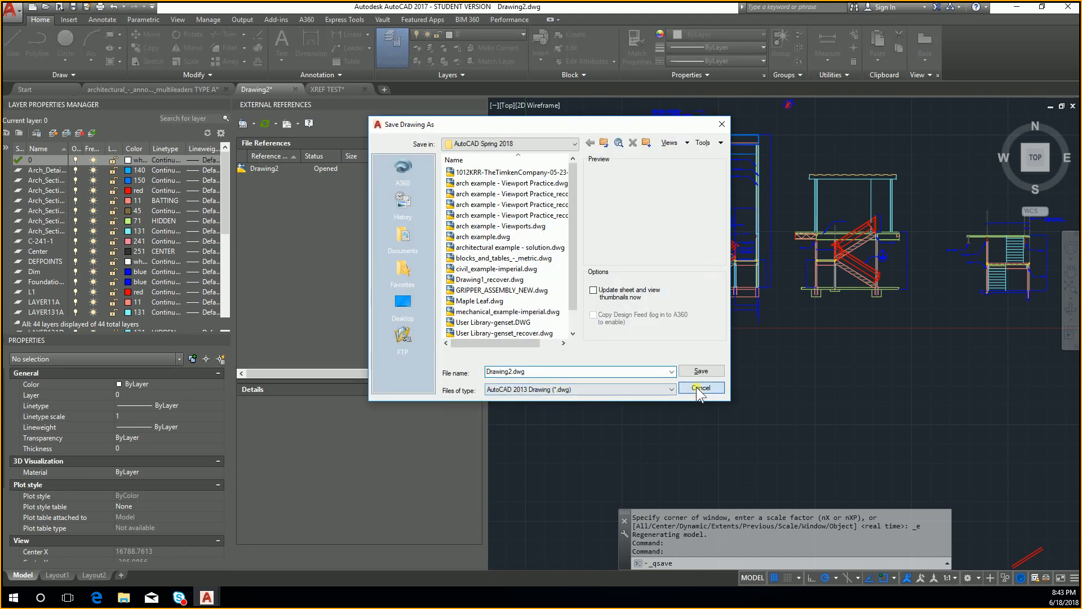
{"action": "left_click", "coordinate": [697, 367]}
{"action": "middle_click_drag", "start_coordinate": [873, 259], "coordinate": [862, 272]}
{"action": "scroll", "coordinate": [823, 293], "scroll_direction": "up", "scroll_amount": 6}
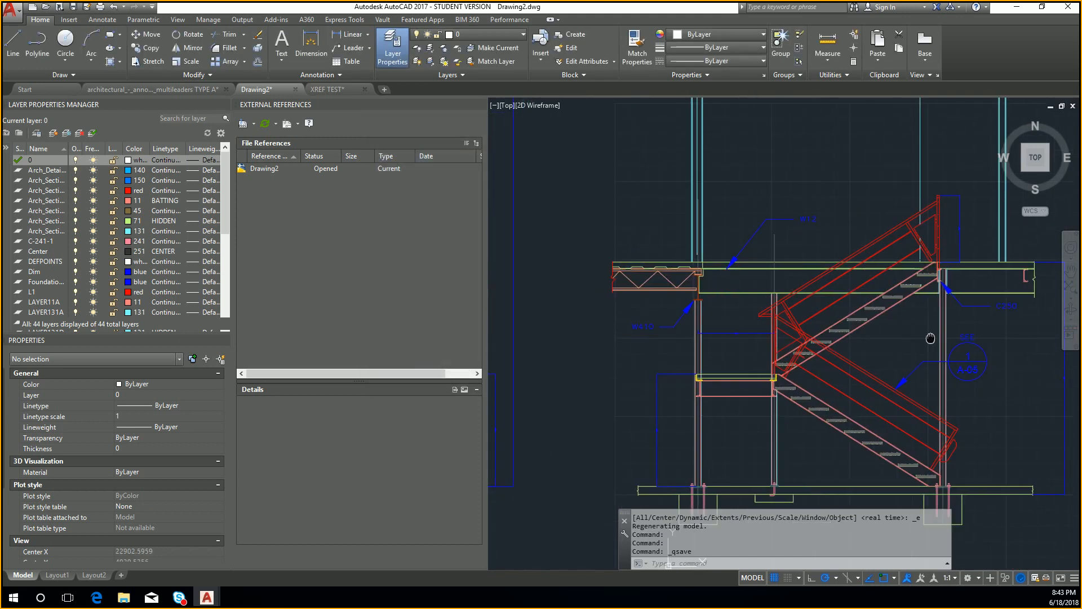
- Compare the roofed stair section in the TYPE A drawing with the same section in XREF TEST
{"action": "left_click", "coordinate": [200, 89]}
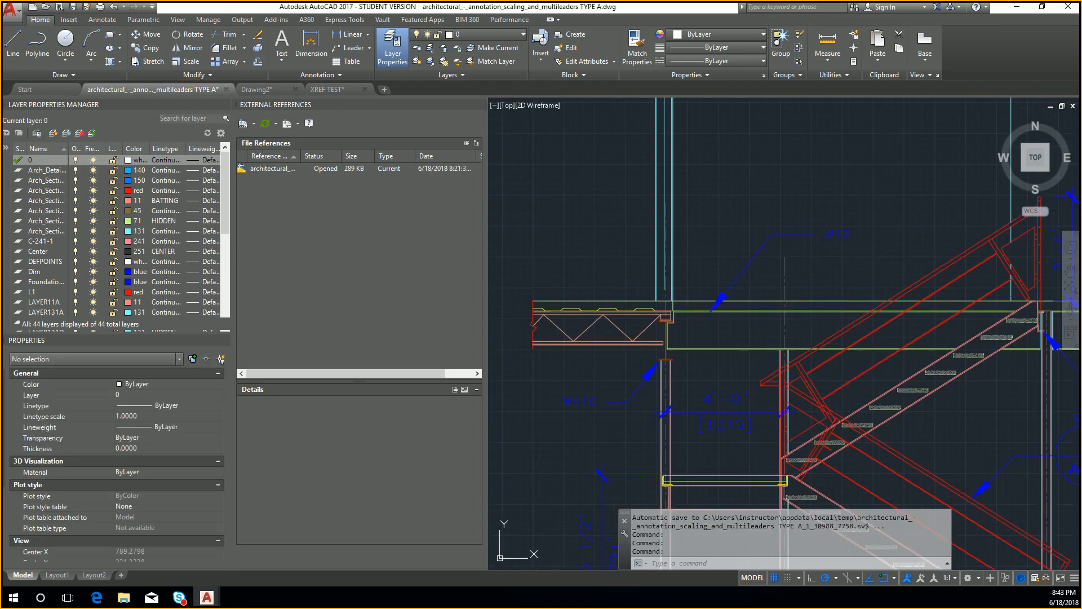
{"action": "scroll", "coordinate": [761, 261], "scroll_direction": "down", "scroll_amount": 3}
{"action": "middle_click_drag", "start_coordinate": [839, 288], "coordinate": [767, 300]}
{"action": "left_click", "coordinate": [327, 89]}
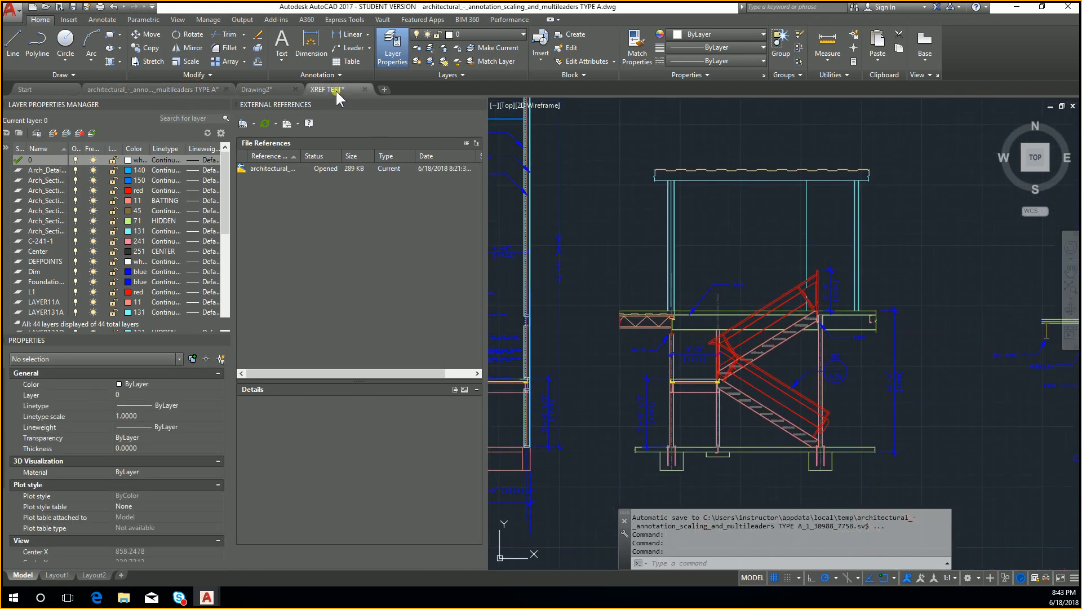
{"action": "scroll", "coordinate": [777, 341], "scroll_direction": "up", "scroll_amount": 3}
{"action": "scroll", "coordinate": [748, 343], "scroll_direction": "down", "scroll_amount": 2}
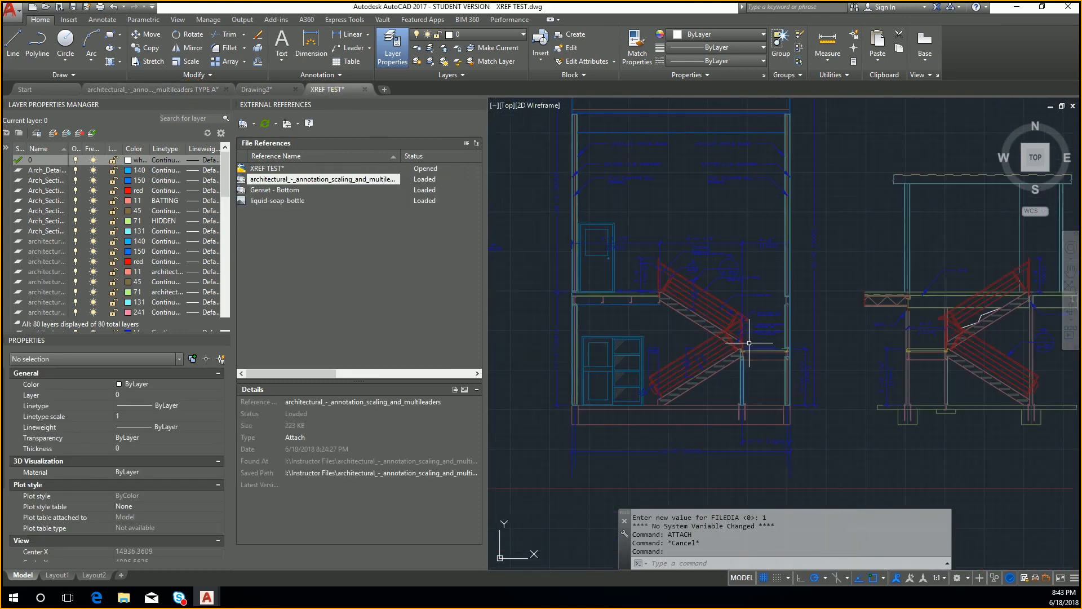
{"action": "middle_click_drag", "start_coordinate": [887, 363], "coordinate": [672, 379]}
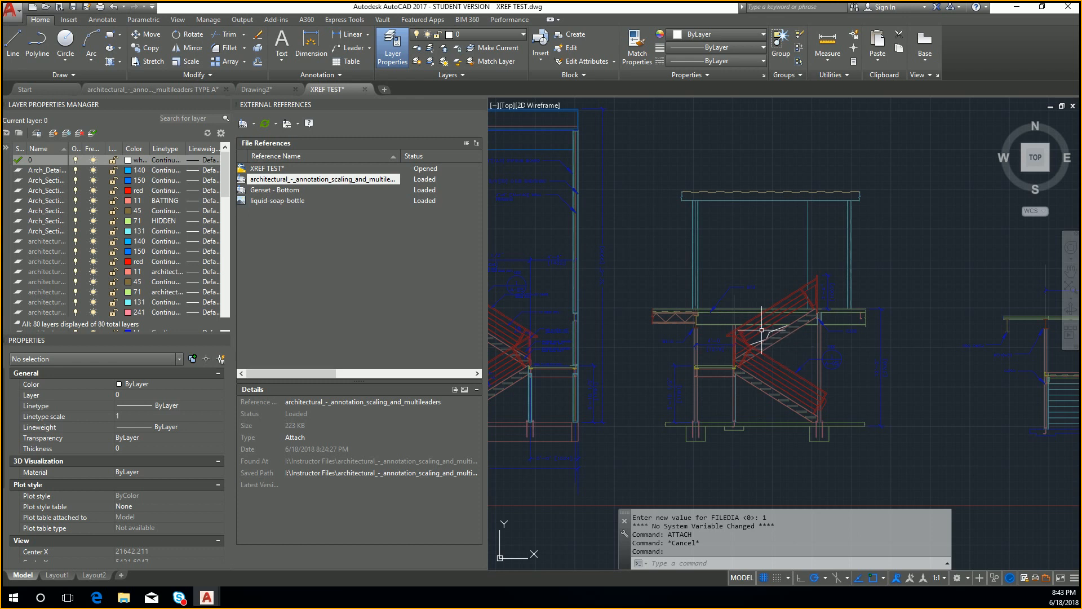
- Draw five connected line segments from the lower end of the existing white line, tracing over the referenced handrail post
{"action": "scroll", "coordinate": [722, 338], "scroll_direction": "up", "scroll_amount": 2}
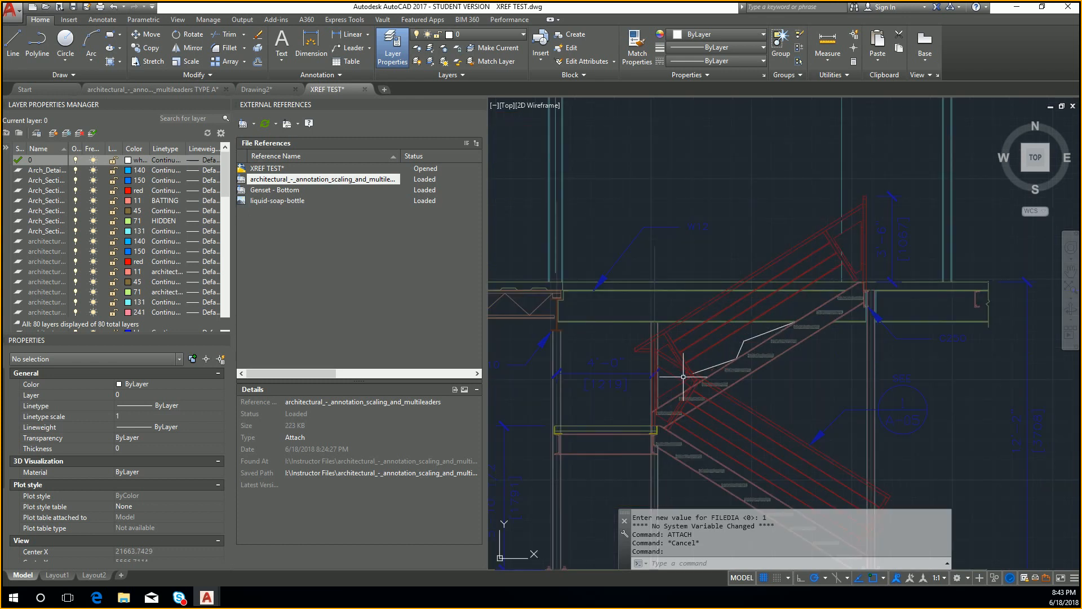
{"action": "scroll", "coordinate": [698, 371], "scroll_direction": "up", "scroll_amount": 3}
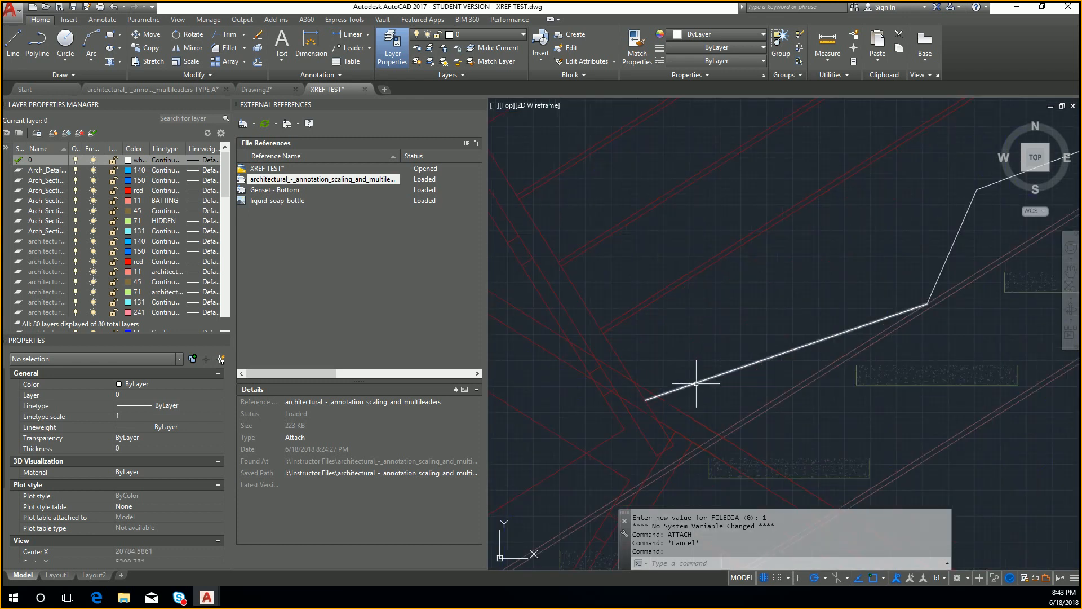
{"action": "type", "text": "l"}
{"action": "key", "text": "Return"}
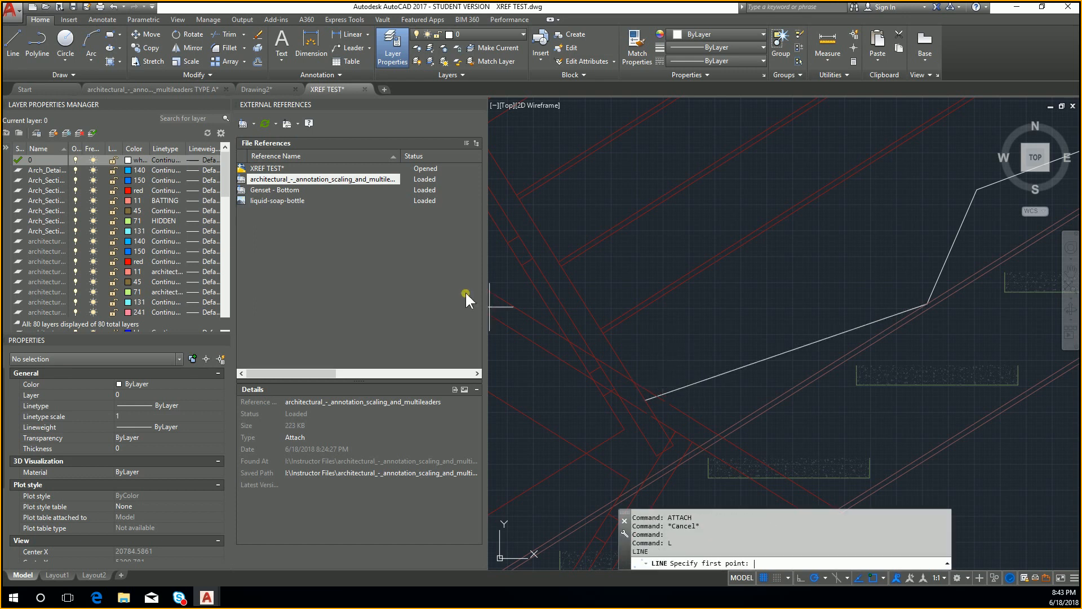
{"action": "left_click", "coordinate": [646, 400]}
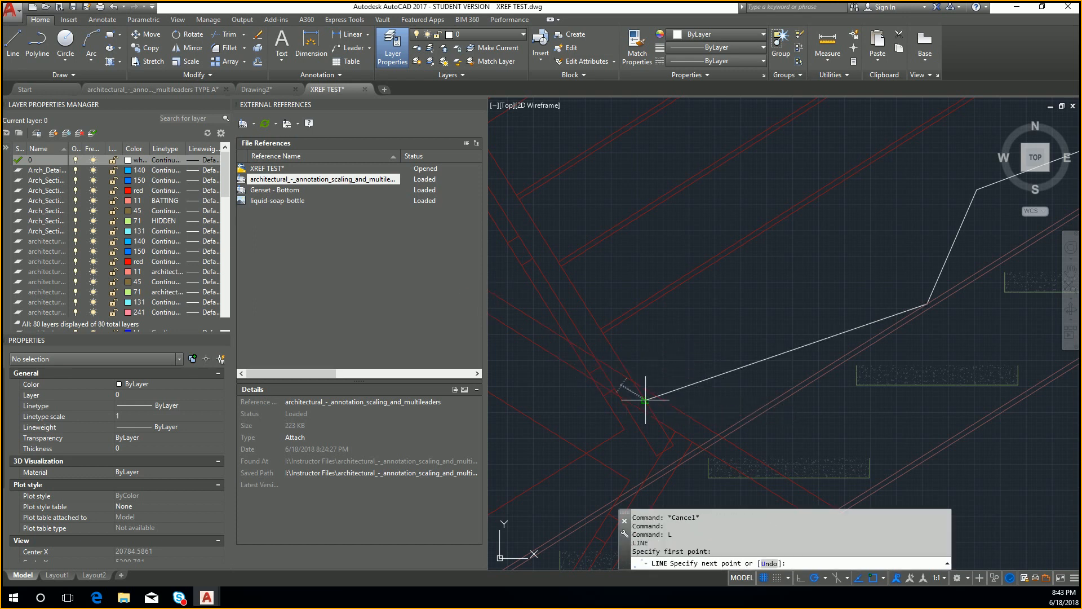
{"action": "left_click", "coordinate": [672, 446]}
{"action": "left_click", "coordinate": [657, 455]}
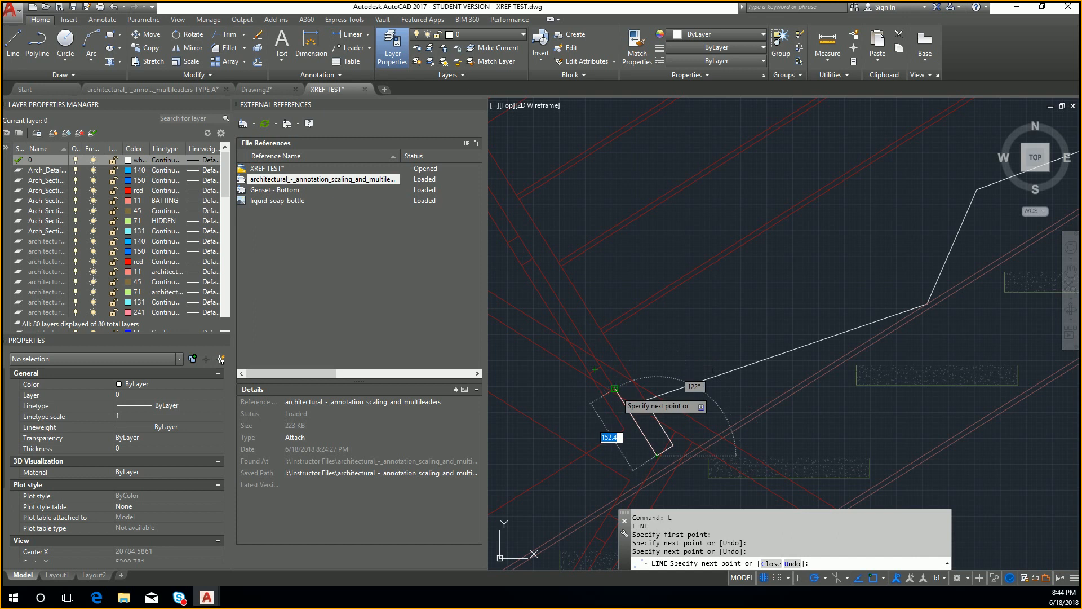
{"action": "left_click", "coordinate": [615, 388]}
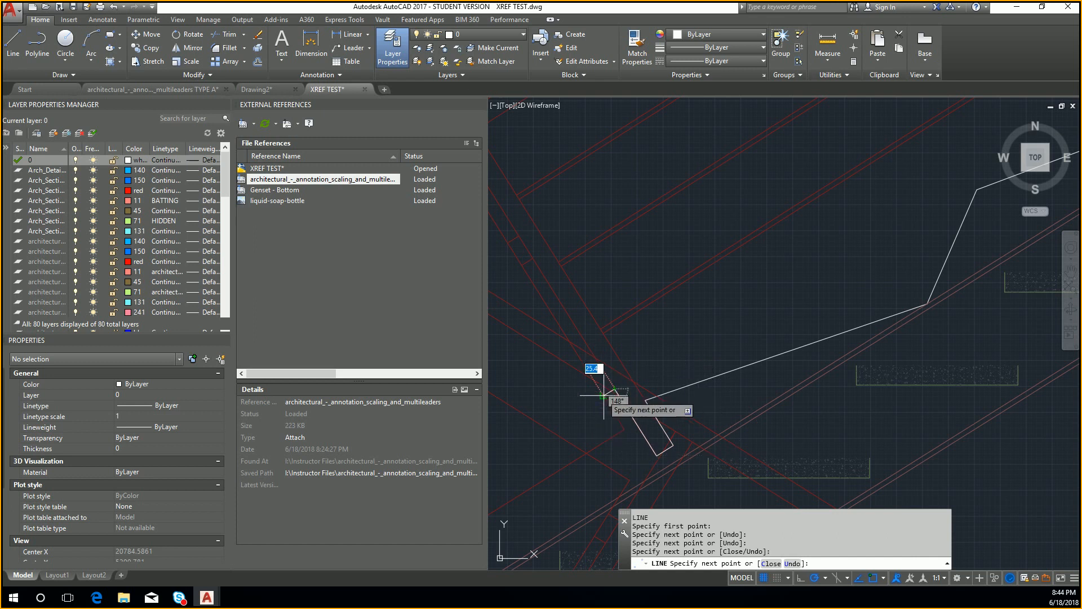
{"action": "left_click", "coordinate": [624, 428]}
{"action": "key", "text": "Escape"}
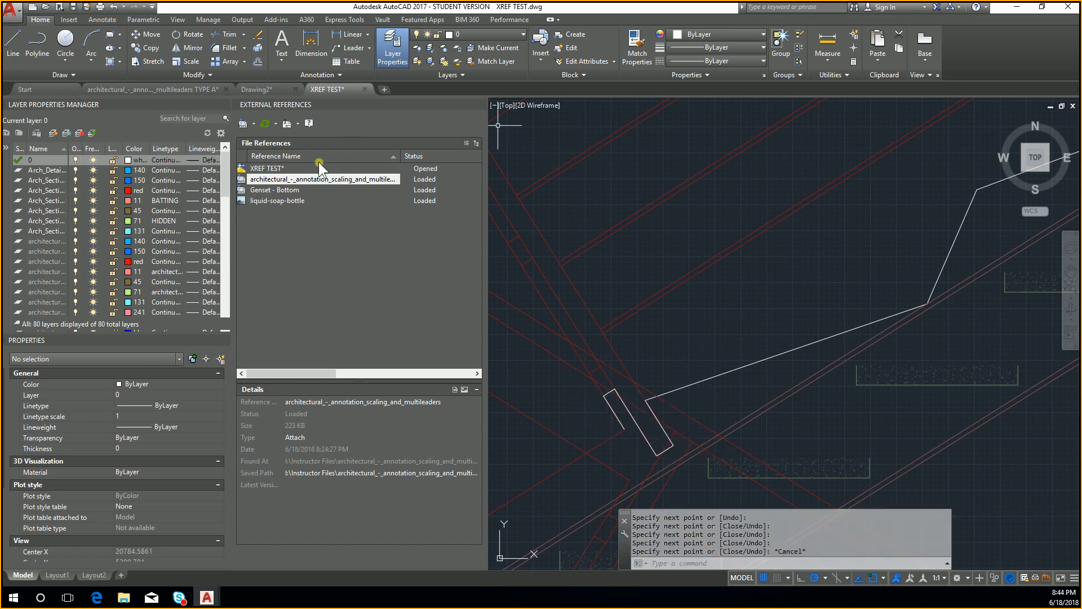
- Unload the architectural_-_annotation_scaling_and_multileaders reference and check what remains in model space, Layout1 and Layout2
{"action": "right_click", "coordinate": [302, 180]}
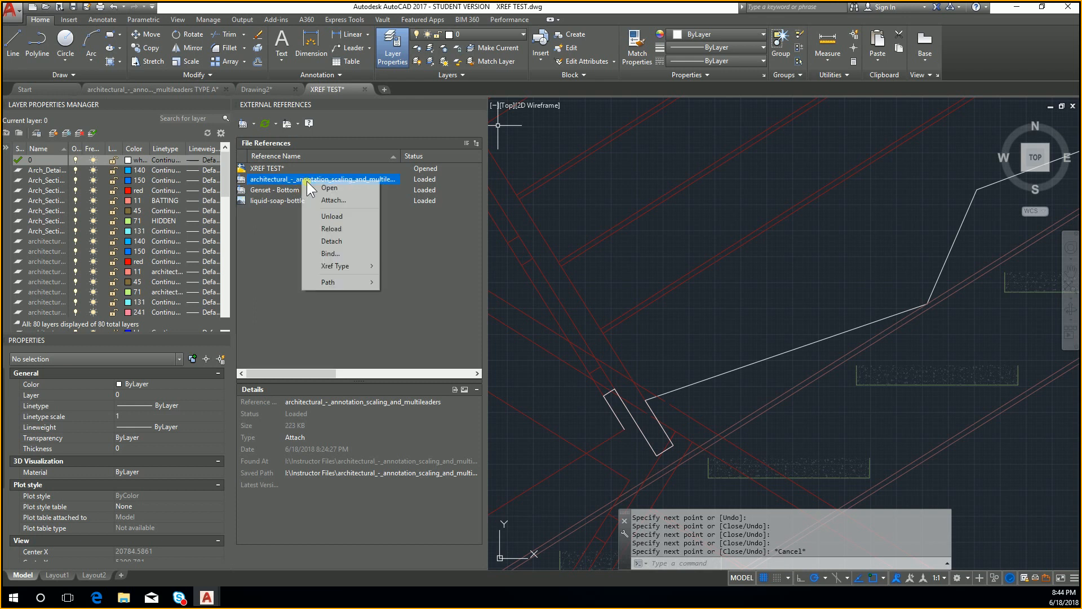
{"action": "left_click", "coordinate": [353, 212]}
{"action": "scroll", "coordinate": [685, 232], "scroll_direction": "down", "scroll_amount": 13}
{"action": "scroll", "coordinate": [687, 241], "scroll_direction": "up", "scroll_amount": 7}
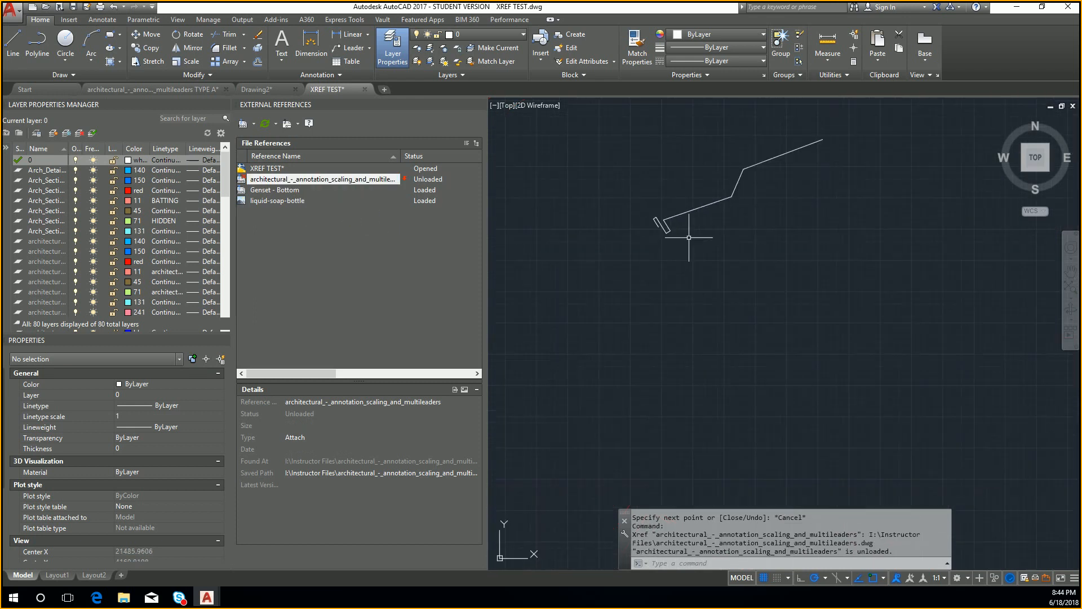
{"action": "middle_click_drag", "start_coordinate": [688, 239], "coordinate": [696, 366]}
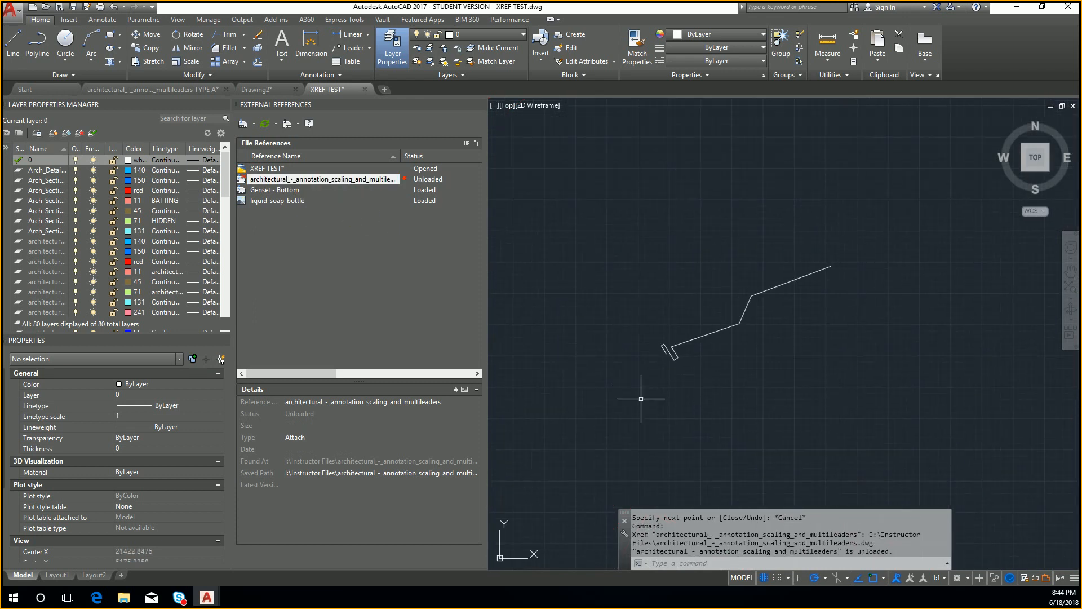
{"action": "left_click", "coordinate": [57, 574]}
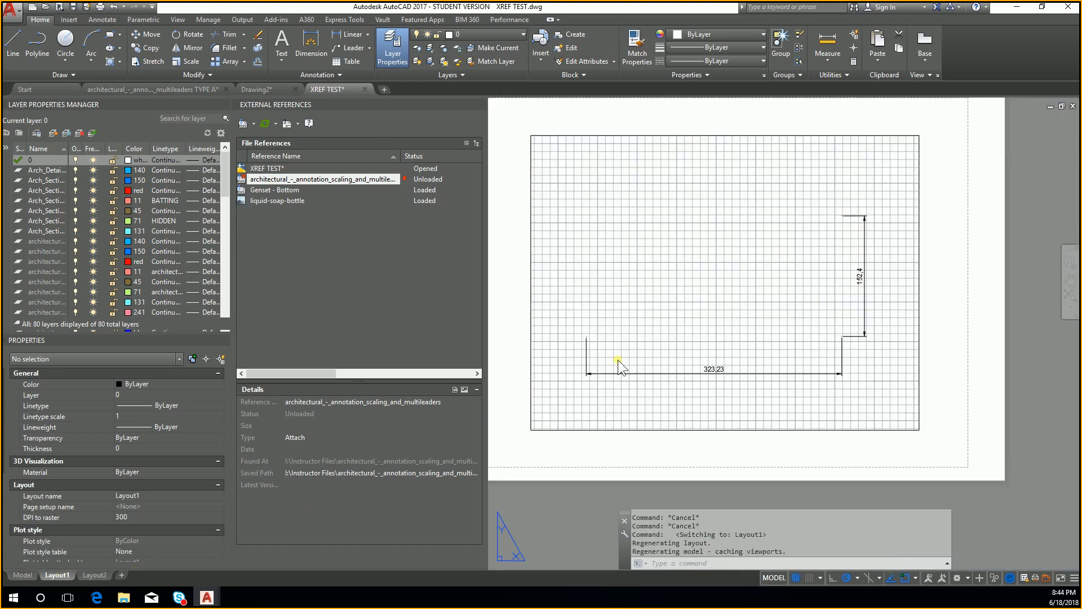
{"action": "left_click", "coordinate": [96, 568]}
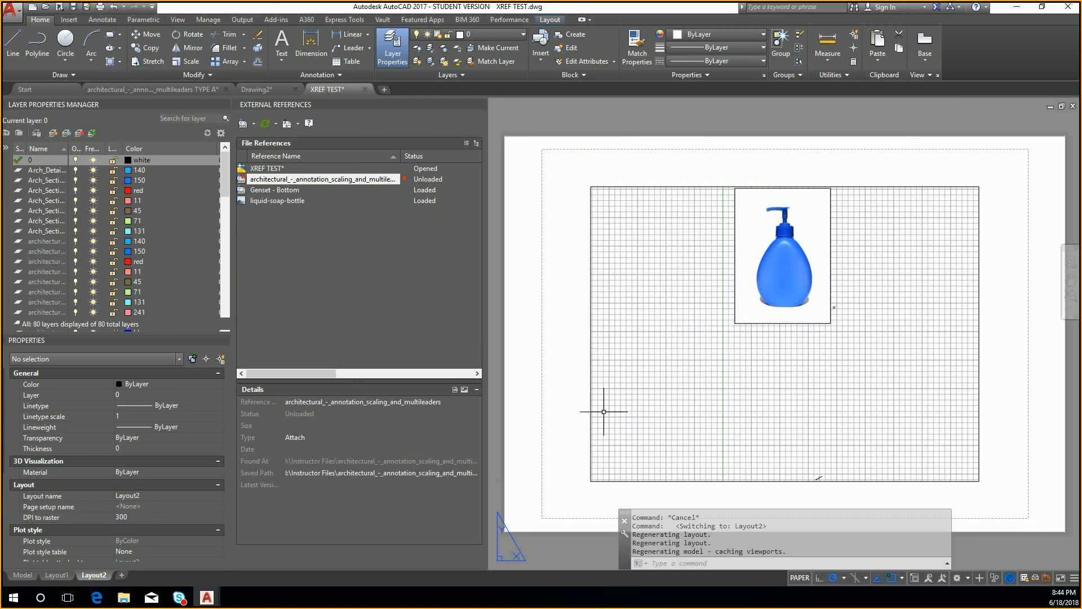
- Enlarge and centre the drawn white lines inside the Layout2 viewport and return to paper space
{"action": "double_click", "coordinate": [717, 395]}
{"action": "scroll", "coordinate": [835, 427], "scroll_direction": "down", "scroll_amount": 10}
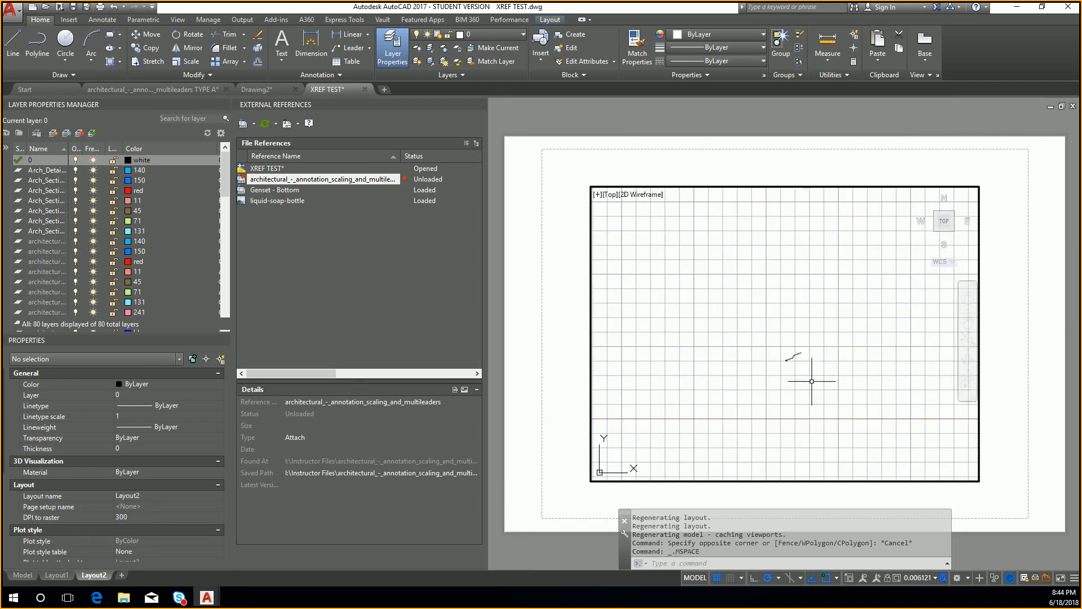
{"action": "middle_click_drag", "start_coordinate": [797, 346], "coordinate": [932, 447]}
{"action": "scroll", "coordinate": [833, 362], "scroll_direction": "up", "scroll_amount": 3}
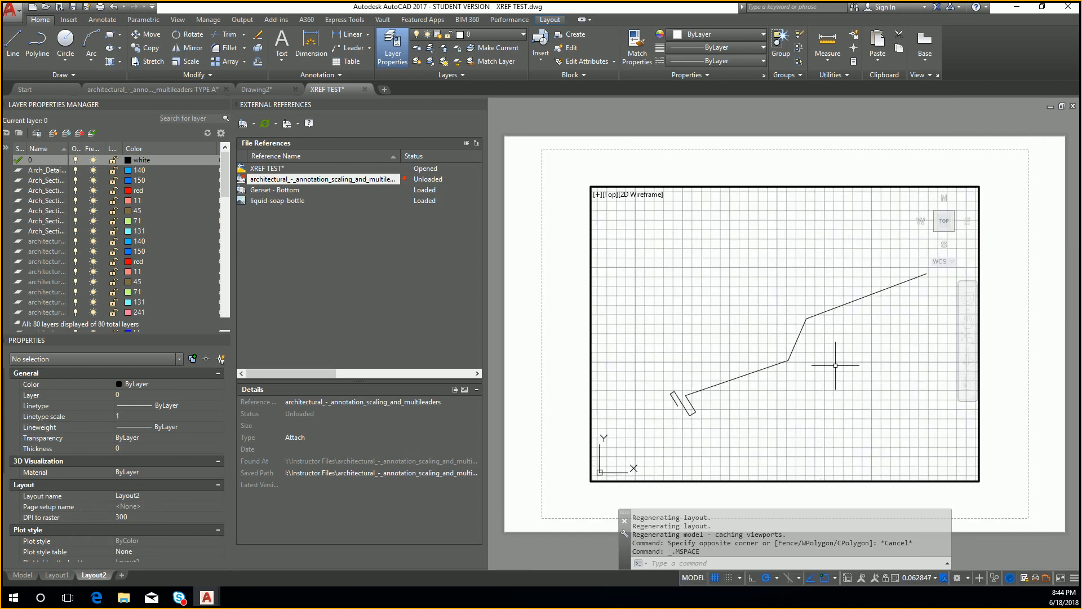
{"action": "double_click", "coordinate": [1026, 350]}
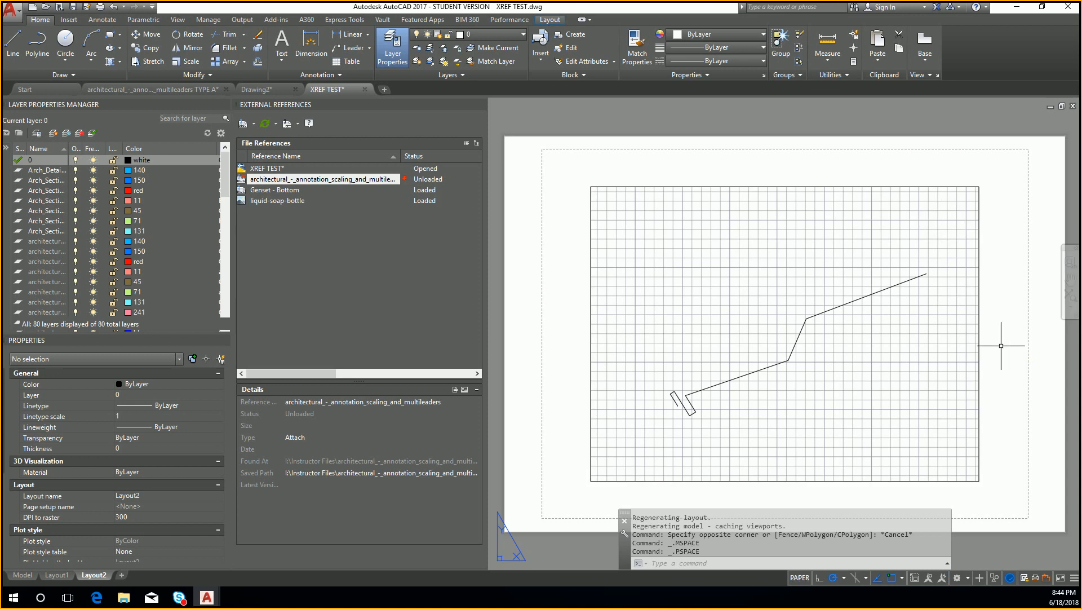
- Reload the architectural_-_annotation_scaling_and_multileaders reference in model space and view the traced lines over it
{"action": "left_click", "coordinate": [23, 574]}
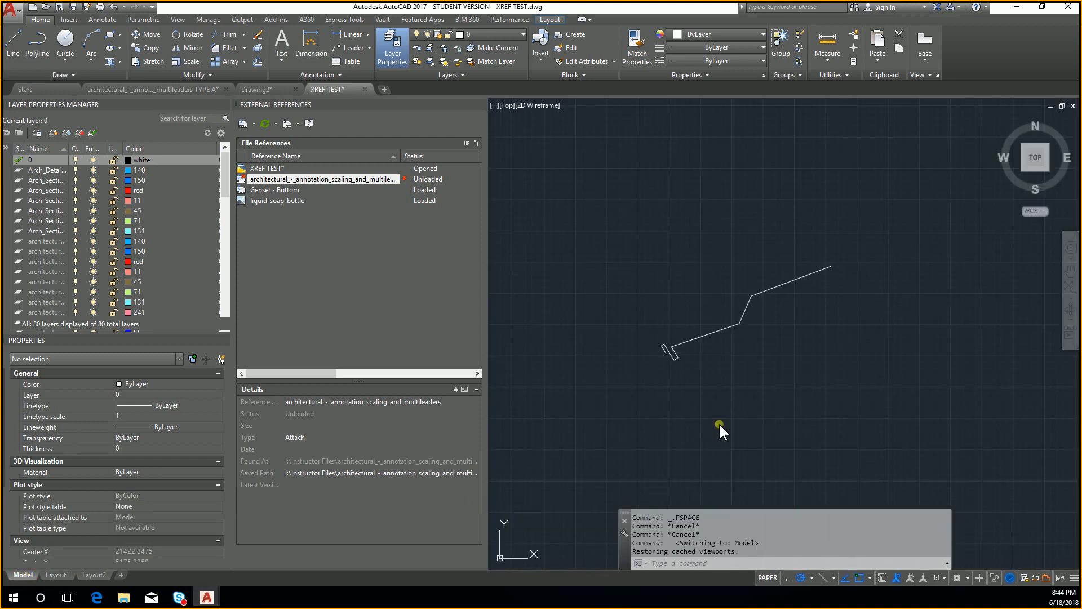
{"action": "right_click", "coordinate": [308, 177]}
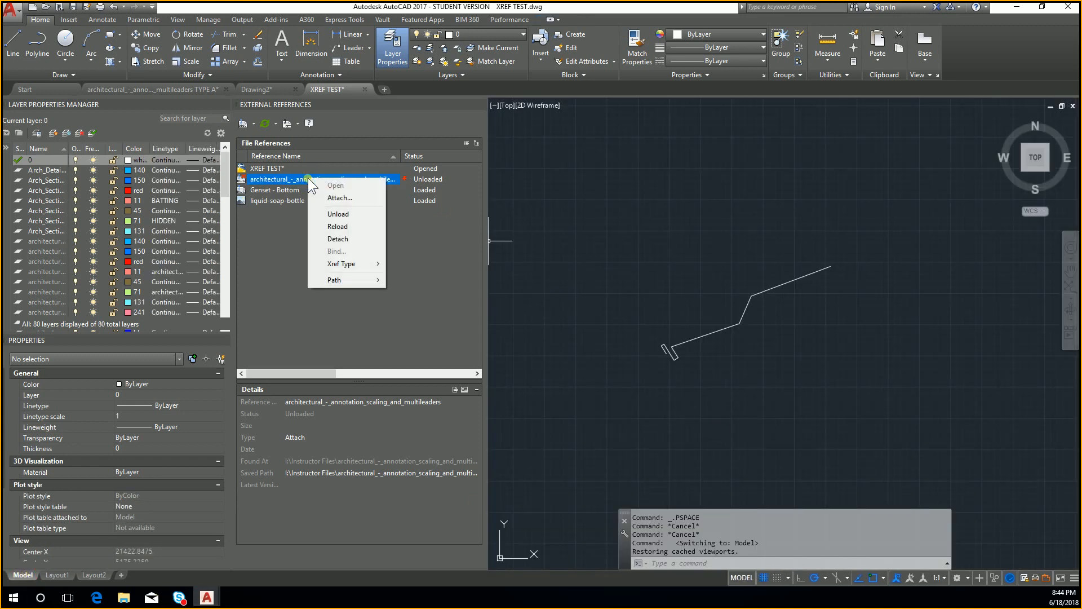
{"action": "left_click", "coordinate": [357, 227]}
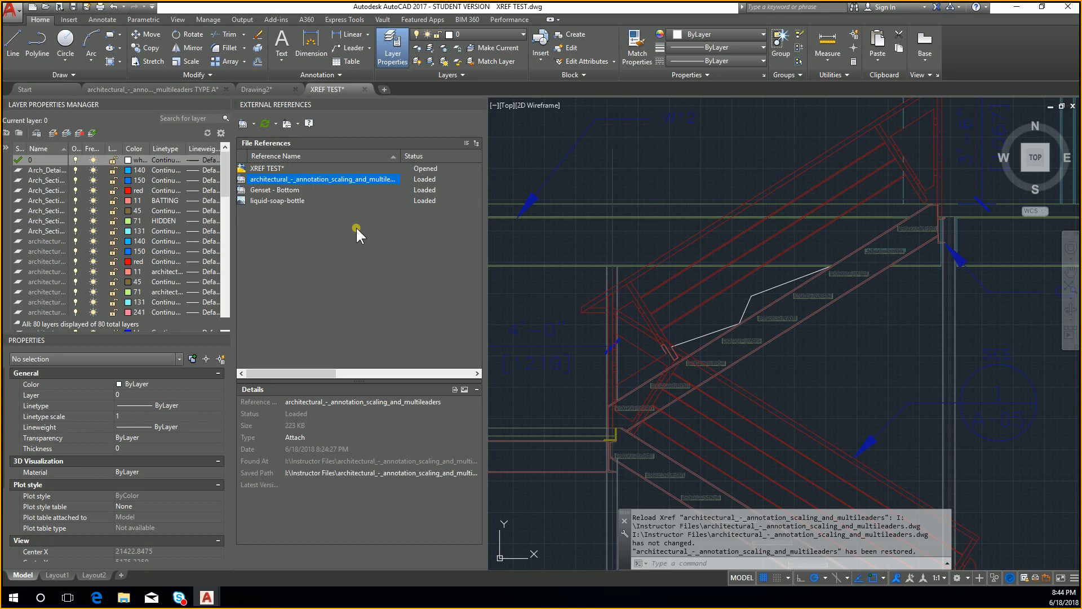
{"action": "scroll", "coordinate": [704, 360], "scroll_direction": "up", "scroll_amount": 4}
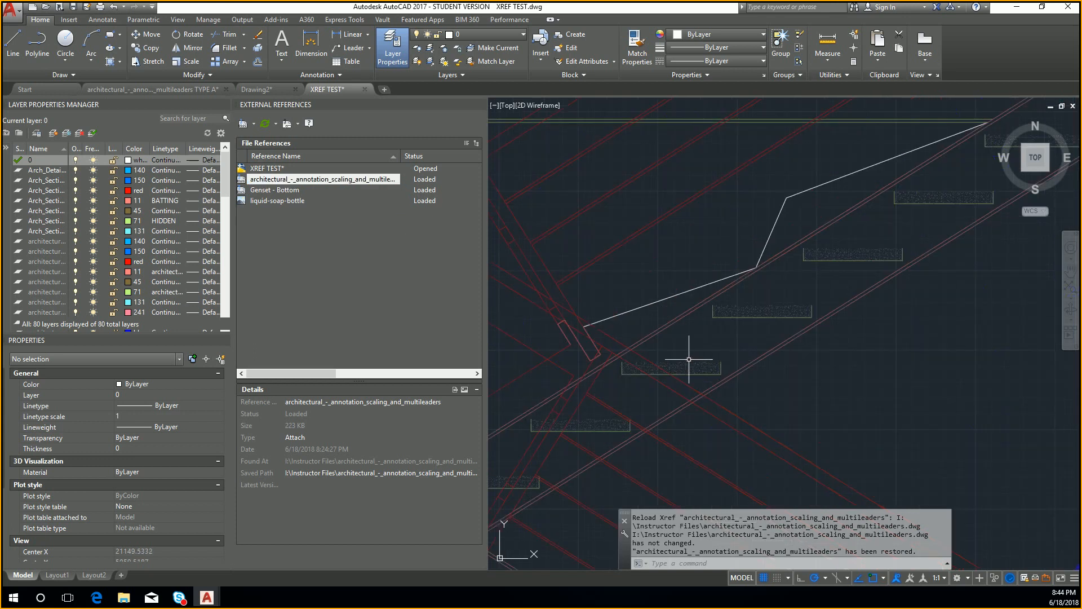
{"action": "right_click", "coordinate": [346, 177]}
{"action": "left_click", "coordinate": [696, 360]}
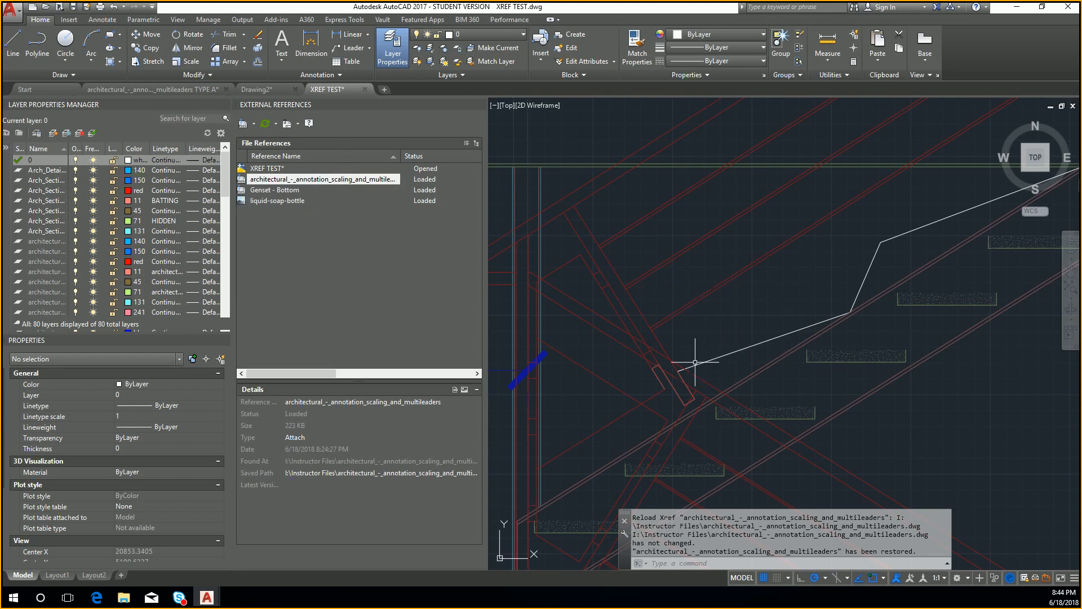
- Switch the architectural reference's type to Overlay and back to Attach
{"action": "right_click", "coordinate": [381, 178]}
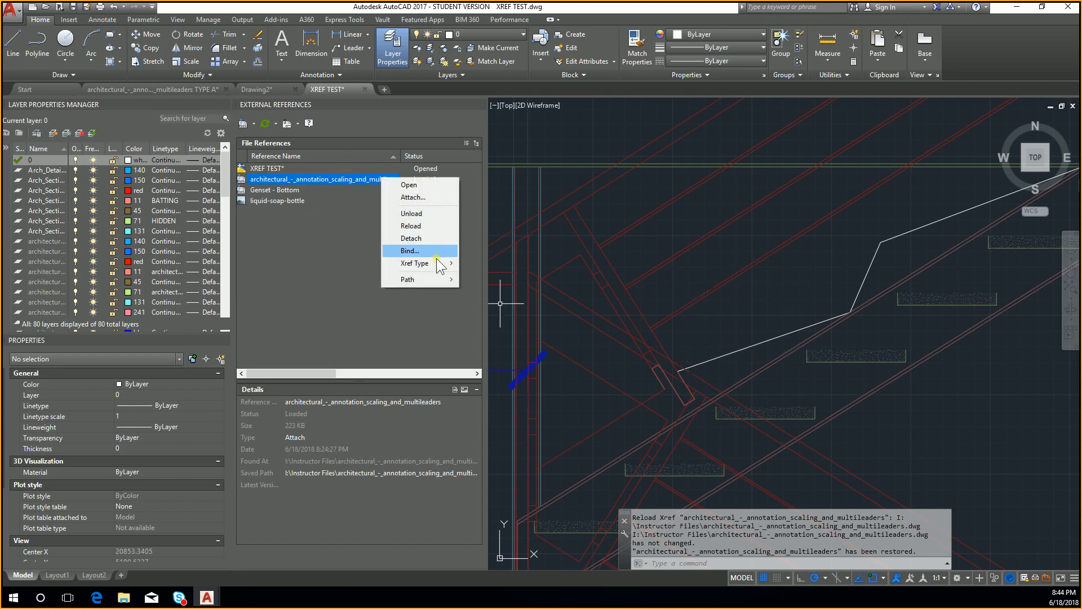
{"action": "mouse_move", "coordinate": [428, 262]}
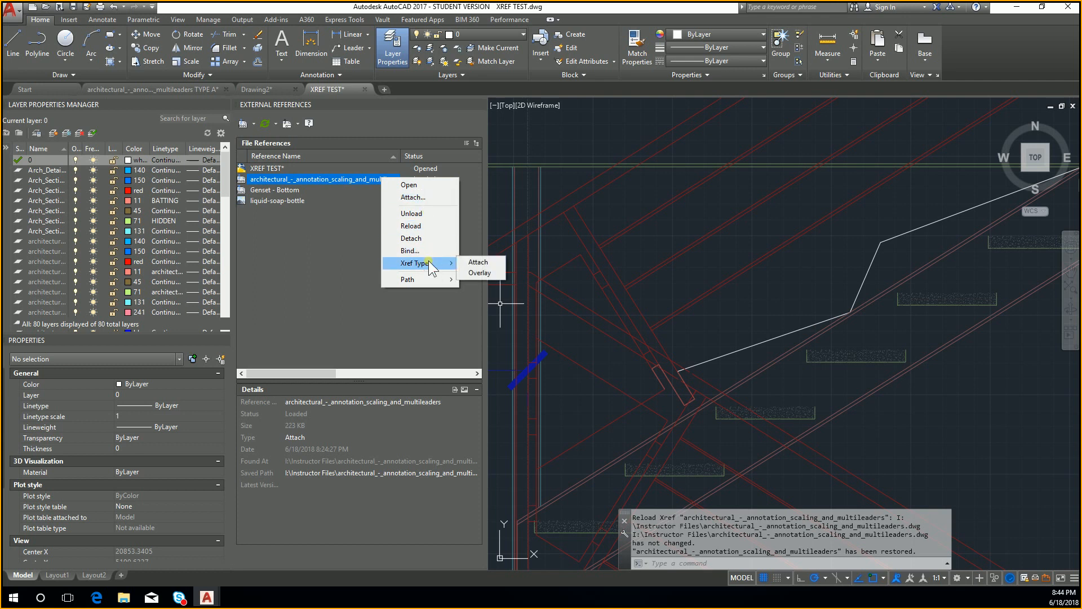
{"action": "left_click", "coordinate": [483, 274]}
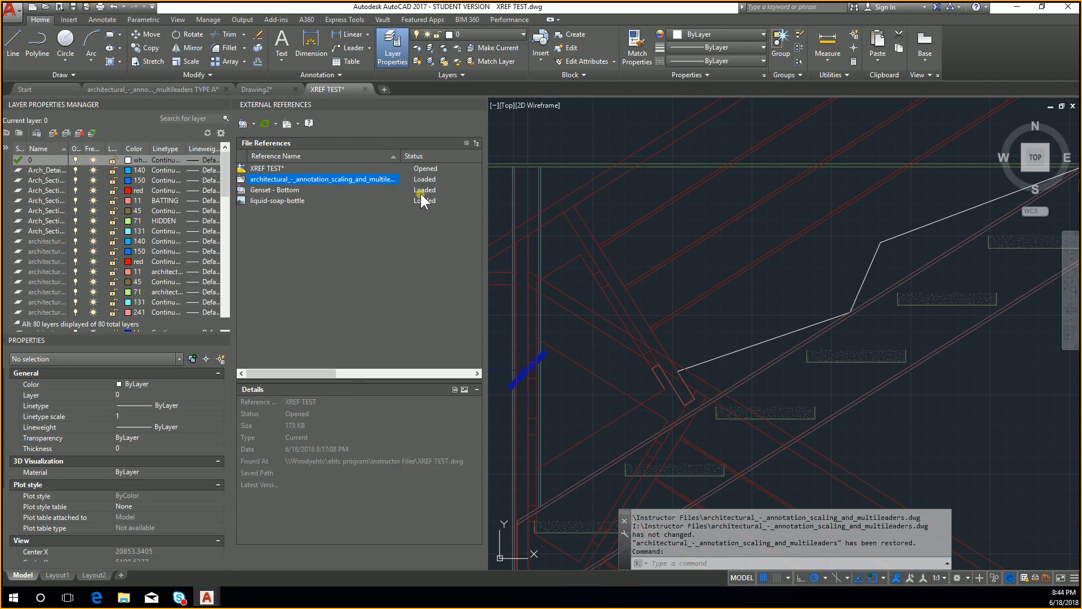
{"action": "right_click", "coordinate": [380, 179]}
{"action": "left_click", "coordinate": [488, 263]}
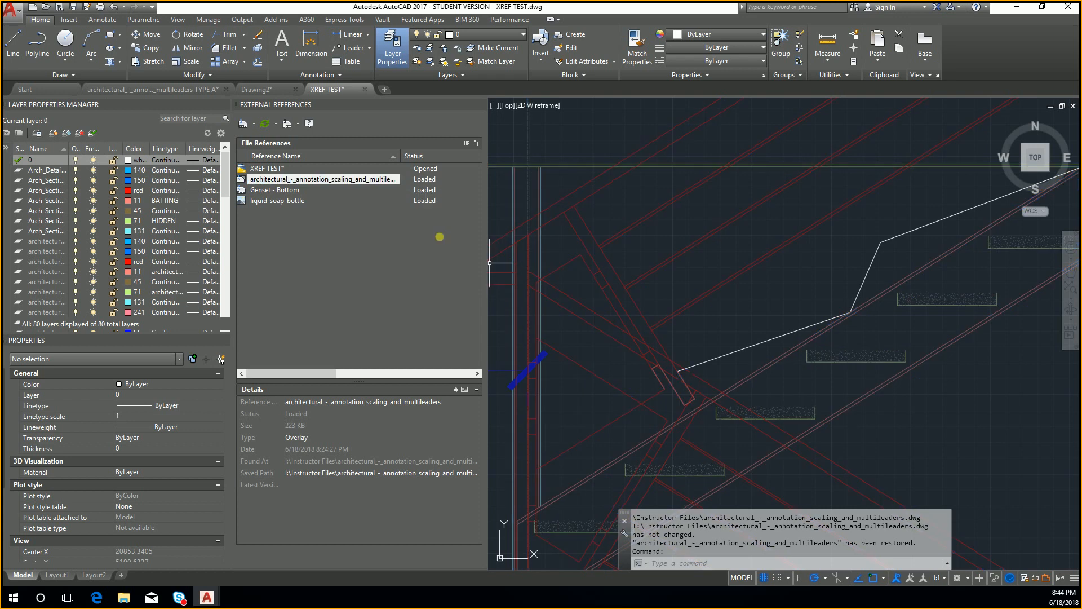
{"action": "right_click", "coordinate": [370, 181]}
{"action": "mouse_move", "coordinate": [420, 262]}
{"action": "left_click", "coordinate": [469, 265]}
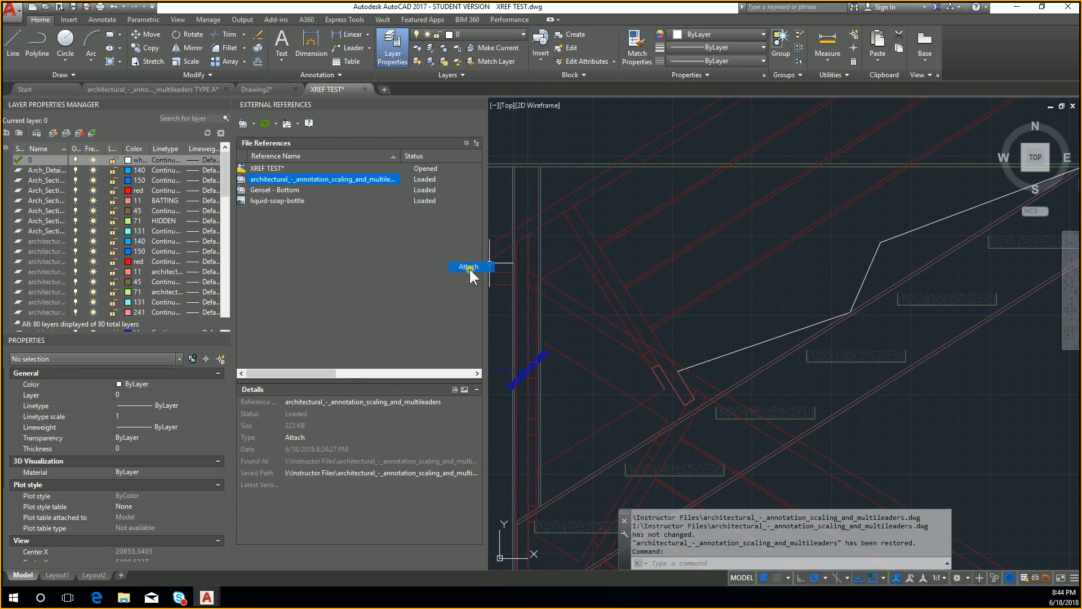
{"action": "key", "text": "Escape"}
{"action": "key", "text": "Escape"}
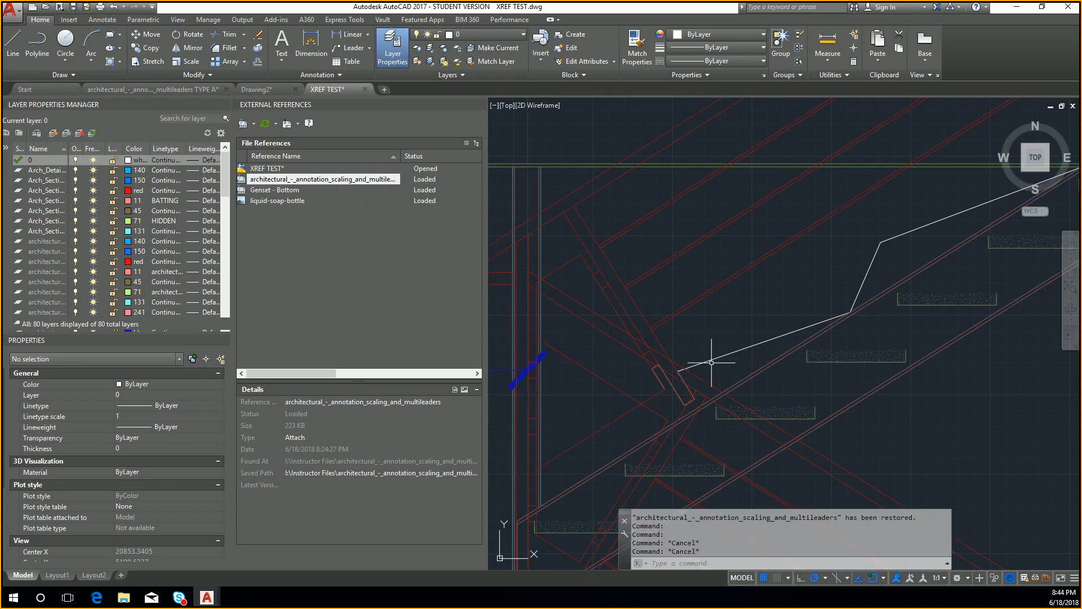
{"action": "scroll", "coordinate": [684, 369], "scroll_direction": "up", "scroll_amount": 2}
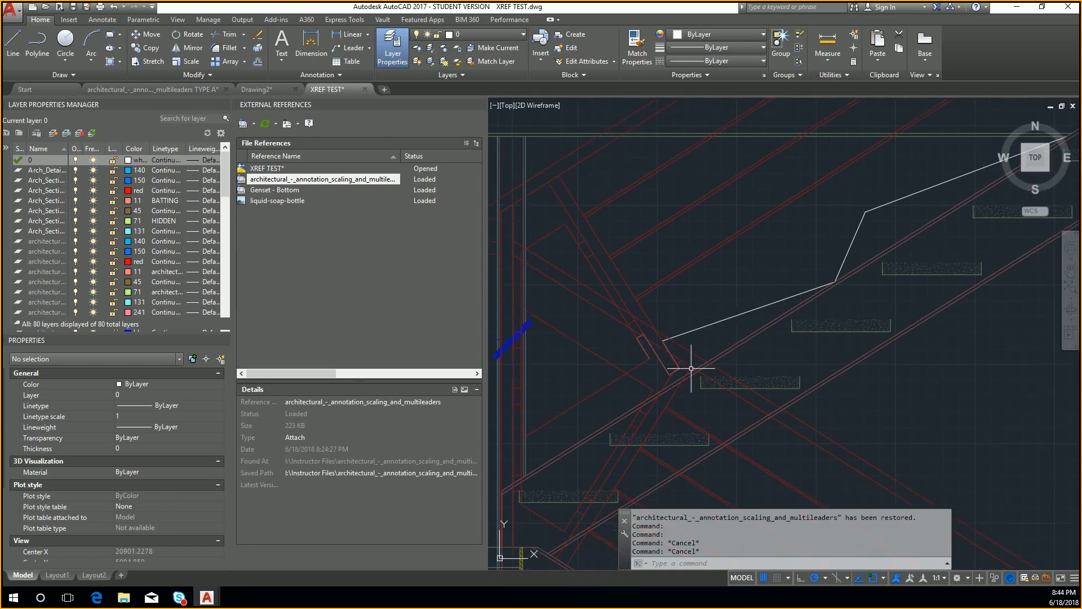
- Set the architectural reference's type to Overlay and detach it from XREF TEST
{"action": "right_click", "coordinate": [357, 180]}
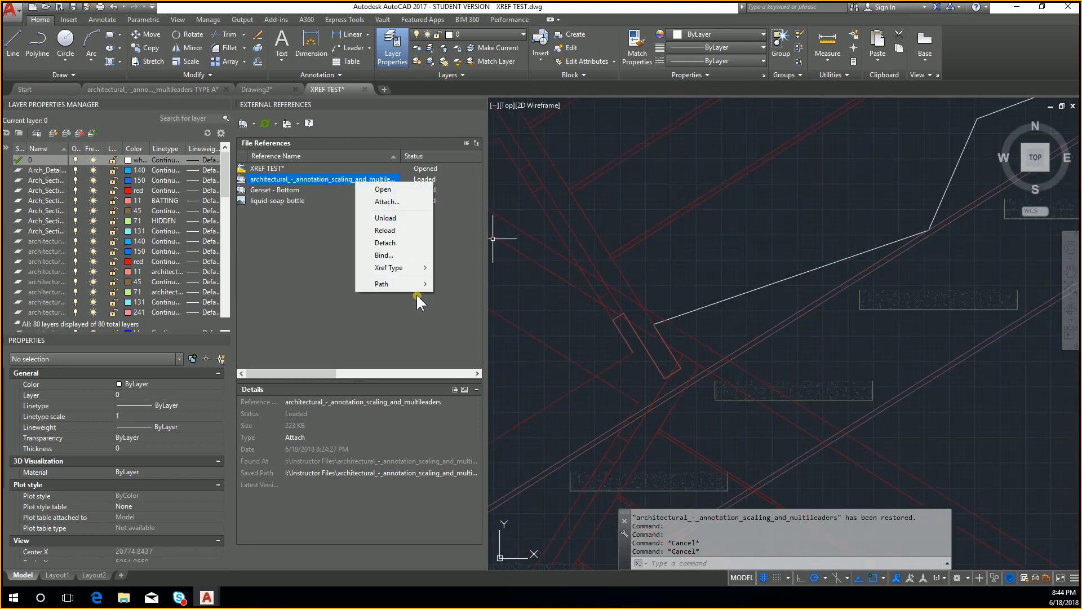
{"action": "mouse_move", "coordinate": [400, 263]}
{"action": "left_click", "coordinate": [462, 276]}
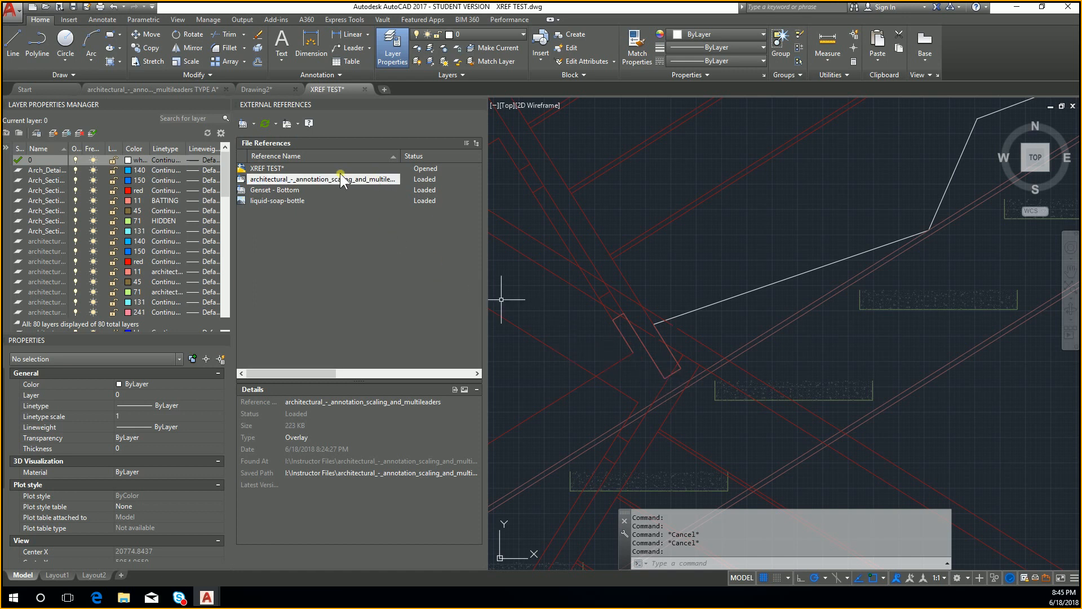
{"action": "right_click", "coordinate": [325, 174]}
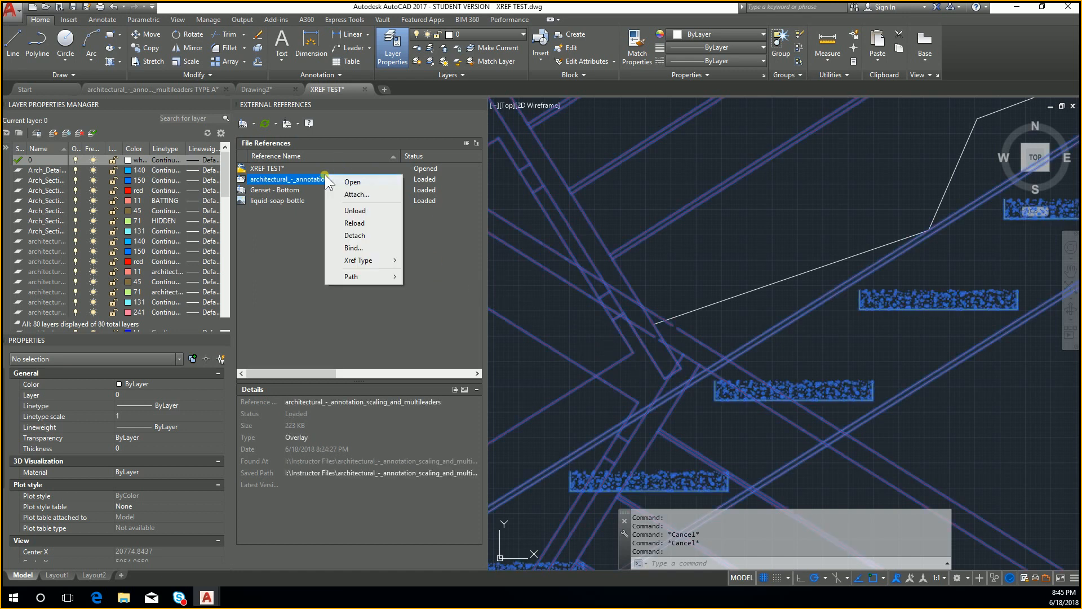
{"action": "left_click", "coordinate": [385, 241]}
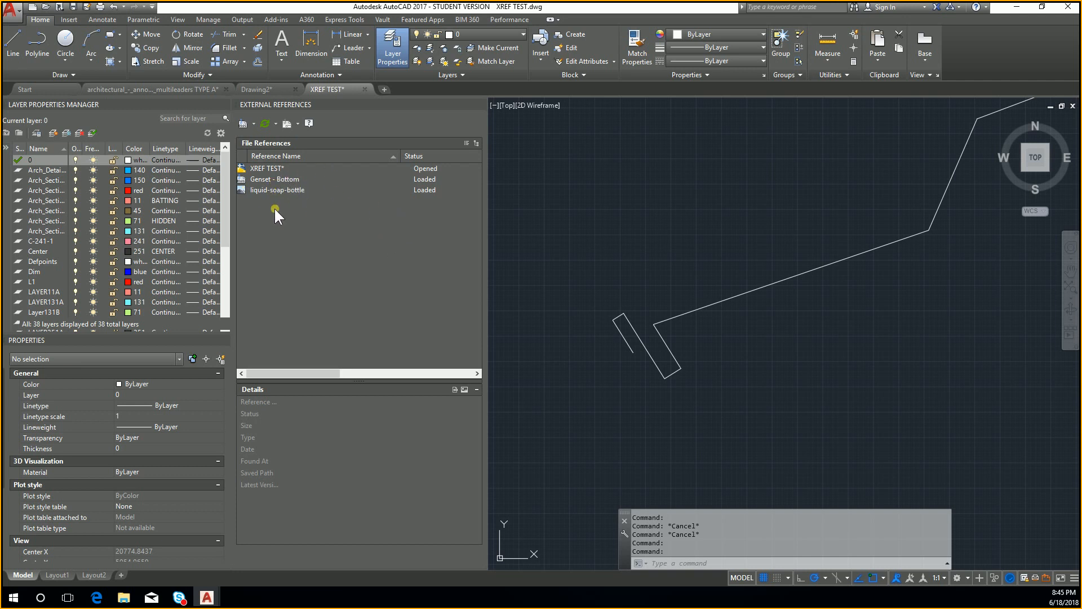
- Detach the liquid-soap-bottle image reference from the drawing
{"action": "left_click", "coordinate": [285, 190]}
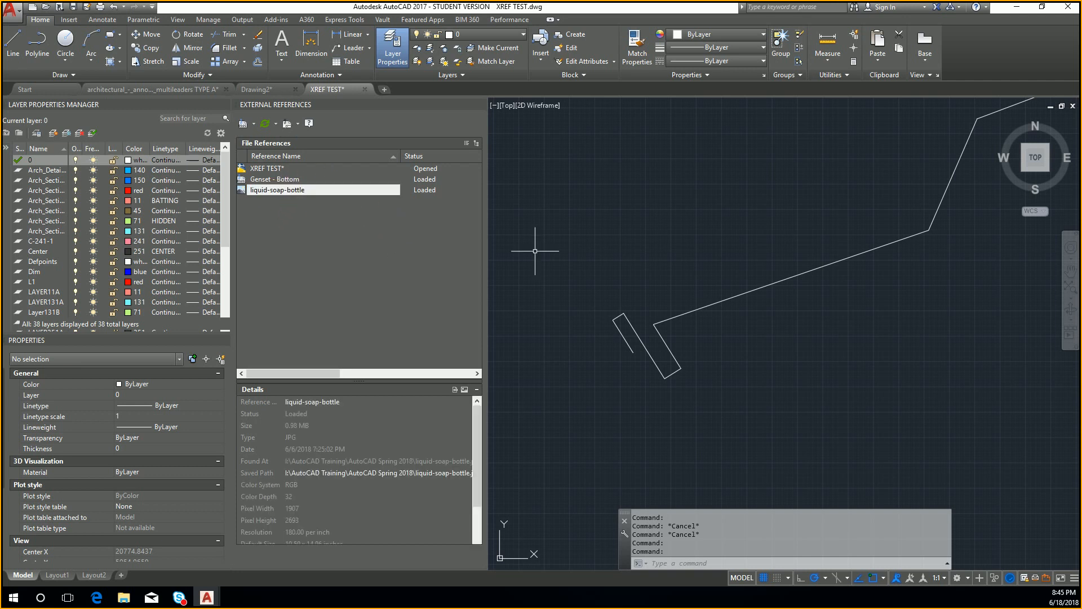
{"action": "scroll", "coordinate": [768, 290], "scroll_direction": "down", "scroll_amount": 5}
{"action": "middle_click", "coordinate": [740, 294]}
{"action": "middle_click", "coordinate": [740, 294]}
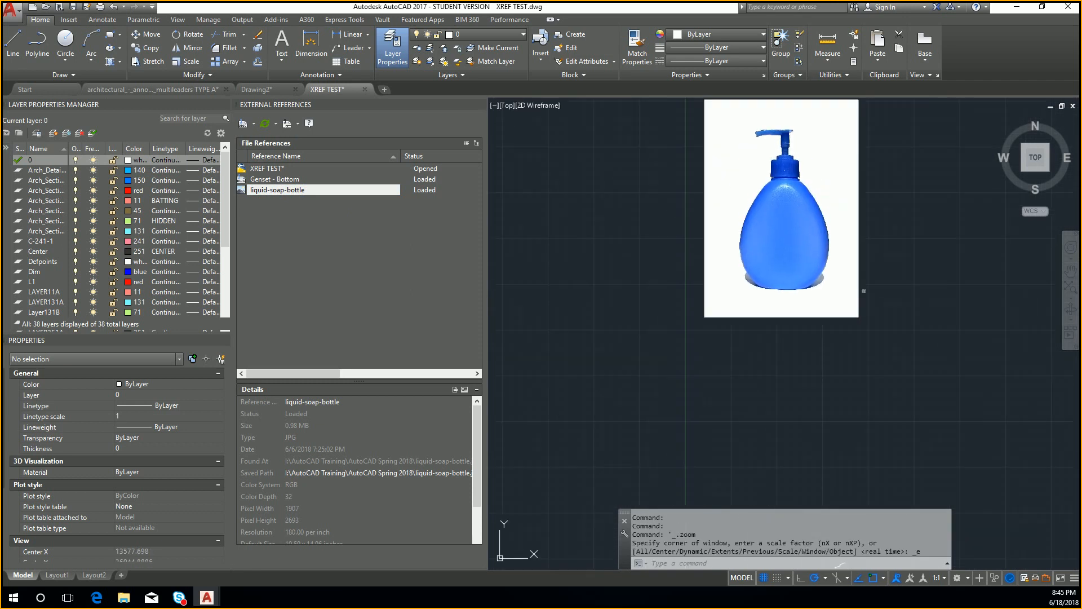
{"action": "right_click", "coordinate": [392, 199]}
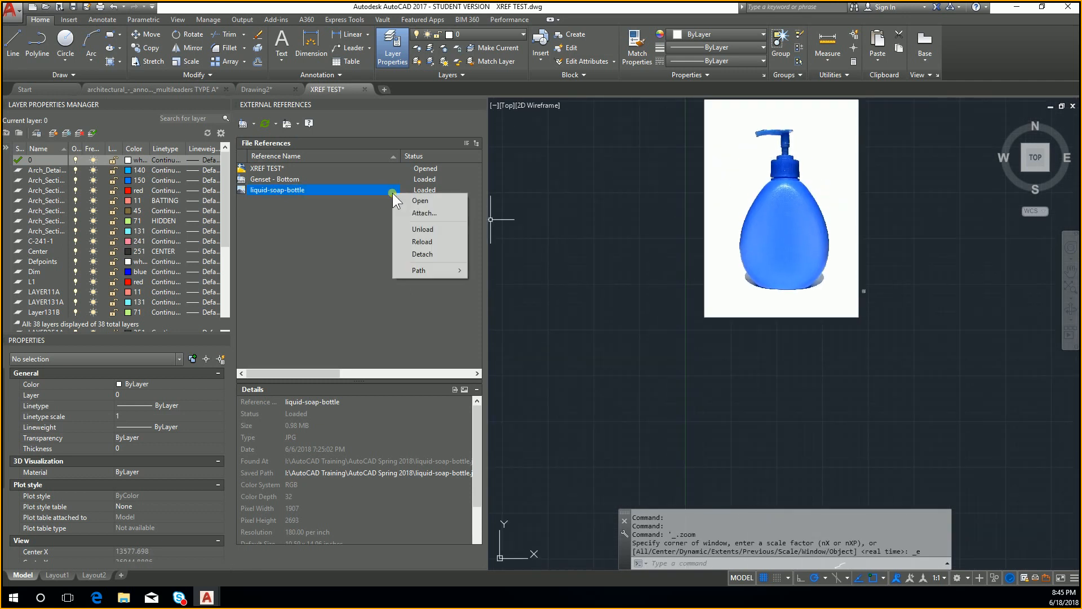
{"action": "left_click", "coordinate": [423, 254]}
- Detach the Genset - Bottom drawing reference
{"action": "left_click", "coordinate": [277, 179]}
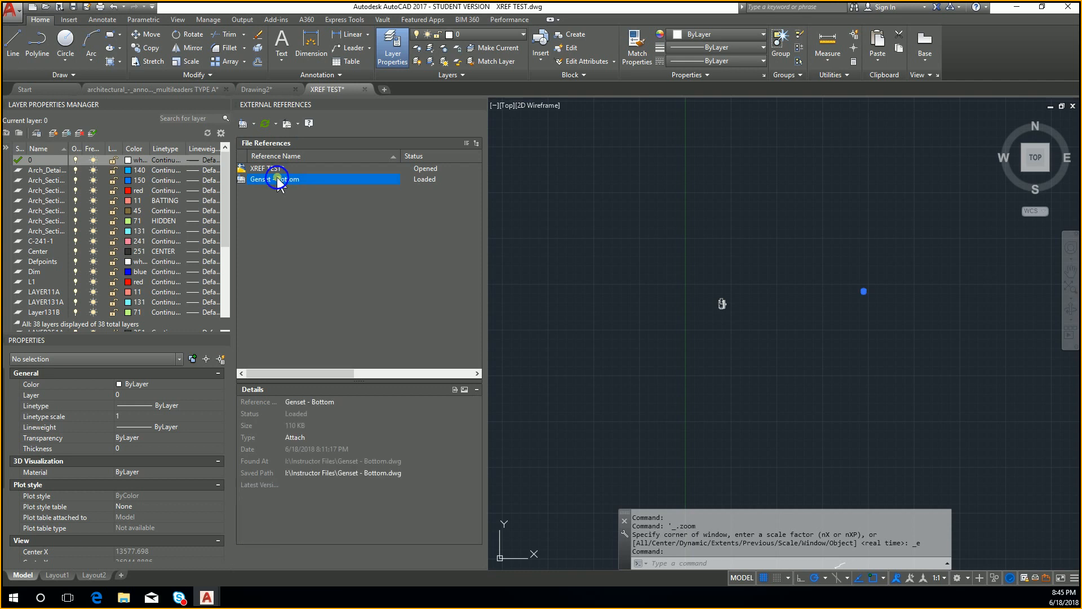
{"action": "right_click", "coordinate": [277, 181]}
{"action": "left_click", "coordinate": [316, 239]}
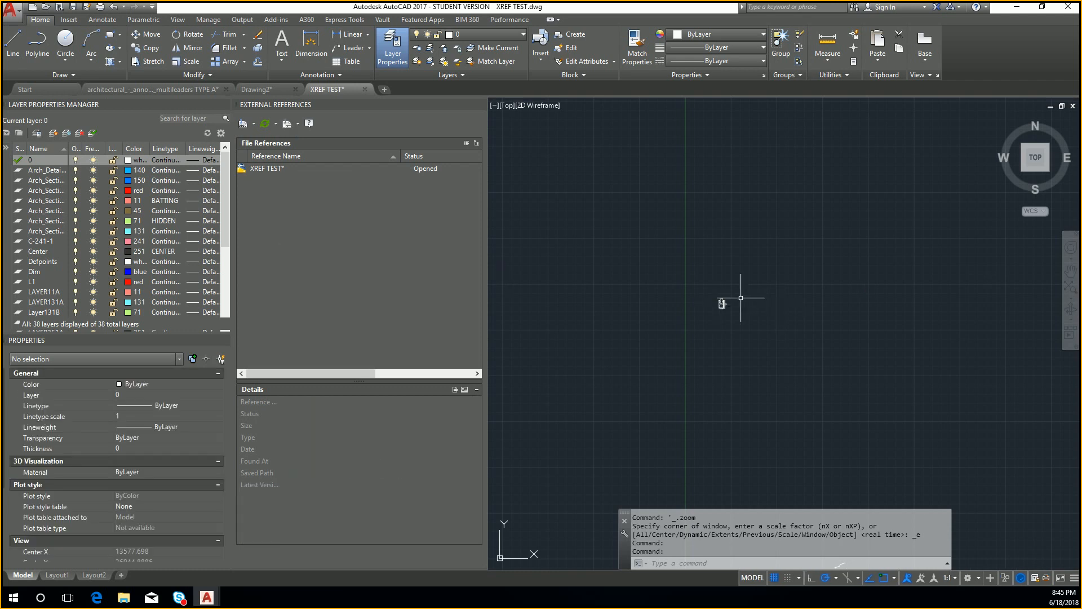
- Erase the small leftover object in model space, keeping the traced white lines, and save the drawing
{"action": "left_click", "coordinate": [715, 284]}
{"action": "left_click", "coordinate": [765, 311]}
{"action": "key", "text": "Delete"}
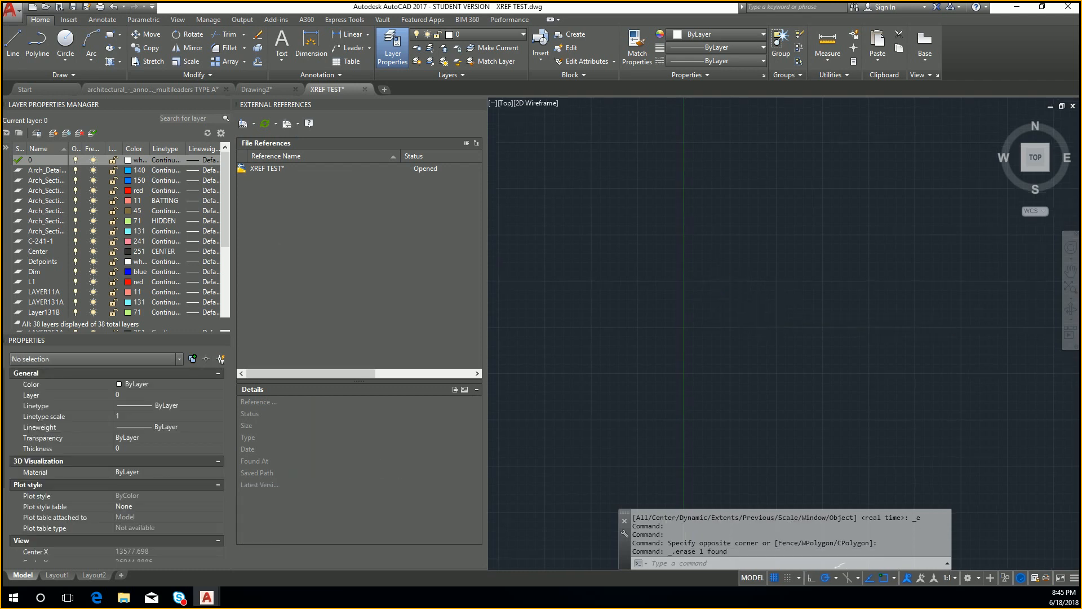
{"action": "middle_click", "coordinate": [493, 260]}
{"action": "middle_click", "coordinate": [492, 260]}
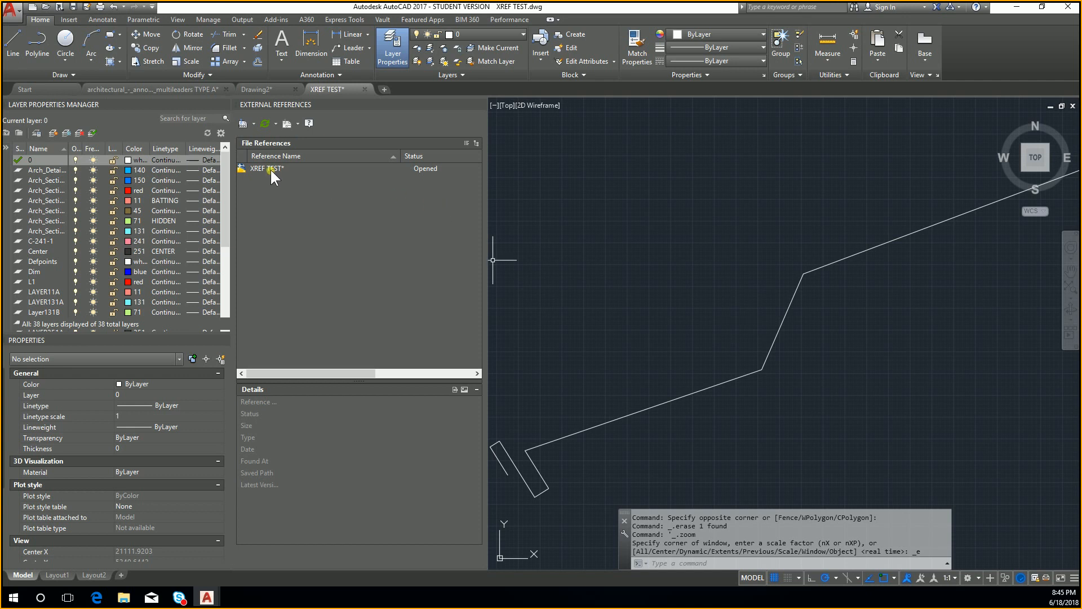
{"action": "key", "text": "ctrl+s"}
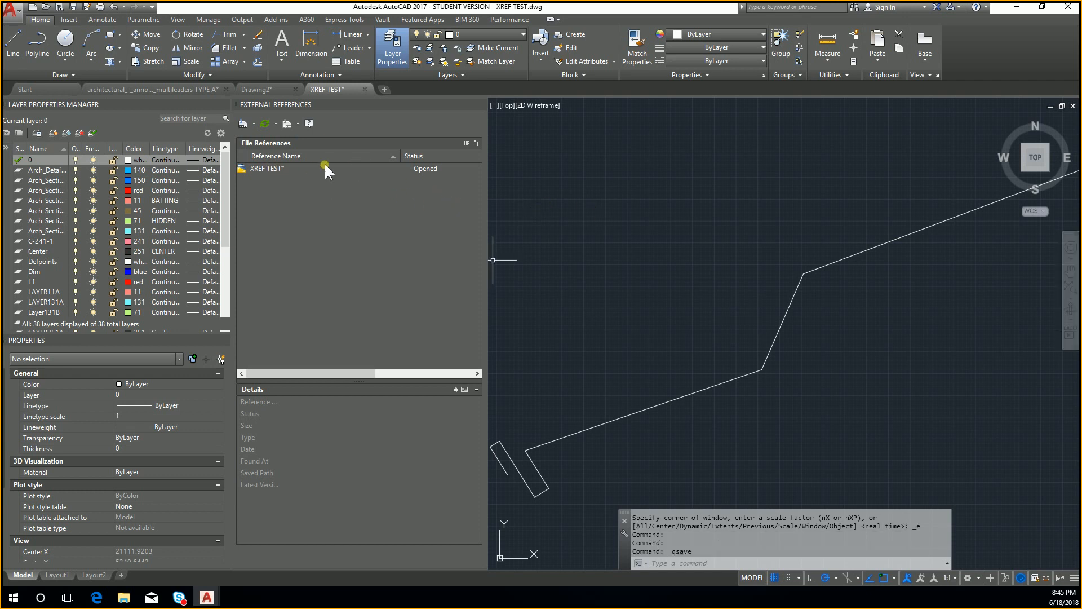
- Look at the stair section in Drawing2 and return to XREF TEST
{"action": "left_click", "coordinate": [271, 167]}
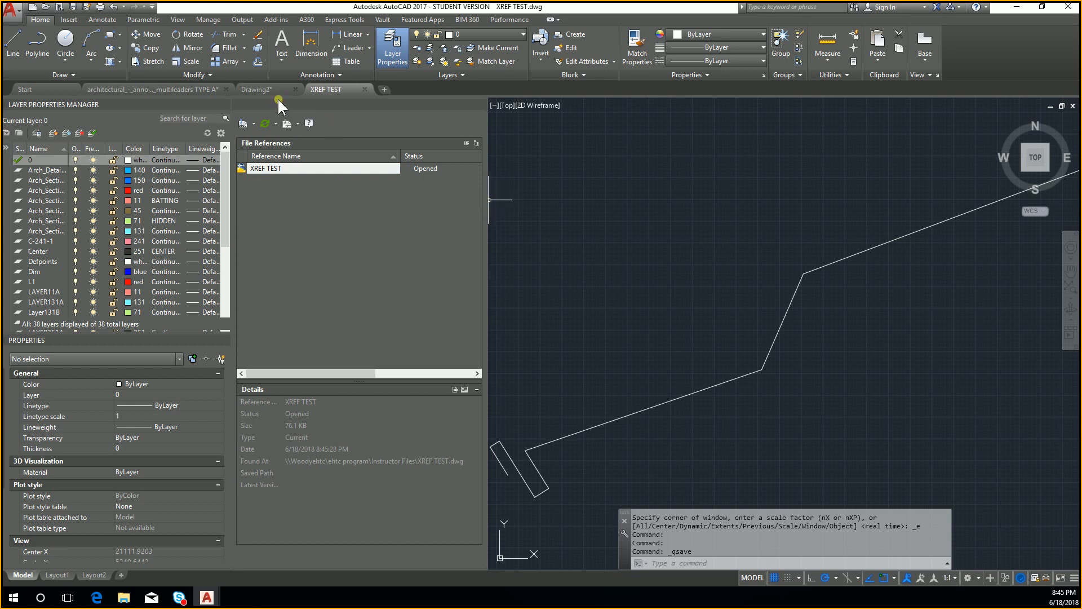
{"action": "left_click", "coordinate": [261, 90]}
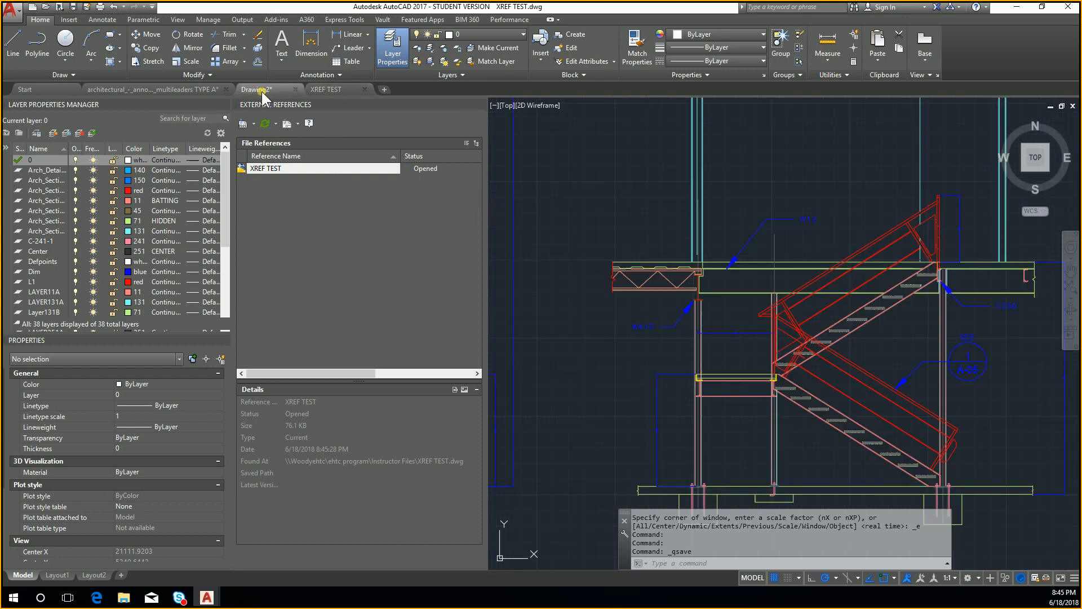
{"action": "left_click", "coordinate": [330, 92]}
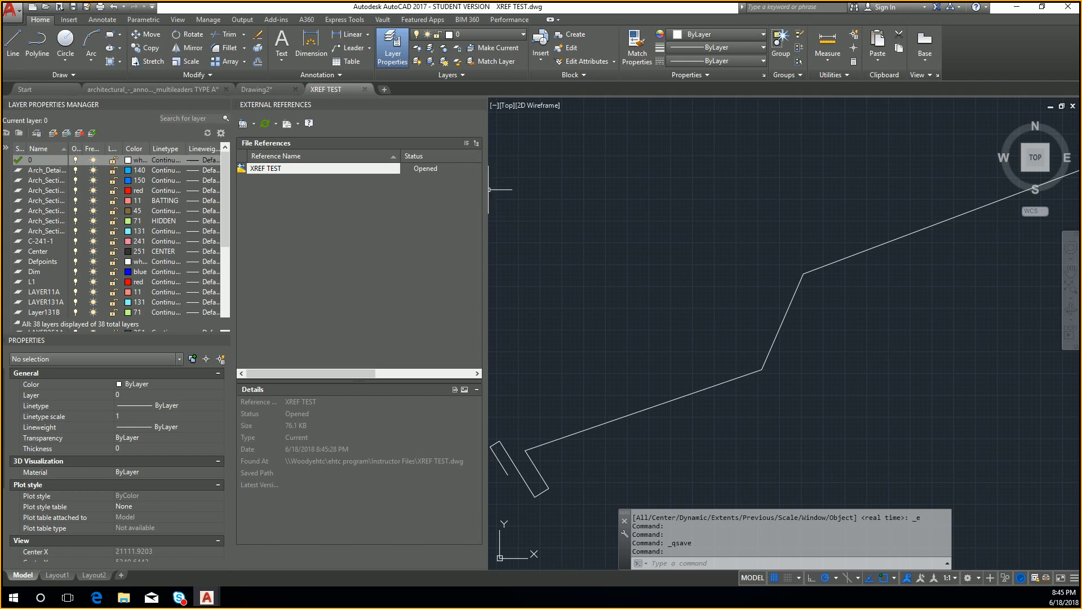
- Widen the external reference list to reveal its Size, Type, Date and Saved Path columns and select the XREF TEST entry
{"action": "left_click_drag", "start_coordinate": [488, 191], "coordinate": [804, 208]}
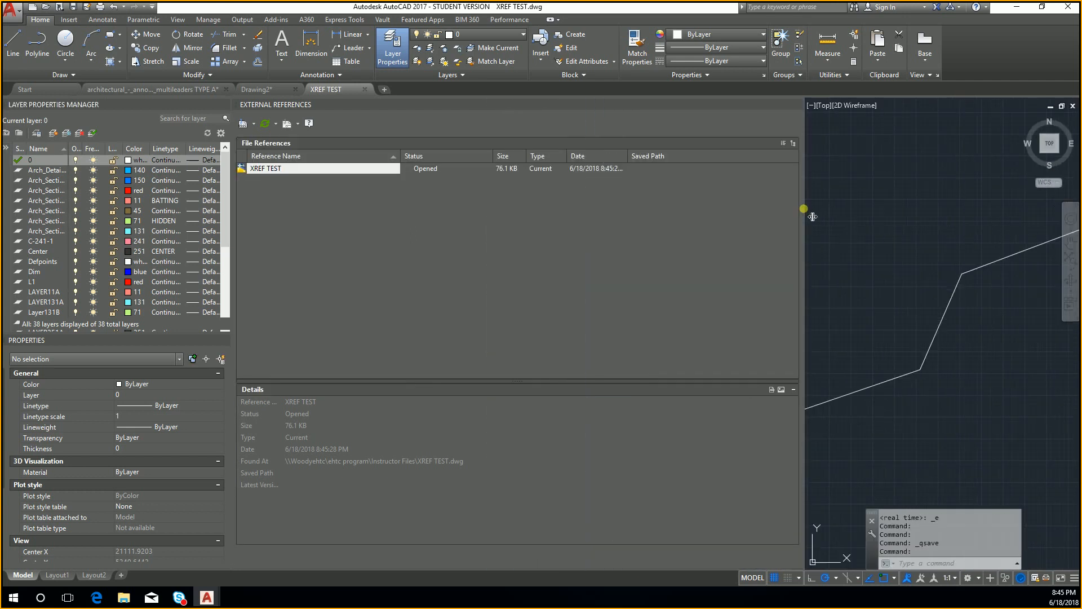
{"action": "left_click", "coordinate": [535, 169]}
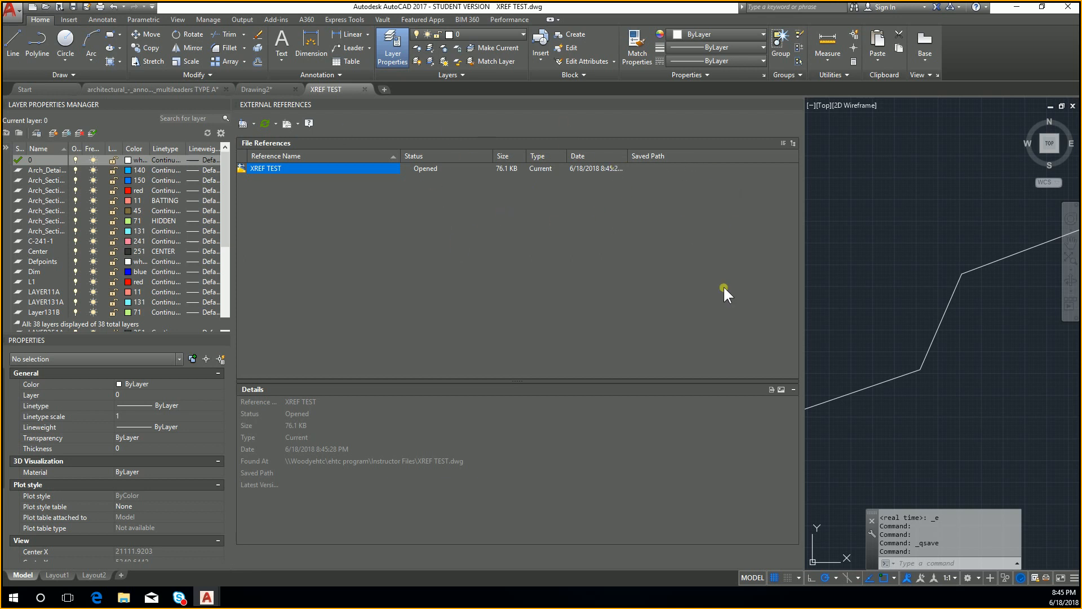
{"action": "left_click", "coordinate": [856, 260]}
{"action": "middle_click_drag", "start_coordinate": [912, 251], "coordinate": [779, 249]}
{"action": "key", "text": "Escape"}
{"action": "scroll", "coordinate": [906, 249], "scroll_direction": "down", "scroll_amount": 5}
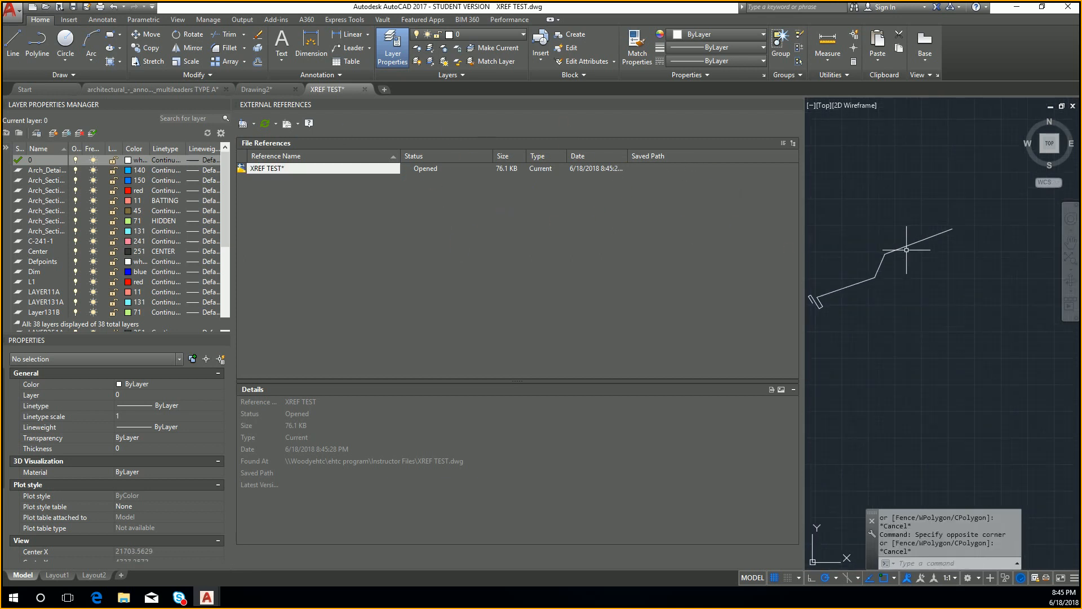
{"action": "middle_click_drag", "start_coordinate": [892, 297], "coordinate": [937, 341]}
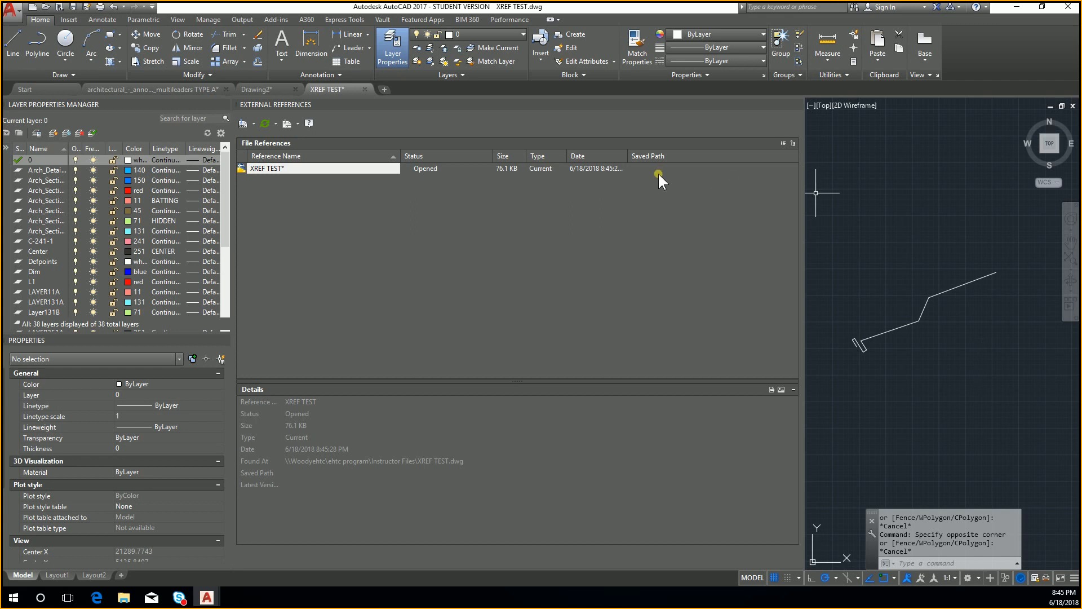
{"action": "left_click", "coordinate": [694, 166]}
{"action": "left_click", "coordinate": [351, 168]}
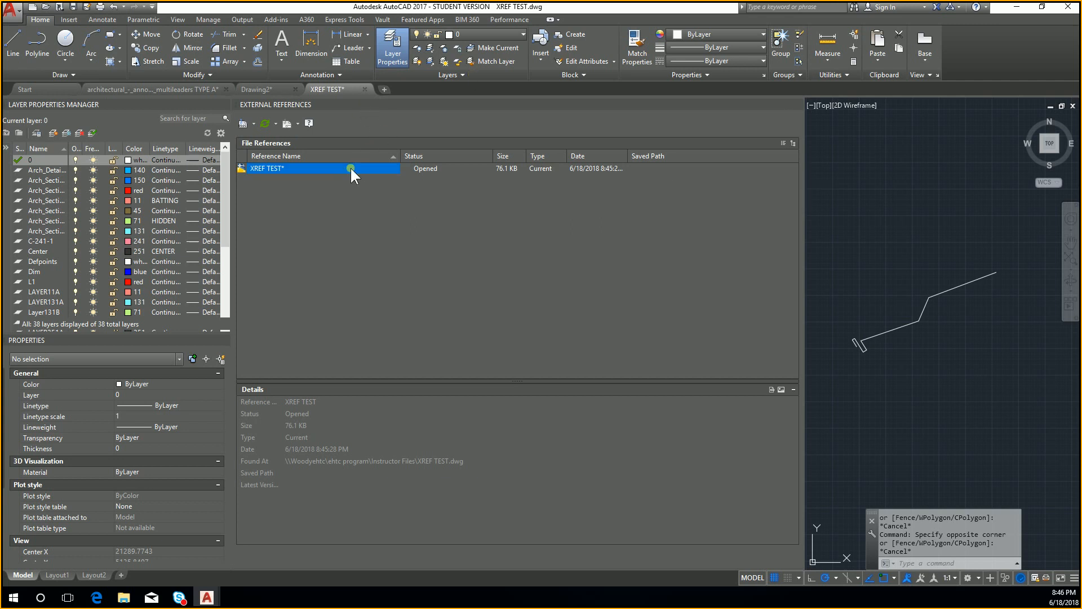
- Narrow the external reference list to give the drawing area more room
{"action": "right_click", "coordinate": [319, 161]}
{"action": "left_click", "coordinate": [316, 164]}
{"action": "mouse_move", "coordinate": [315, 165]}
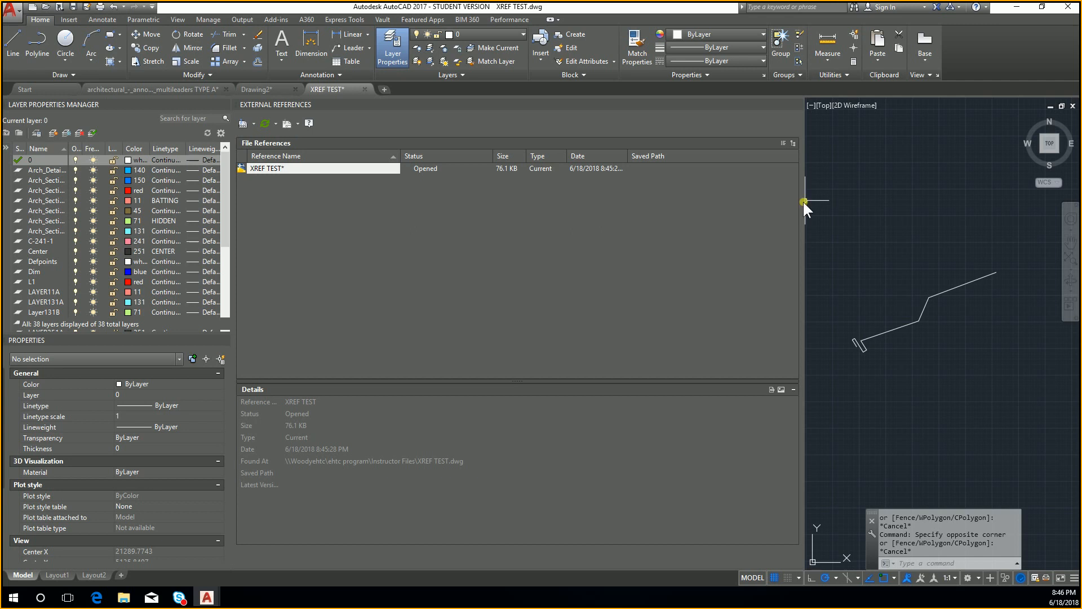
{"action": "left_click_drag", "start_coordinate": [804, 202], "coordinate": [580, 218]}
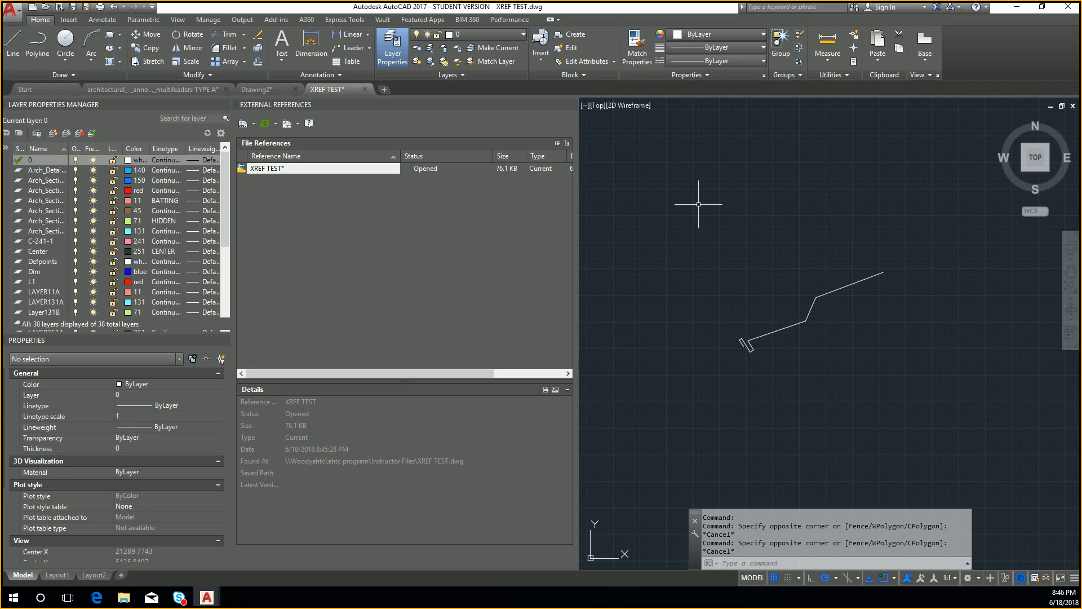
{"action": "key", "text": "Escape"}
{"action": "key", "text": "Escape"}
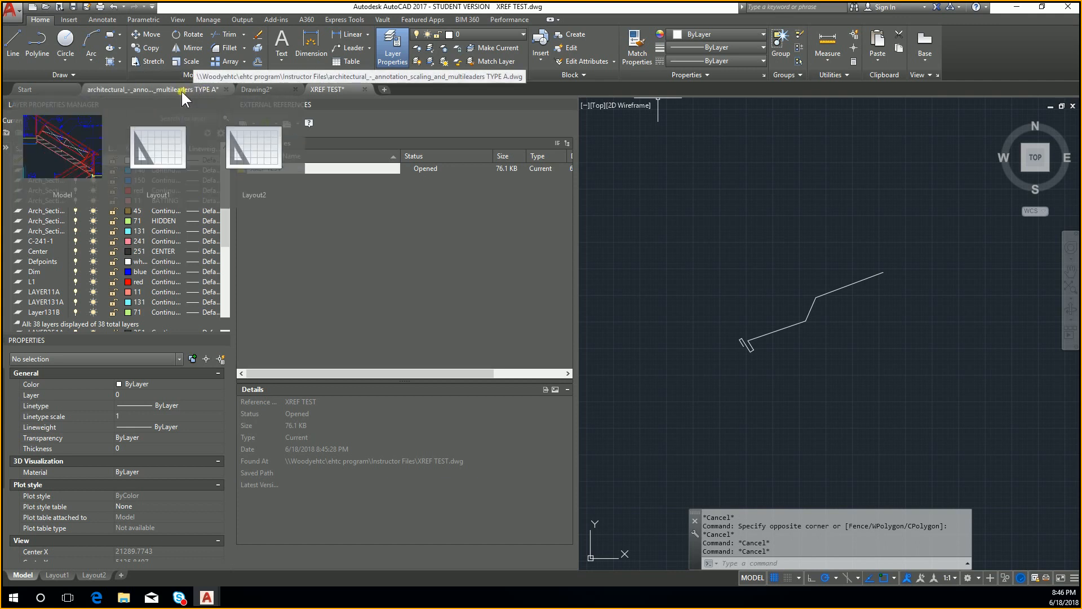
- Look at the stair section in the TYPE A drawing and return to XREF TEST
{"action": "left_click", "coordinate": [181, 89]}
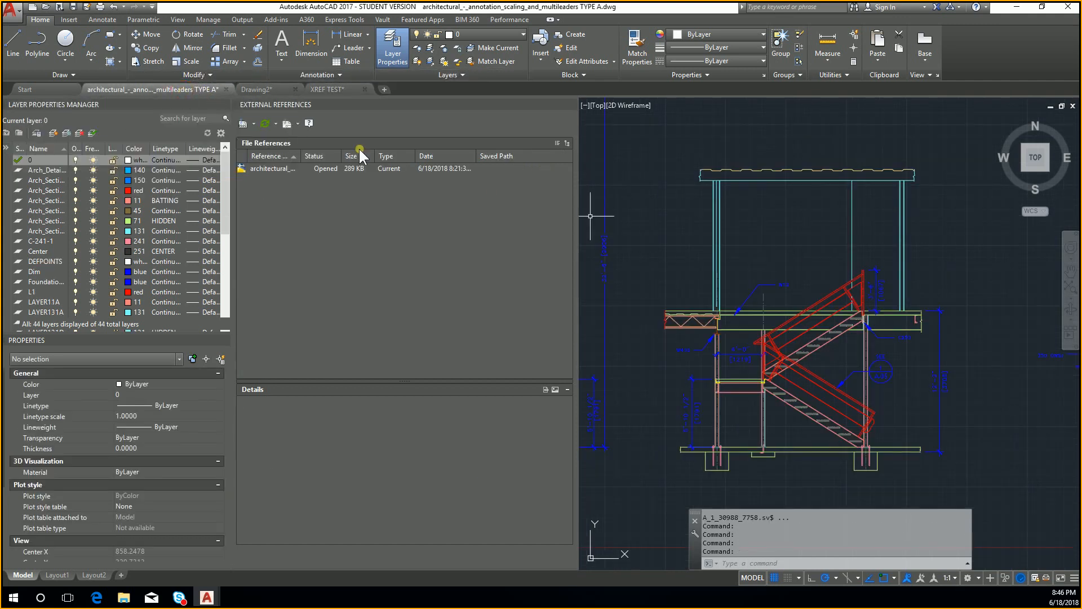
{"action": "left_click", "coordinate": [332, 89]}
{"action": "key", "text": "Escape"}
{"action": "key", "text": "Escape"}
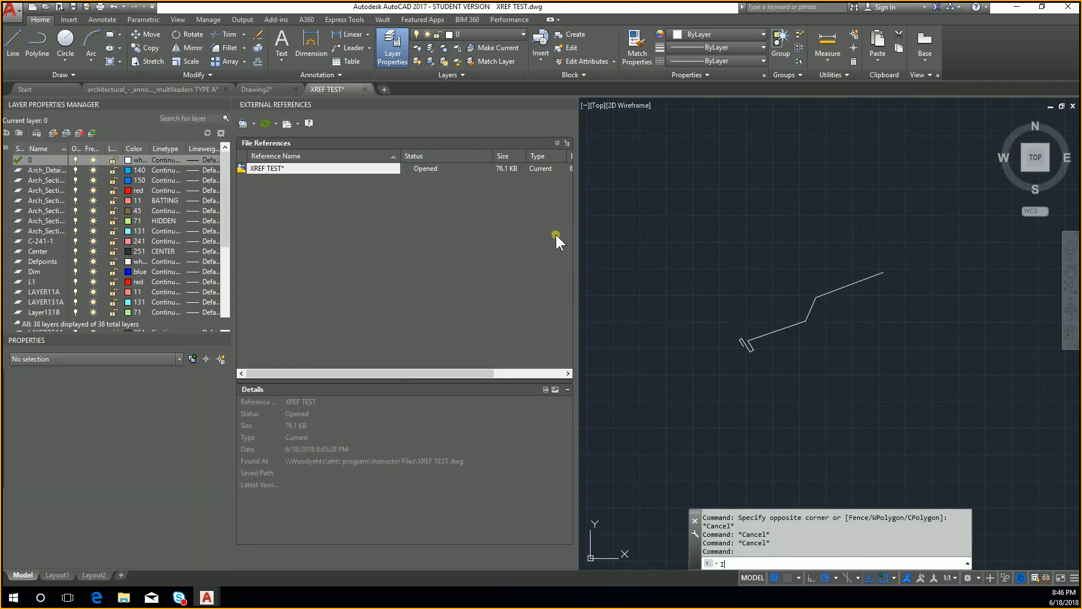
- Insert architectural_-_annotation_scaling_and_multileaders.dwg as a block at 0,0 in XREF TEST
{"action": "type", "text": "I"}
{"action": "key", "text": "Return"}
{"action": "left_click", "coordinate": [816, 165]}
{"action": "left_click", "coordinate": [862, 165]}
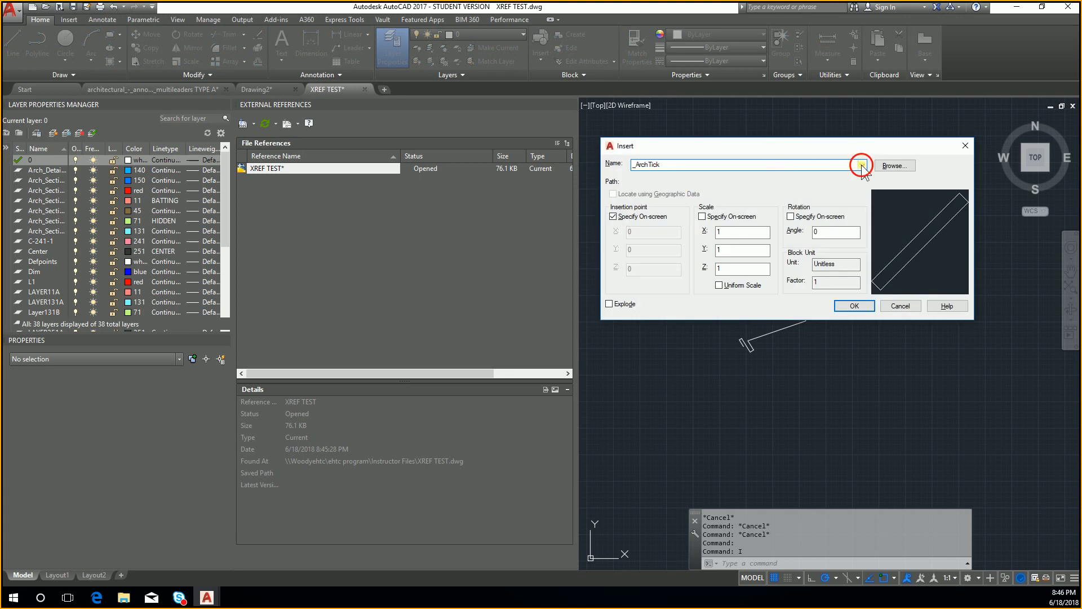
{"action": "left_click", "coordinate": [891, 167]}
{"action": "left_click", "coordinate": [891, 167]}
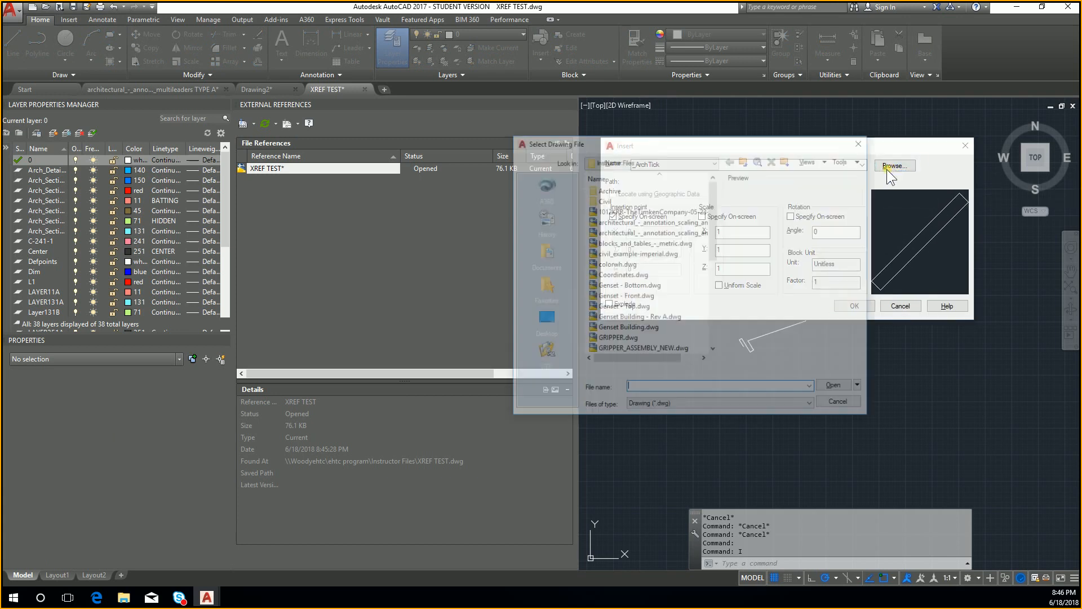
{"action": "left_click", "coordinate": [676, 222]}
{"action": "left_click", "coordinate": [676, 232]}
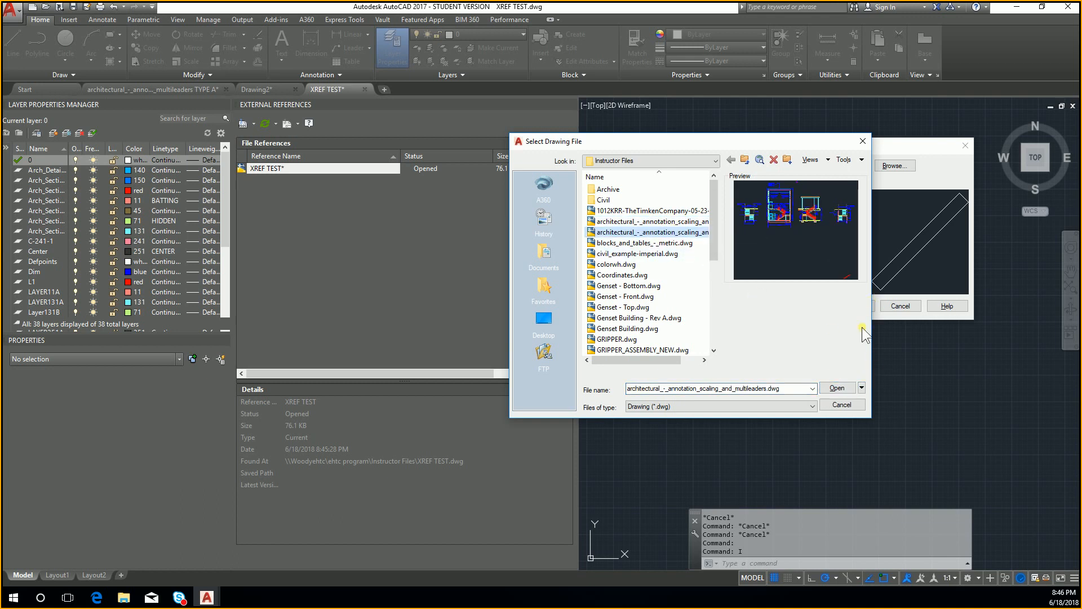
{"action": "left_click", "coordinate": [836, 388]}
{"action": "left_click", "coordinate": [832, 308]}
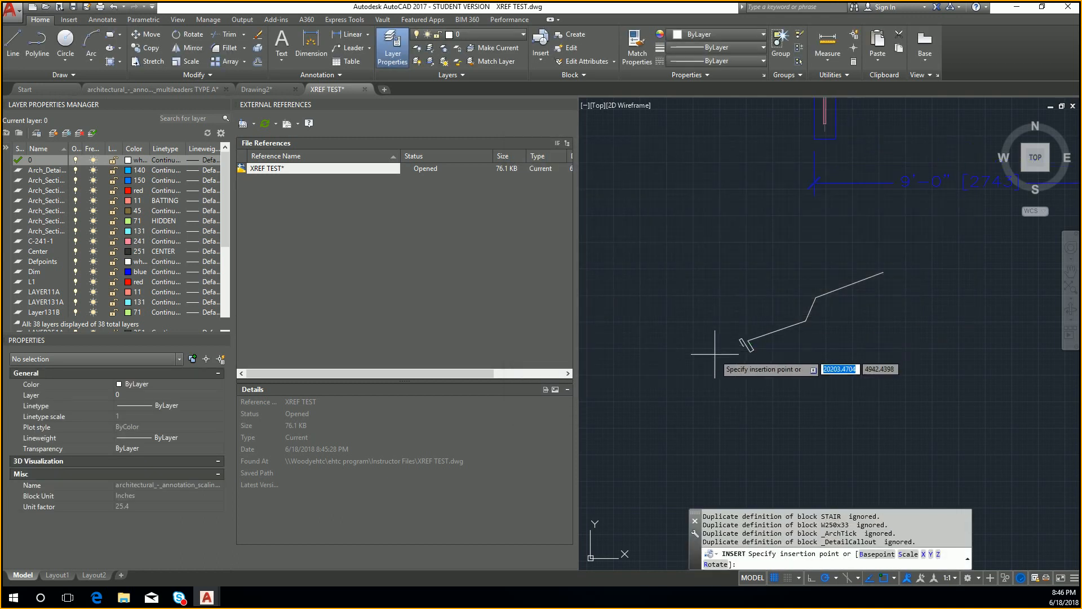
{"action": "type", "text": "0,0"}
{"action": "key", "text": "Return"}
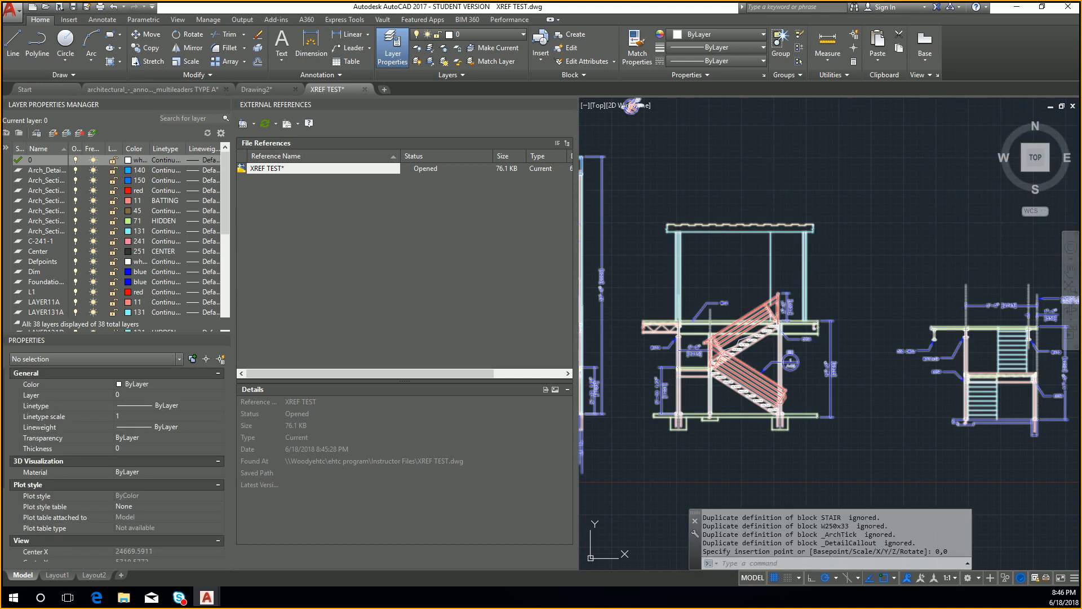
{"action": "key", "text": "Escape"}
- Examine the inserted block around the traced white lines and compare its stair section with the TYPE A drawing
{"action": "scroll", "coordinate": [722, 306], "scroll_direction": "down", "scroll_amount": 2}
{"action": "middle_click_drag", "start_coordinate": [750, 333], "coordinate": [758, 331]}
{"action": "scroll", "coordinate": [724, 324], "scroll_direction": "up", "scroll_amount": 8}
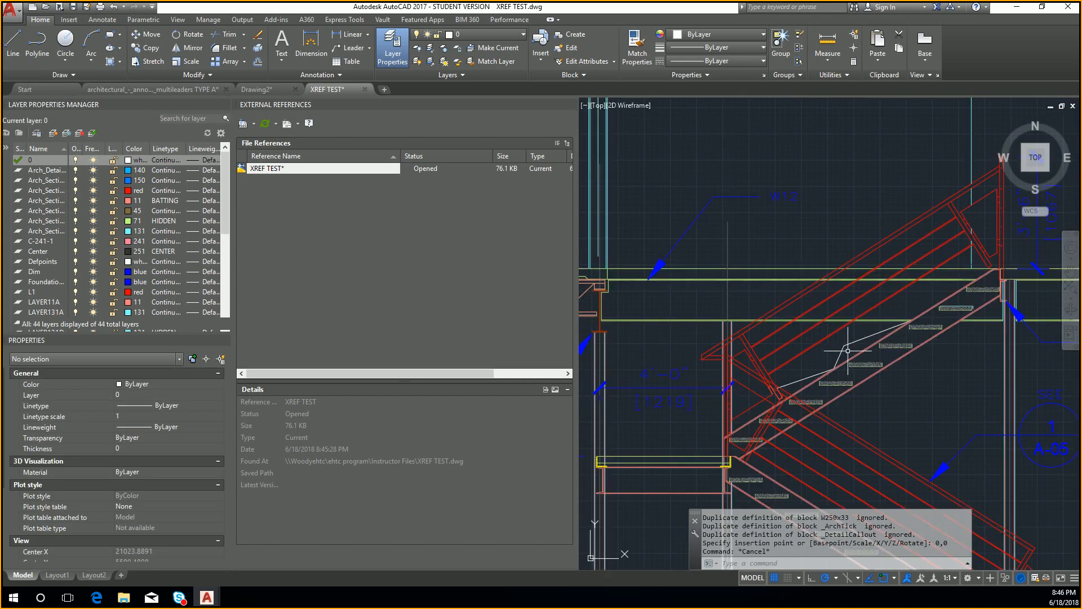
{"action": "left_click", "coordinate": [187, 85]}
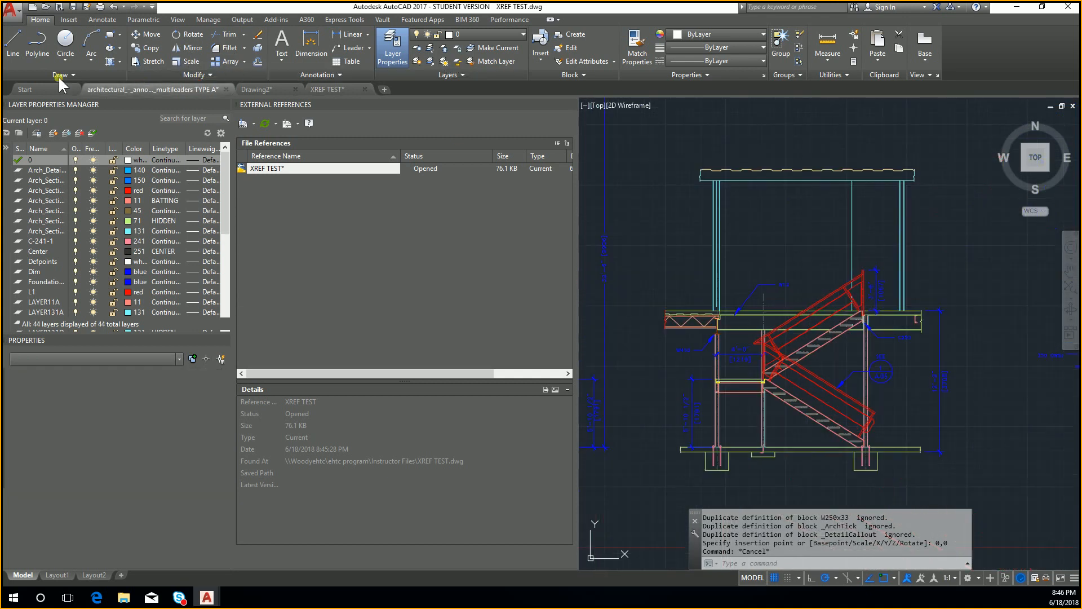
{"action": "left_click", "coordinate": [324, 89]}
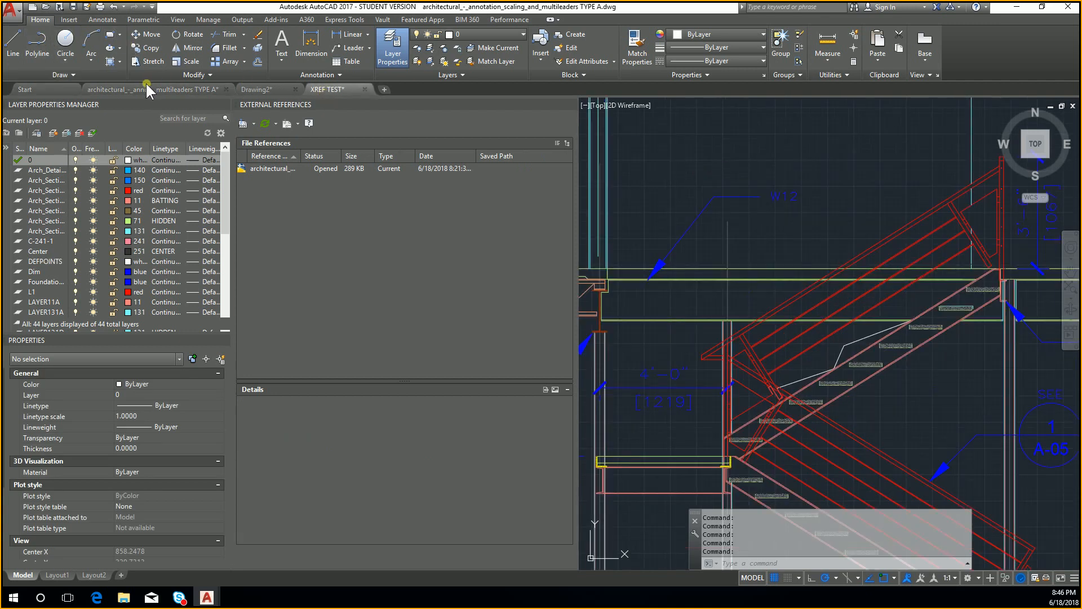
- Open architectural_-_annotation_scaling_and_multileaders.dwg from the Instructor Files folder, widening the file name column to tell the files apart
{"action": "left_click", "coordinate": [126, 600]}
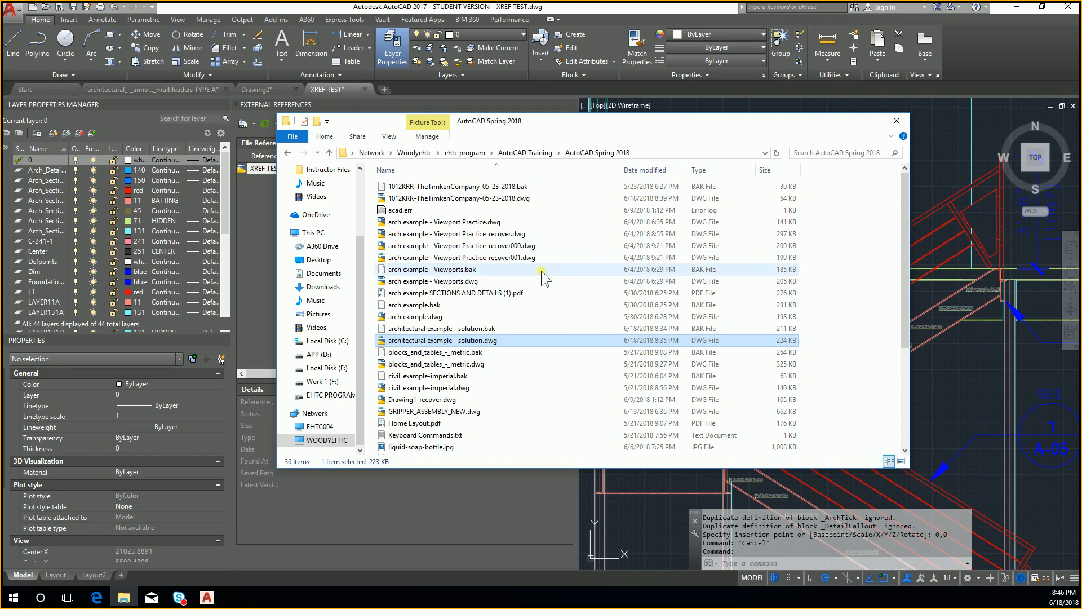
{"action": "scroll", "coordinate": [327, 182], "scroll_direction": "up", "scroll_amount": 1}
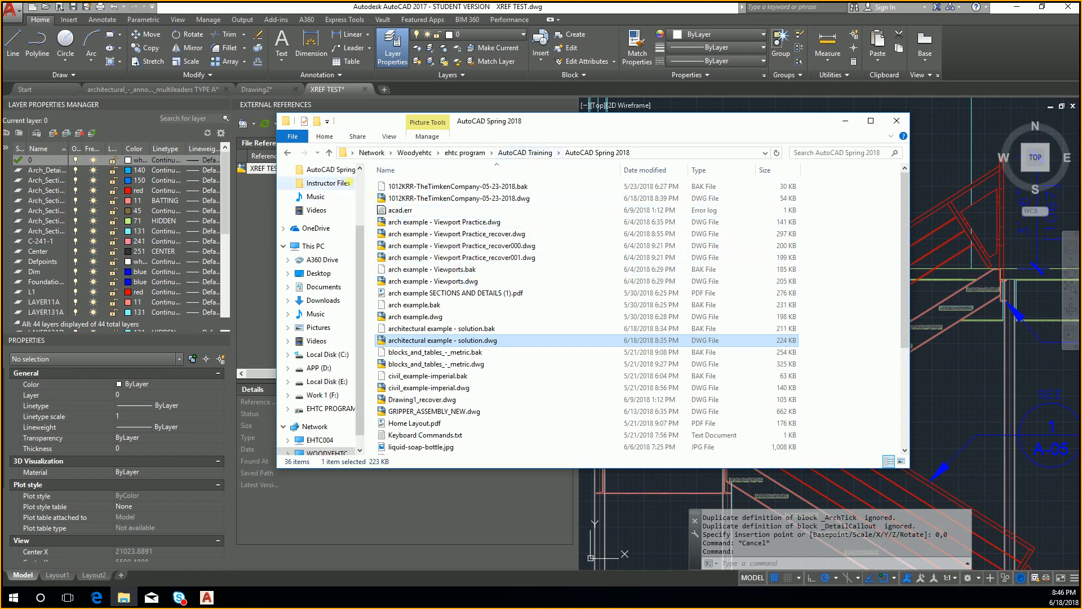
{"action": "left_click", "coordinate": [330, 182]}
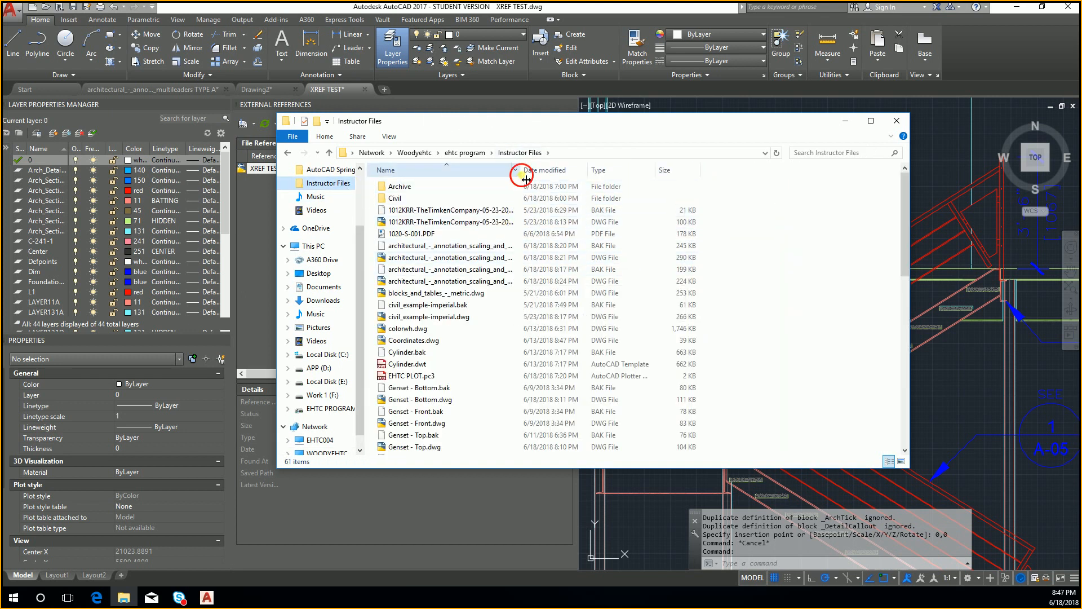
{"action": "left_click_drag", "start_coordinate": [519, 169], "coordinate": [662, 186]}
{"action": "double_click", "coordinate": [532, 281]}
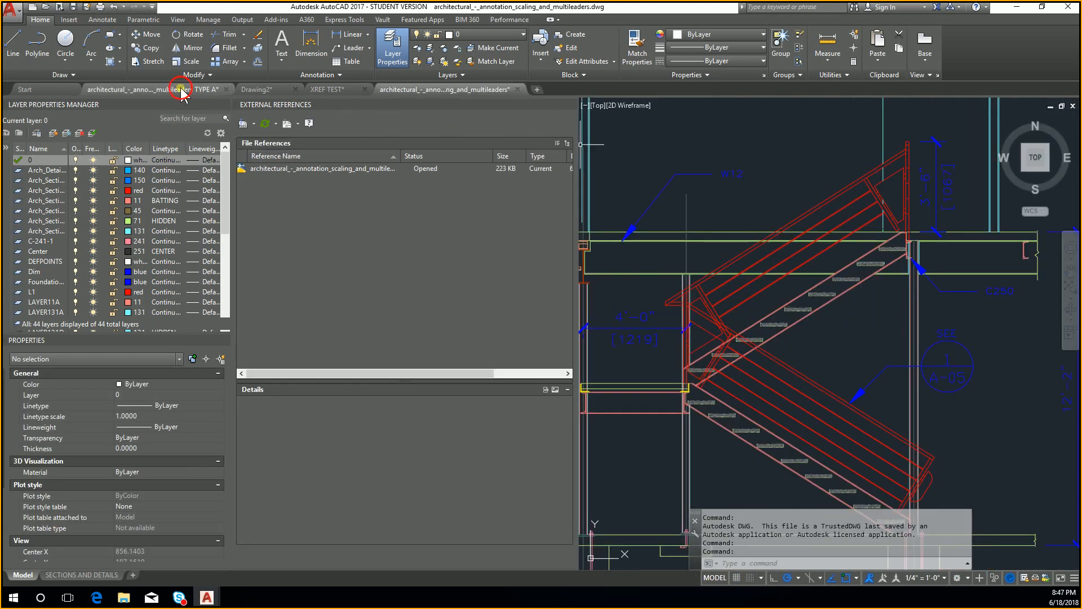
- In XREF TEST, insert architectural_-_annotation_scaling_and_multileaders.dwg again, redefining the existing block, and place the second copy above the first
{"action": "left_click", "coordinate": [152, 89]}
{"action": "left_click", "coordinate": [311, 89]}
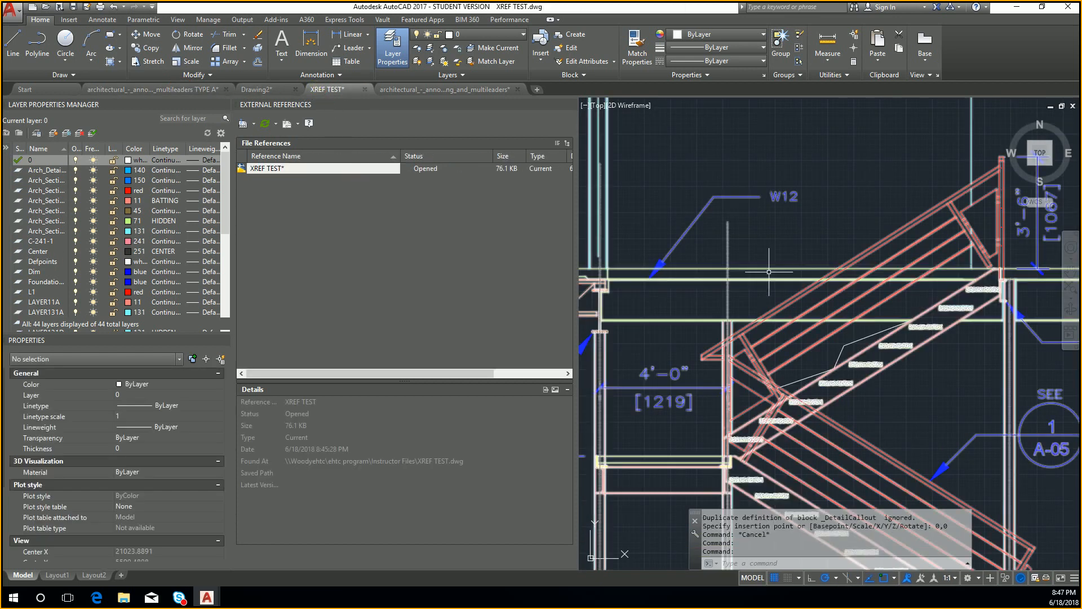
{"action": "left_click", "coordinate": [780, 308]}
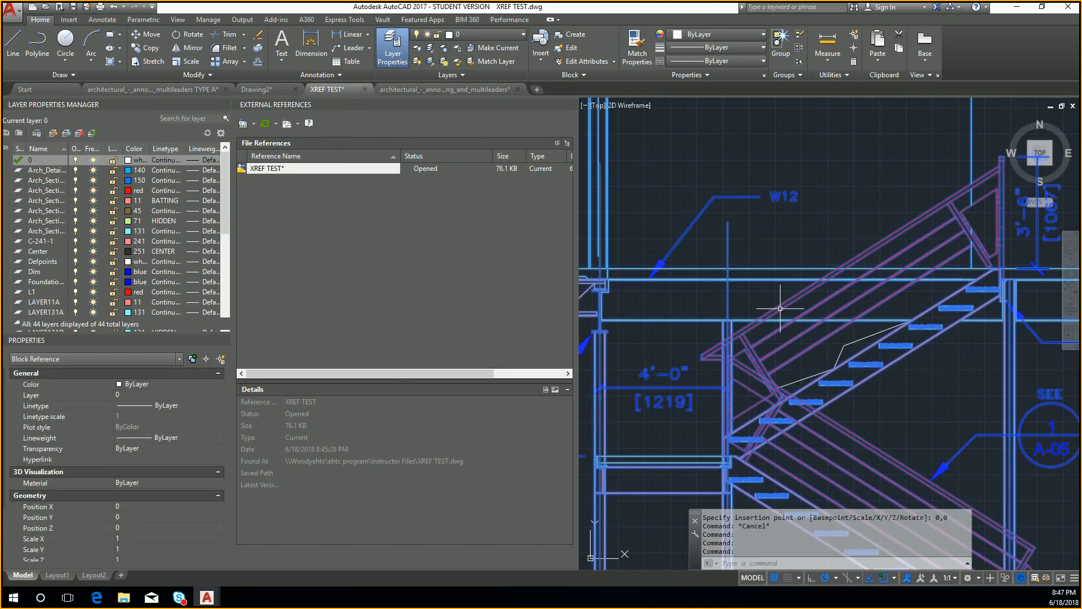
{"action": "key", "text": "Return"}
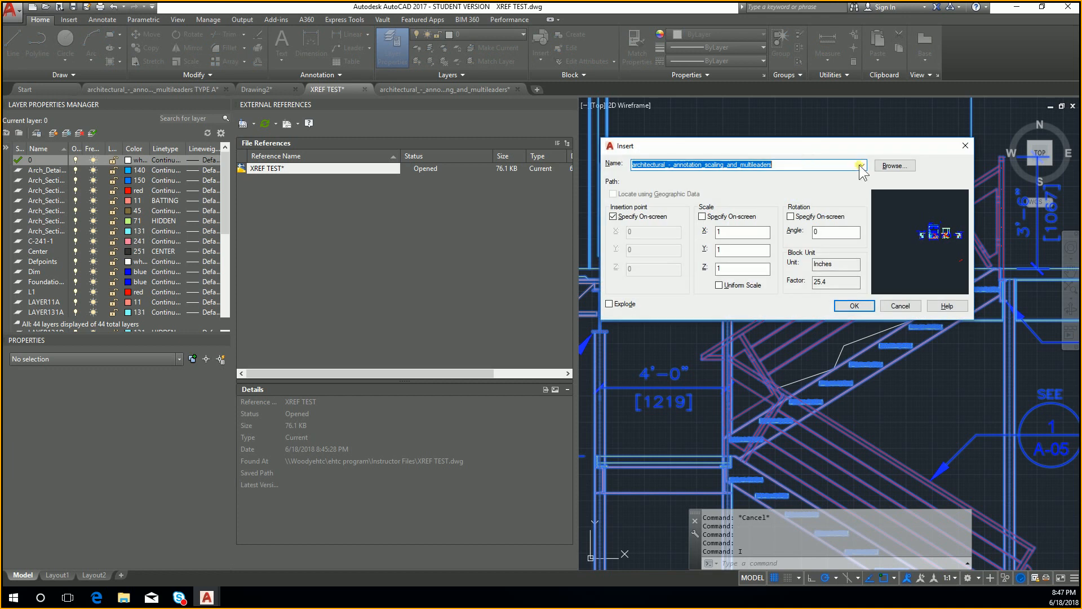
{"action": "left_click", "coordinate": [895, 165]}
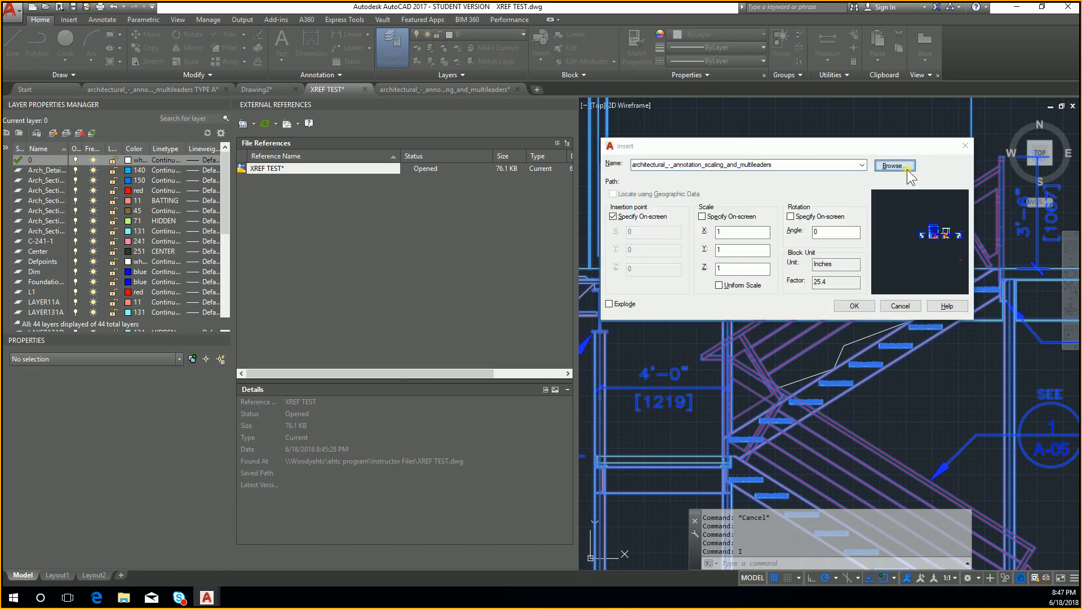
{"action": "left_click", "coordinate": [697, 232]}
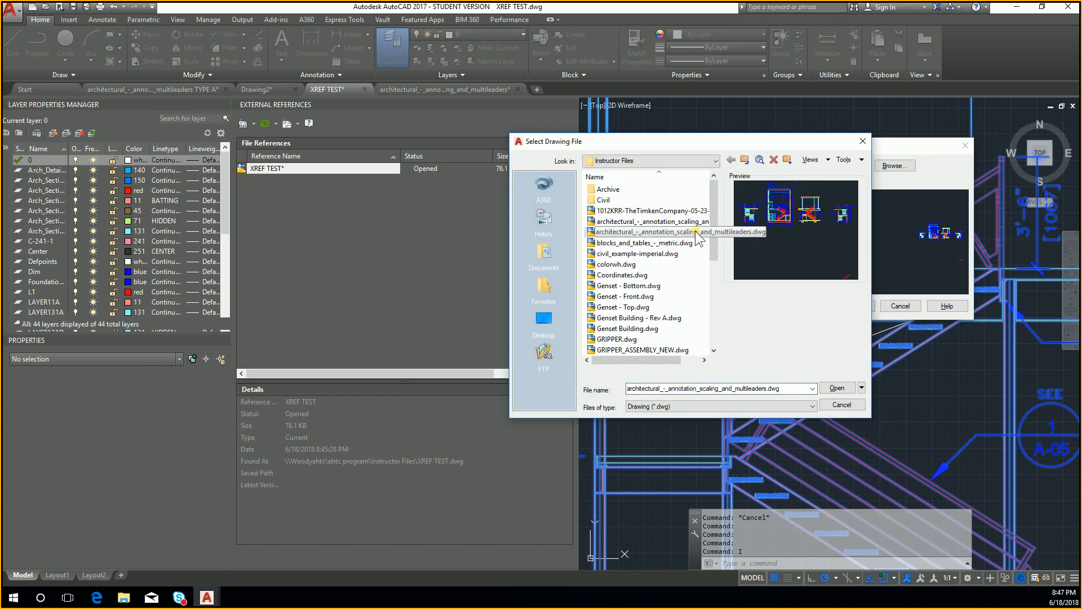
{"action": "left_click", "coordinate": [686, 233]}
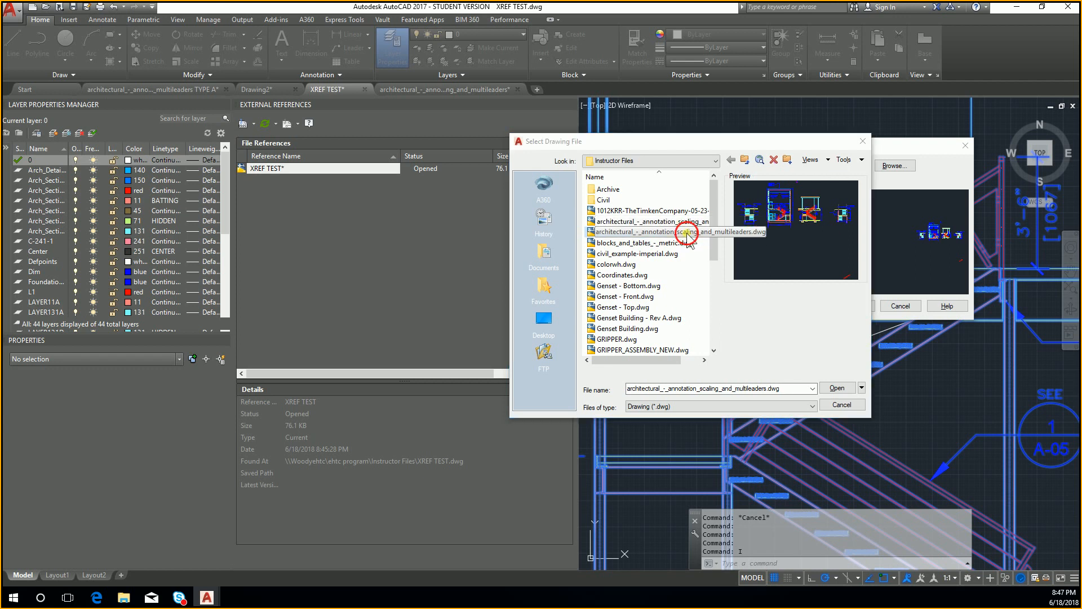
{"action": "left_click", "coordinate": [837, 388]}
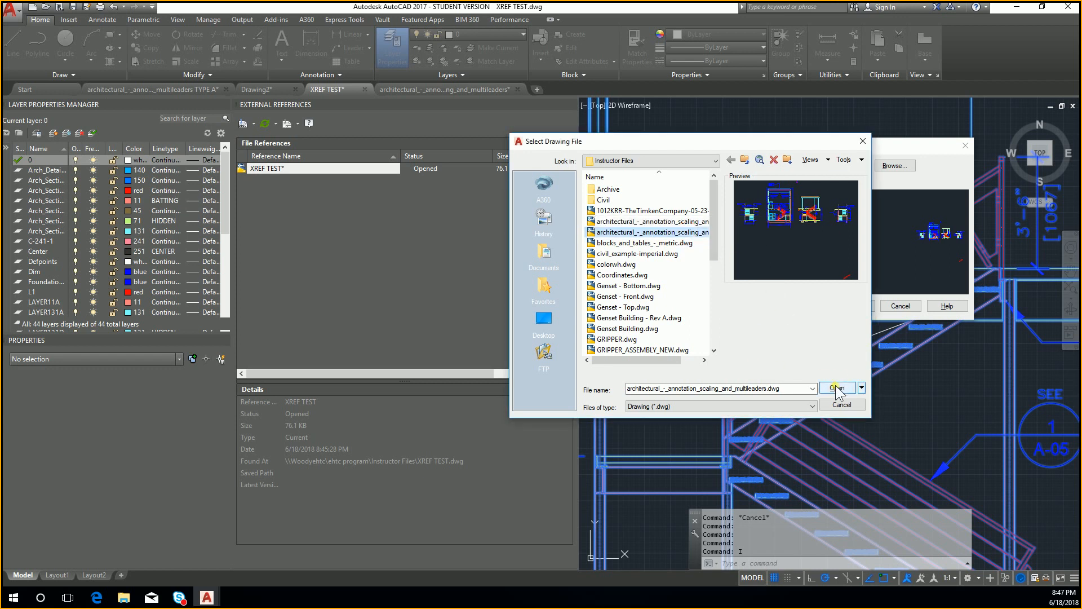
{"action": "left_click", "coordinate": [866, 306]}
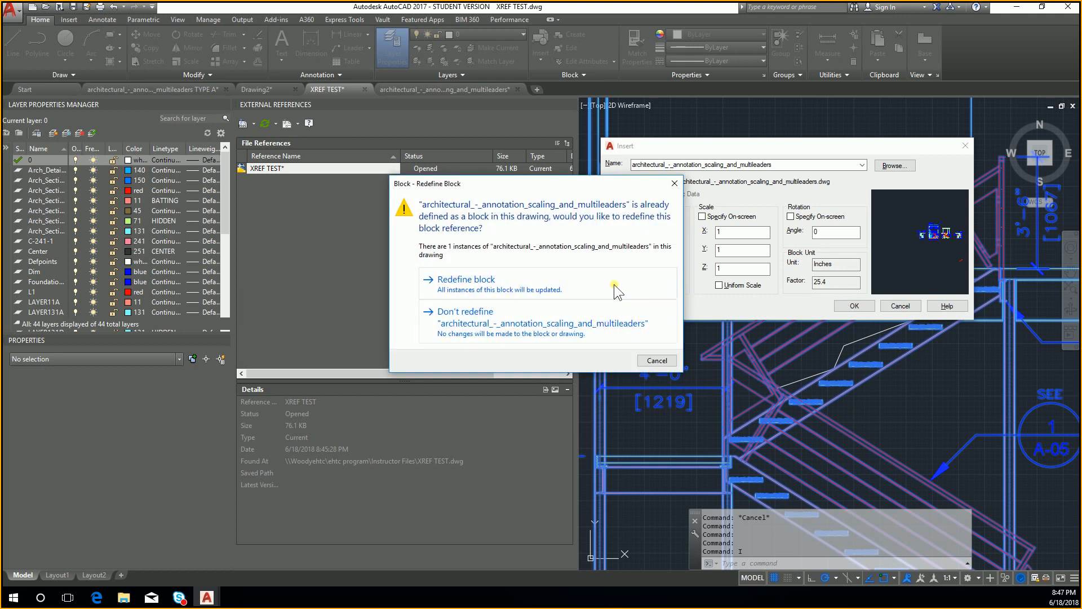
{"action": "left_click", "coordinate": [615, 283]}
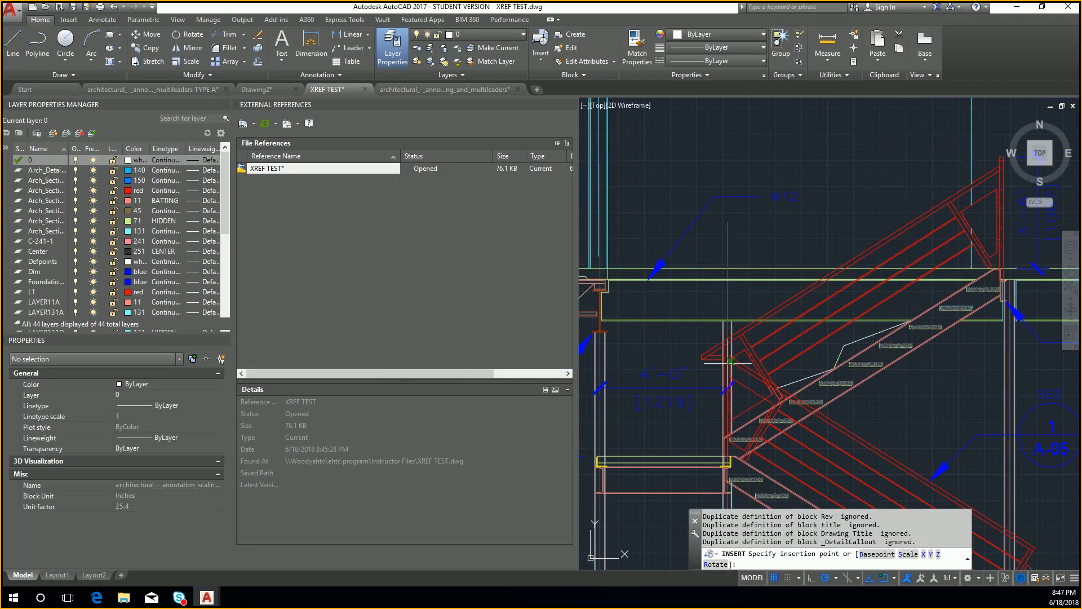
{"action": "scroll", "coordinate": [728, 361], "scroll_direction": "down", "scroll_amount": 5}
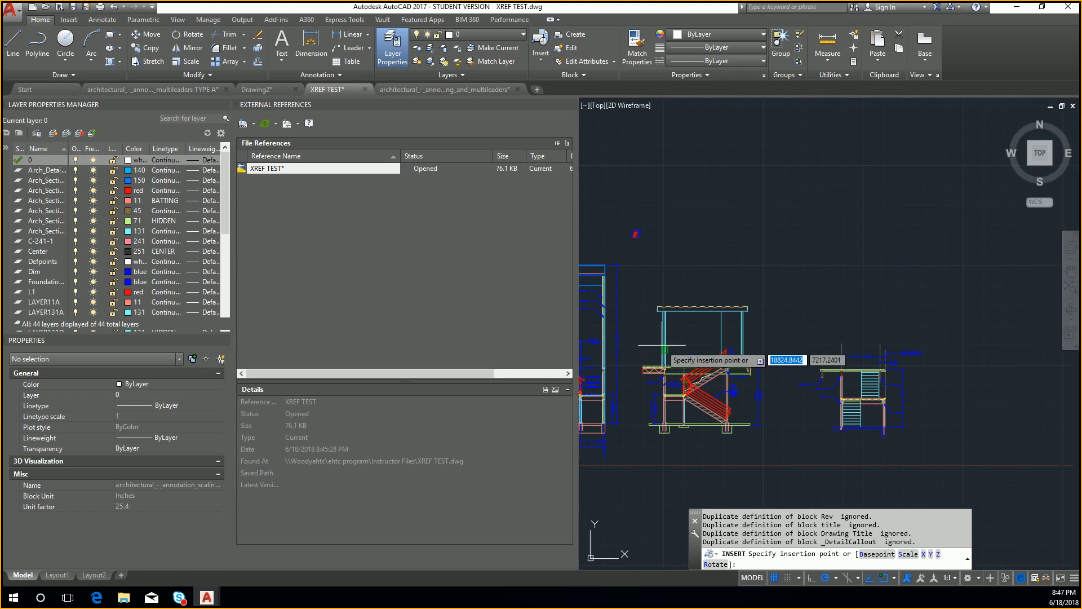
{"action": "left_click", "coordinate": [698, 224]}
{"action": "middle_click_drag", "start_coordinate": [1008, 148], "coordinate": [891, 238]}
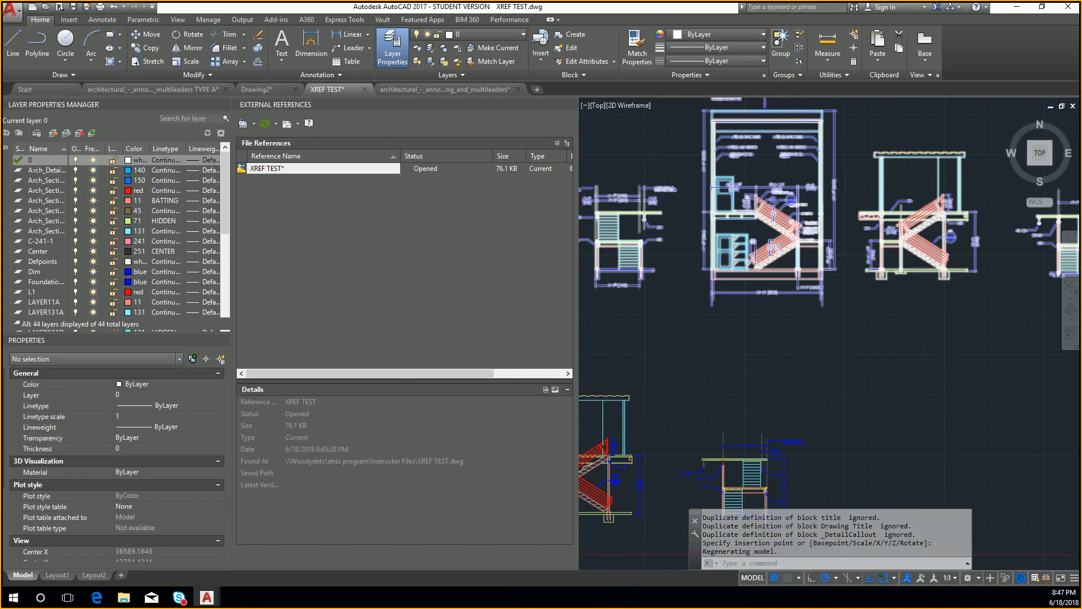
- Erase the original lower block instance in XREF TEST, keeping the upper copy and the traced white lines
{"action": "scroll", "coordinate": [933, 233], "scroll_direction": "up", "scroll_amount": 6}
{"action": "scroll", "coordinate": [862, 244], "scroll_direction": "down", "scroll_amount": 6}
{"action": "key", "text": "Escape"}
{"action": "middle_click_drag", "start_coordinate": [781, 412], "coordinate": [840, 309]}
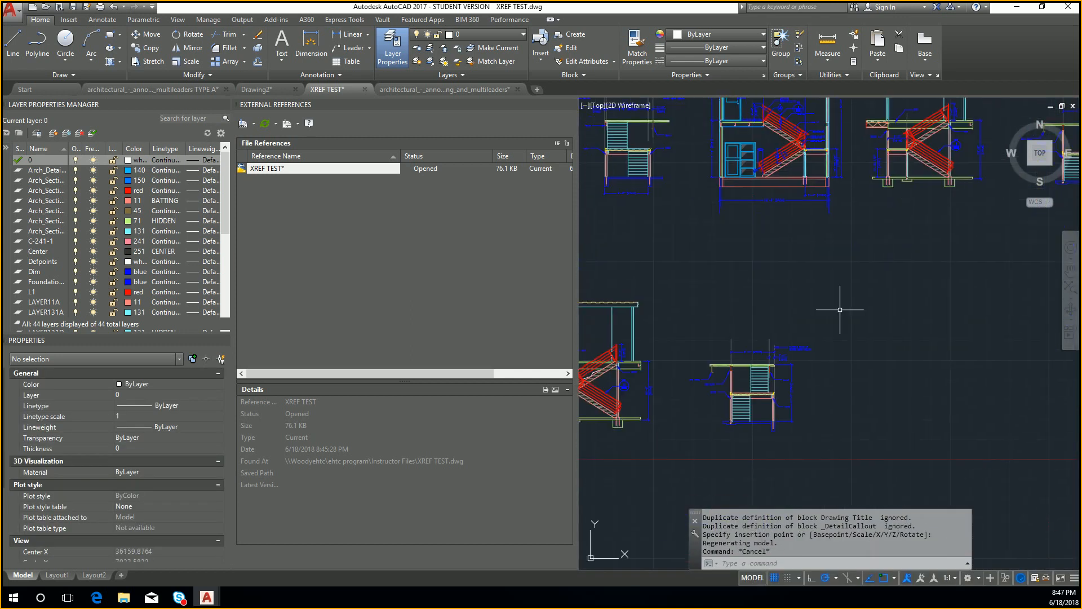
{"action": "scroll", "coordinate": [839, 309], "scroll_direction": "down", "scroll_amount": 2}
{"action": "left_click", "coordinate": [850, 377]}
{"action": "left_click", "coordinate": [751, 322]}
{"action": "key", "text": "Delete"}
{"action": "left_click", "coordinate": [761, 371]}
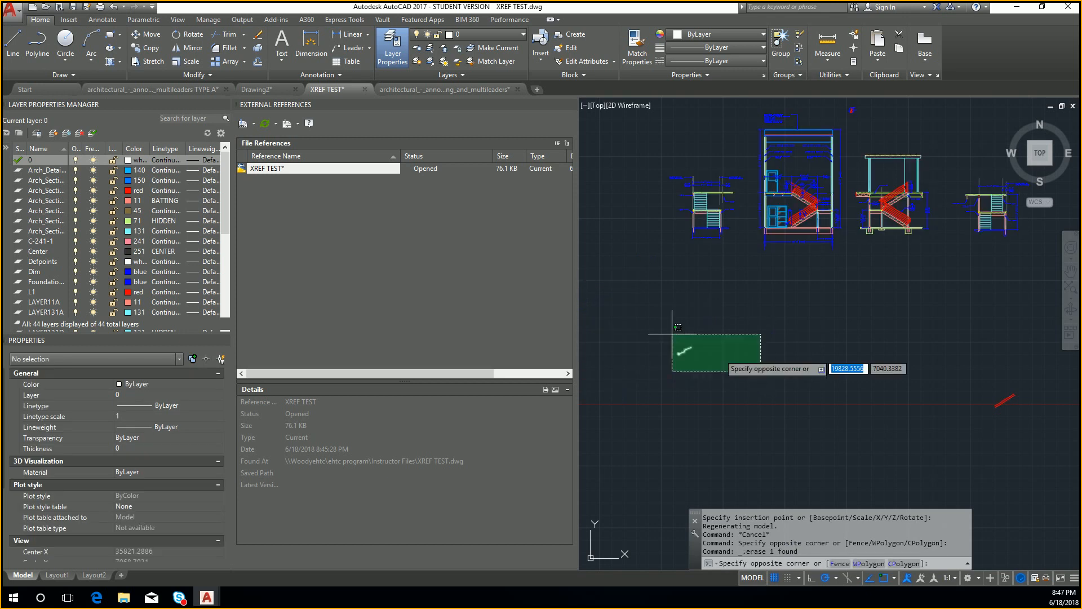
{"action": "key", "text": "Escape"}
{"action": "key", "text": "Escape"}
{"action": "key", "text": "Escape"}
{"action": "scroll", "coordinate": [629, 157], "scroll_direction": "up", "scroll_amount": 5}
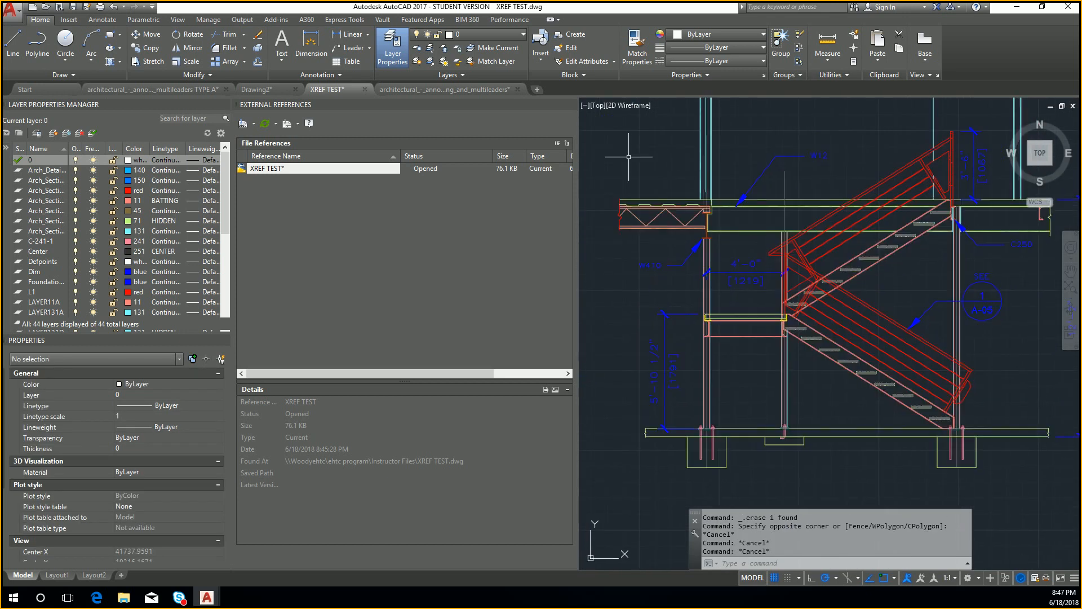
- In architectural_-_annotation_scaling_and_multileaders.dwg, move the four stray handrail lines below the sections back to the upper railing of the stair section
{"action": "left_click", "coordinate": [427, 93]}
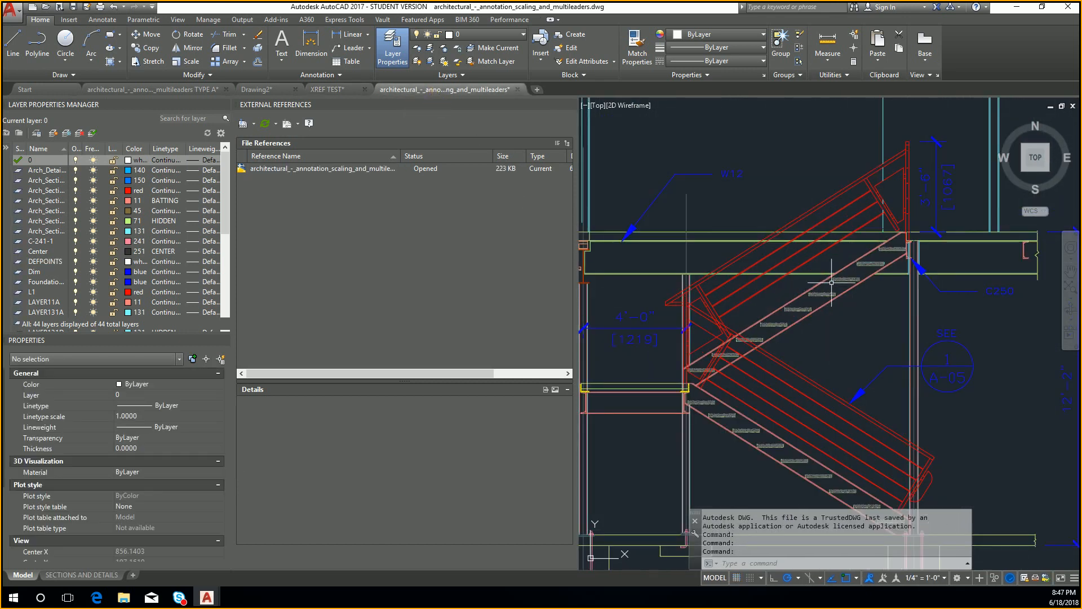
{"action": "scroll", "coordinate": [890, 347], "scroll_direction": "down", "scroll_amount": 3}
{"action": "scroll", "coordinate": [890, 348], "scroll_direction": "down", "scroll_amount": 3}
{"action": "left_click", "coordinate": [847, 338]}
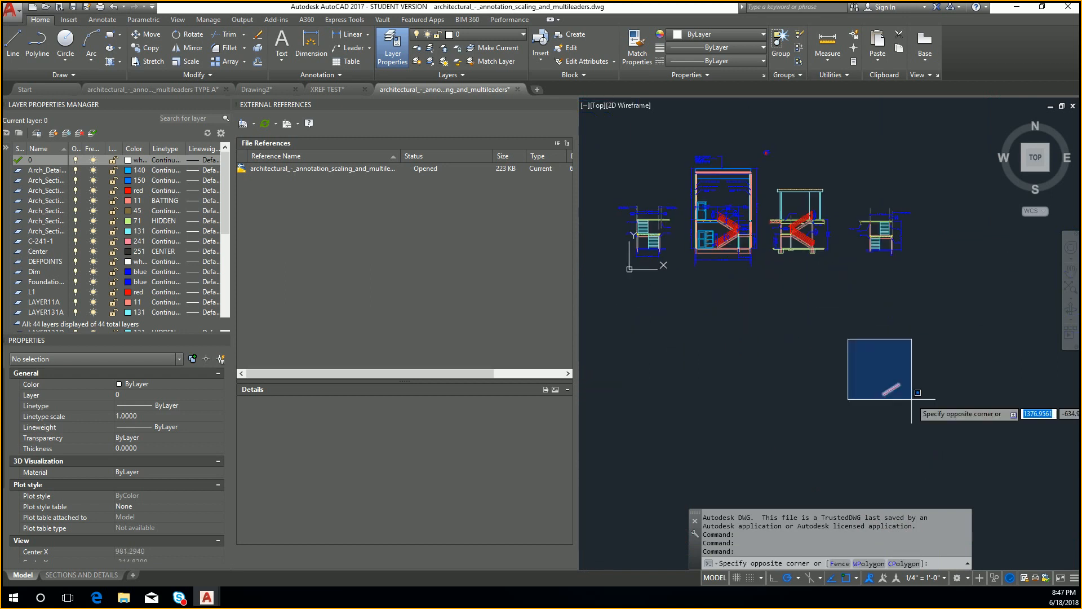
{"action": "left_click", "coordinate": [911, 414]}
{"action": "scroll", "coordinate": [896, 397], "scroll_direction": "up", "scroll_amount": 5}
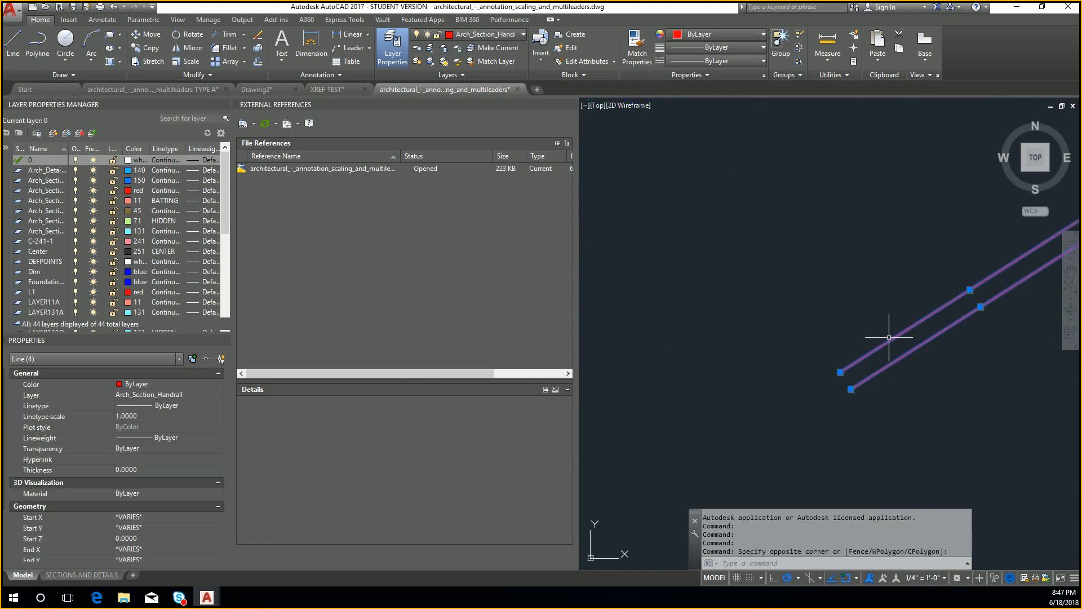
{"action": "type", "text": "M"}
{"action": "key", "text": "Return"}
{"action": "middle_click_drag", "start_coordinate": [833, 367], "coordinate": [930, 442]}
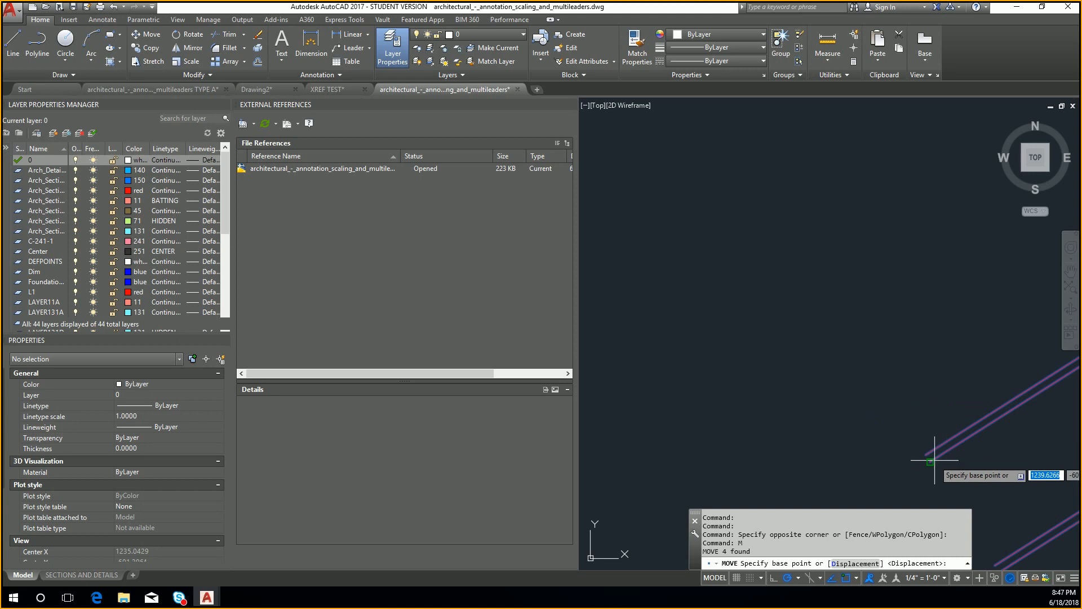
{"action": "left_click", "coordinate": [933, 461]}
{"action": "scroll", "coordinate": [872, 316], "scroll_direction": "down", "scroll_amount": 8}
{"action": "scroll", "coordinate": [784, 165], "scroll_direction": "up", "scroll_amount": 6}
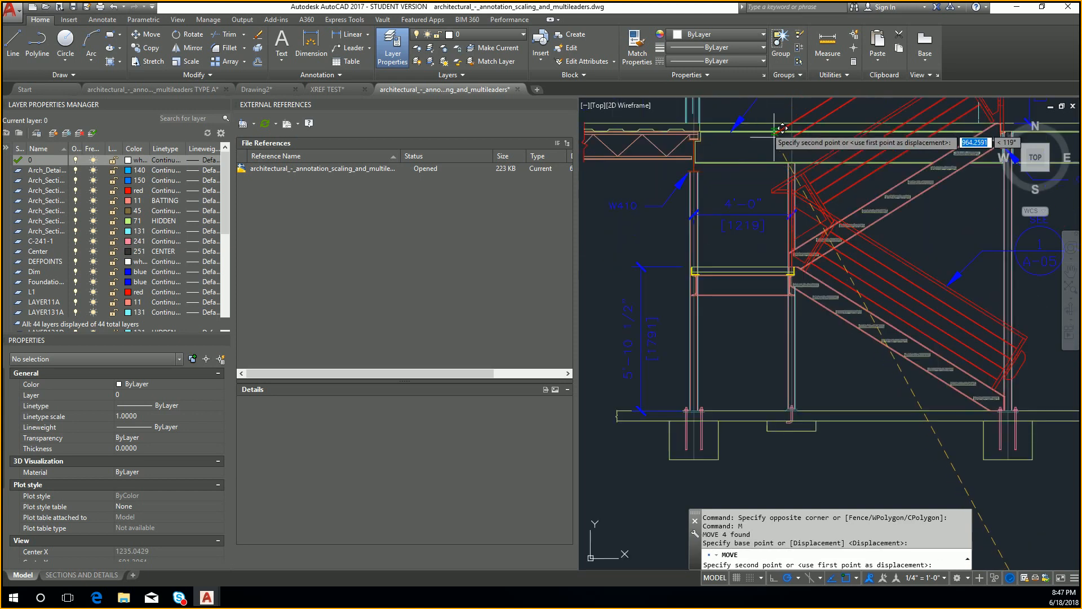
{"action": "scroll", "coordinate": [902, 200], "scroll_direction": "up", "scroll_amount": 5}
{"action": "left_click", "coordinate": [843, 222]}
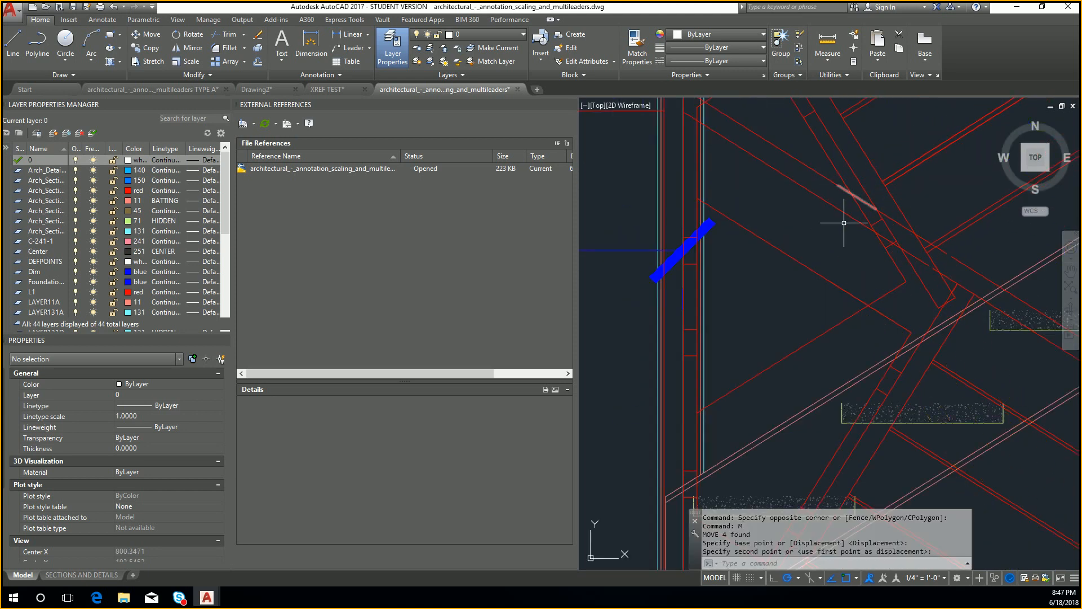
- Save the corrected architectural_-_annotation_scaling_and_multileaders.dwg with the whole drawing in view
{"action": "middle_click_drag", "start_coordinate": [957, 213], "coordinate": [919, 273]}
{"action": "middle_click", "coordinate": [919, 273]}
{"action": "middle_click", "coordinate": [919, 273]}
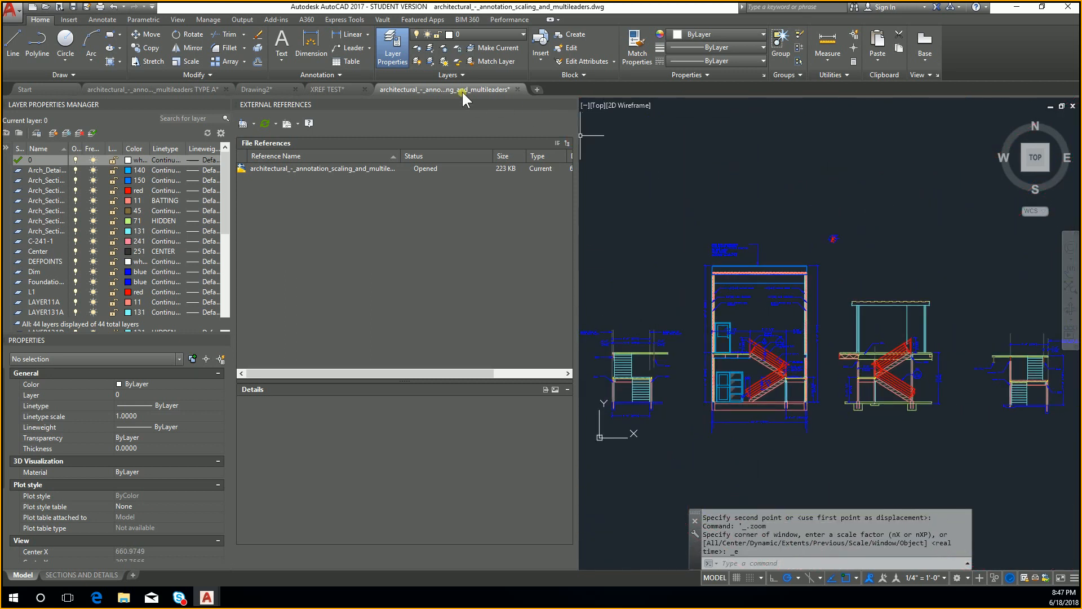
{"action": "mouse_move", "coordinate": [462, 97]}
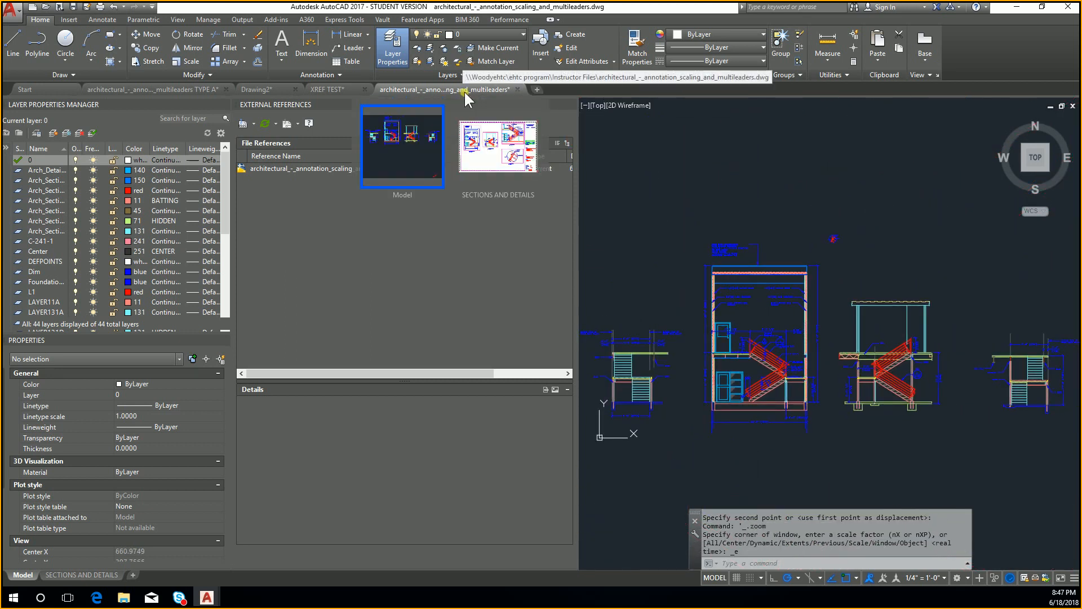
{"action": "key", "text": "ctrl+s"}
- In XREF TEST, insert another architectural_-_annotation_scaling_and_multileaders instance from the block definition stored in the drawing, placing it below the existing copy
{"action": "mouse_move", "coordinate": [271, 99]}
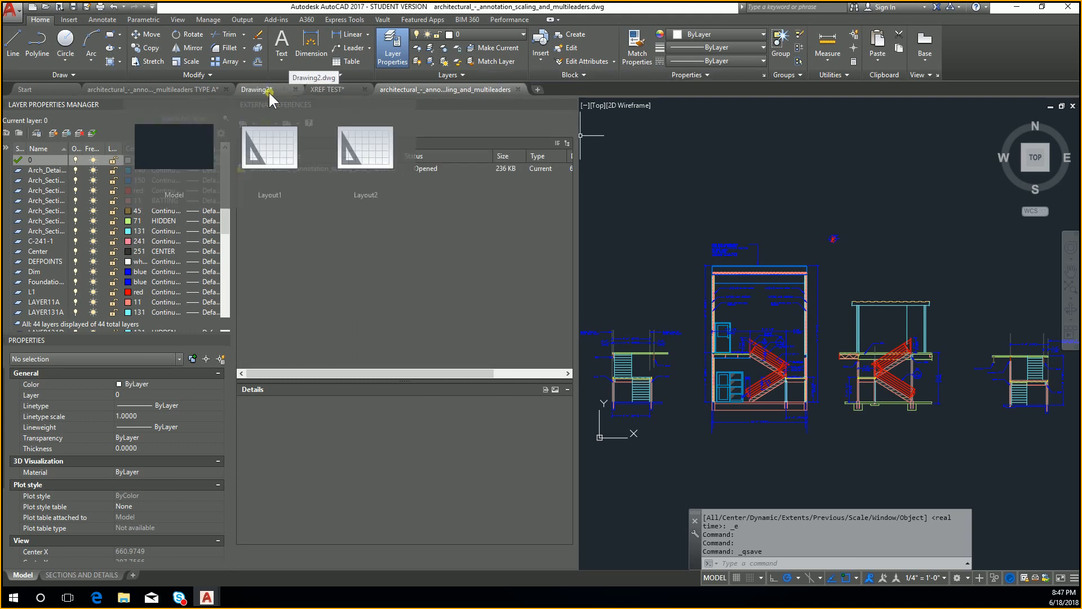
{"action": "left_click", "coordinate": [330, 90]}
{"action": "scroll", "coordinate": [825, 265], "scroll_direction": "up", "scroll_amount": 2}
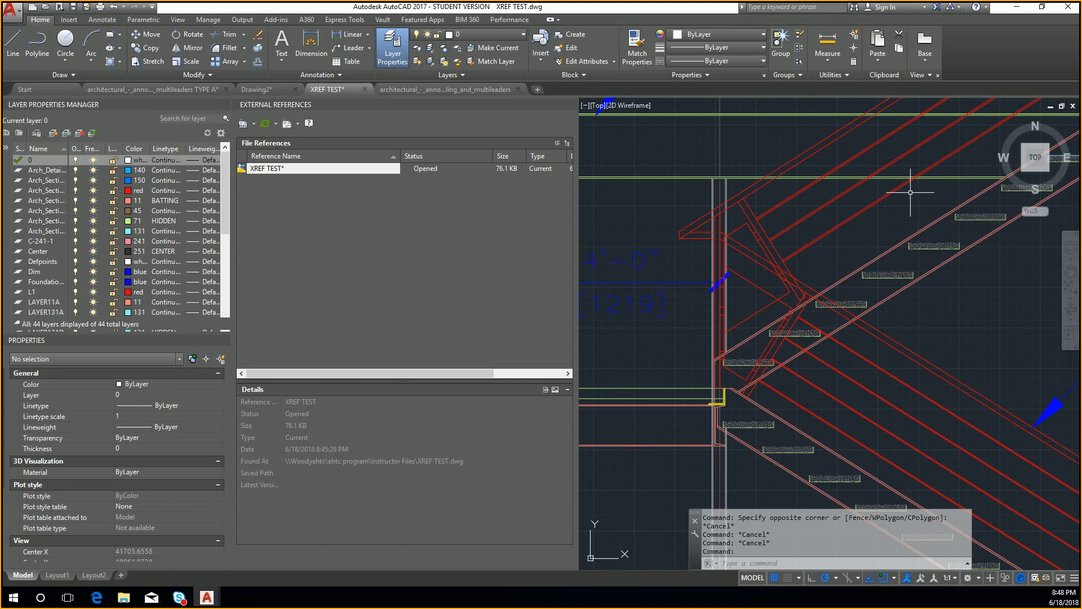
{"action": "type", "text": "i"}
{"action": "key", "text": "Return"}
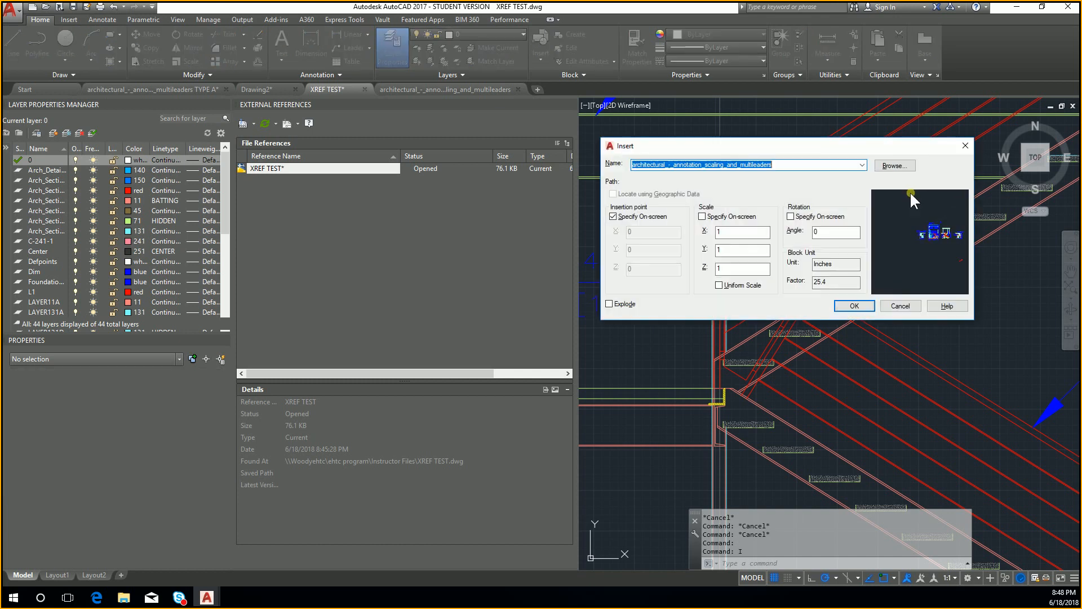
{"action": "left_click", "coordinate": [862, 165]}
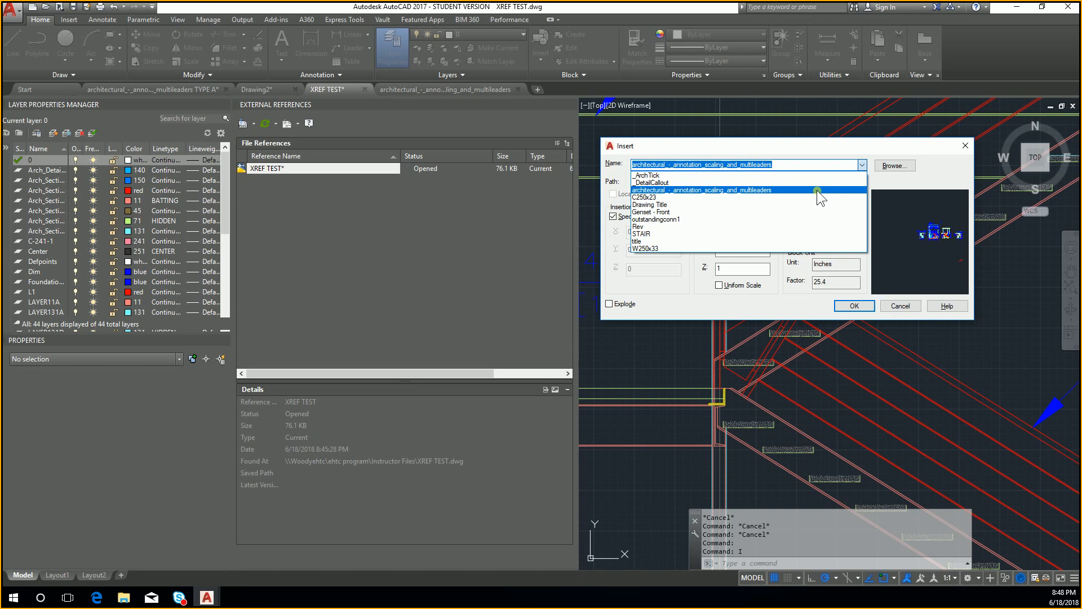
{"action": "left_click", "coordinate": [818, 190]}
{"action": "left_click", "coordinate": [854, 305]}
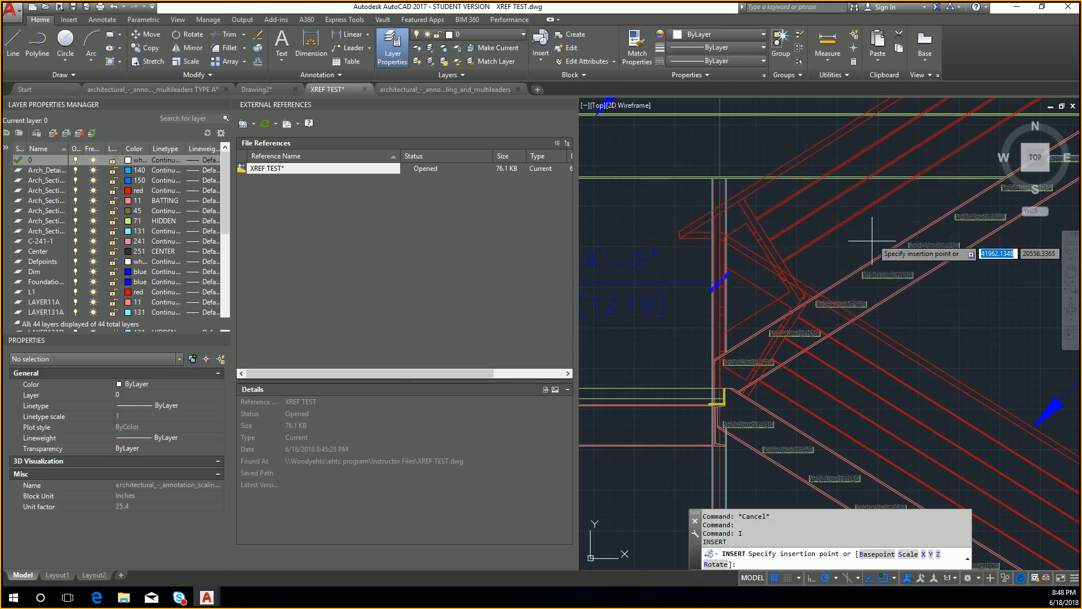
{"action": "scroll", "coordinate": [872, 241], "scroll_direction": "down", "scroll_amount": 10}
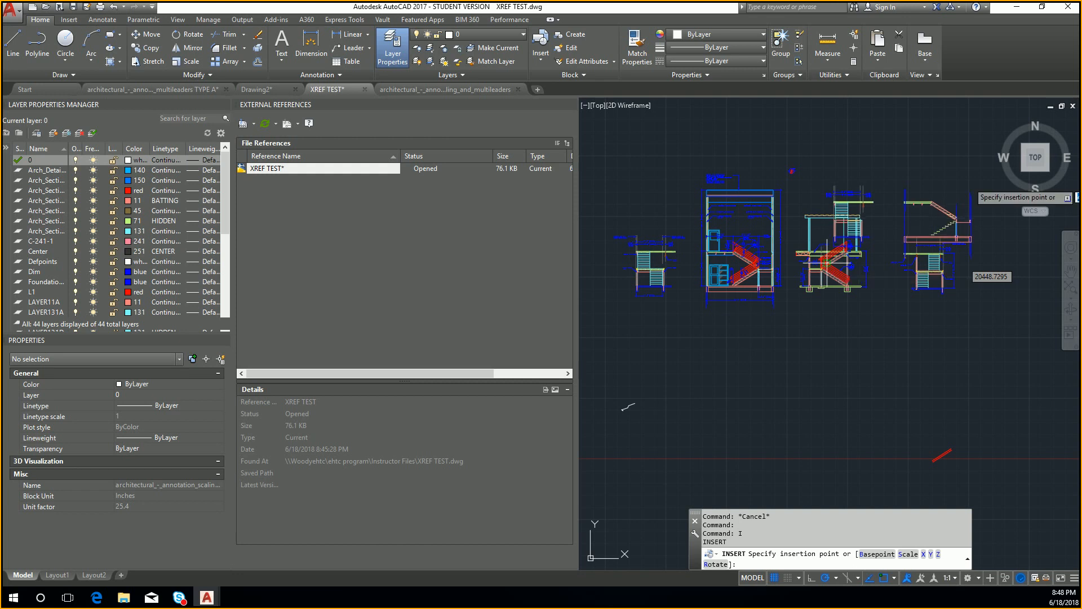
{"action": "left_click", "coordinate": [824, 378]}
{"action": "scroll", "coordinate": [908, 369], "scroll_direction": "up", "scroll_amount": 10}
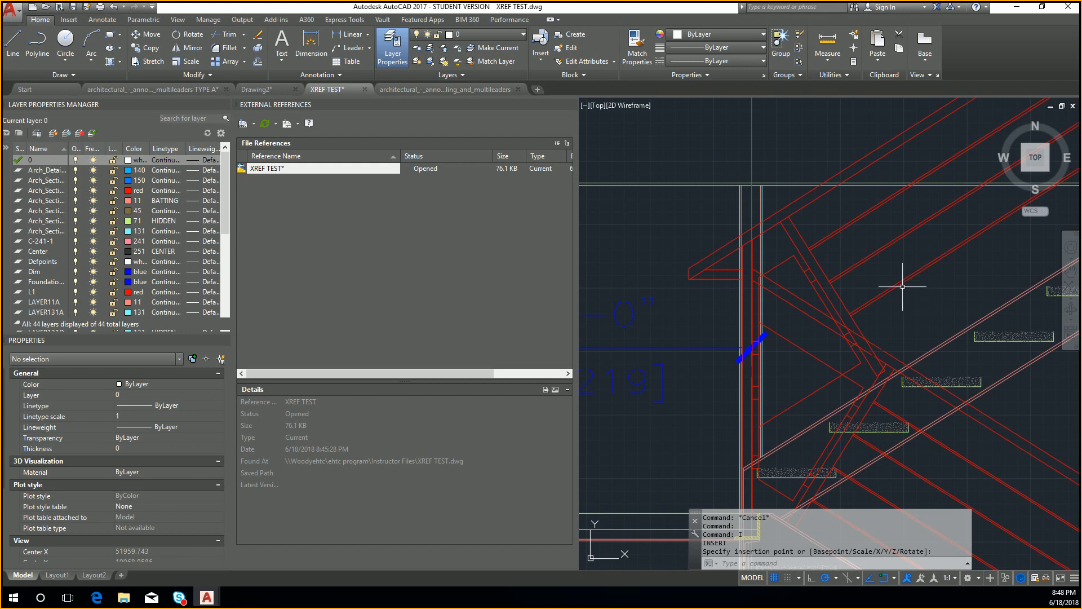
- Insert architectural_-_annotation_scaling_and_multileaders.dwg from the Instructor Files folder with the block redefined, placing a third copy above the others, and inspect its stair section
{"action": "key", "text": "Escape"}
{"action": "type", "text": "i"}
{"action": "key", "text": "Return"}
{"action": "left_click", "coordinate": [894, 165]}
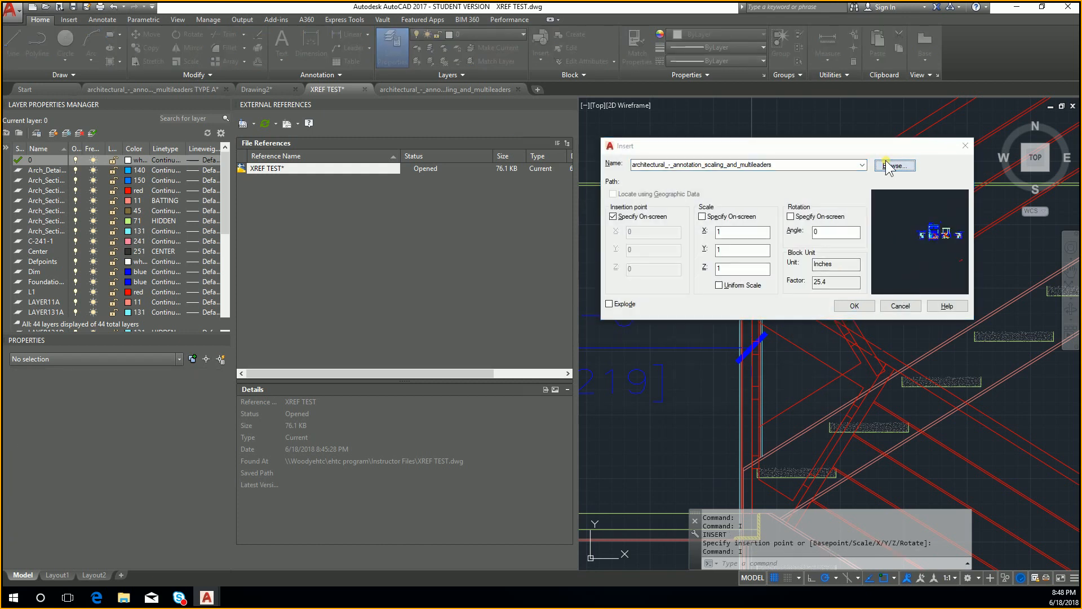
{"action": "left_click", "coordinate": [683, 232]}
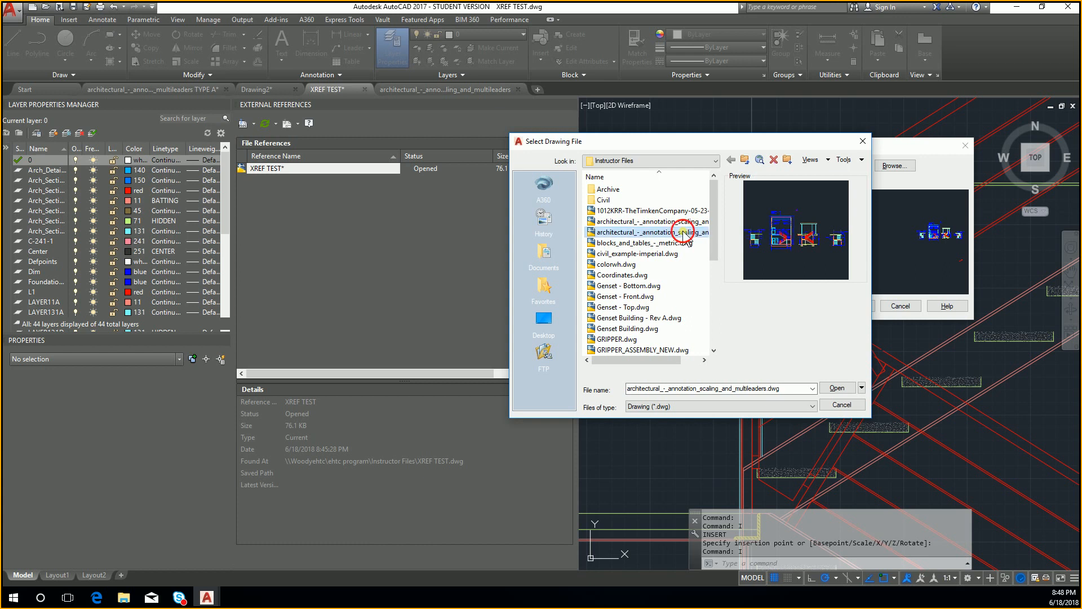
{"action": "left_click", "coordinate": [836, 388]}
{"action": "left_click", "coordinate": [842, 307]}
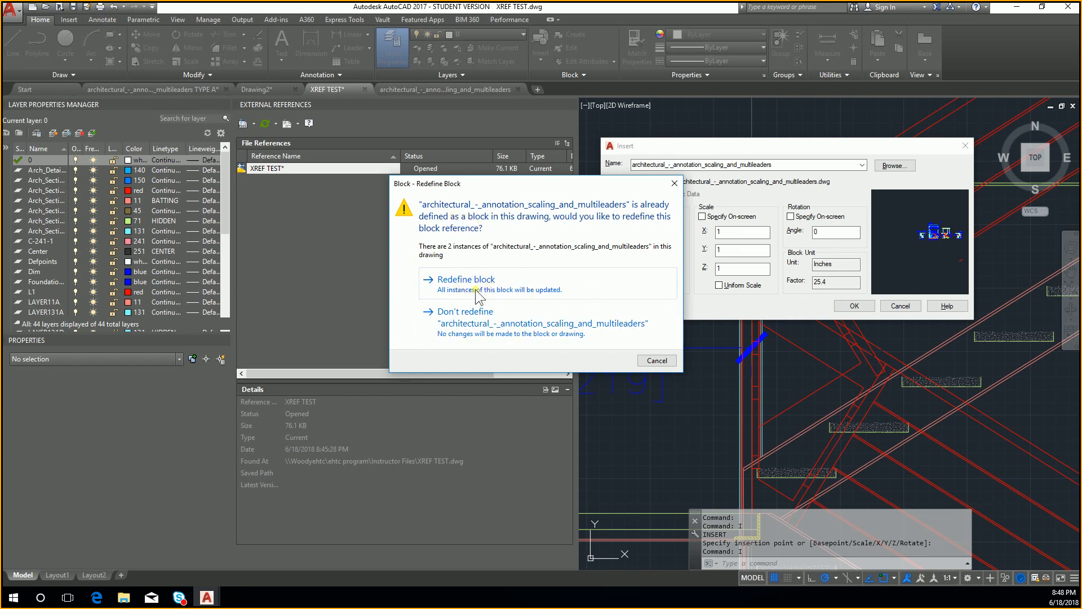
{"action": "left_click", "coordinate": [560, 290]}
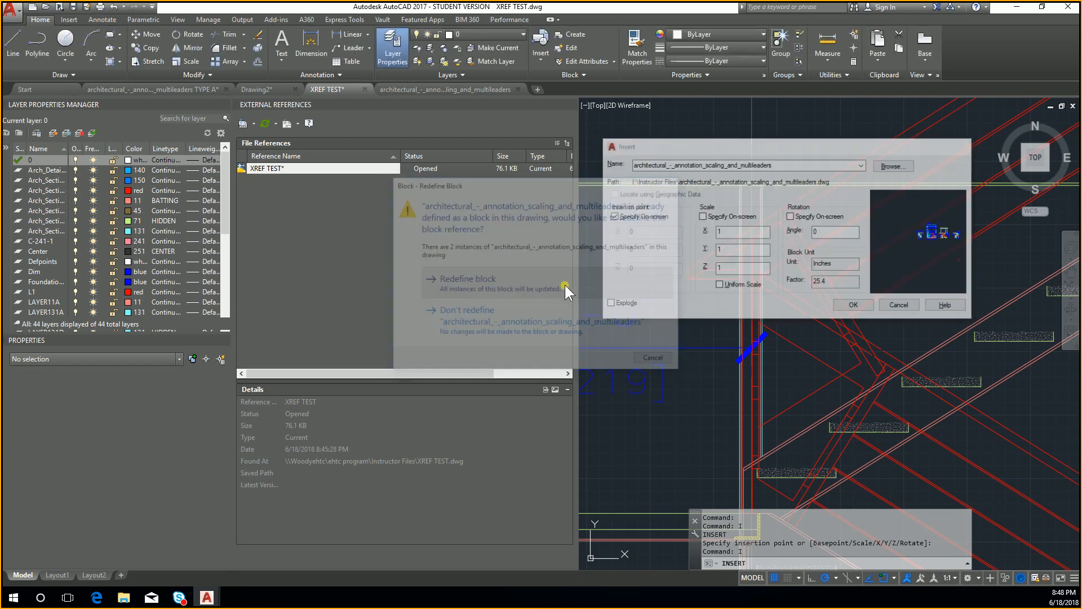
{"action": "scroll", "coordinate": [789, 287], "scroll_direction": "down", "scroll_amount": 8}
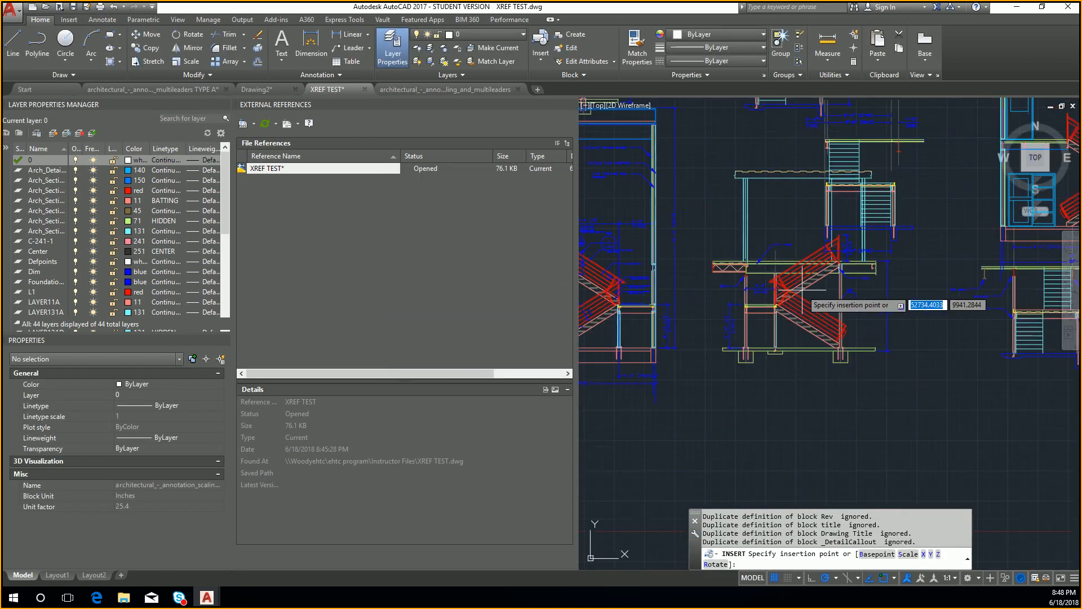
{"action": "scroll", "coordinate": [803, 288], "scroll_direction": "down", "scroll_amount": 2}
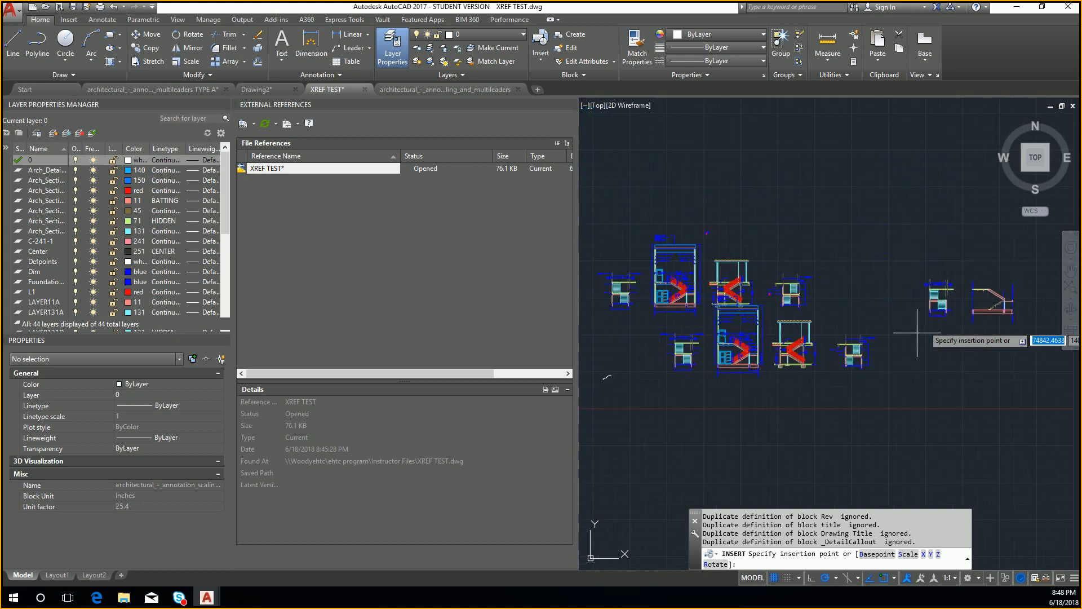
{"action": "left_click", "coordinate": [914, 201]}
{"action": "scroll", "coordinate": [914, 201], "scroll_direction": "up", "scroll_amount": 10}
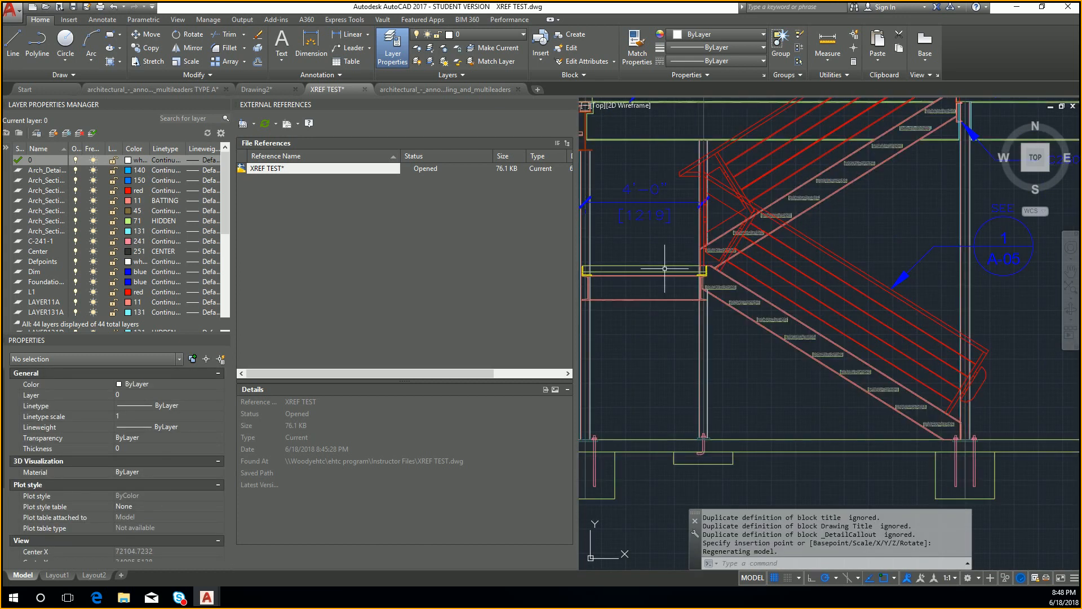
{"action": "scroll", "coordinate": [665, 269], "scroll_direction": "down", "scroll_amount": 5}
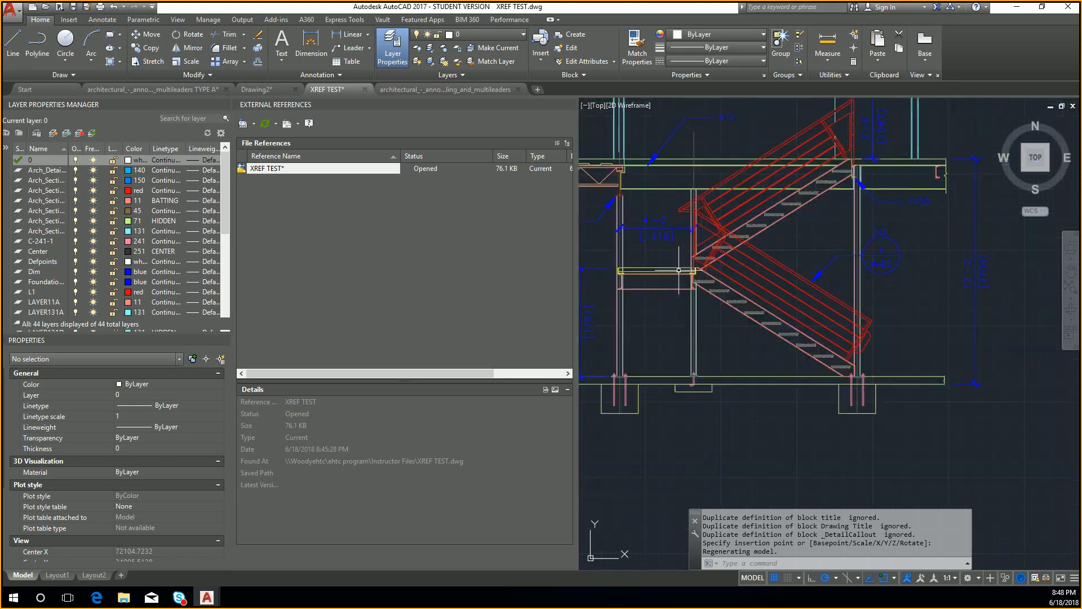
- Undo the last block insertion together with its redefinition and check the stair section of the lower copy
{"action": "key", "text": "ctrl+z"}
{"action": "key", "text": "ctrl+z"}
{"action": "key", "text": "ctrl+z"}
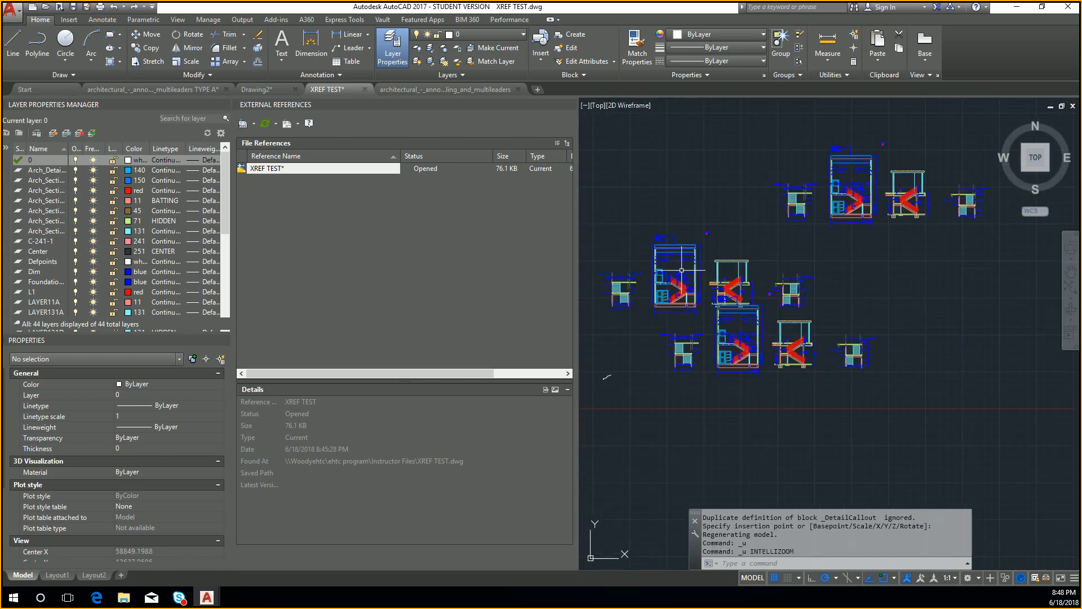
{"action": "scroll", "coordinate": [755, 305], "scroll_direction": "up", "scroll_amount": 5}
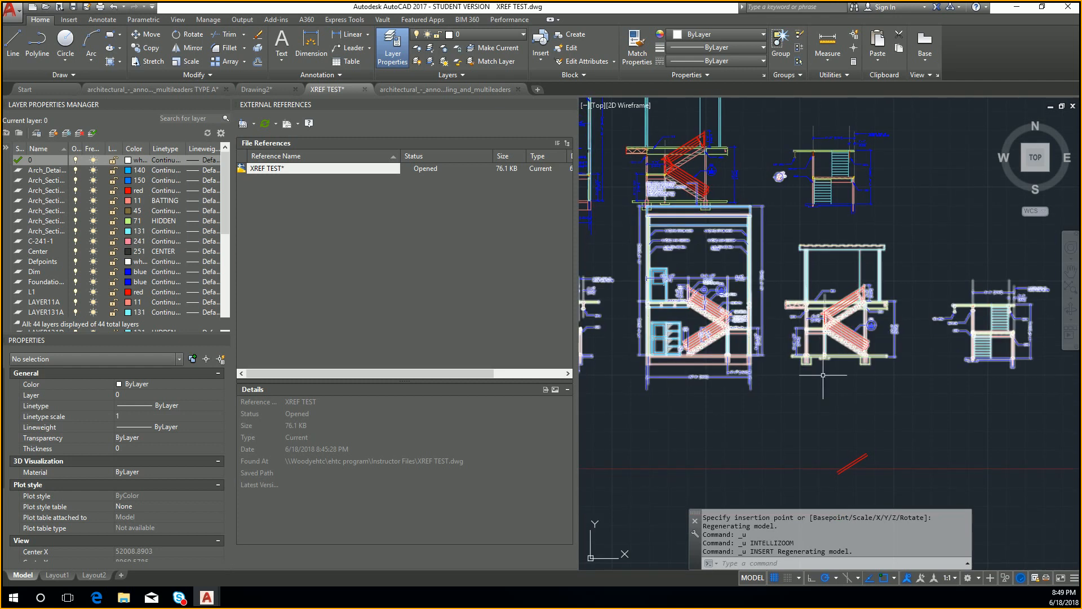
{"action": "middle_click_drag", "start_coordinate": [824, 307], "coordinate": [826, 284]}
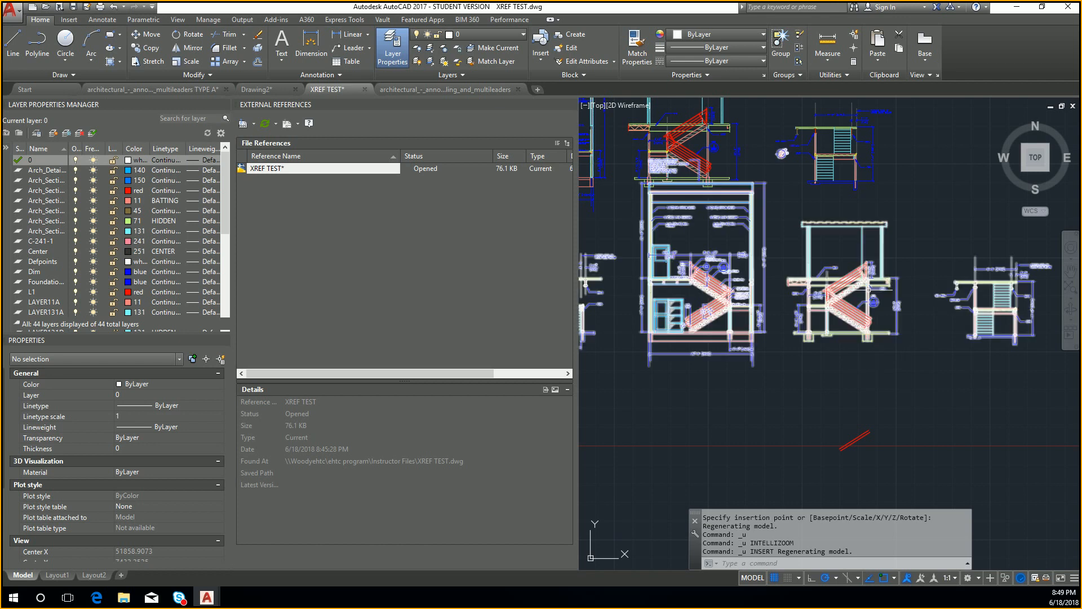
{"action": "scroll", "coordinate": [871, 289], "scroll_direction": "up", "scroll_amount": 6}
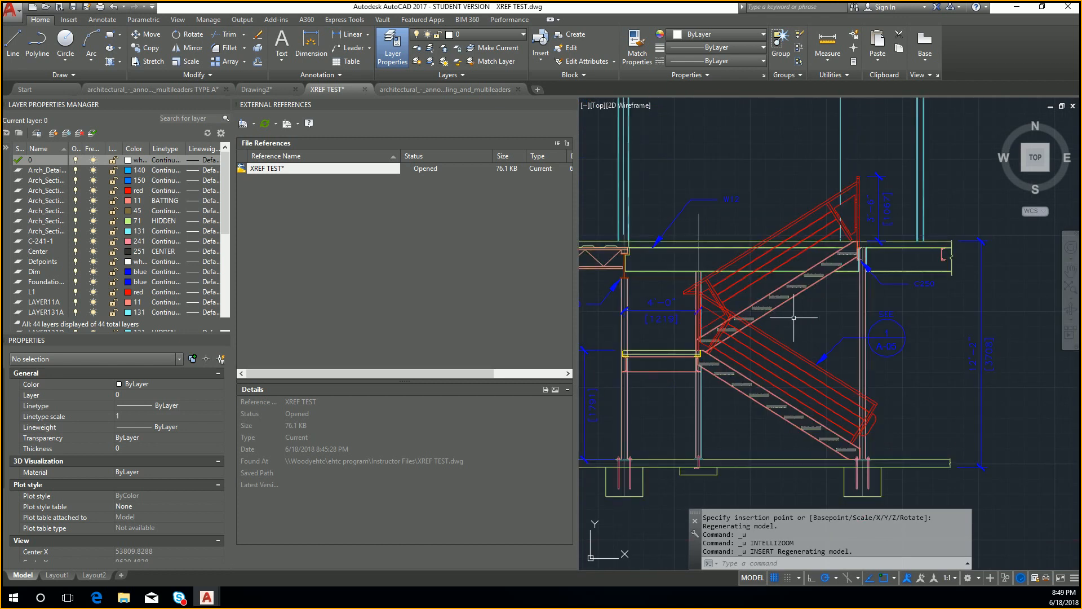
- Insert architectural_-_annotation_scaling_and_multileaders.dwg from the Instructor Files folder without redefining the block, place the copy above the others, and inspect its stair railing
{"action": "type", "text": "i"}
{"action": "key", "text": "Return"}
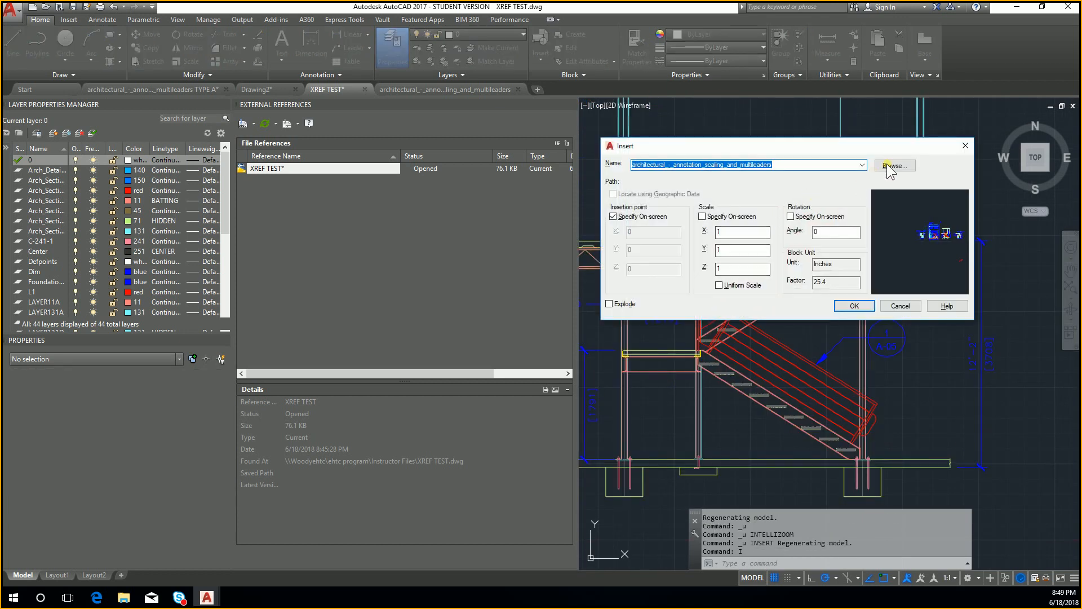
{"action": "left_click", "coordinate": [894, 166]}
{"action": "left_click", "coordinate": [685, 232]}
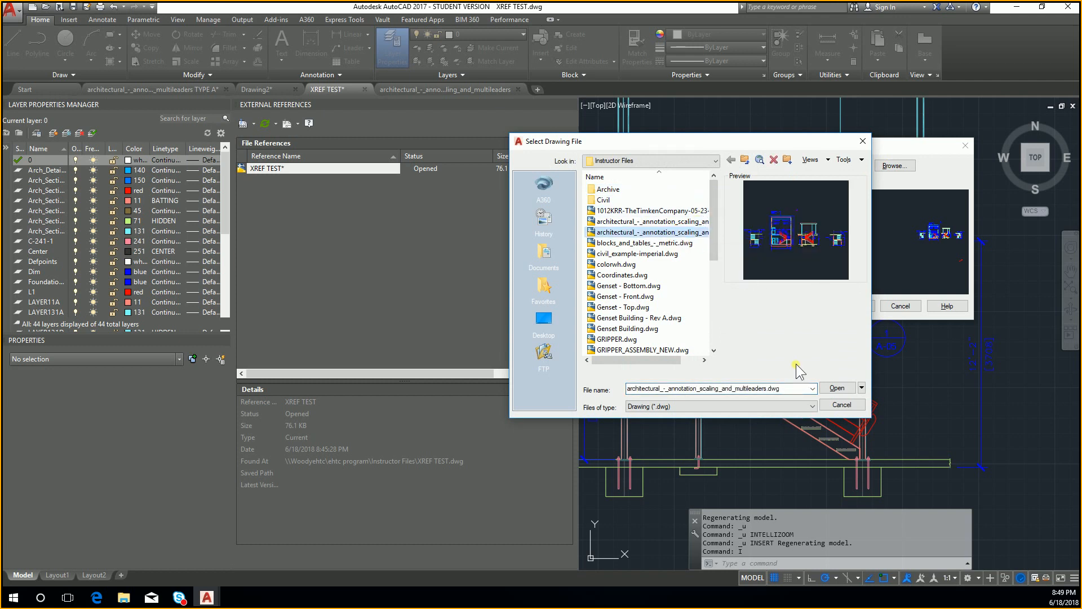
{"action": "left_click", "coordinate": [832, 387]}
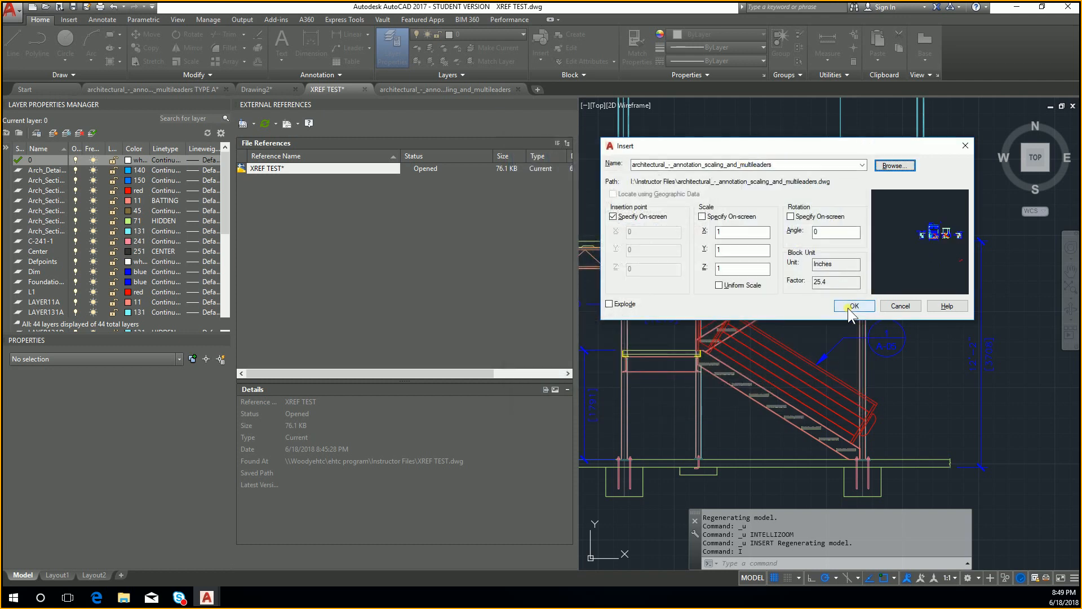
{"action": "left_click", "coordinate": [848, 308]}
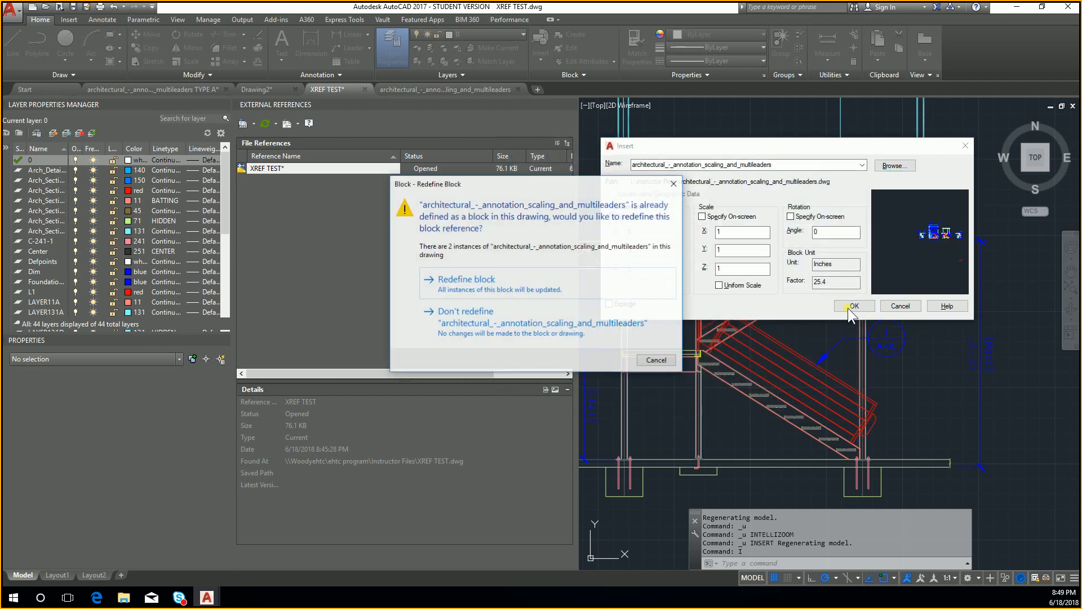
{"action": "left_click", "coordinate": [473, 337]}
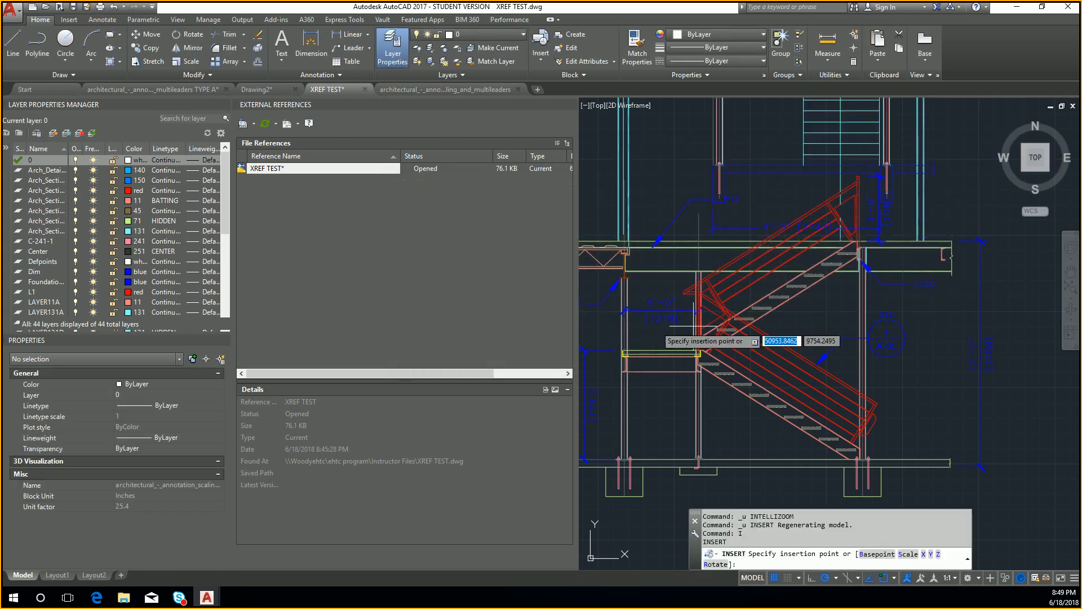
{"action": "scroll", "coordinate": [749, 305], "scroll_direction": "down", "scroll_amount": 3}
{"action": "scroll", "coordinate": [752, 305], "scroll_direction": "down", "scroll_amount": 2}
{"action": "middle_click_drag", "start_coordinate": [775, 281], "coordinate": [693, 404]}
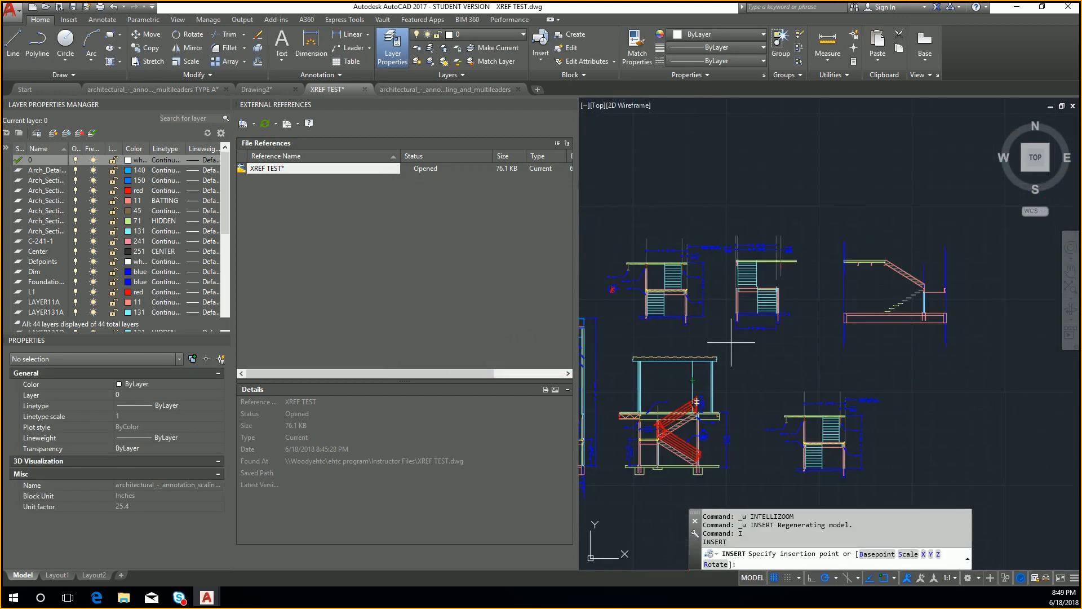
{"action": "left_click", "coordinate": [795, 295]}
{"action": "scroll", "coordinate": [880, 271], "scroll_direction": "up", "scroll_amount": 6}
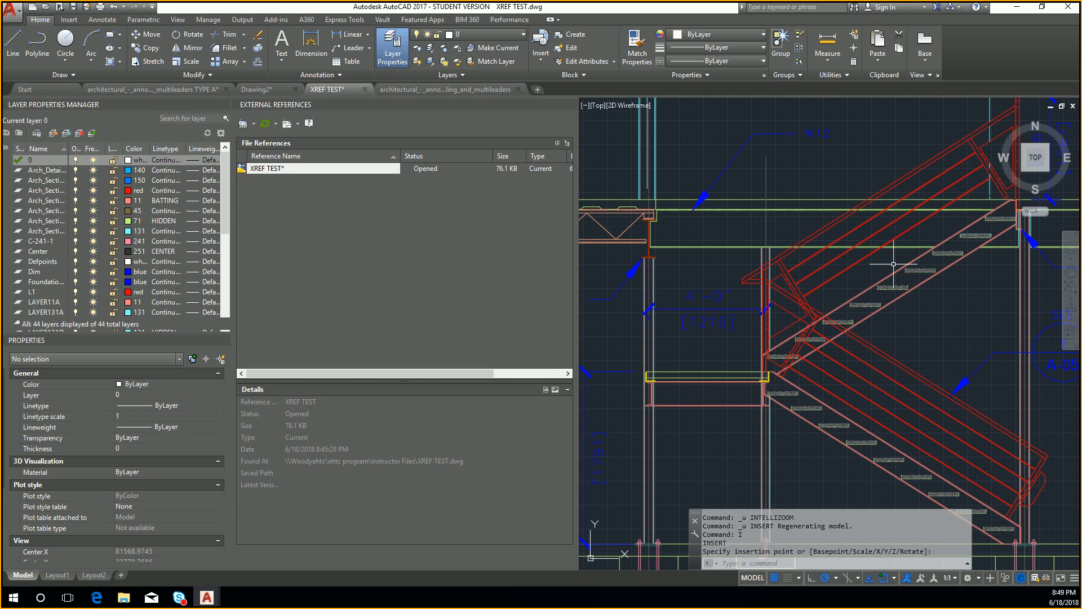
{"action": "scroll", "coordinate": [863, 255], "scroll_direction": "down", "scroll_amount": 2}
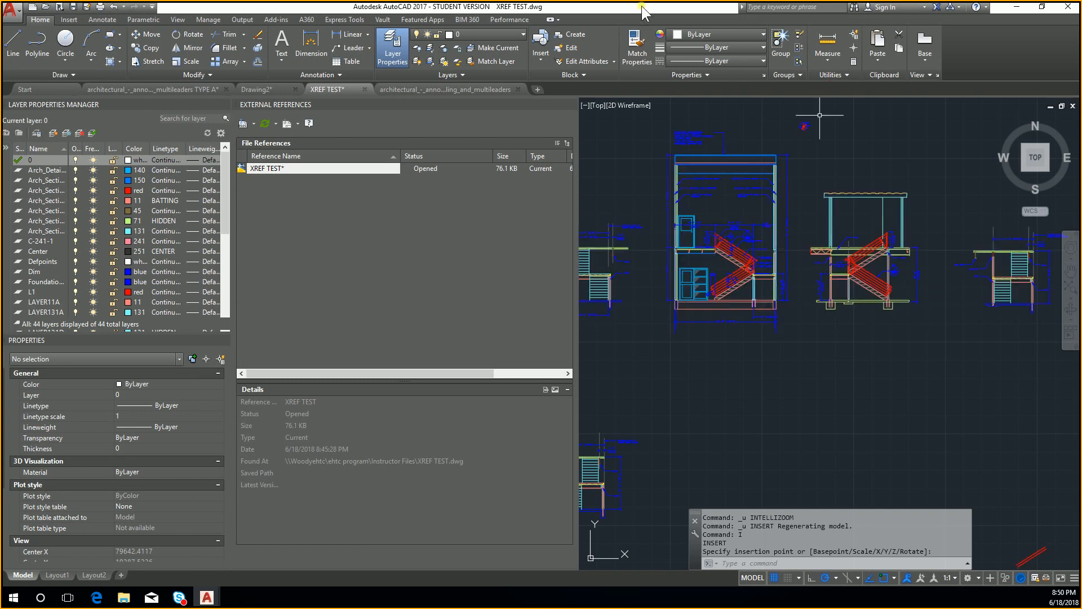
- Try to attach architectural_-_annotation_scaling_and_multileaders.dwg from the Instructor Files folder to XREF TEST as a full-path attachment, and read the command response
{"action": "left_click", "coordinate": [445, 89]}
{"action": "left_click", "coordinate": [333, 89]}
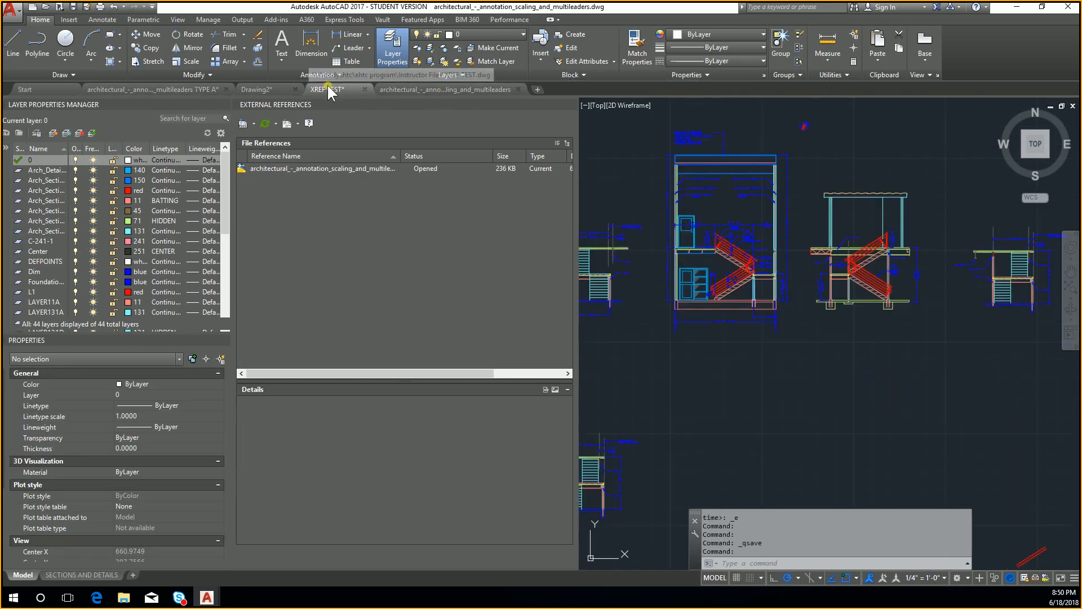
{"action": "type", "text": "ATTACH"}
{"action": "key", "text": "Return"}
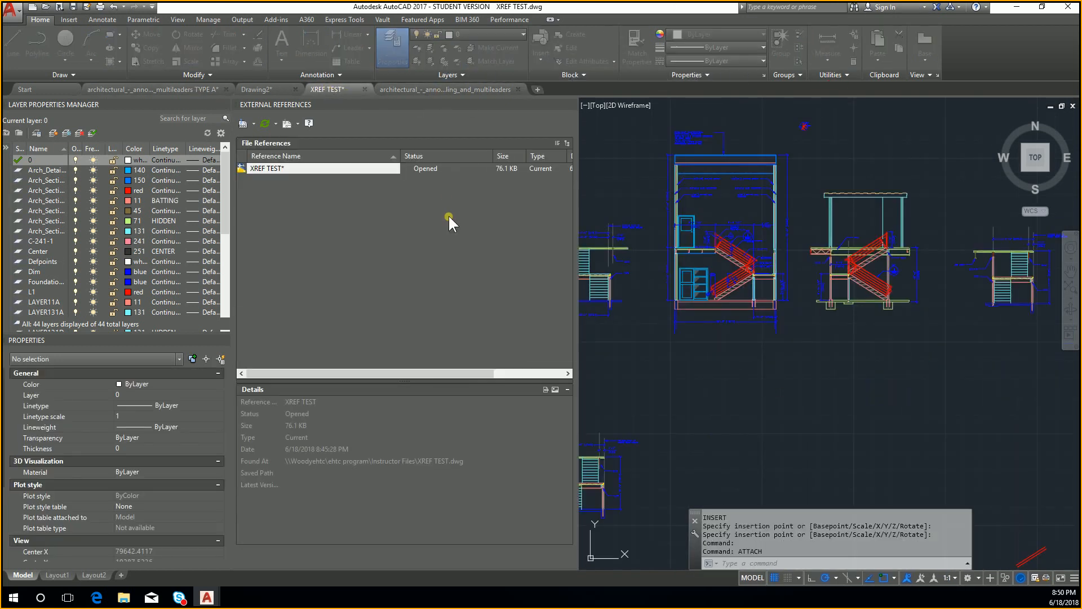
{"action": "left_click", "coordinate": [545, 205]}
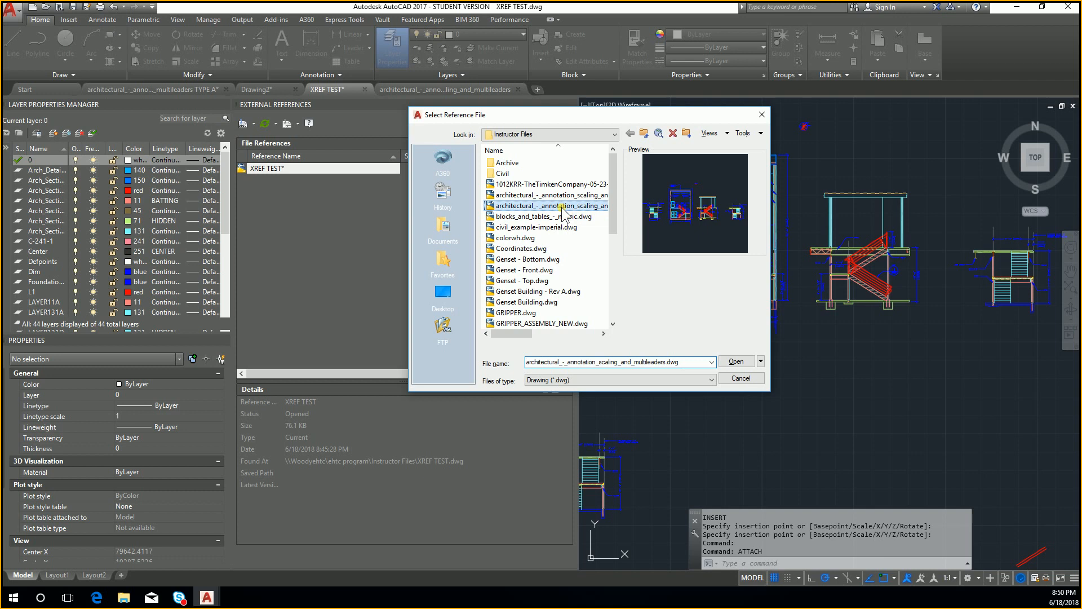
{"action": "left_click", "coordinate": [736, 361]}
{"action": "left_click", "coordinate": [580, 407]}
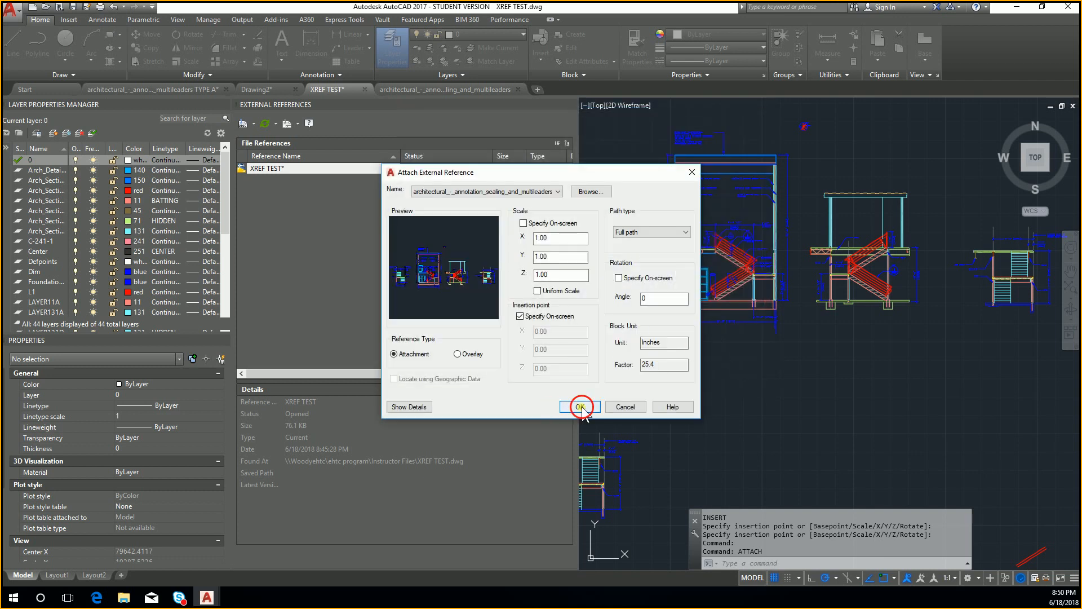
{"action": "scroll", "coordinate": [676, 361], "scroll_direction": "down", "scroll_amount": 5}
{"action": "scroll", "coordinate": [690, 363], "scroll_direction": "up", "scroll_amount": 2}
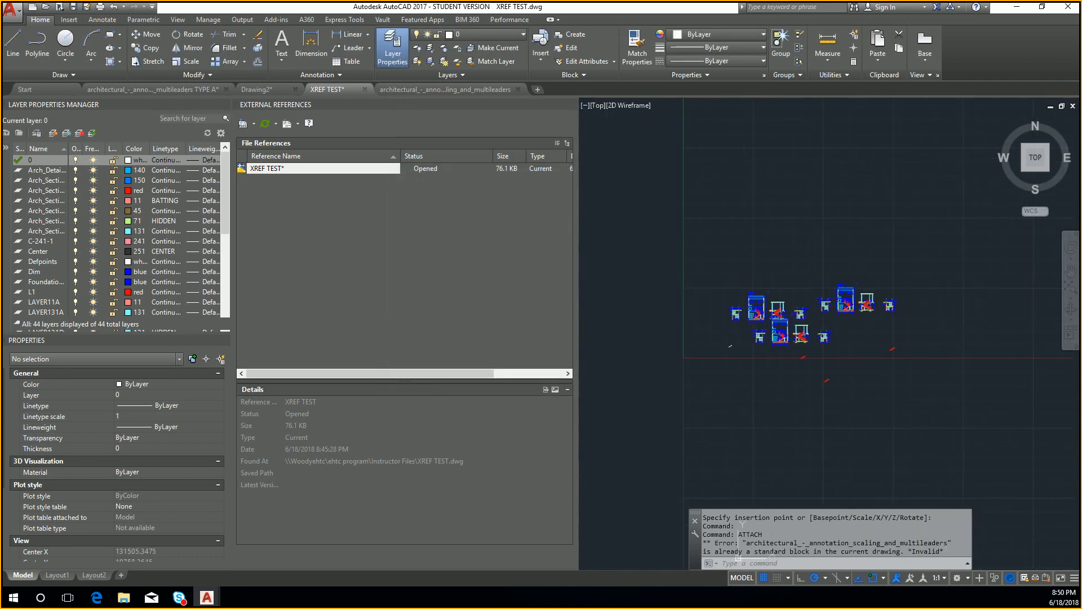
{"action": "scroll", "coordinate": [784, 333], "scroll_direction": "up", "scroll_amount": 2}
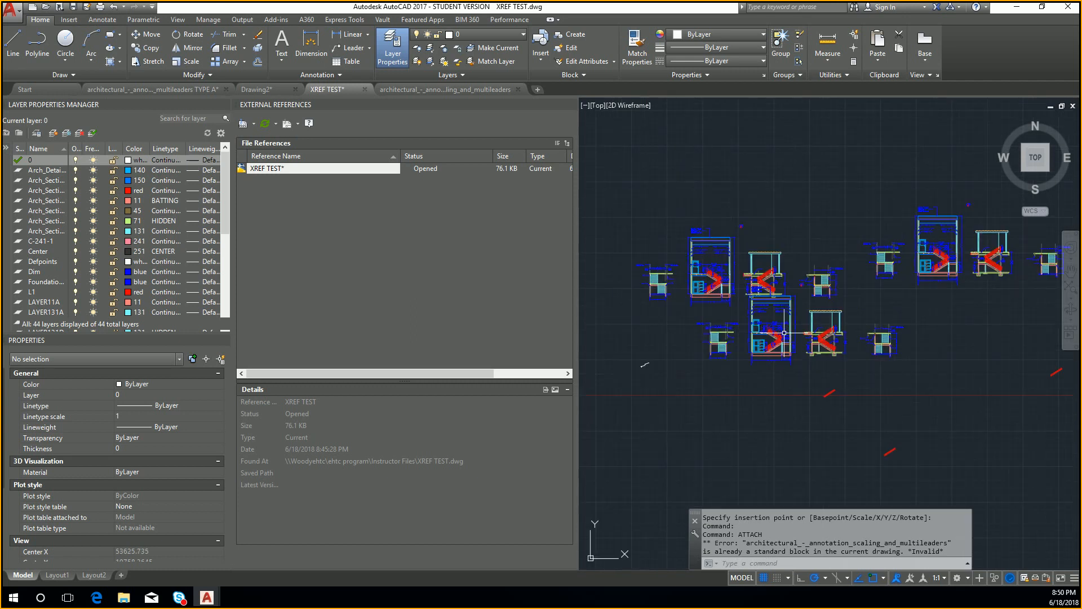
{"action": "mouse_move", "coordinate": [825, 286]}
{"action": "mouse_move", "coordinate": [714, 544]}
{"action": "left_mouse_down"}
{"action": "mouse_move", "coordinate": [892, 545]}
{"action": "mouse_move", "coordinate": [958, 564]}
{"action": "left_mouse_up"}
- Explode the three inserted architectural_-_annotation_scaling_and_multileaders block references in XREF TEST
{"action": "scroll", "coordinate": [881, 387], "scroll_direction": "down", "scroll_amount": 3}
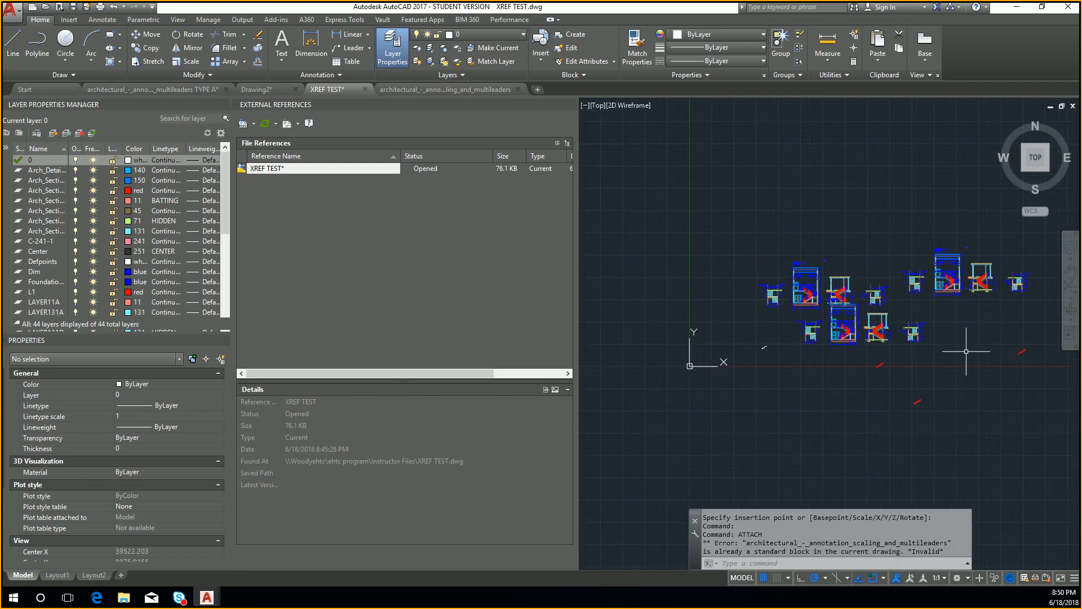
{"action": "left_click", "coordinate": [998, 352]}
{"action": "left_click", "coordinate": [789, 241]}
{"action": "type", "text": "explode"}
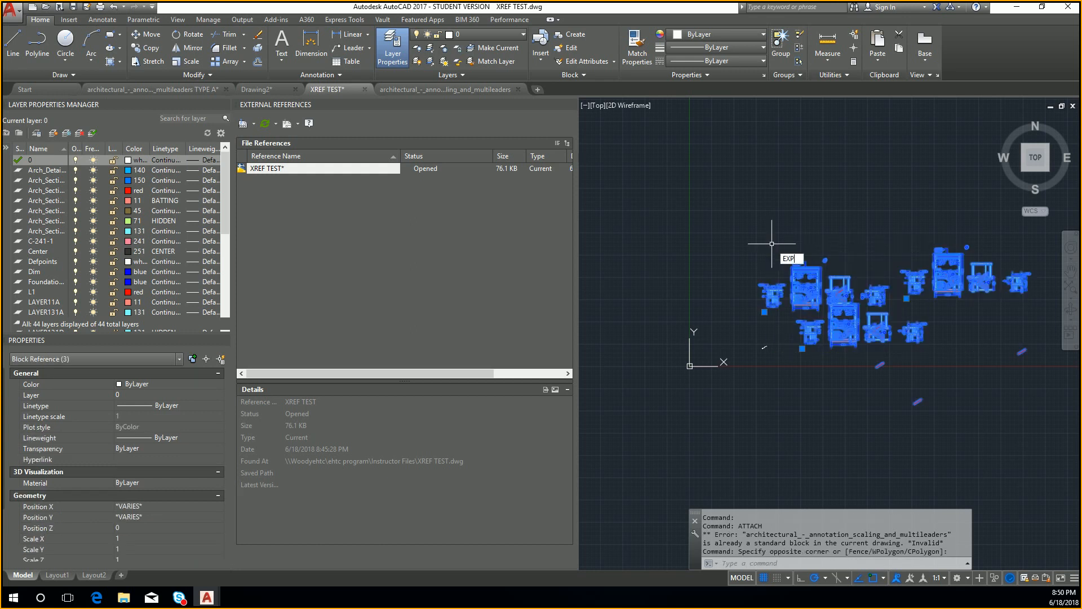
{"action": "key", "text": "Return"}
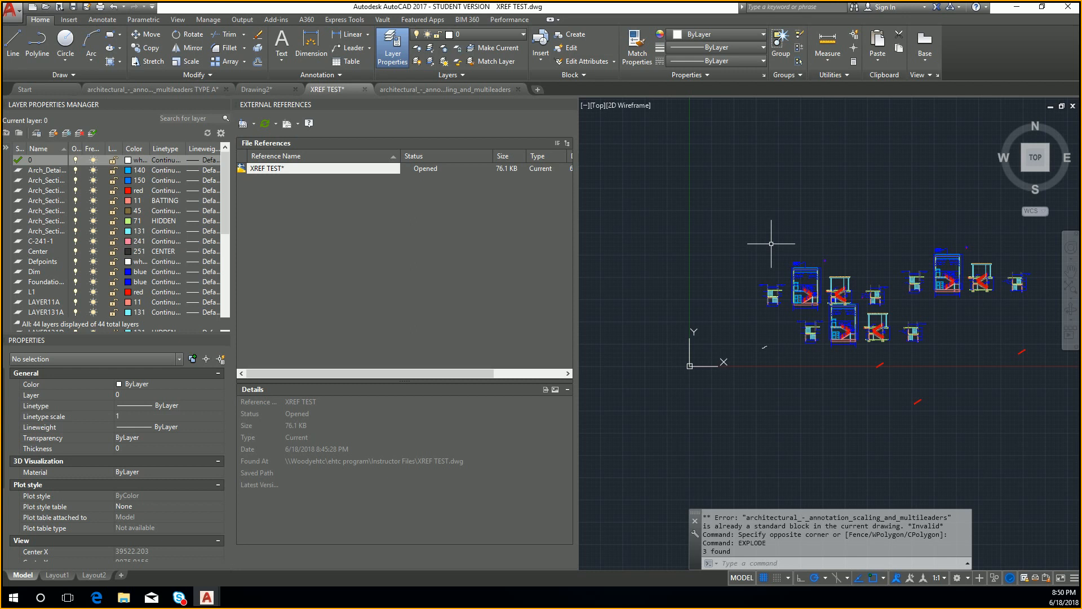
- Purge all unused named items from XREF TEST, including the architectural_-_annotation_scaling_and_multileaders block definition, and review the remaining purgeable items
{"action": "type", "text": "PU"}
{"action": "key", "text": "Return"}
{"action": "left_click", "coordinate": [466, 219]}
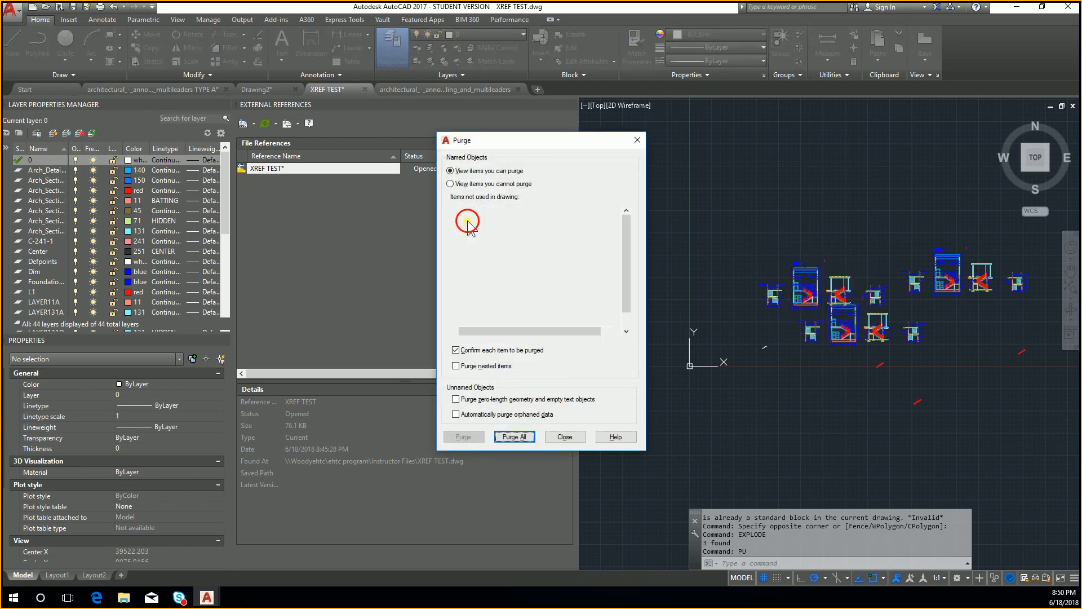
{"action": "scroll", "coordinate": [520, 242], "scroll_direction": "down", "scroll_amount": 20}
{"action": "scroll", "coordinate": [528, 271], "scroll_direction": "down", "scroll_amount": 3}
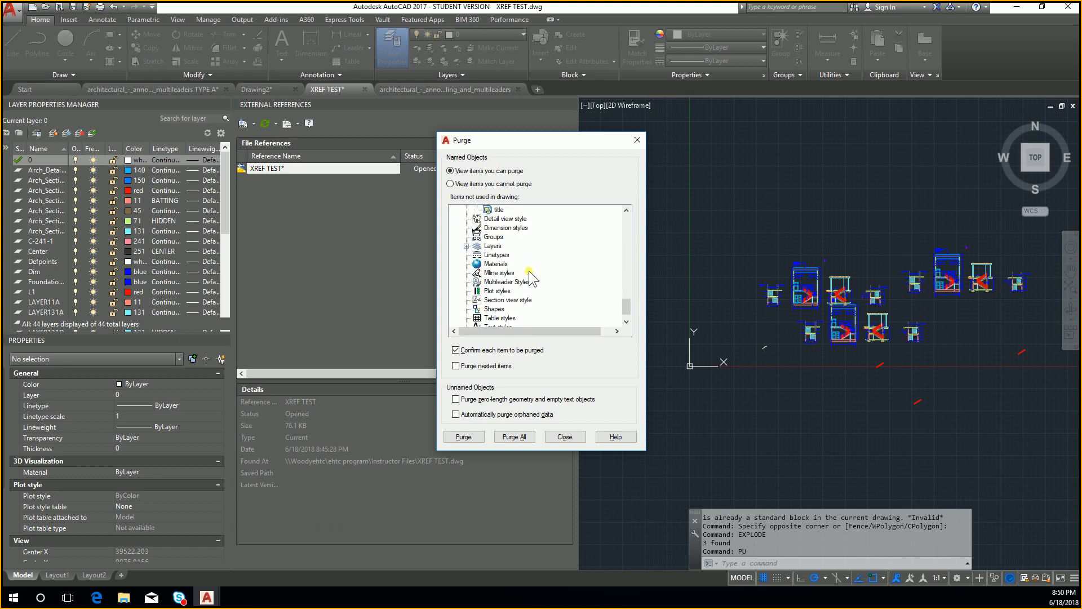
{"action": "scroll", "coordinate": [529, 270], "scroll_direction": "up", "scroll_amount": 3}
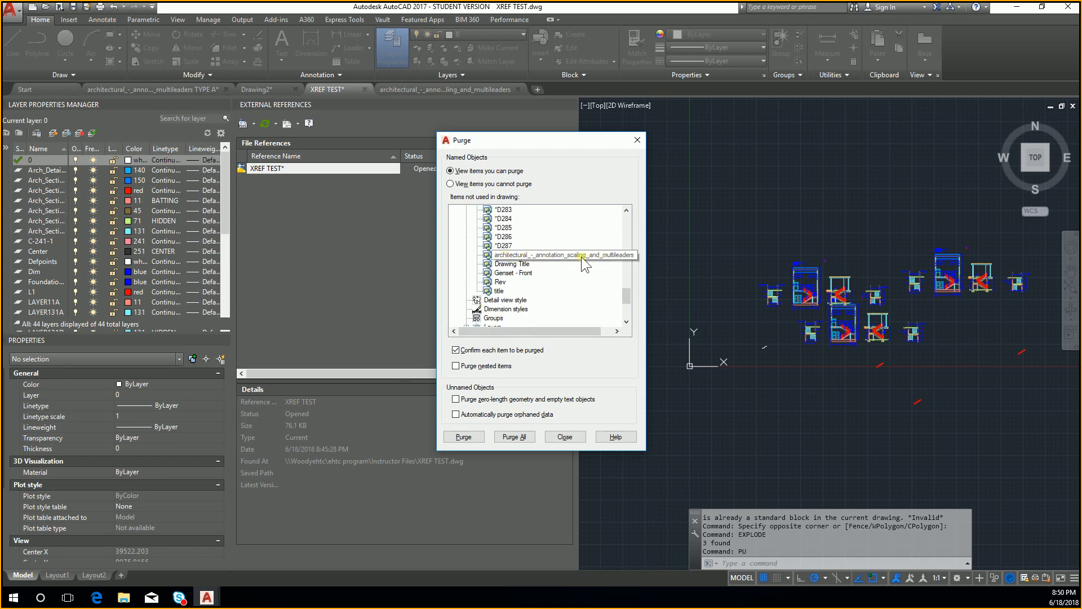
{"action": "left_click", "coordinate": [509, 438]}
{"action": "left_click", "coordinate": [564, 285]}
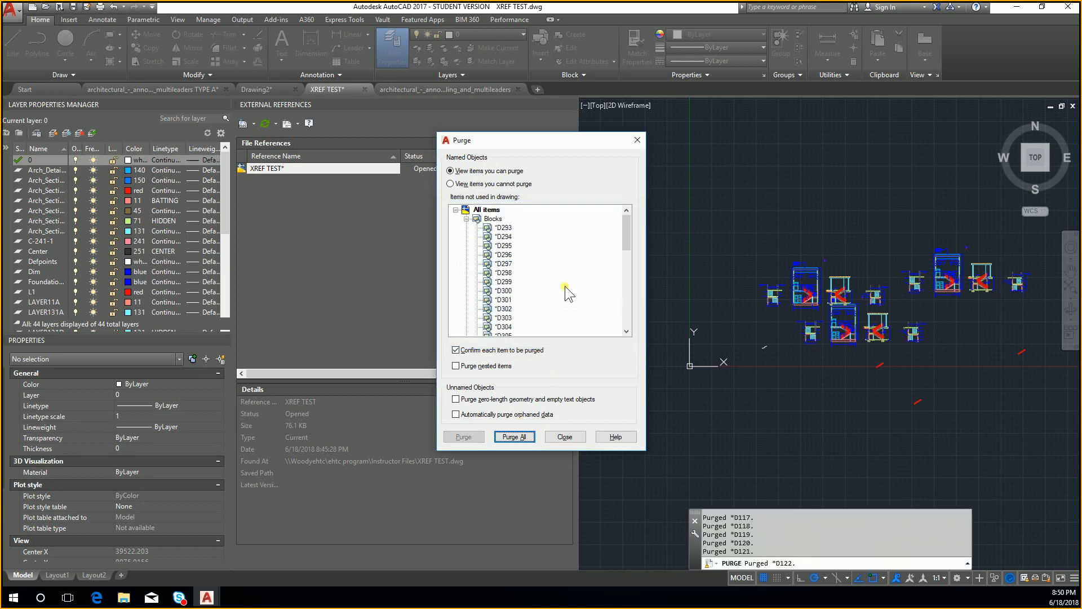
{"action": "scroll", "coordinate": [546, 282], "scroll_direction": "down", "scroll_amount": 10}
{"action": "scroll", "coordinate": [535, 280], "scroll_direction": "up", "scroll_amount": 10}
{"action": "scroll", "coordinate": [530, 283], "scroll_direction": "down", "scroll_amount": 6}
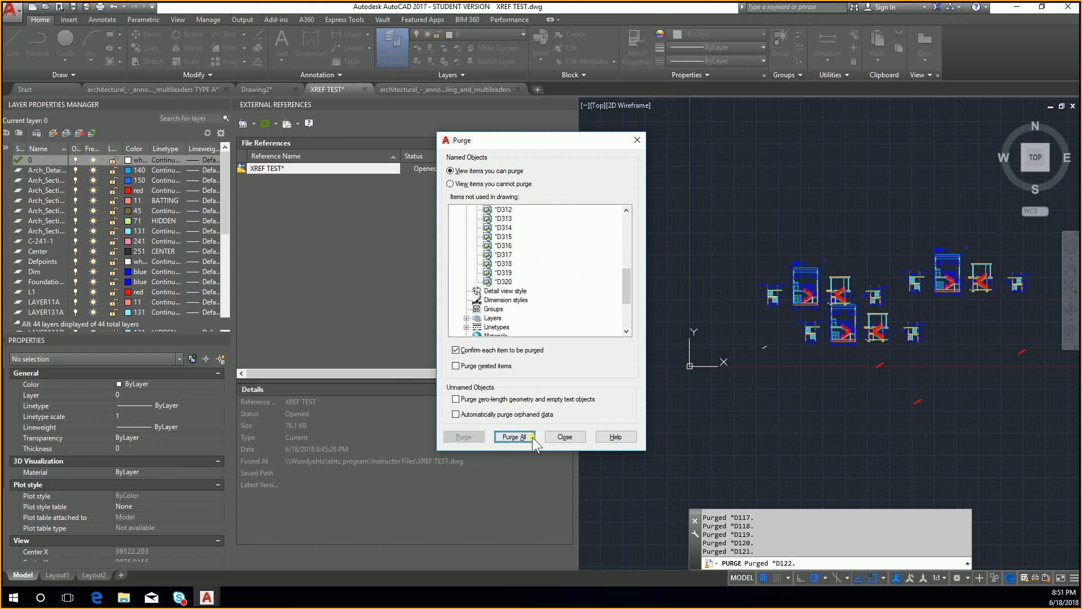
{"action": "left_click", "coordinate": [564, 436]}
- Attach architectural_-_annotation_scaling_and_multileaders.dwg as a full-path external reference, place it above the exploded copies, and inspect its stair section
{"action": "scroll", "coordinate": [849, 305], "scroll_direction": "up", "scroll_amount": 3}
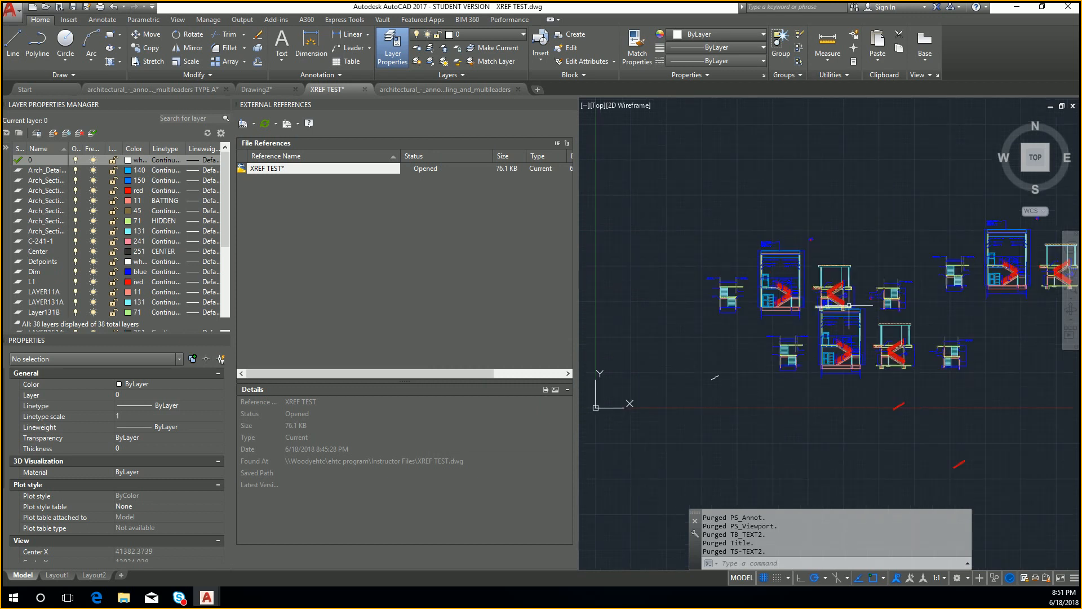
{"action": "type", "text": "attach"}
{"action": "key", "text": "Return"}
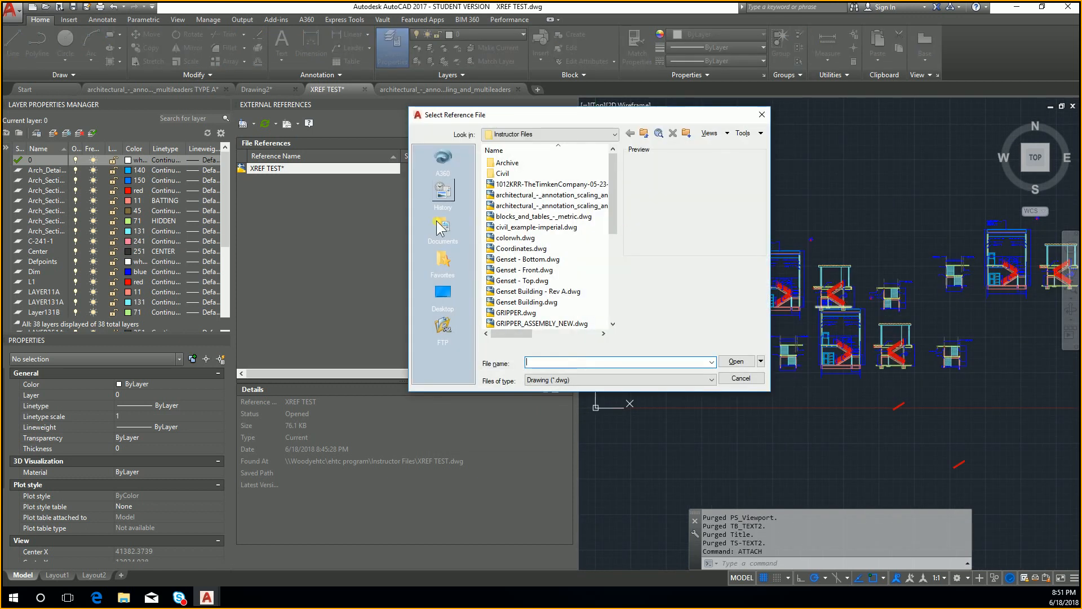
{"action": "left_click", "coordinate": [544, 206]}
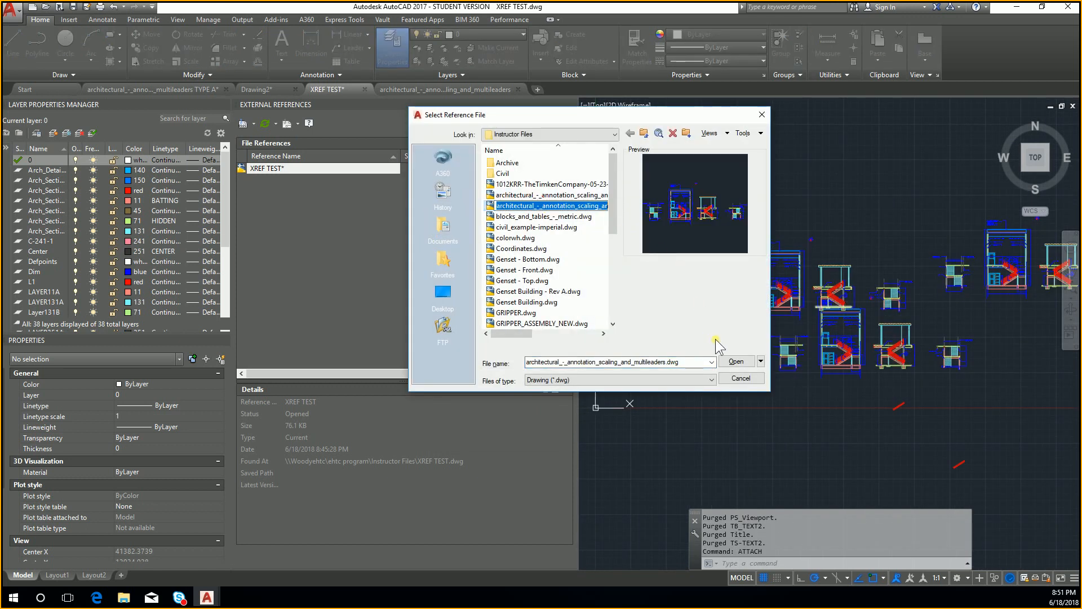
{"action": "left_click", "coordinate": [733, 360]}
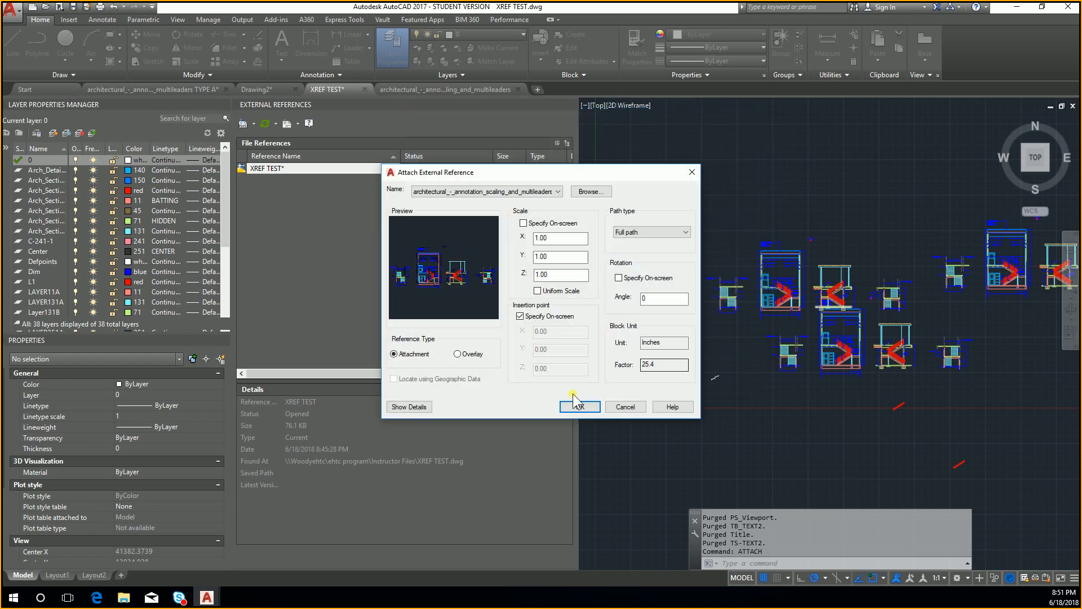
{"action": "left_click", "coordinate": [583, 406]}
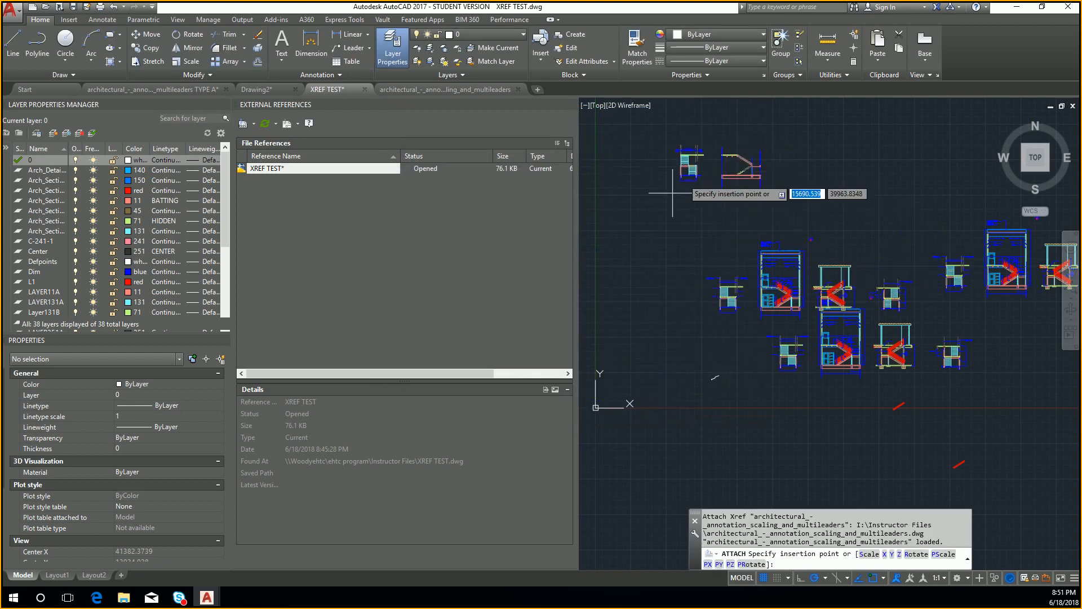
{"action": "left_click", "coordinate": [770, 180]}
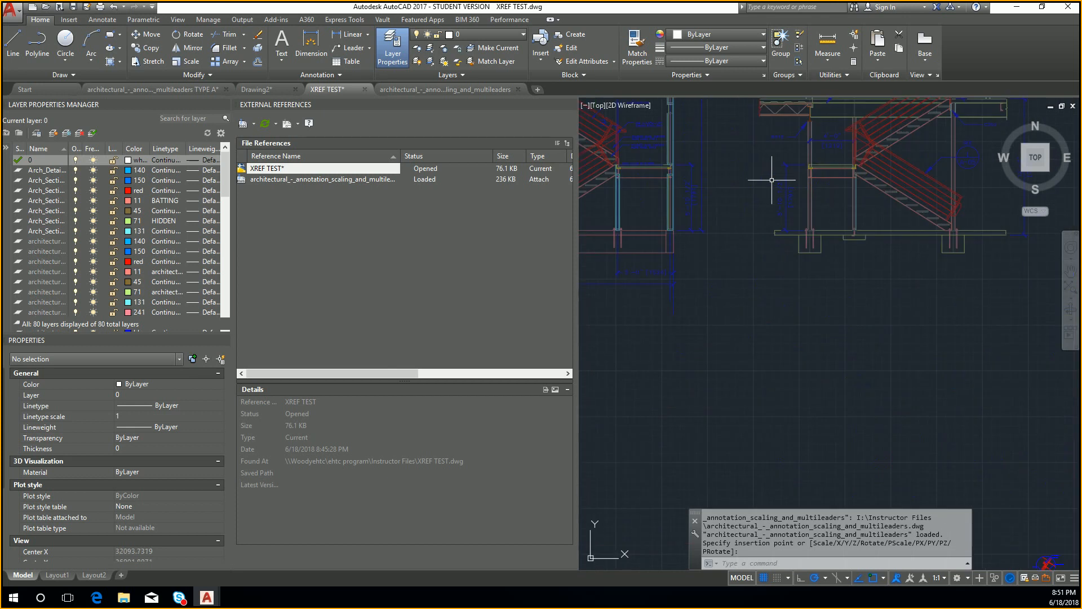
{"action": "mouse_move", "coordinate": [791, 192]}
{"action": "middle_mouse_down"}
{"action": "mouse_move", "coordinate": [879, 302]}
{"action": "mouse_move", "coordinate": [756, 349]}
{"action": "middle_mouse_up"}
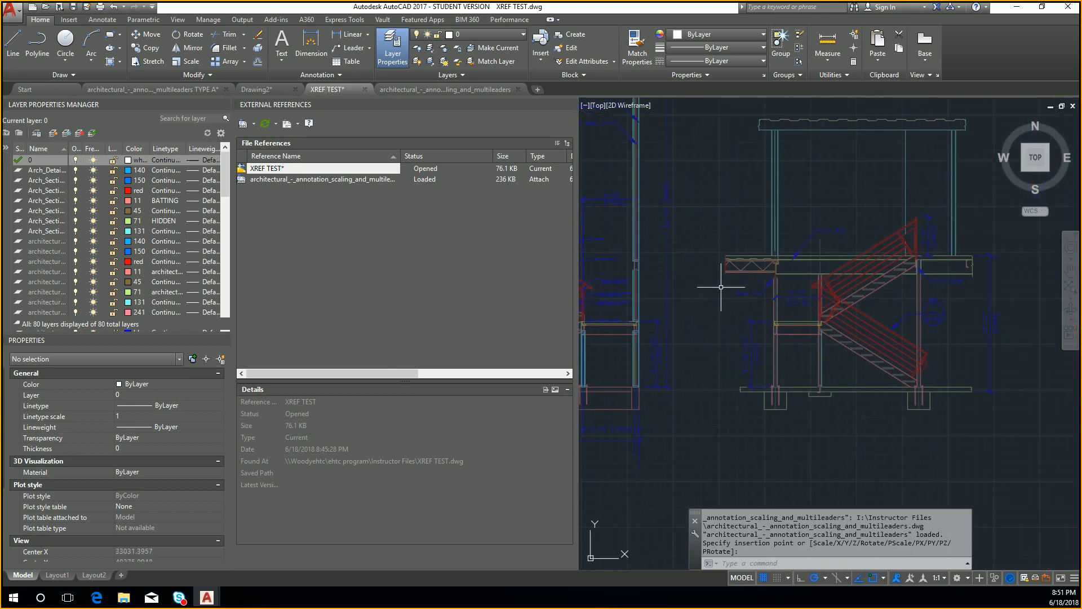
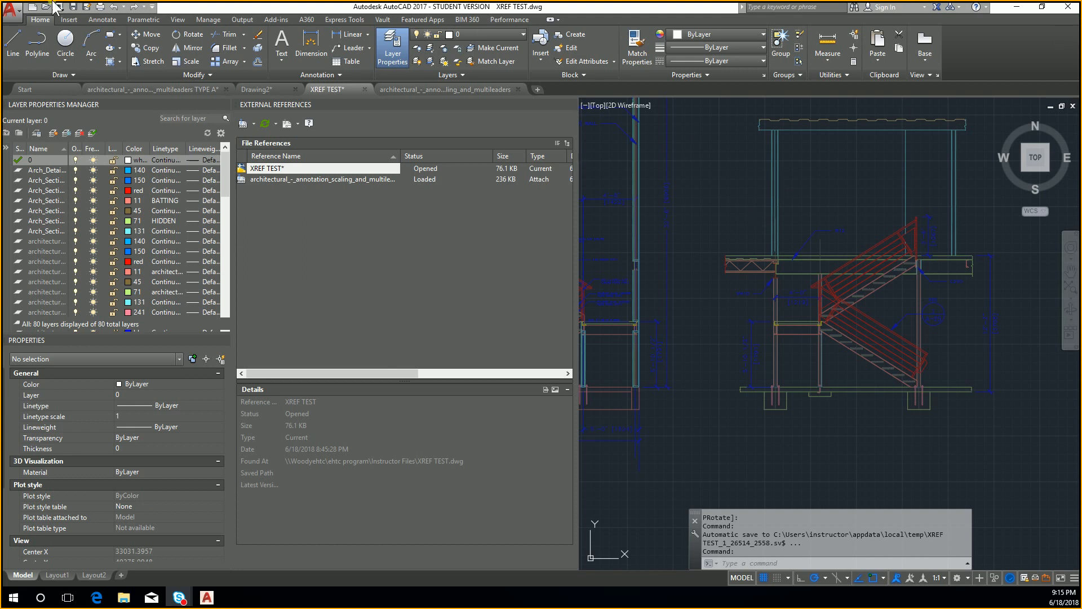
- Open DesignCenter and collapse the Database Connectivity sample folder in its folder tree
{"action": "left_click", "coordinate": [69, 20]}
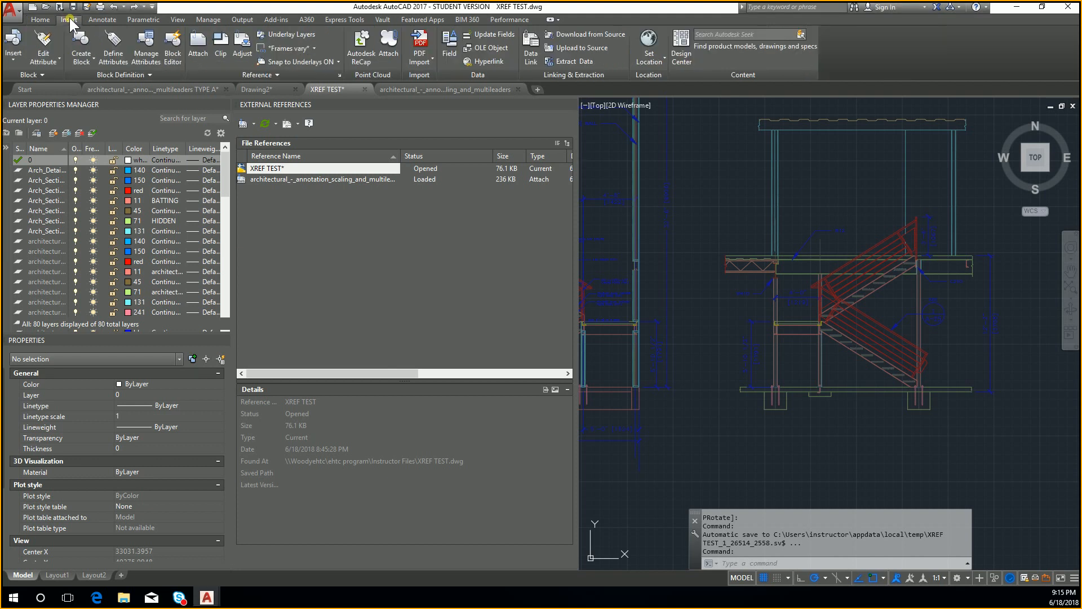
{"action": "left_click", "coordinate": [679, 57]}
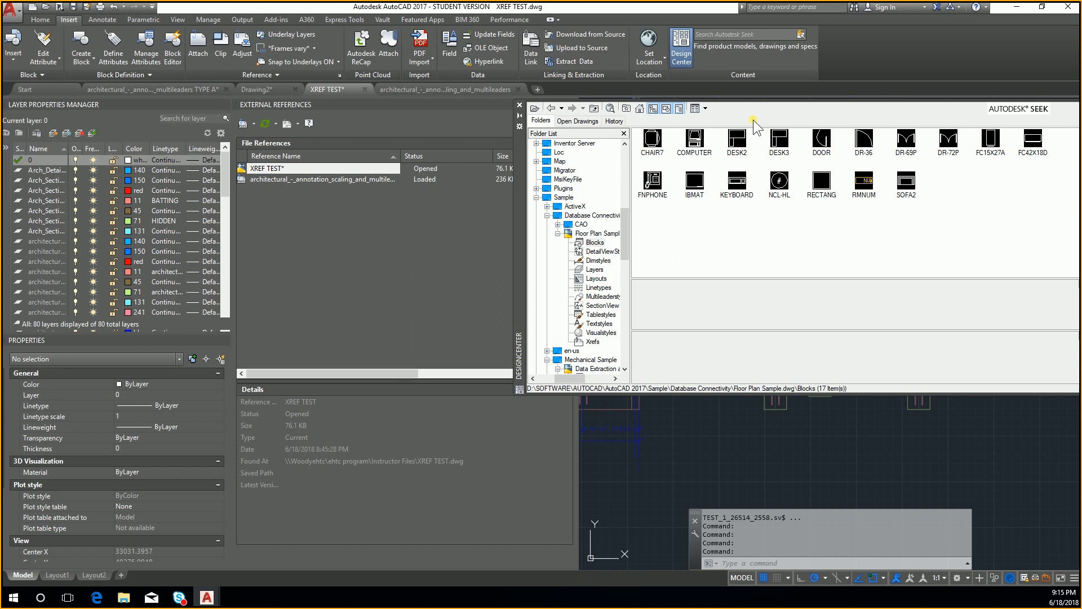
{"action": "left_click", "coordinate": [546, 215]}
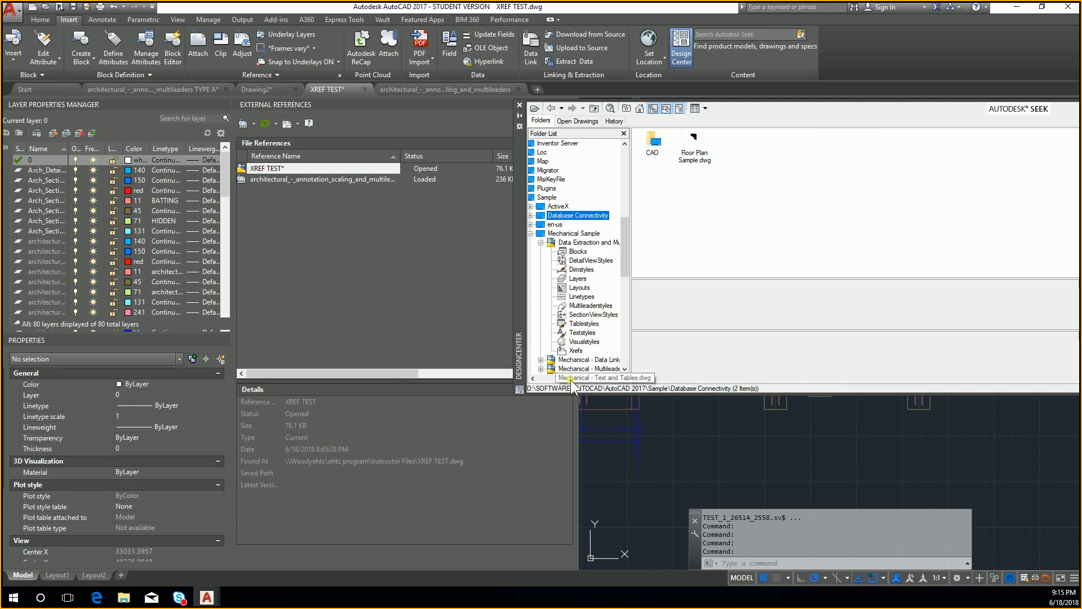
{"action": "left_click_drag", "start_coordinate": [571, 380], "coordinate": [548, 380]}
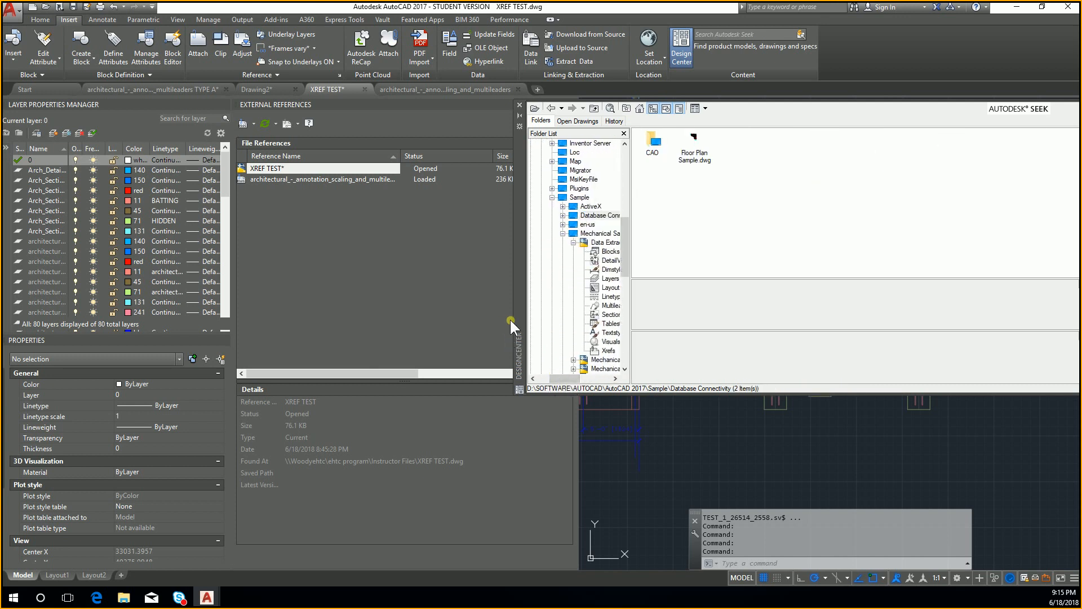
{"action": "left_click", "coordinate": [725, 106]}
{"action": "left_click_drag", "start_coordinate": [522, 139], "coordinate": [418, 144]}
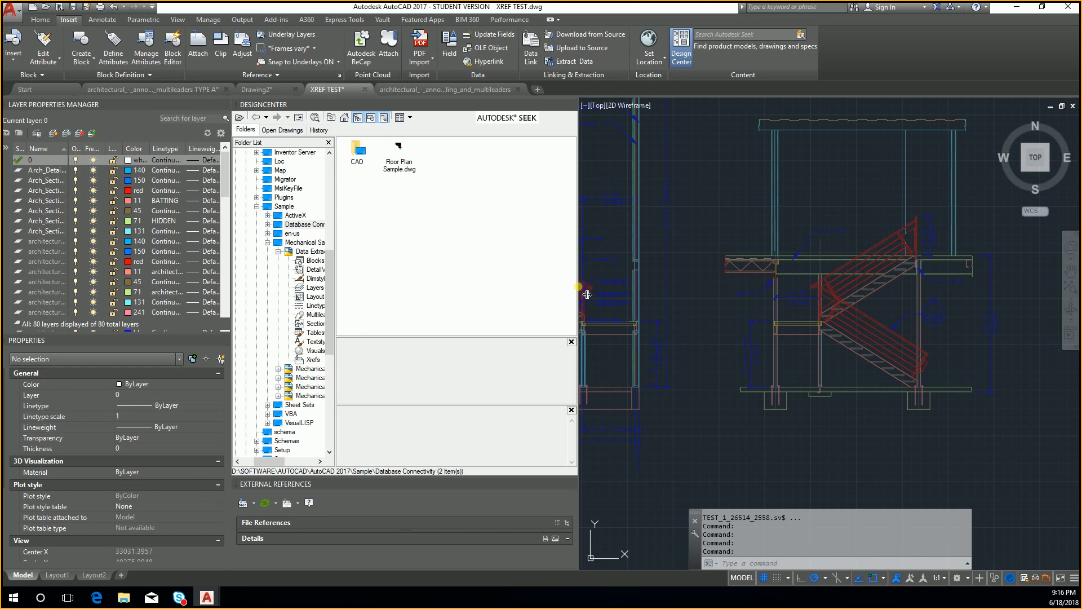
{"action": "left_click_drag", "start_coordinate": [587, 294], "coordinate": [998, 295]}
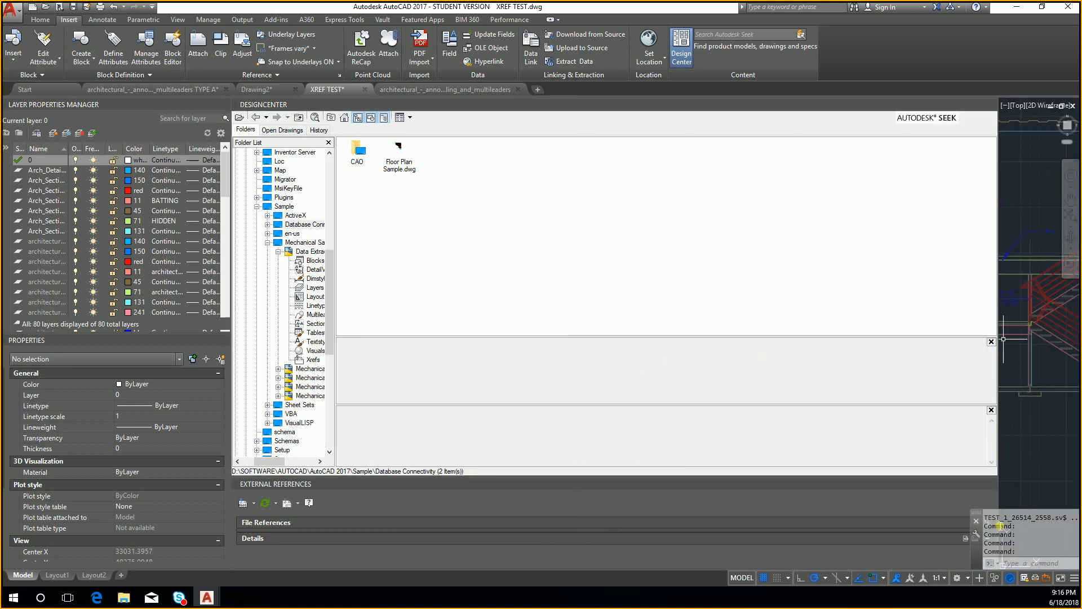
{"action": "left_click_drag", "start_coordinate": [998, 508], "coordinate": [418, 502]}
{"action": "left_click_drag", "start_coordinate": [345, 105], "coordinate": [521, 113]}
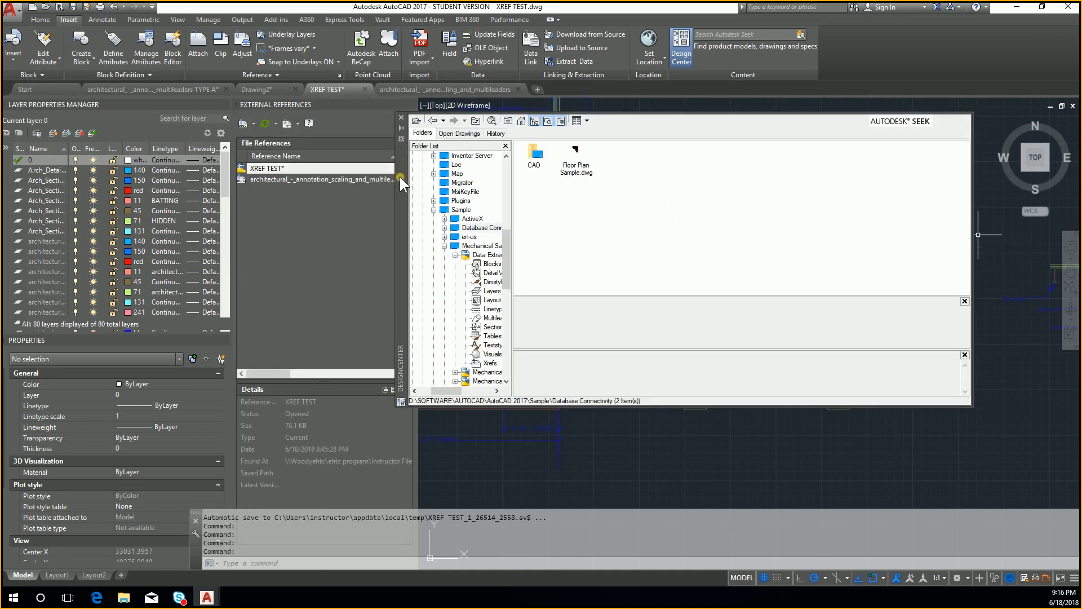
- Enlarge the floating DesignCenter window over most of the screen and widen its folder list to show full names
{"action": "left_click_drag", "start_coordinate": [400, 178], "coordinate": [61, 12]}
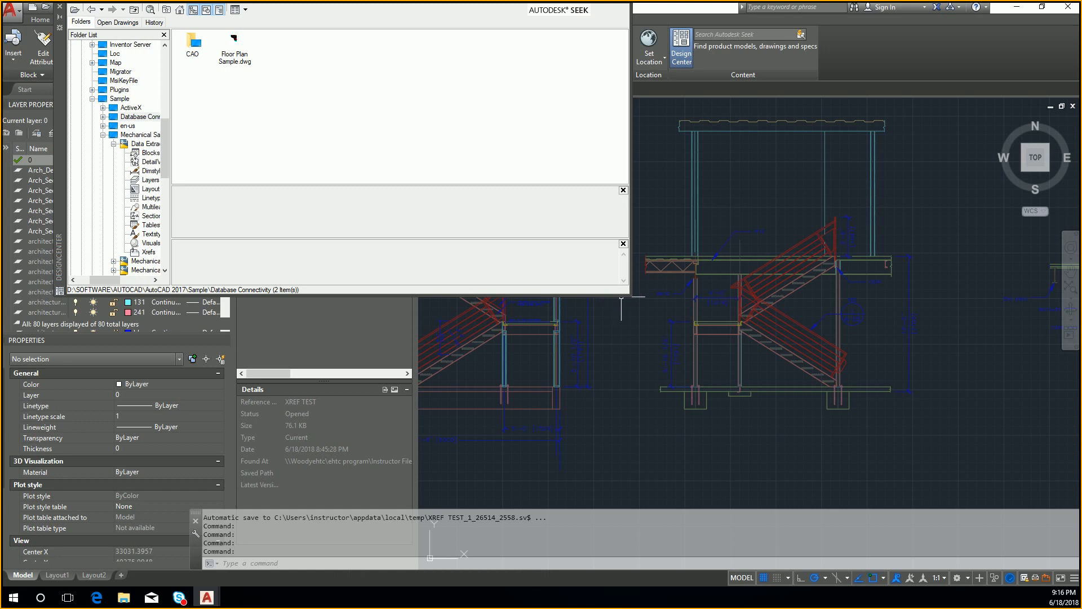
{"action": "left_click_drag", "start_coordinate": [629, 294], "coordinate": [958, 533]}
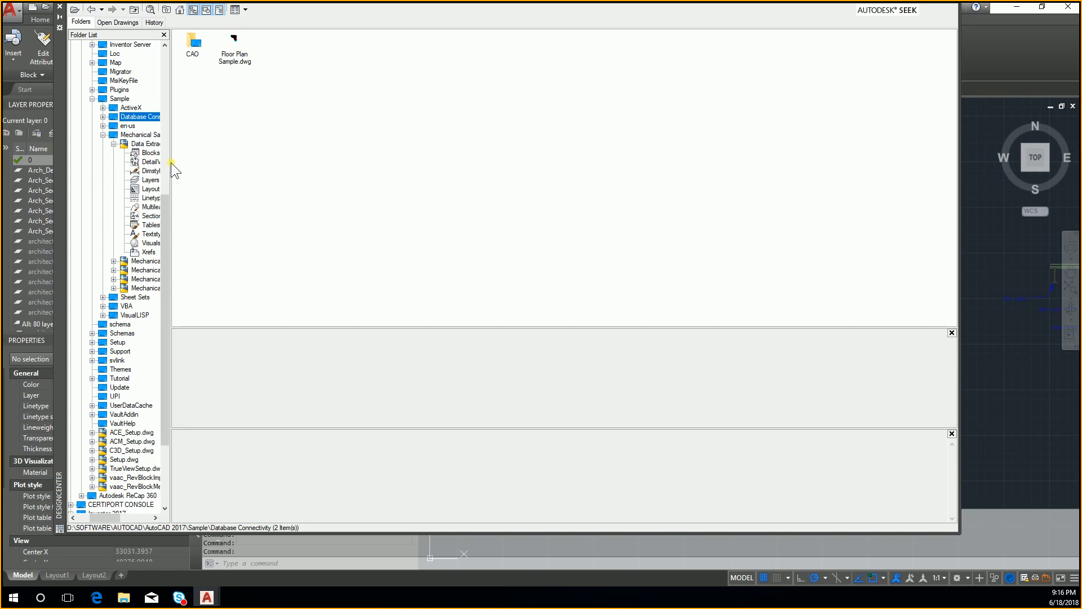
{"action": "left_click_drag", "start_coordinate": [179, 50], "coordinate": [277, 82]}
- Collapse and re-expand the Sample folder in the folder tree and check the contents of its Database Connectivity folder
{"action": "scroll", "coordinate": [141, 186], "scroll_direction": "up", "scroll_amount": 10}
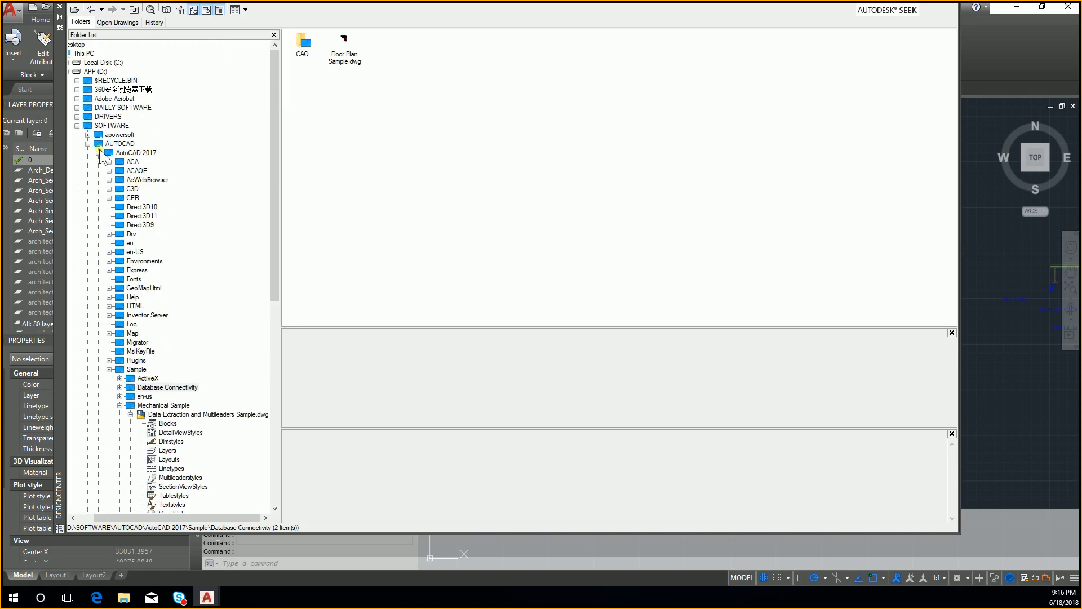
{"action": "scroll", "coordinate": [141, 164], "scroll_direction": "down", "scroll_amount": 3}
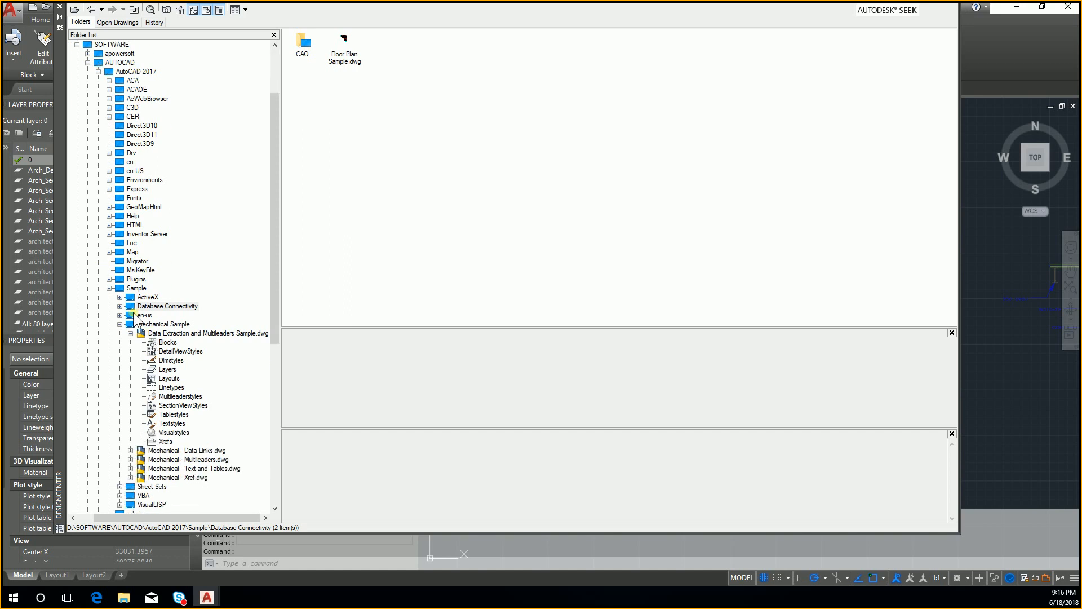
{"action": "left_click", "coordinate": [110, 288]}
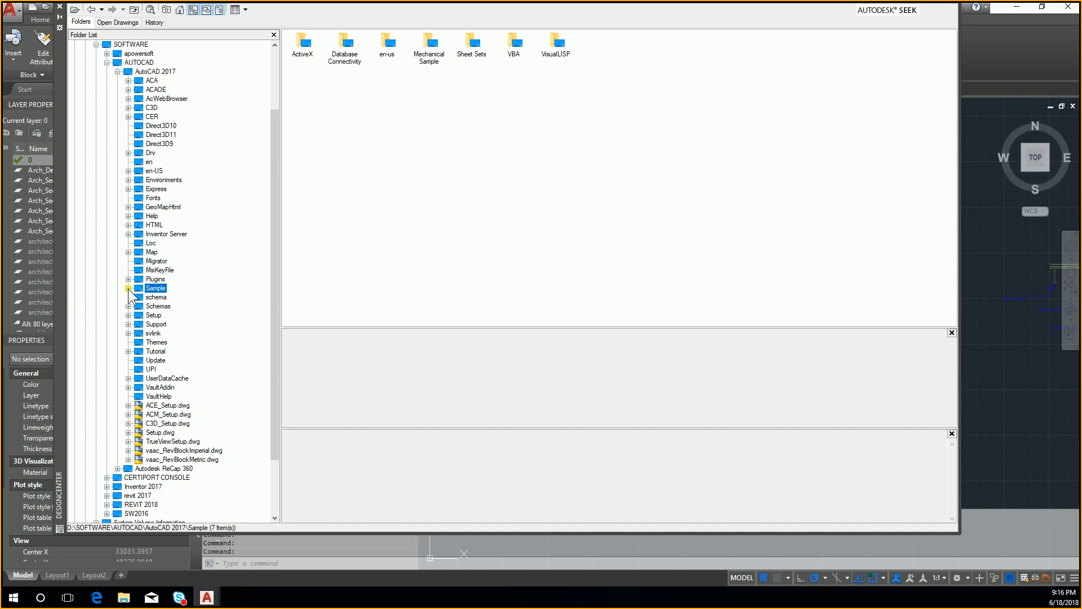
{"action": "left_click", "coordinate": [128, 288]}
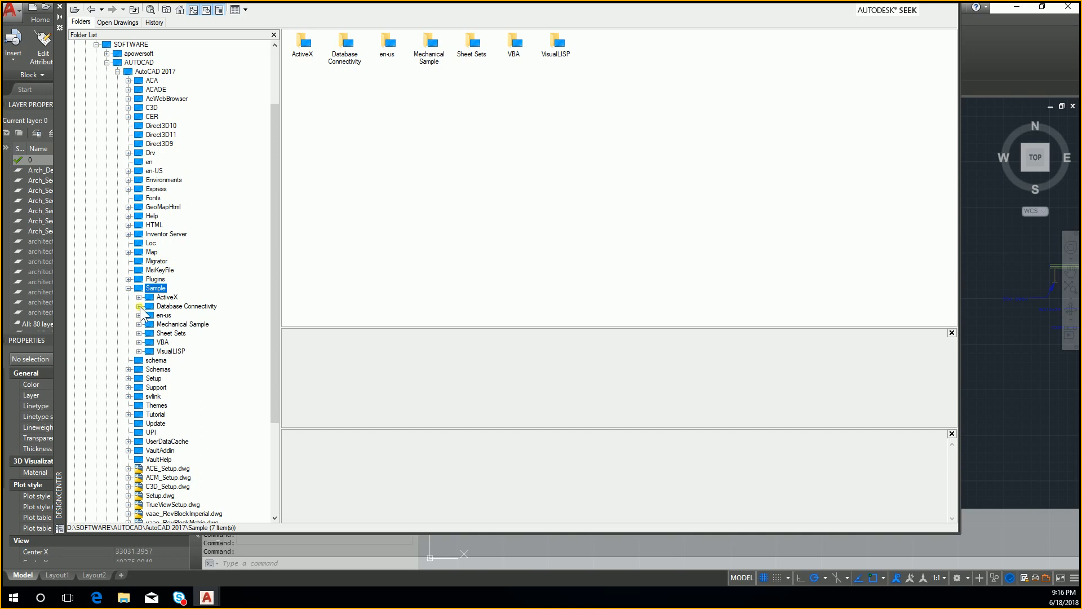
{"action": "left_click", "coordinate": [139, 307]}
{"action": "left_click", "coordinate": [171, 307]}
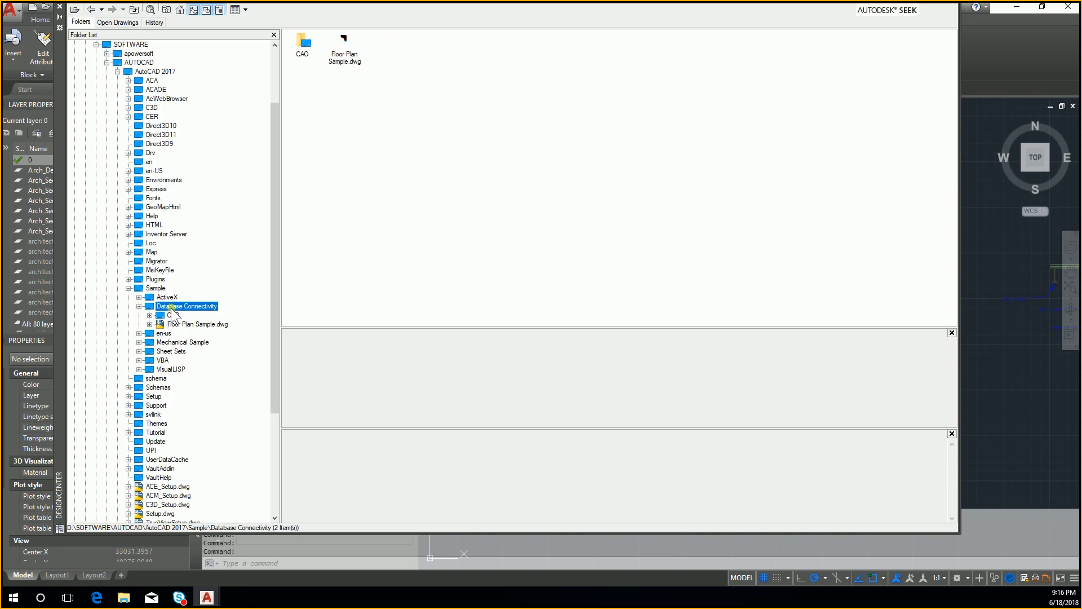
{"action": "left_click", "coordinate": [171, 315]}
{"action": "left_click", "coordinate": [139, 306]}
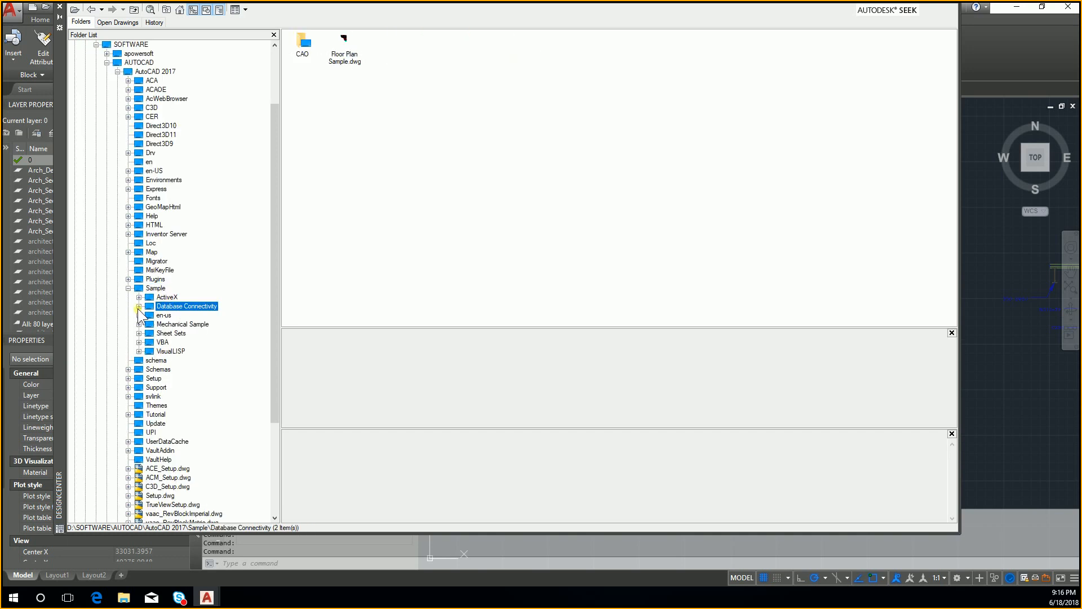
- Expand the en-us DesignCenter sample folder and display the blocks stored in Electrical Power.dwg
{"action": "left_click", "coordinate": [138, 316]}
{"action": "left_click", "coordinate": [149, 324]}
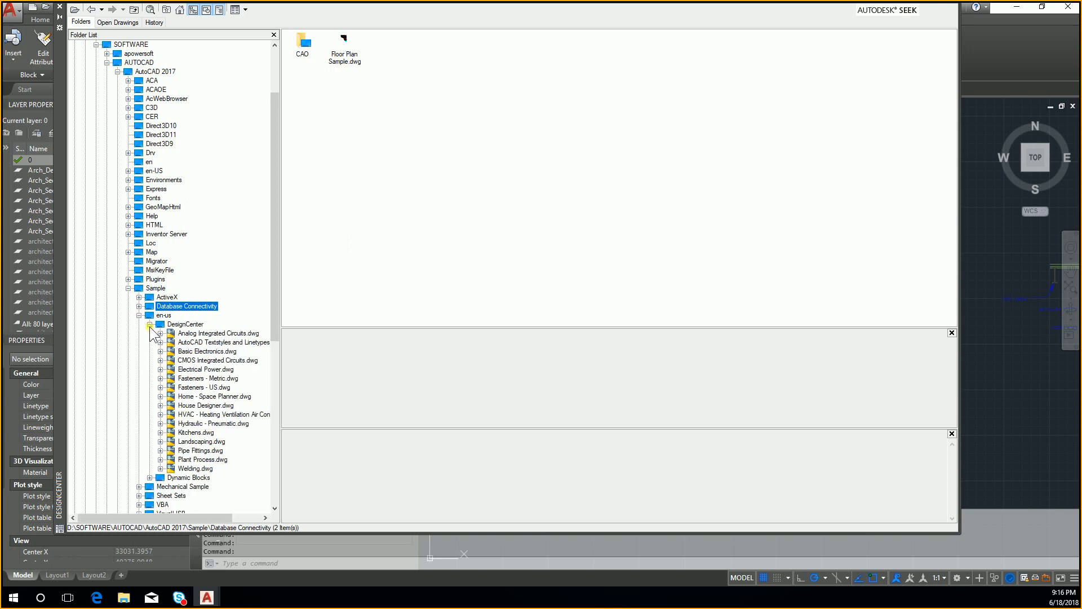
{"action": "left_click", "coordinate": [217, 333]}
{"action": "left_click", "coordinate": [217, 360]}
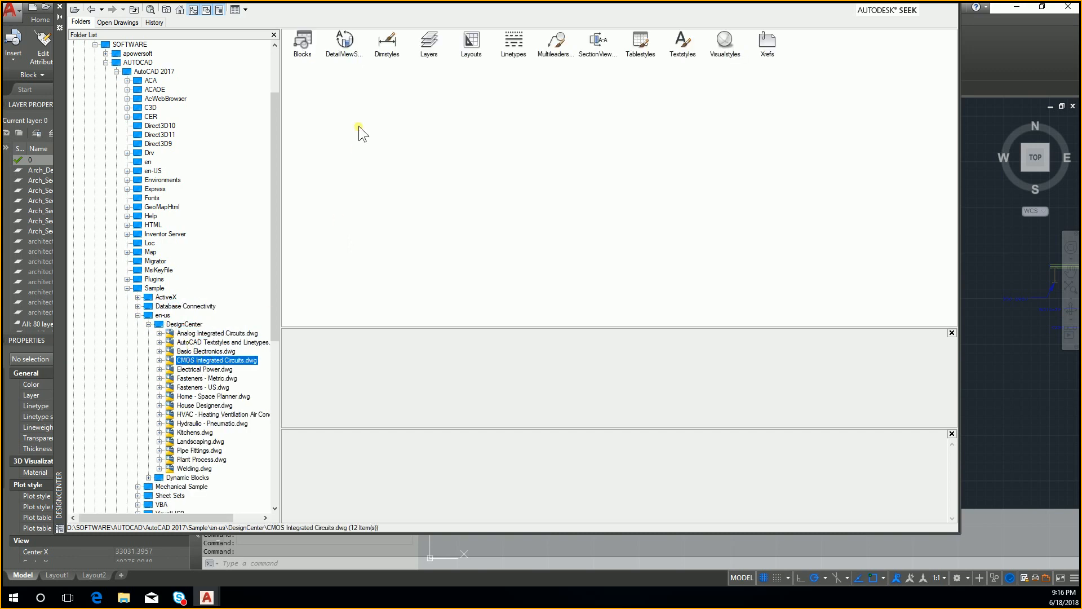
{"action": "left_click", "coordinate": [214, 369]}
{"action": "left_click", "coordinate": [303, 50]}
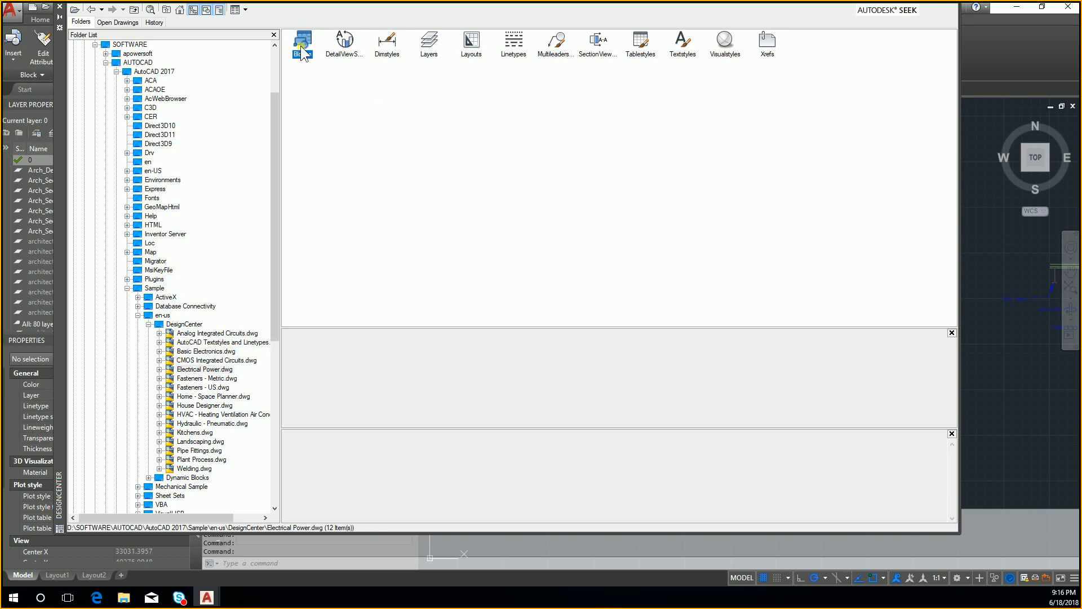
{"action": "double_click", "coordinate": [303, 50]}
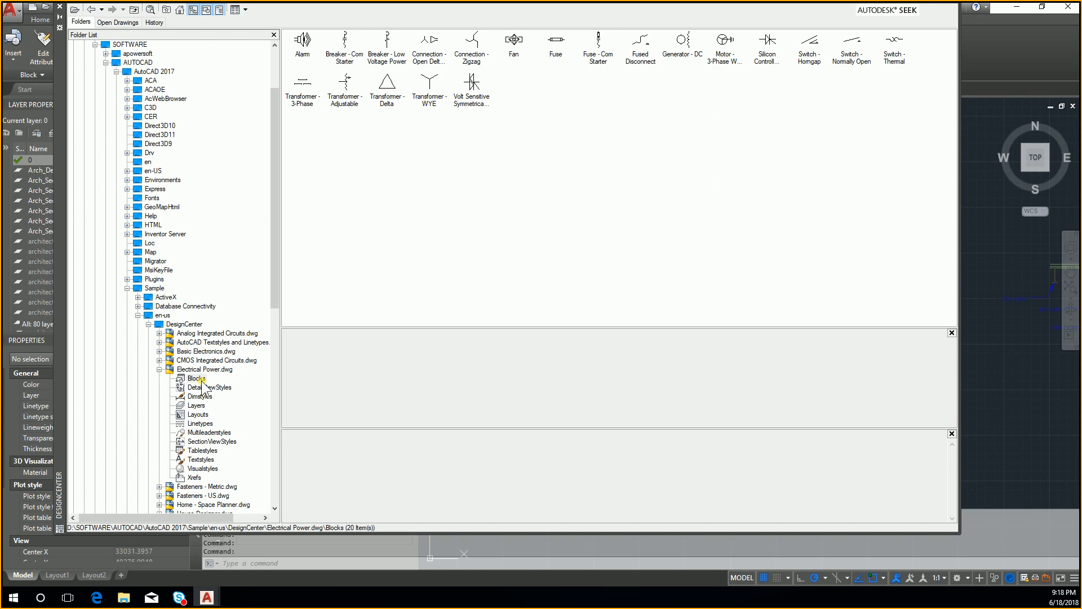
- Display the blocks of Pipe Fittings.dwg and of Plant Process.dwg from the DesignCenter sample folder
{"action": "scroll", "coordinate": [260, 446], "scroll_direction": "down", "scroll_amount": 6}
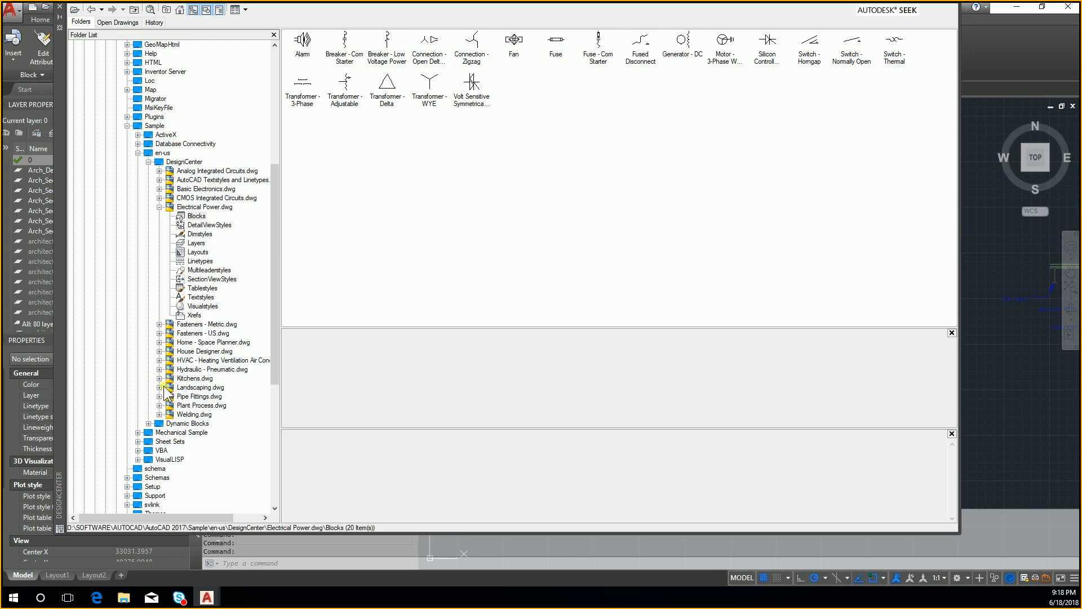
{"action": "left_click", "coordinate": [159, 396]}
{"action": "left_click", "coordinate": [196, 405]}
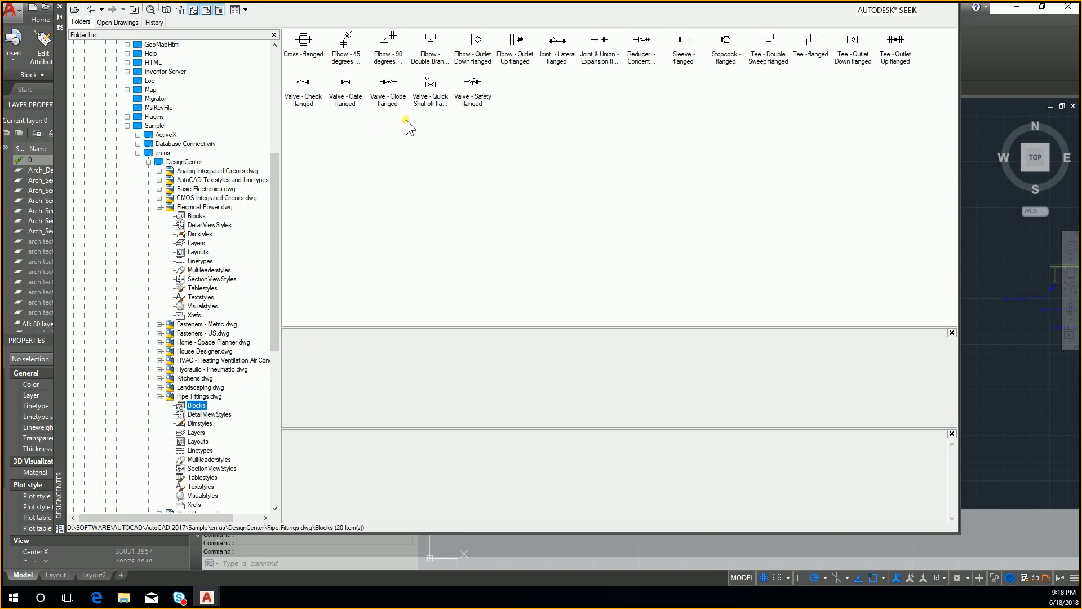
{"action": "scroll", "coordinate": [253, 386], "scroll_direction": "down", "scroll_amount": 2}
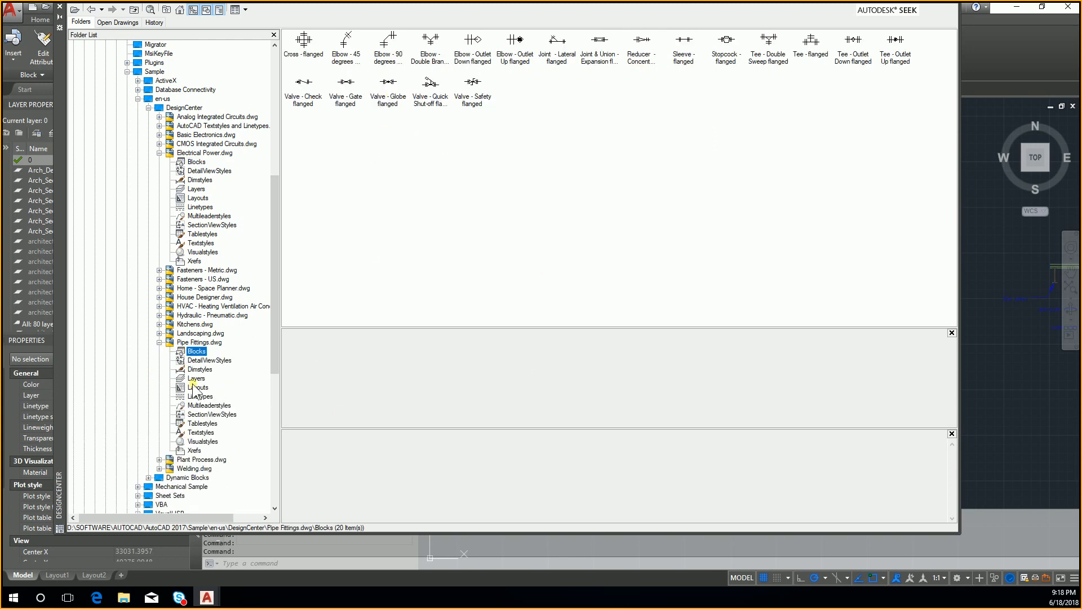
{"action": "left_click", "coordinate": [159, 459]}
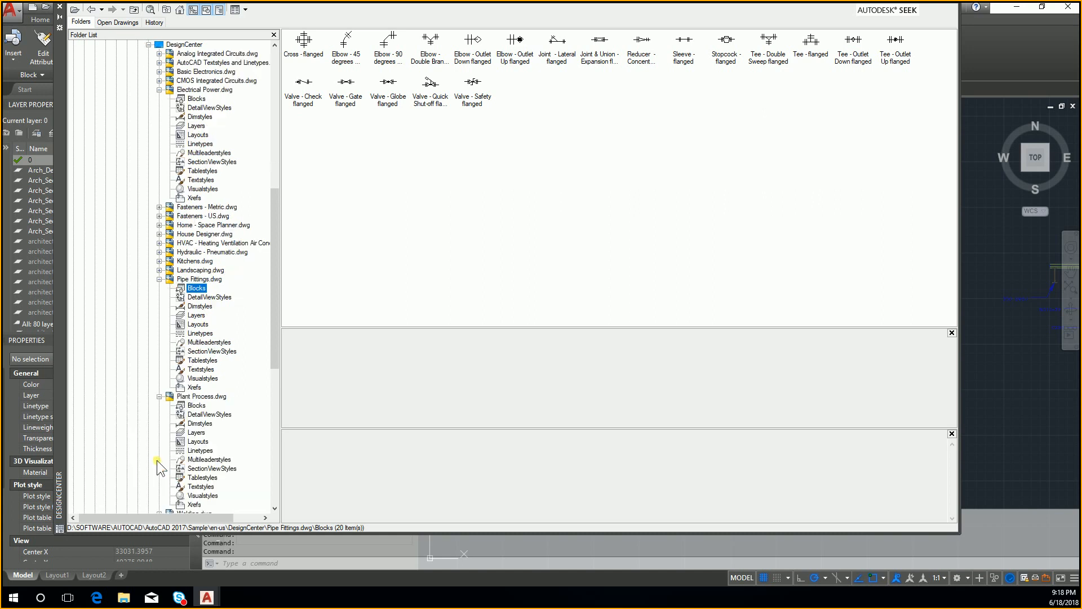
{"action": "left_click", "coordinate": [194, 405]}
- Preview several Plant Process blocks, including the compressors, air-cooled exchanger, electric heater, reboiler kettle, centrifugal pump and blower
{"action": "left_click", "coordinate": [430, 43]}
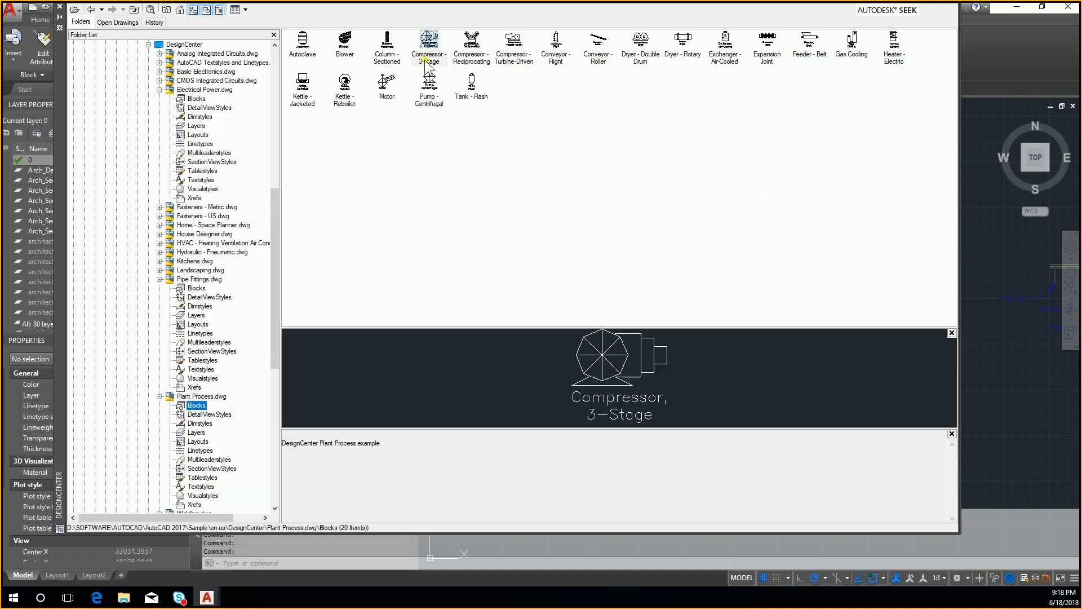
{"action": "left_click", "coordinate": [511, 48]}
{"action": "left_click", "coordinate": [472, 51]}
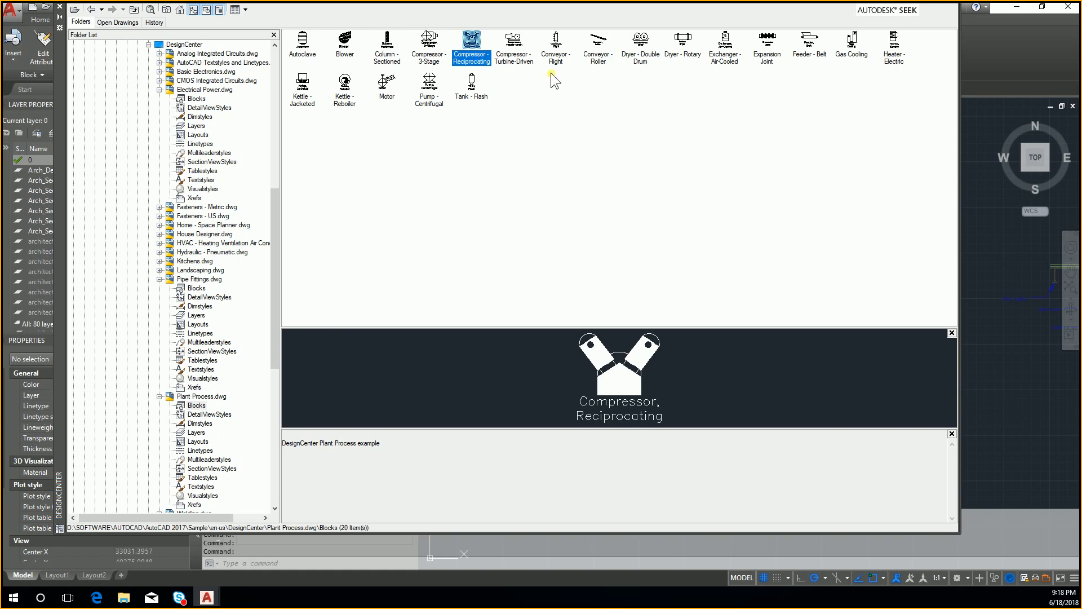
{"action": "left_click", "coordinate": [724, 55]}
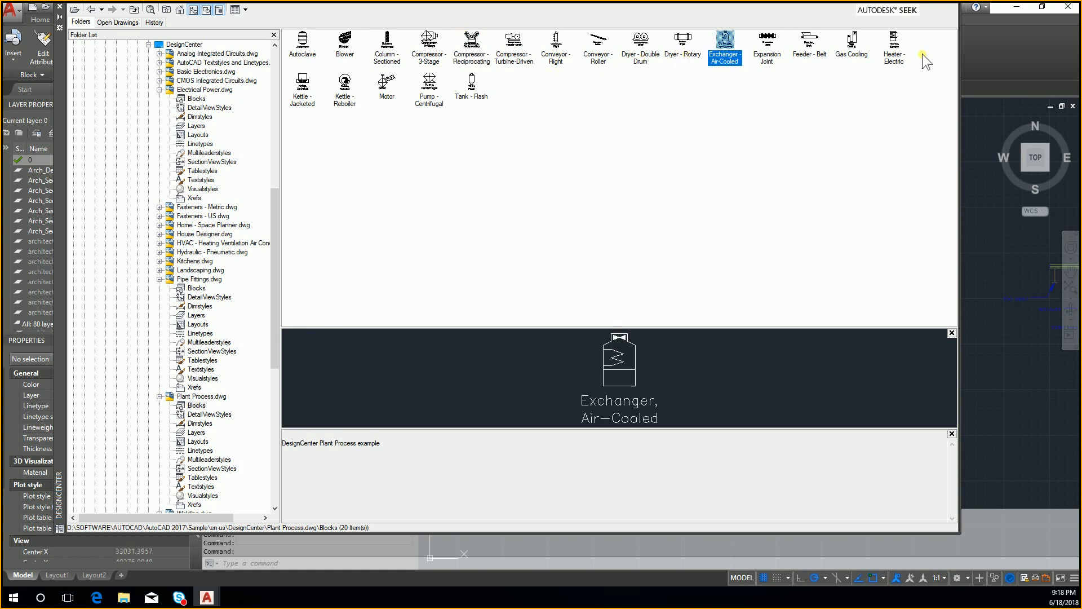
{"action": "left_click", "coordinate": [879, 52]}
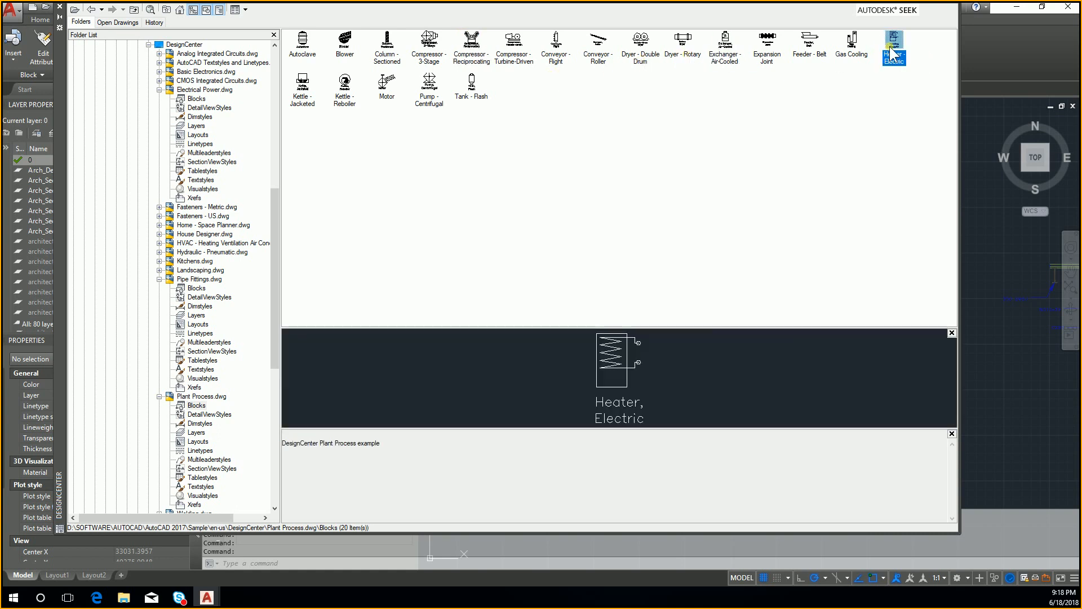
{"action": "left_click", "coordinate": [304, 97]}
{"action": "left_click", "coordinate": [345, 88]}
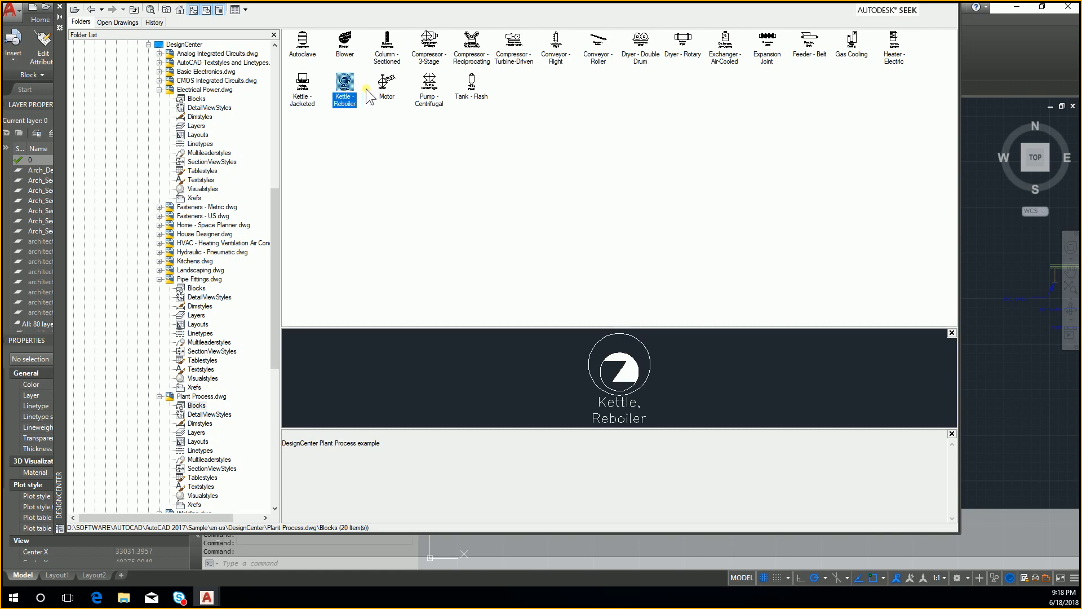
{"action": "left_click", "coordinate": [429, 87]}
{"action": "left_click", "coordinate": [344, 42]}
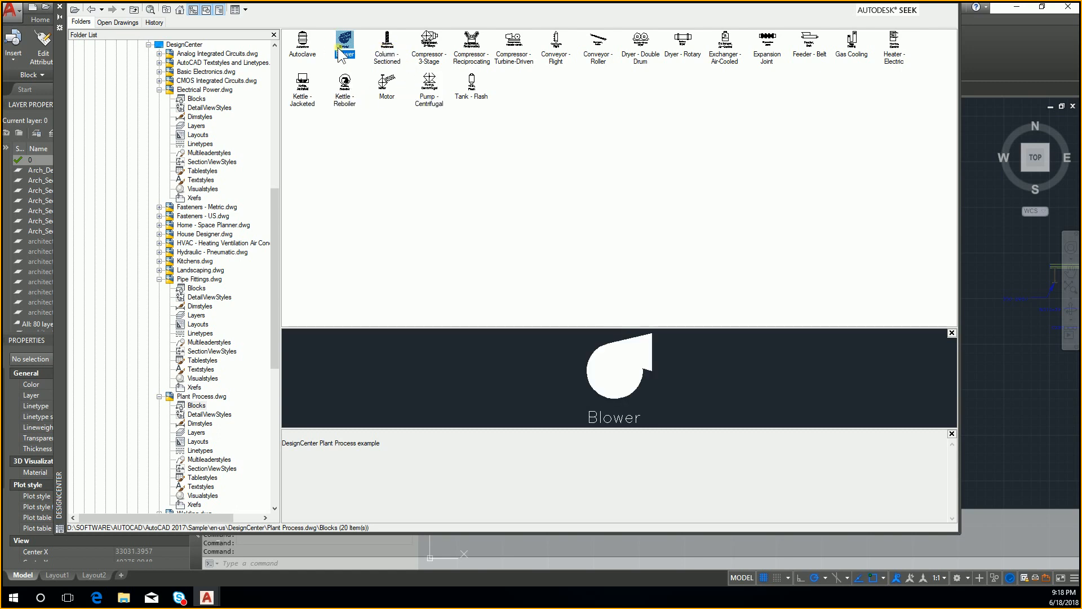
{"action": "left_click", "coordinate": [429, 44]}
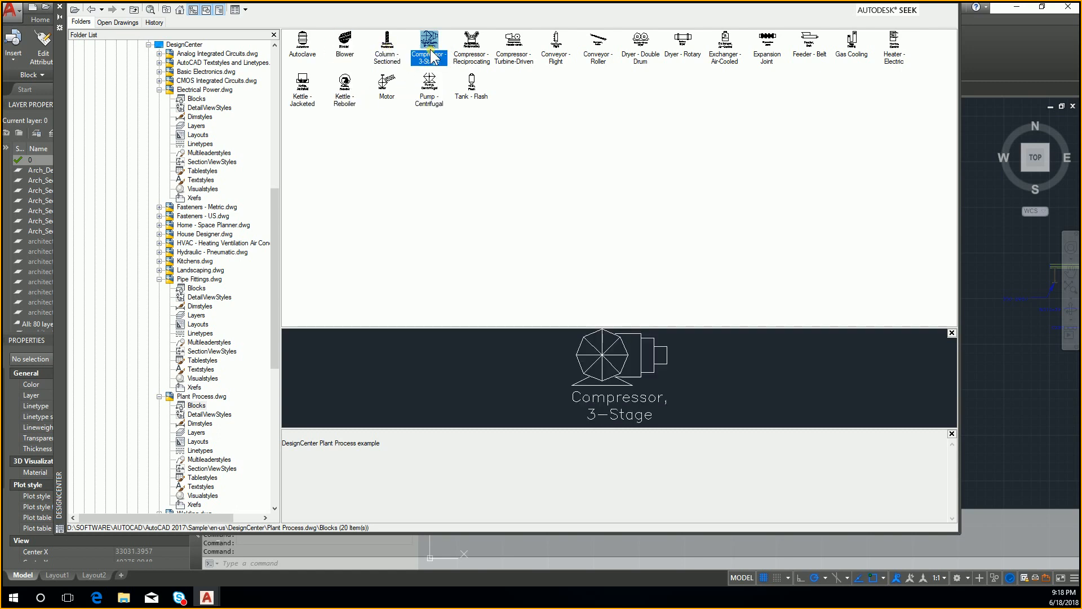
{"action": "left_click", "coordinate": [724, 46]}
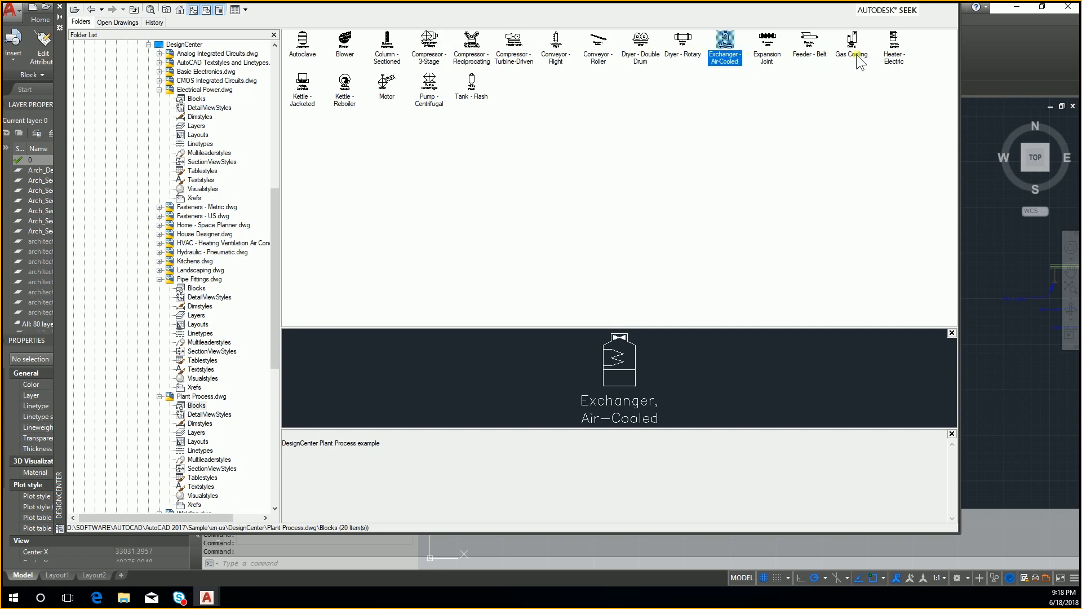
- Insert the Heater - Electric block at scale 1 and rotation 0 in the visible drawing area beside DesignCenter
{"action": "left_click", "coordinate": [886, 48]}
{"action": "double_click", "coordinate": [887, 47]}
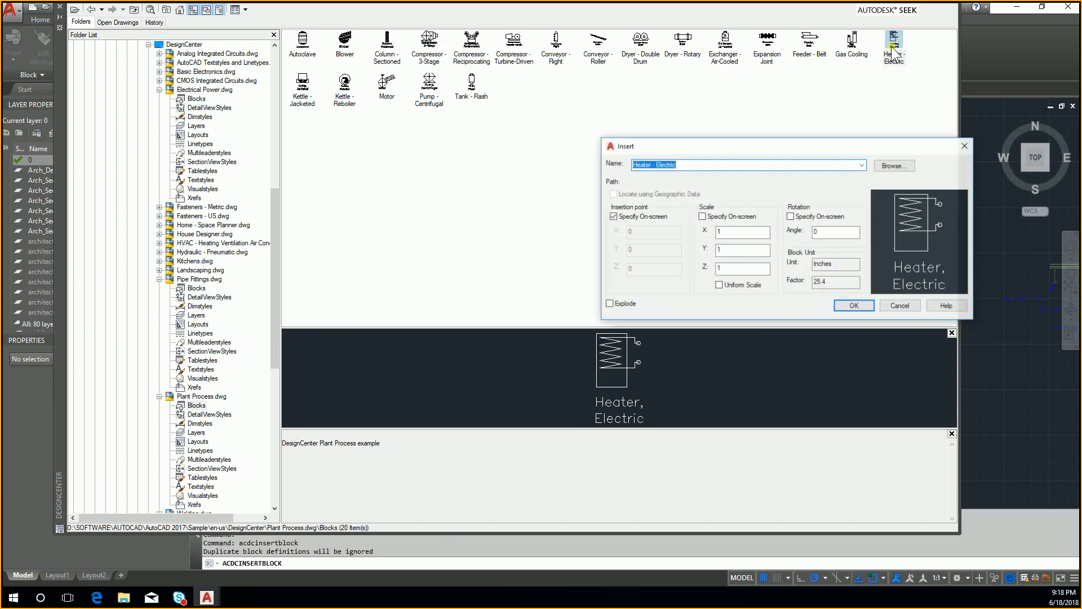
{"action": "left_click", "coordinate": [856, 305]}
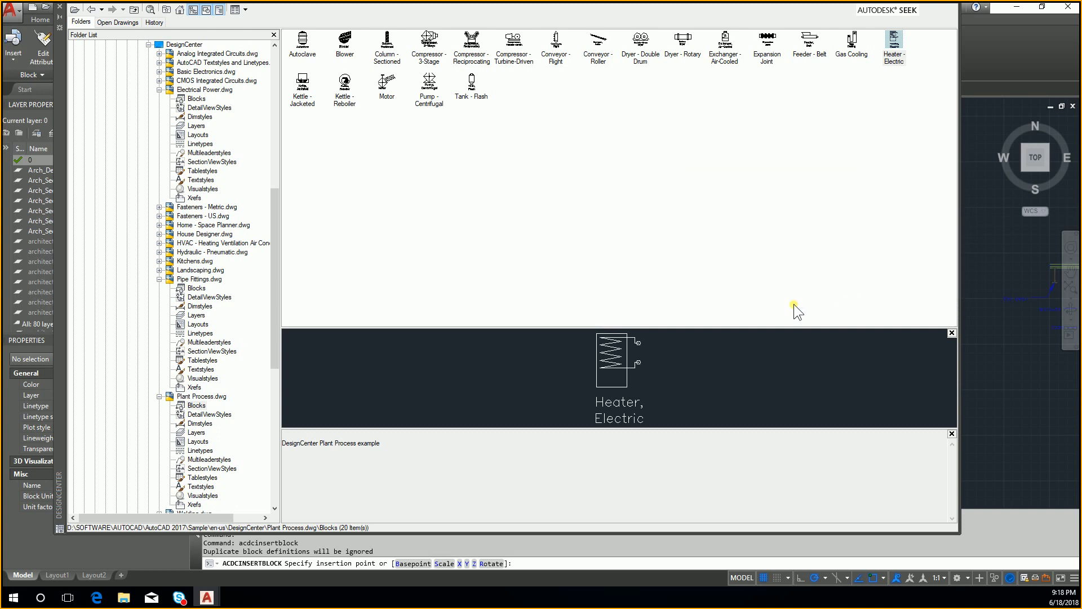
{"action": "left_click", "coordinate": [981, 249]}
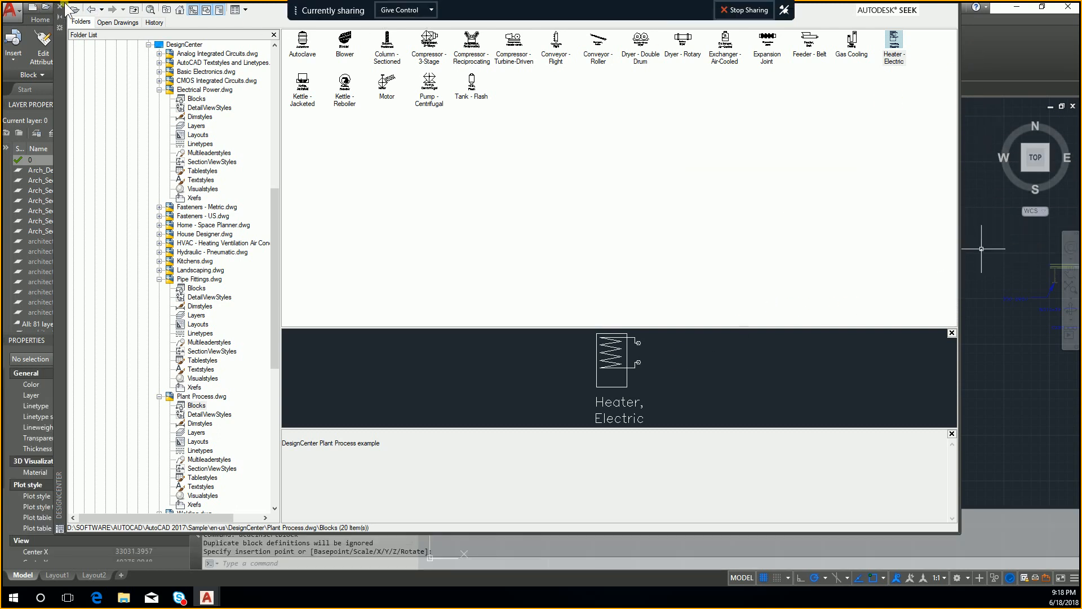
- Close DesignCenter and inspect the inserted Heater - Electric block up close in the drawing
{"action": "left_click", "coordinate": [60, 7]}
{"action": "scroll", "coordinate": [941, 241], "scroll_direction": "up", "scroll_amount": 4}
{"action": "mouse_move", "coordinate": [941, 241]}
{"action": "middle_mouse_down"}
{"action": "mouse_move", "coordinate": [885, 256]}
{"action": "mouse_move", "coordinate": [614, 218]}
{"action": "middle_mouse_up"}
{"action": "scroll", "coordinate": [715, 251], "scroll_direction": "up", "scroll_amount": 4}
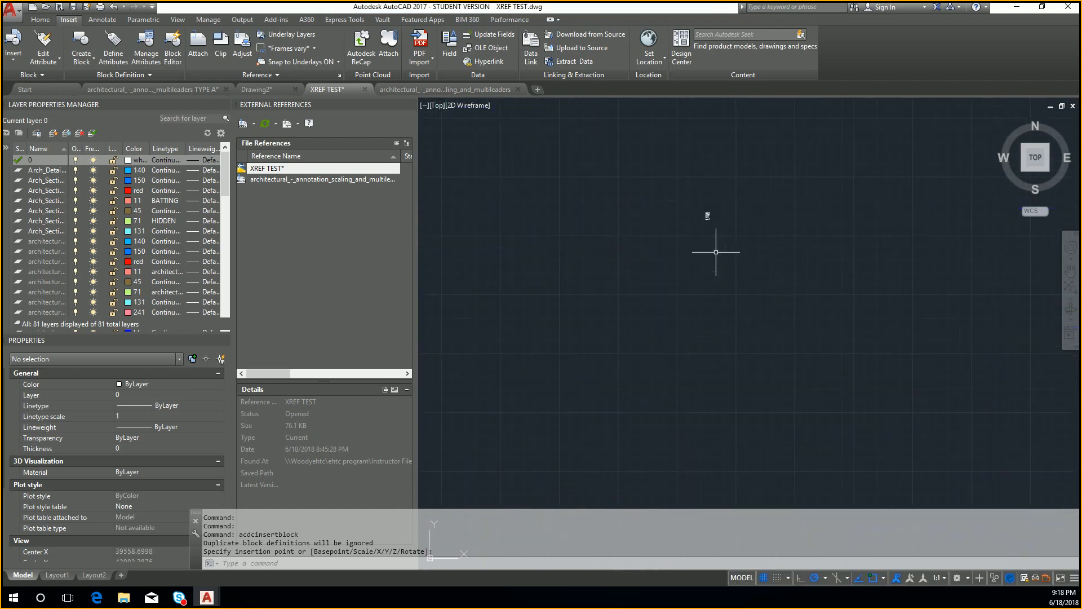
{"action": "scroll", "coordinate": [706, 202], "scroll_direction": "up", "scroll_amount": 8}
{"action": "scroll", "coordinate": [705, 198], "scroll_direction": "up", "scroll_amount": 4}
{"action": "middle_click_drag", "start_coordinate": [686, 102], "coordinate": [686, 170]}
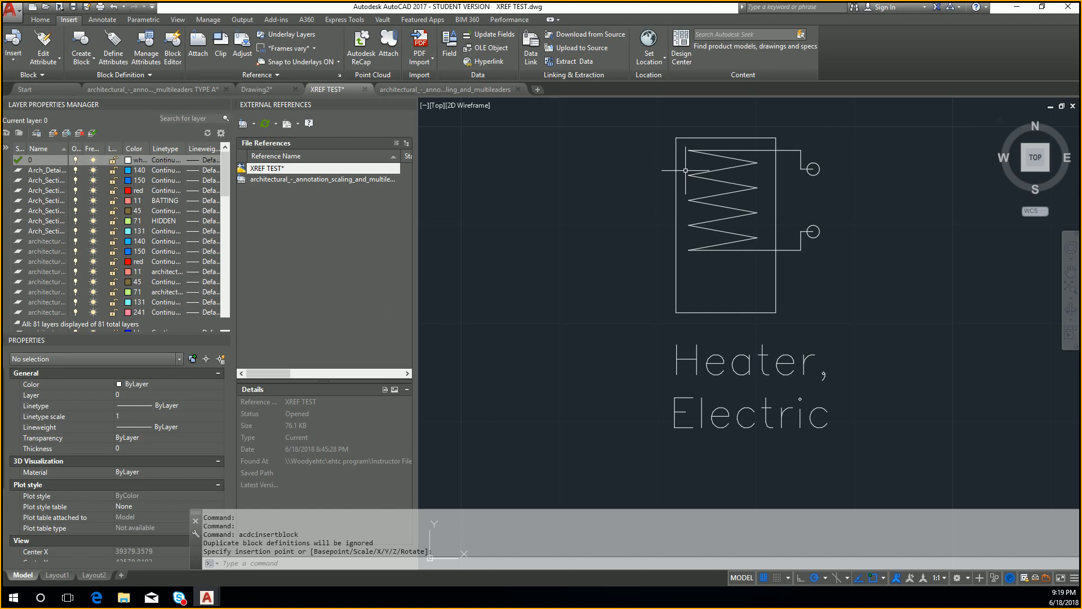
- Reopen DesignCenter, collapse Pipe Fittings.dwg in the folder tree and display the blocks of Landscaping.dwg
{"action": "left_click", "coordinate": [681, 50]}
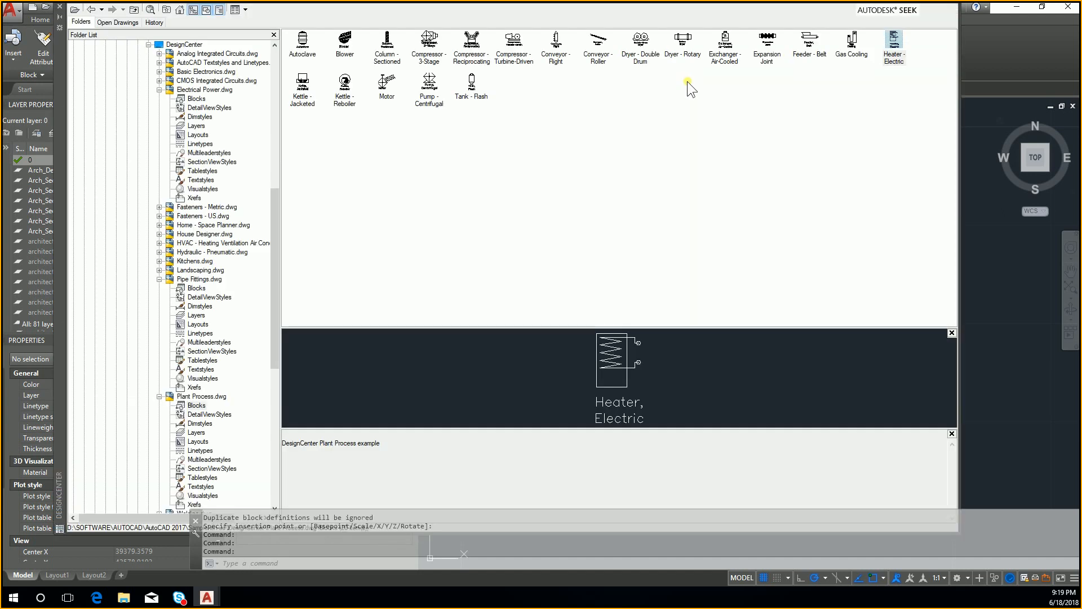
{"action": "scroll", "coordinate": [186, 248], "scroll_direction": "down", "scroll_amount": 1}
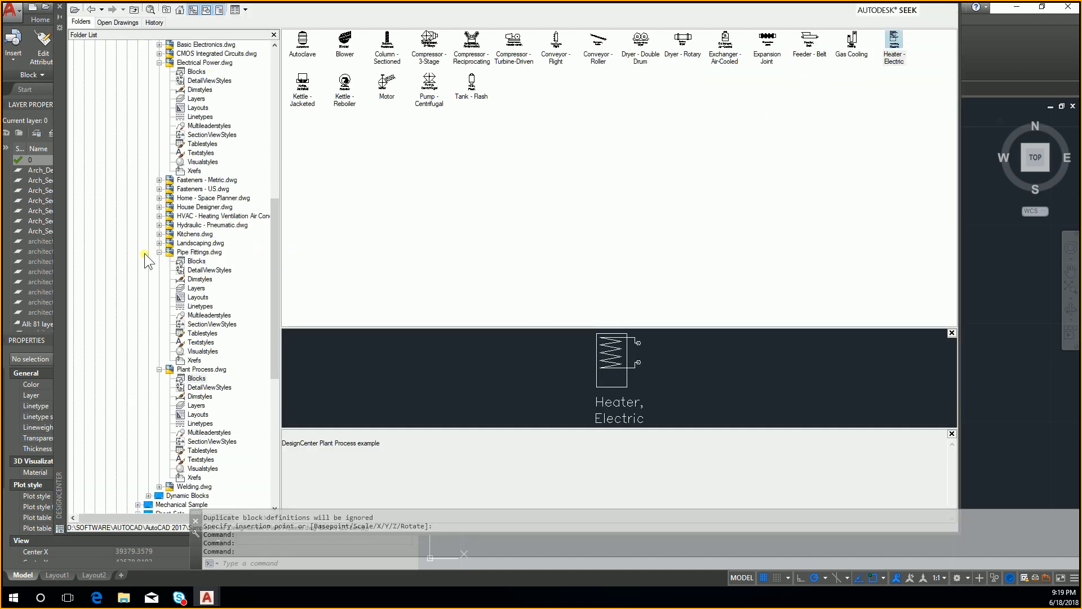
{"action": "left_click", "coordinate": [159, 252]}
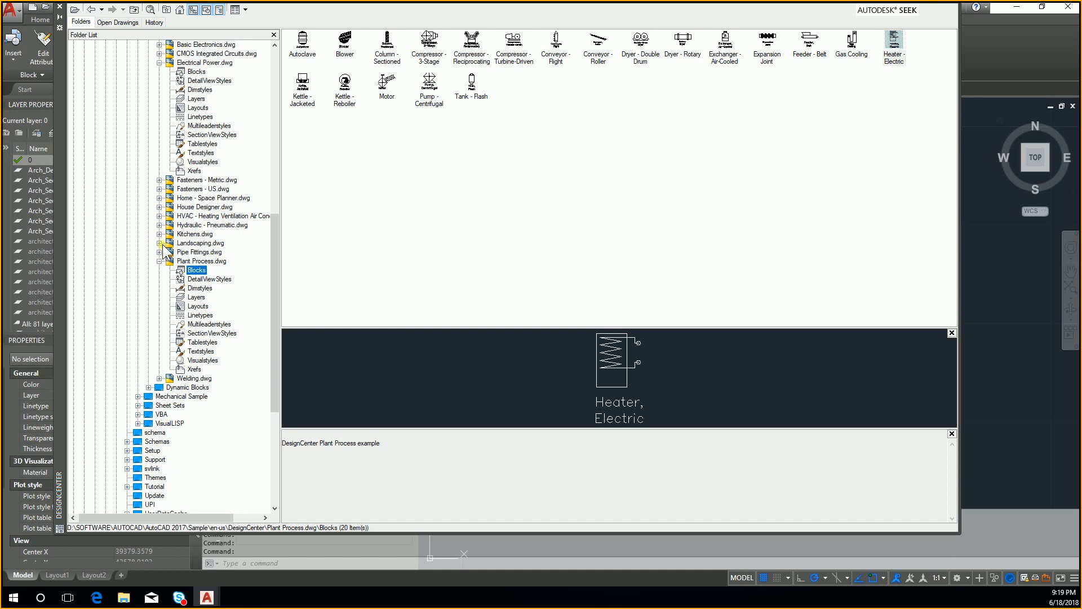
{"action": "left_click", "coordinate": [160, 243]}
{"action": "left_click", "coordinate": [194, 252]}
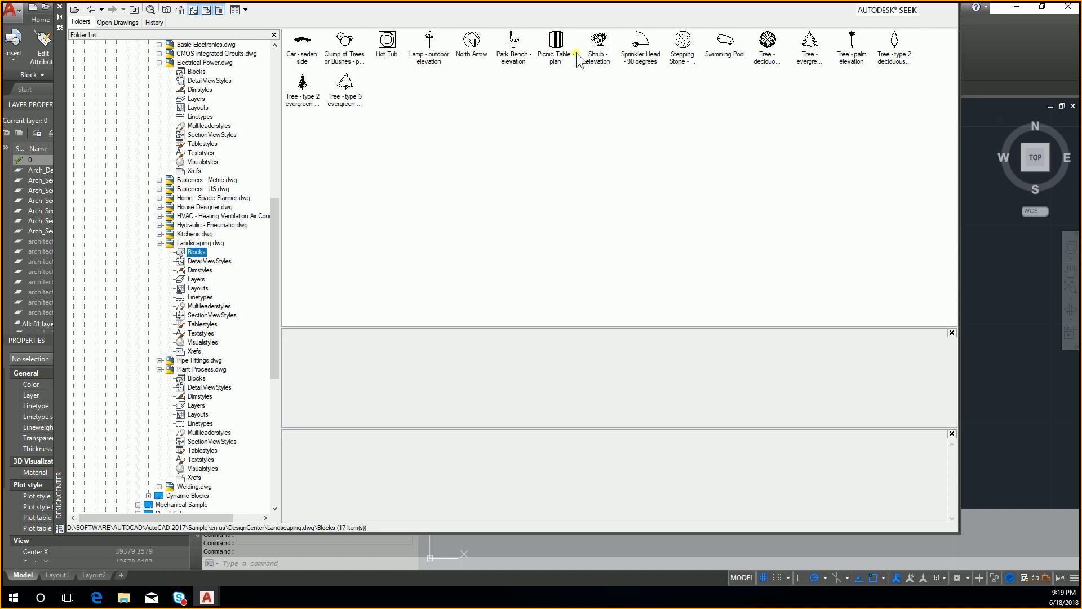
- Insert the Tree - evergreen elevation block at scale 1 and rotation 0 in the visible drawing area beside DesignCenter
{"action": "left_click", "coordinate": [811, 46]}
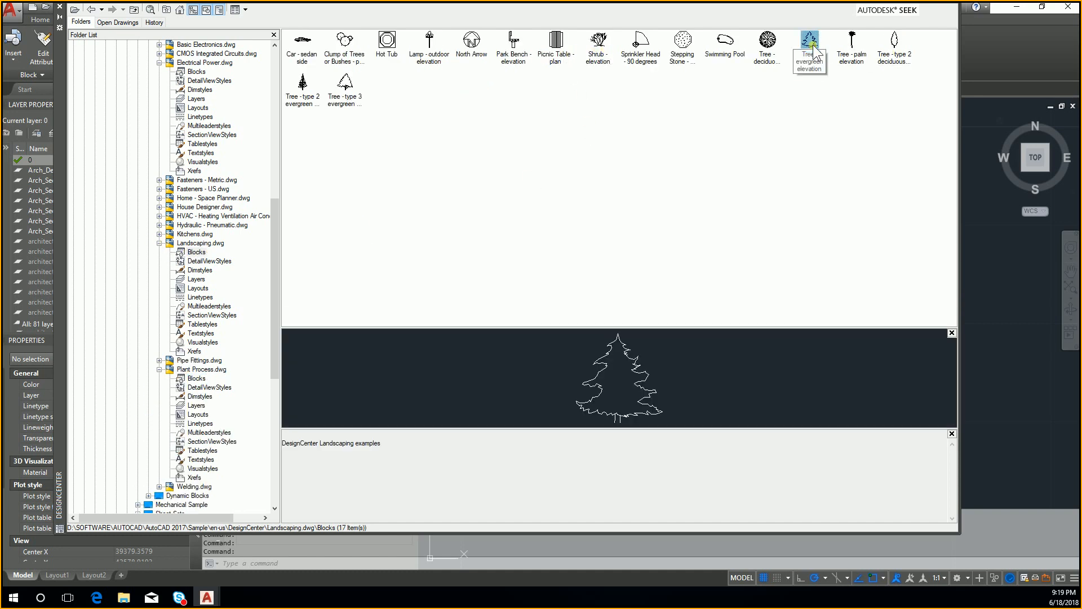
{"action": "double_click", "coordinate": [811, 45]}
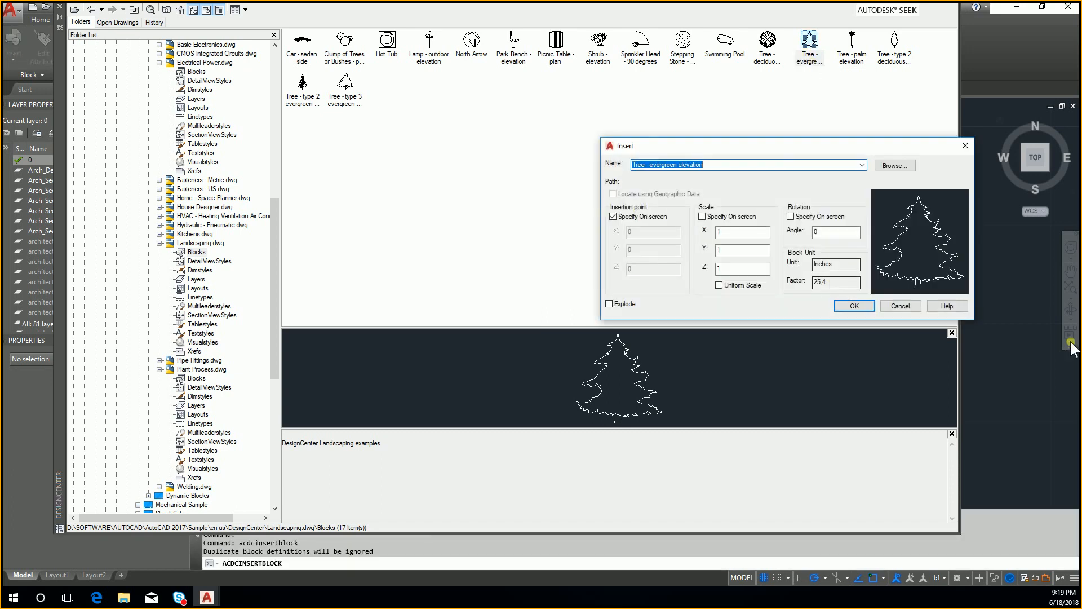
{"action": "left_click", "coordinate": [868, 307]}
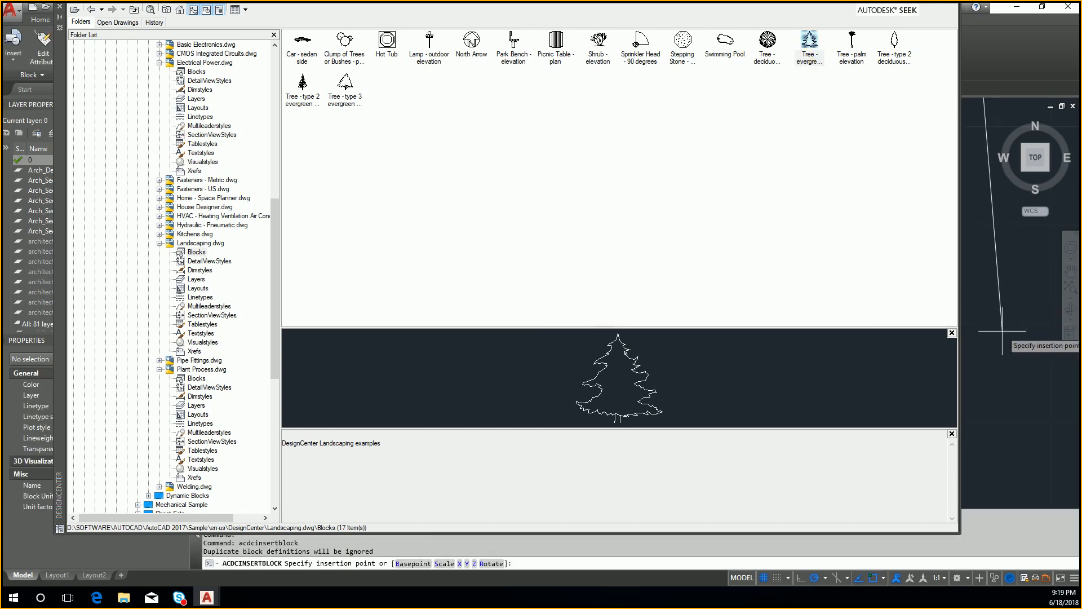
{"action": "left_click", "coordinate": [1002, 331]}
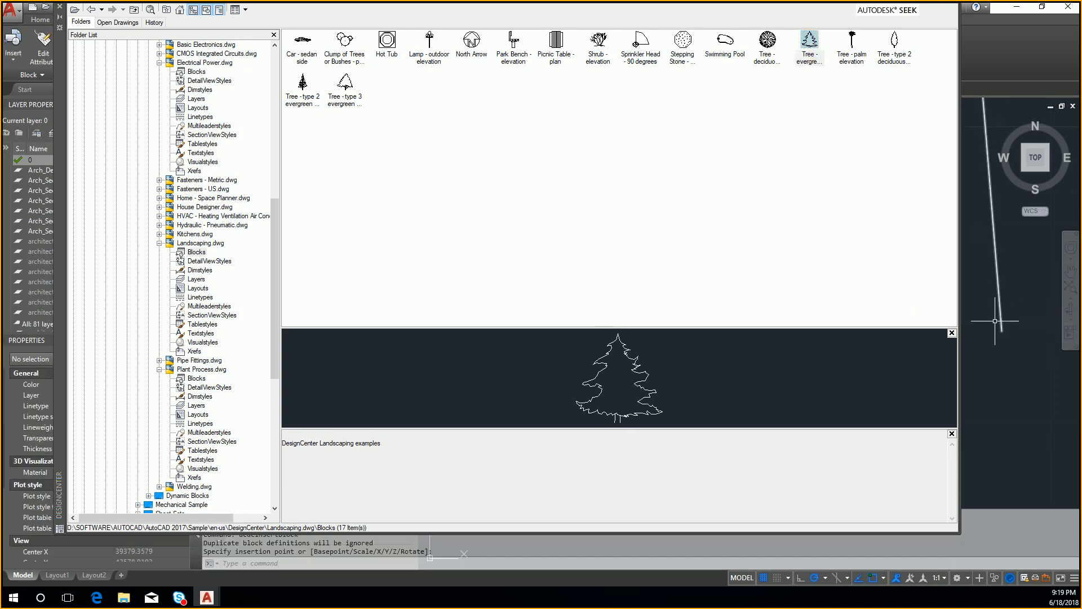
- Close DesignCenter and inspect the inserted evergreen tree block up close in the drawing
{"action": "left_click", "coordinate": [61, 5]}
{"action": "scroll", "coordinate": [774, 191], "scroll_direction": "down", "scroll_amount": 10}
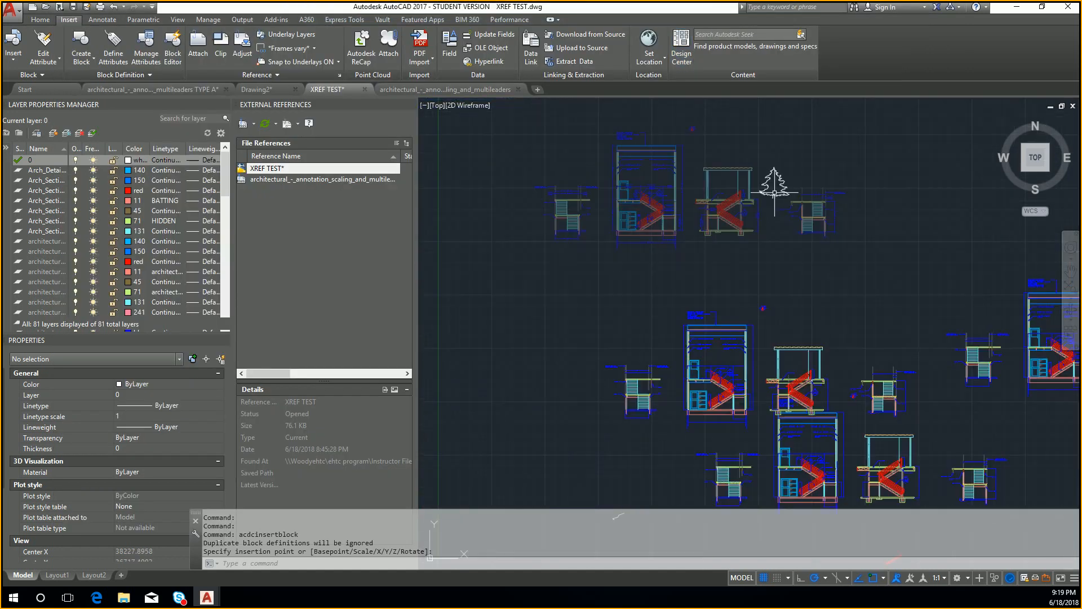
{"action": "scroll", "coordinate": [774, 191], "scroll_direction": "up", "scroll_amount": 7}
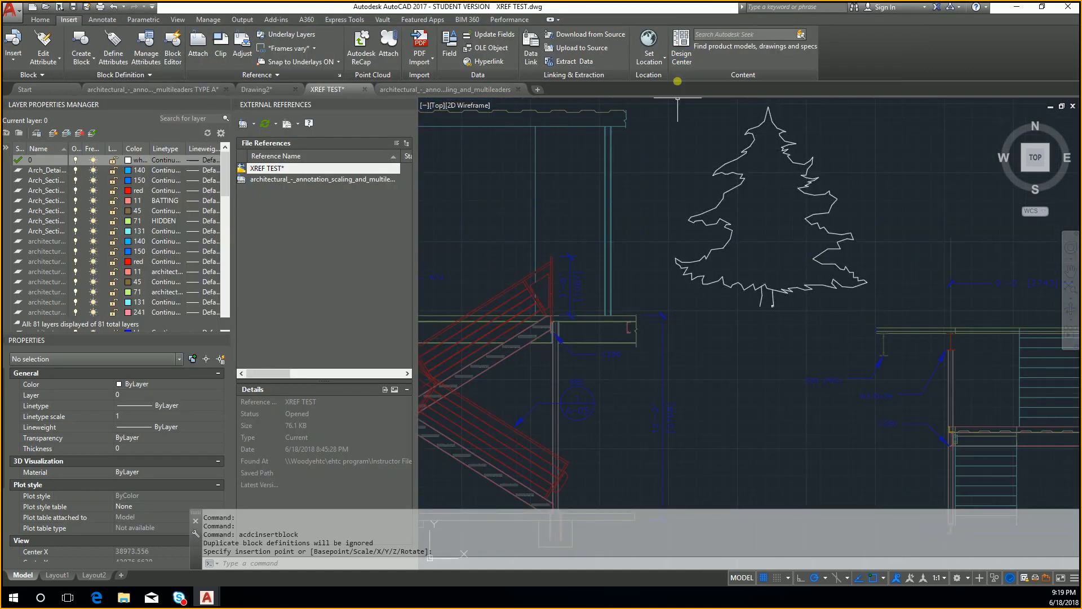
- Reopen DesignCenter and insert the Car - sedan side block at scale 1 and rotation 0 next to the evergreen tree
{"action": "left_click", "coordinate": [681, 56]}
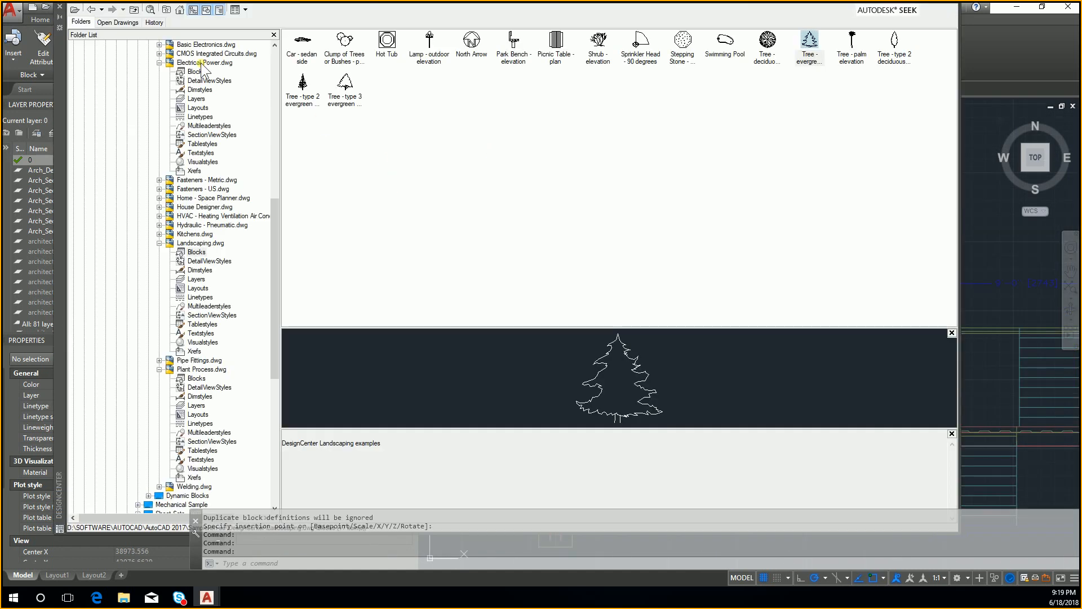
{"action": "double_click", "coordinate": [300, 43]}
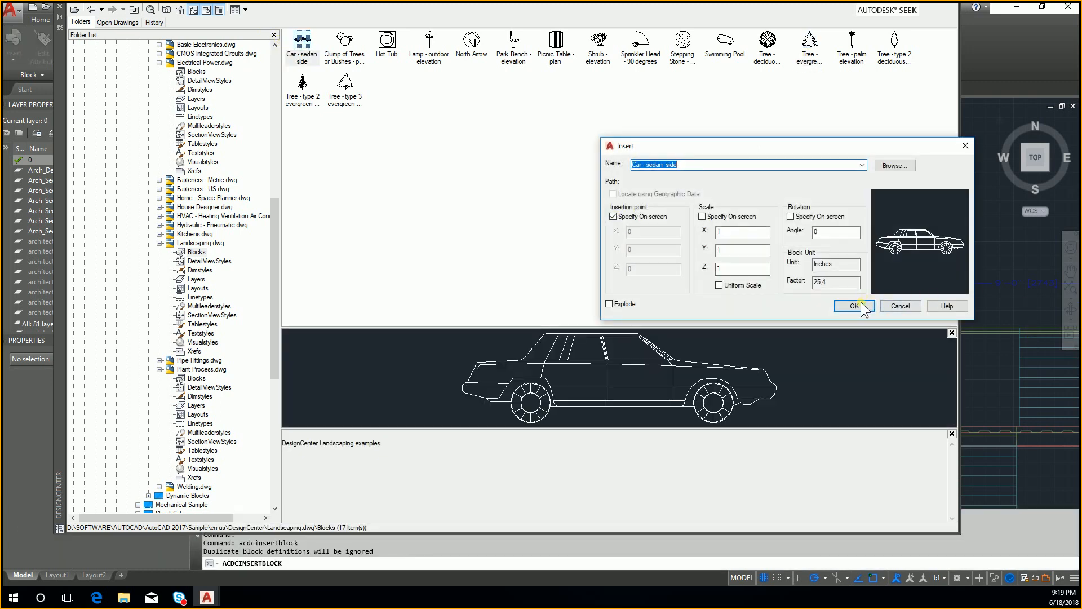
{"action": "left_click", "coordinate": [854, 306]}
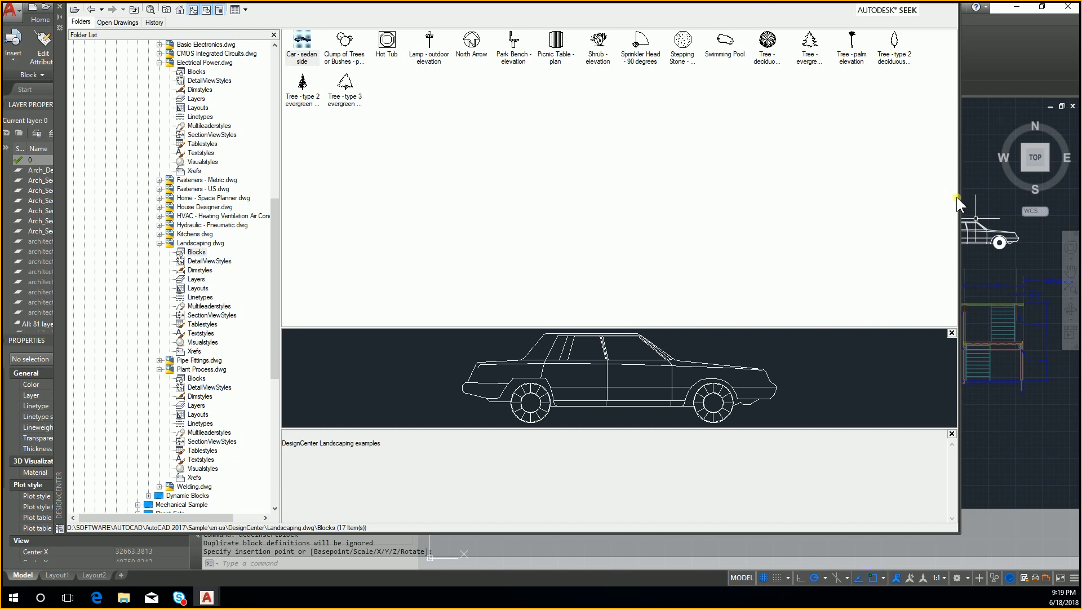
- Narrow the DesignCenter window to uncover the drawing and insert the Swimming Pool block above the tree and car
{"action": "mouse_move", "coordinate": [956, 198]}
{"action": "left_mouse_down"}
{"action": "mouse_move", "coordinate": [612, 183]}
{"action": "mouse_move", "coordinate": [542, 192]}
{"action": "left_mouse_up"}
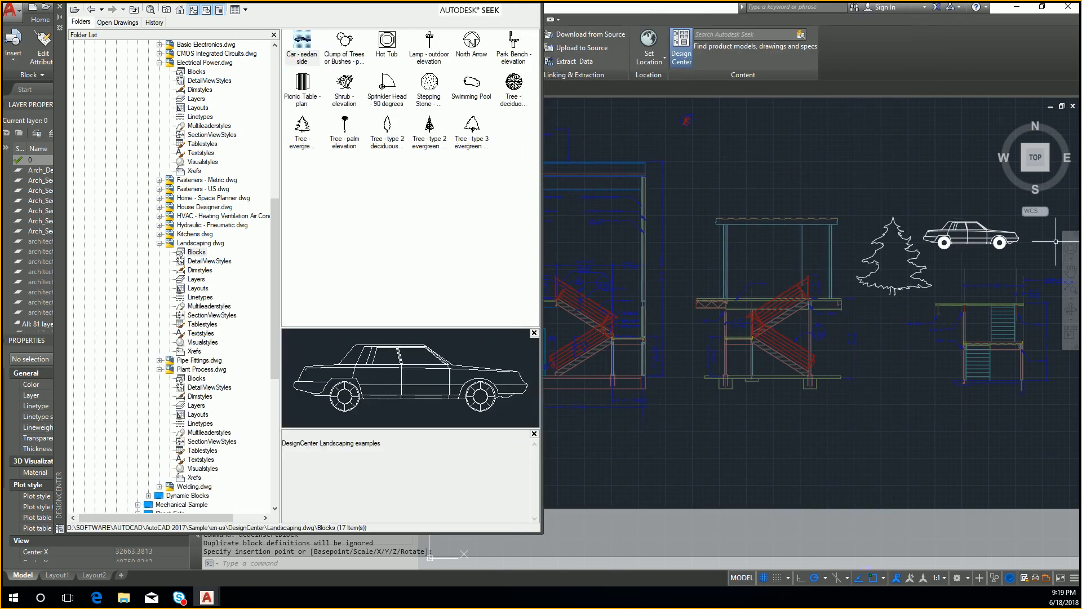
{"action": "scroll", "coordinate": [1048, 238], "scroll_direction": "up", "scroll_amount": 4}
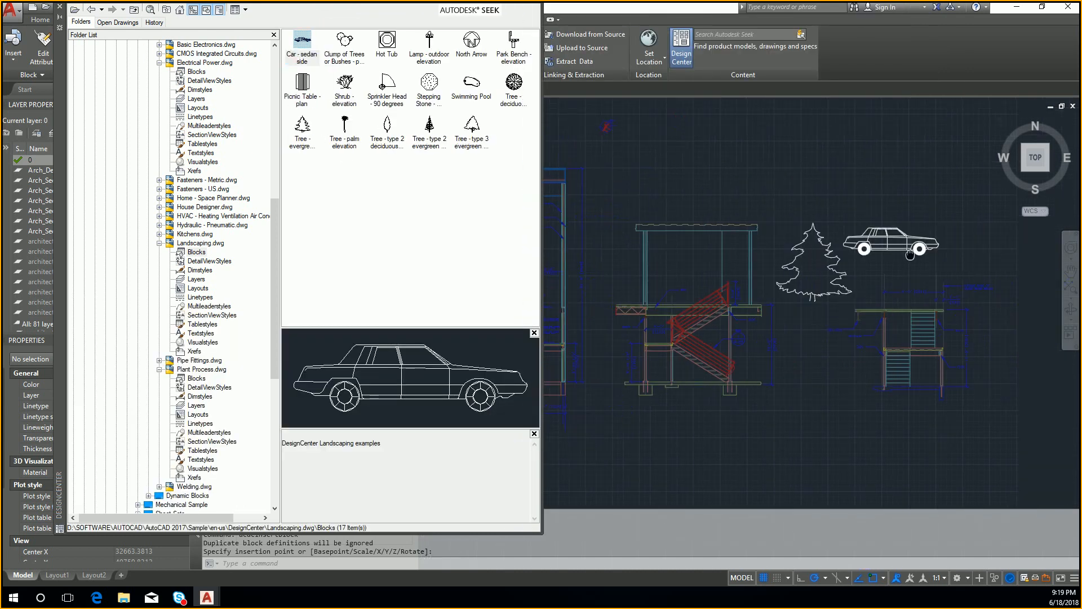
{"action": "left_click", "coordinate": [472, 96]}
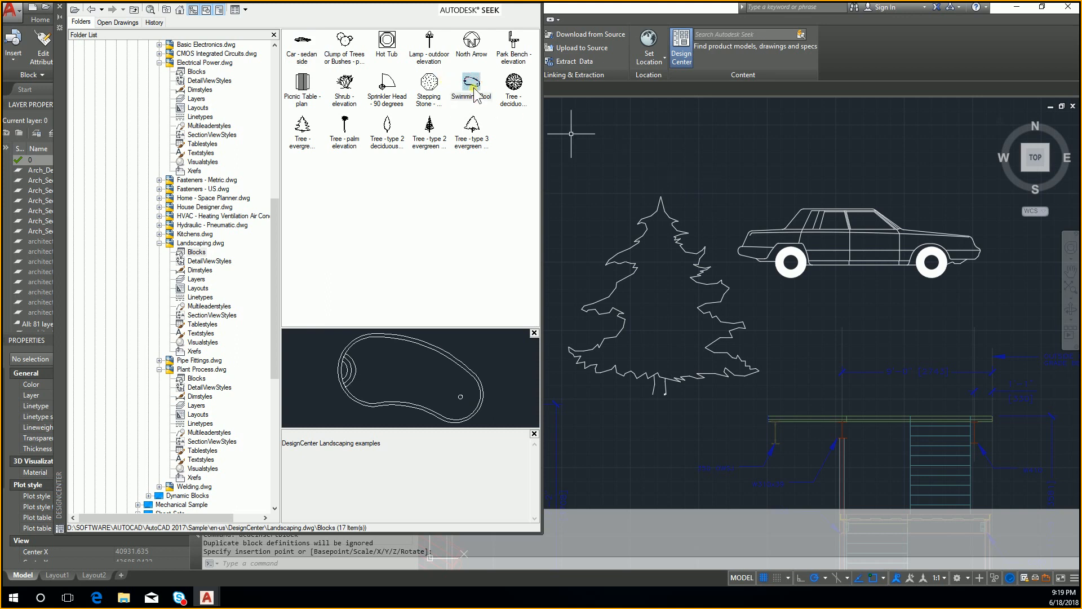
{"action": "left_click_drag", "start_coordinate": [476, 96], "coordinate": [705, 151]}
{"action": "scroll", "coordinate": [715, 180], "scroll_direction": "down", "scroll_amount": 4}
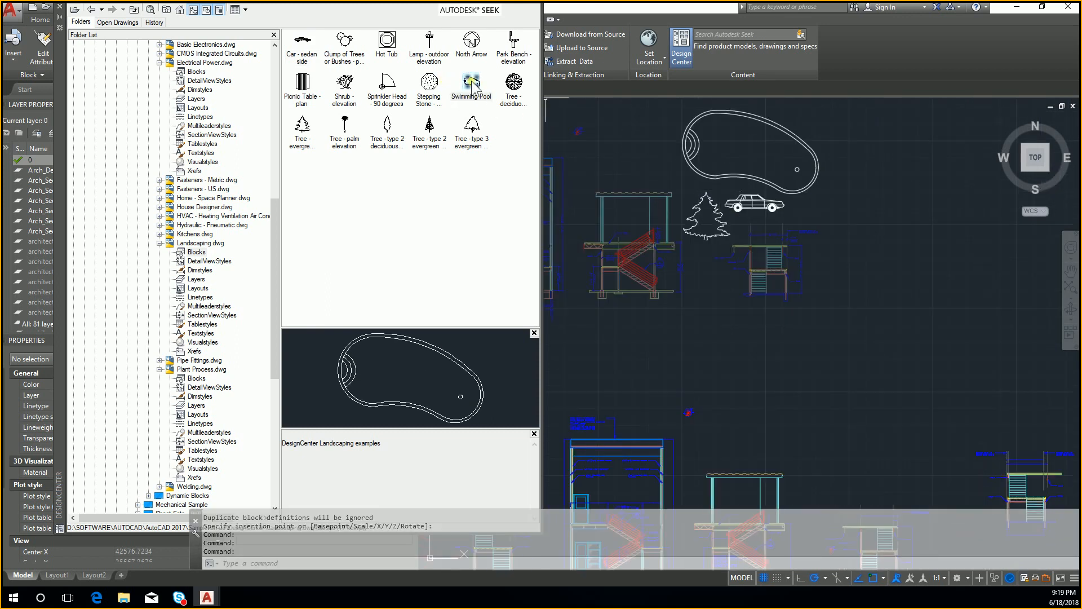
- Insert the plan-view deciduous tree, Stepping Stone, Tree - type 2 deciduous, Tree - palm elevation and Picnic Table - plan blocks around the pool and car
{"action": "left_click", "coordinate": [905, 244]}
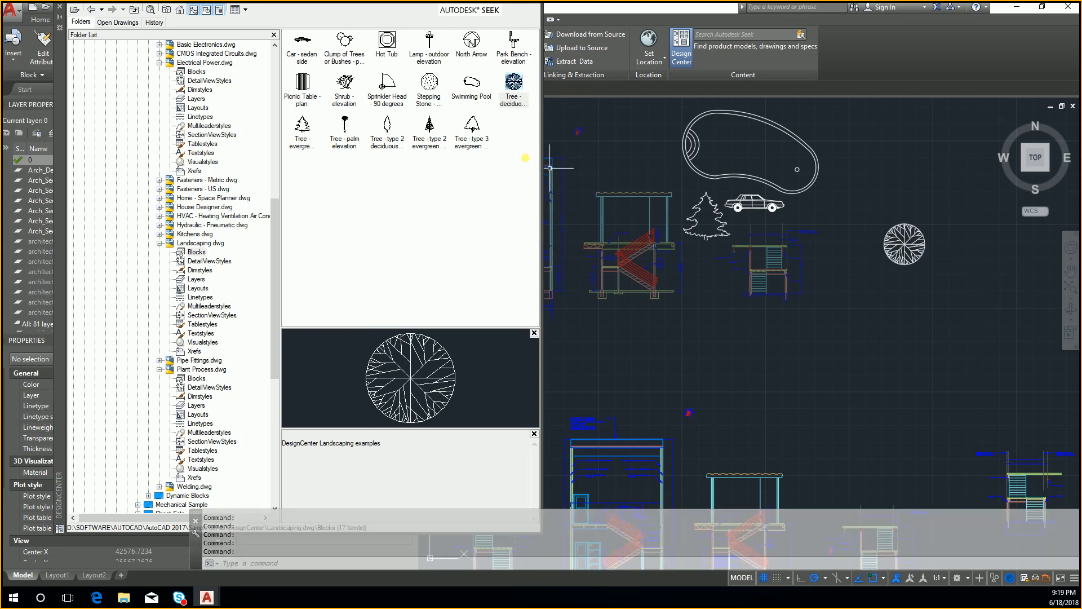
{"action": "left_click", "coordinate": [429, 83]}
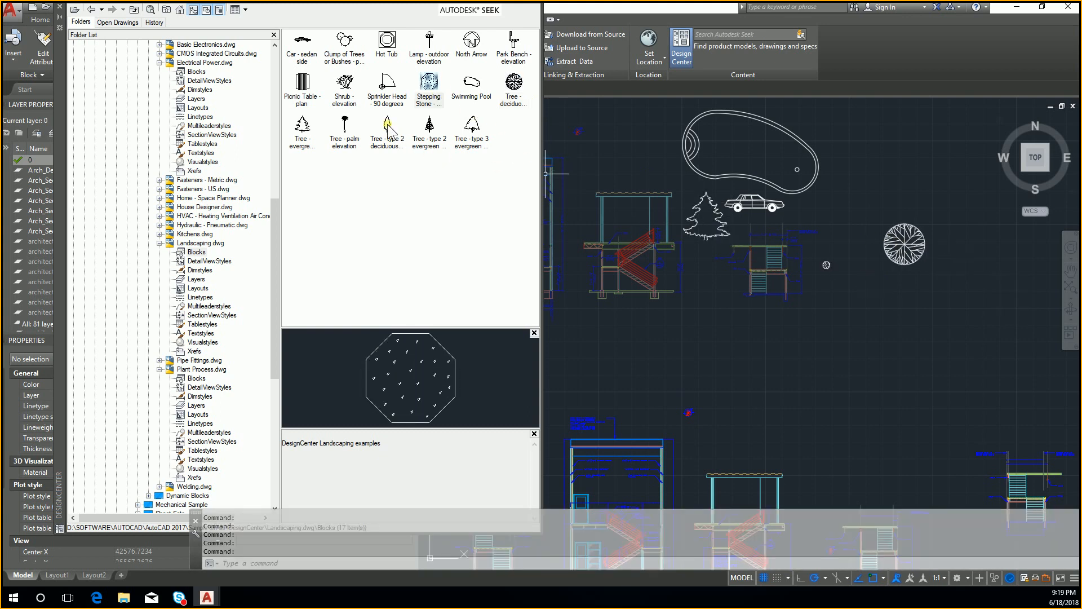
{"action": "left_click_drag", "start_coordinate": [387, 124], "coordinate": [877, 201]}
{"action": "left_click_drag", "start_coordinate": [332, 142], "coordinate": [647, 175]}
{"action": "mouse_move", "coordinate": [312, 95]}
{"action": "left_mouse_down"}
{"action": "mouse_move", "coordinate": [862, 220]}
{"action": "mouse_move", "coordinate": [829, 235]}
{"action": "left_mouse_up"}
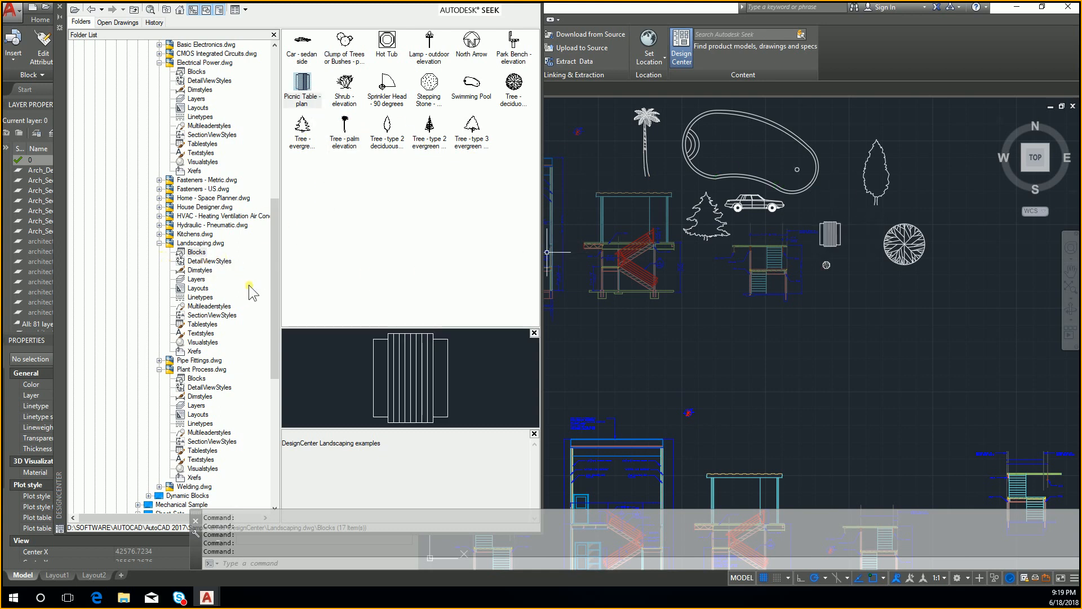
- Browse the layouts, linetypes, layers and xrefs of Landscaping.dwg and the layers of Plant Process.dwg
{"action": "left_click", "coordinate": [203, 298]}
{"action": "left_click", "coordinate": [202, 288]}
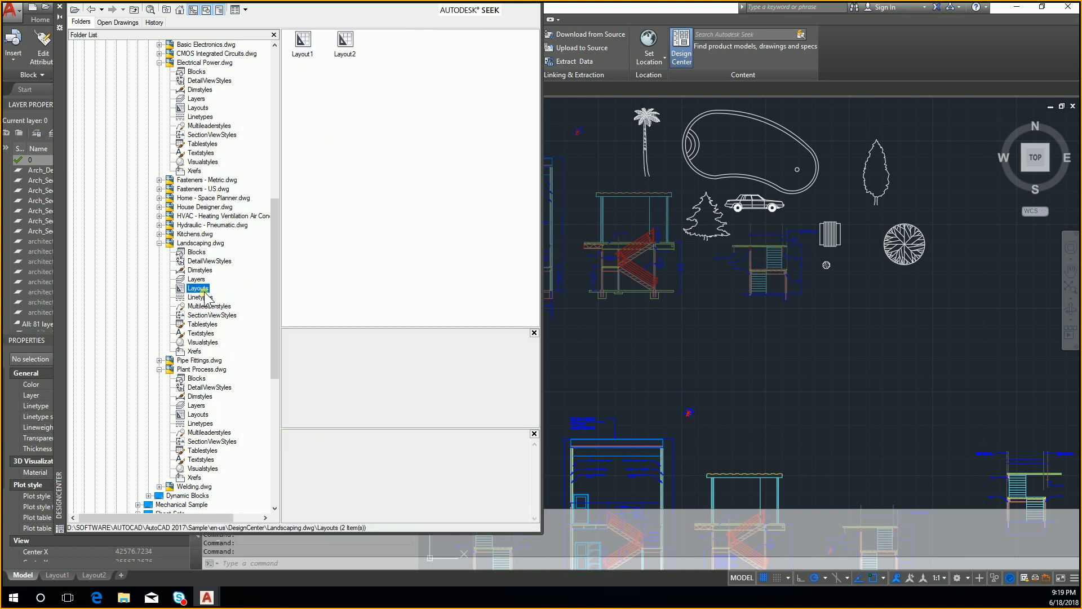
{"action": "left_click", "coordinate": [202, 297]}
{"action": "left_click", "coordinate": [198, 279]}
{"action": "scroll", "coordinate": [206, 326], "scroll_direction": "down", "scroll_amount": 3}
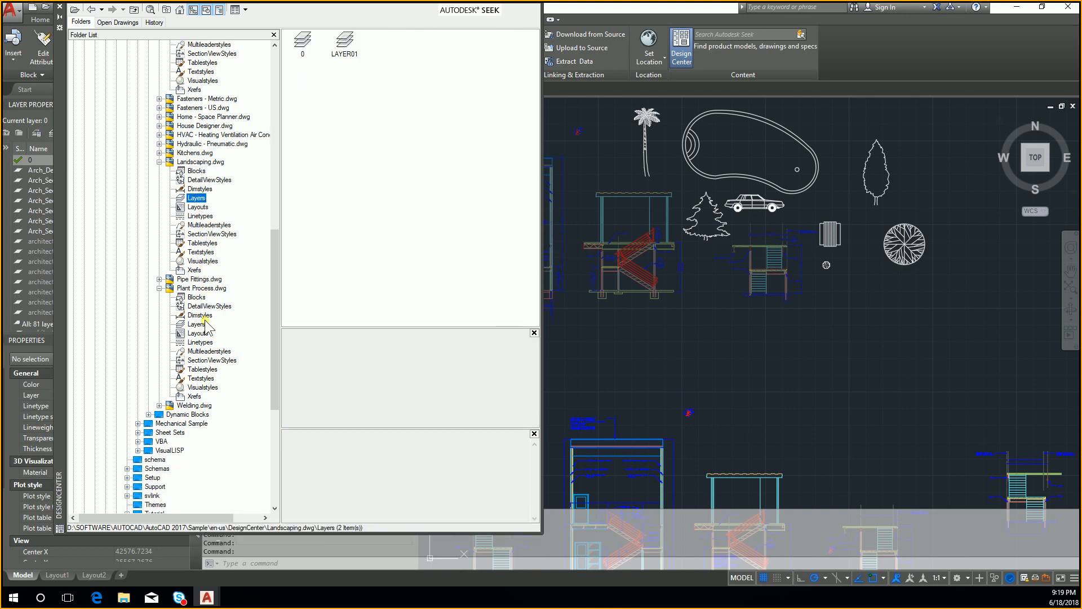
{"action": "left_click", "coordinate": [198, 324]}
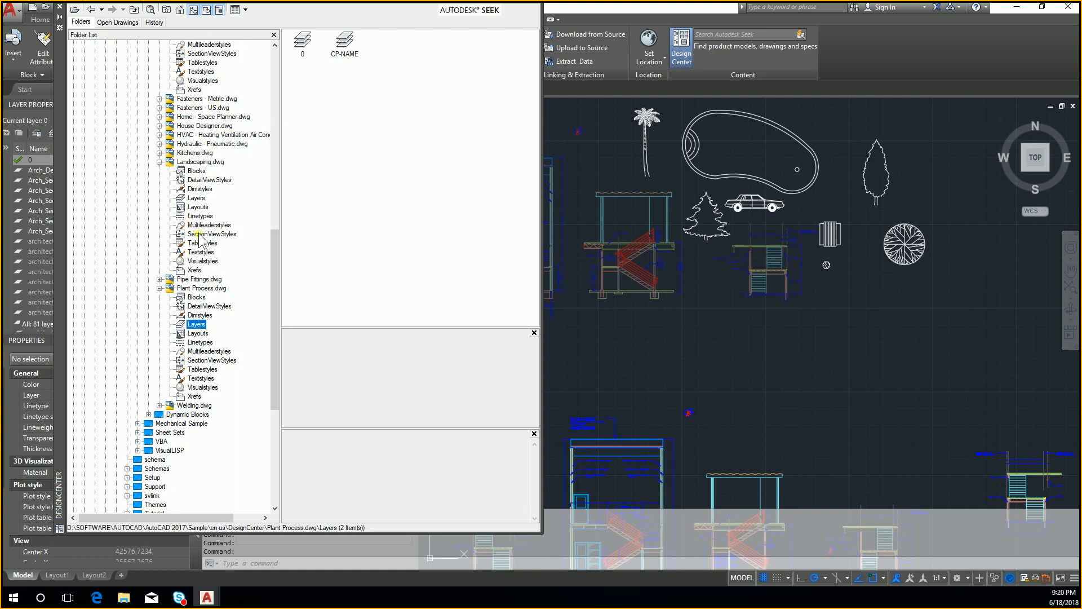
{"action": "left_click", "coordinate": [202, 271]}
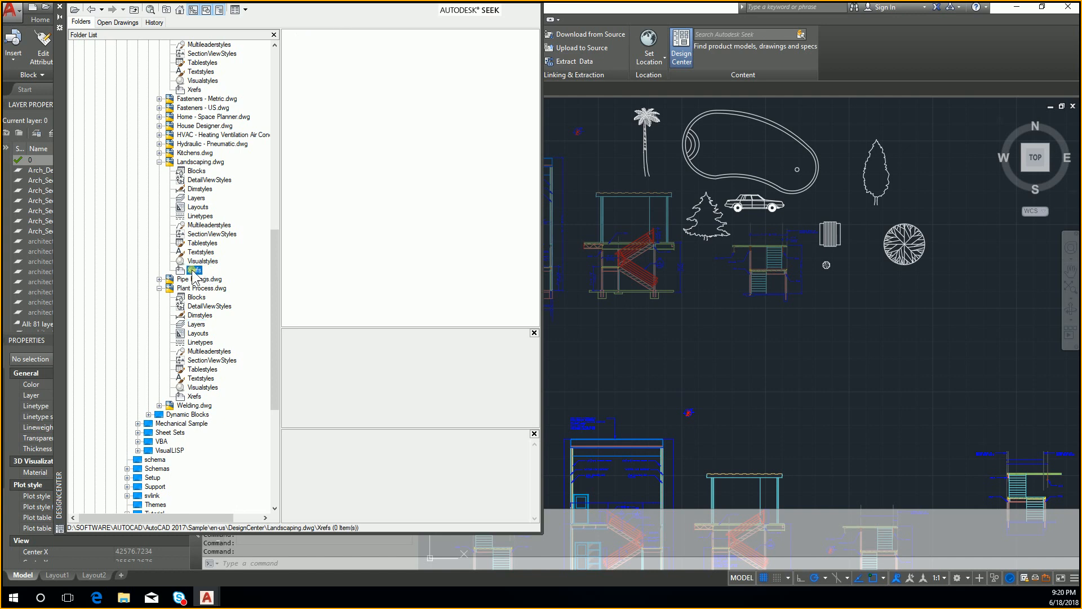
- Collapse Plant Process.dwg and Landscaping.dwg, expand HVAC - Heating Ventilation Air Conditioning.dwg, browse its styles, layers and layouts, and display its blocks
{"action": "left_click", "coordinate": [159, 288]}
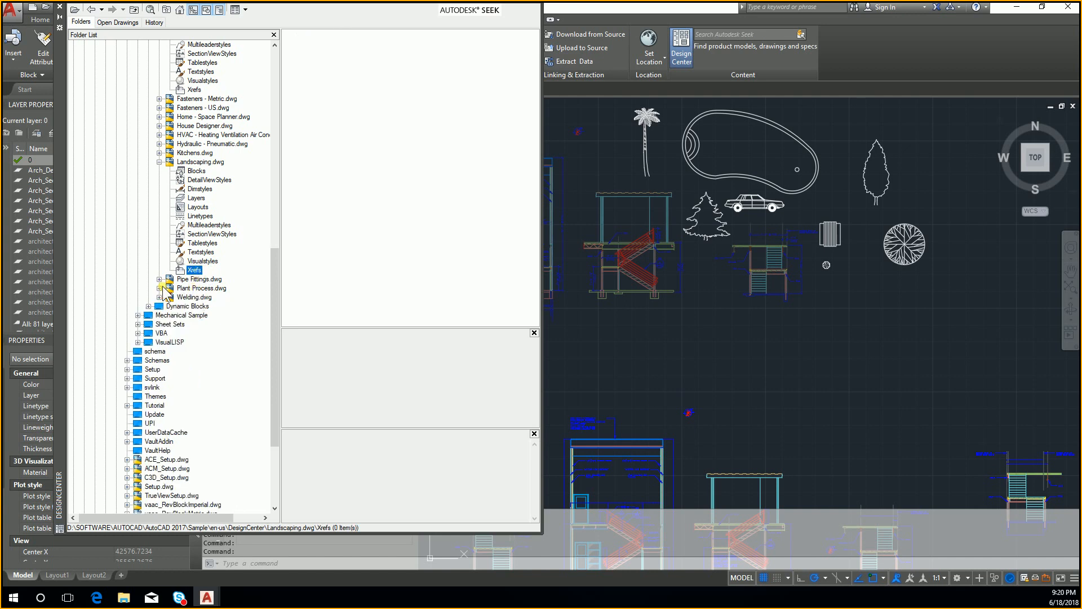
{"action": "left_click", "coordinate": [159, 162]}
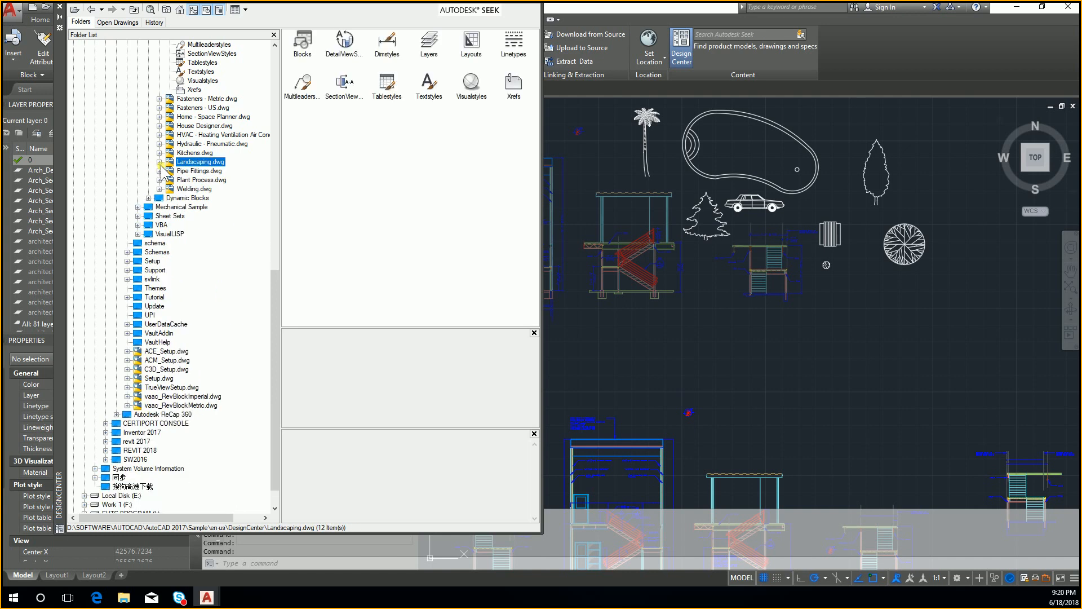
{"action": "left_click", "coordinate": [159, 134]}
{"action": "left_click", "coordinate": [198, 162]}
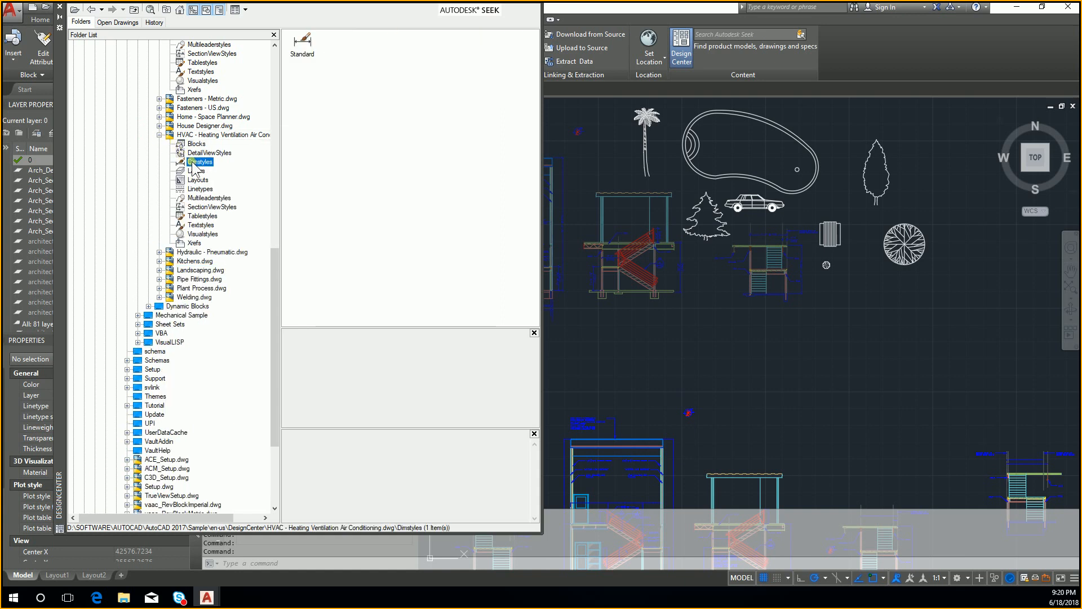
{"action": "left_click", "coordinate": [195, 171]}
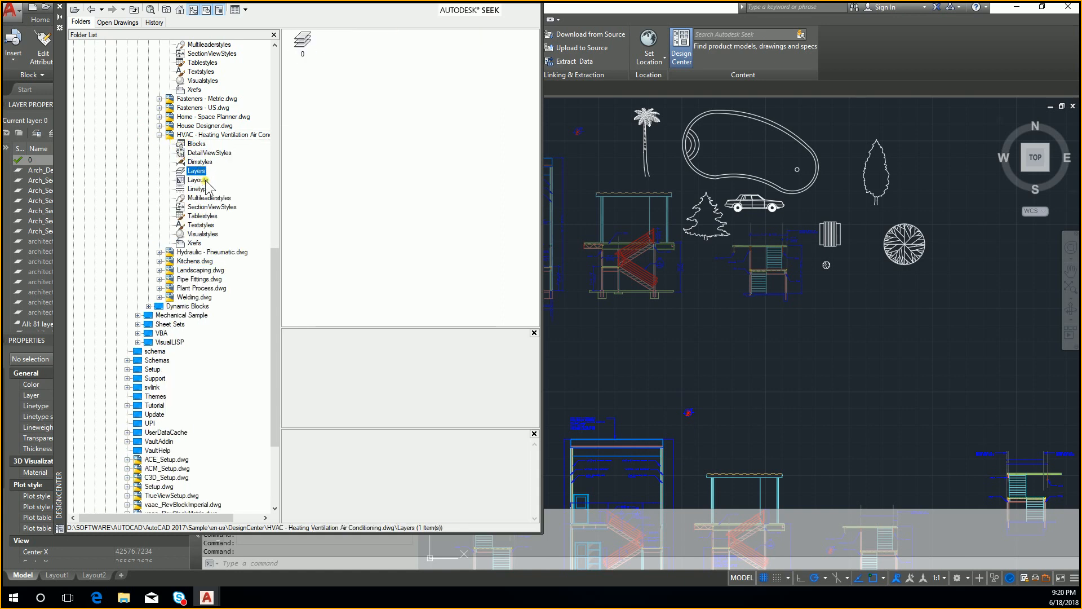
{"action": "left_click", "coordinate": [200, 180]}
{"action": "left_click", "coordinate": [207, 153]}
{"action": "left_click", "coordinate": [197, 144]}
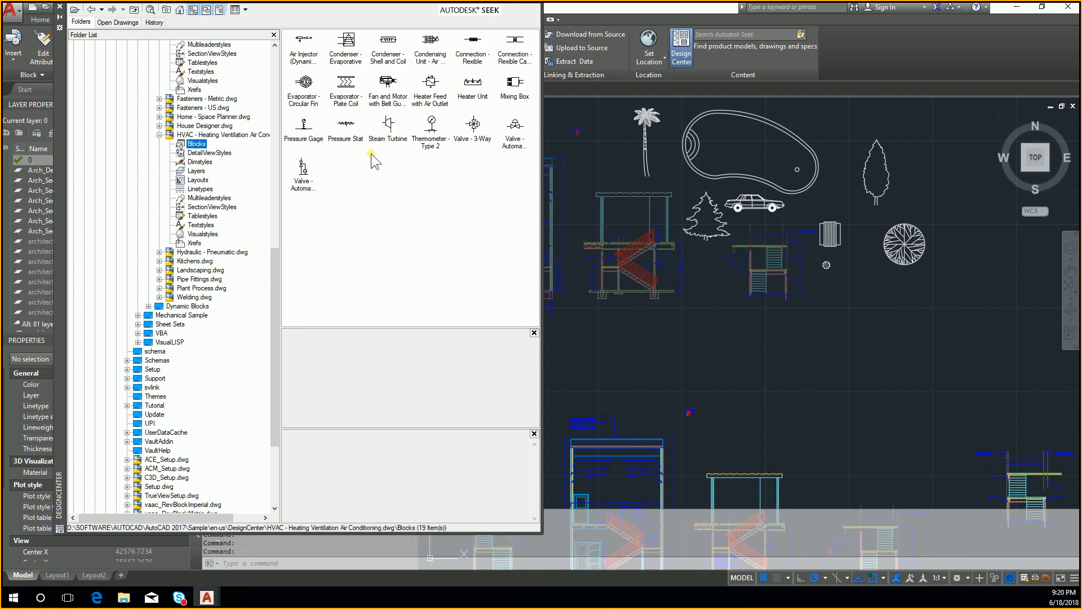
- Insert the Fan and Motor with Belt Guard, Condenser - Evaporative and Thermometer - Type 2 blocks in the empty area below the building sections
{"action": "mouse_move", "coordinate": [387, 85]}
{"action": "left_mouse_down"}
{"action": "mouse_move", "coordinate": [496, 201]}
{"action": "mouse_move", "coordinate": [634, 318]}
{"action": "mouse_move", "coordinate": [684, 334]}
{"action": "mouse_move", "coordinate": [670, 315]}
{"action": "left_mouse_up"}
{"action": "scroll", "coordinate": [637, 294], "scroll_direction": "up", "scroll_amount": 6}
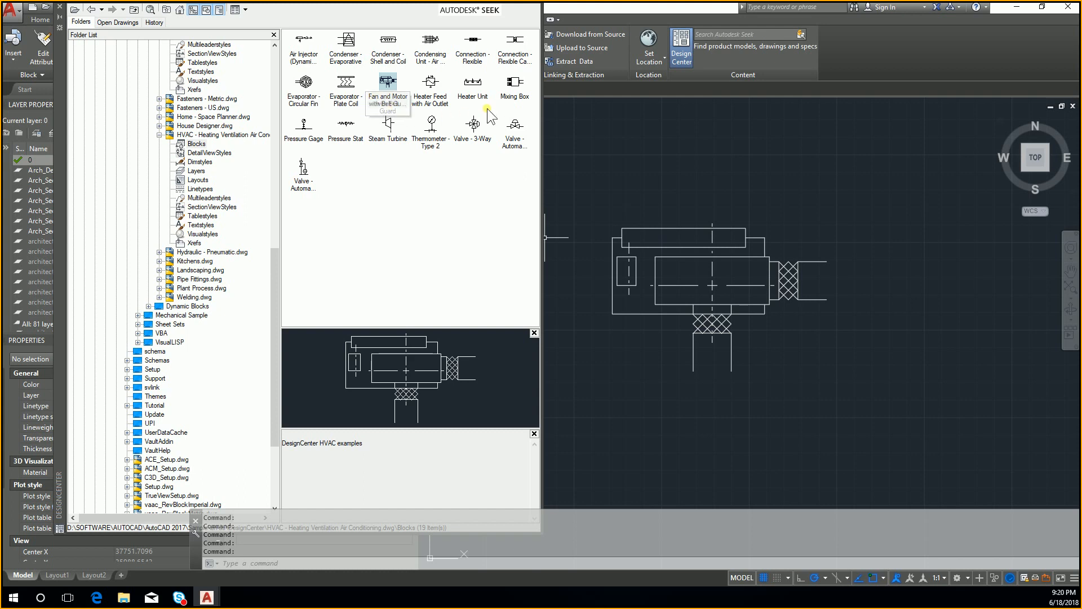
{"action": "mouse_move", "coordinate": [345, 40]}
{"action": "left_mouse_down"}
{"action": "mouse_move", "coordinate": [1007, 332]}
{"action": "mouse_move", "coordinate": [874, 249]}
{"action": "left_mouse_up"}
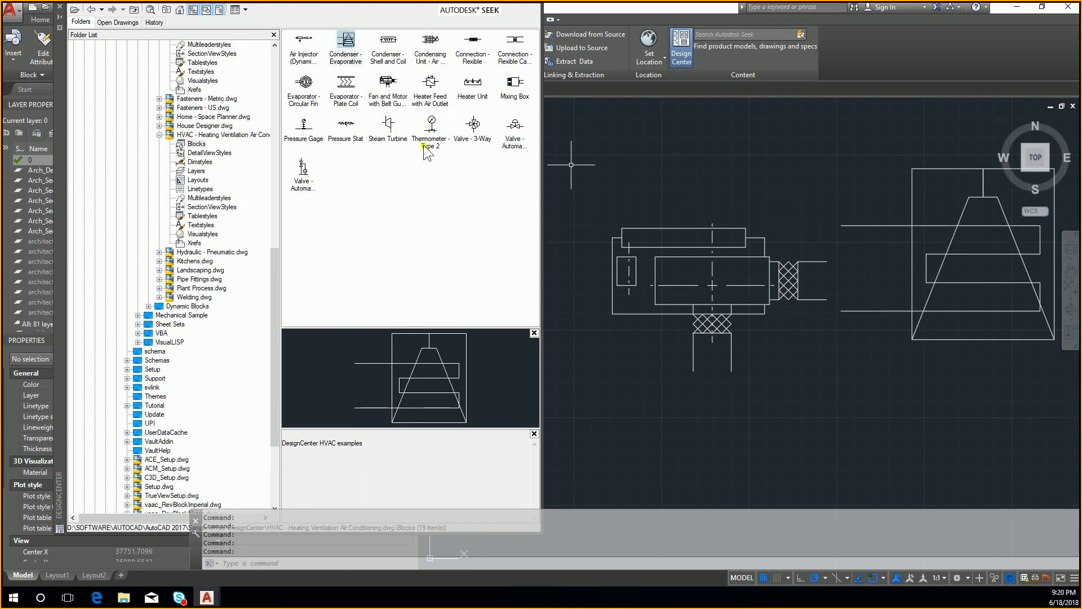
{"action": "mouse_move", "coordinate": [431, 124]}
{"action": "left_mouse_down"}
{"action": "mouse_move", "coordinate": [725, 286]}
{"action": "mouse_move", "coordinate": [810, 218]}
{"action": "mouse_move", "coordinate": [750, 216]}
{"action": "left_mouse_up"}
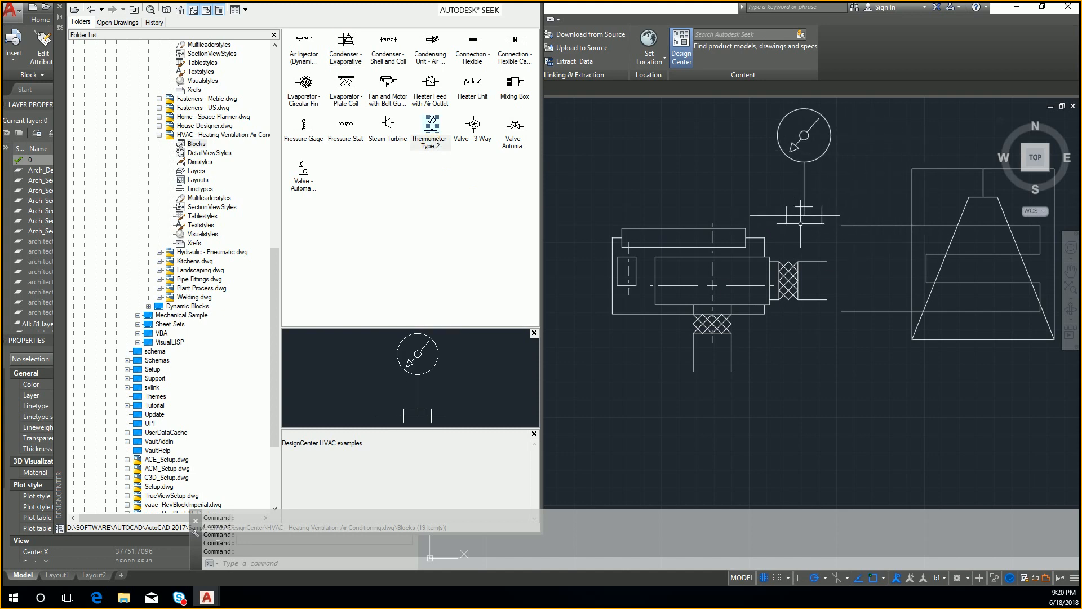
- Move the Thermometer - Type 2 block so its base line's free end meets the end of the condenser's upper pipe
{"action": "left_click", "coordinate": [800, 224]}
{"action": "left_click", "coordinate": [789, 200]}
{"action": "left_click", "coordinate": [814, 213]}
{"action": "type", "text": "m"}
{"action": "key", "text": "Return"}
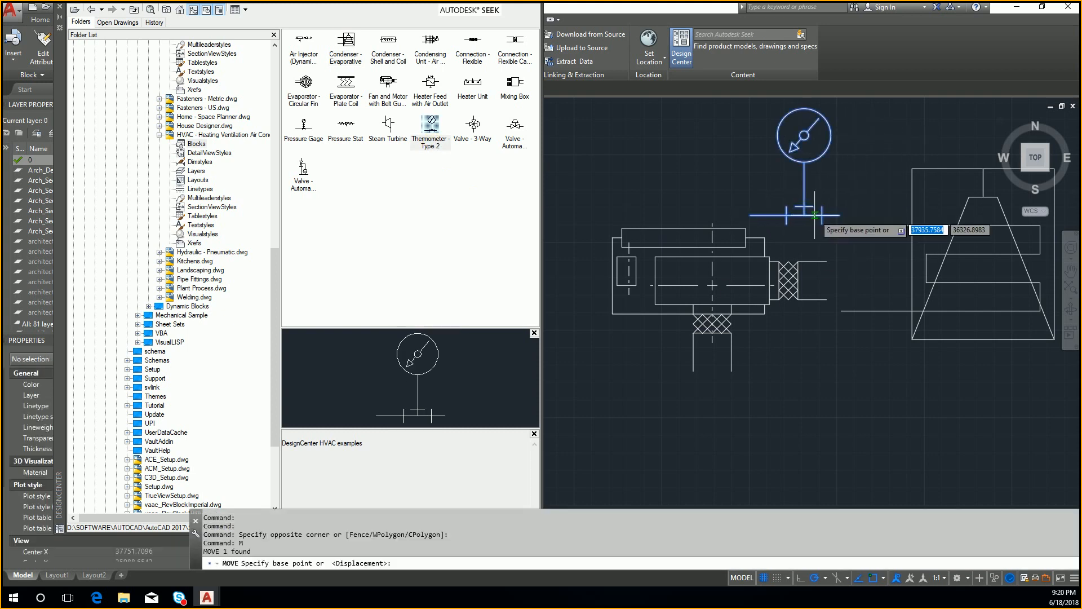
{"action": "scroll", "coordinate": [845, 219], "scroll_direction": "up", "scroll_amount": 2}
{"action": "left_click", "coordinate": [837, 212]}
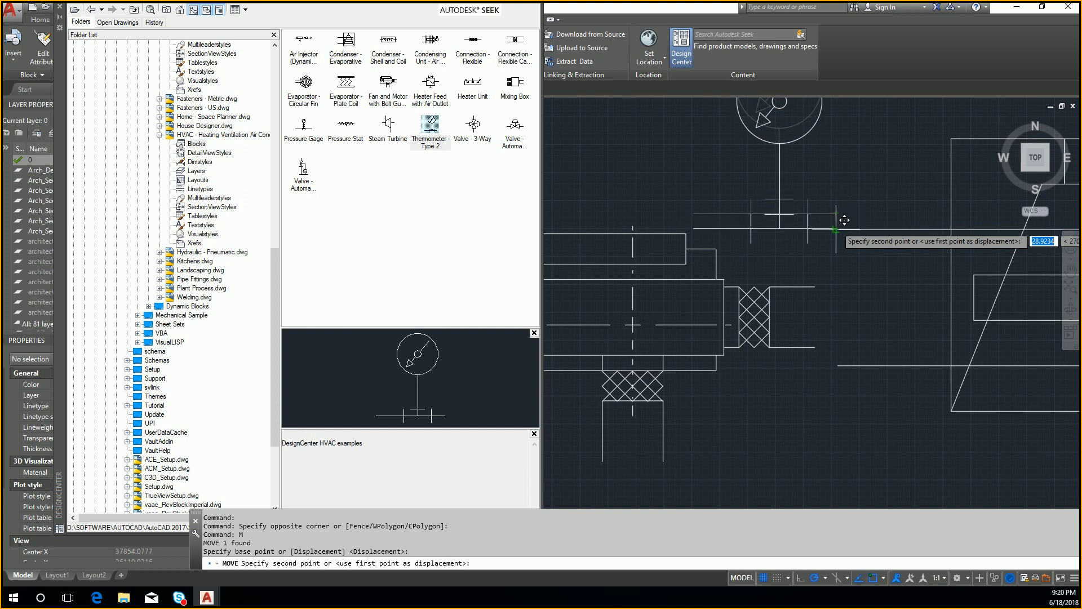
{"action": "left_click", "coordinate": [845, 243]}
{"action": "scroll", "coordinate": [846, 244], "scroll_direction": "down", "scroll_amount": 3}
{"action": "key", "text": "Escape"}
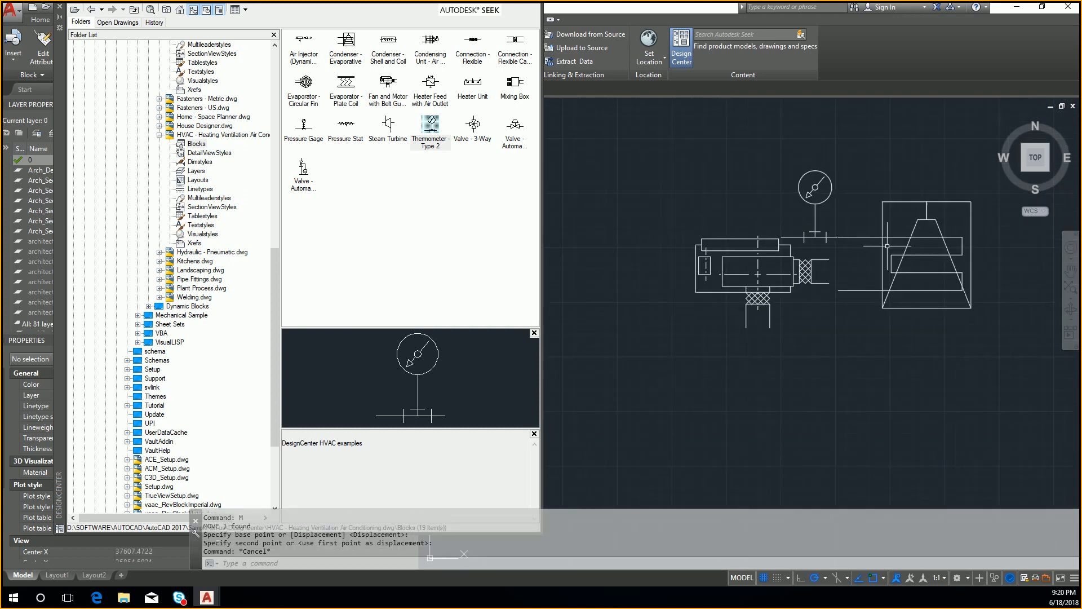
{"action": "left_click", "coordinate": [907, 248]}
{"action": "left_click", "coordinate": [866, 191]}
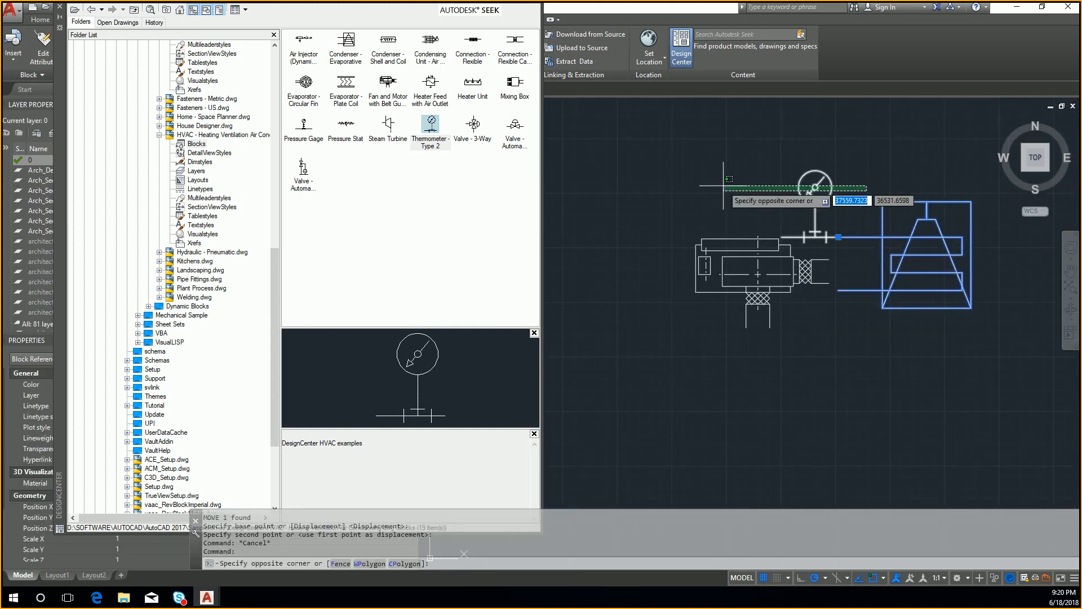
{"action": "key", "text": "Escape"}
{"action": "key", "text": "Escape"}
{"action": "key", "text": "Escape"}
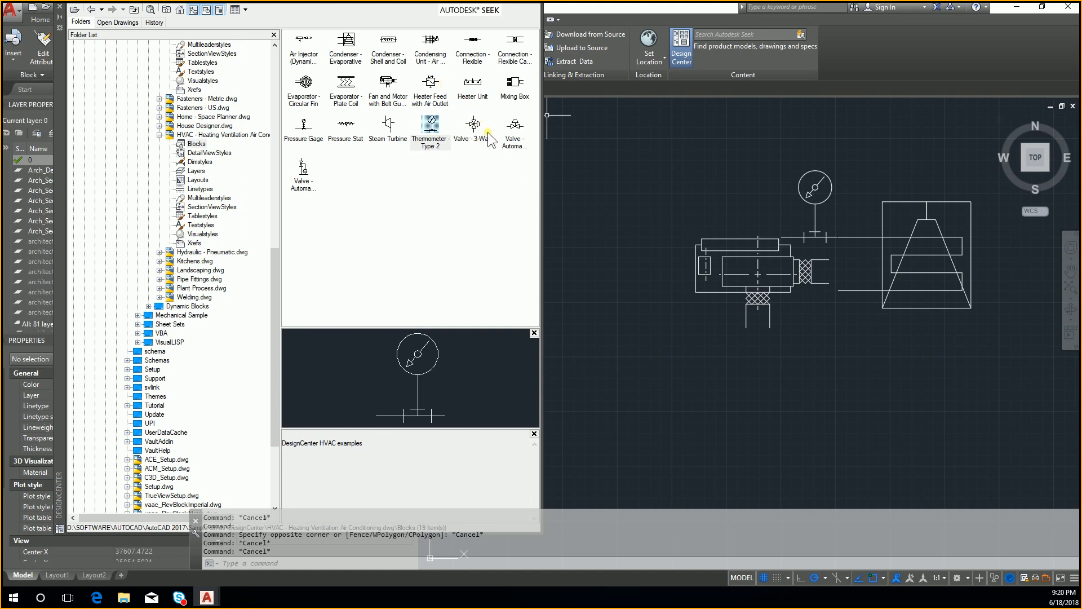
- Preview several HVAC blocks in DesignCenter, including Condensing Unit, Heater Unit and Condenser - Evaporative
{"action": "left_click", "coordinate": [510, 127]}
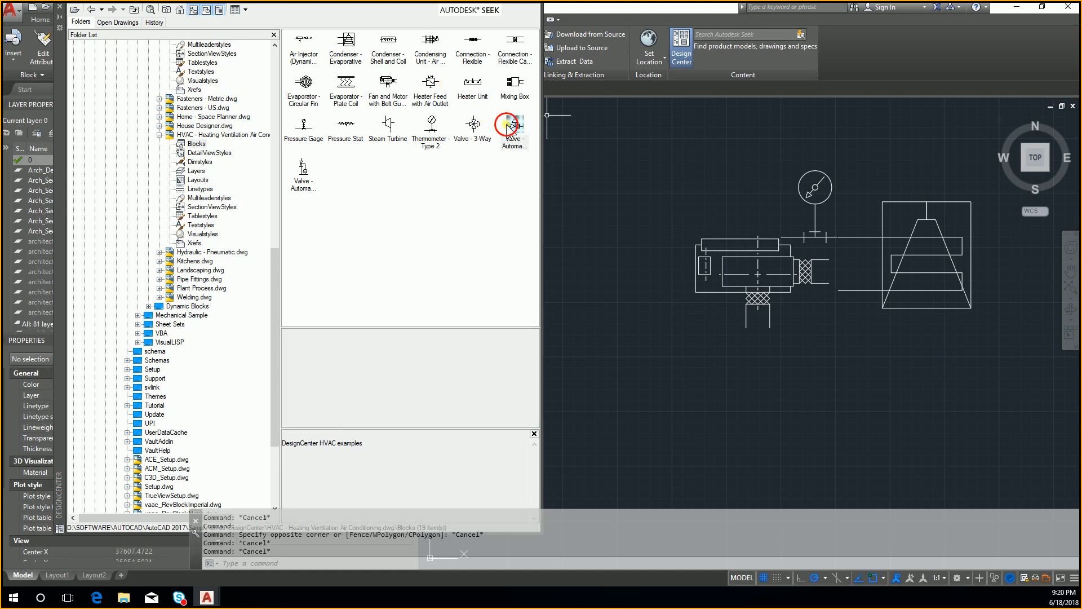
{"action": "left_click", "coordinate": [432, 83]}
{"action": "left_click", "coordinate": [396, 82]}
{"action": "left_click", "coordinate": [432, 63]}
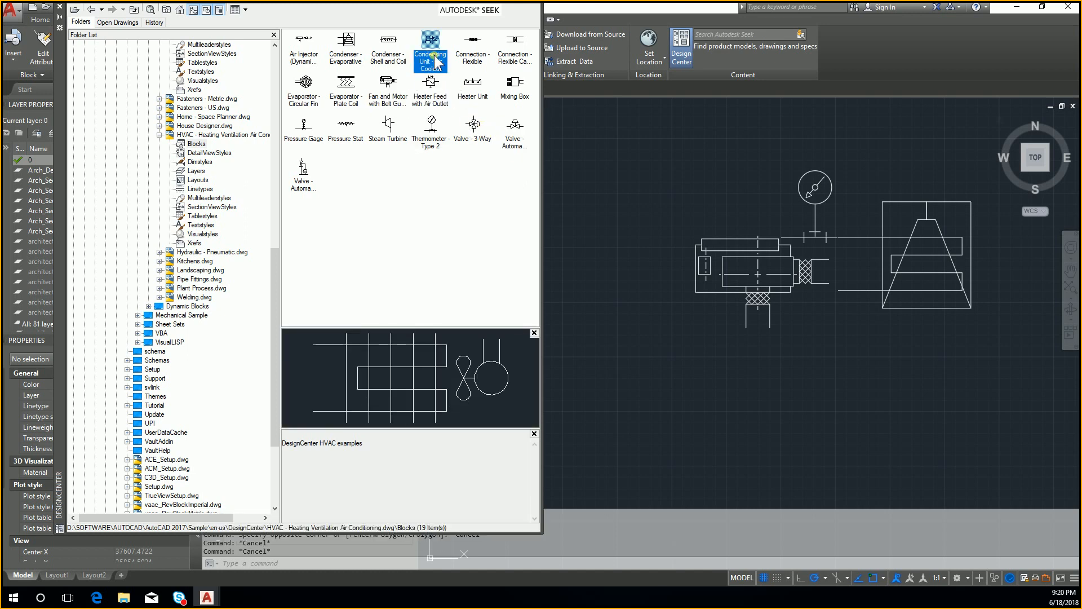
{"action": "left_click", "coordinate": [478, 96]}
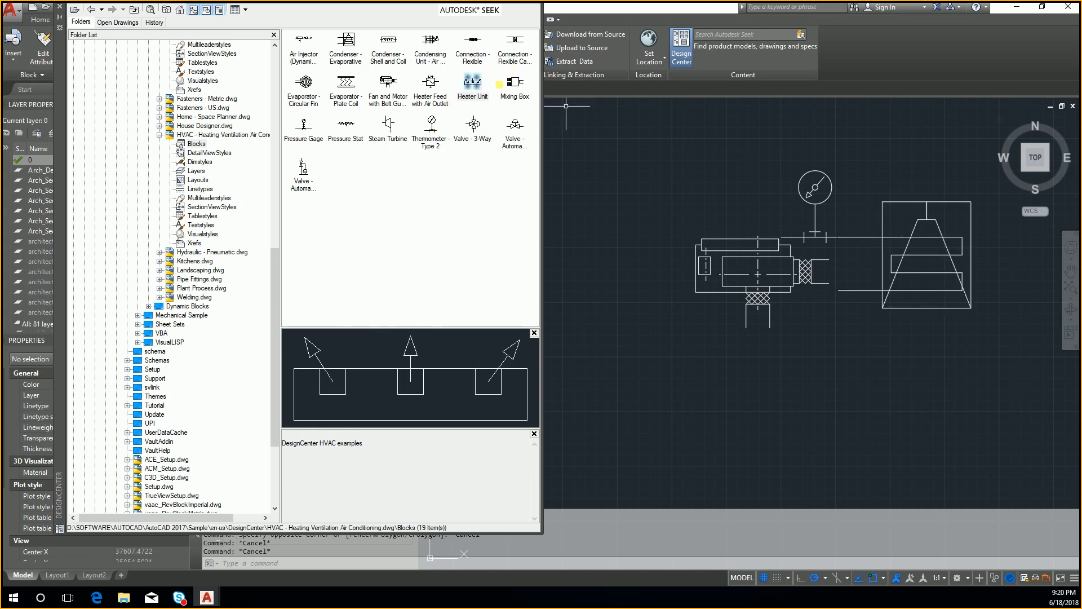
{"action": "left_click", "coordinate": [346, 51]}
- Erase the Fan and Motor with Belt Guard block from the drawing
{"action": "left_click", "coordinate": [775, 352]}
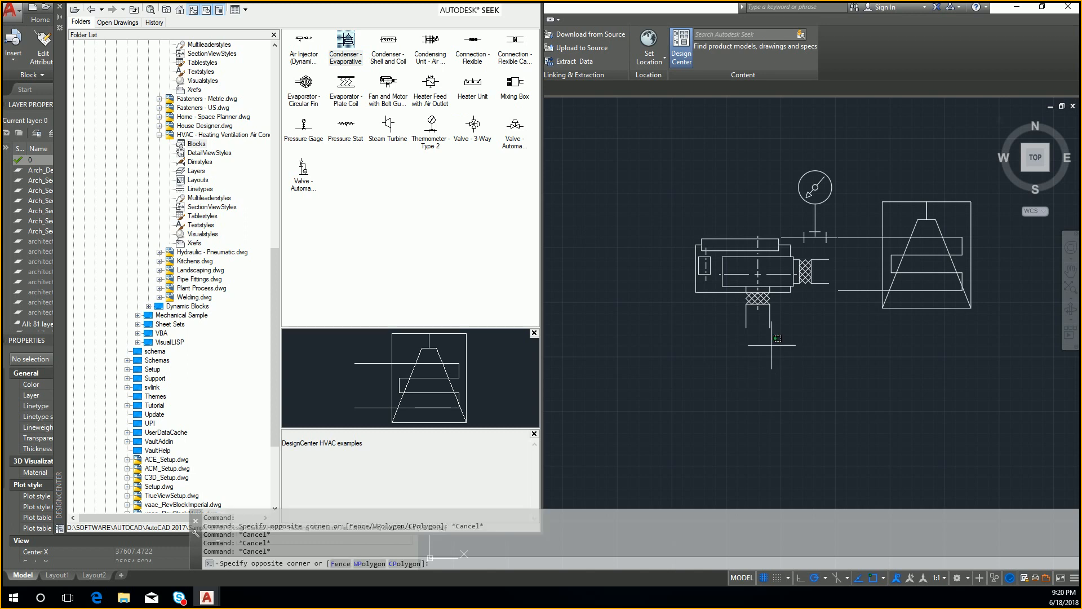
{"action": "left_click", "coordinate": [724, 291]}
{"action": "key", "text": "Delete"}
{"action": "left_click", "coordinate": [781, 256]}
{"action": "left_click", "coordinate": [759, 223]}
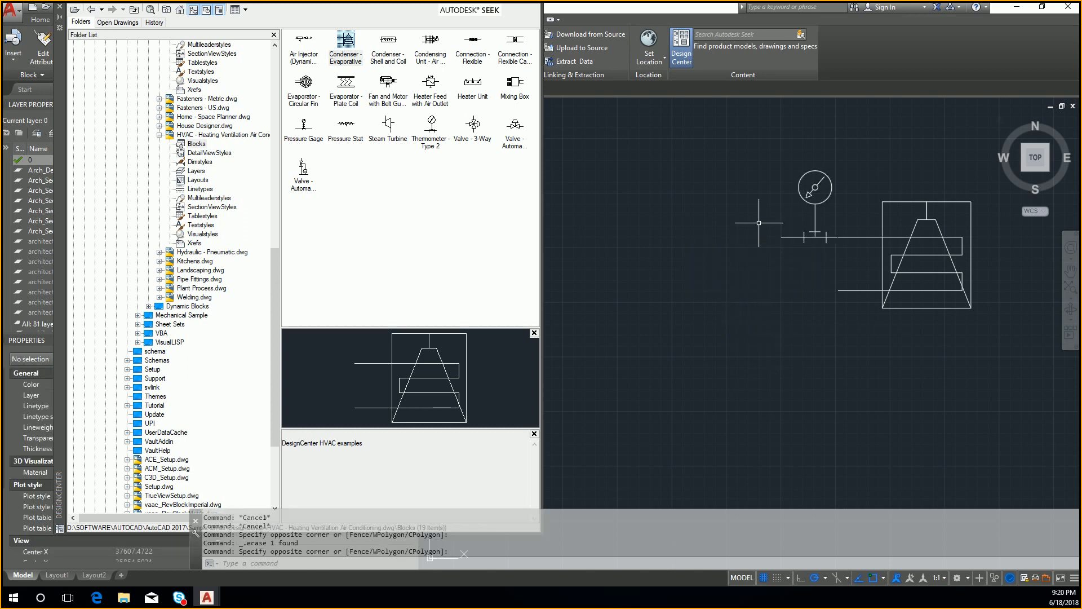
- Copy the Thermometer - Type 2 block so its base line meets the end of the condenser's lower pipe
{"action": "left_click", "coordinate": [826, 249]}
{"action": "left_click", "coordinate": [791, 227]}
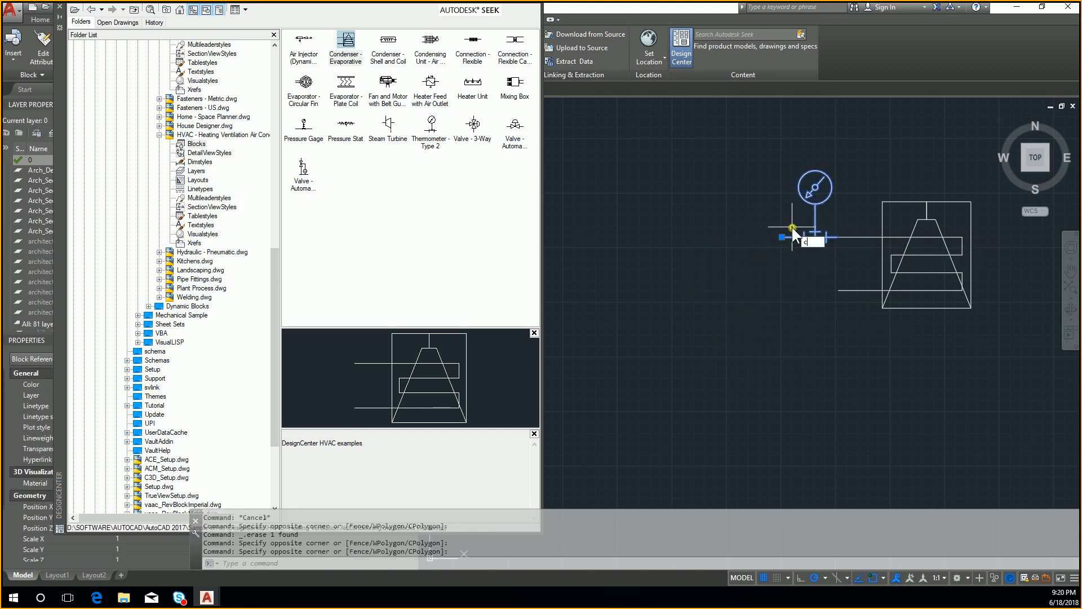
{"action": "type", "text": "co"}
{"action": "key", "text": "Return"}
{"action": "left_click", "coordinate": [834, 238]}
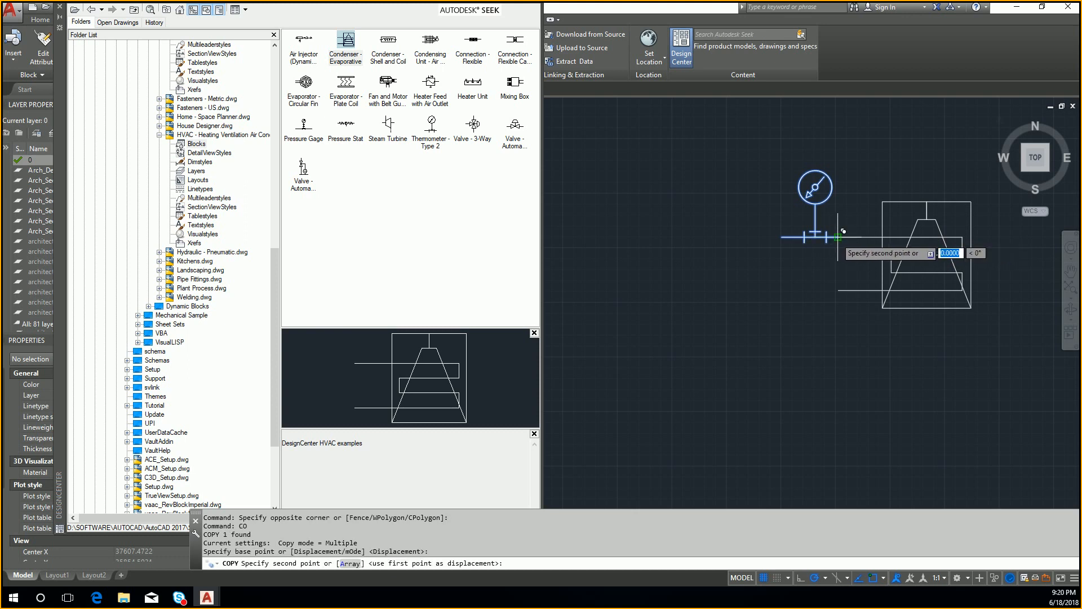
{"action": "left_click", "coordinate": [837, 291]}
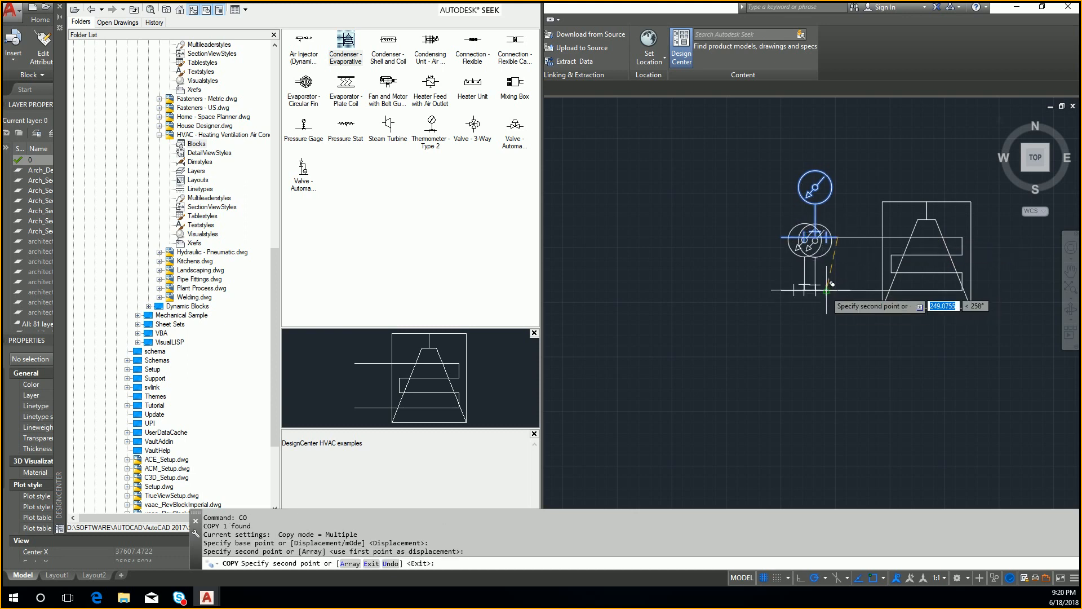
{"action": "key", "text": "Escape"}
{"action": "key", "text": "Escape"}
- Mirror the lower thermometer block about its horizontal base line and erase the source object
{"action": "scroll", "coordinate": [817, 258], "scroll_direction": "up", "scroll_amount": 2}
{"action": "left_click", "coordinate": [816, 264]}
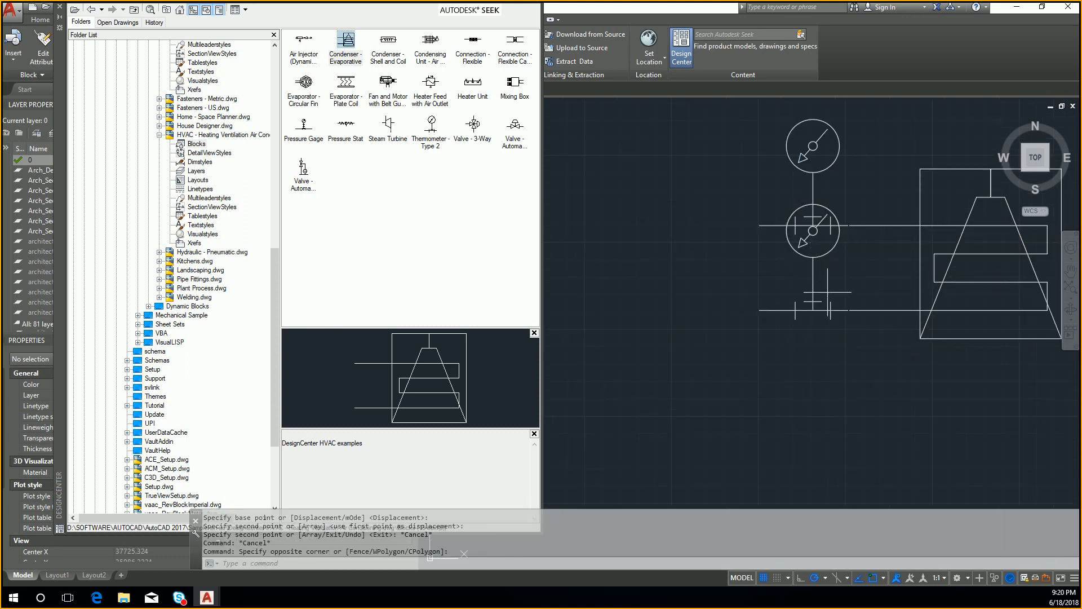
{"action": "left_click", "coordinate": [787, 270]}
{"action": "type", "text": "mirr"}
{"action": "key", "text": "Return"}
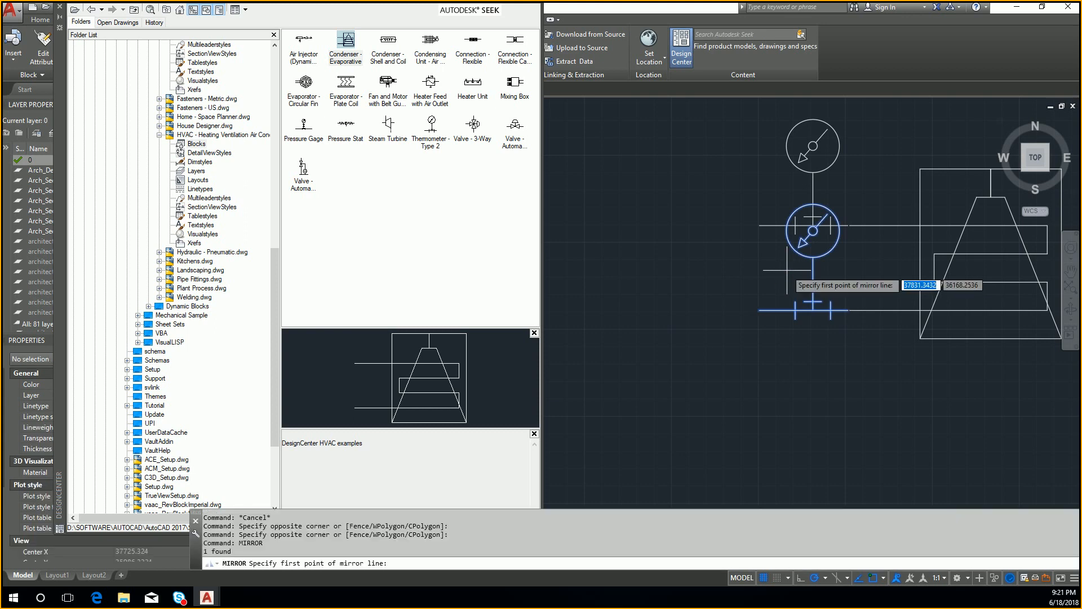
{"action": "left_click", "coordinate": [849, 310]}
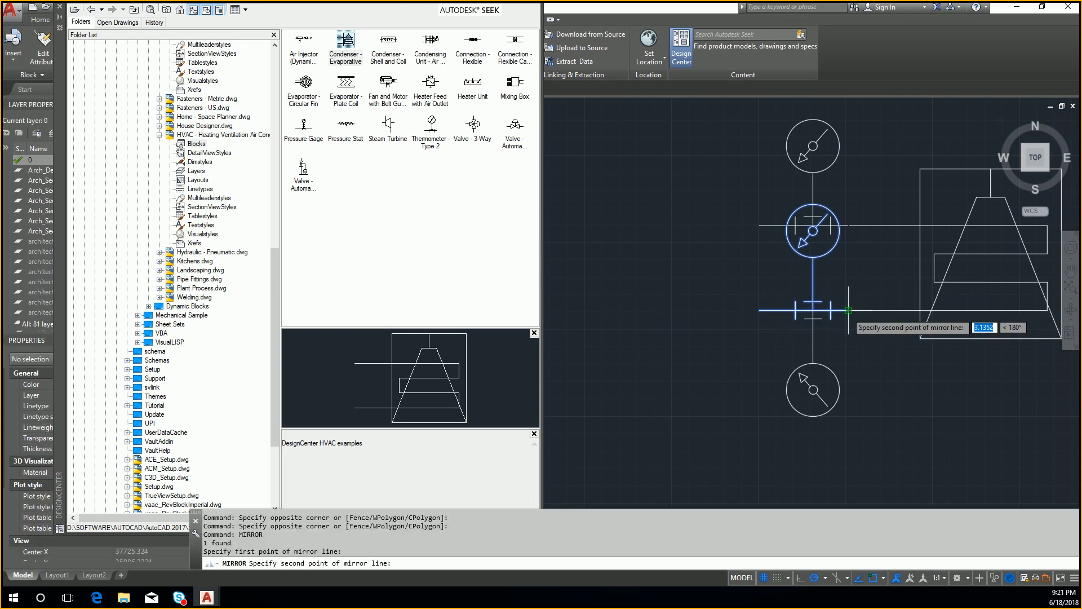
{"action": "left_click", "coordinate": [847, 313]}
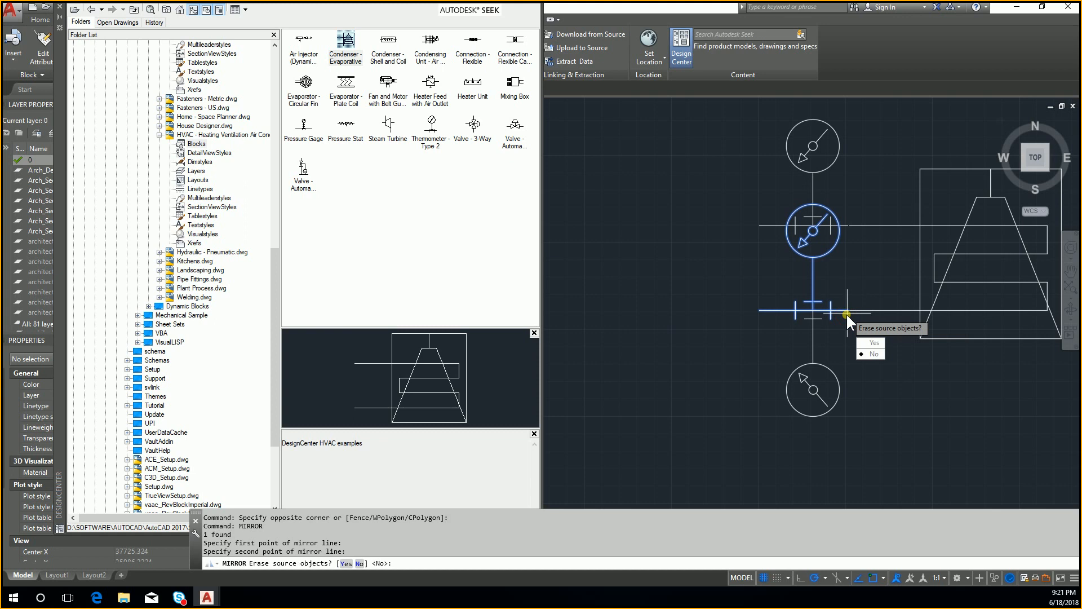
{"action": "type", "text": "y"}
{"action": "key", "text": "Return"}
{"action": "scroll", "coordinate": [880, 343], "scroll_direction": "down", "scroll_amount": 2}
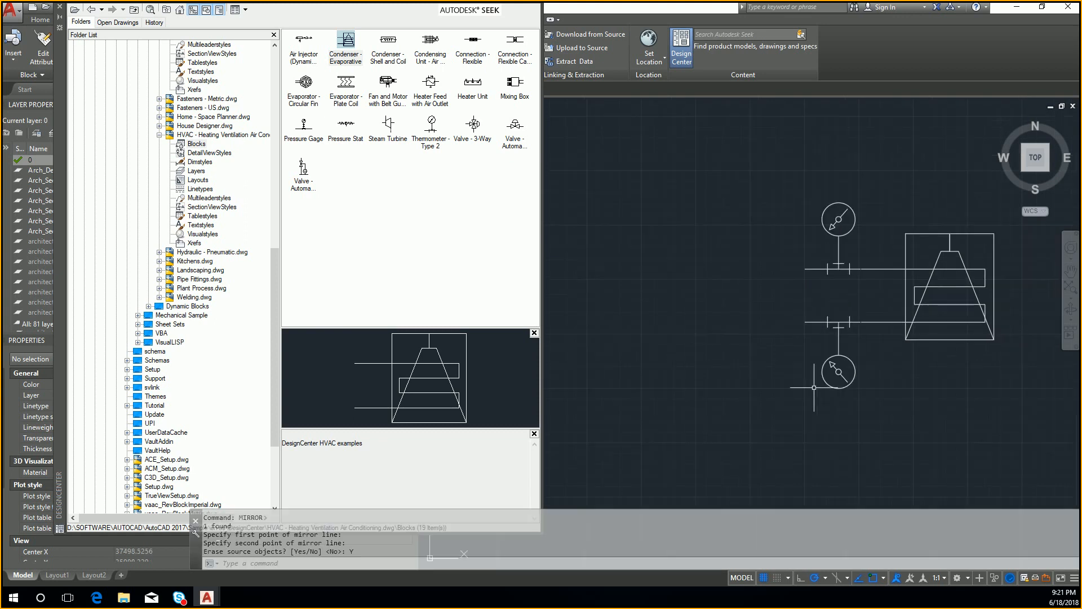
{"action": "middle_click_drag", "start_coordinate": [789, 379], "coordinate": [701, 384]}
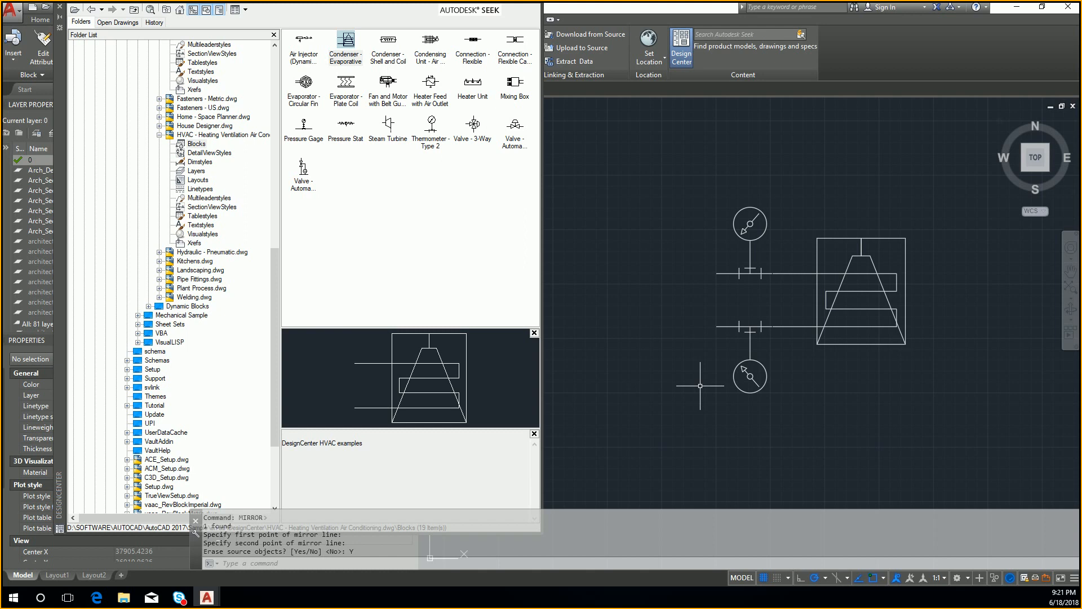
- Collapse Electrical Power.dwg in the DesignCenter folder tree and list the blocks of CMOS Integrated Circuits.dwg
{"action": "scroll", "coordinate": [251, 307], "scroll_direction": "down", "scroll_amount": 3}
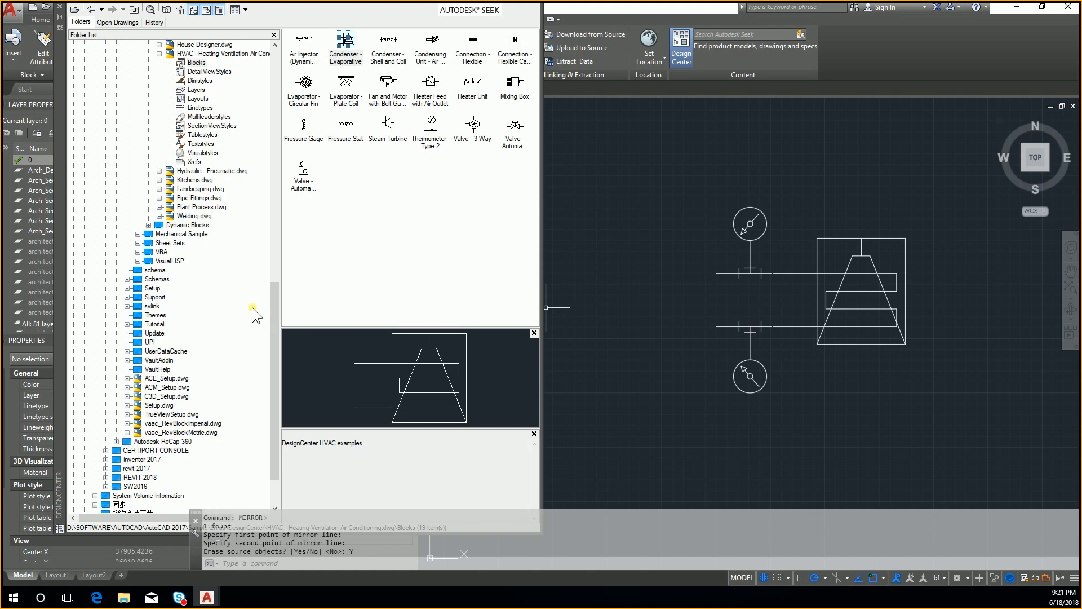
{"action": "scroll", "coordinate": [159, 207], "scroll_direction": "up", "scroll_amount": 8}
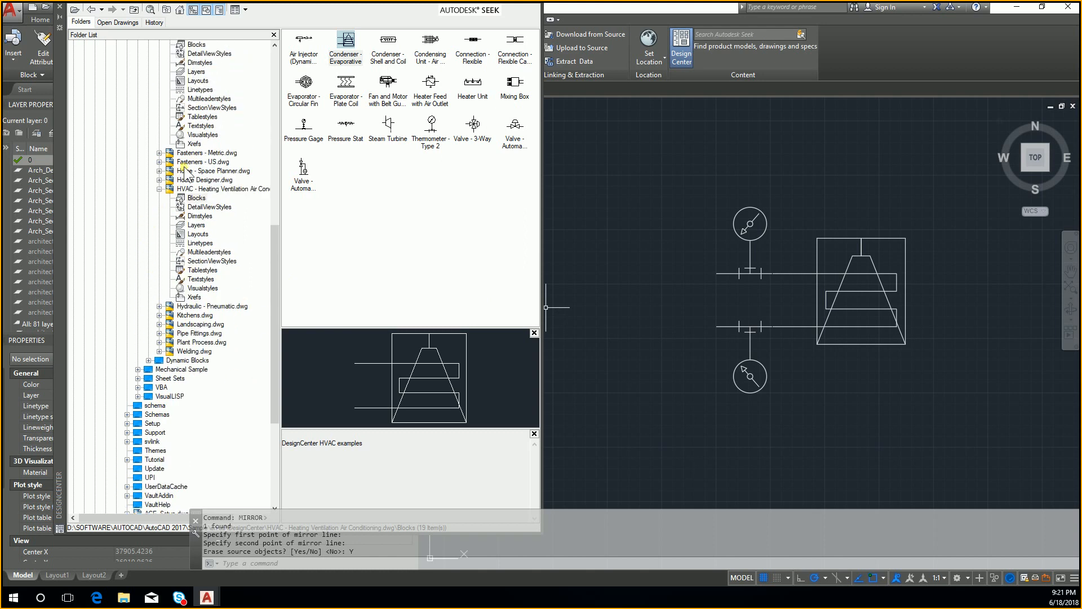
{"action": "left_click", "coordinate": [166, 123]}
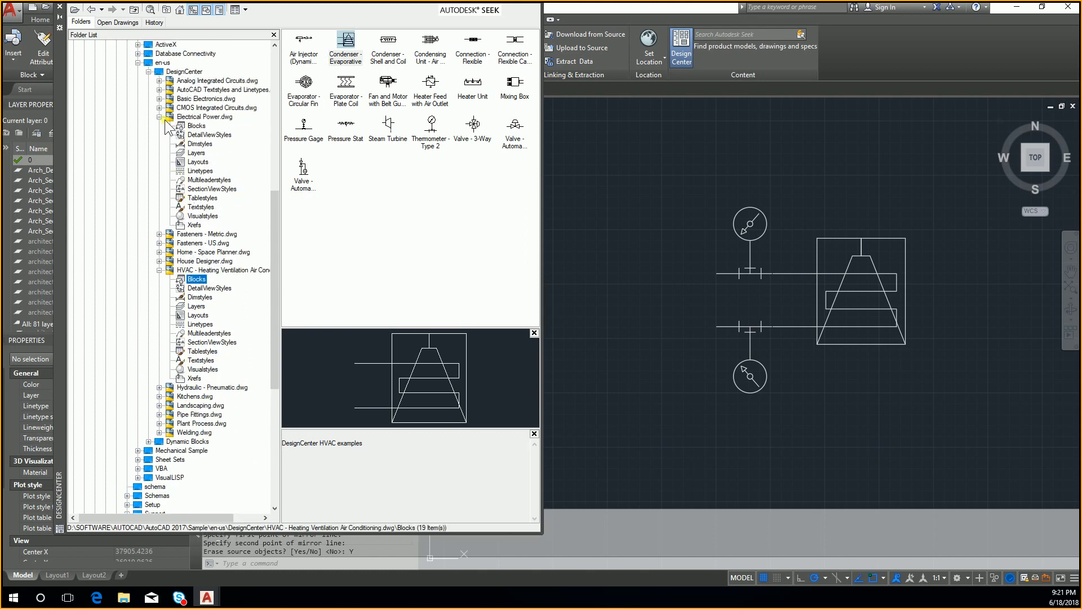
{"action": "left_click", "coordinate": [159, 117]}
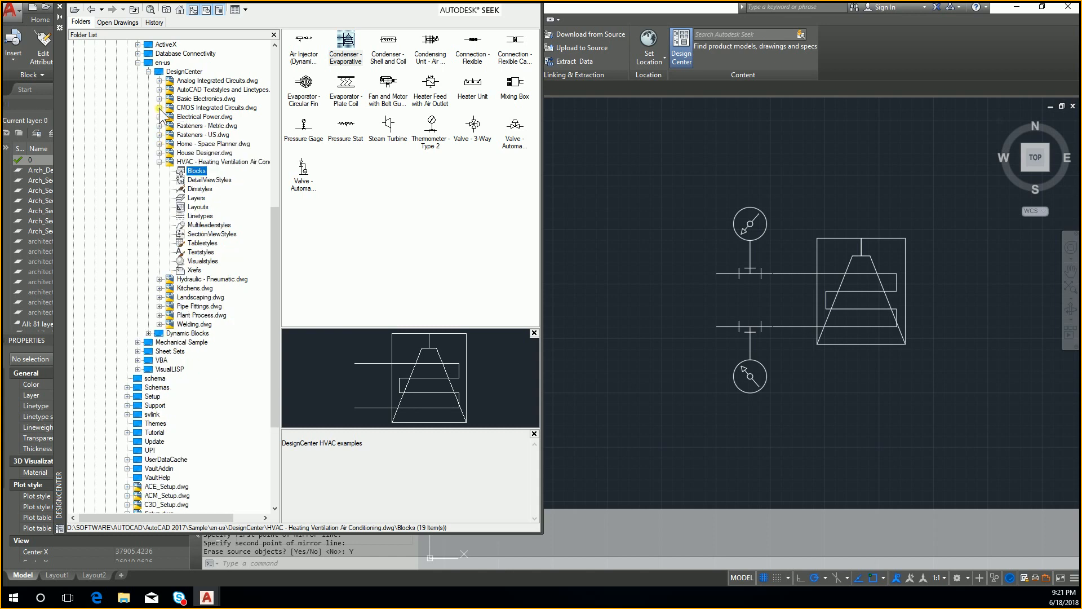
{"action": "left_click", "coordinate": [159, 108]}
{"action": "left_click", "coordinate": [193, 116]}
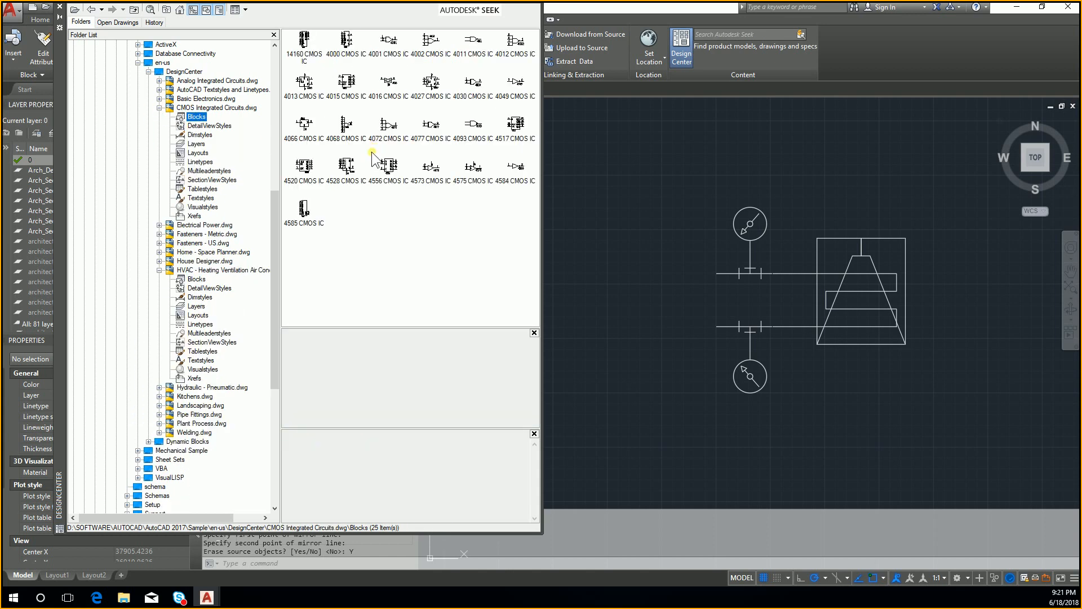
- Insert the 4517 CMOS IC block in the empty area west of the condenser assembly
{"action": "middle_click_drag", "start_coordinate": [648, 201], "coordinate": [1049, 446]}
{"action": "scroll", "coordinate": [756, 242], "scroll_direction": "down", "scroll_amount": 2}
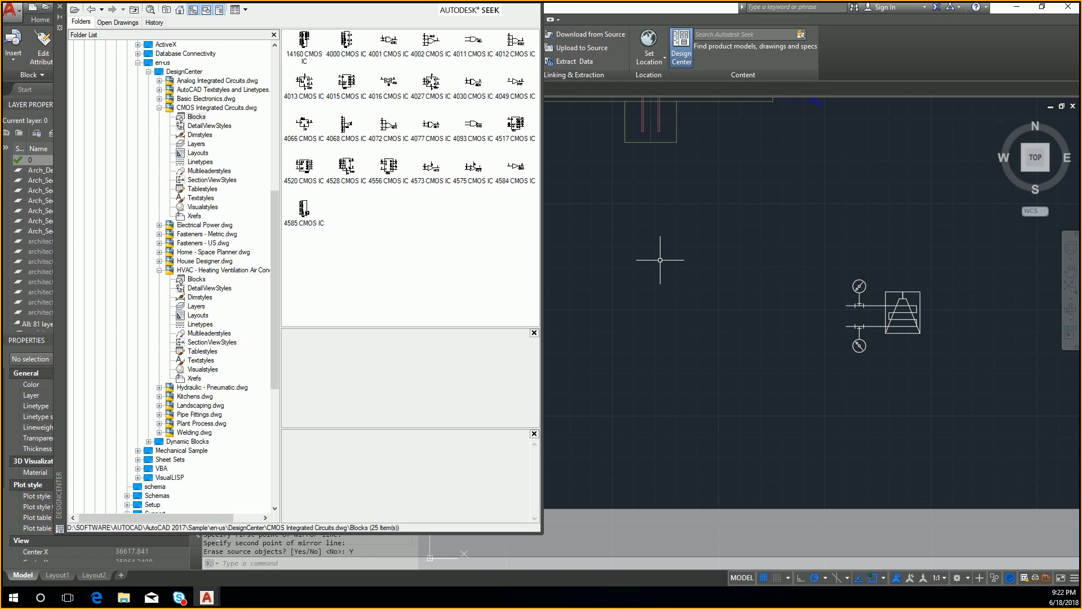
{"action": "left_click_drag", "start_coordinate": [501, 117], "coordinate": [542, 164]}
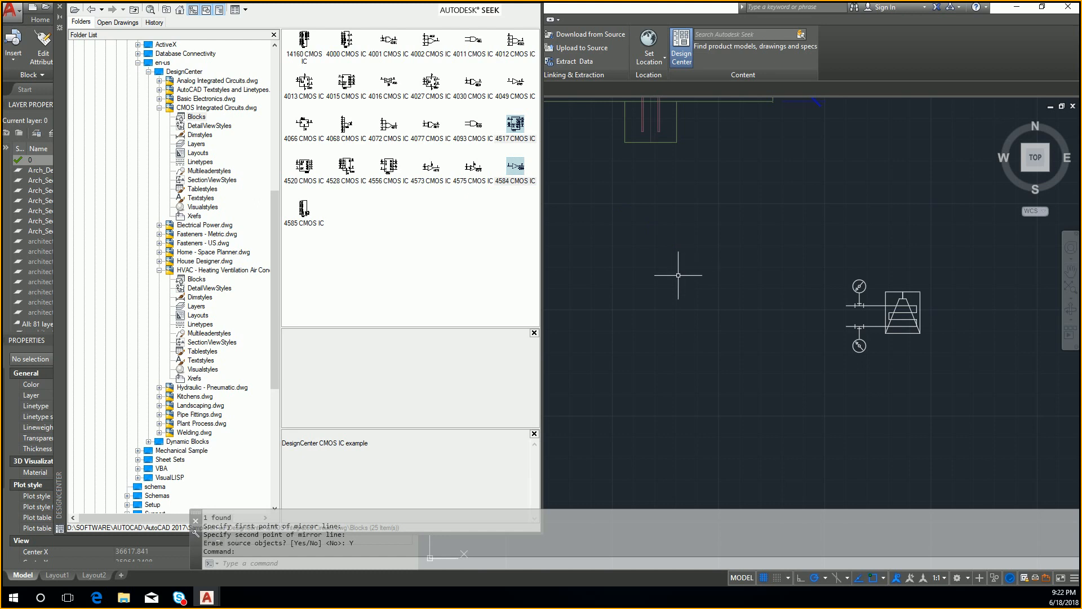
{"action": "left_click", "coordinate": [514, 123]}
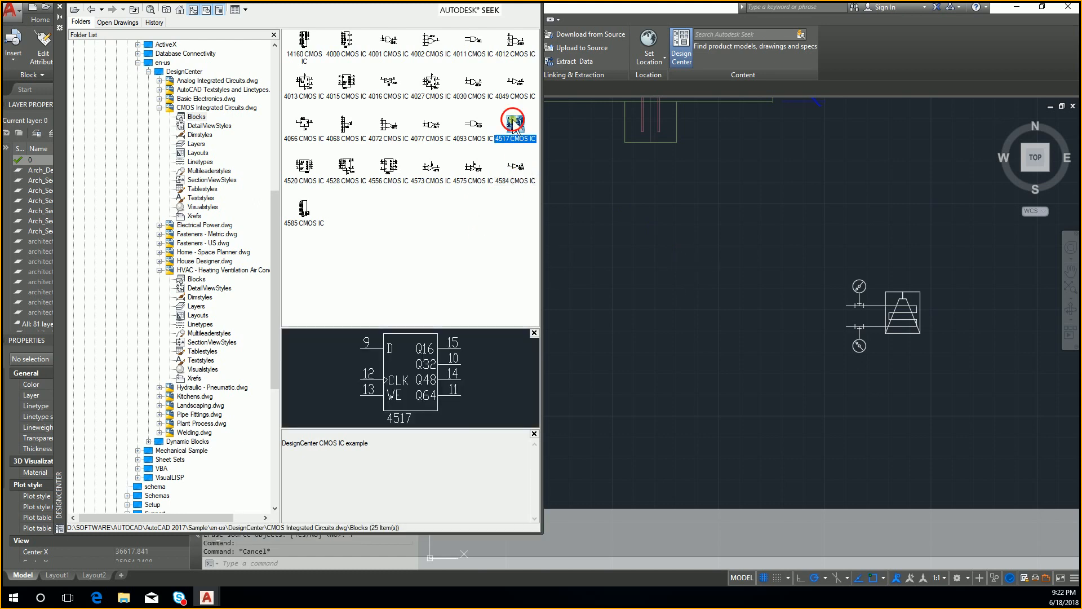
{"action": "left_click_drag", "start_coordinate": [513, 120], "coordinate": [717, 276]}
{"action": "scroll", "coordinate": [708, 288], "scroll_direction": "up", "scroll_amount": 12}
{"action": "middle_click_drag", "start_coordinate": [888, 133], "coordinate": [877, 290]}
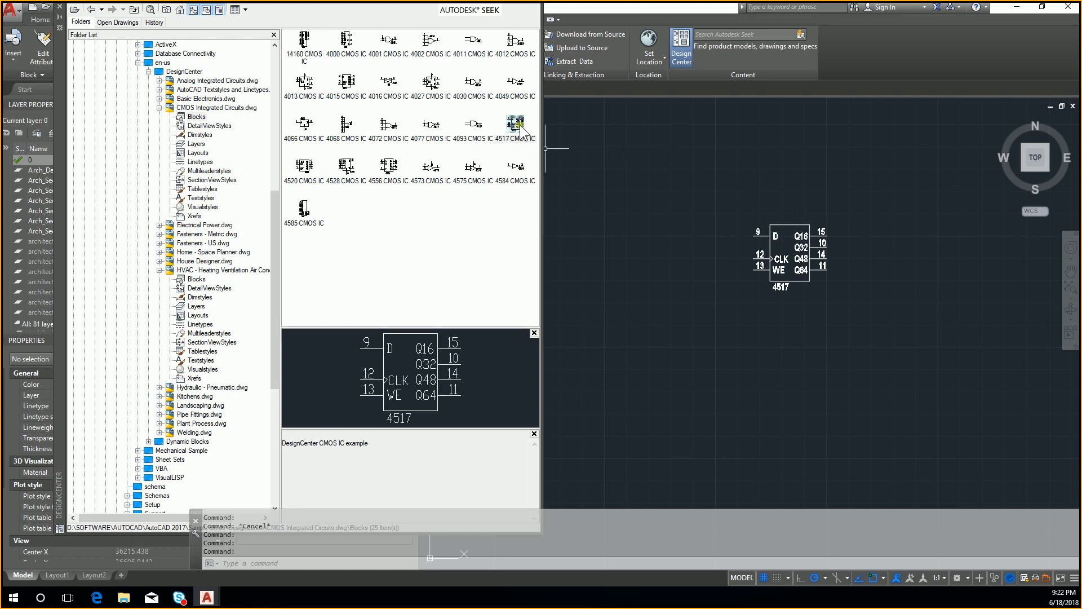
{"action": "scroll", "coordinate": [738, 299], "scroll_direction": "up", "scroll_amount": 5}
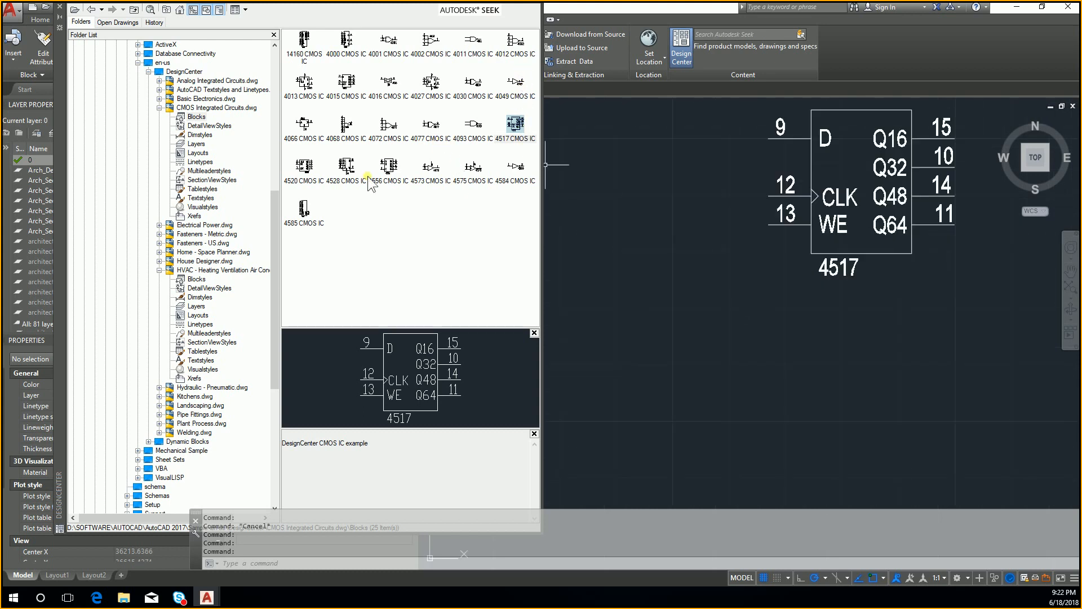
- Insert the 4556, 4528, 4585 and 4068 CMOS IC blocks around the 4517 block
{"action": "left_click_drag", "start_coordinate": [373, 171], "coordinate": [651, 333]}
{"action": "scroll", "coordinate": [712, 295], "scroll_direction": "down", "scroll_amount": 2}
{"action": "left_click", "coordinate": [346, 160]}
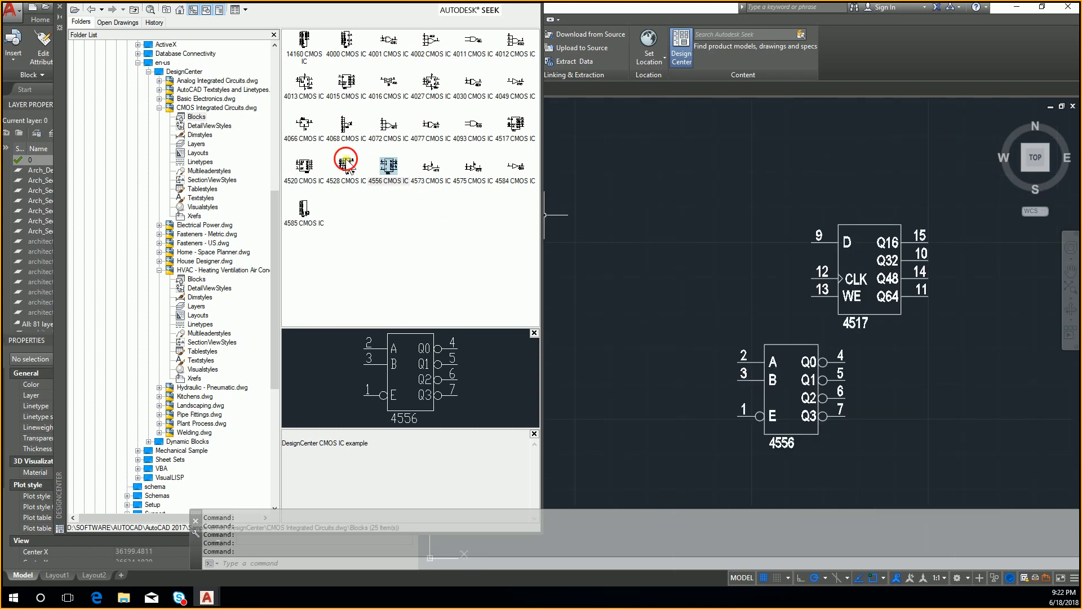
{"action": "left_click_drag", "start_coordinate": [345, 160], "coordinate": [614, 199]}
{"action": "left_click", "coordinate": [304, 205]}
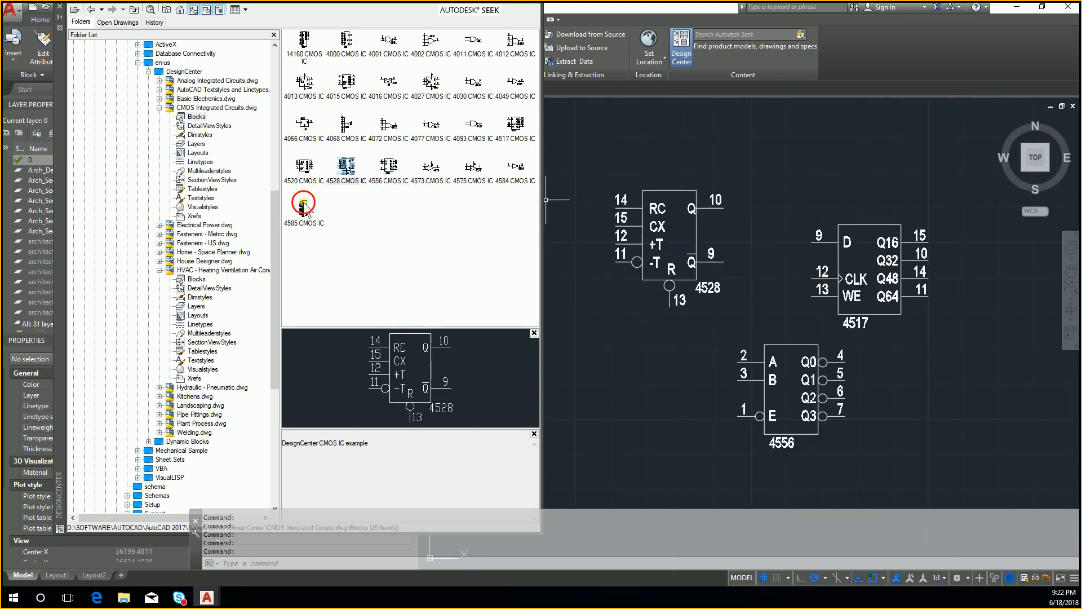
{"action": "mouse_move", "coordinate": [304, 207]}
{"action": "left_mouse_down"}
{"action": "mouse_move", "coordinate": [949, 151]}
{"action": "mouse_move", "coordinate": [934, 262]}
{"action": "mouse_move", "coordinate": [946, 266]}
{"action": "left_mouse_up"}
{"action": "scroll", "coordinate": [791, 222], "scroll_direction": "down", "scroll_amount": 2}
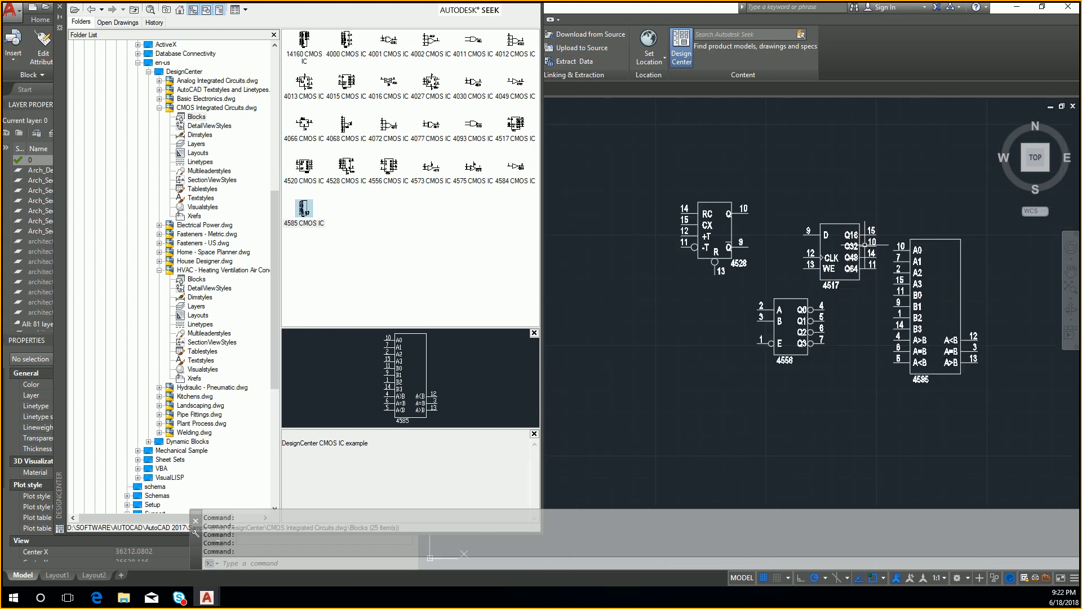
{"action": "mouse_move", "coordinate": [355, 126]}
{"action": "left_mouse_down"}
{"action": "mouse_move", "coordinate": [507, 299]}
{"action": "mouse_move", "coordinate": [662, 375]}
{"action": "left_mouse_up"}
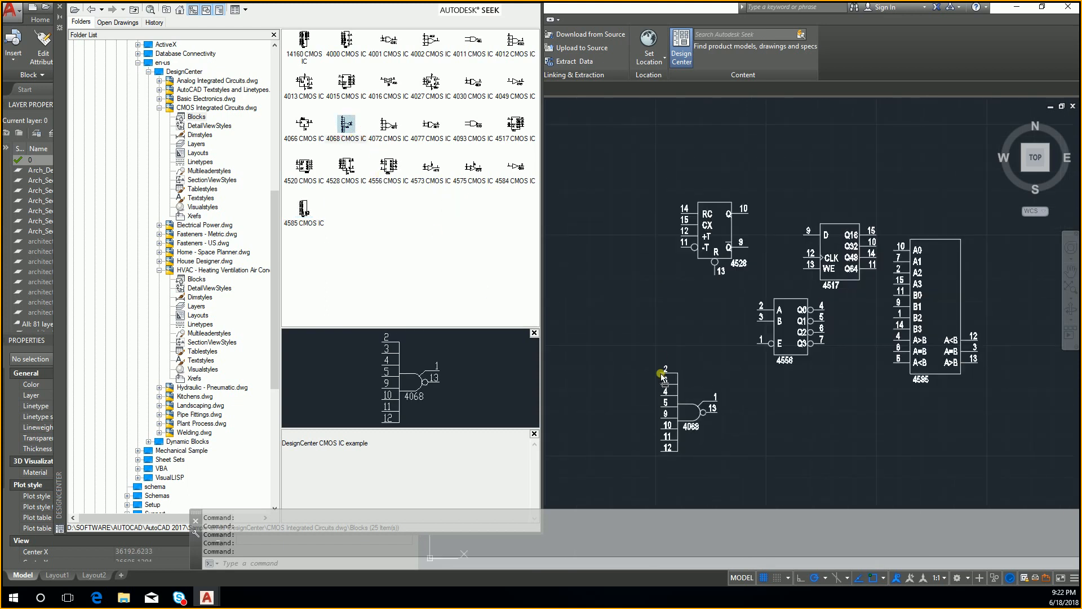
{"action": "scroll", "coordinate": [719, 388], "scroll_direction": "up", "scroll_amount": 2}
{"action": "middle_click_drag", "start_coordinate": [788, 382], "coordinate": [736, 397]}
{"action": "scroll", "coordinate": [736, 397], "scroll_direction": "down", "scroll_amount": 2}
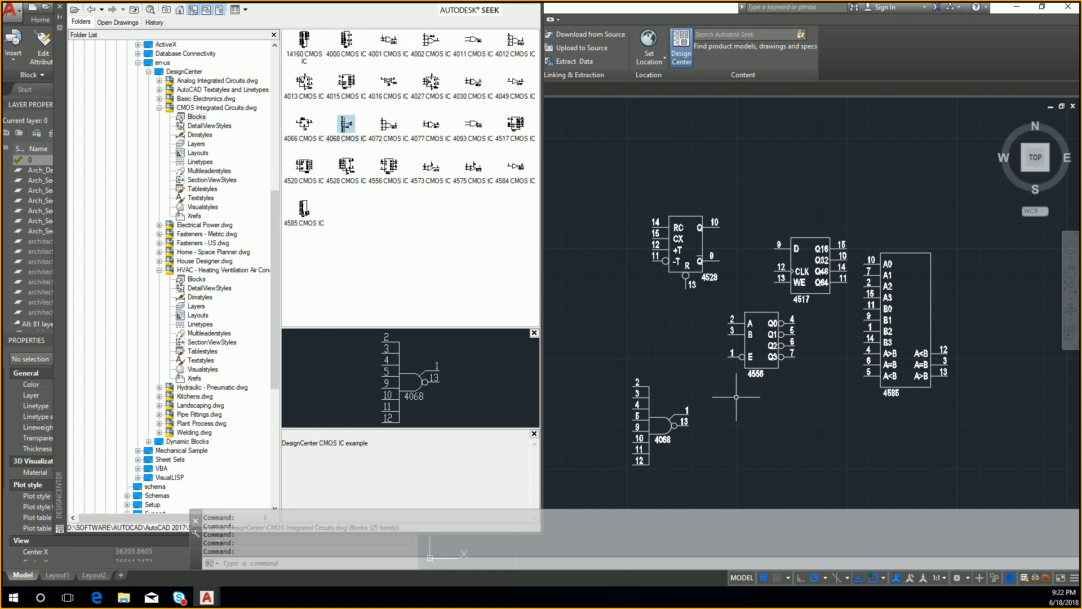
- Collapse the CMOS and HVAC drawings in the DesignCenter folder tree and list the blocks of Electrical Power.dwg
{"action": "left_click", "coordinate": [159, 108]}
{"action": "left_click", "coordinate": [159, 162]}
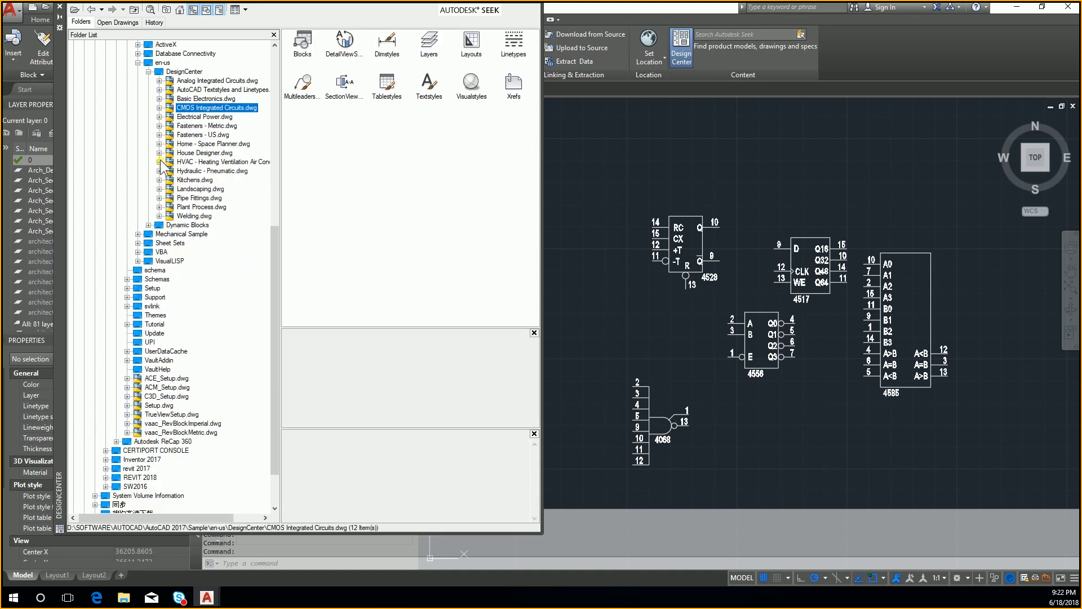
{"action": "left_click", "coordinate": [159, 117]}
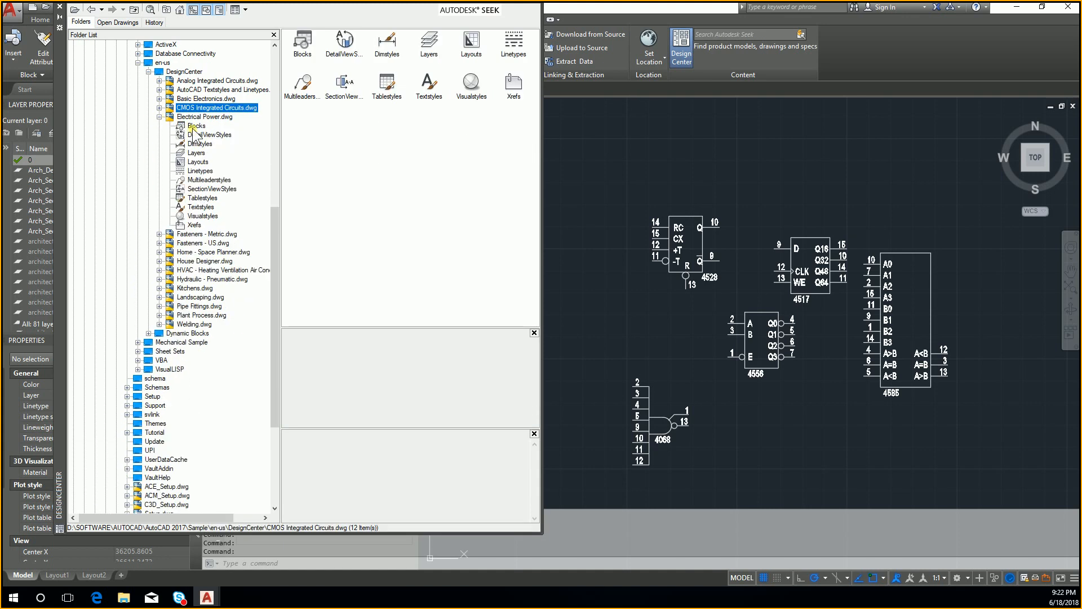
{"action": "left_click", "coordinate": [194, 126]}
- Insert the Silicon Controlled, Transformer - Delta, Transformer - 3-Phase and Volt Sensitive Symmetrical blocks above the CMOS circuits
{"action": "middle_click_drag", "start_coordinate": [626, 148], "coordinate": [685, 218]}
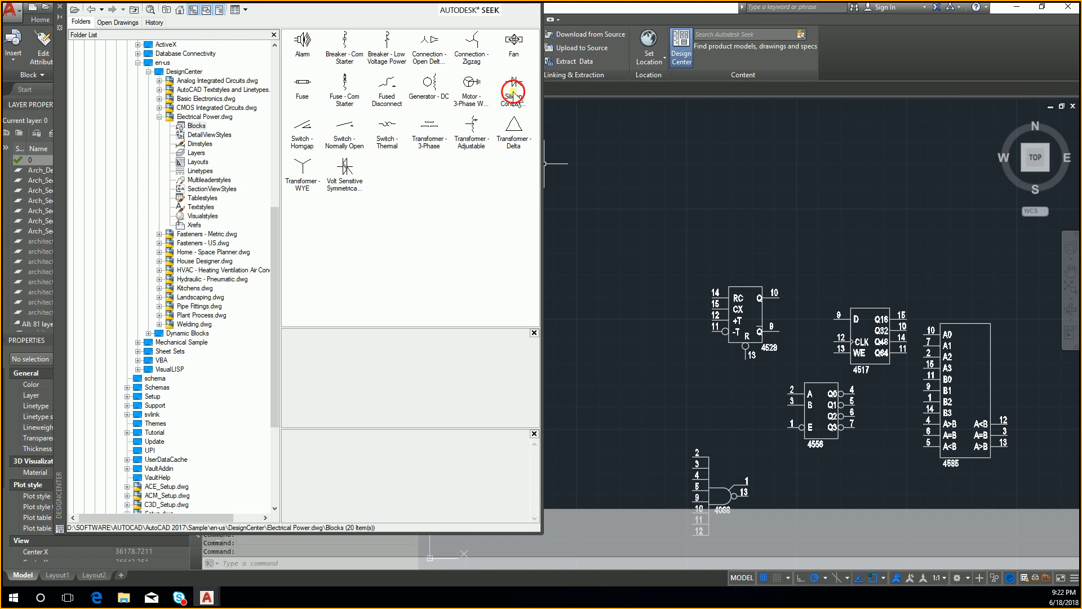
{"action": "left_click_drag", "start_coordinate": [514, 82], "coordinate": [624, 146]}
{"action": "left_click_drag", "start_coordinate": [516, 128], "coordinate": [678, 145]}
{"action": "left_click", "coordinate": [440, 141]}
{"action": "left_click_drag", "start_coordinate": [441, 148], "coordinate": [592, 243]}
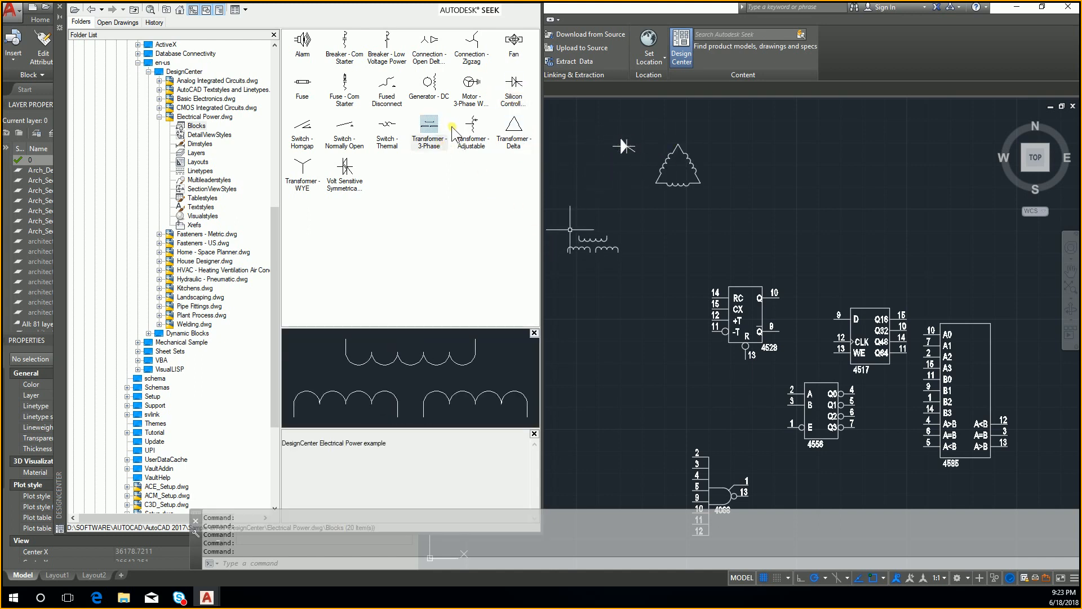
{"action": "left_click", "coordinate": [345, 180]}
{"action": "mouse_move", "coordinate": [345, 181]}
{"action": "left_mouse_down"}
{"action": "mouse_move", "coordinate": [840, 183]}
{"action": "mouse_move", "coordinate": [759, 193]}
{"action": "left_mouse_up"}
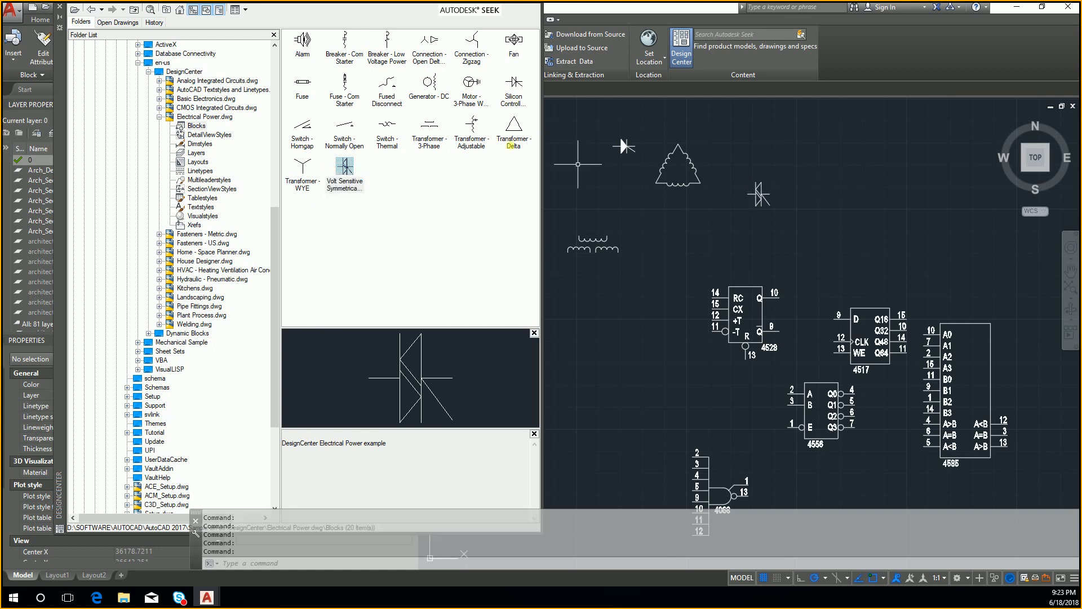
- Insert the Generator - DC, Fuse - Com Starter and Alarm blocks beside the other electrical power symbols
{"action": "middle_click_drag", "start_coordinate": [606, 153], "coordinate": [639, 174]}
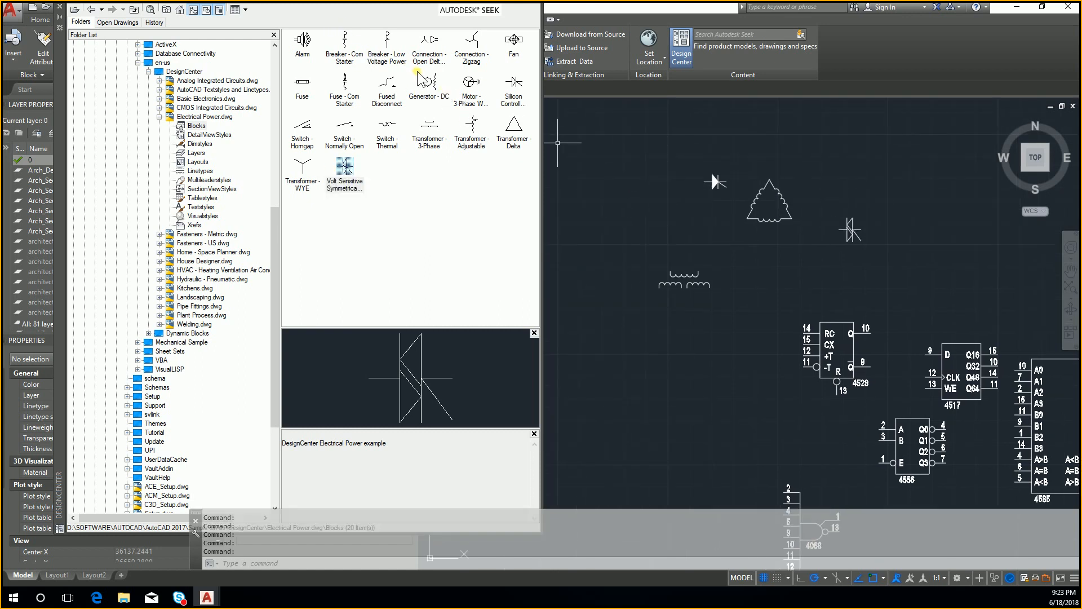
{"action": "left_click_drag", "start_coordinate": [428, 83], "coordinate": [623, 209]}
{"action": "mouse_move", "coordinate": [357, 90]}
{"action": "left_mouse_down"}
{"action": "mouse_move", "coordinate": [629, 116]}
{"action": "mouse_move", "coordinate": [682, 169]}
{"action": "left_mouse_up"}
{"action": "mouse_move", "coordinate": [302, 40]}
{"action": "left_mouse_down"}
{"action": "mouse_move", "coordinate": [395, 85]}
{"action": "mouse_move", "coordinate": [599, 154]}
{"action": "left_mouse_up"}
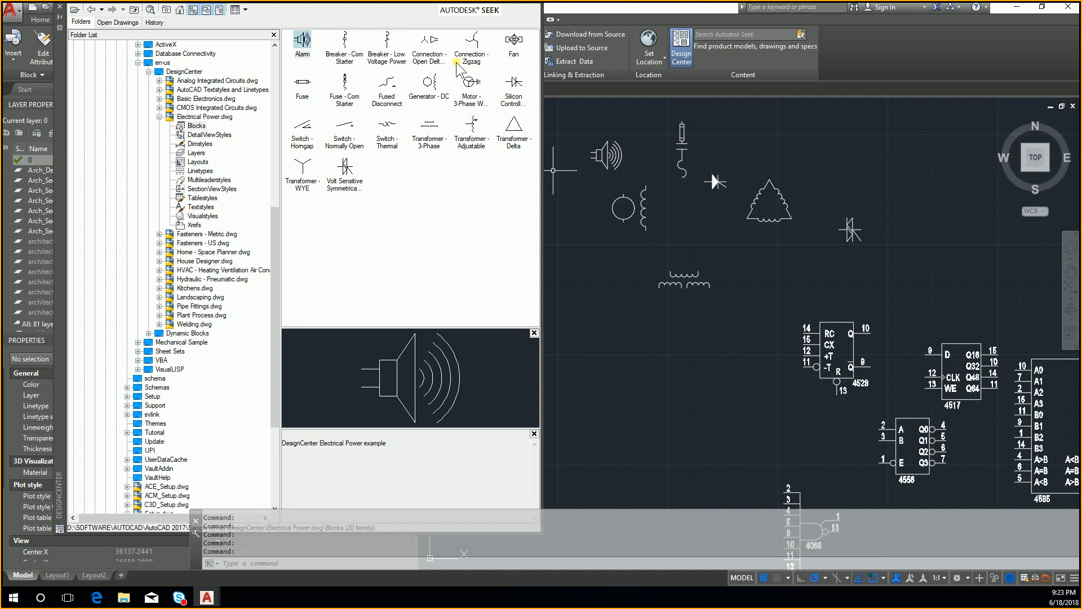
- Examine the layers stored in Electrical Power.dwg and Landscaping.dwg through DesignCenter
{"action": "left_click", "coordinate": [205, 153]}
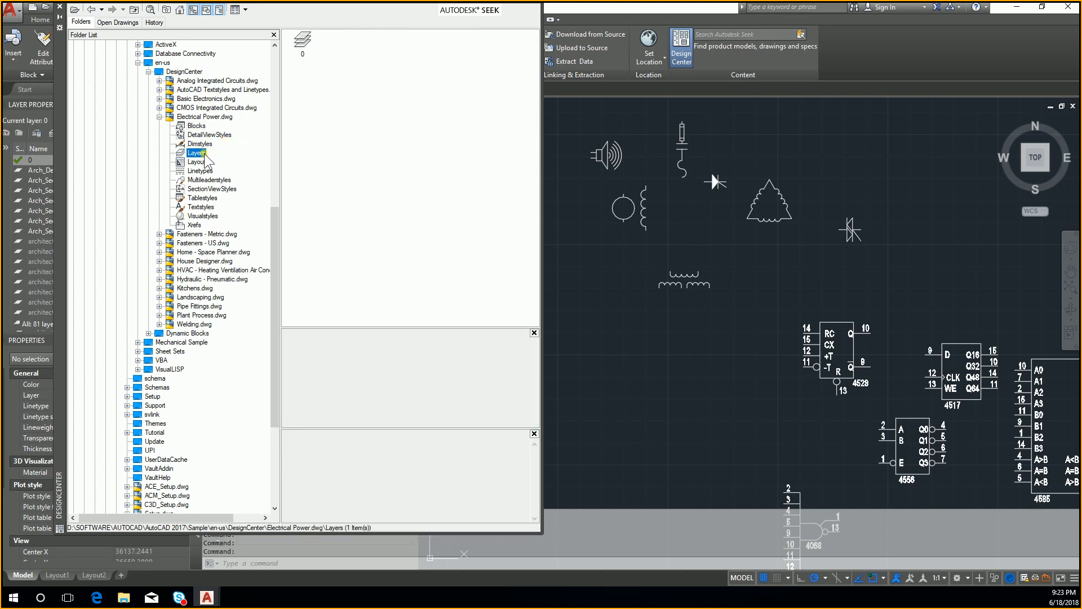
{"action": "left_click", "coordinate": [159, 116]}
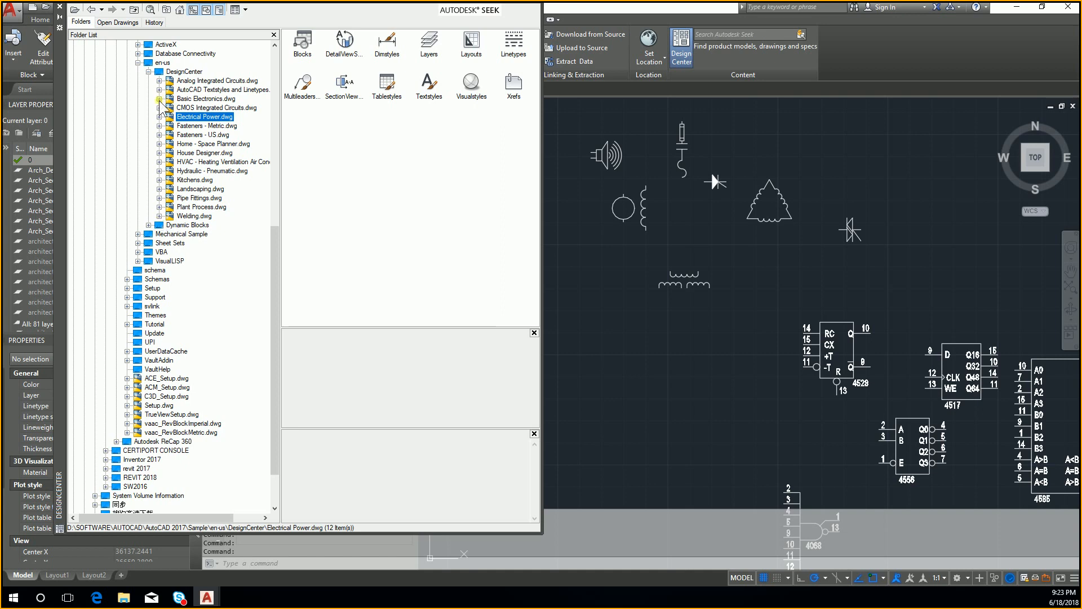
{"action": "left_click", "coordinate": [159, 189]}
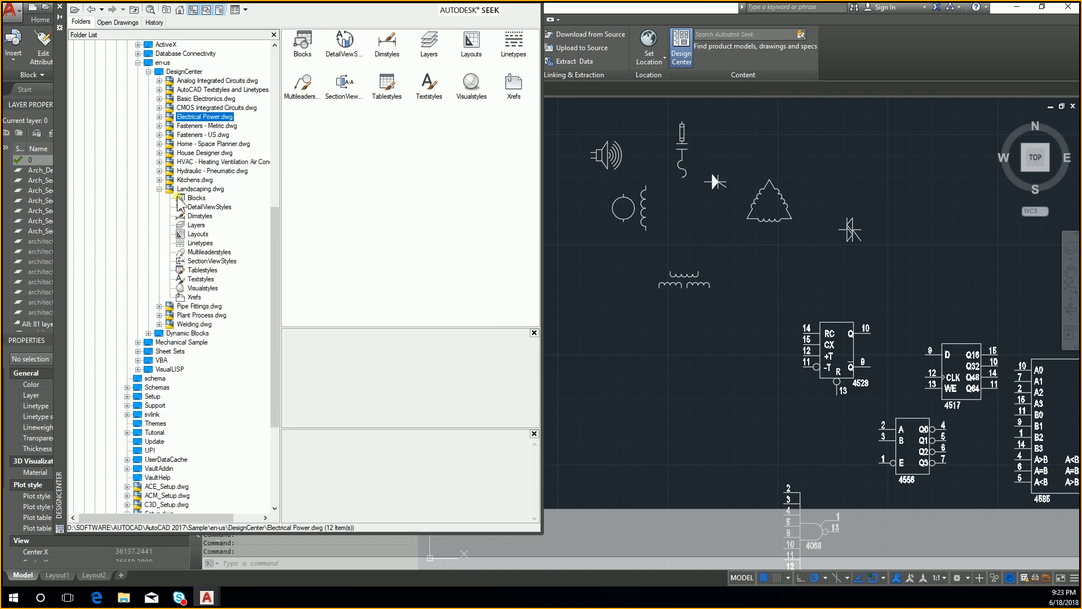
{"action": "left_click", "coordinate": [192, 226]}
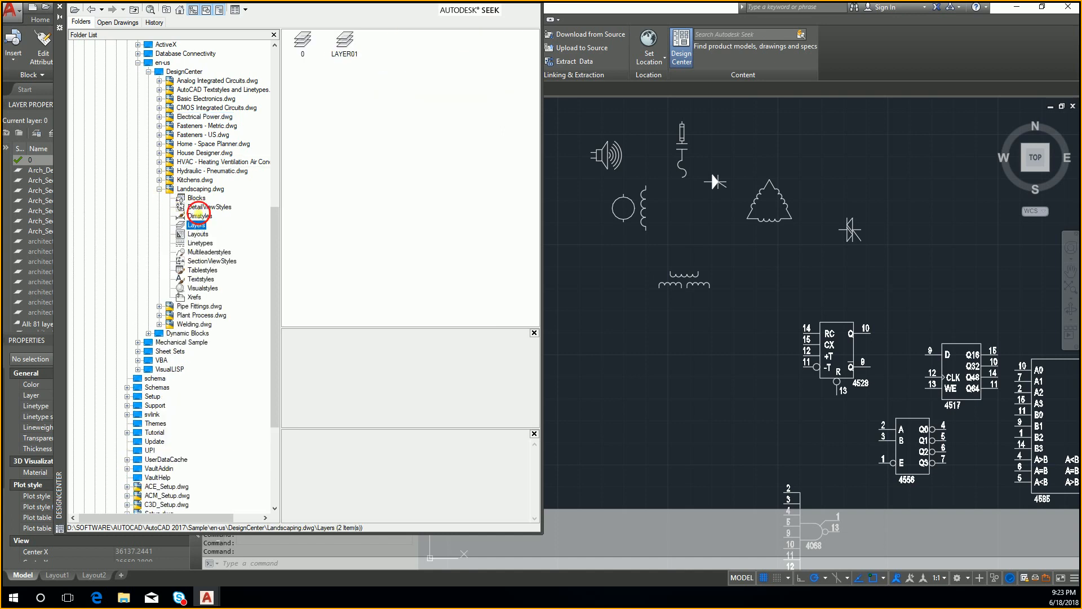
- Browse the dimension styles, detail view styles and blocks stored in Landscaping.dwg
{"action": "left_click", "coordinate": [196, 216]}
{"action": "left_click", "coordinate": [195, 207]}
{"action": "left_click", "coordinate": [196, 198]}
{"action": "left_click", "coordinate": [198, 207]}
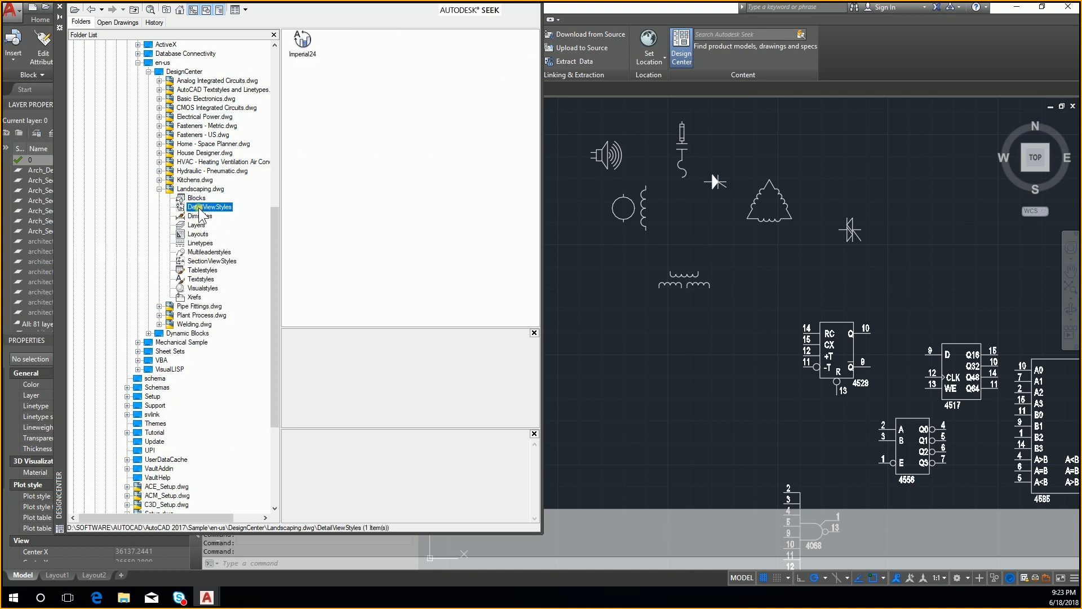
- Examine the layers stored in the HVAC, House Designer, Analog Integrated Circuits and AutoCAD Textstyles and Linetypes sample drawings
{"action": "left_click", "coordinate": [159, 162]}
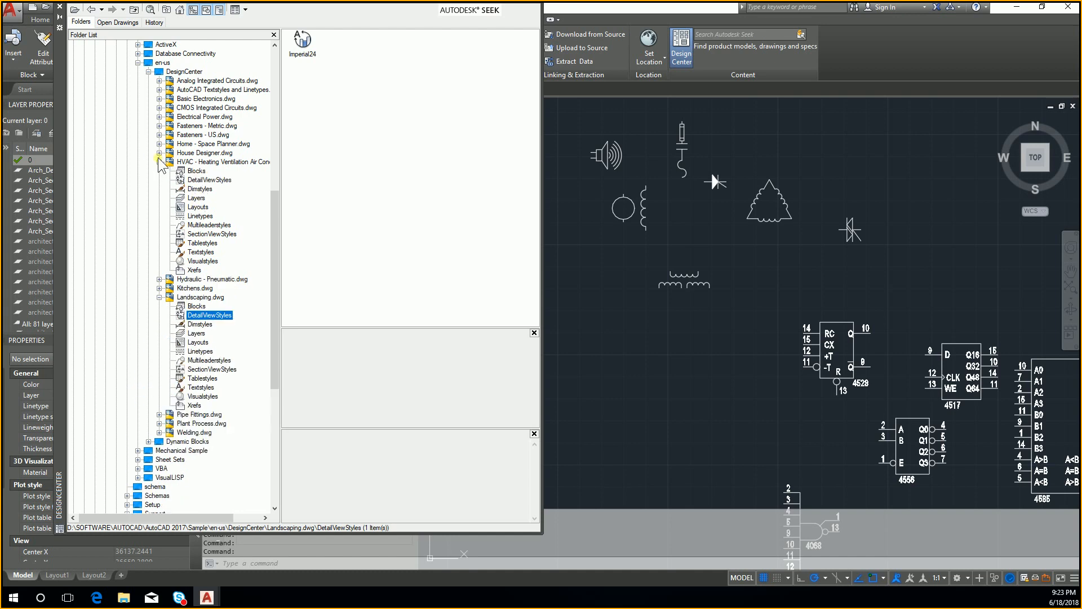
{"action": "left_click", "coordinate": [180, 198]}
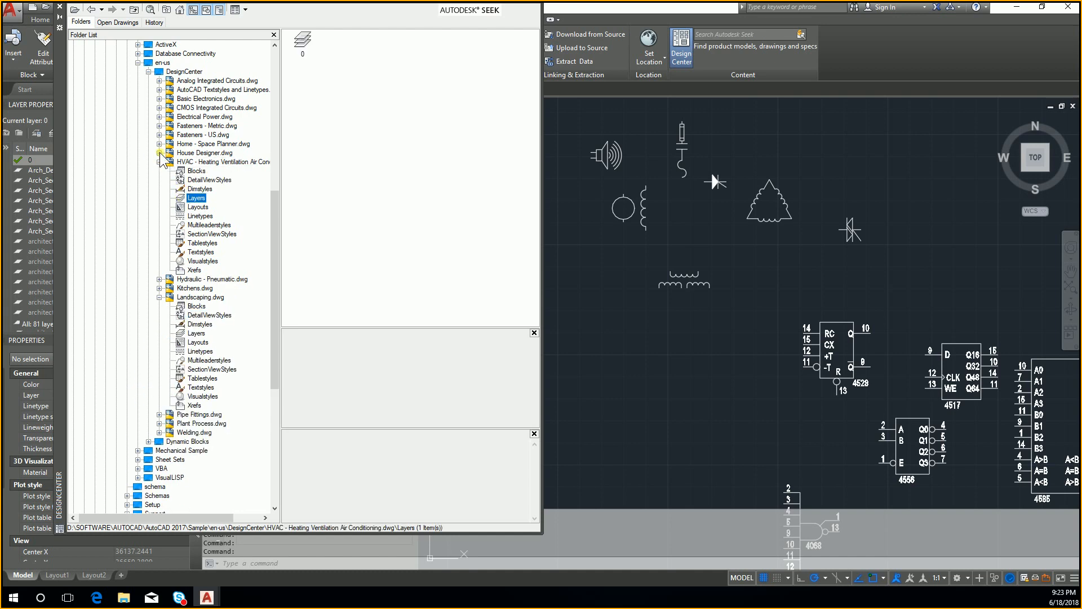
{"action": "left_click", "coordinate": [159, 152]}
{"action": "left_click", "coordinate": [196, 189]}
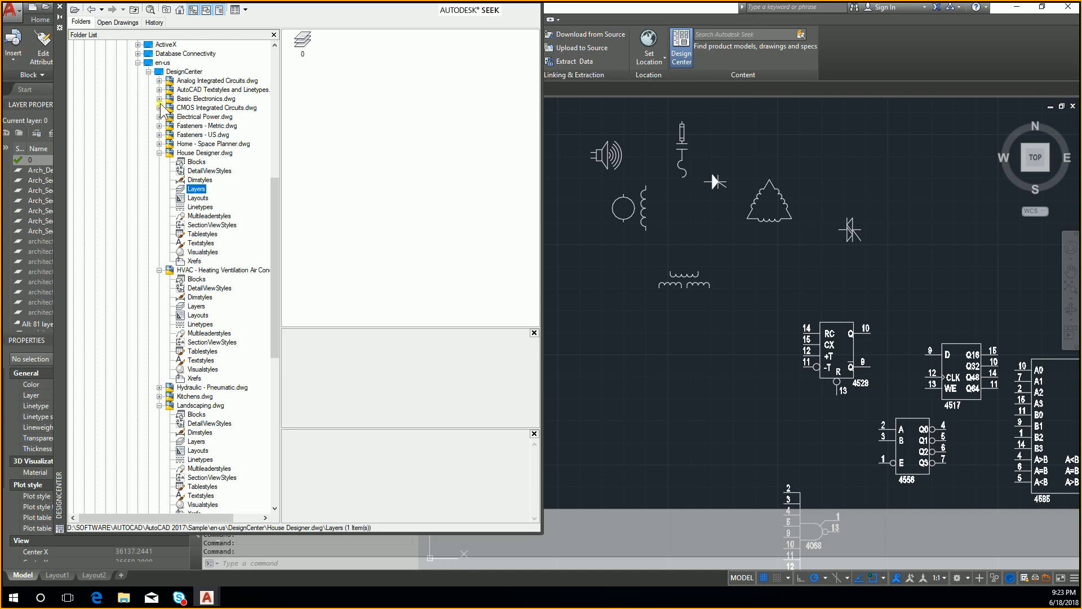
{"action": "left_click", "coordinate": [159, 81]}
{"action": "left_click", "coordinate": [196, 117]}
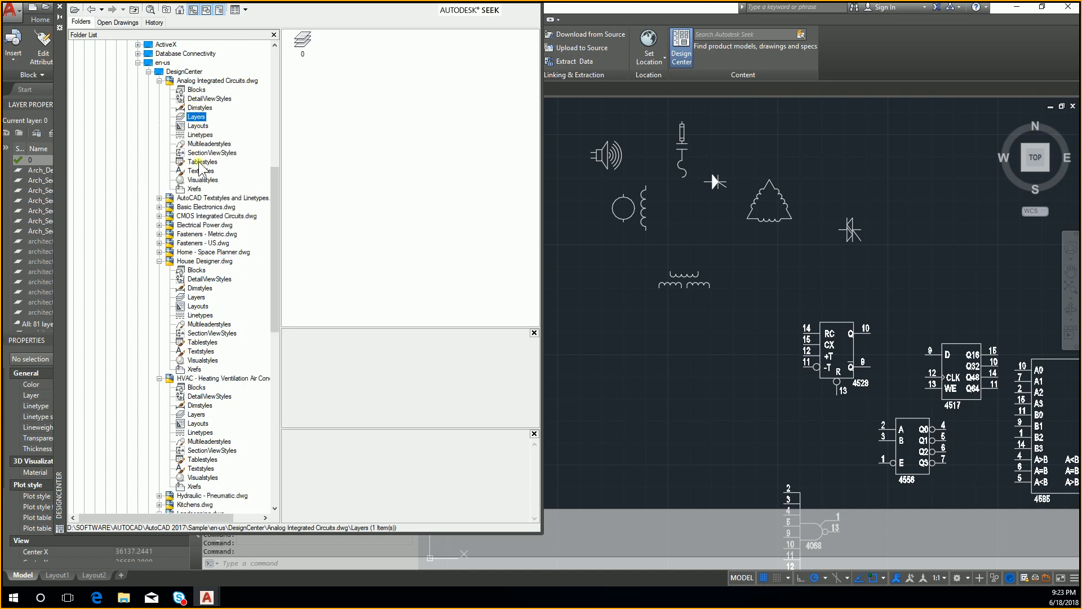
{"action": "left_click", "coordinate": [160, 198]}
{"action": "left_click", "coordinate": [196, 234]}
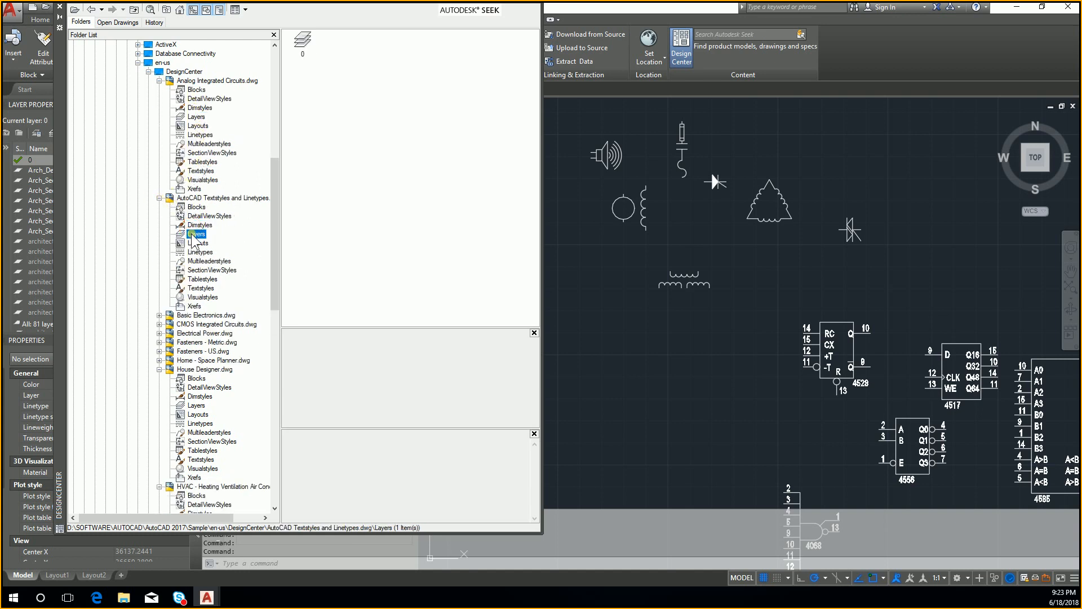
- Look through the layouts and linetypes stored in AutoCAD Textstyles and Linetypes.dwg
{"action": "left_click", "coordinate": [194, 243]}
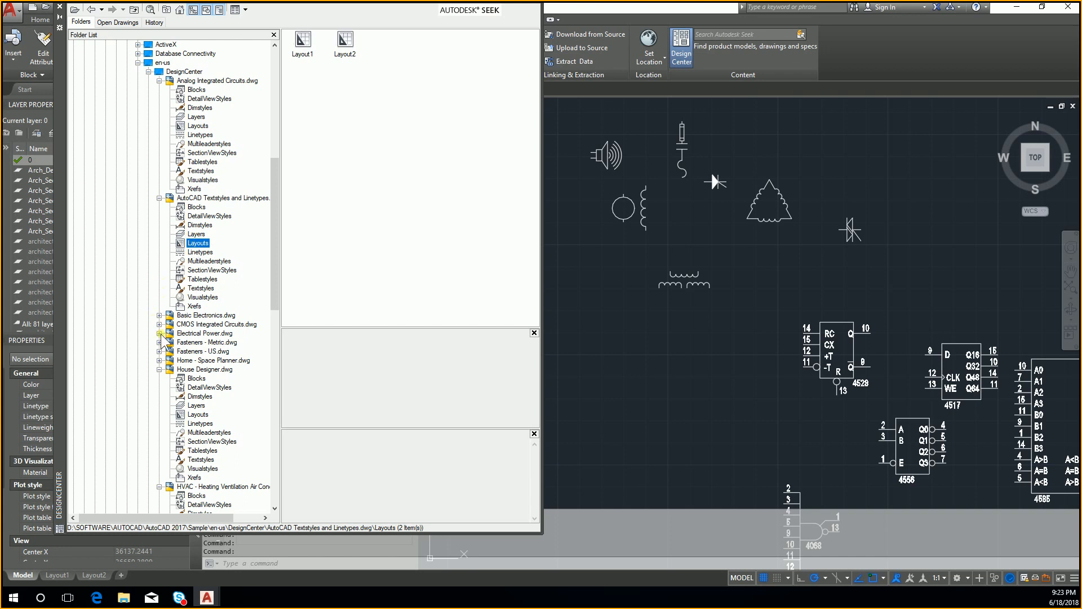
{"action": "scroll", "coordinate": [168, 338], "scroll_direction": "down", "scroll_amount": 1}
{"action": "scroll", "coordinate": [159, 284], "scroll_direction": "down", "scroll_amount": 10}
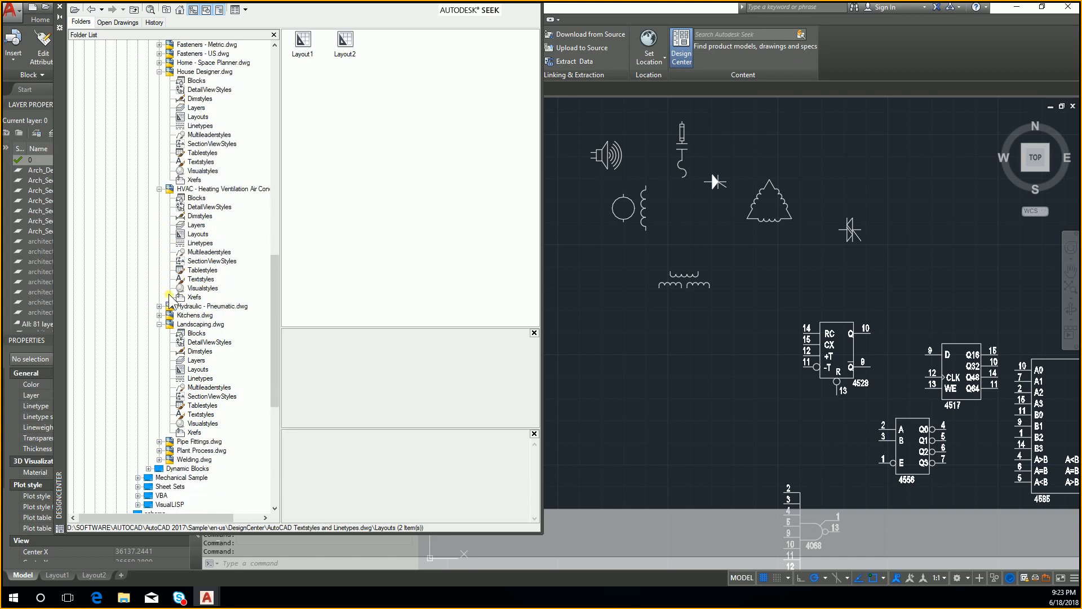
{"action": "scroll", "coordinate": [161, 318], "scroll_direction": "down", "scroll_amount": 2}
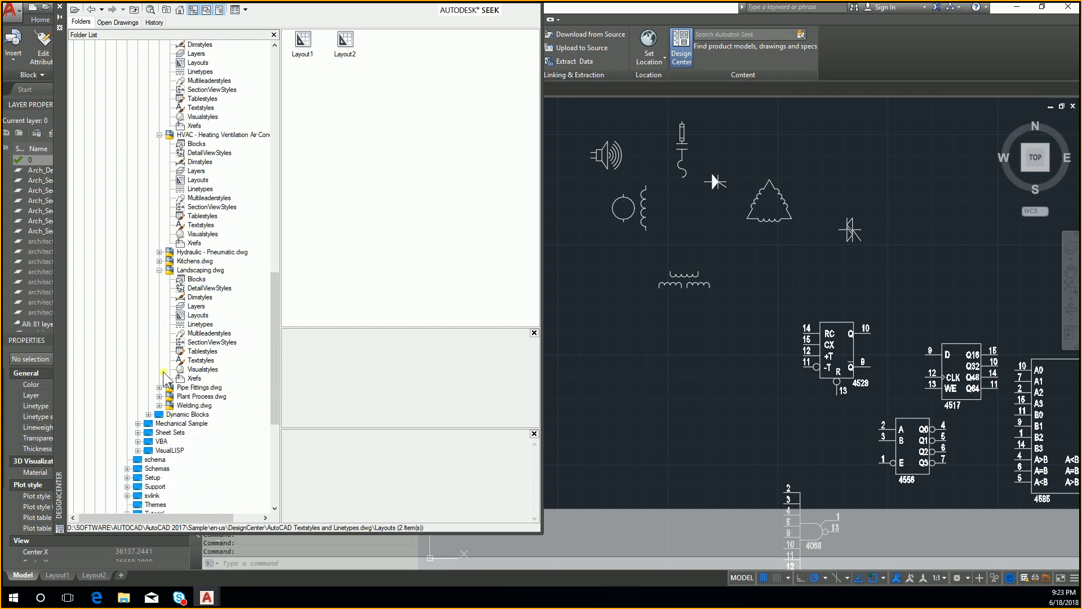
{"action": "scroll", "coordinate": [185, 379], "scroll_direction": "up", "scroll_amount": 1}
{"action": "scroll", "coordinate": [186, 386], "scroll_direction": "up", "scroll_amount": 9}
{"action": "left_click", "coordinate": [202, 171]}
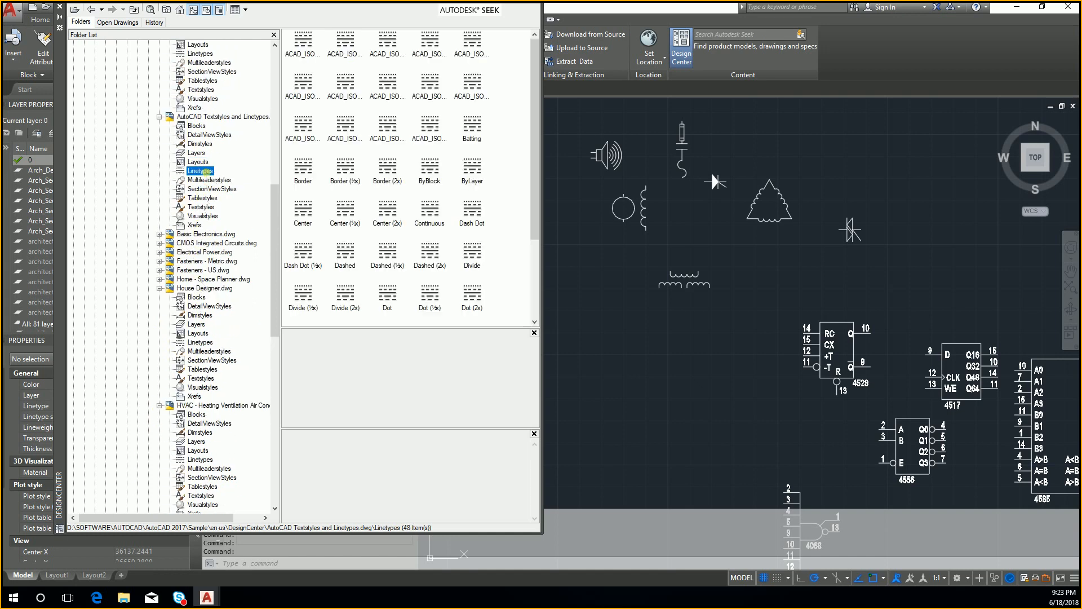
{"action": "scroll", "coordinate": [396, 168], "scroll_direction": "down", "scroll_amount": 3}
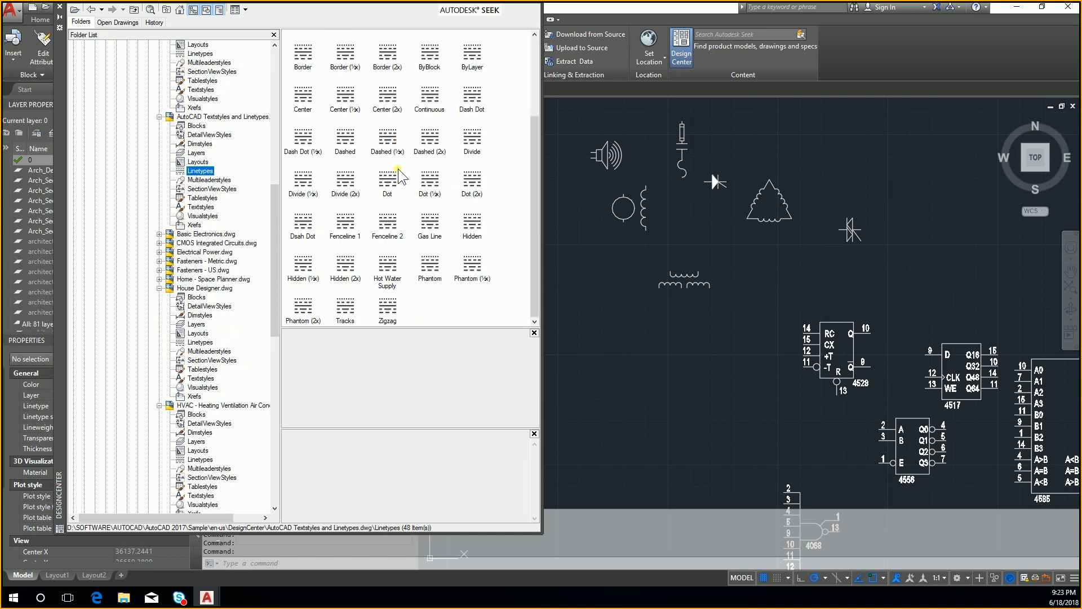
{"action": "scroll", "coordinate": [451, 131], "scroll_direction": "up", "scroll_amount": 3}
- Add the Batting, Divide, Dot (2x), Dot (½x) and Dashed (2x) linetypes from DesignCenter to the XREF TEST drawing
{"action": "left_click", "coordinate": [471, 130]}
{"action": "mouse_move", "coordinate": [471, 130]}
{"action": "left_mouse_down"}
{"action": "mouse_move", "coordinate": [472, 149]}
{"action": "mouse_move", "coordinate": [677, 245]}
{"action": "left_mouse_up"}
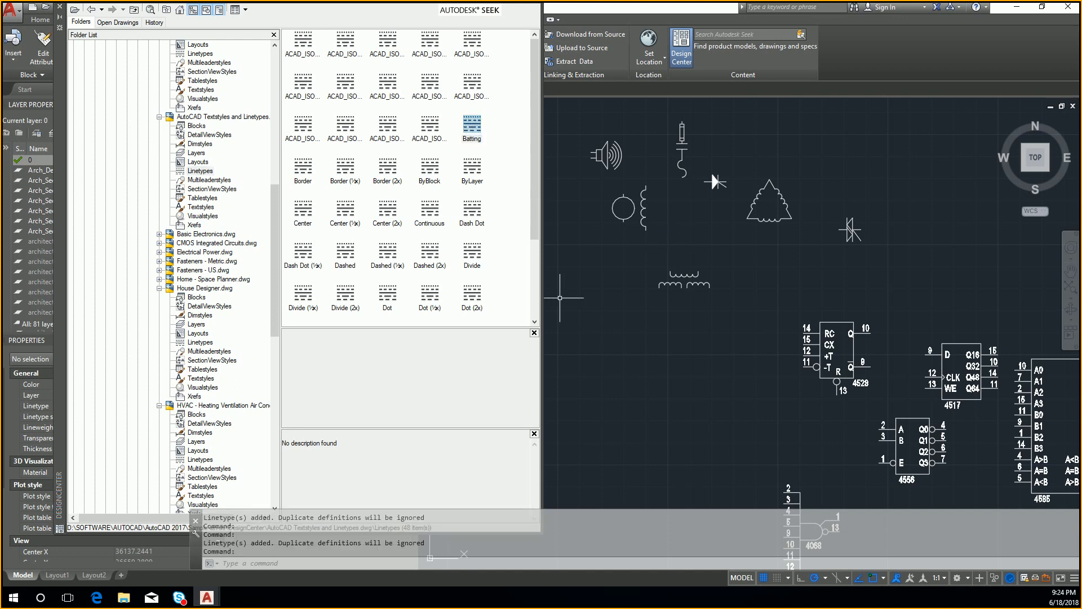
{"action": "left_click", "coordinate": [472, 251]}
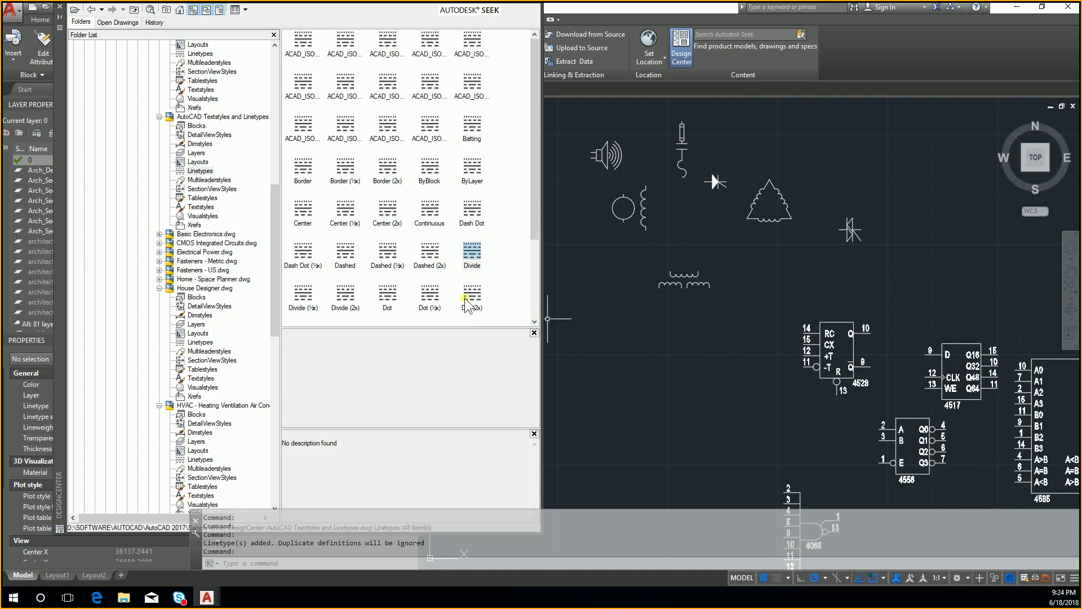
{"action": "left_click", "coordinate": [430, 294]}
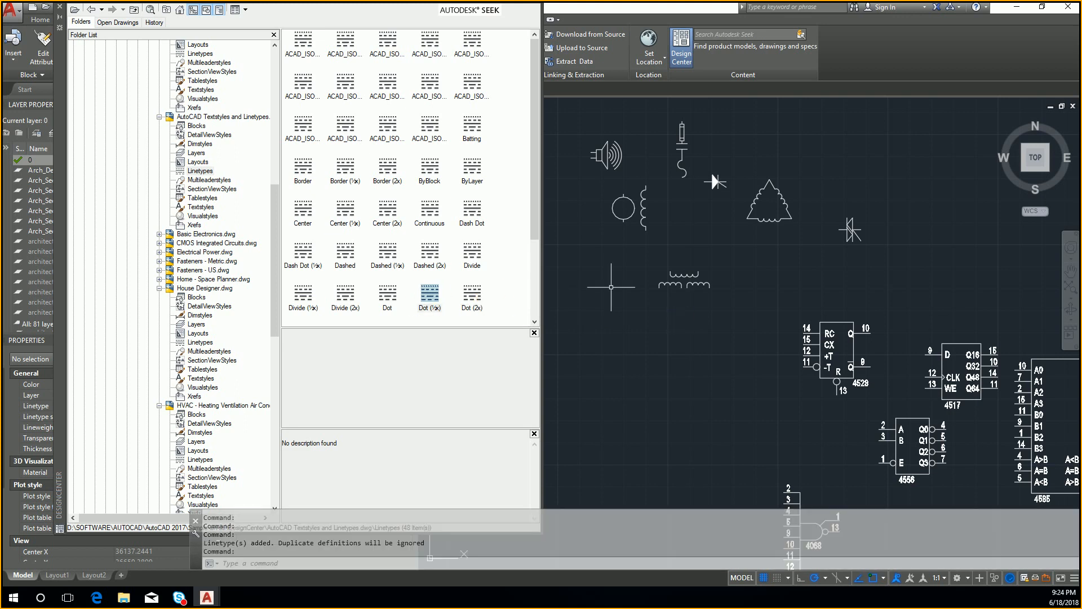
{"action": "left_click", "coordinate": [430, 251]}
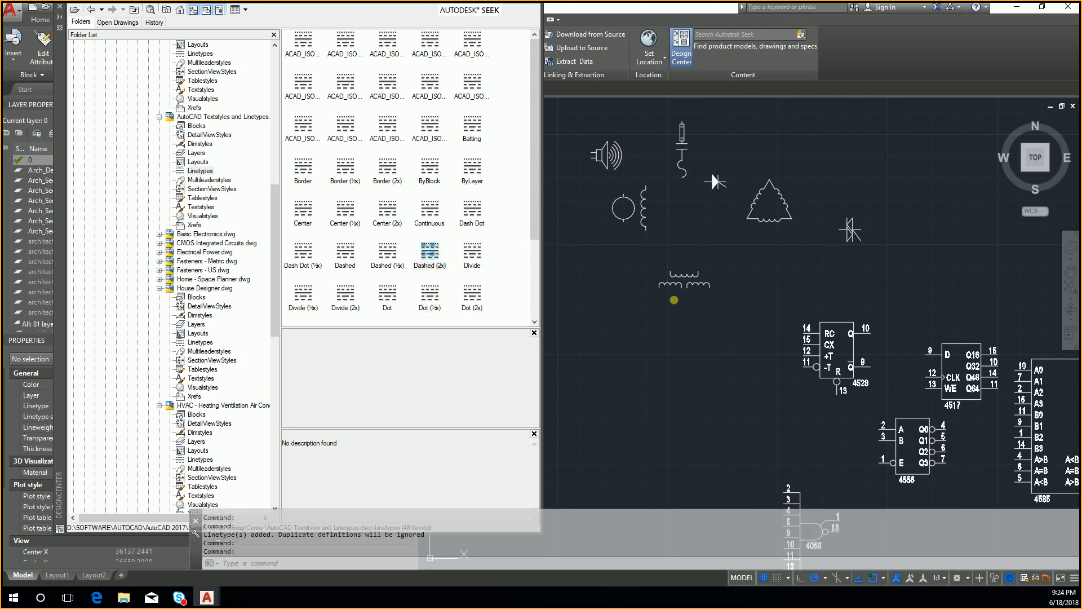
- Close DesignCenter and examine the linetypes loaded in XREF TEST in the Linetype Manager, leaving the current linetype as it is
{"action": "left_click", "coordinate": [59, 7]}
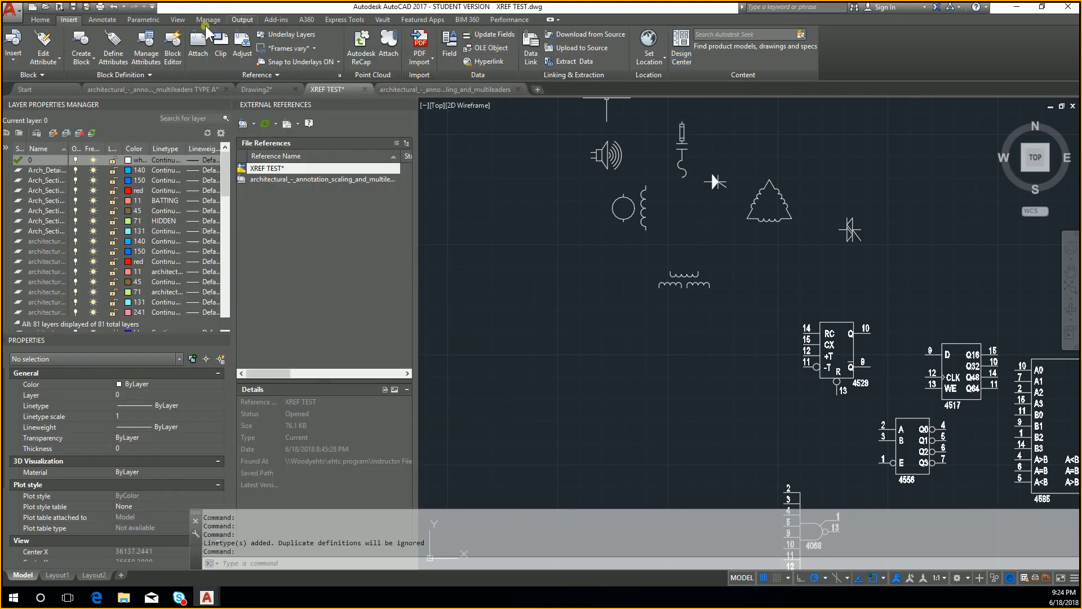
{"action": "left_click", "coordinate": [40, 19]}
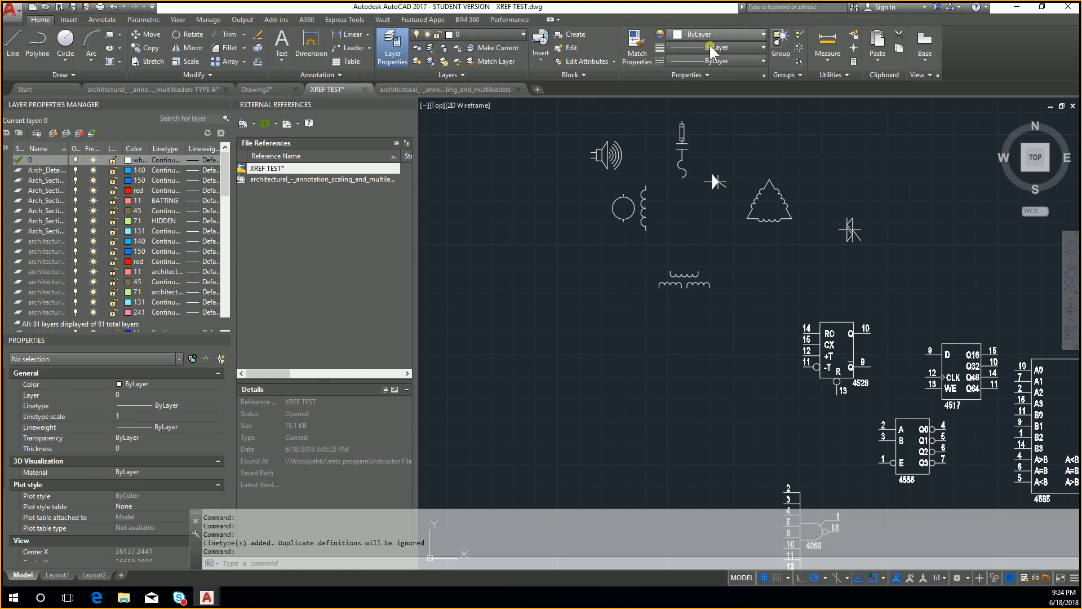
{"action": "left_click", "coordinate": [749, 59]}
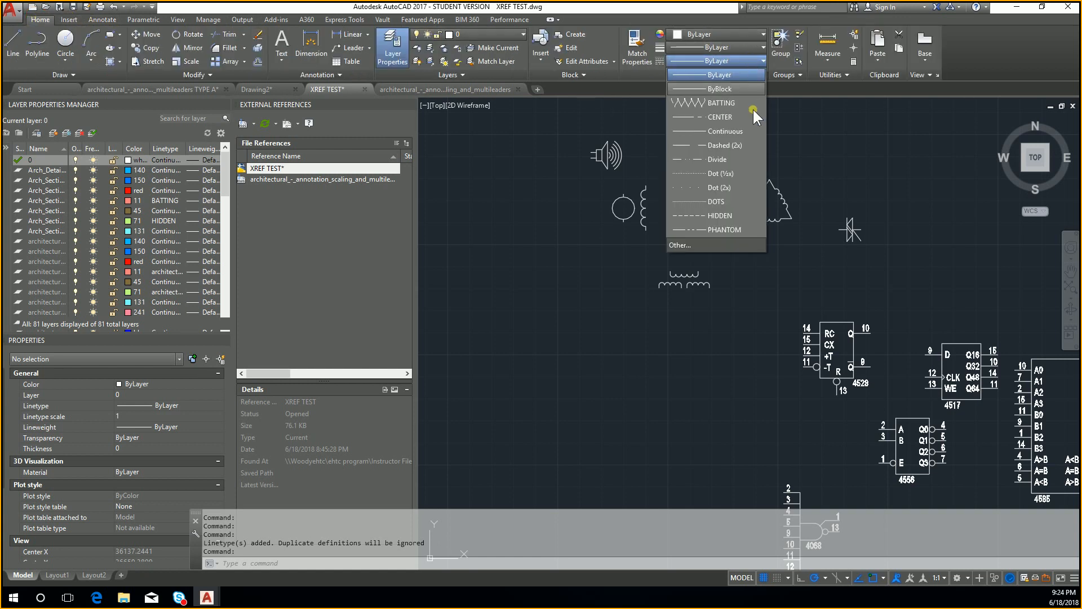
{"action": "left_click", "coordinate": [722, 243]}
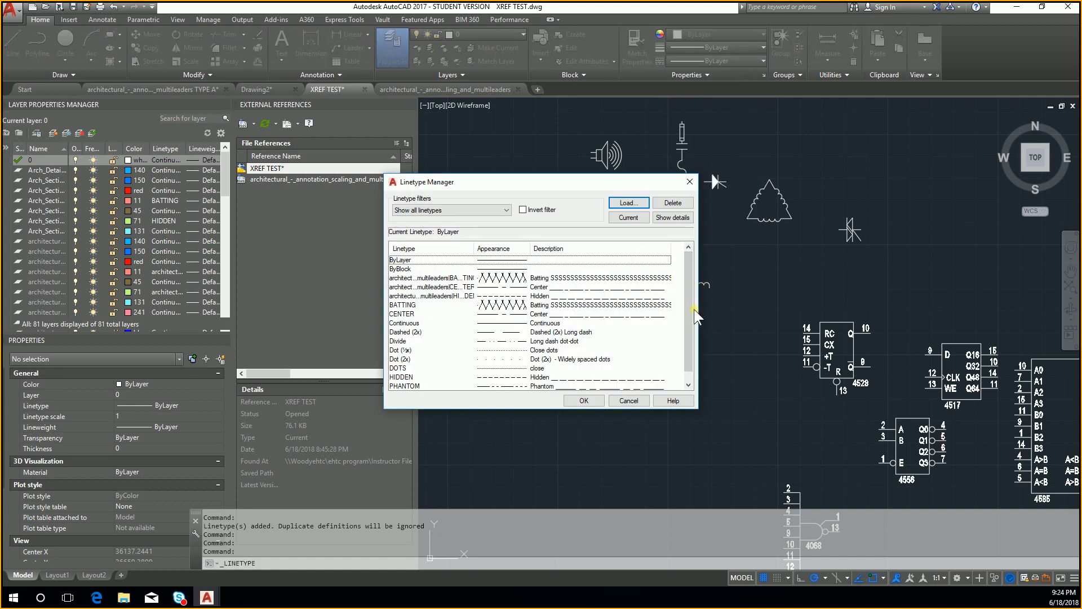
{"action": "scroll", "coordinate": [688, 322], "scroll_direction": "down", "scroll_amount": 1}
{"action": "left_click", "coordinate": [535, 295]}
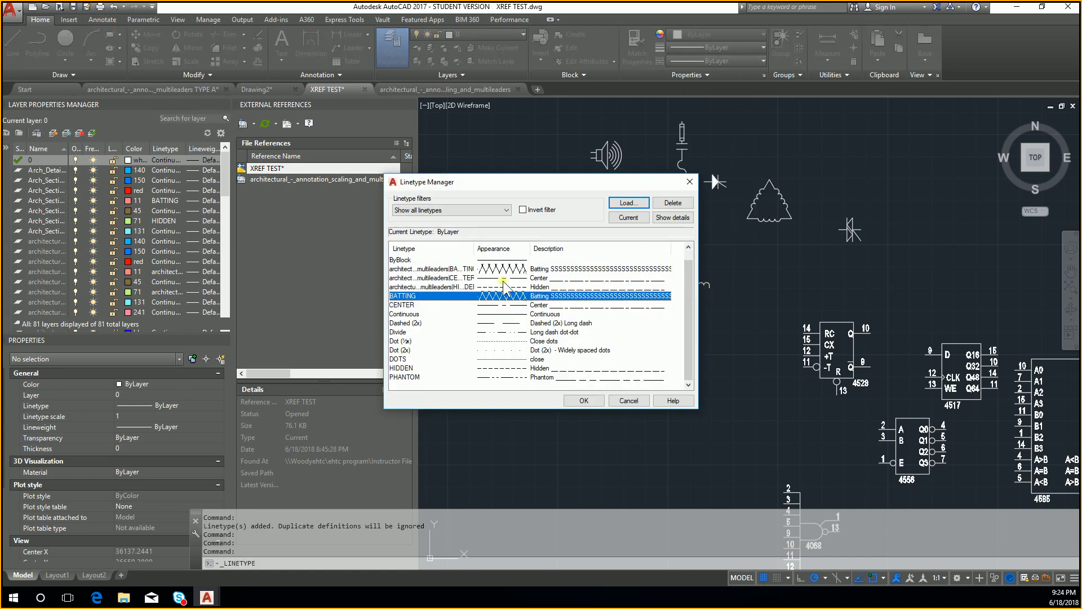
{"action": "left_click", "coordinate": [475, 271]}
{"action": "left_click", "coordinate": [482, 288]}
{"action": "left_click", "coordinate": [484, 315]}
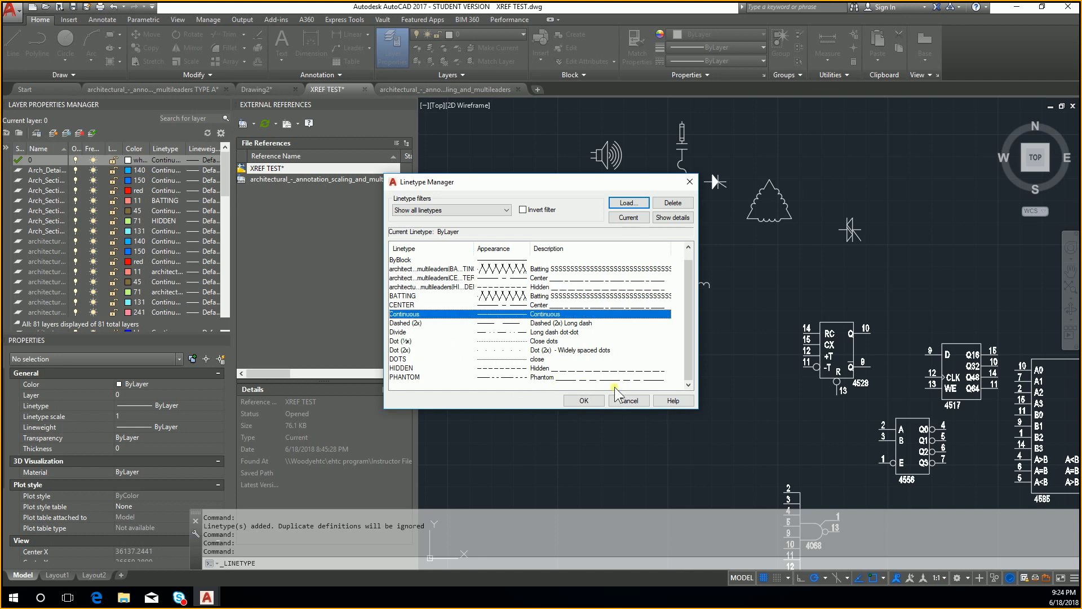
{"action": "scroll", "coordinate": [614, 310], "scroll_direction": "up", "scroll_amount": 1}
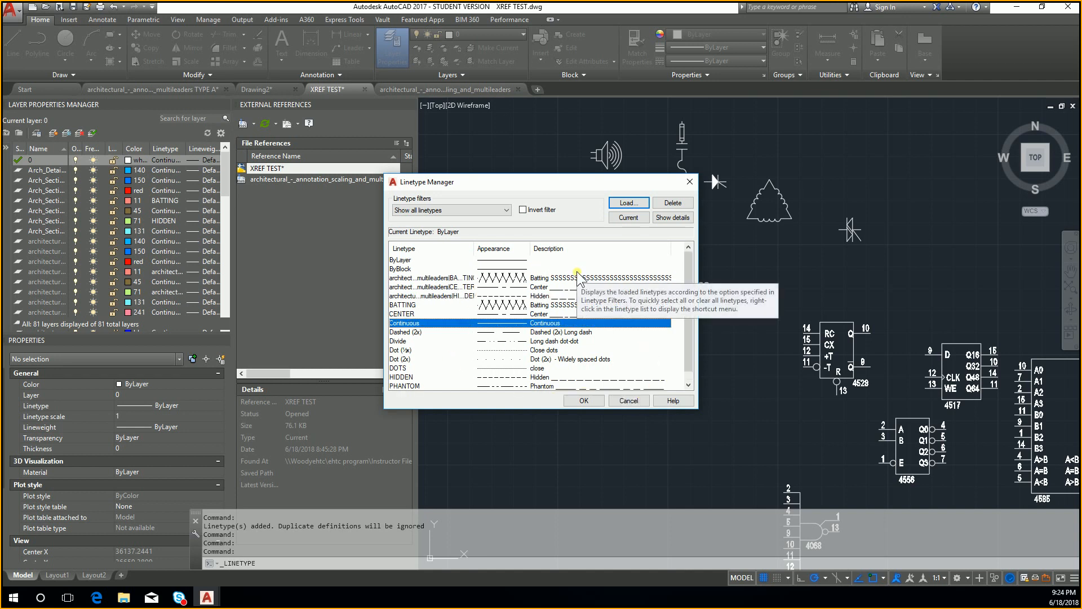
{"action": "key", "text": "Escape"}
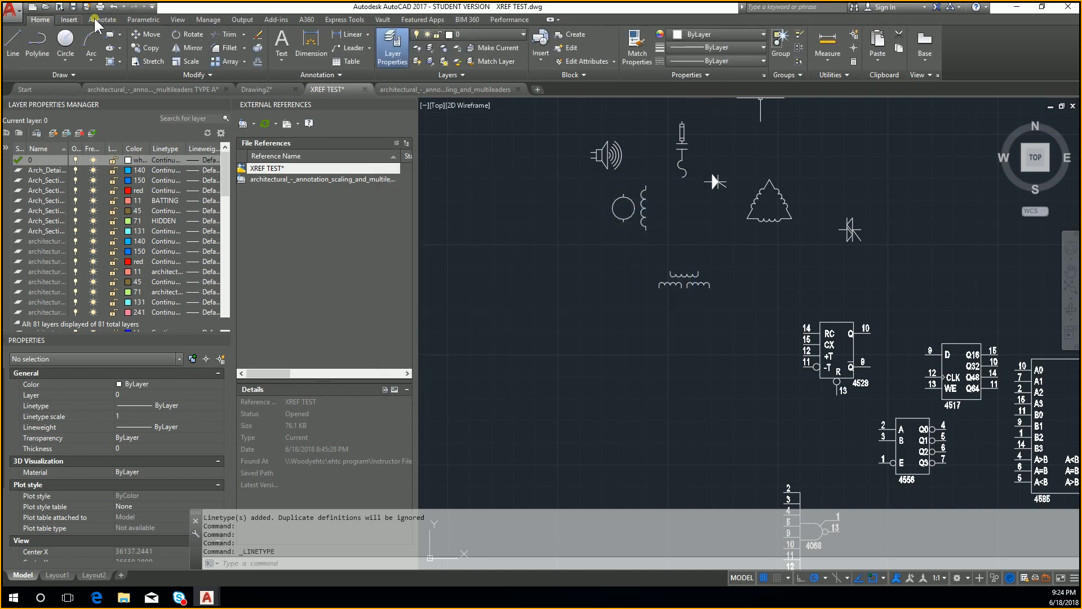
- Reopen DesignCenter and collapse the Analog Integrated Circuits, AutoCAD Textstyles and Linetypes, House Designer, HVAC and Landscaping drawings in the folder tree
{"action": "left_click", "coordinate": [68, 20]}
{"action": "left_click", "coordinate": [681, 48]}
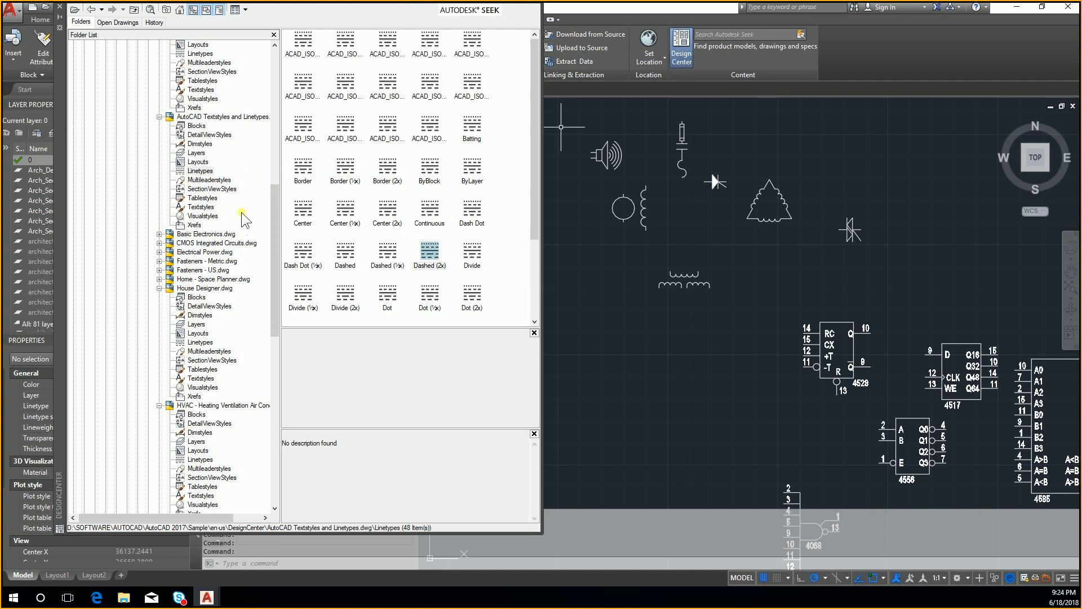
{"action": "scroll", "coordinate": [219, 222], "scroll_direction": "up", "scroll_amount": 3}
{"action": "left_click", "coordinate": [159, 81]}
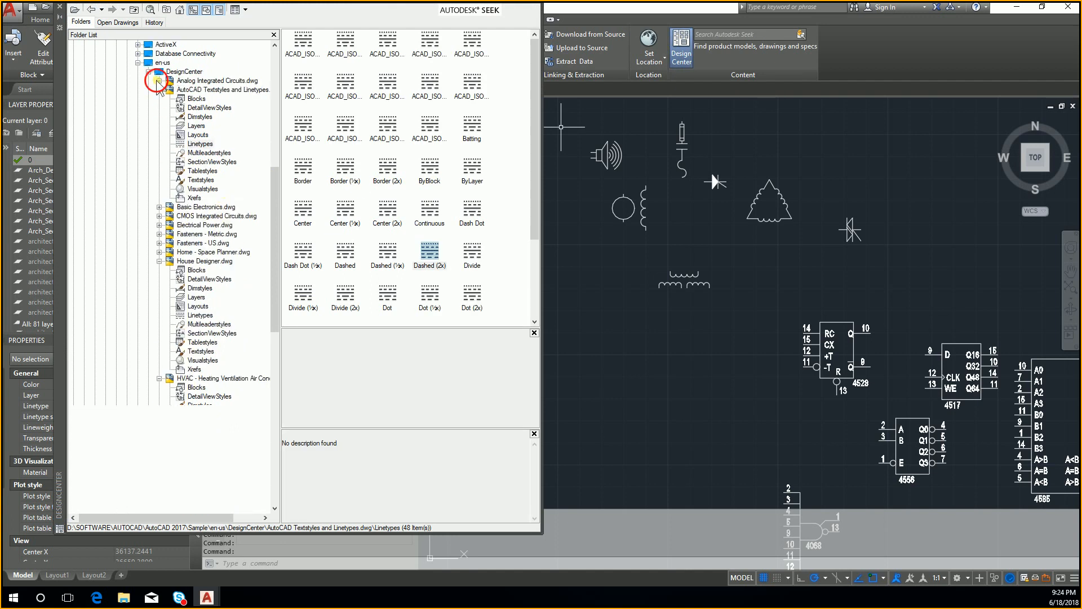
{"action": "left_click", "coordinate": [159, 90]}
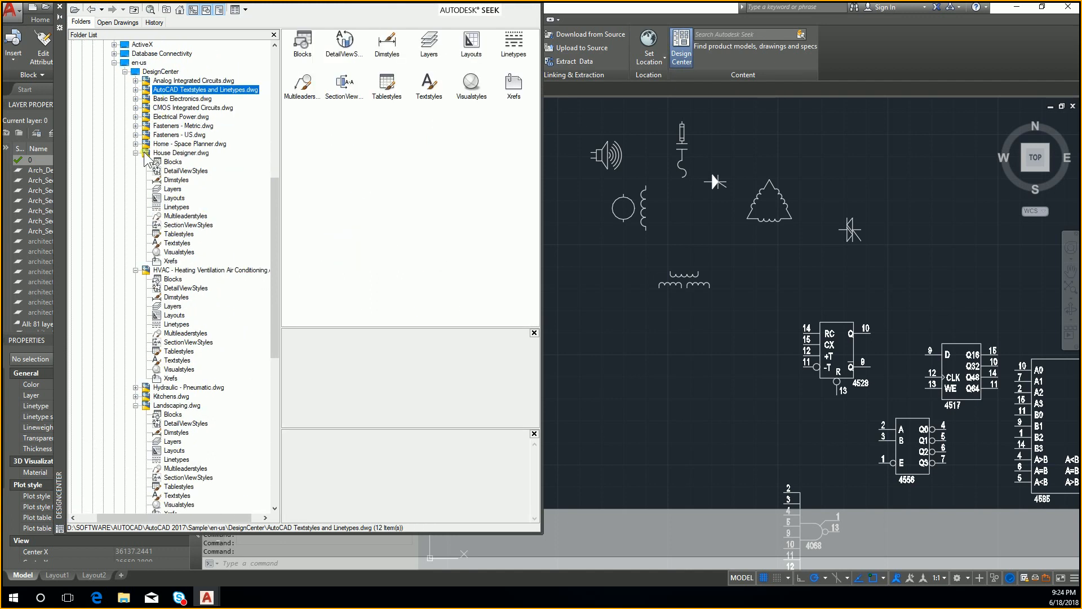
{"action": "left_click", "coordinate": [136, 153]}
{"action": "left_click", "coordinate": [136, 162]}
{"action": "left_click", "coordinate": [136, 189]}
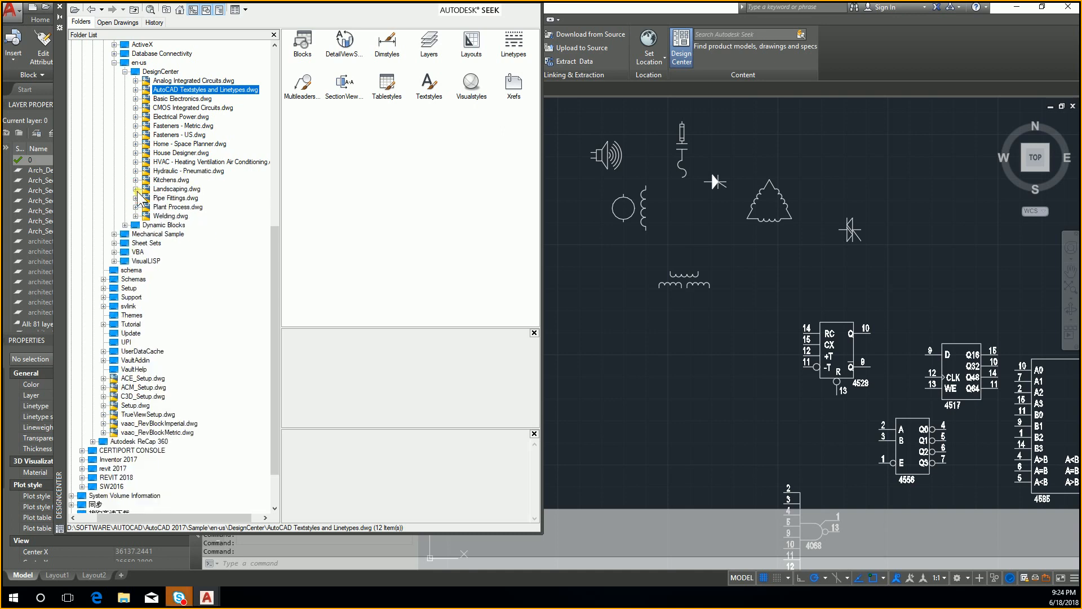
- List the blocks of Welding.dwg and preview the Fillet Weld Both Sides - Right block
{"action": "left_click", "coordinate": [167, 217]}
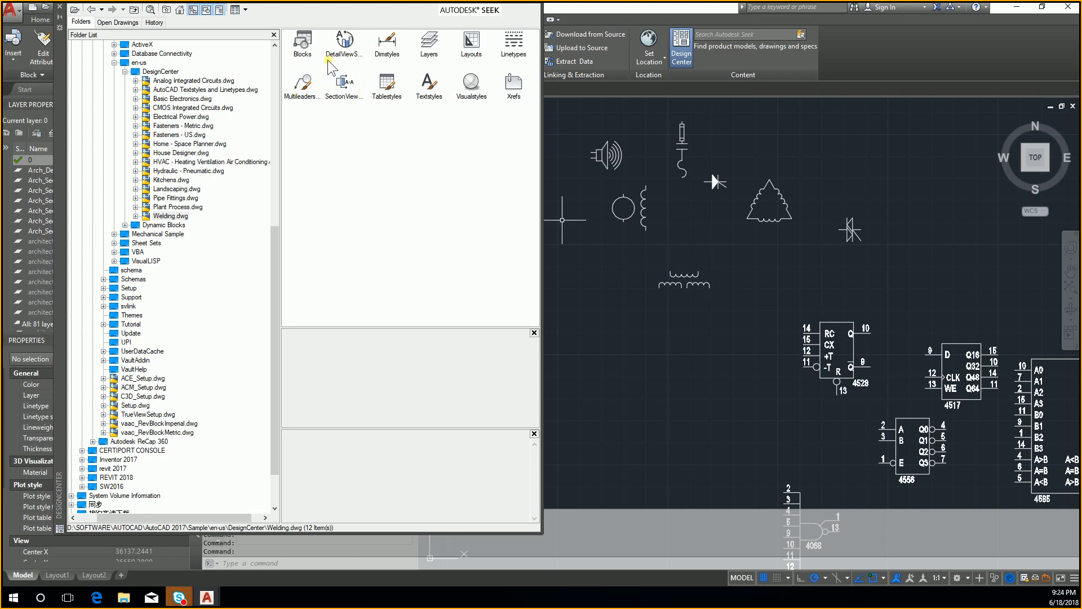
{"action": "left_click", "coordinate": [136, 216]}
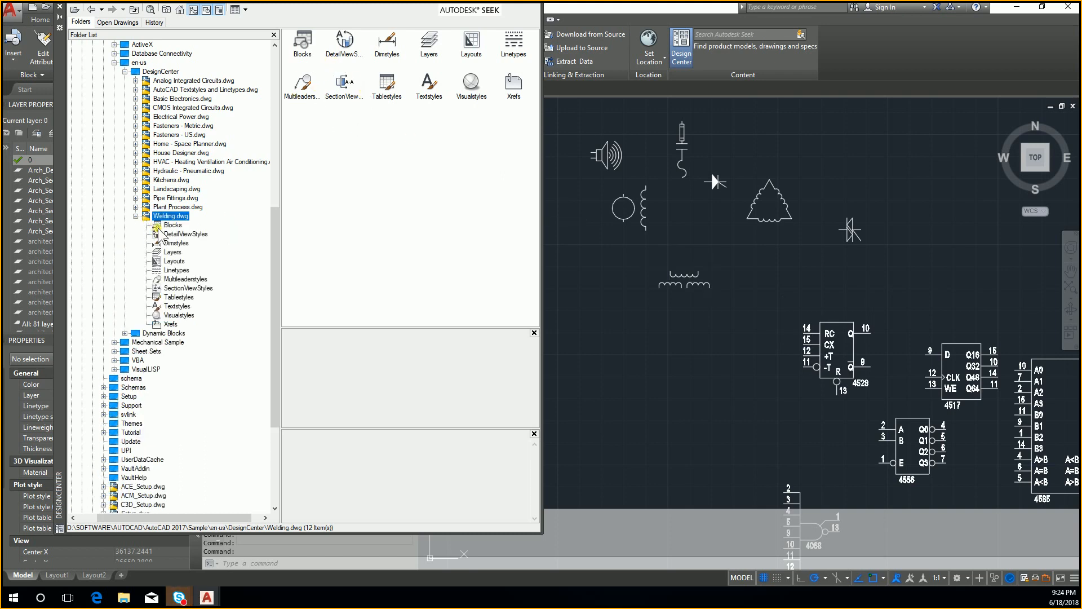
{"action": "left_click", "coordinate": [161, 226]}
{"action": "left_click", "coordinate": [387, 82]}
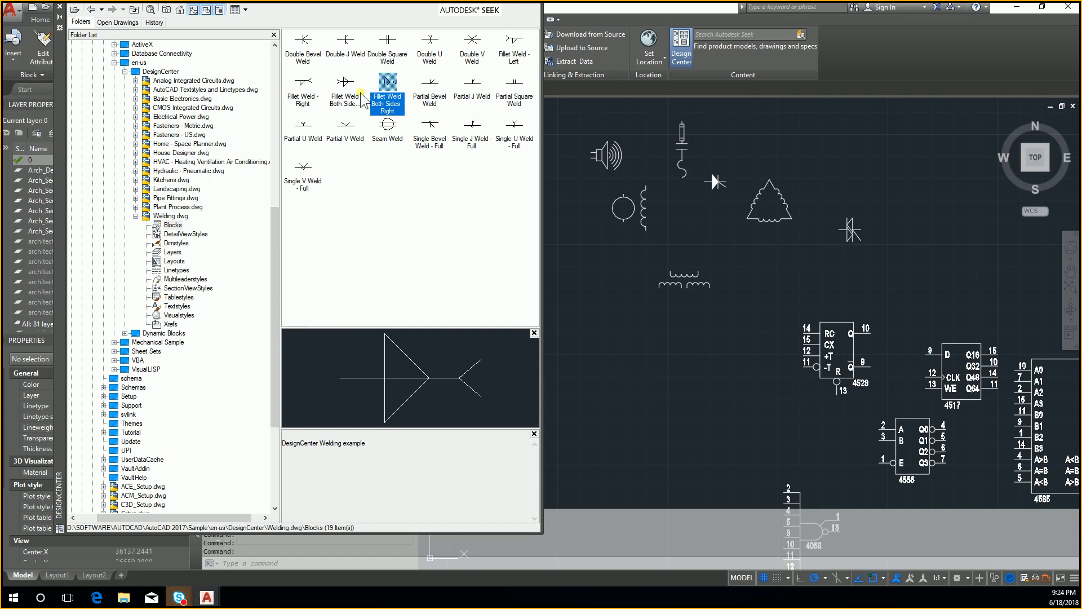
- Insert the Partial Bevel Weld, Partial J Weld and the first Fillet Weld Both Sides block around the three-coil transformer symbol
{"action": "mouse_move", "coordinate": [429, 84]}
{"action": "left_mouse_down"}
{"action": "mouse_move", "coordinate": [614, 226]}
{"action": "mouse_move", "coordinate": [641, 293]}
{"action": "left_mouse_up"}
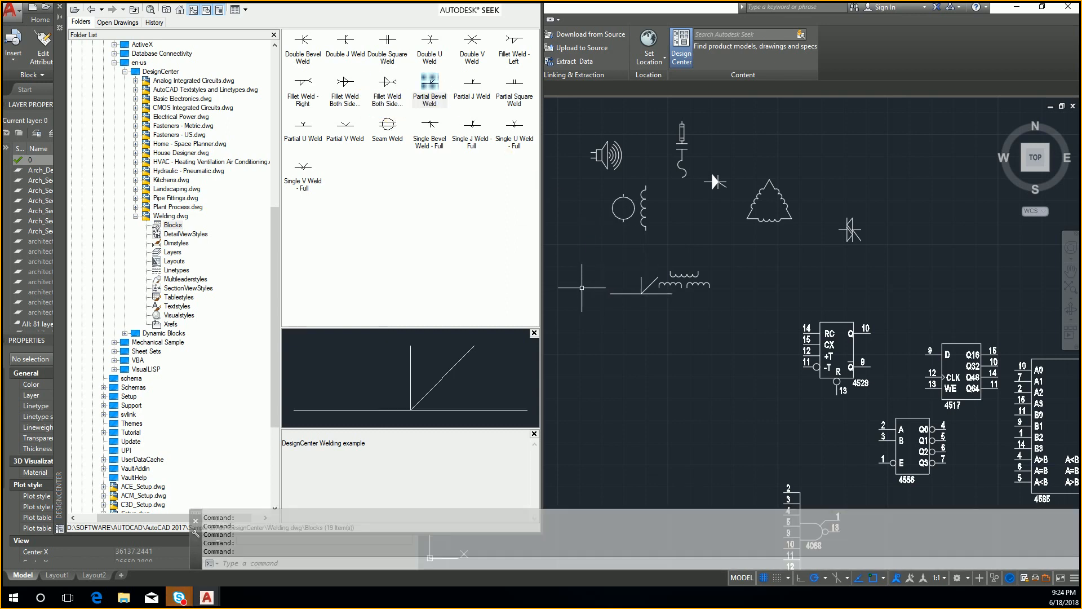
{"action": "left_click_drag", "start_coordinate": [472, 84], "coordinate": [684, 340]}
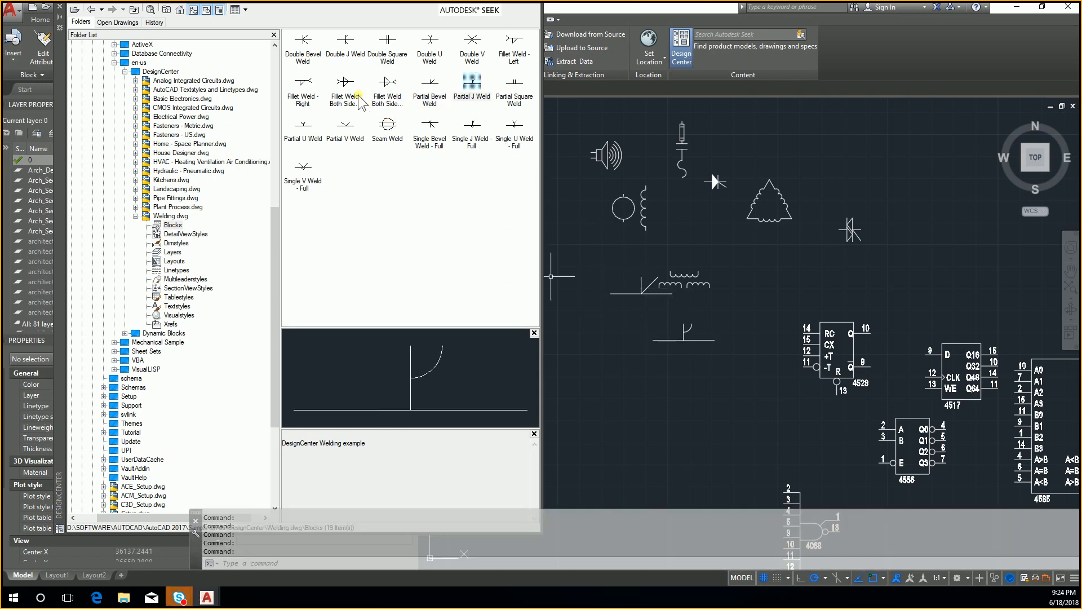
{"action": "left_click_drag", "start_coordinate": [345, 82], "coordinate": [720, 238]}
- Insert the Single V Weld - Full, Double Bevel Weld and Double J Weld blocks around the triangular delta transformer symbol
{"action": "left_click_drag", "start_coordinate": [302, 167], "coordinate": [784, 269]}
{"action": "left_click_drag", "start_coordinate": [303, 41], "coordinate": [853, 168]}
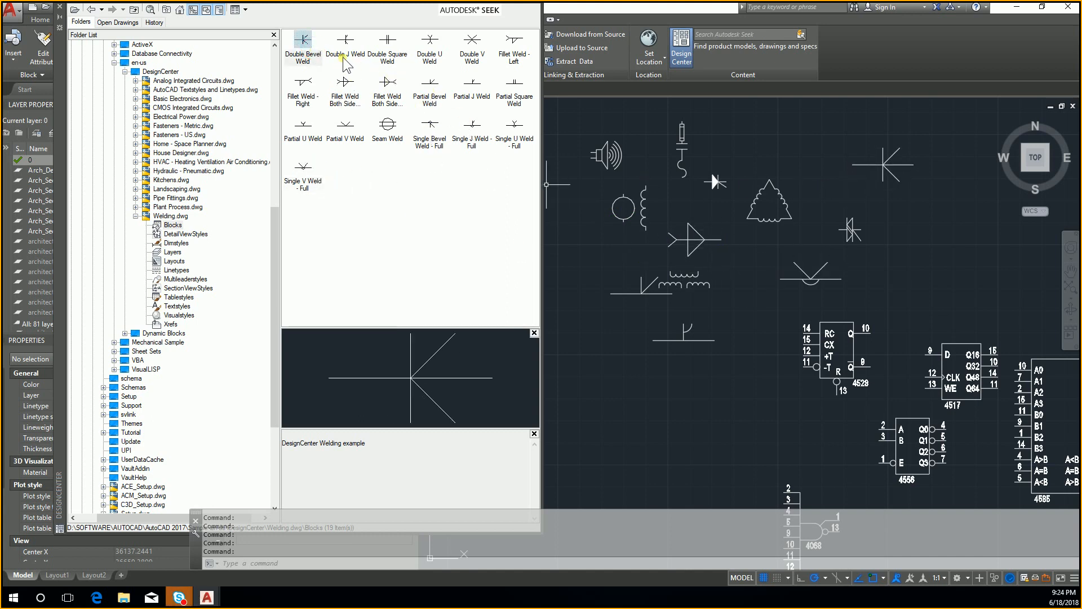
{"action": "left_click_drag", "start_coordinate": [344, 40], "coordinate": [733, 142]}
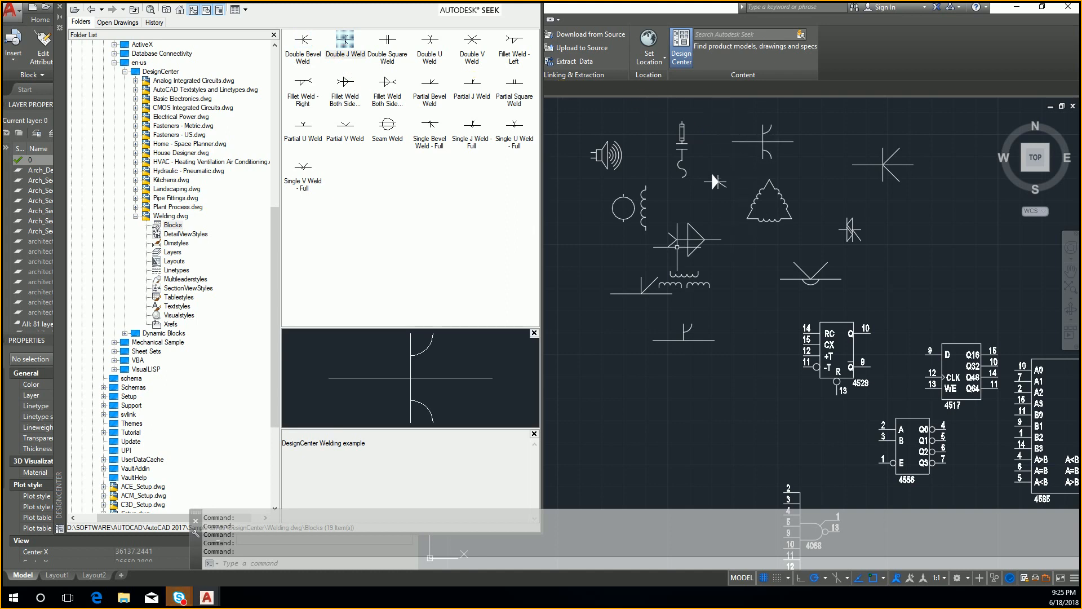